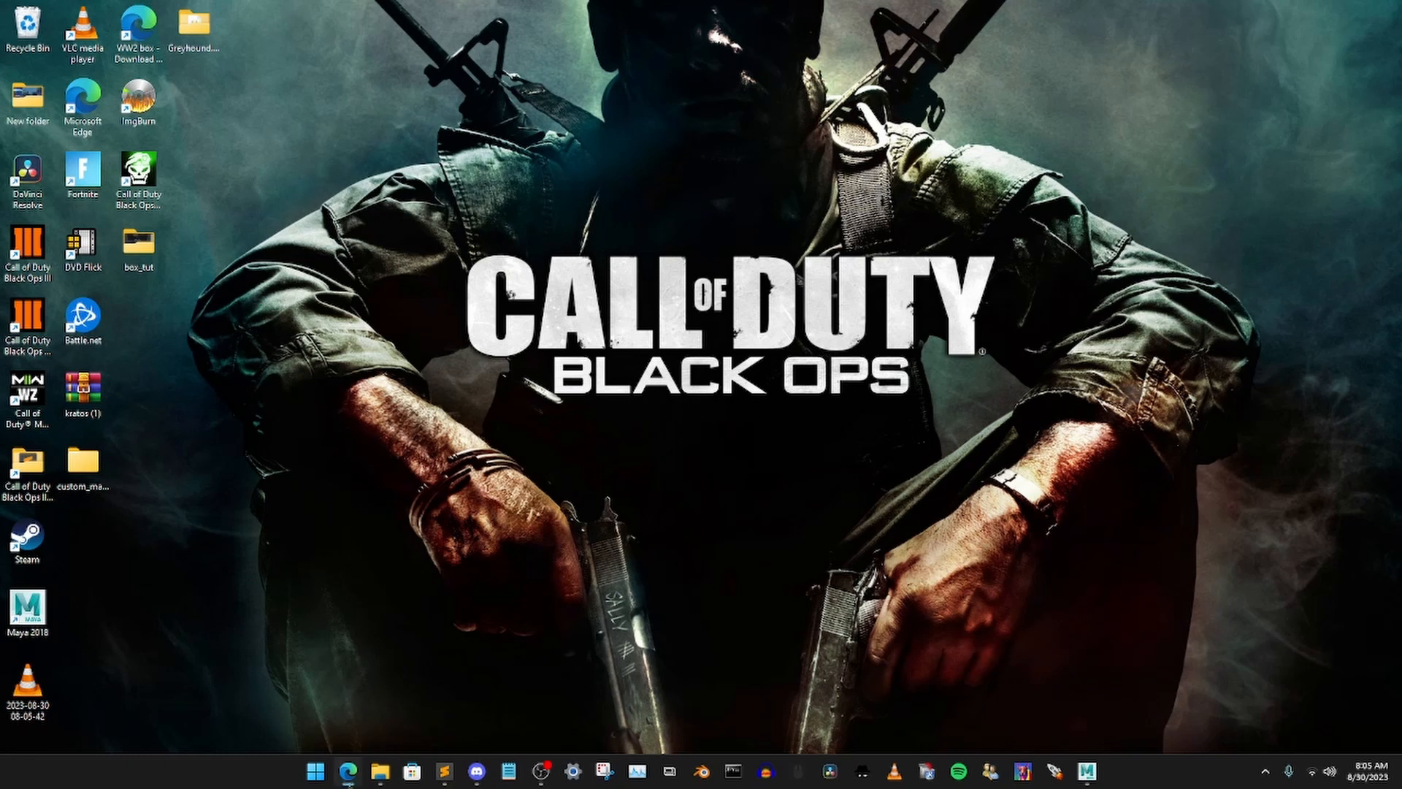
Browse the free downloadable box models in the Sketchfab search results
{"action": "left_click", "coordinate": [348, 771]}
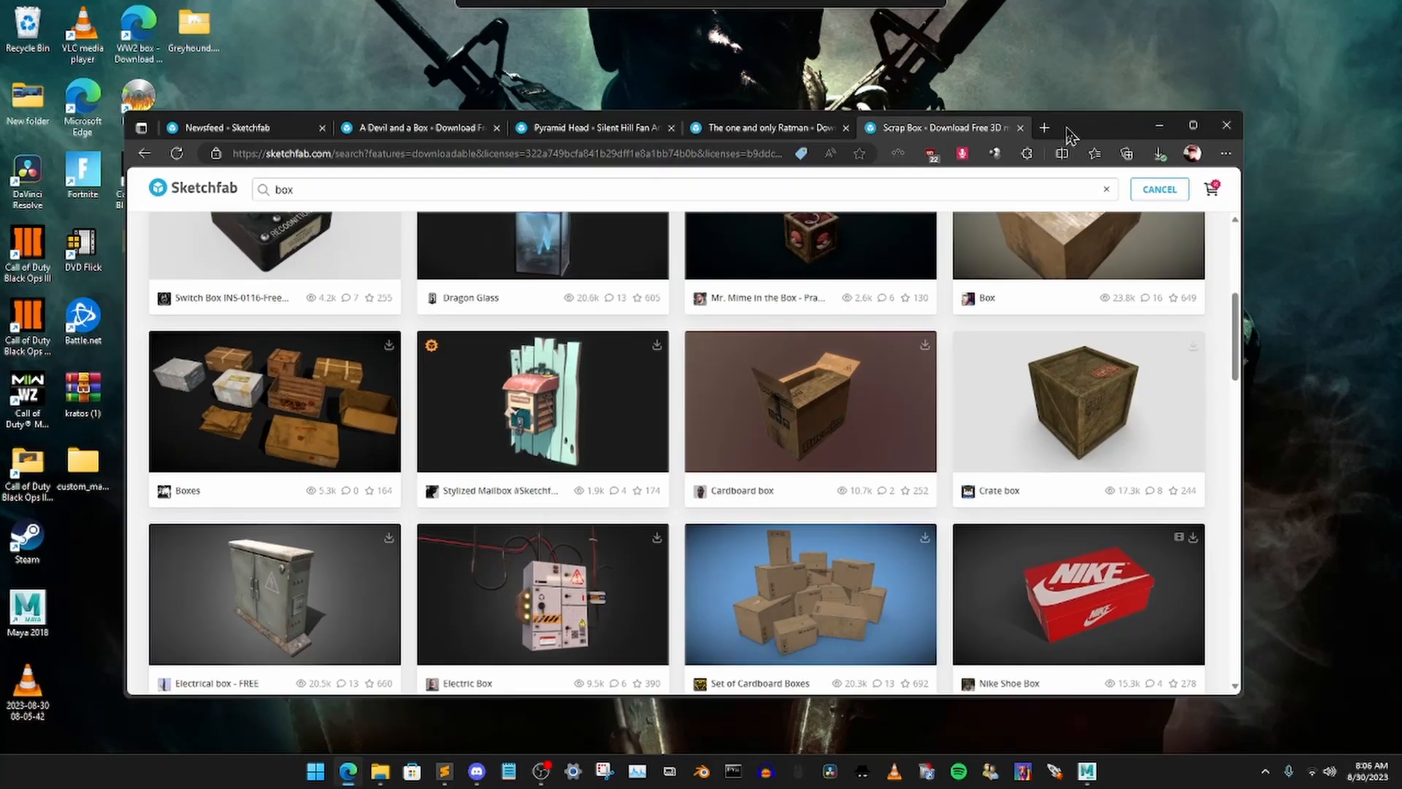
{"action": "scroll", "coordinate": [638, 407], "scroll_direction": "up", "scroll_amount": 3}
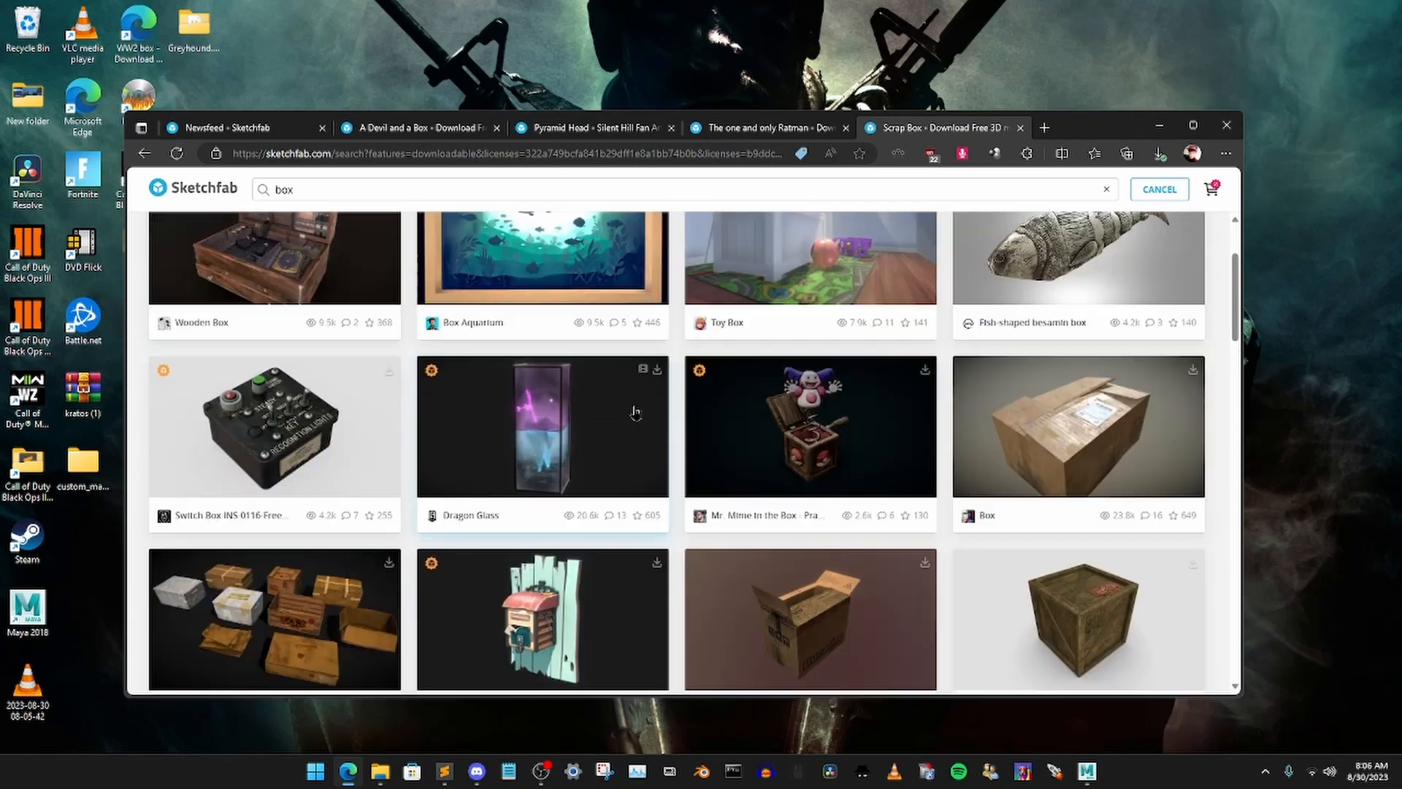
{"action": "scroll", "coordinate": [923, 444], "scroll_direction": "down", "scroll_amount": 4}
{"action": "scroll", "coordinate": [433, 506], "scroll_direction": "down", "scroll_amount": 2}
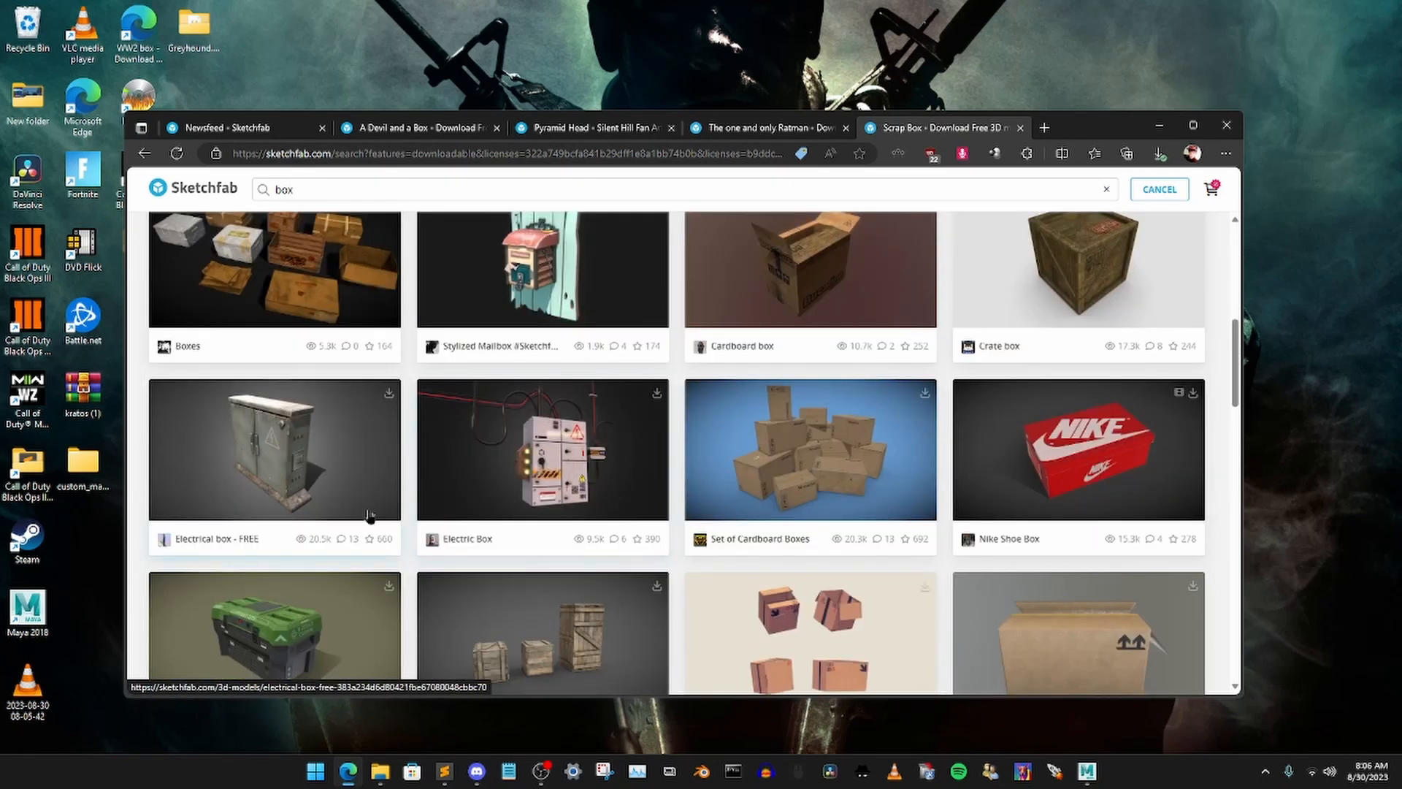
{"action": "scroll", "coordinate": [638, 494], "scroll_direction": "down", "scroll_amount": 1}
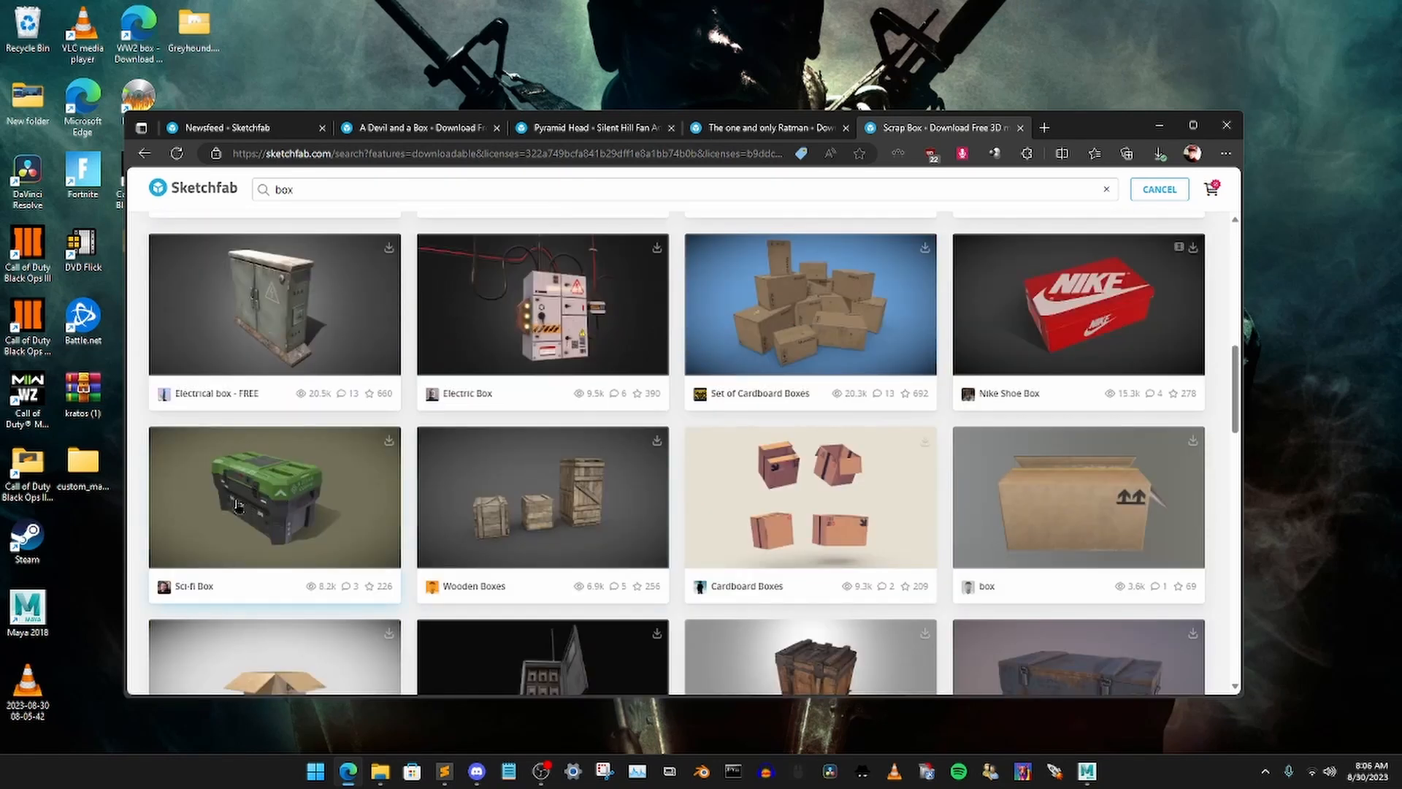
{"action": "left_click", "coordinate": [1159, 126]}
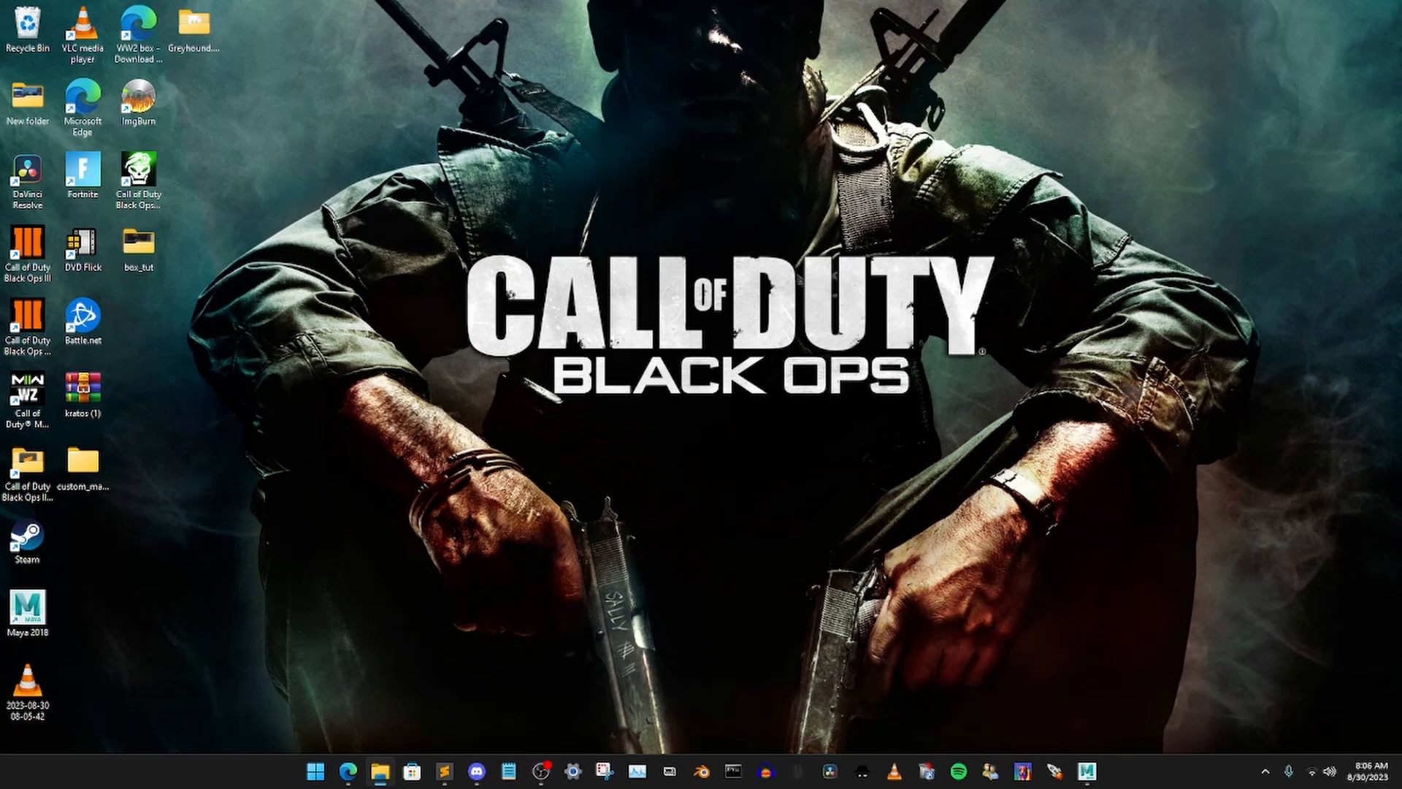
Look through the scripts/zm folder inside custom_magicbox_tut, and return to the main tutorial folder
{"action": "left_click", "coordinate": [380, 771]}
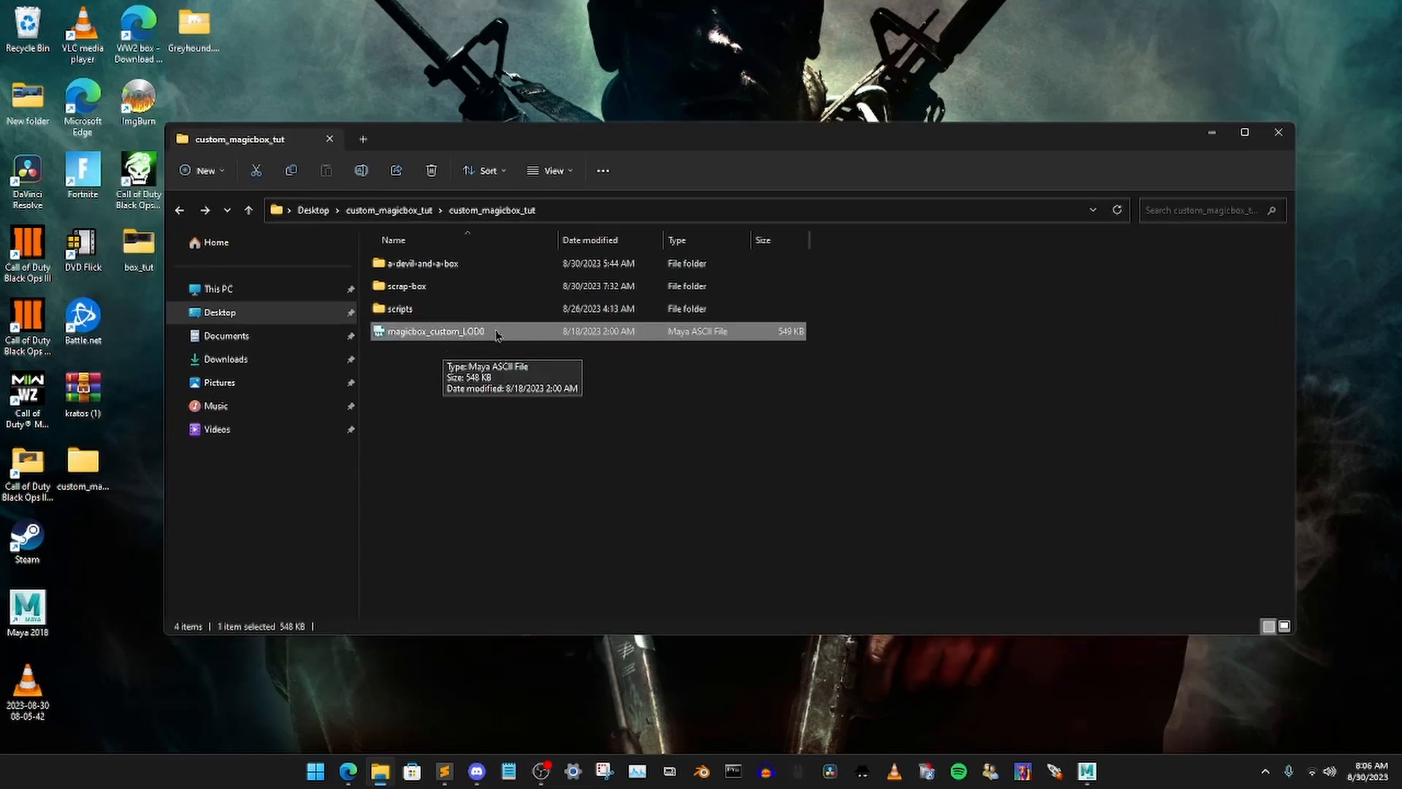
{"action": "double_click", "coordinate": [435, 310]}
{"action": "double_click", "coordinate": [462, 264]}
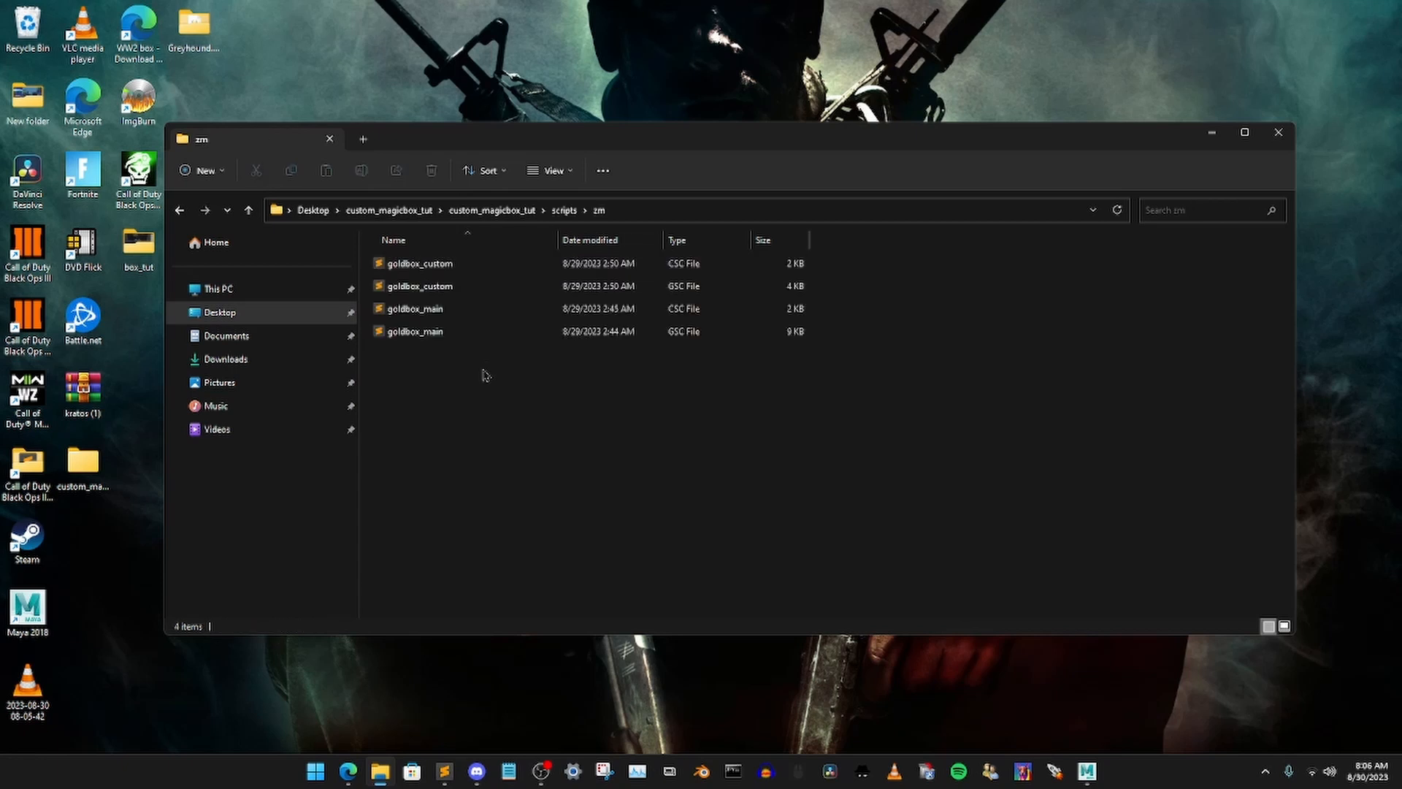
{"action": "key", "text": "BackSpace"}
{"action": "key", "text": "BackSpace"}
{"action": "left_click", "coordinate": [1212, 133]}
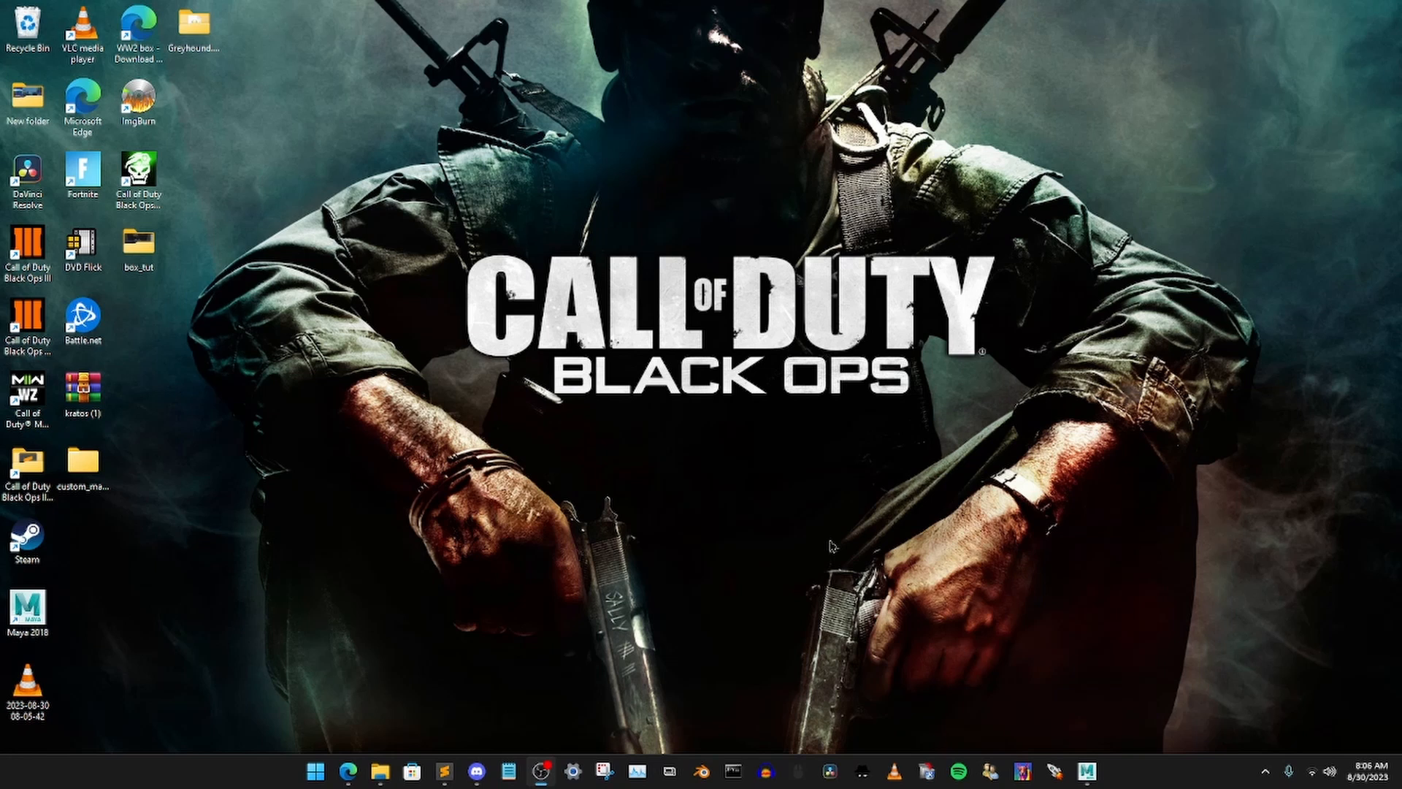
Switch to Maya 2018 and import magicbox_custom_LOD0 from the custom_magicbox_tut folder into the scene with the box and devil models
{"action": "left_click", "coordinate": [1087, 771]}
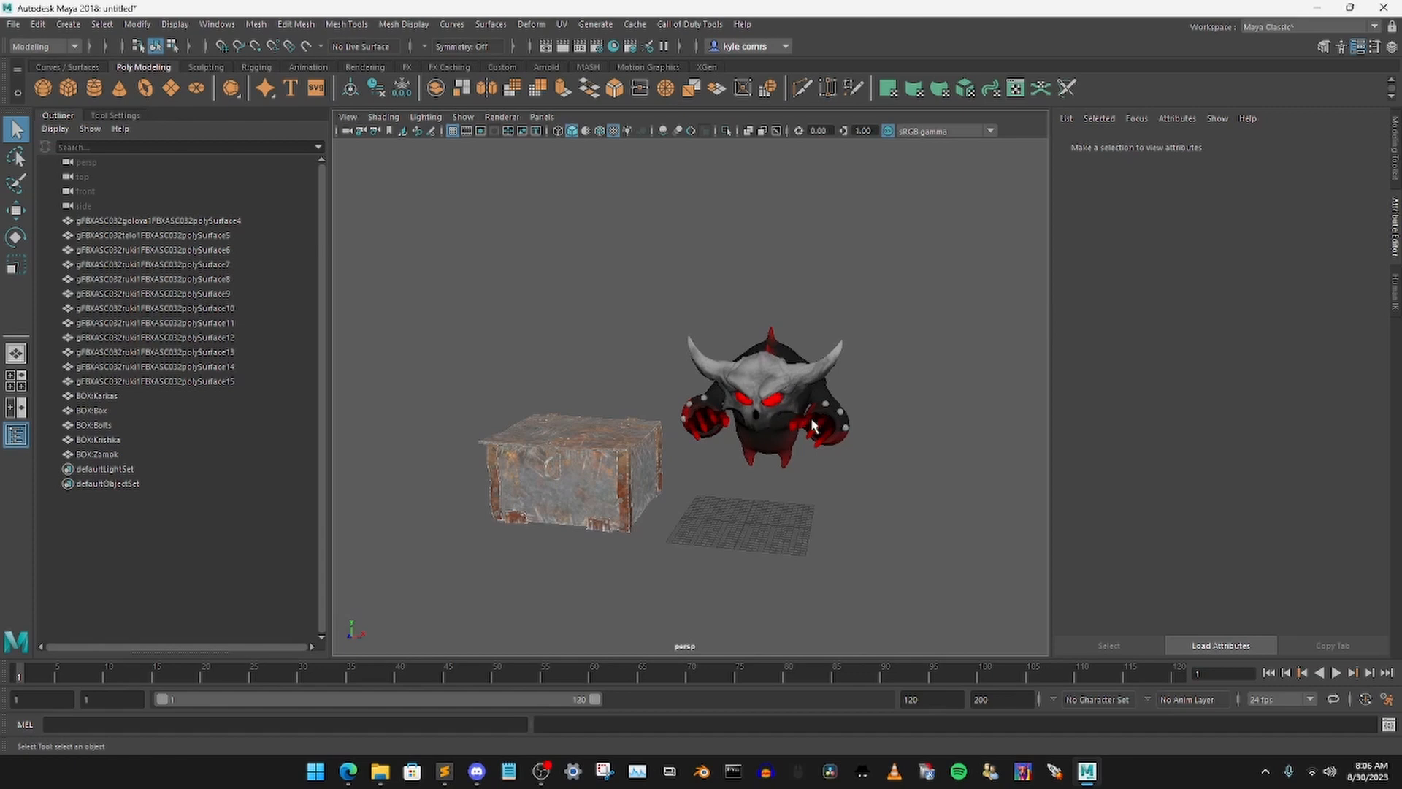
{"action": "left_click_drag", "start_coordinate": [858, 430], "coordinate": [788, 442], "text": "alt"}
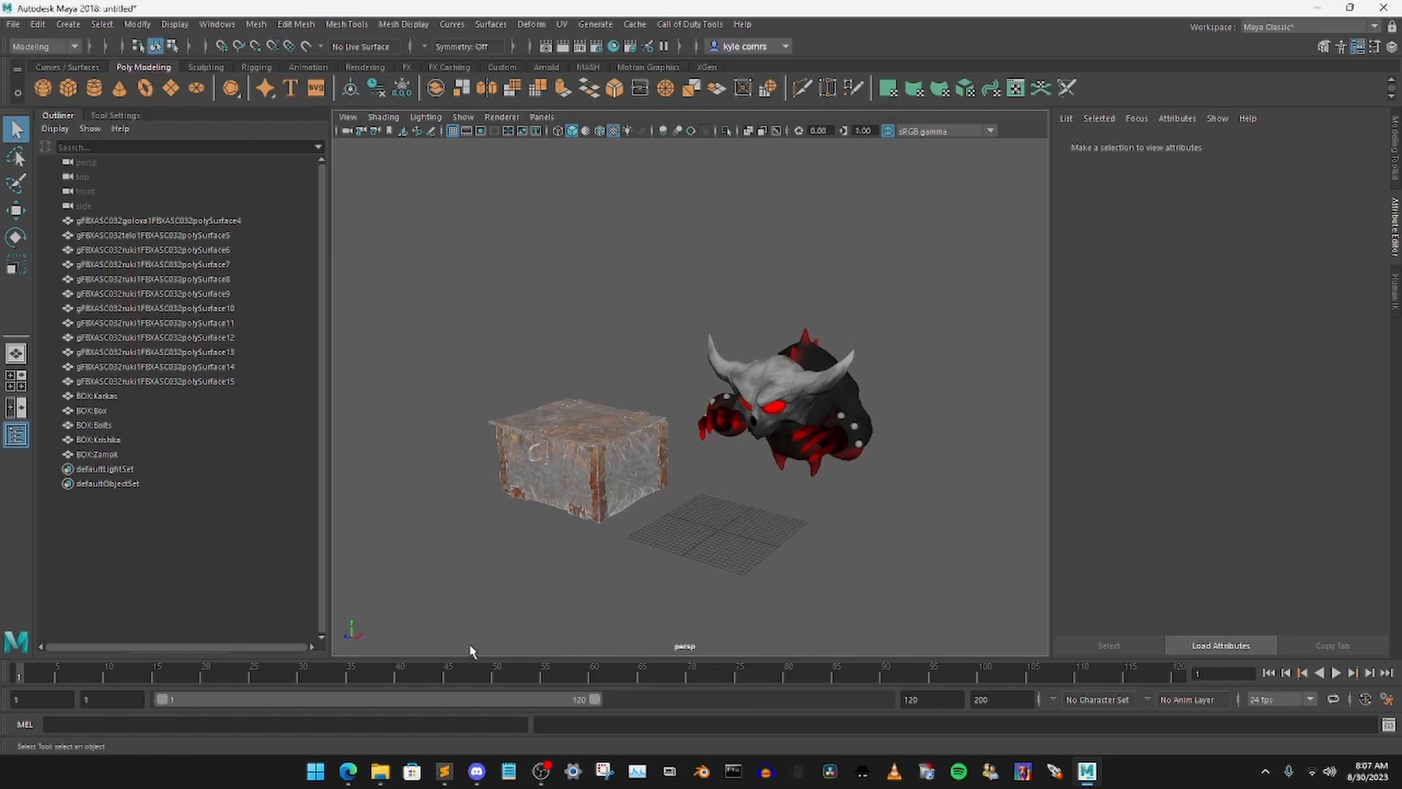
{"action": "left_click", "coordinate": [380, 771]}
{"action": "left_click_drag", "start_coordinate": [650, 138], "coordinate": [0, 233]}
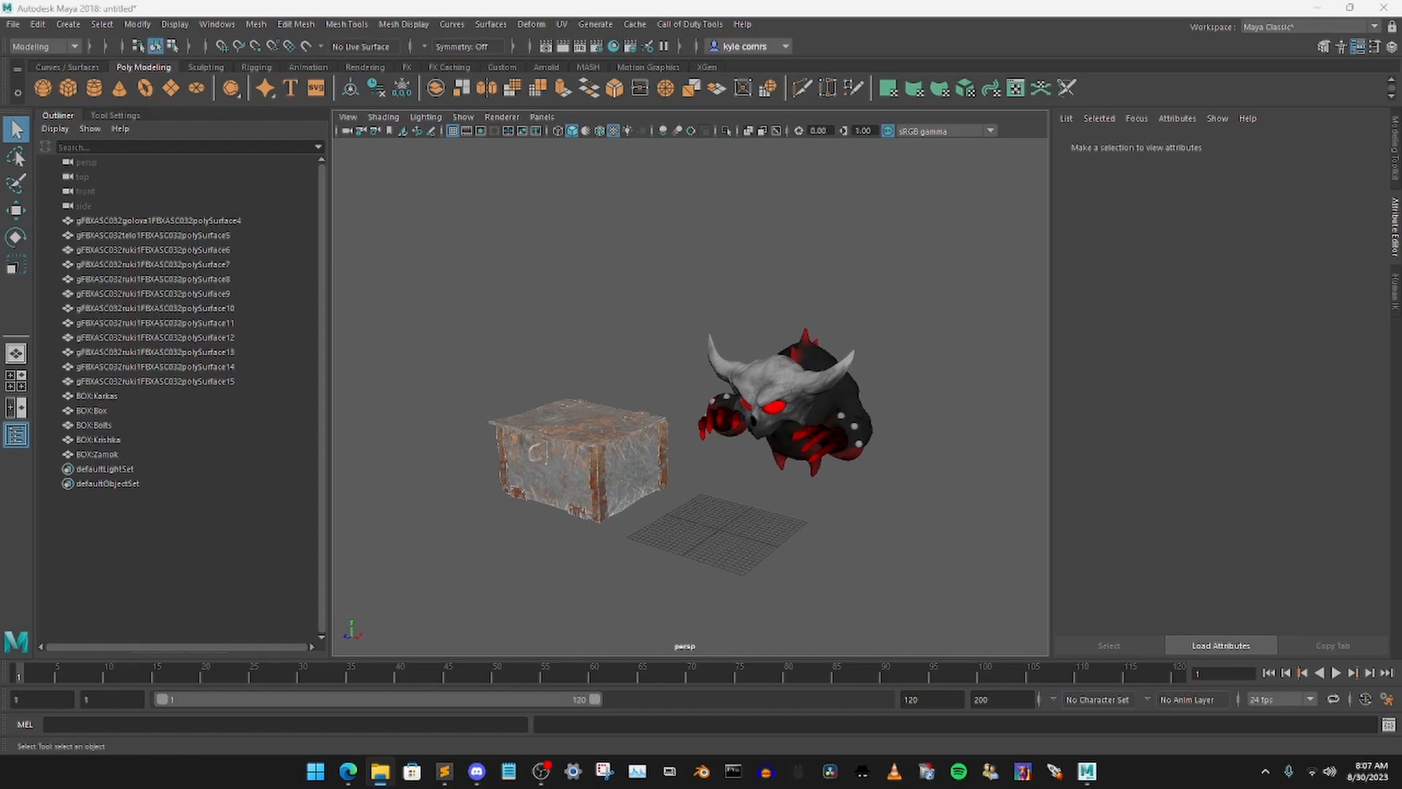
{"action": "left_click_drag", "start_coordinate": [219, 504], "coordinate": [685, 535]}
Display the models in the perspective view with the default grey material instead of textures
{"action": "scroll", "coordinate": [720, 504], "scroll_direction": "down", "scroll_amount": 6}
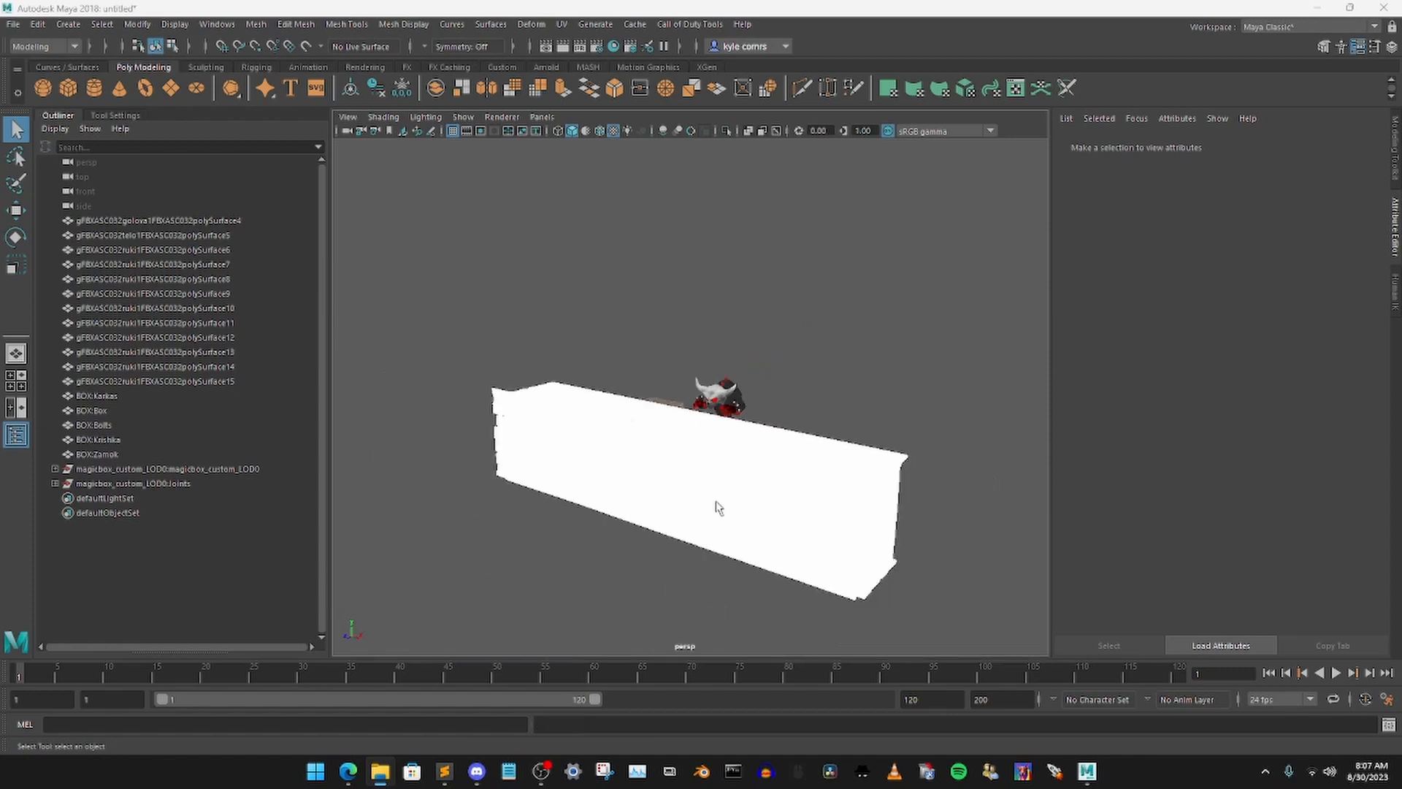
{"action": "left_click_drag", "start_coordinate": [861, 443], "coordinate": [771, 466], "text": "alt"}
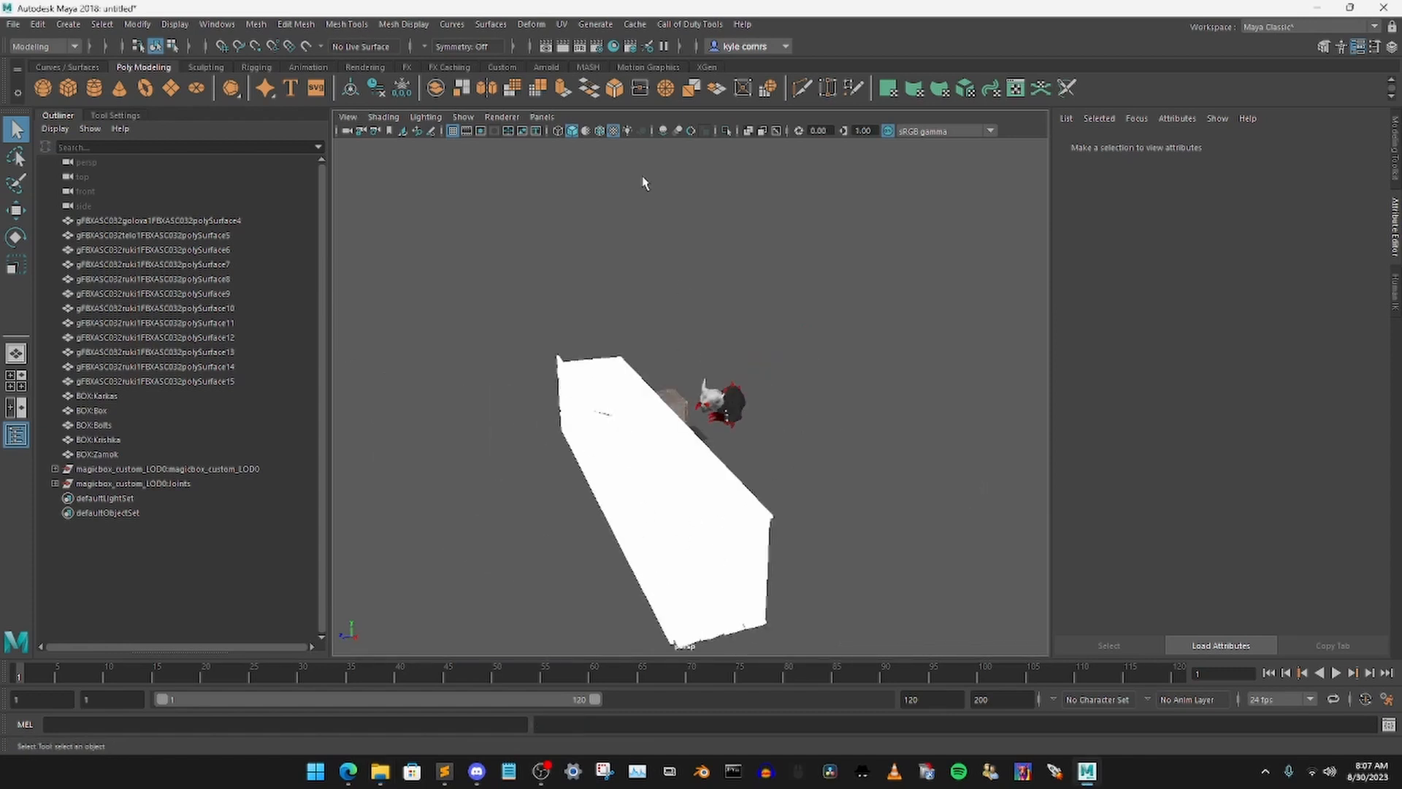
{"action": "left_click", "coordinate": [587, 133]}
{"action": "left_click", "coordinate": [587, 131]}
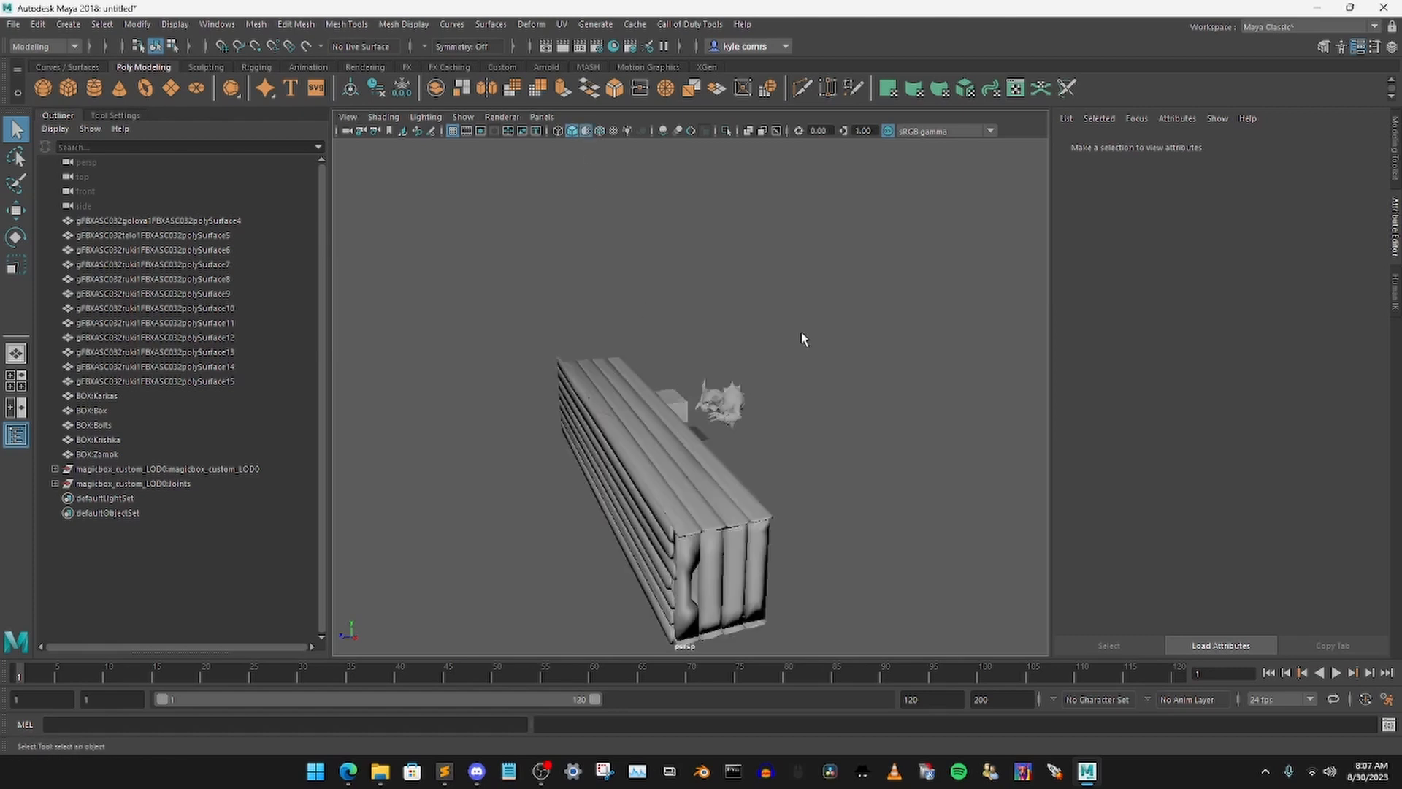
Move all the devil model's polySurface pieces well away from the imported magic box
{"action": "mouse_move", "coordinate": [804, 335]}
{"action": "left_mouse_down", "text": "alt"}
{"action": "mouse_move", "coordinate": [738, 322]}
{"action": "mouse_move", "coordinate": [775, 394]}
{"action": "mouse_move", "coordinate": [760, 397]}
{"action": "mouse_move", "coordinate": [772, 413]}
{"action": "mouse_move", "coordinate": [792, 391]}
{"action": "mouse_move", "coordinate": [718, 411]}
{"action": "mouse_move", "coordinate": [697, 457]}
{"action": "left_mouse_up", "text": "alt"}
{"action": "left_click", "coordinate": [16, 211]}
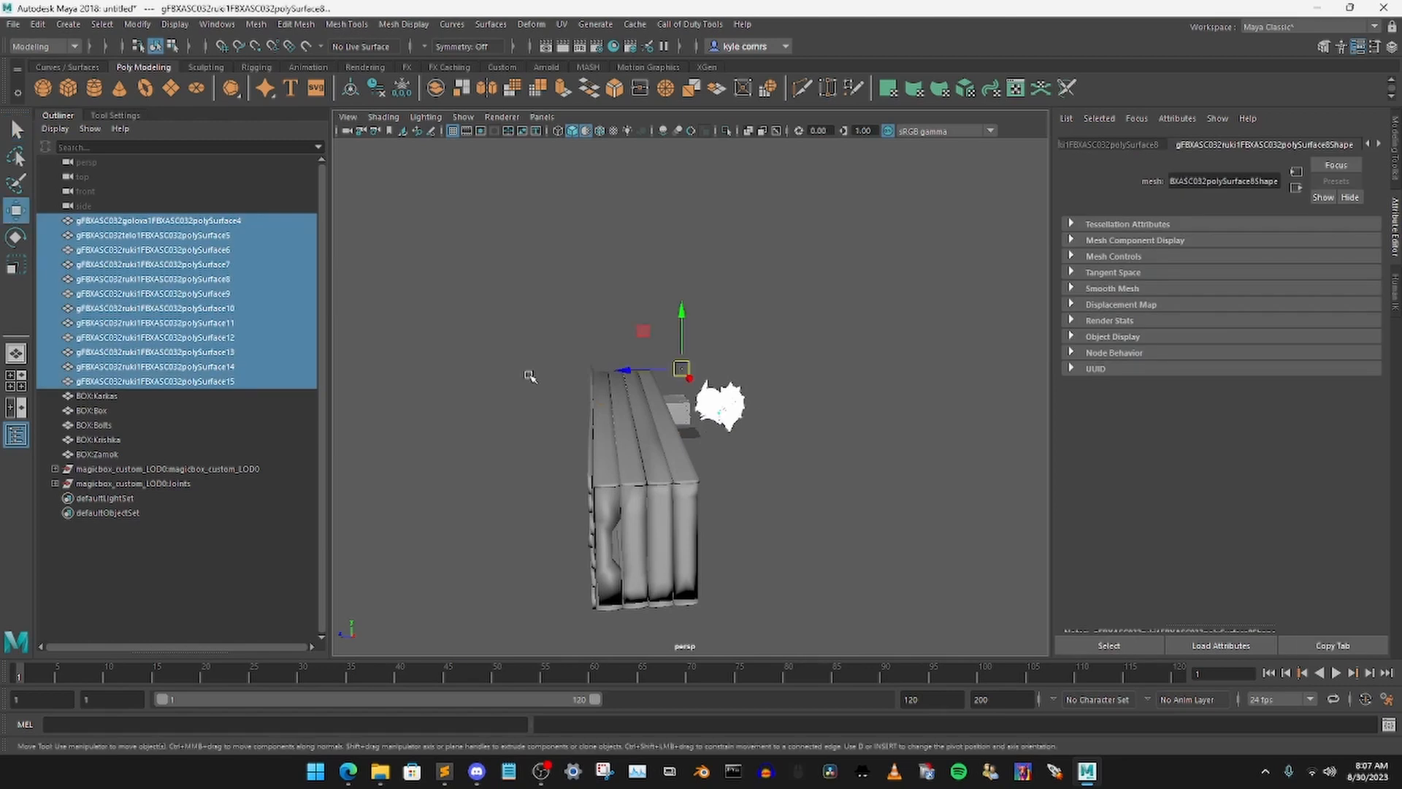
{"action": "left_click_drag", "start_coordinate": [623, 371], "coordinate": [858, 366]}
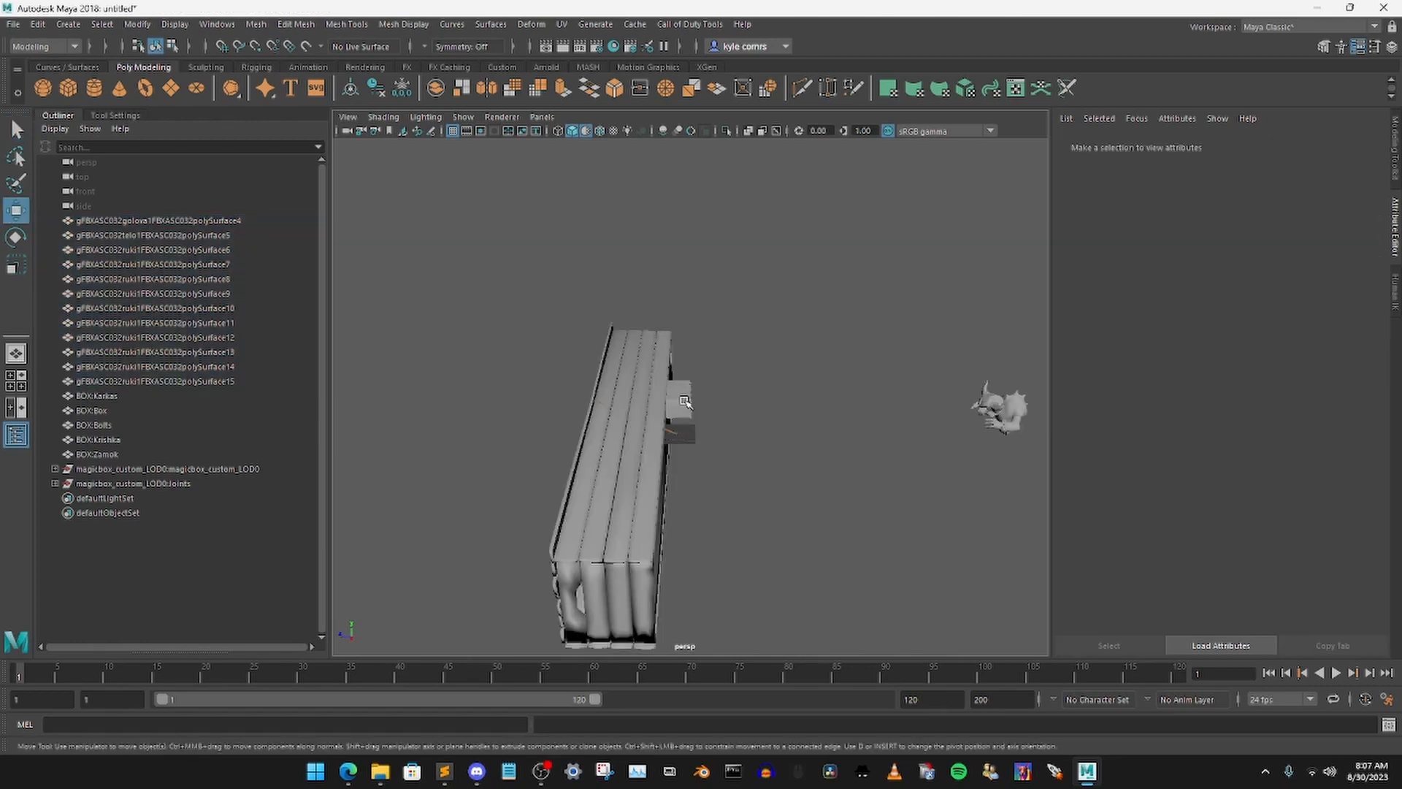
Move the scrap box's Karkas, Box, Bolts and Krishka parts in front of the magic box and scale them up
{"action": "left_click", "coordinate": [687, 397]}
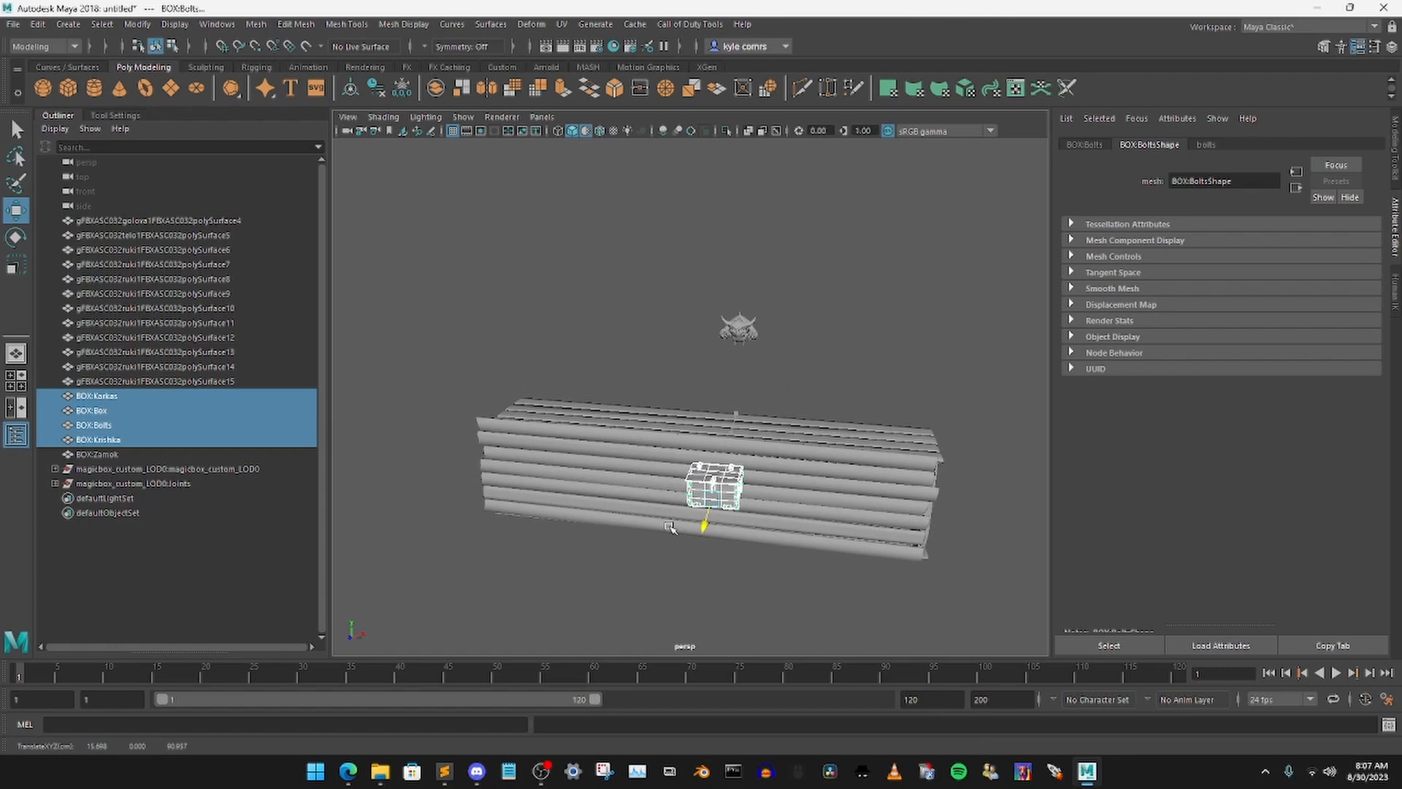
{"action": "mouse_move", "coordinate": [763, 504]}
{"action": "left_mouse_down", "text": "alt"}
{"action": "mouse_move", "coordinate": [715, 499]}
{"action": "mouse_move", "coordinate": [760, 498]}
{"action": "left_mouse_up", "text": "alt"}
{"action": "left_click", "coordinate": [15, 263]}
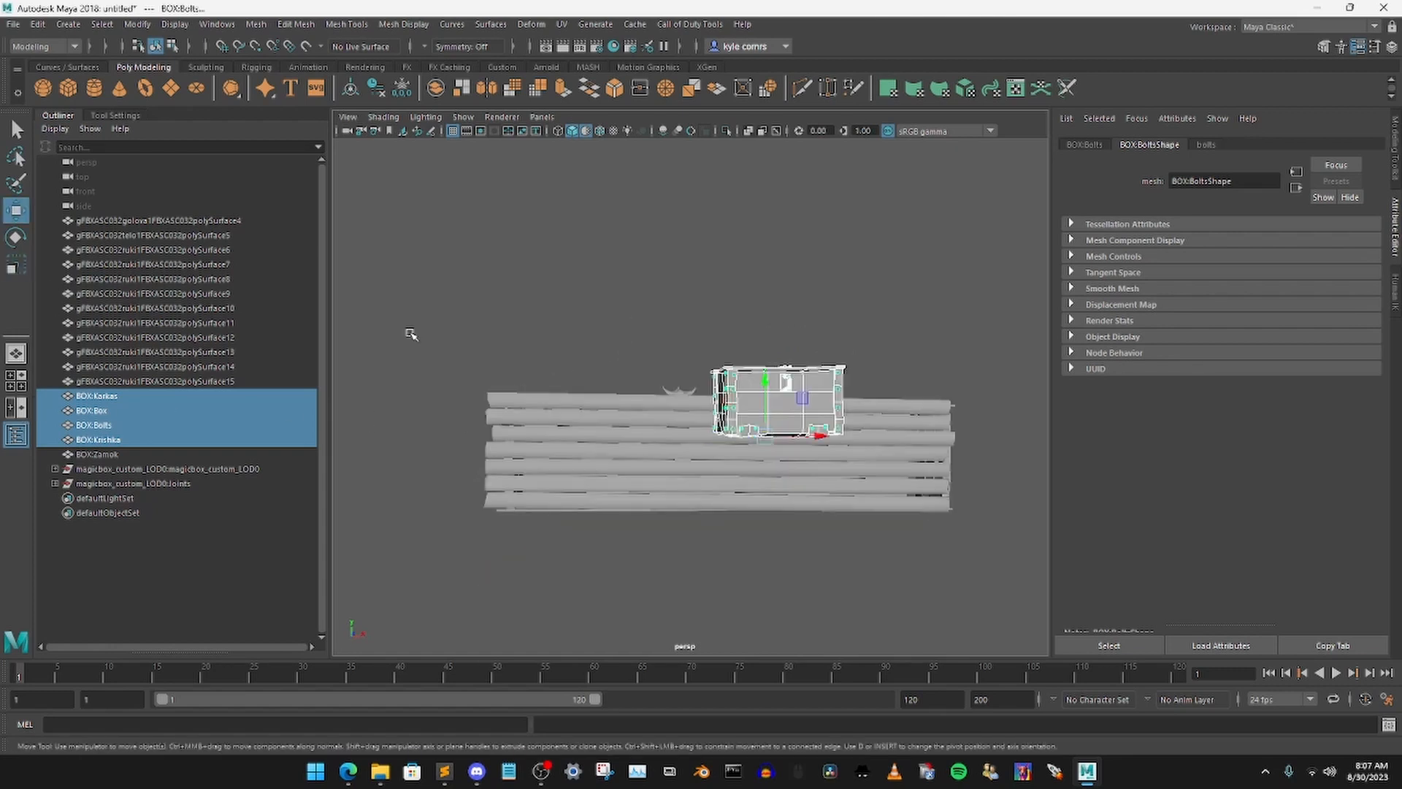
{"action": "left_click_drag", "start_coordinate": [765, 409], "coordinate": [707, 477], "text": "alt"}
{"action": "left_click_drag", "start_coordinate": [810, 478], "coordinate": [653, 485], "text": "alt"}
{"action": "left_click_drag", "start_coordinate": [486, 477], "coordinate": [612, 543]}
Rotate the scrap box parts to follow the magic box's orientation
{"action": "key", "text": "e"}
{"action": "left_click_drag", "start_coordinate": [719, 479], "coordinate": [646, 425], "text": "alt"}
{"action": "scroll", "coordinate": [646, 422], "scroll_direction": "down", "scroll_amount": 3}
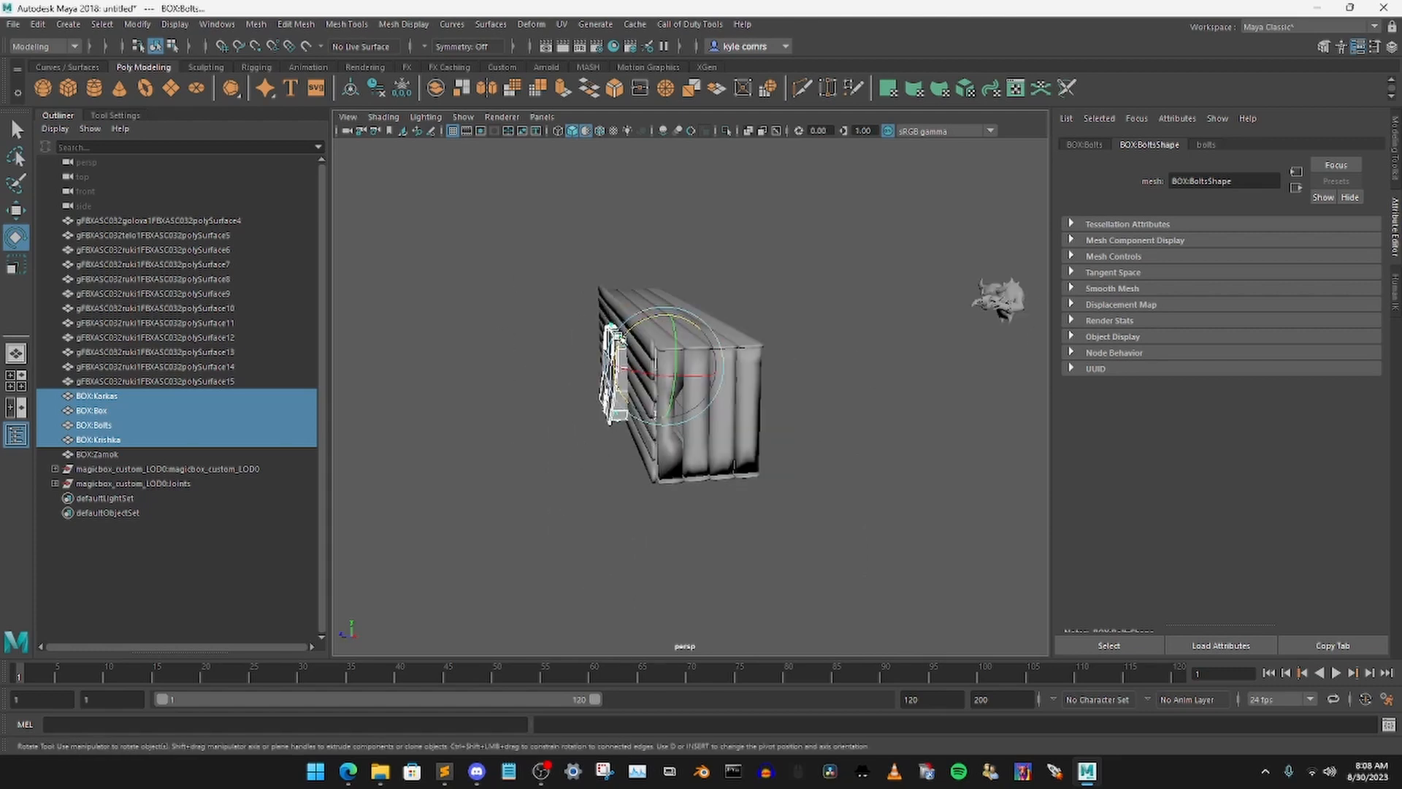
{"action": "mouse_move", "coordinate": [623, 398]}
{"action": "left_mouse_down"}
{"action": "mouse_move", "coordinate": [629, 422]}
{"action": "mouse_move", "coordinate": [625, 406]}
{"action": "left_mouse_up"}
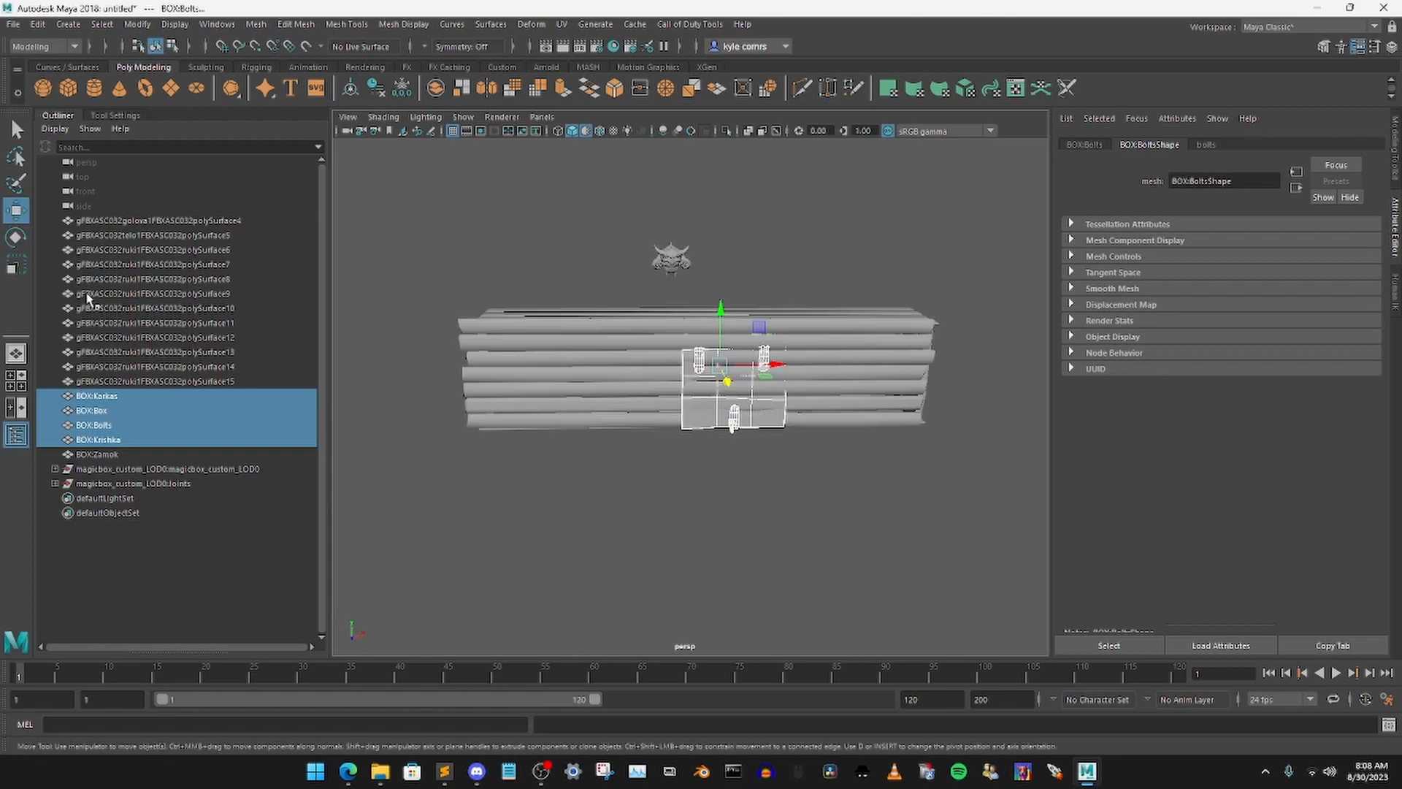
Stretch the scrap box parts to the magic box's length and proportions, and move them into line with it
{"action": "key", "text": "r"}
{"action": "mouse_move", "coordinate": [664, 377]}
{"action": "left_mouse_down", "text": "alt"}
{"action": "mouse_move", "coordinate": [663, 340]}
{"action": "mouse_move", "coordinate": [664, 354]}
{"action": "left_mouse_up", "text": "alt"}
{"action": "left_click_drag", "start_coordinate": [667, 358], "coordinate": [473, 359]}
{"action": "left_click_drag", "start_coordinate": [719, 409], "coordinate": [691, 441]}
{"action": "left_click", "coordinate": [16, 210]}
{"action": "left_click_drag", "start_coordinate": [826, 357], "coordinate": [689, 348], "text": "alt"}
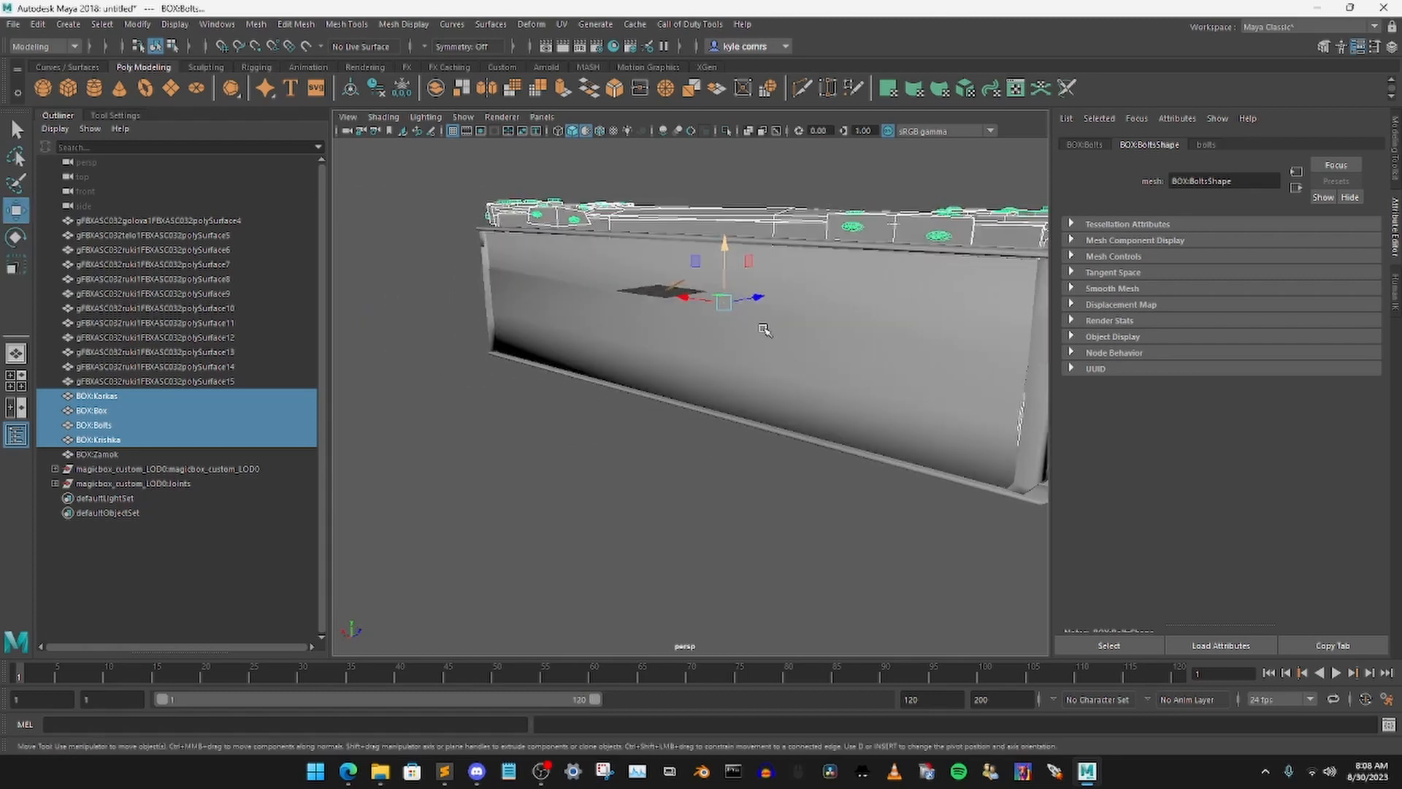
{"action": "left_click_drag", "start_coordinate": [674, 285], "coordinate": [669, 299]}
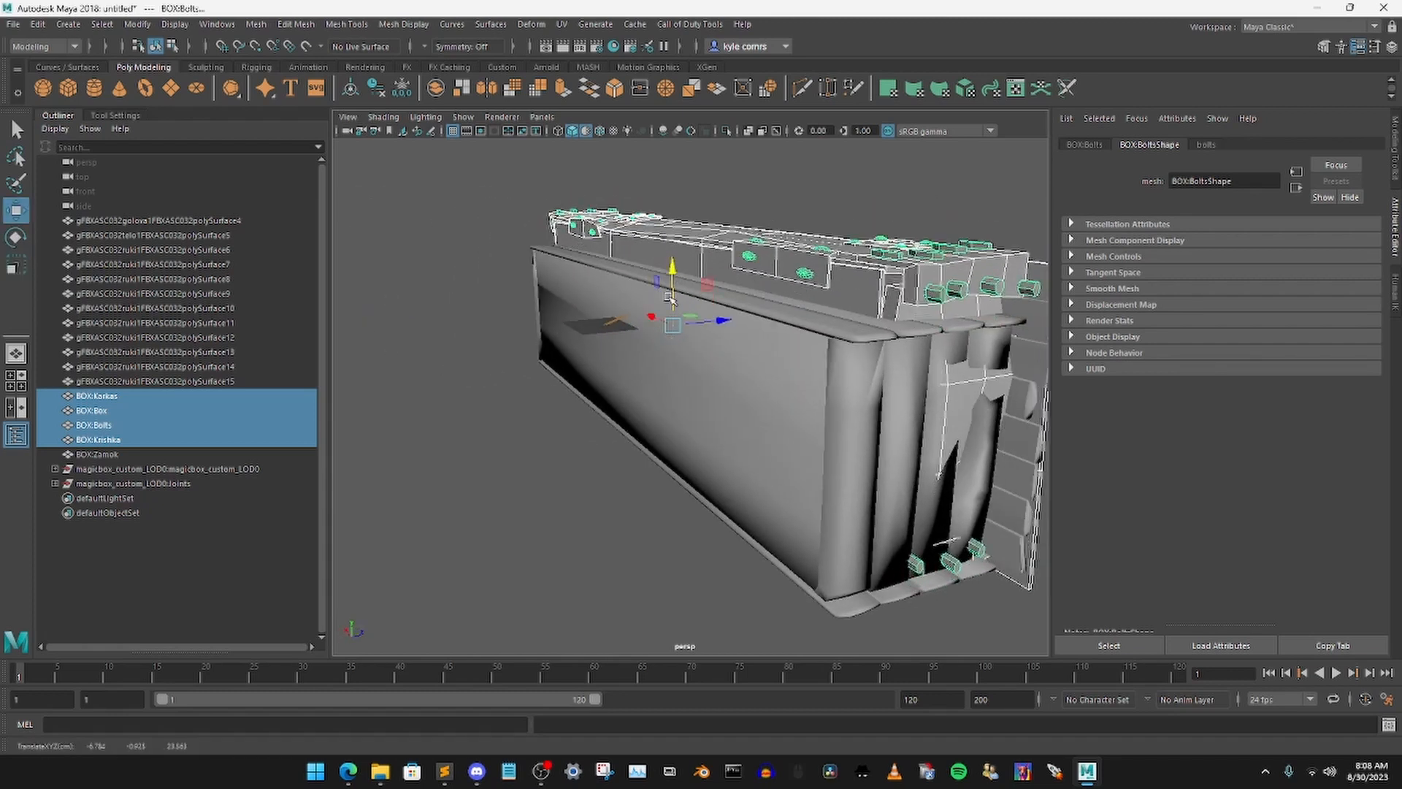
Hide the original magicbox_custom_LOD0 mesh and nudge the scrap box's Karkas, Box and Krishka parts slightly upward
{"action": "left_click", "coordinate": [199, 470]}
{"action": "key", "text": "ctrl+h"}
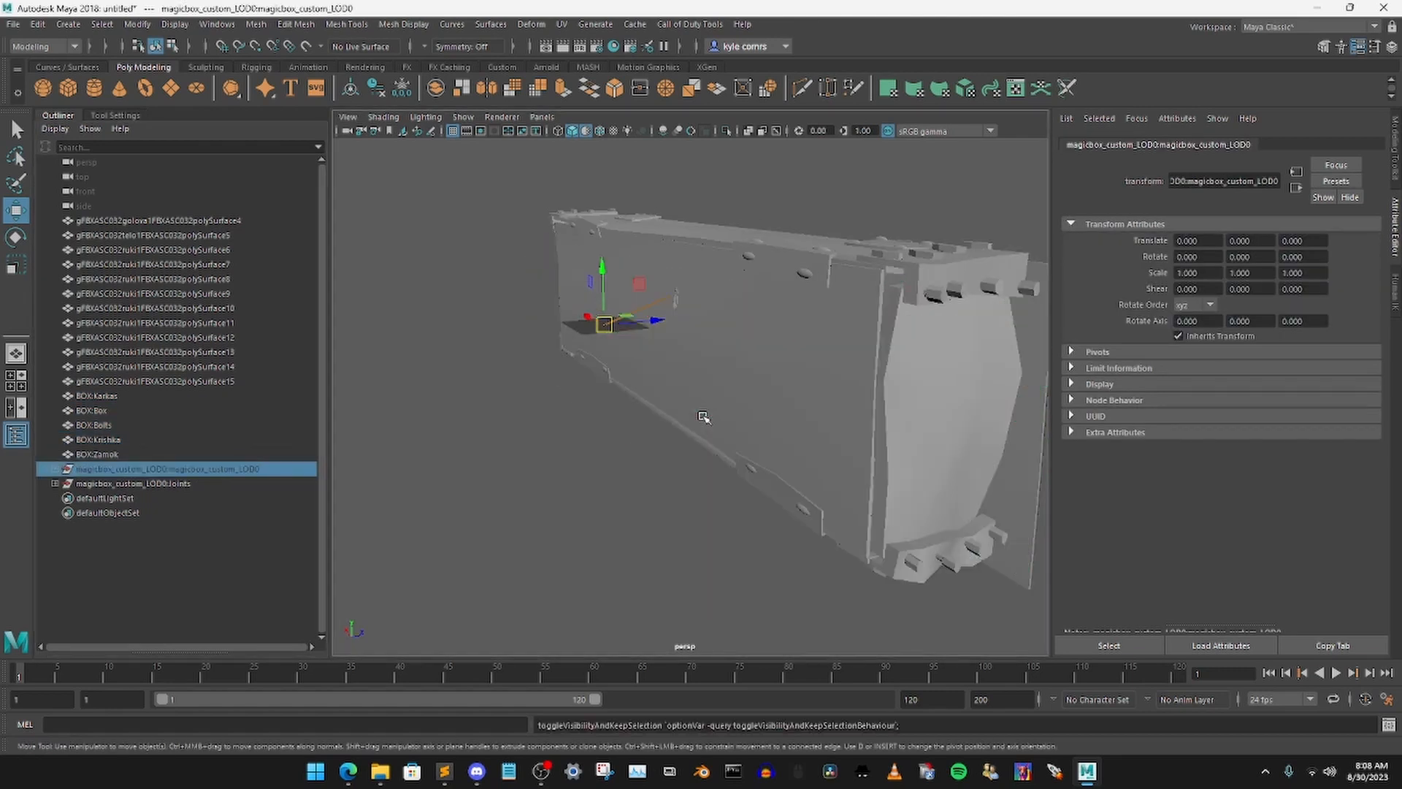
{"action": "left_click", "coordinate": [472, 365]}
{"action": "left_click_drag", "start_coordinate": [486, 429], "coordinate": [591, 427]}
{"action": "left_click_drag", "start_coordinate": [836, 524], "coordinate": [873, 183]}
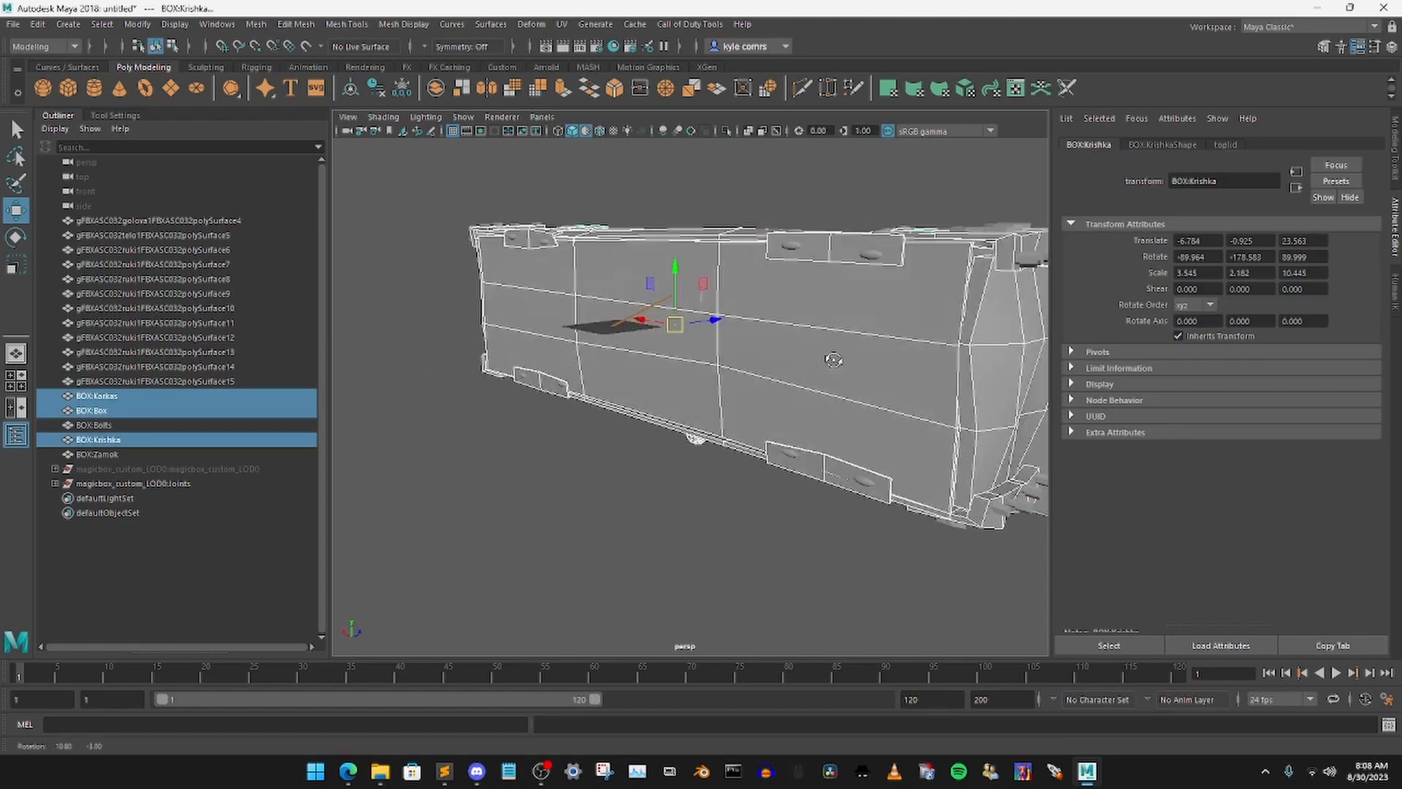
{"action": "left_click_drag", "start_coordinate": [829, 360], "coordinate": [858, 355], "text": "alt"}
{"action": "left_click_drag", "start_coordinate": [678, 281], "coordinate": [679, 271]}
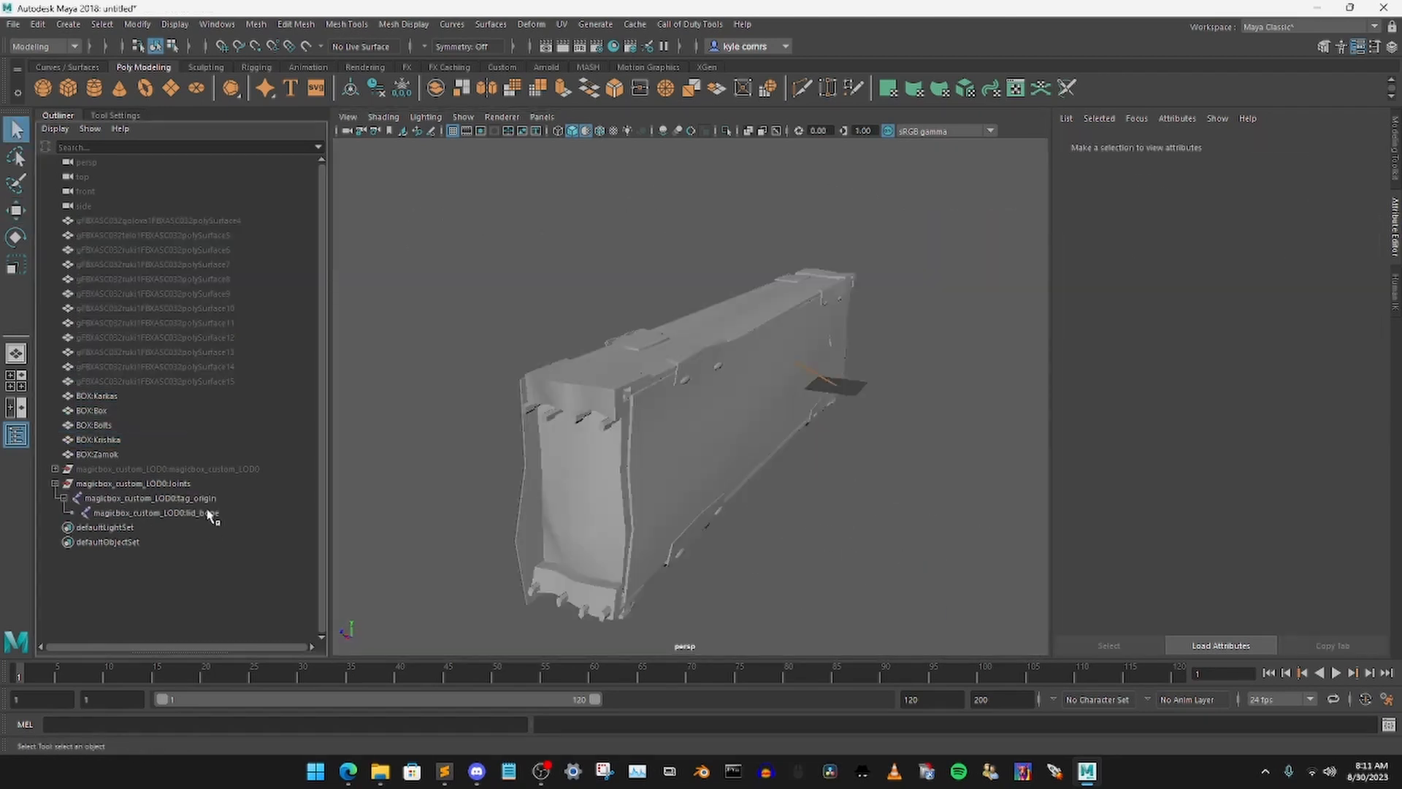
Check the tag_origin and lid_bone joints, and delete the original magicbox_custom_LOD0 mesh while keeping its joints
{"action": "left_click", "coordinate": [169, 499]}
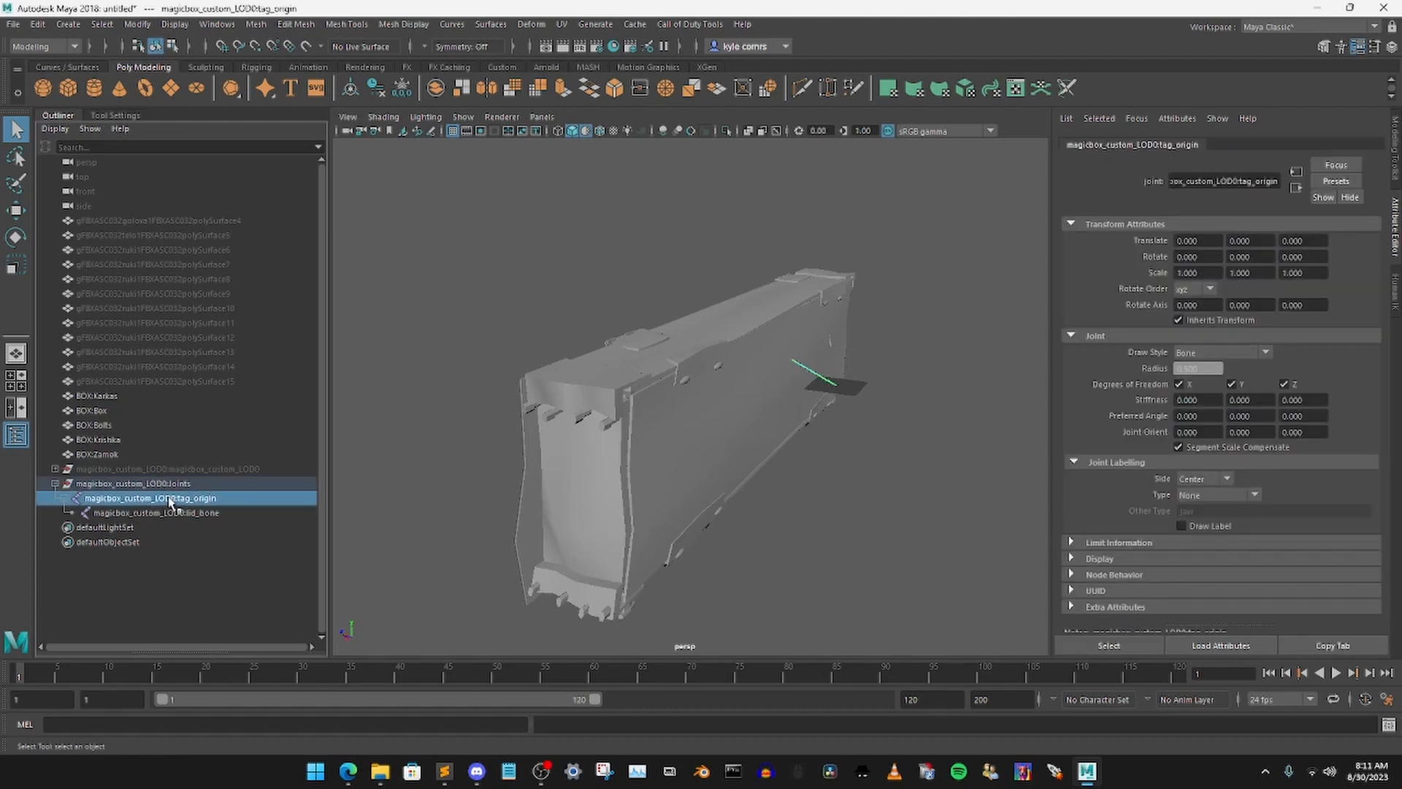
{"action": "left_click", "coordinate": [191, 513]}
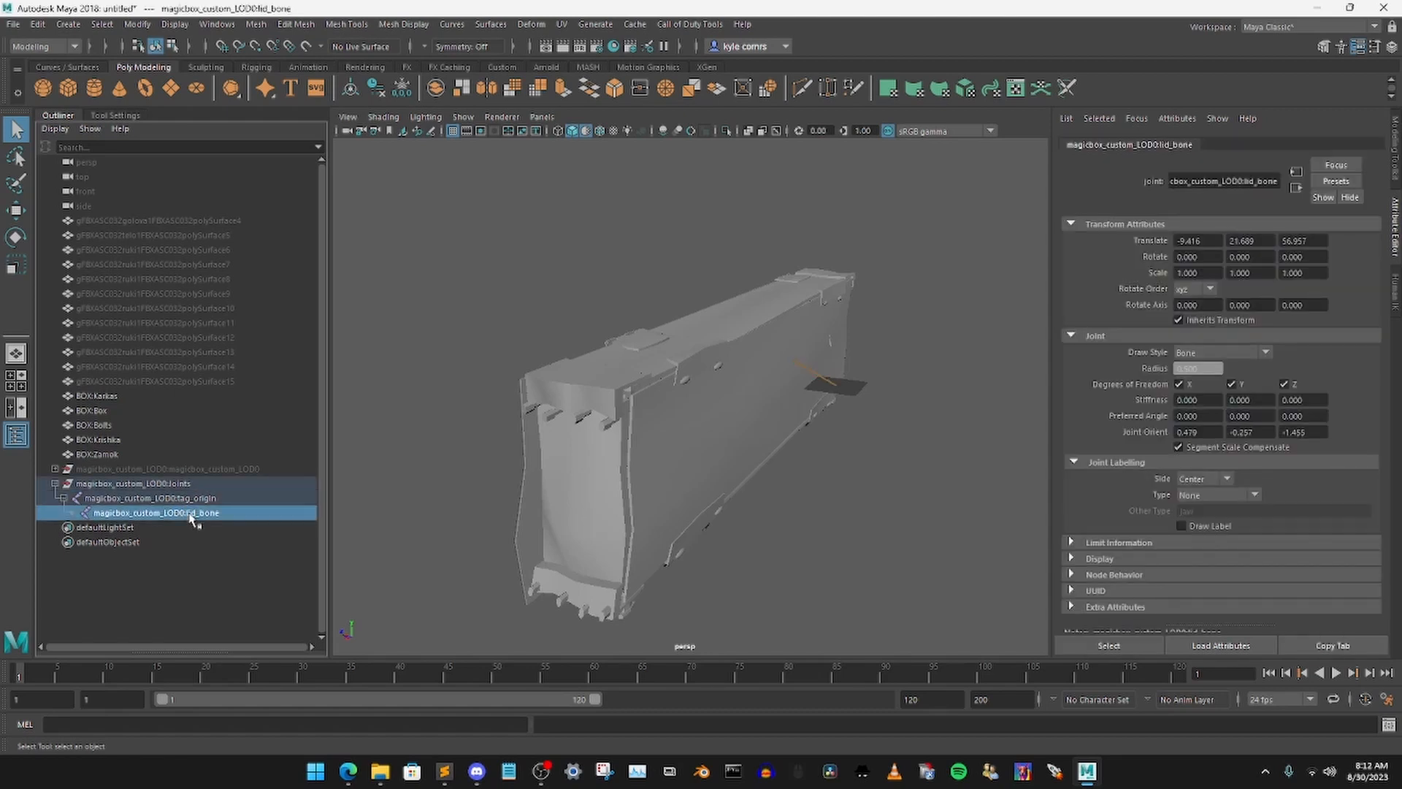
{"action": "left_click", "coordinate": [421, 342]}
{"action": "scroll", "coordinate": [530, 330], "scroll_direction": "down", "scroll_amount": 2}
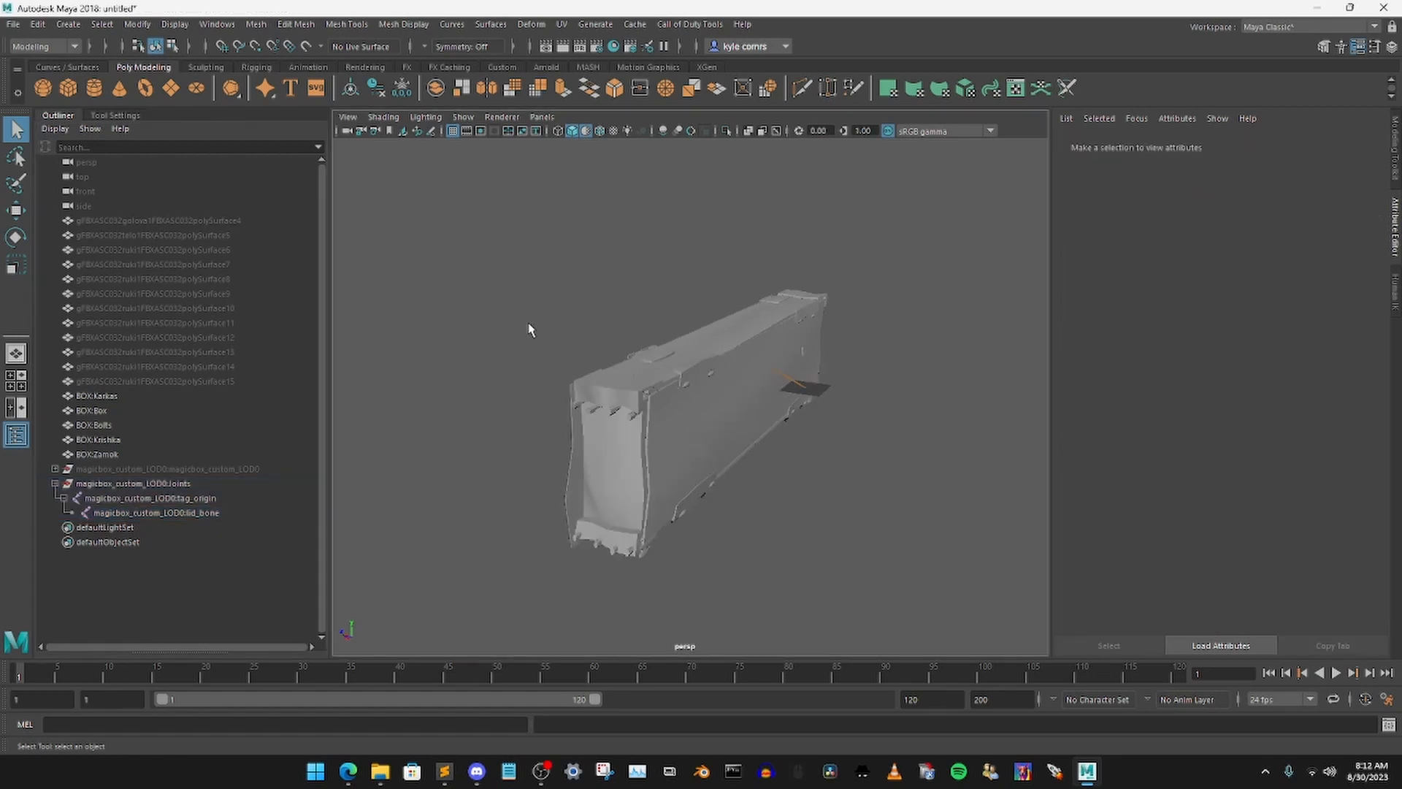
{"action": "left_click", "coordinate": [243, 468]}
{"action": "key", "text": "h"}
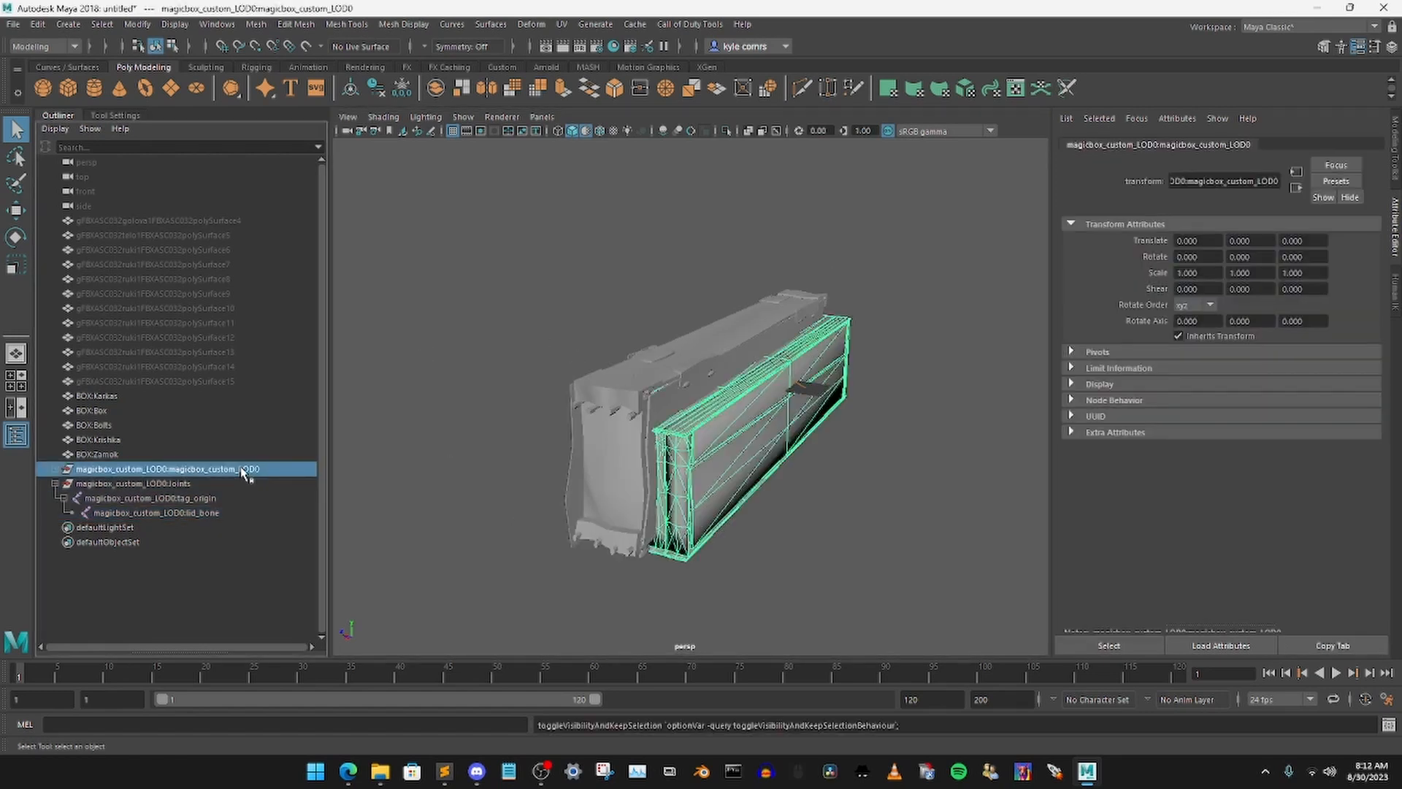
{"action": "key", "text": "Delete"}
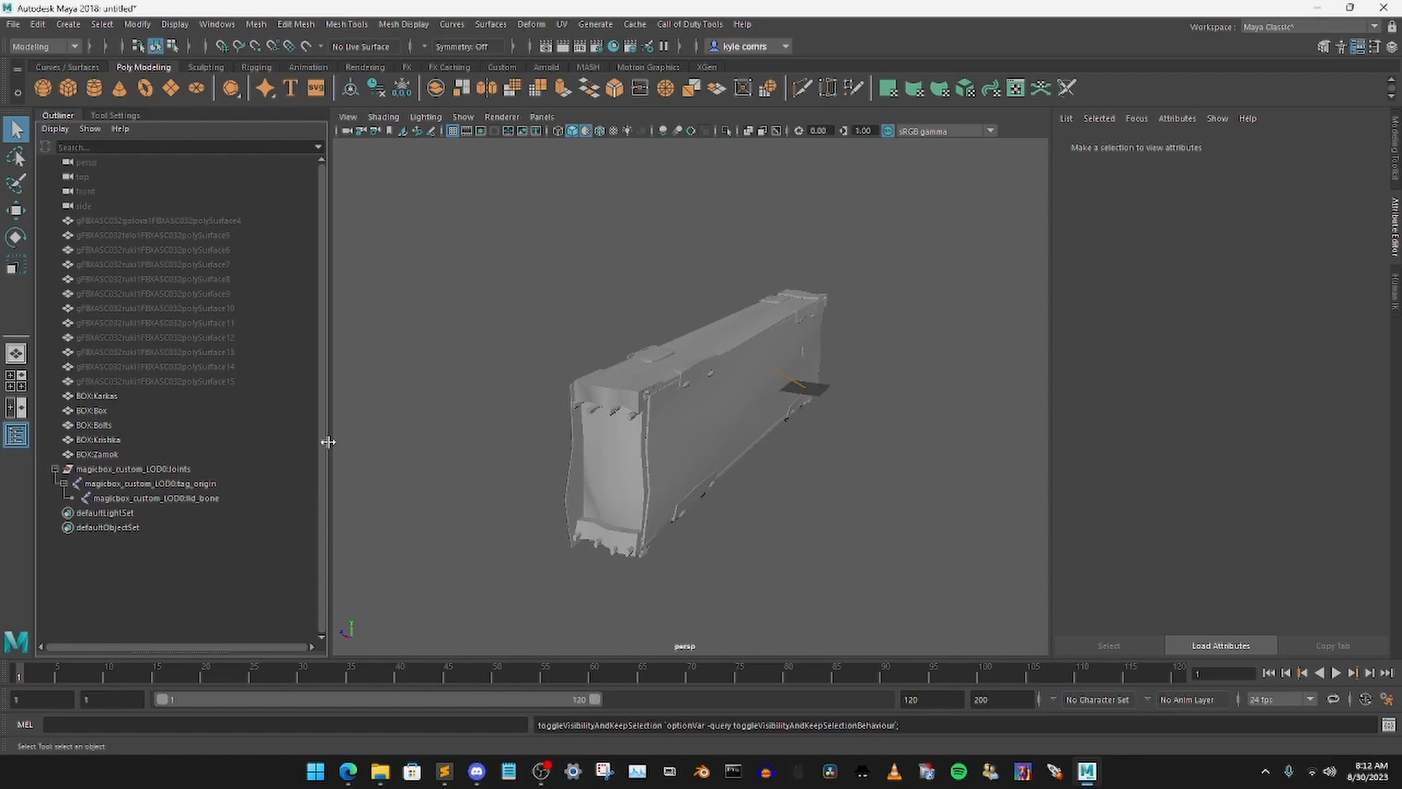
Remove the Zamok part and select the Karkas, Box, Bolts and Krishka meshes together with the tag_origin joint
{"action": "left_click_drag", "start_coordinate": [485, 378], "coordinate": [504, 378], "text": "alt"}
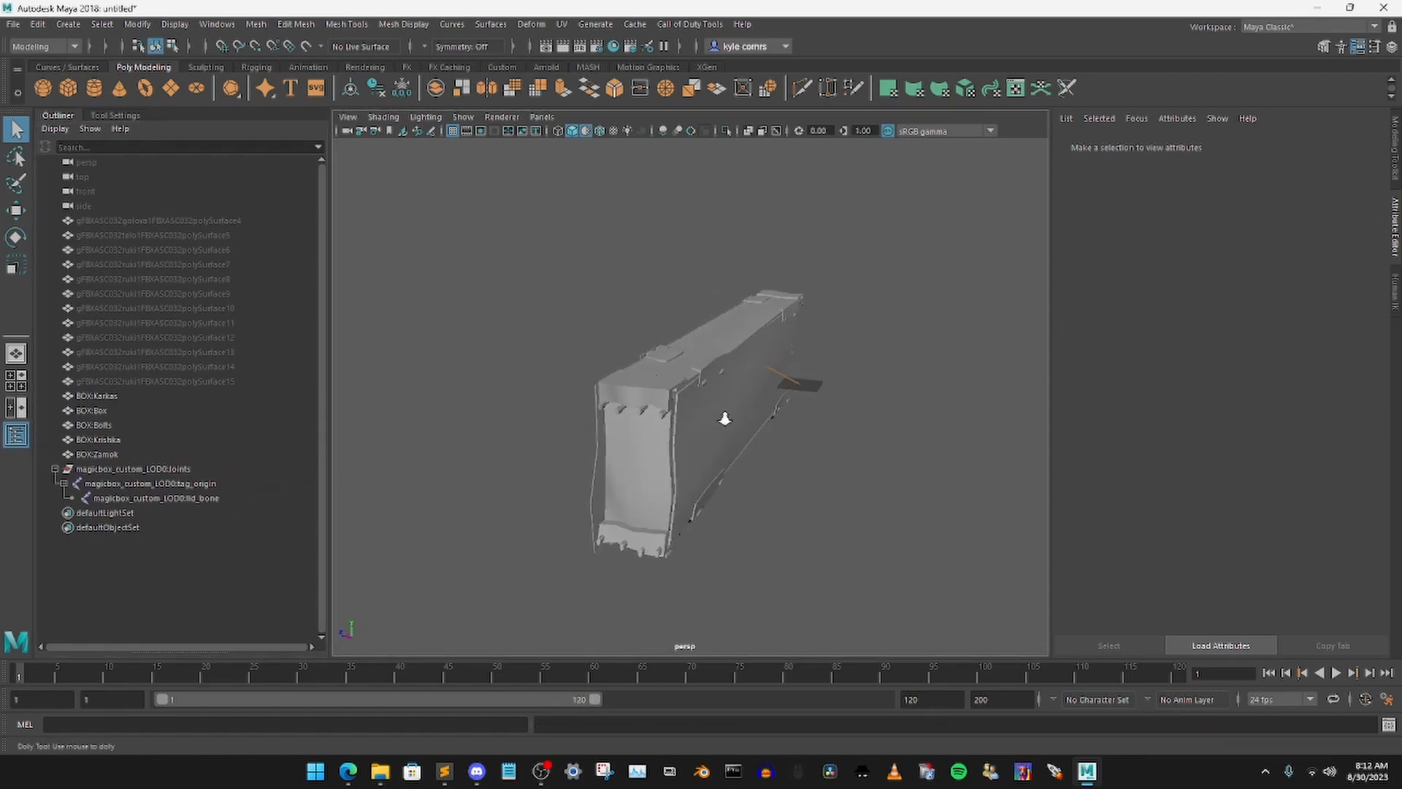
{"action": "right_click_drag", "start_coordinate": [720, 416], "coordinate": [593, 297], "text": "alt"}
{"action": "left_click_drag", "start_coordinate": [520, 222], "coordinate": [909, 533]}
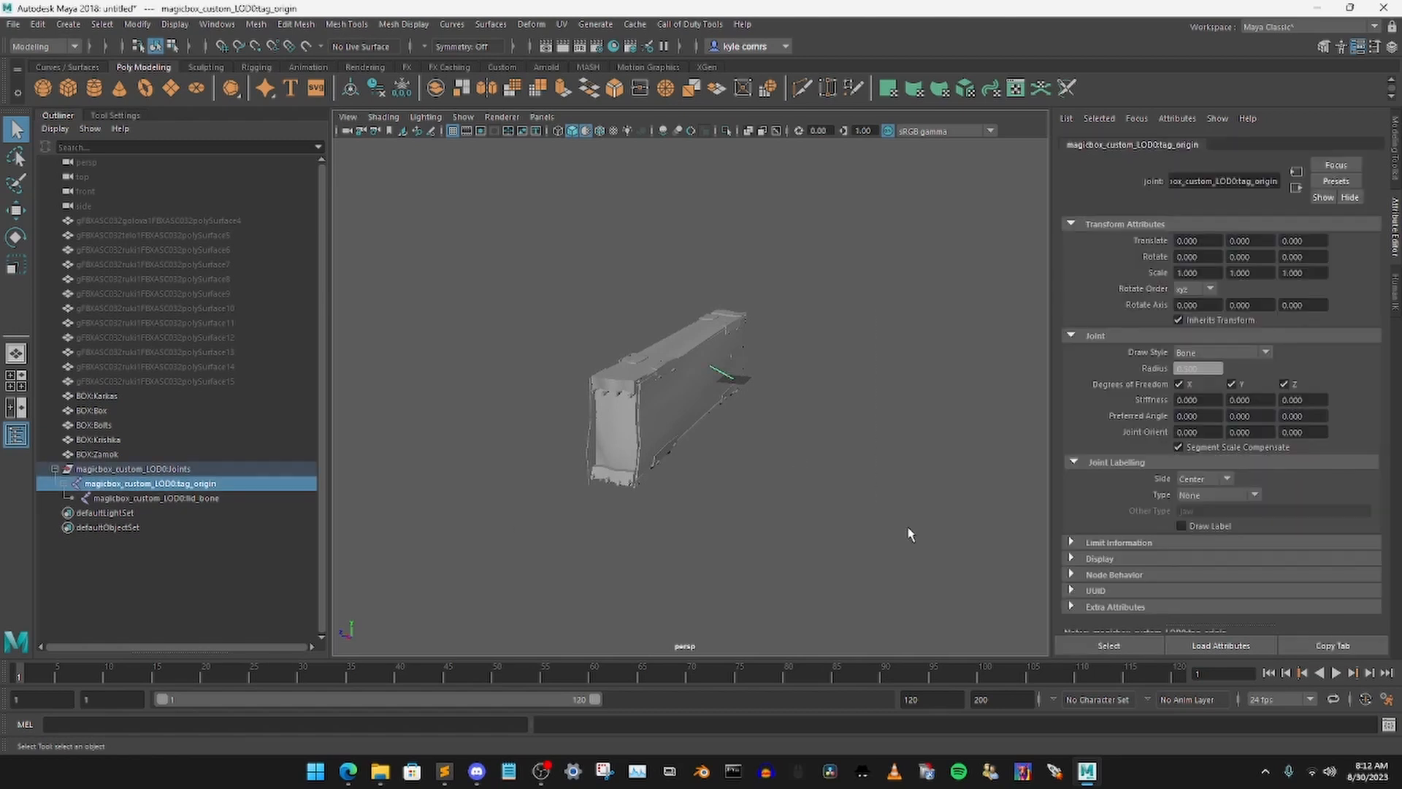
{"action": "left_click", "coordinate": [115, 398]}
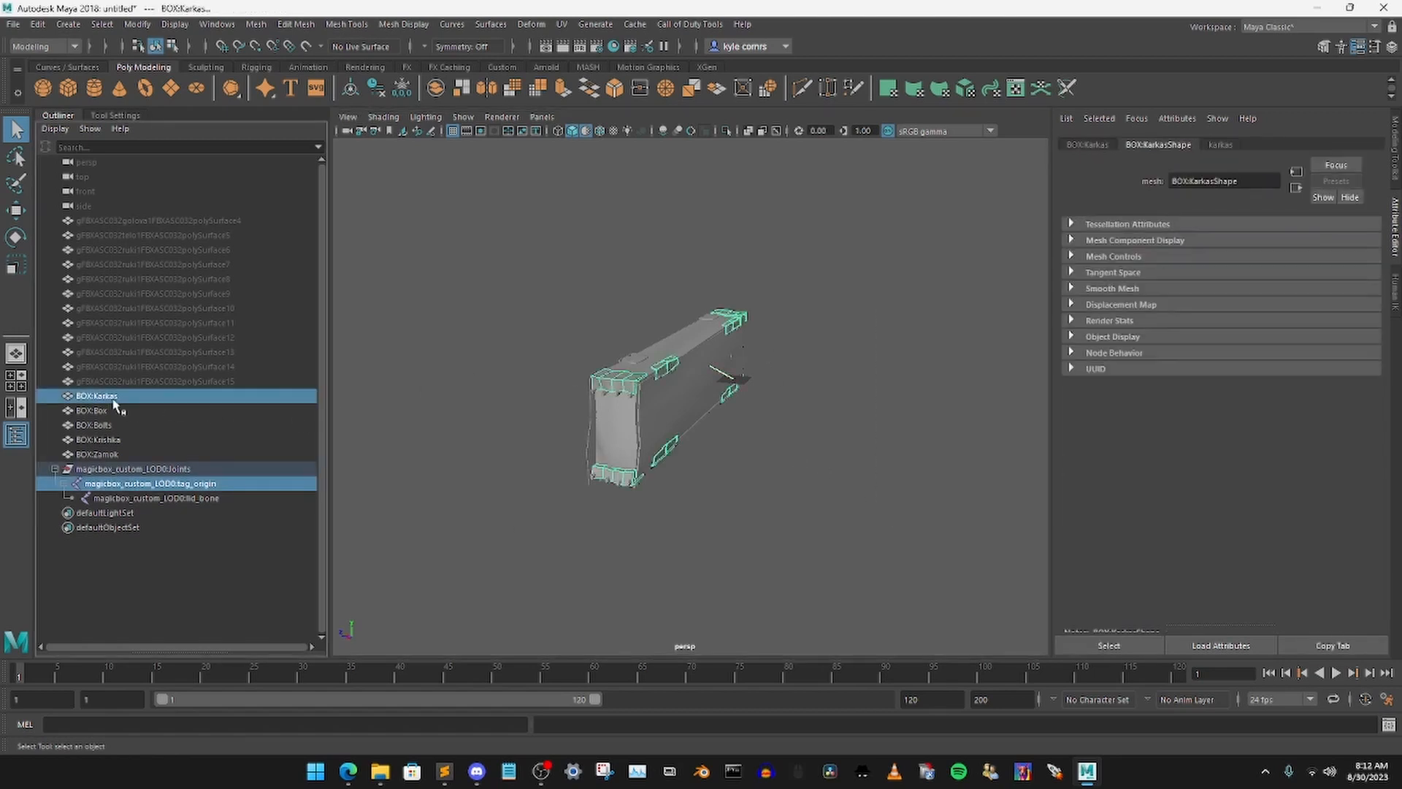
{"action": "left_click", "coordinate": [117, 425], "text": "shift"}
{"action": "left_click", "coordinate": [126, 442], "text": "ctrl"}
{"action": "left_click", "coordinate": [149, 454], "text": "ctrl"}
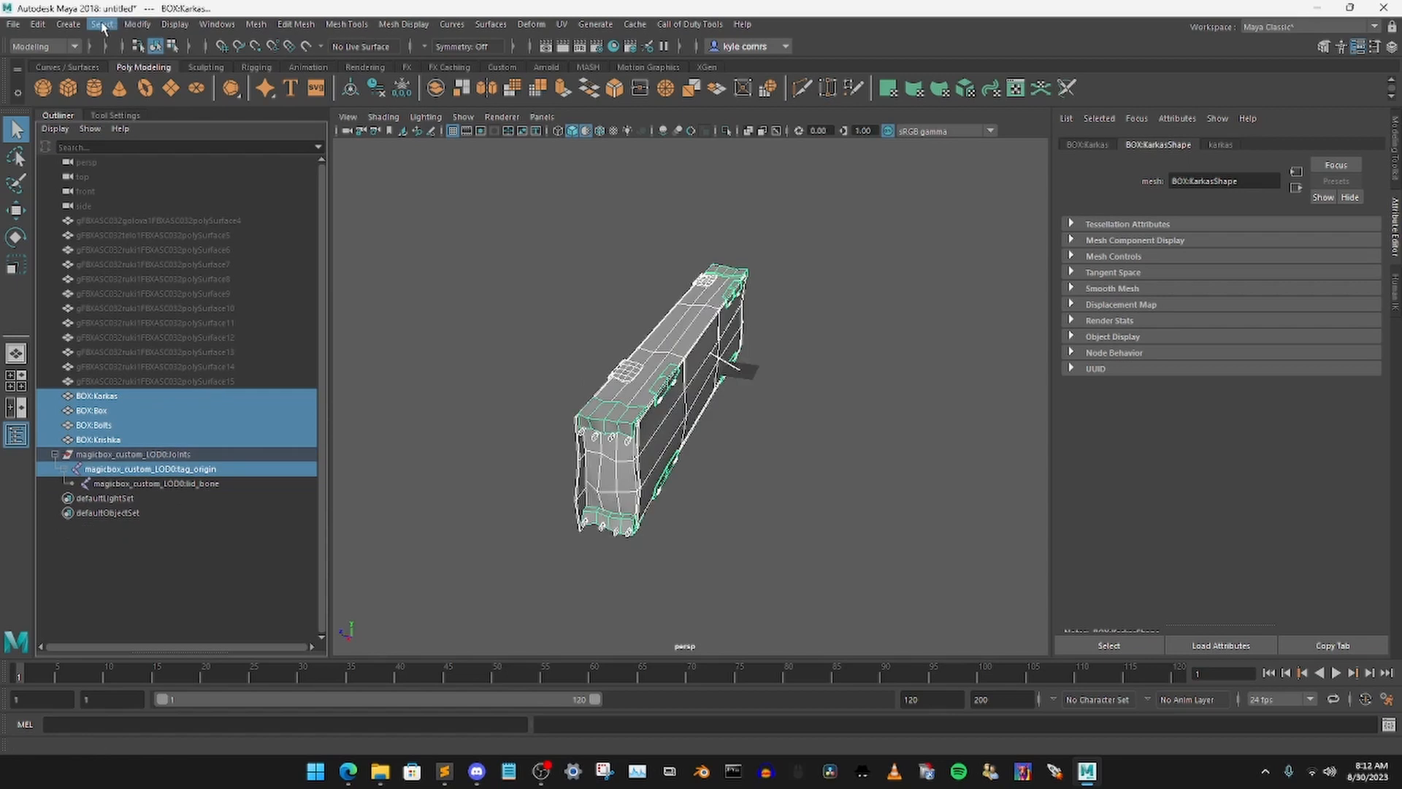
Extend the selection to the joint hierarchy including lid_bone, and bind the box meshes to the joints with Bind Skin
{"action": "left_click", "coordinate": [102, 24]}
{"action": "left_click", "coordinate": [131, 94]}
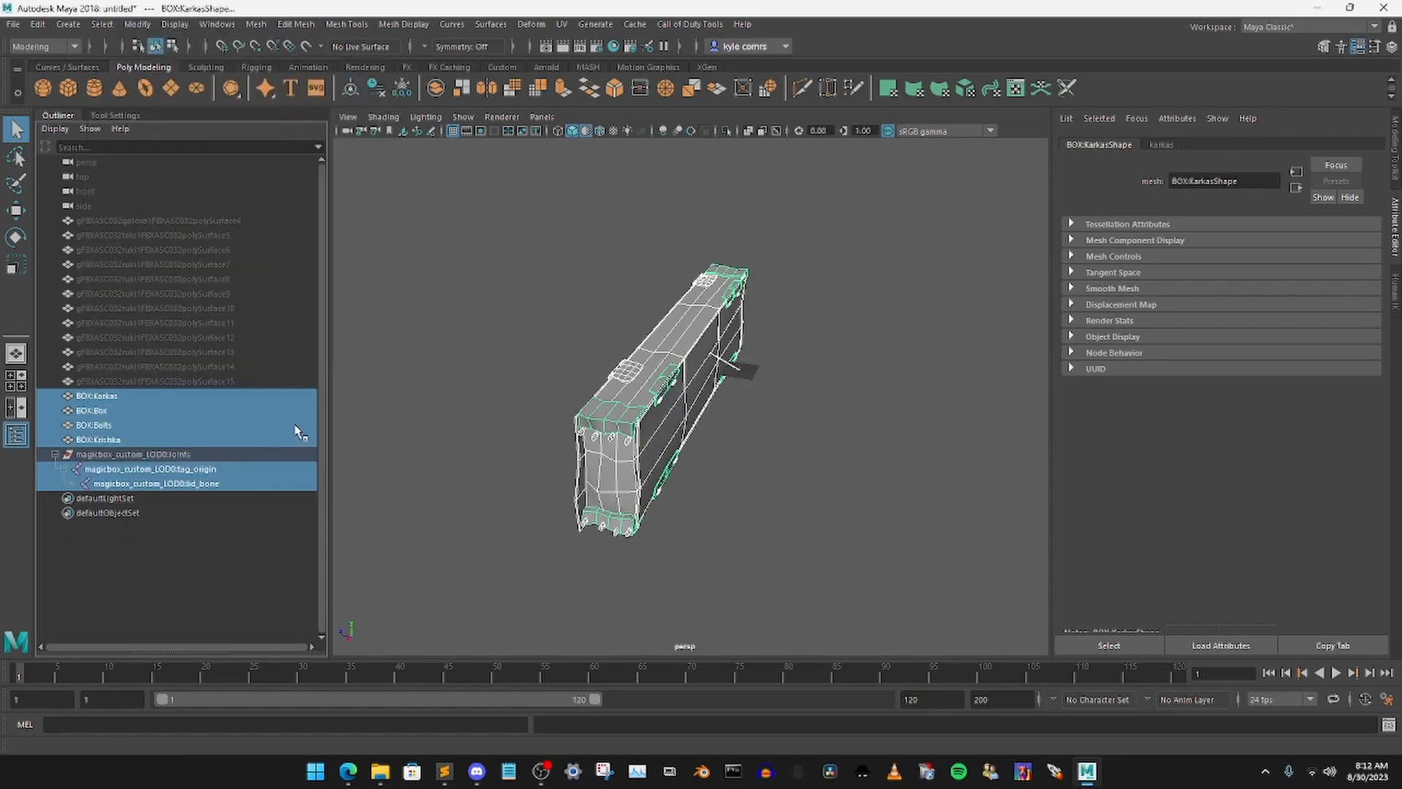
{"action": "left_click", "coordinate": [44, 46]}
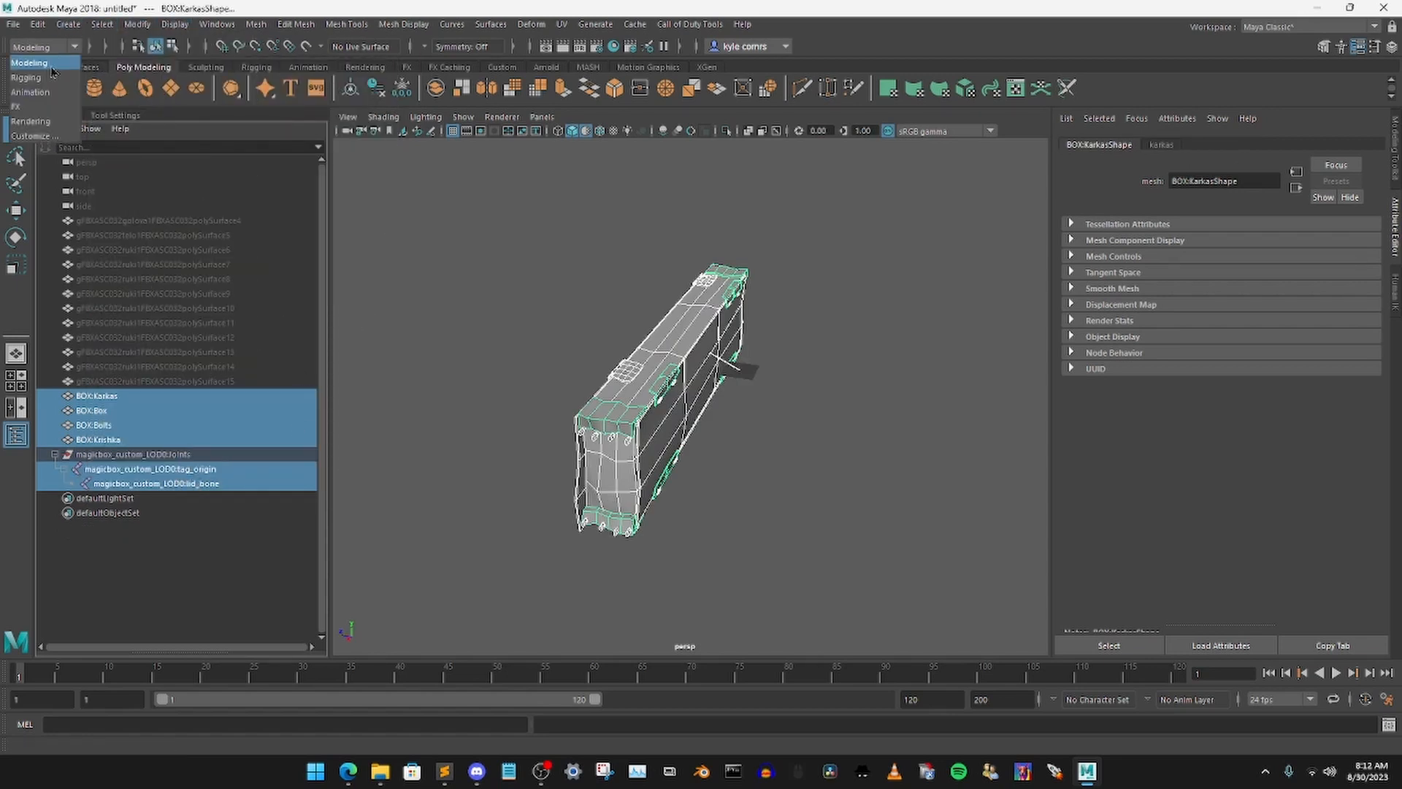
{"action": "left_click", "coordinate": [39, 79]}
{"action": "left_click", "coordinate": [298, 24]}
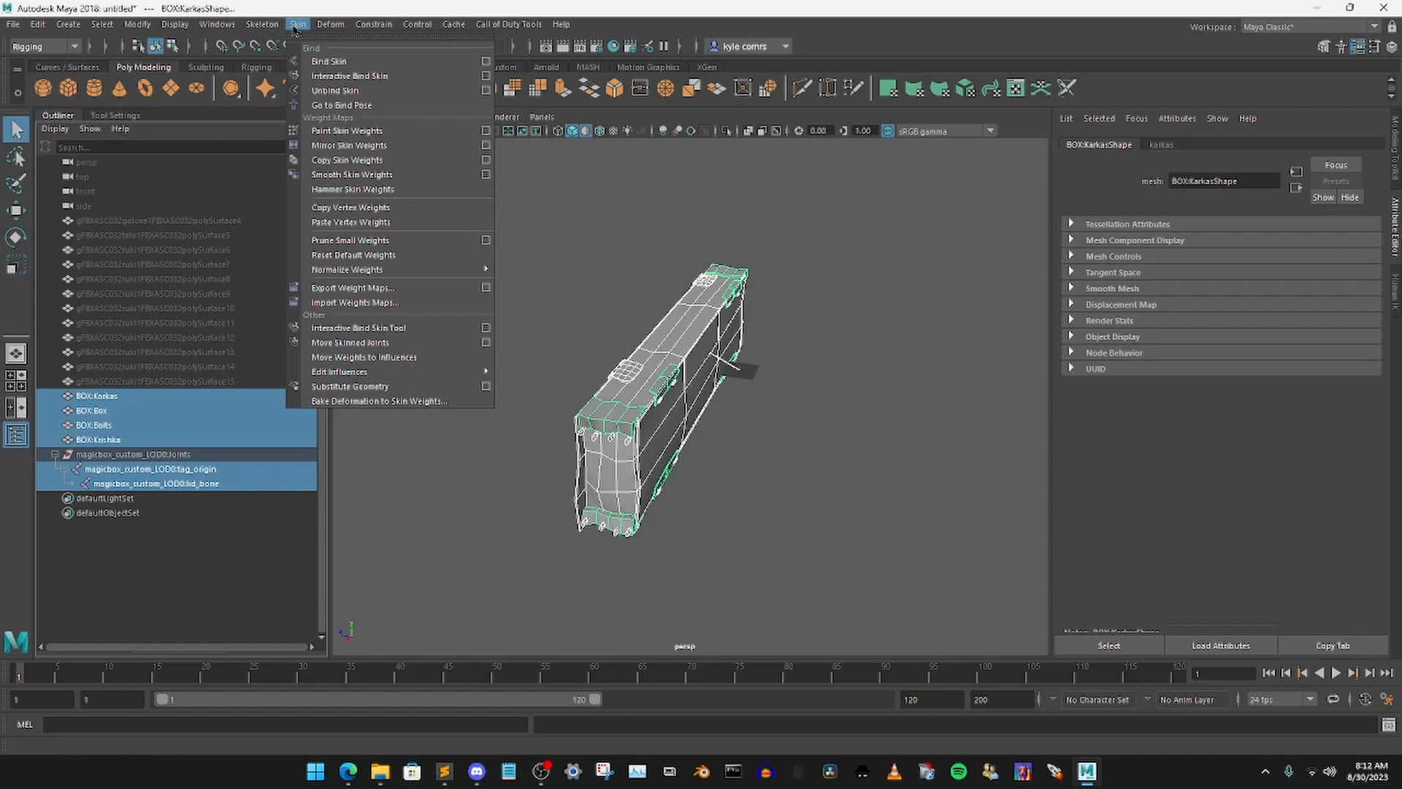
{"action": "left_click", "coordinate": [334, 62]}
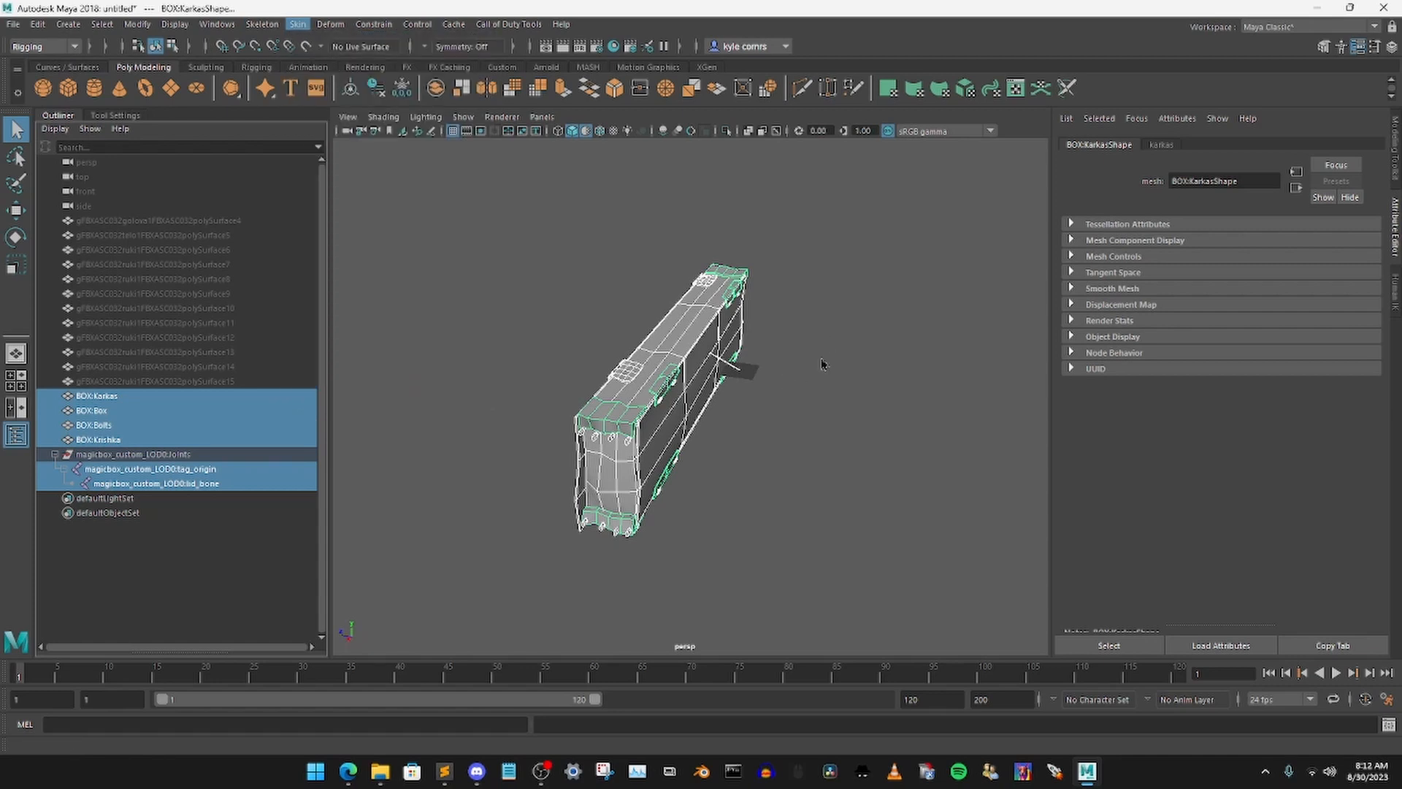
{"action": "left_click", "coordinate": [768, 358]}
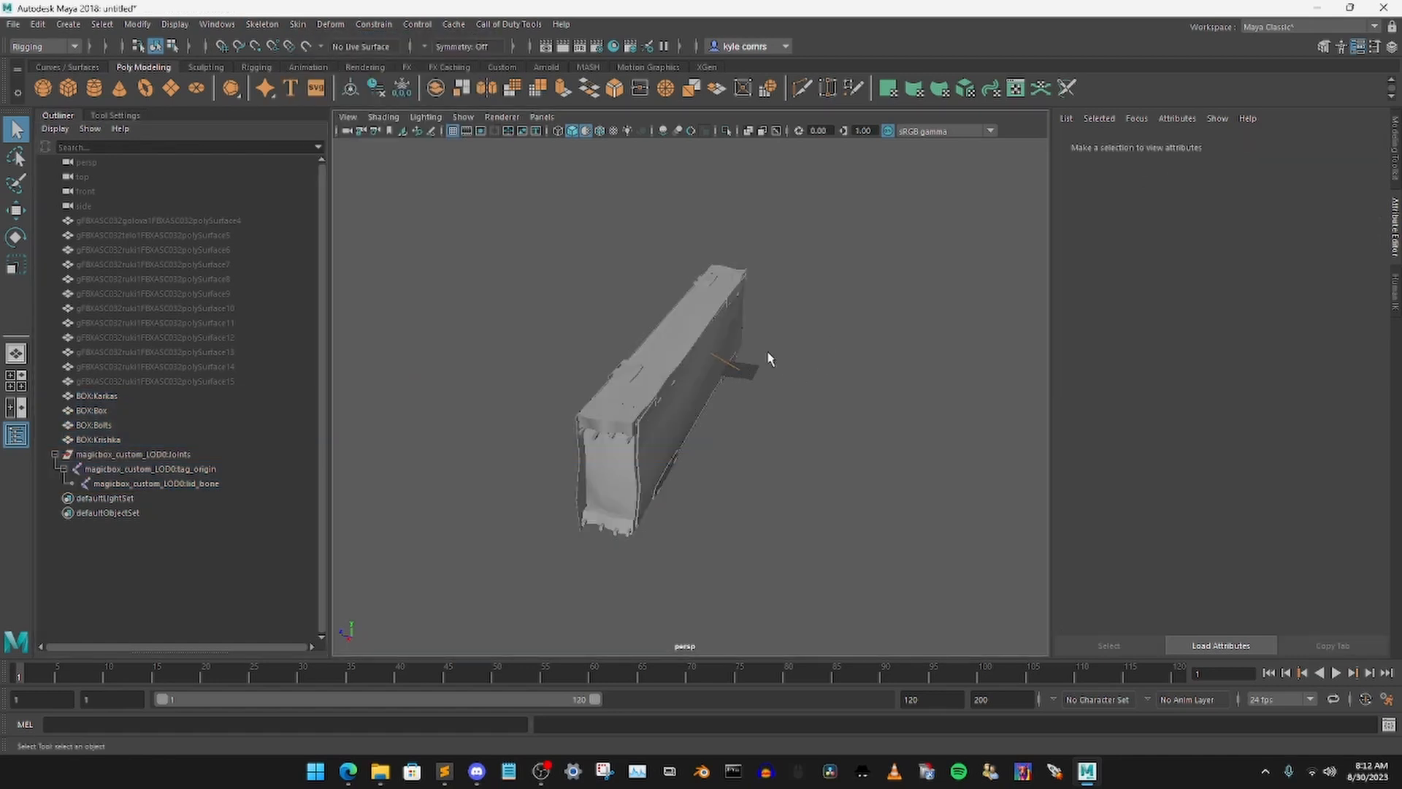
Test the skin binding by moving the tag_origin joint sideways
{"action": "left_click", "coordinate": [182, 470]}
{"action": "key", "text": "w"}
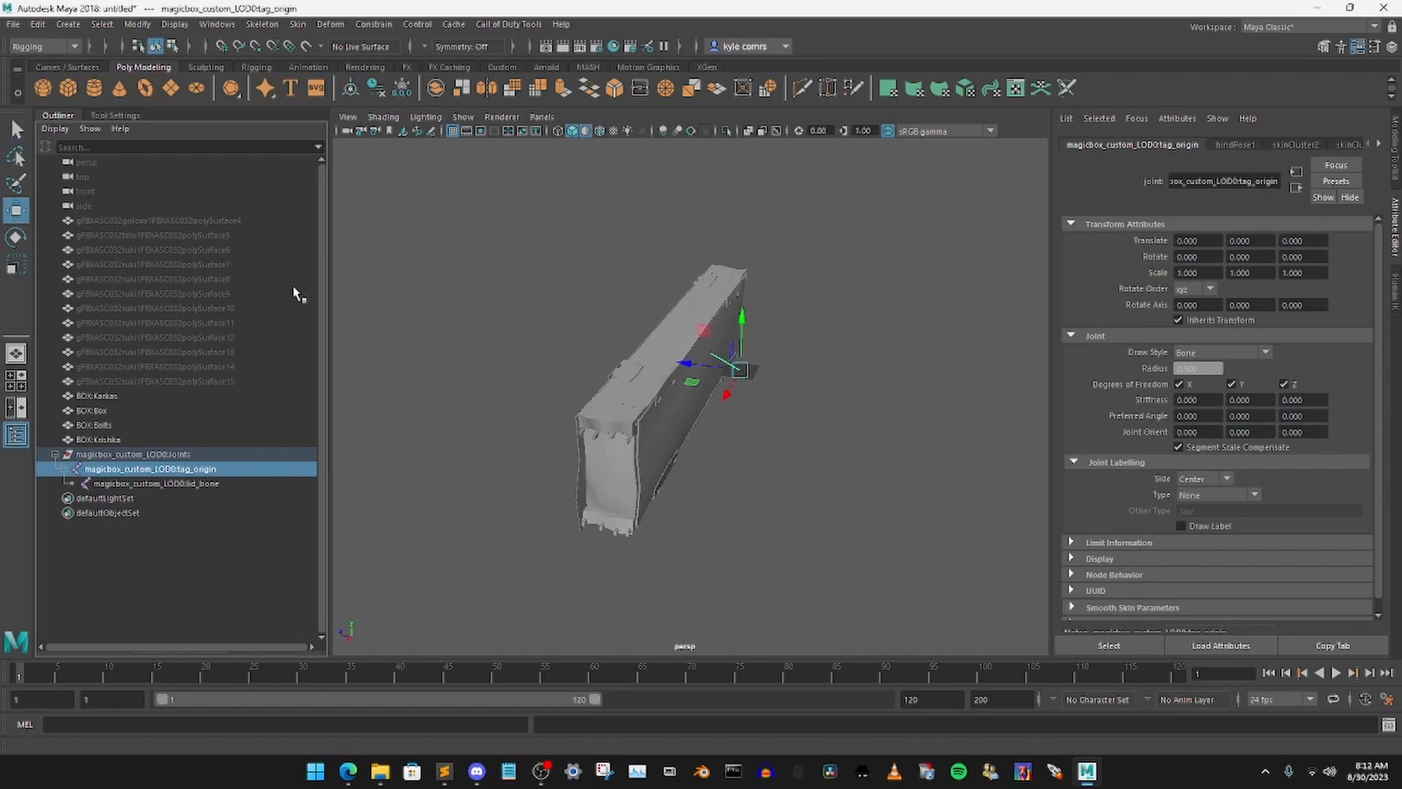
{"action": "left_click_drag", "start_coordinate": [691, 362], "coordinate": [572, 347]}
{"action": "left_click", "coordinate": [563, 469]}
Bring up the Modeling Toolkit and put the Box, Bolts and Krishka meshes into face selection mode
{"action": "left_click_drag", "start_coordinate": [563, 469], "coordinate": [858, 289], "text": "alt"}
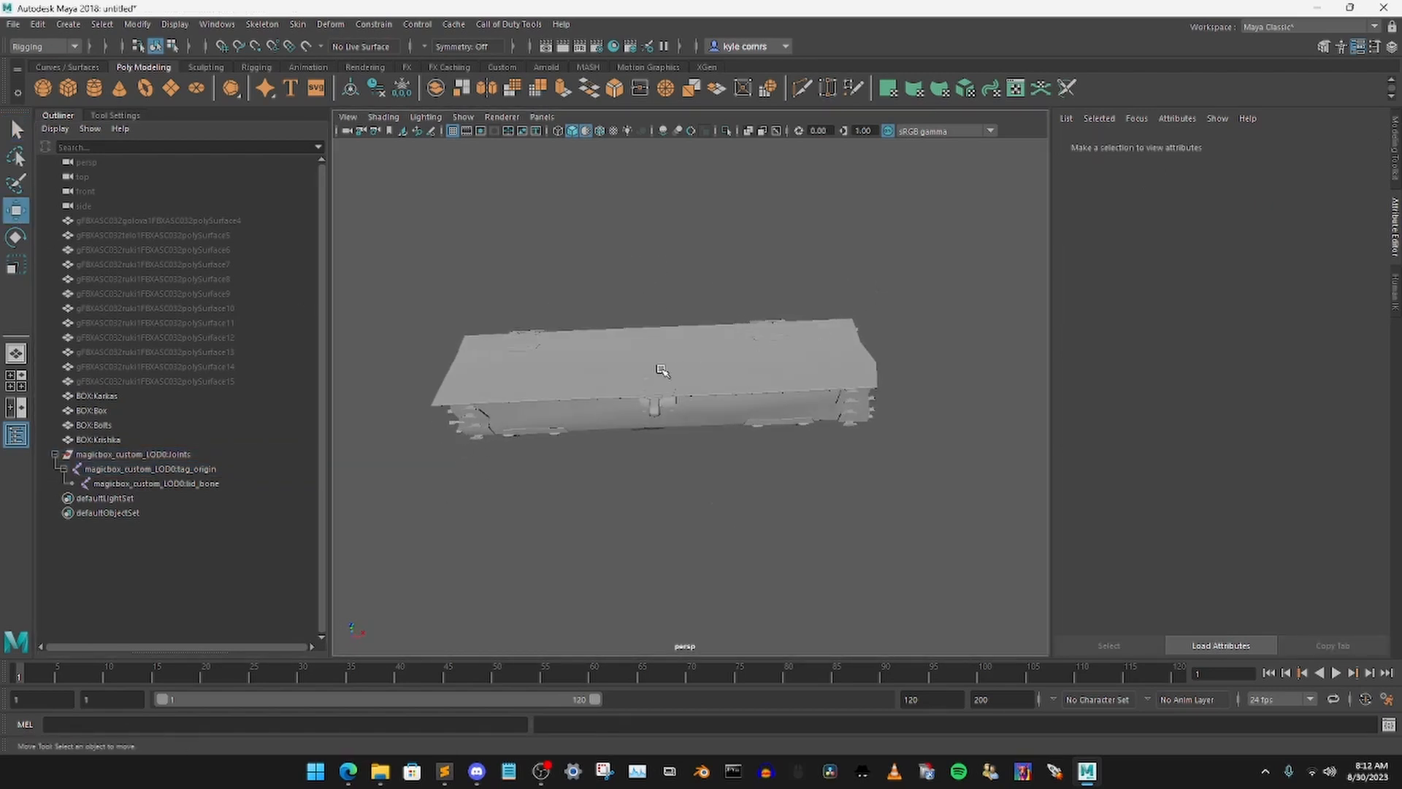
{"action": "left_click_drag", "start_coordinate": [663, 371], "coordinate": [652, 348], "text": "alt"}
{"action": "left_click", "coordinate": [16, 232]}
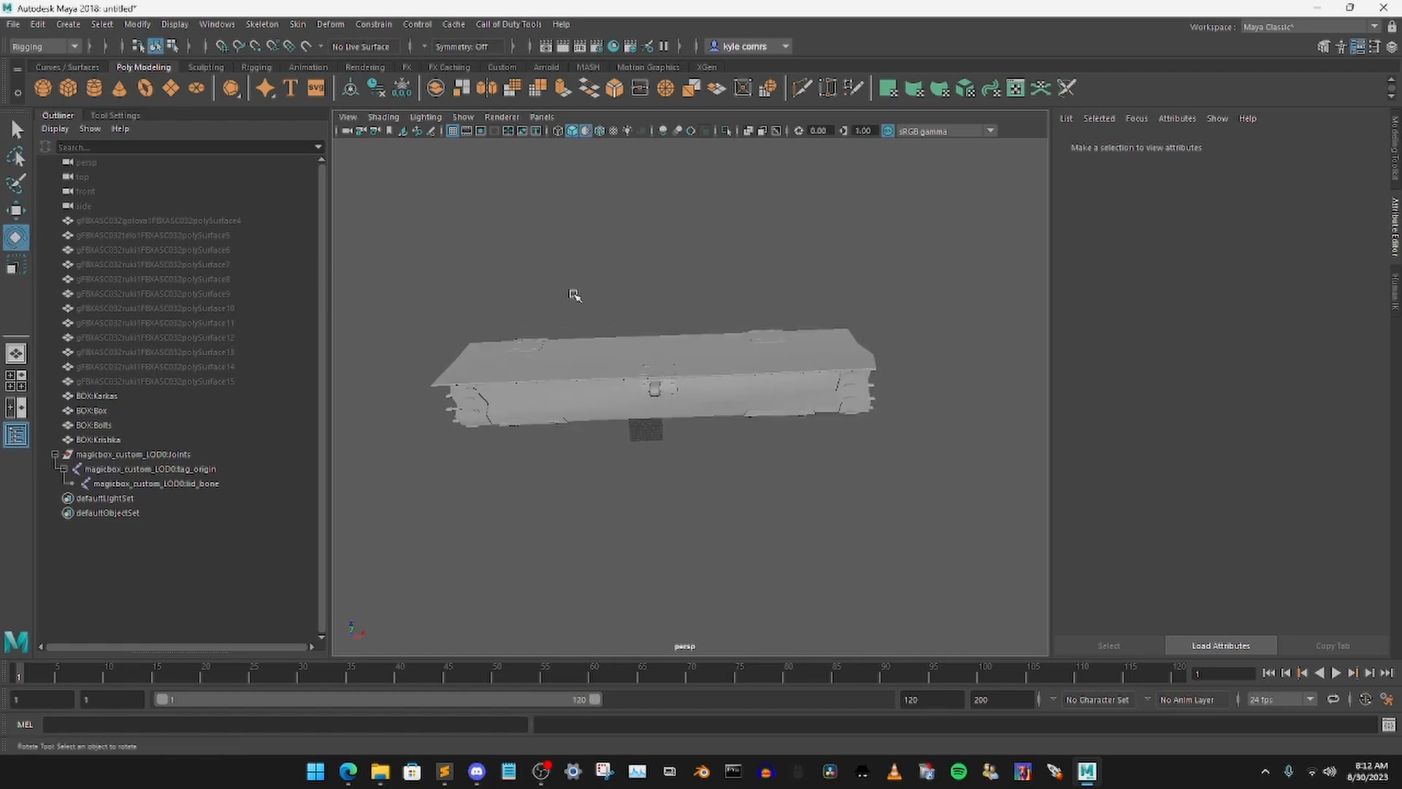
{"action": "left_click_drag", "start_coordinate": [713, 263], "coordinate": [715, 270], "text": "alt"}
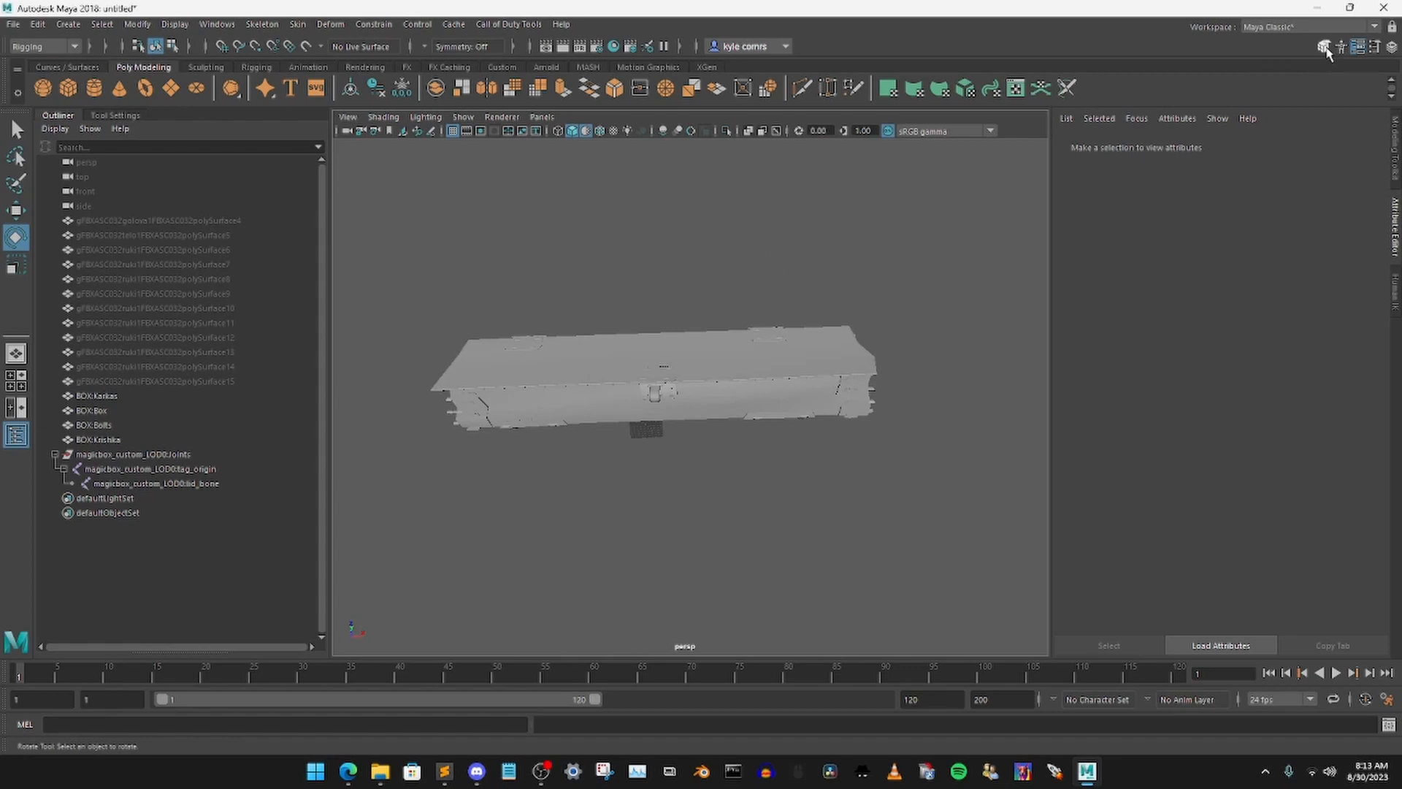
{"action": "left_click", "coordinate": [1324, 48]}
{"action": "left_click_drag", "start_coordinate": [1197, 146], "coordinate": [1134, 146]}
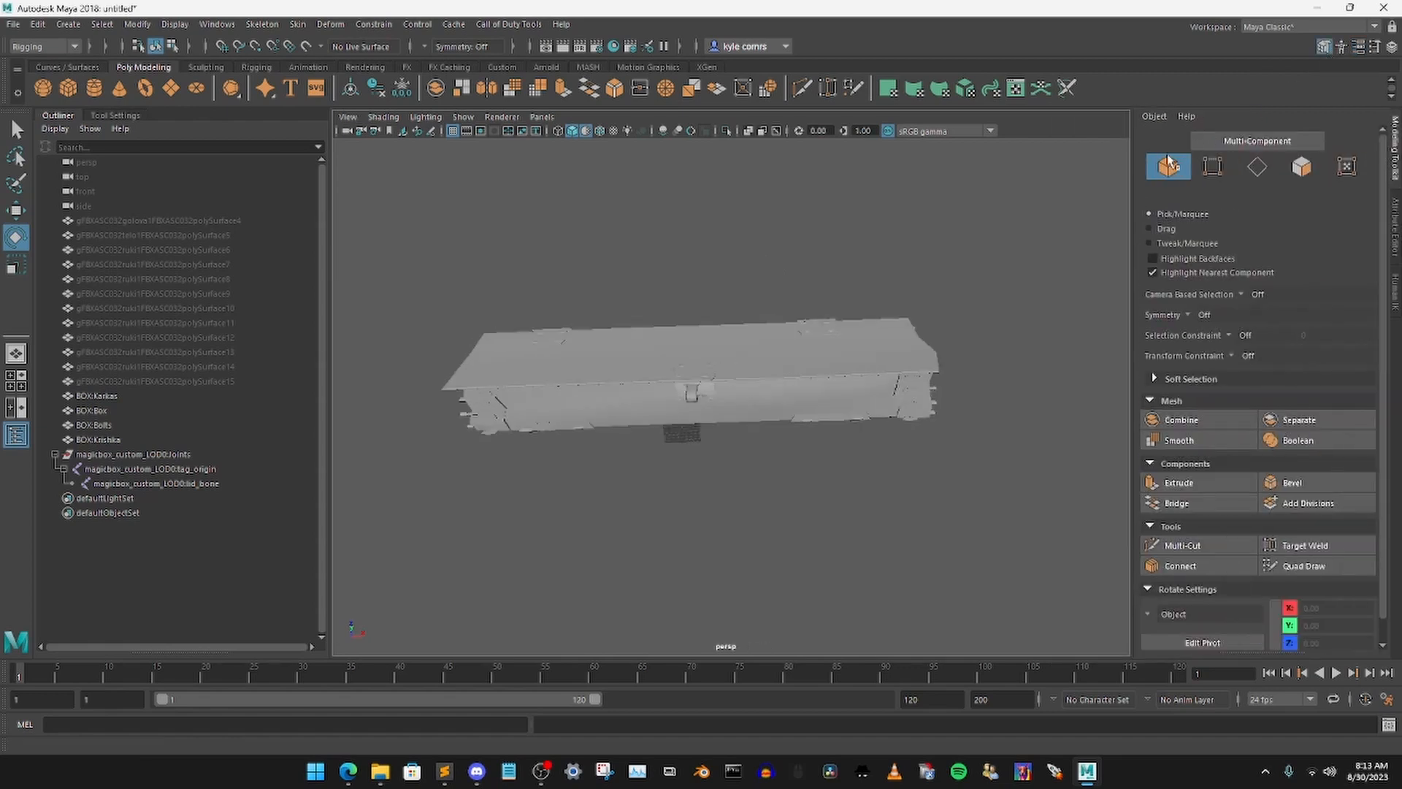
{"action": "left_click", "coordinate": [1301, 166]}
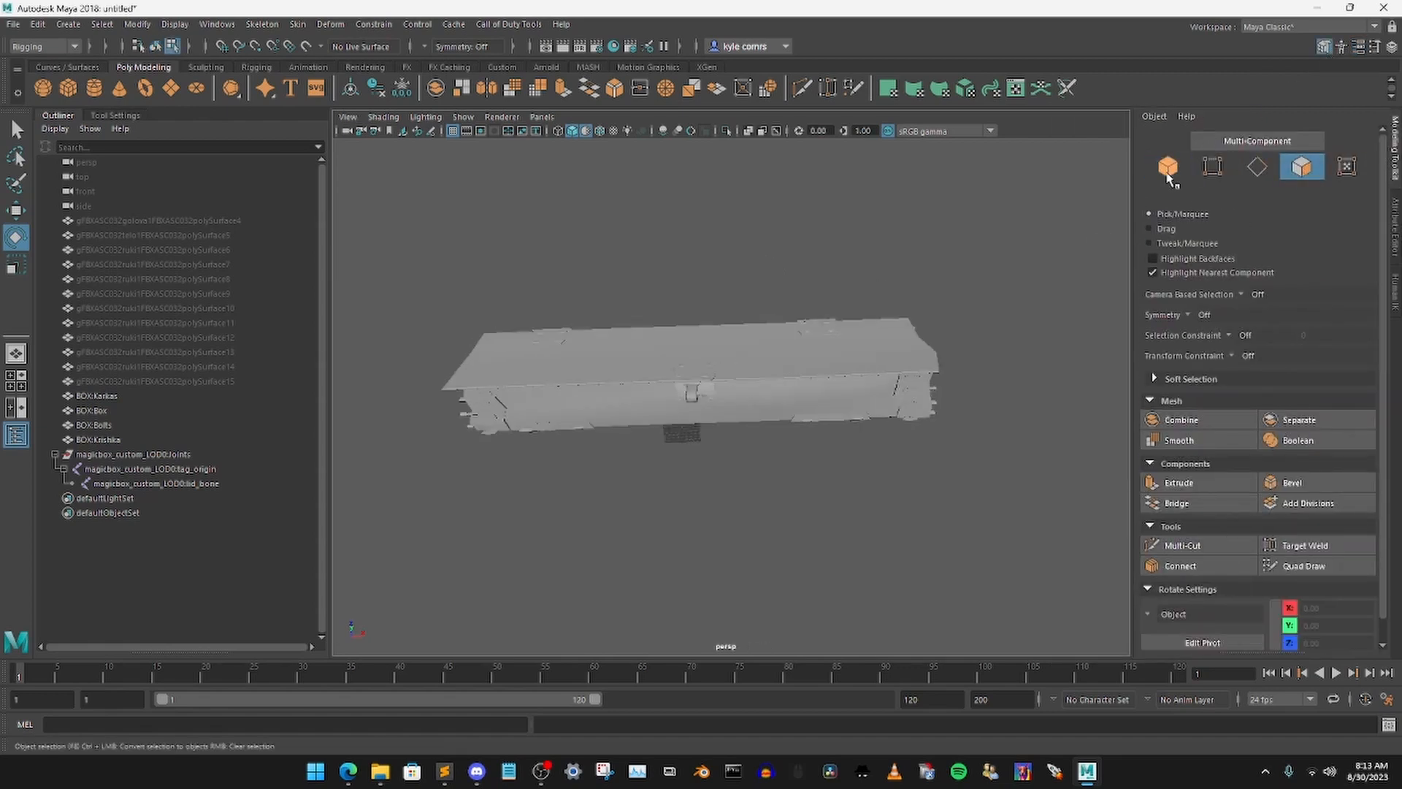
{"action": "left_click", "coordinate": [1167, 167]}
{"action": "left_click", "coordinate": [132, 439]}
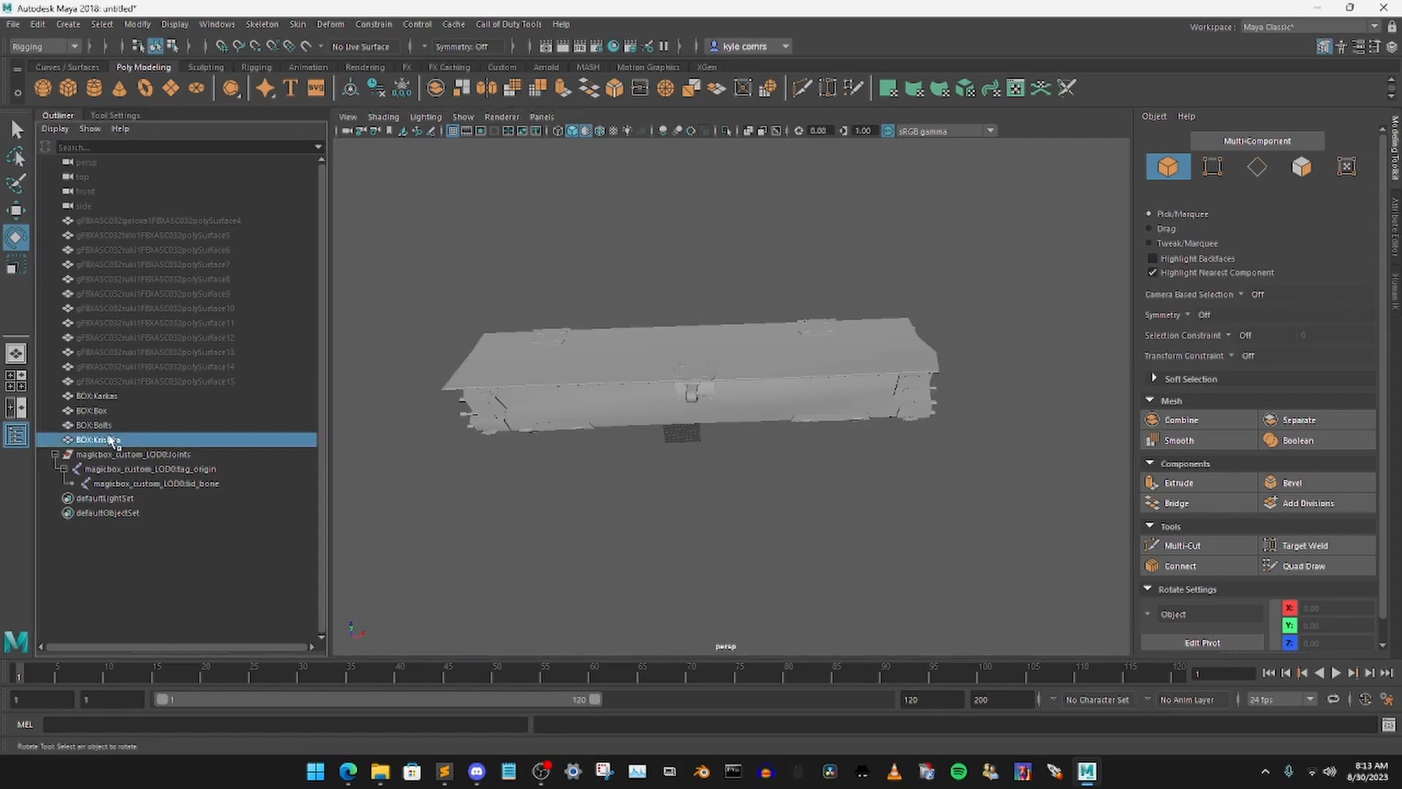
{"action": "left_click", "coordinate": [107, 414], "text": "shift"}
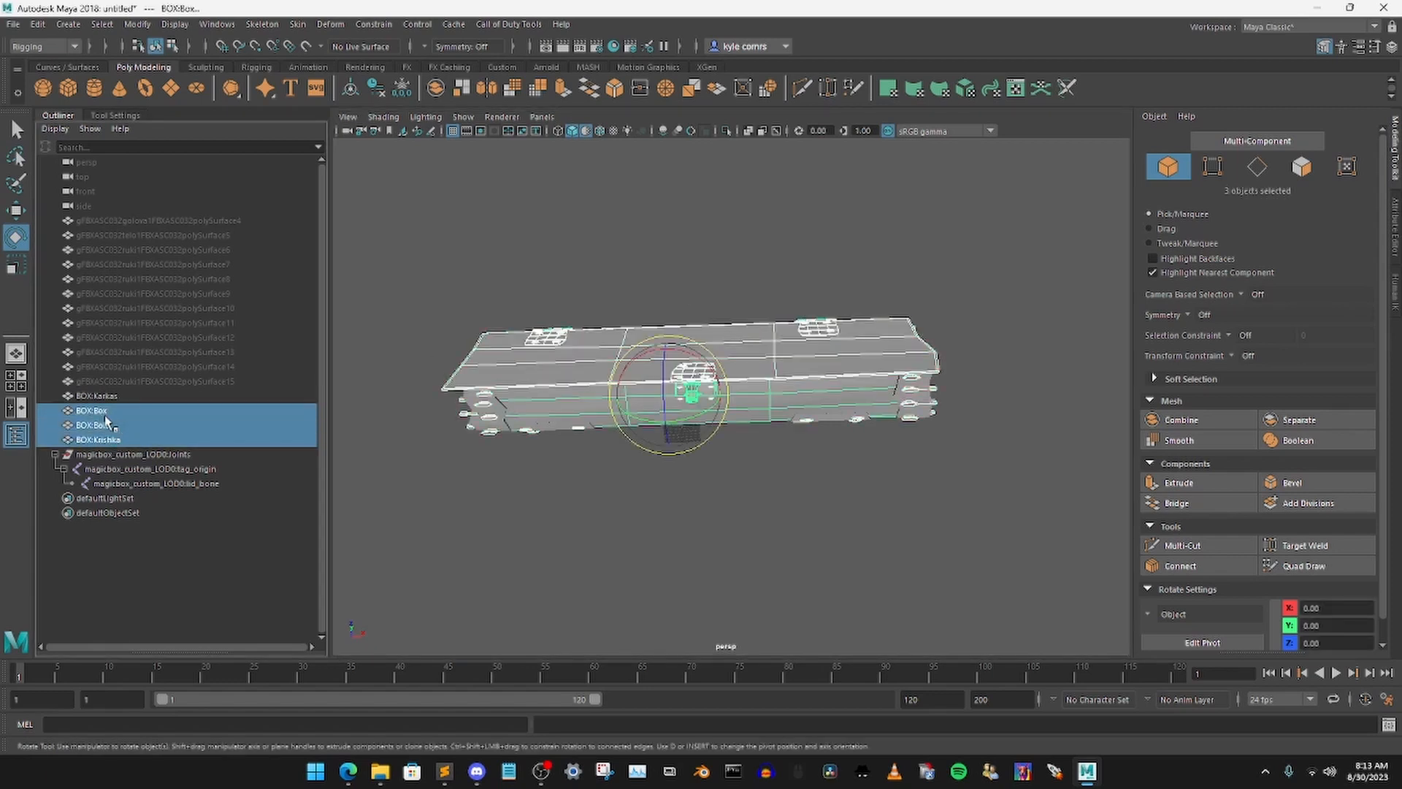
{"action": "left_click", "coordinate": [1300, 167]}
{"action": "key", "text": "q"}
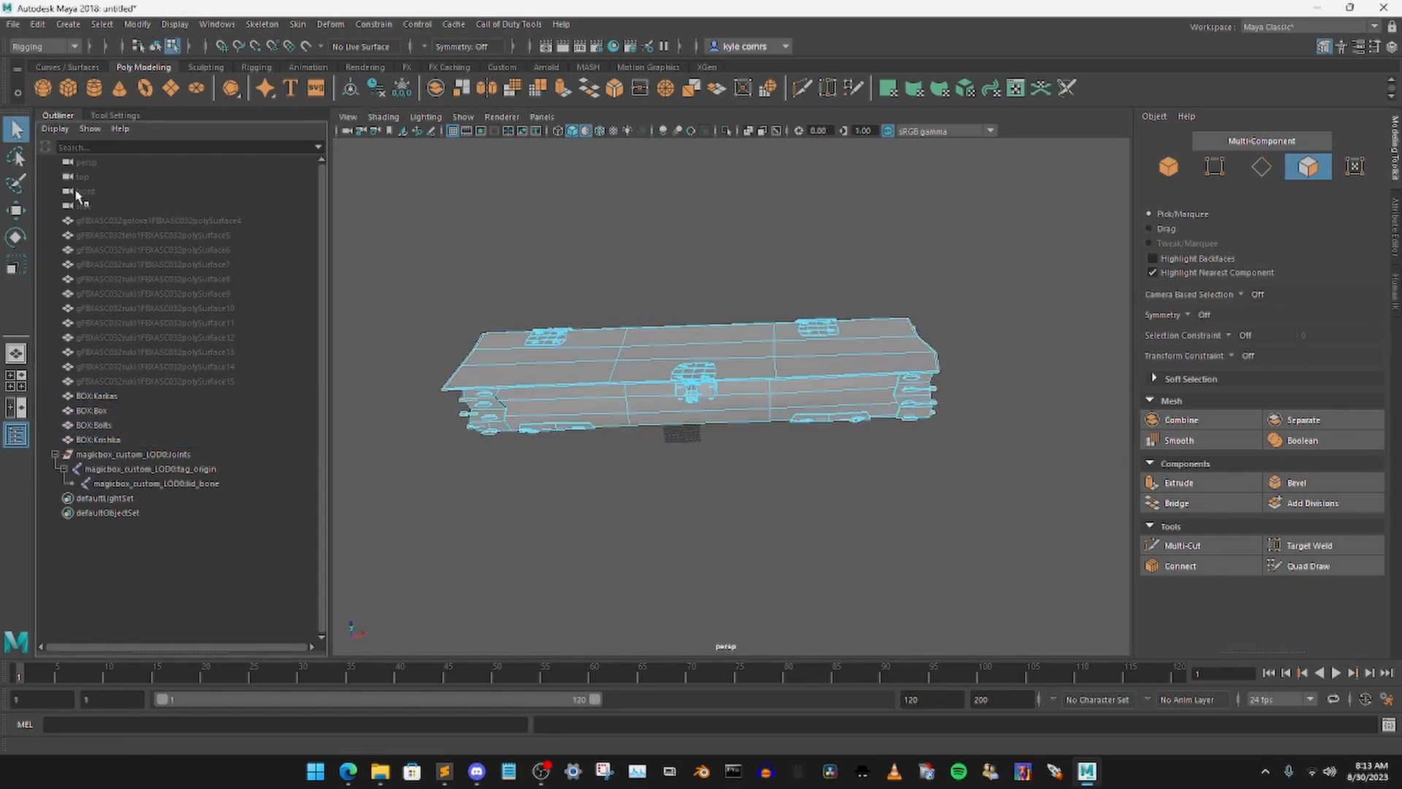
Select all faces of the lid's main shell on the Krishka mesh
{"action": "left_click_drag", "start_coordinate": [701, 322], "coordinate": [733, 337], "text": "alt"}
{"action": "scroll", "coordinate": [705, 358], "scroll_direction": "up", "scroll_amount": 3}
{"action": "left_click", "coordinate": [707, 362]}
{"action": "scroll", "coordinate": [733, 337], "scroll_direction": "up", "scroll_amount": 2}
{"action": "middle_click_drag", "start_coordinate": [670, 404], "coordinate": [782, 442], "text": "alt"}
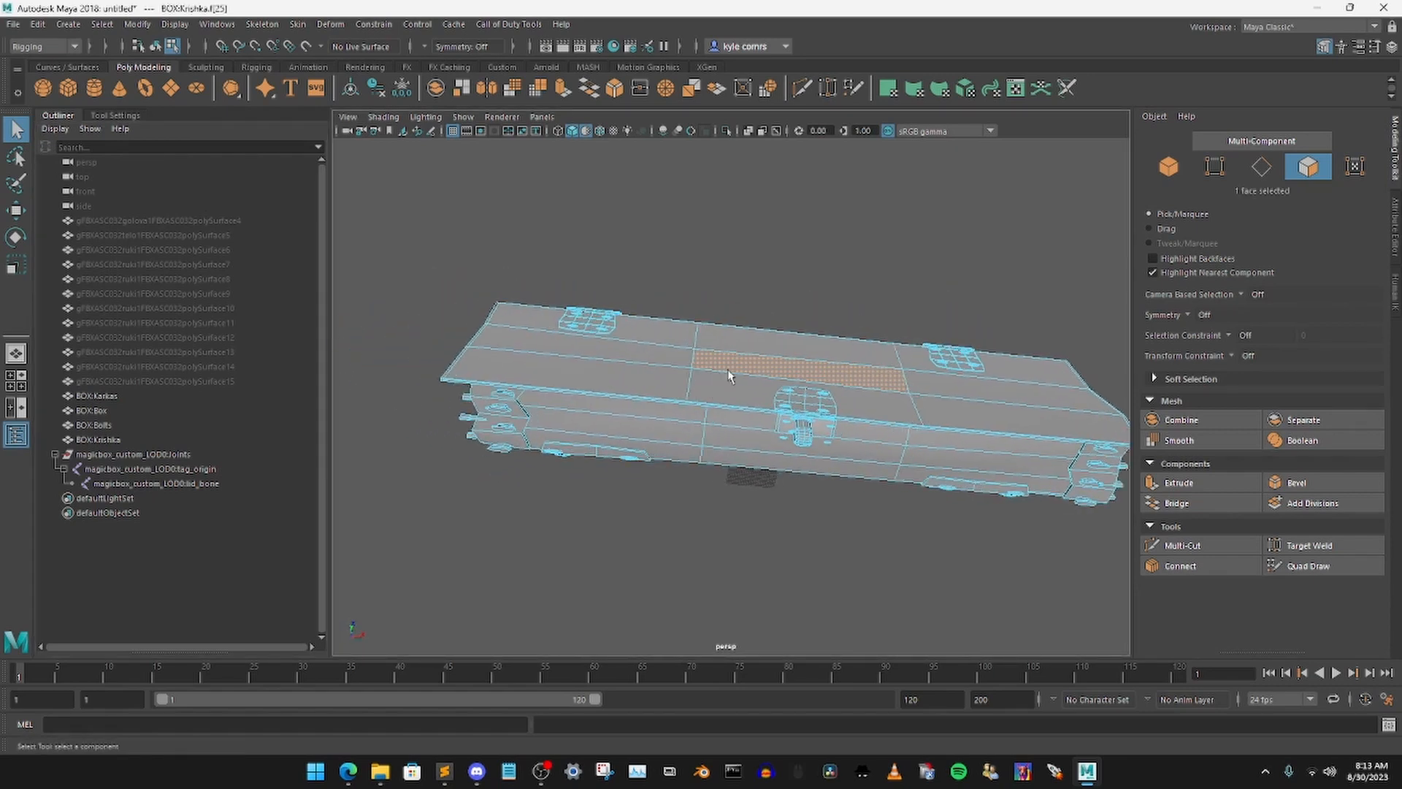
{"action": "scroll", "coordinate": [730, 375], "scroll_direction": "up", "scroll_amount": 3}
{"action": "double_click", "coordinate": [583, 355]}
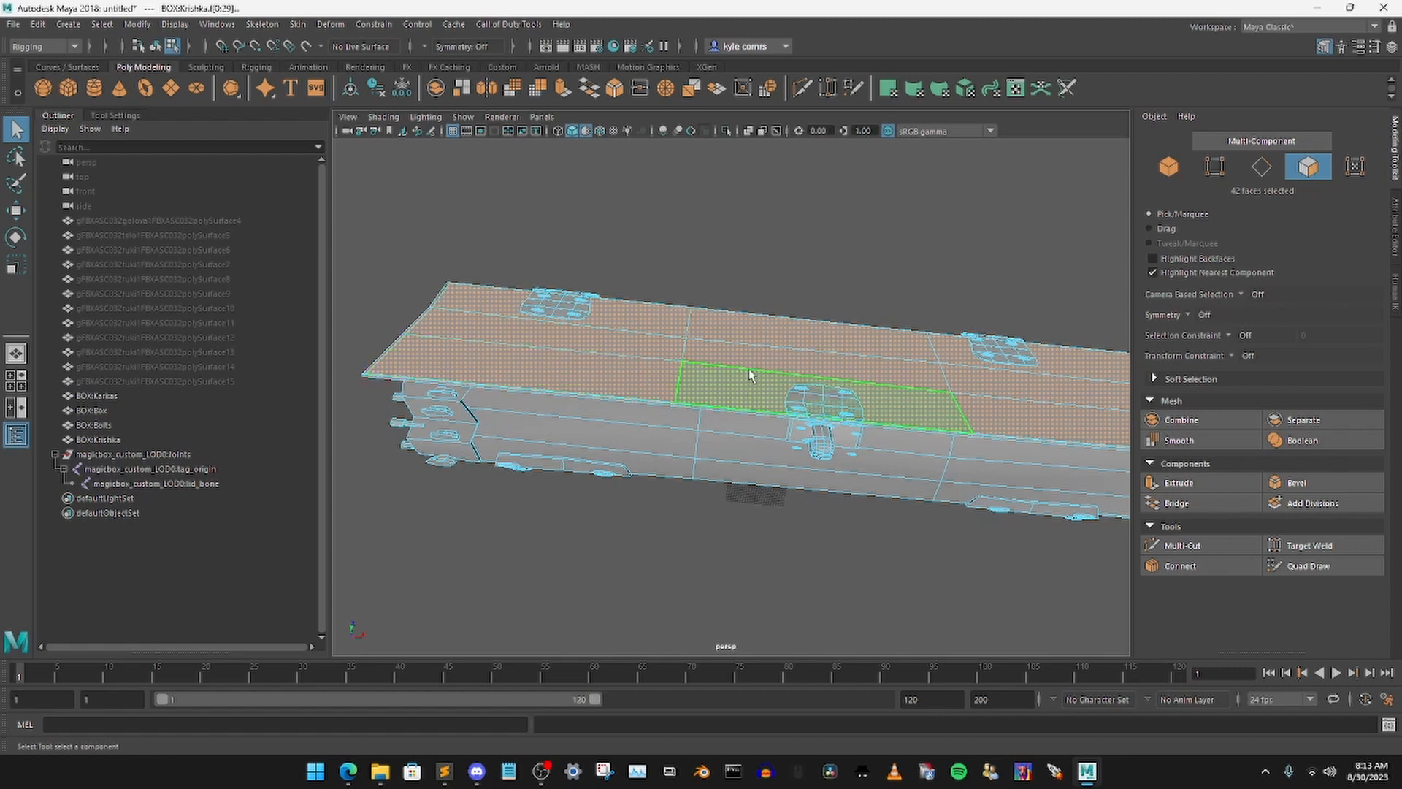
Add the lid's front latch plate and its bolts to the face selection
{"action": "left_click_drag", "start_coordinate": [750, 374], "coordinate": [828, 405], "text": "alt"}
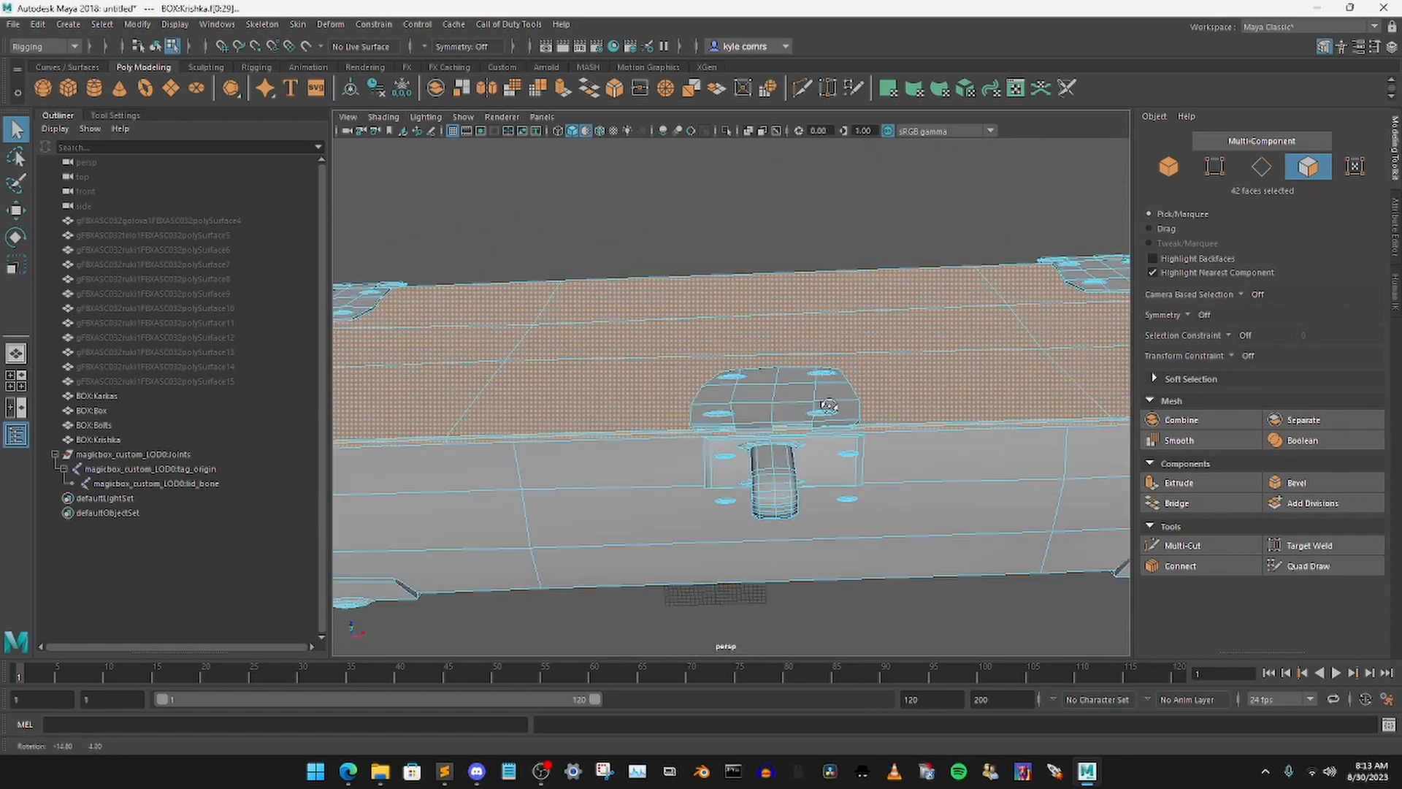
{"action": "double_click", "coordinate": [733, 415], "text": "shift"}
{"action": "double_click", "coordinate": [725, 415], "text": "shift"}
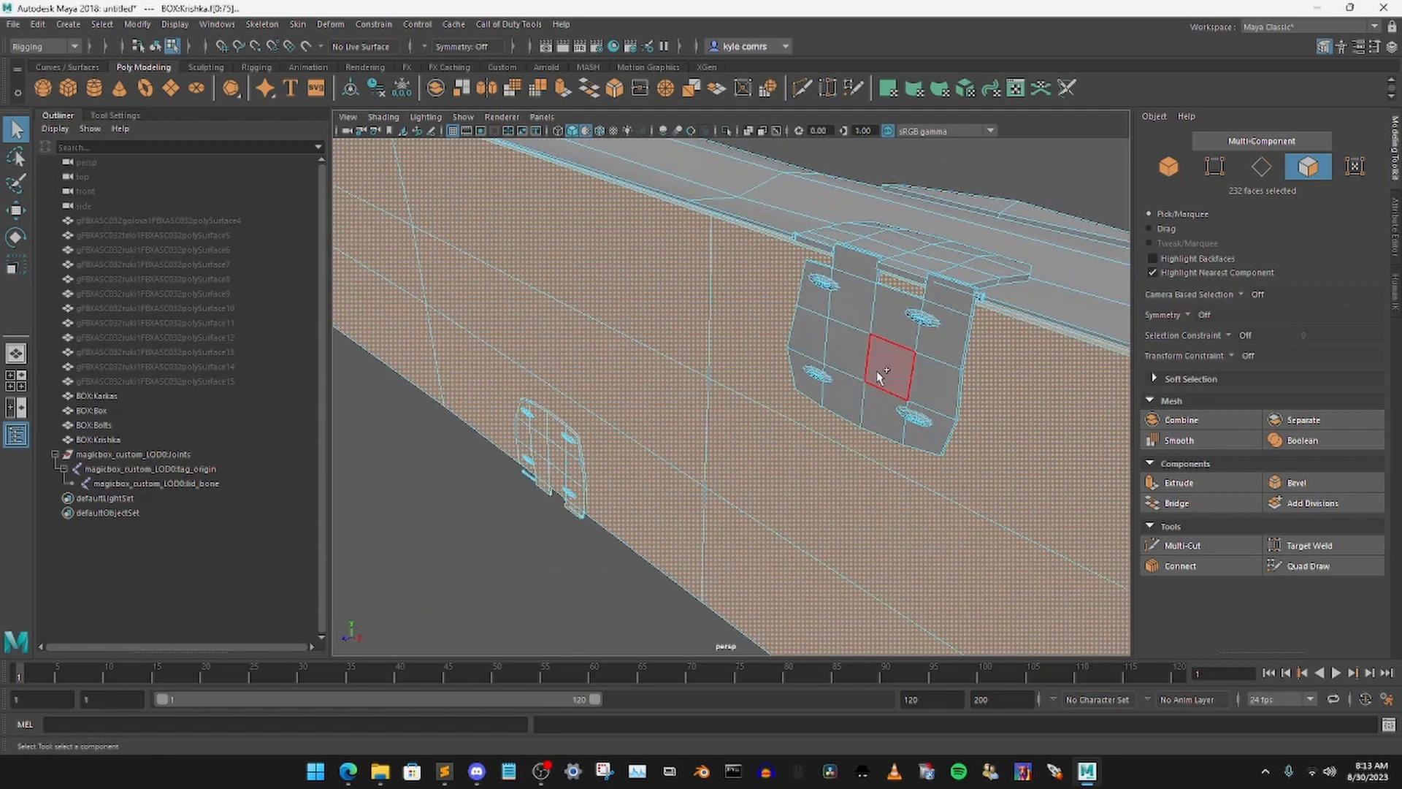
Add the first rear hinge plate on the lid and its four bolts to the face selection
{"action": "double_click", "coordinate": [878, 374], "text": "shift"}
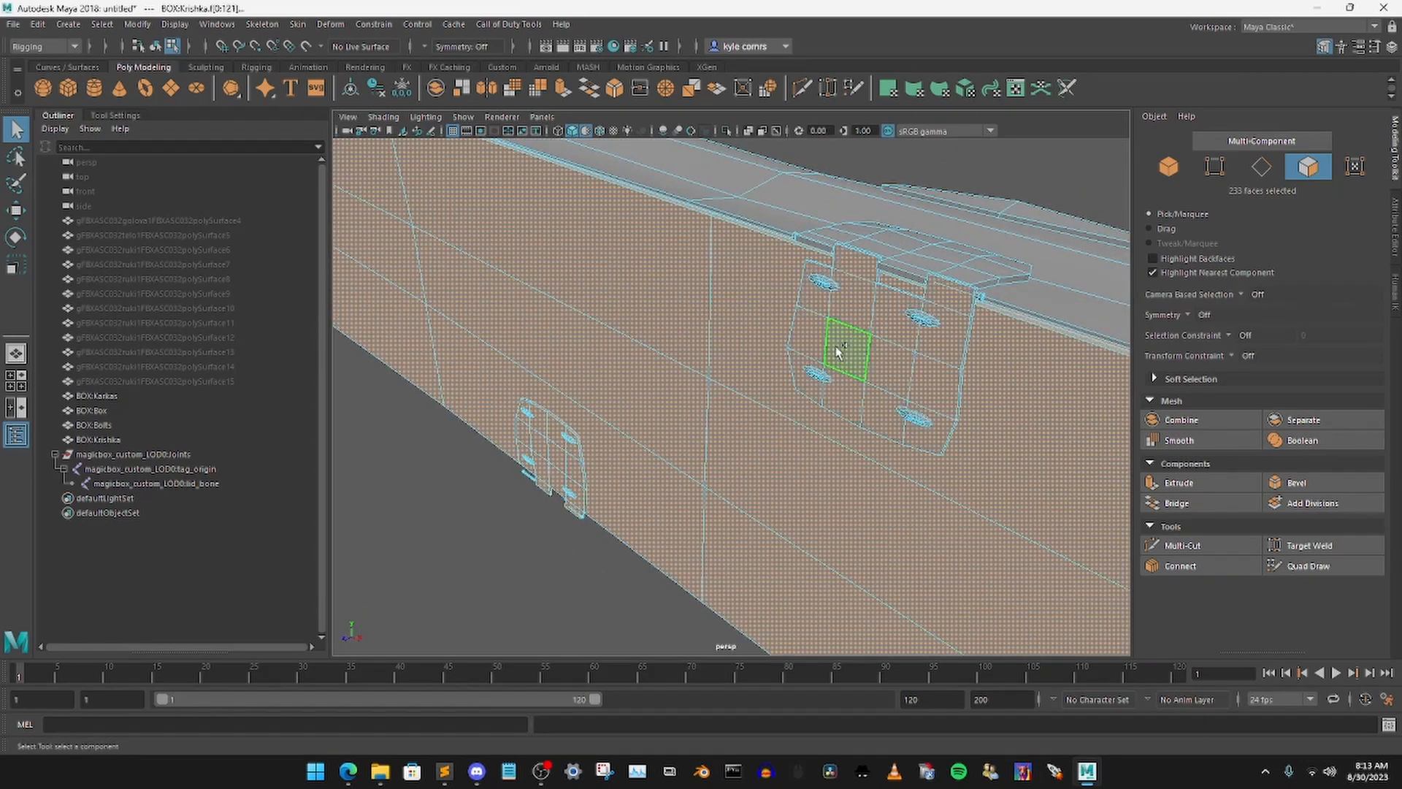
{"action": "double_click", "coordinate": [827, 284], "text": "shift"}
{"action": "double_click", "coordinate": [927, 317], "text": "shift"}
{"action": "double_click", "coordinate": [921, 421], "text": "shift"}
{"action": "double_click", "coordinate": [819, 375], "text": "shift"}
Add the lid's second rear hinge plate and its bolts to the face selection
{"action": "left_click_drag", "start_coordinate": [959, 269], "coordinate": [679, 314], "text": "alt"}
{"action": "middle_click_drag", "start_coordinate": [679, 313], "coordinate": [748, 328], "text": "alt"}
{"action": "scroll", "coordinate": [747, 441], "scroll_direction": "up", "scroll_amount": 5}
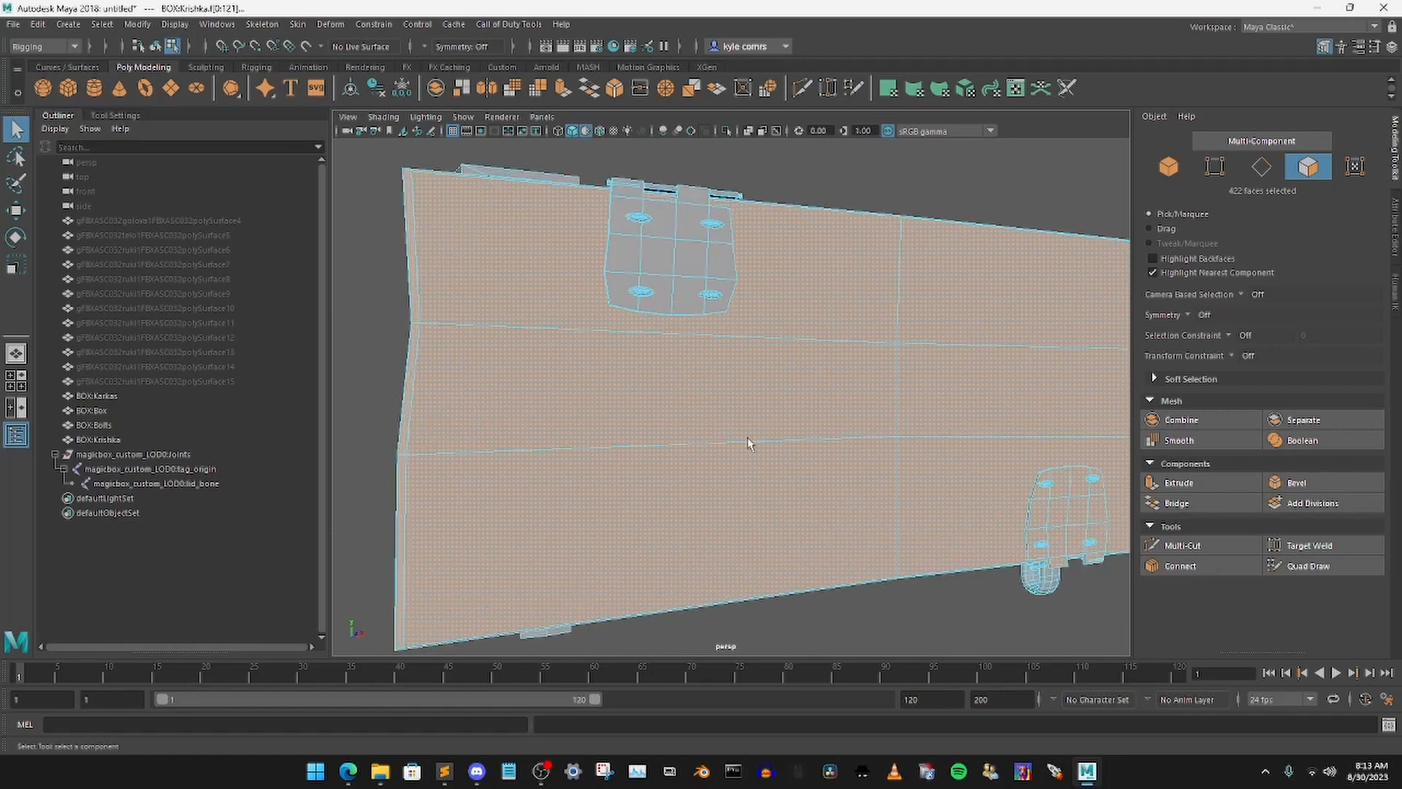
{"action": "left_click_drag", "start_coordinate": [748, 441], "coordinate": [726, 381], "text": "alt"}
{"action": "double_click", "coordinate": [694, 368], "text": "shift"}
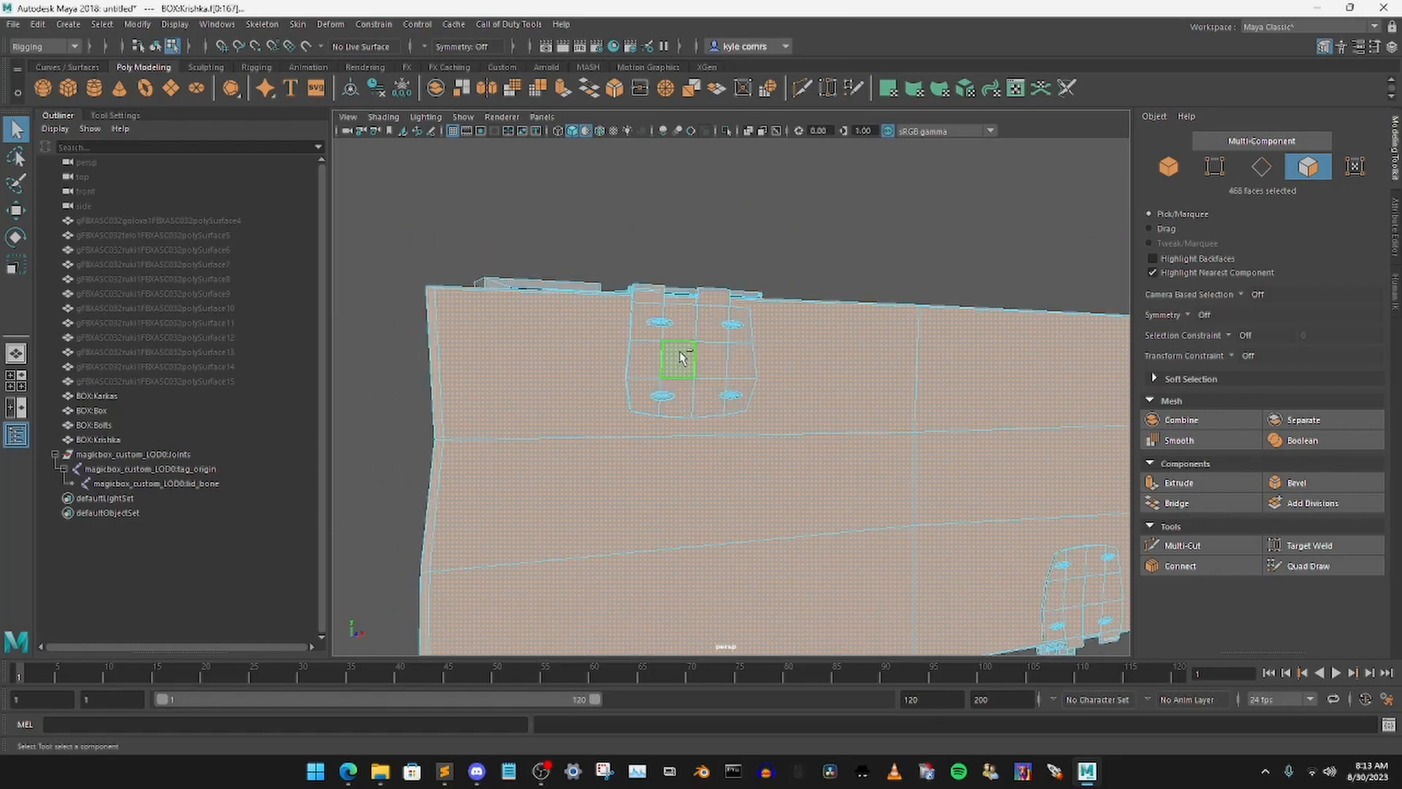
{"action": "double_click", "coordinate": [735, 331], "text": "shift"}
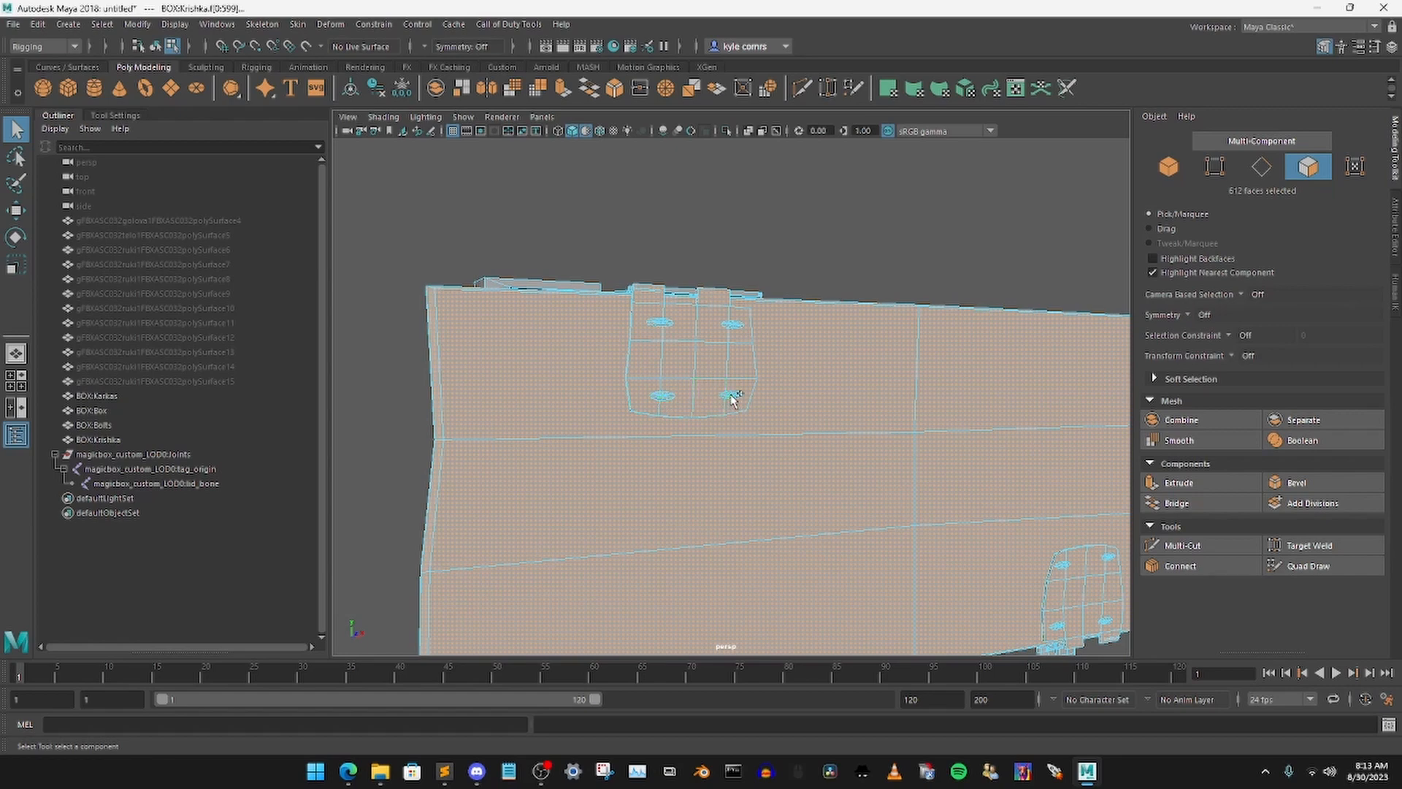
Convert the selected lid, latch, hinge and bolt faces to a vertex selection
{"action": "left_click_drag", "start_coordinate": [713, 391], "coordinate": [753, 416], "text": "alt"}
{"action": "left_click_drag", "start_coordinate": [828, 400], "coordinate": [817, 431], "text": "alt"}
{"action": "right_click_drag", "start_coordinate": [818, 431], "coordinate": [840, 525], "text": "alt"}
{"action": "left_click_drag", "start_coordinate": [840, 524], "coordinate": [814, 458], "text": "alt"}
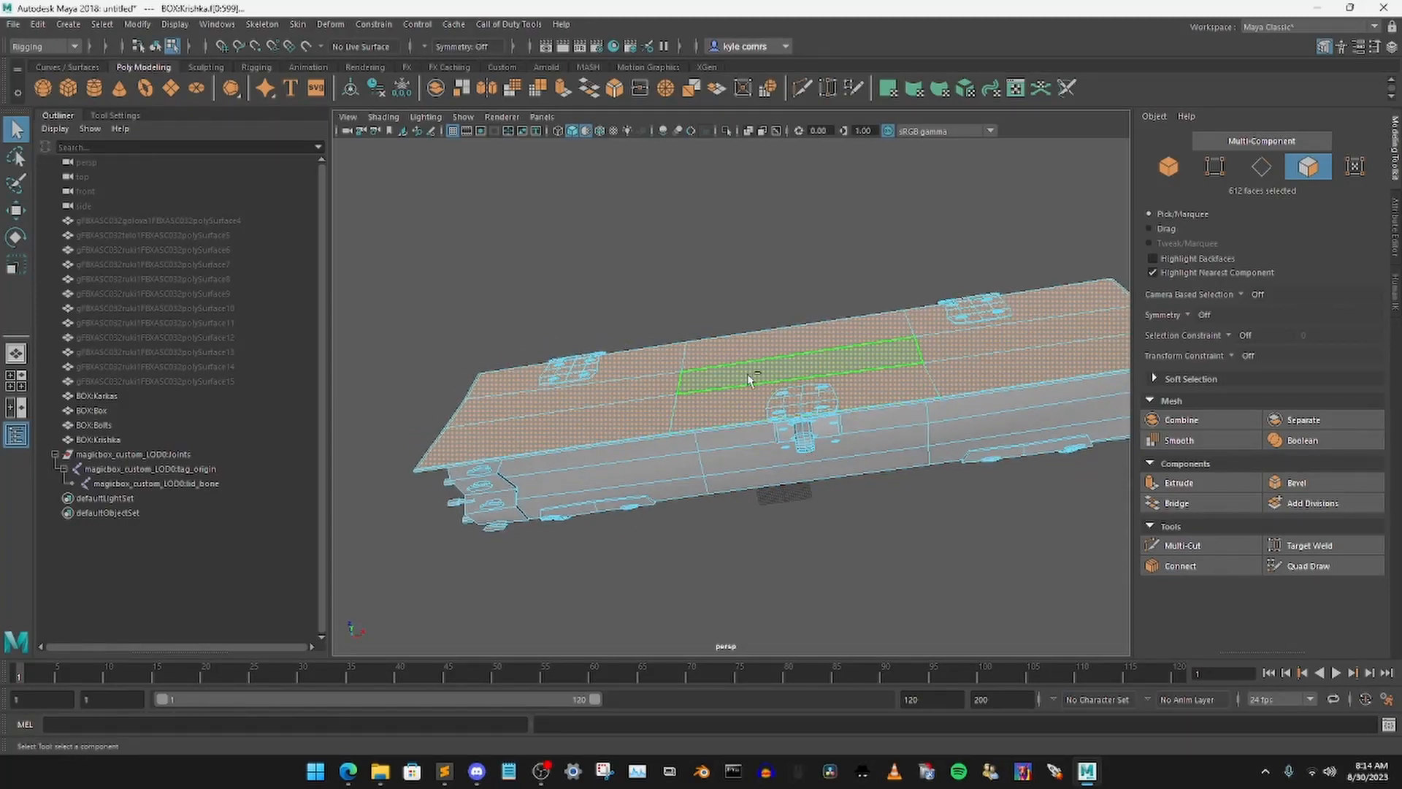
{"action": "right_click_drag", "start_coordinate": [726, 374], "coordinate": [597, 380], "text": "shift"}
Start Paint Skin Weights on the selected lid vertices and show the tool's settings
{"action": "left_click", "coordinate": [297, 25]}
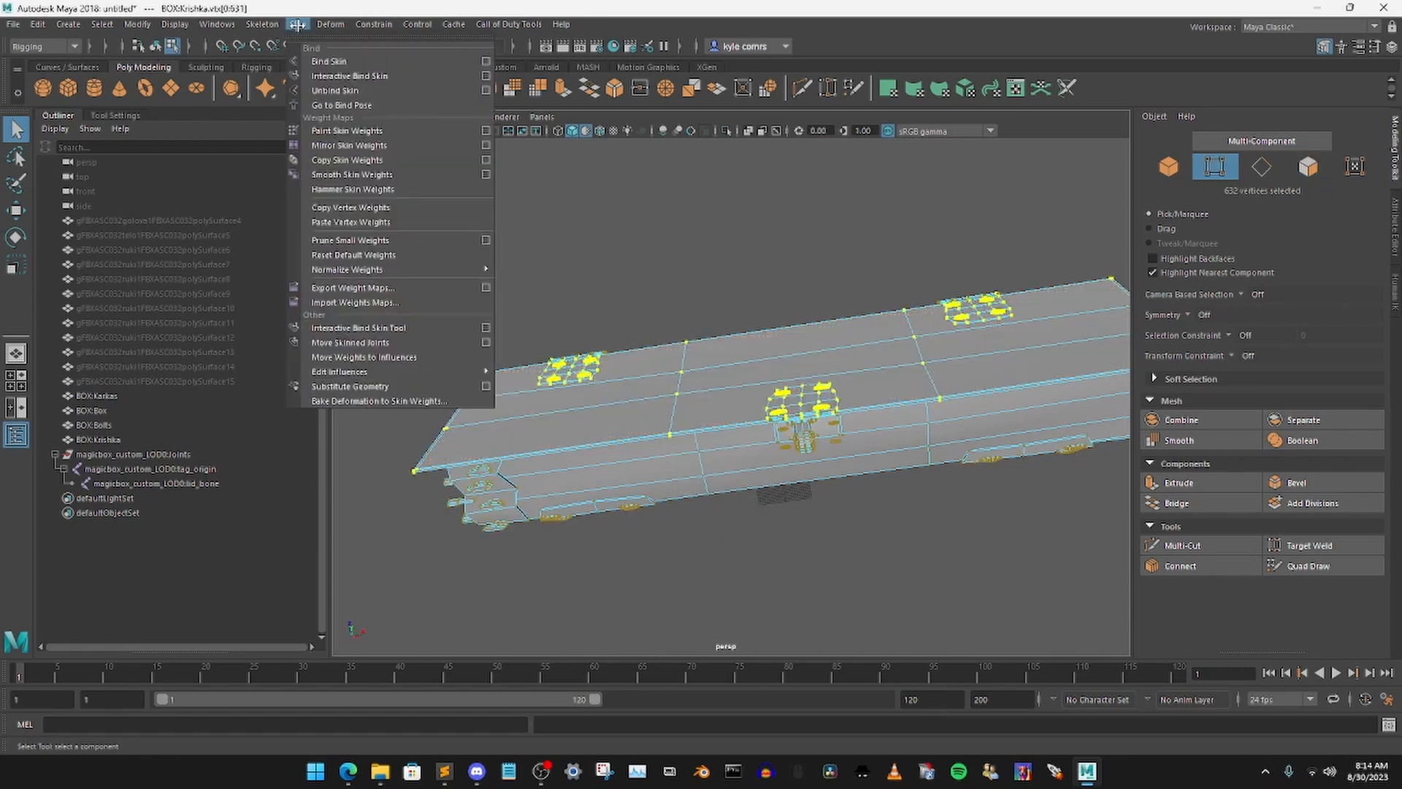
{"action": "left_click", "coordinate": [373, 132]}
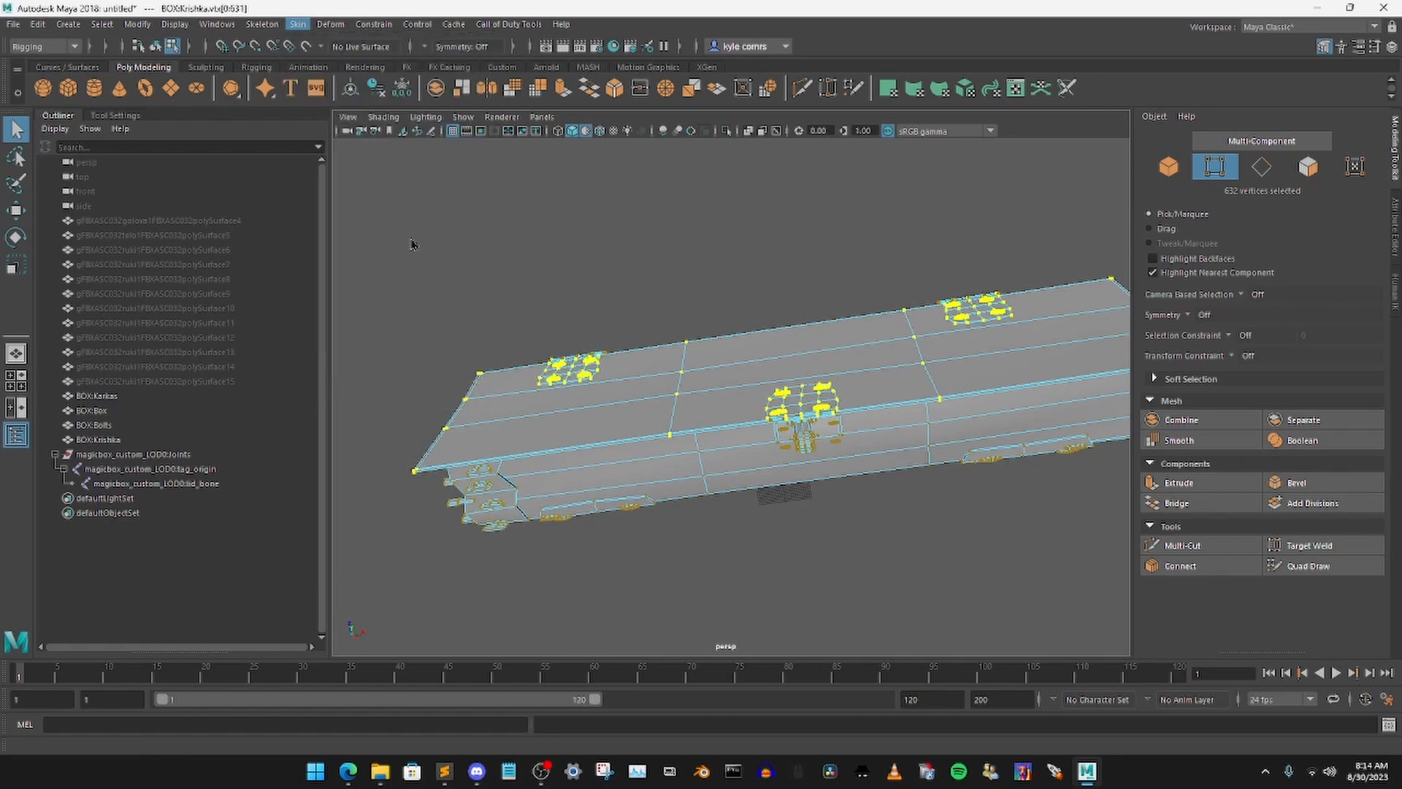
{"action": "left_click", "coordinate": [117, 115]}
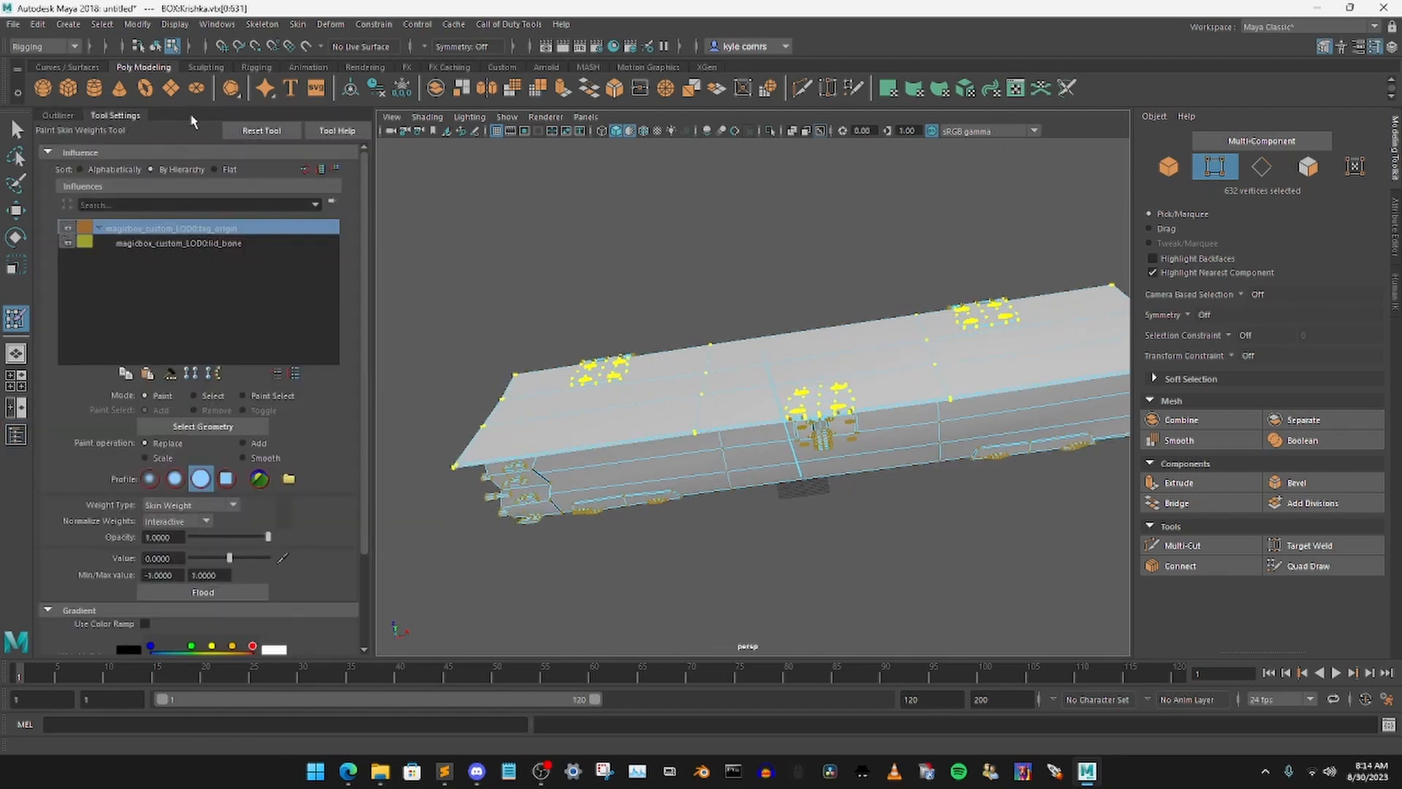
{"action": "left_click", "coordinate": [217, 24]}
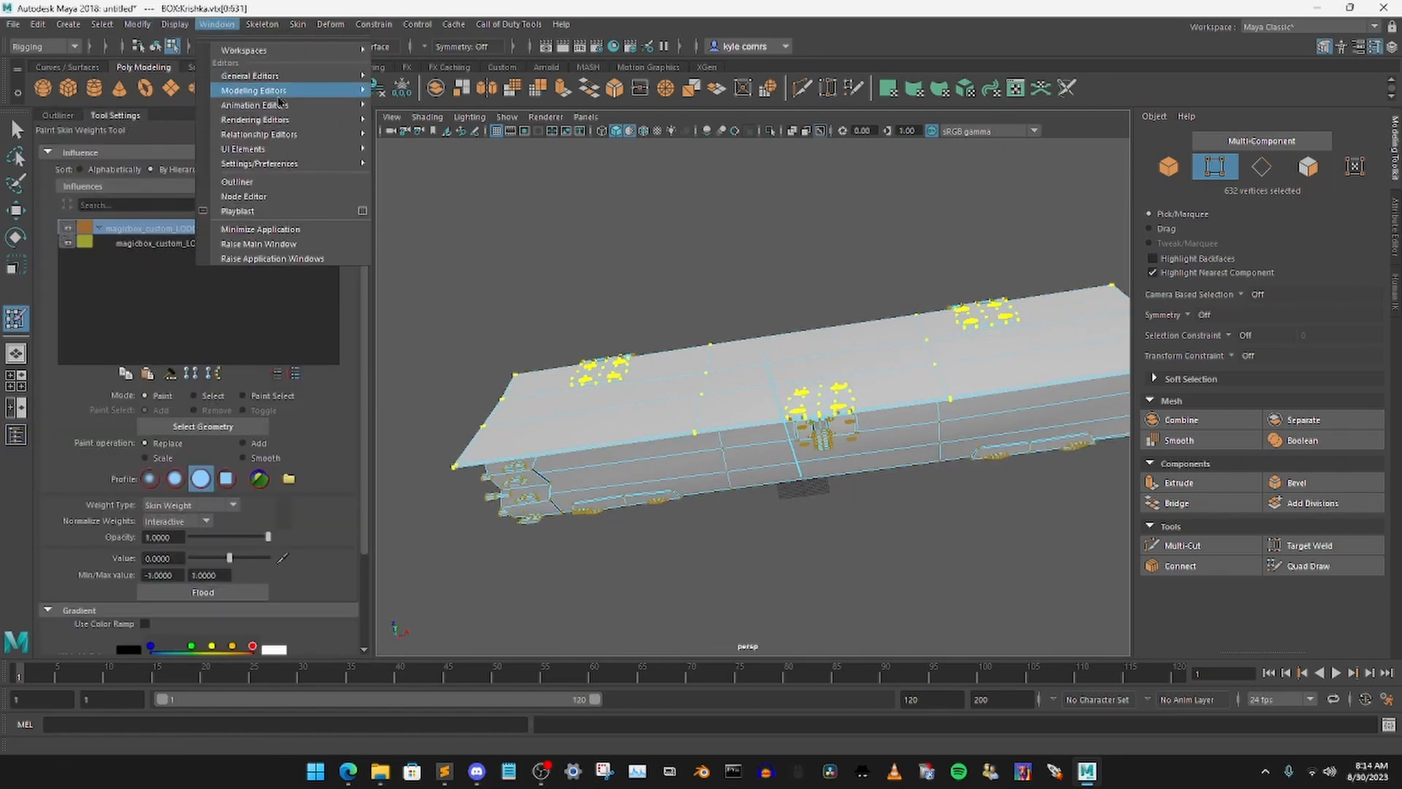
{"action": "mouse_move", "coordinate": [274, 79]}
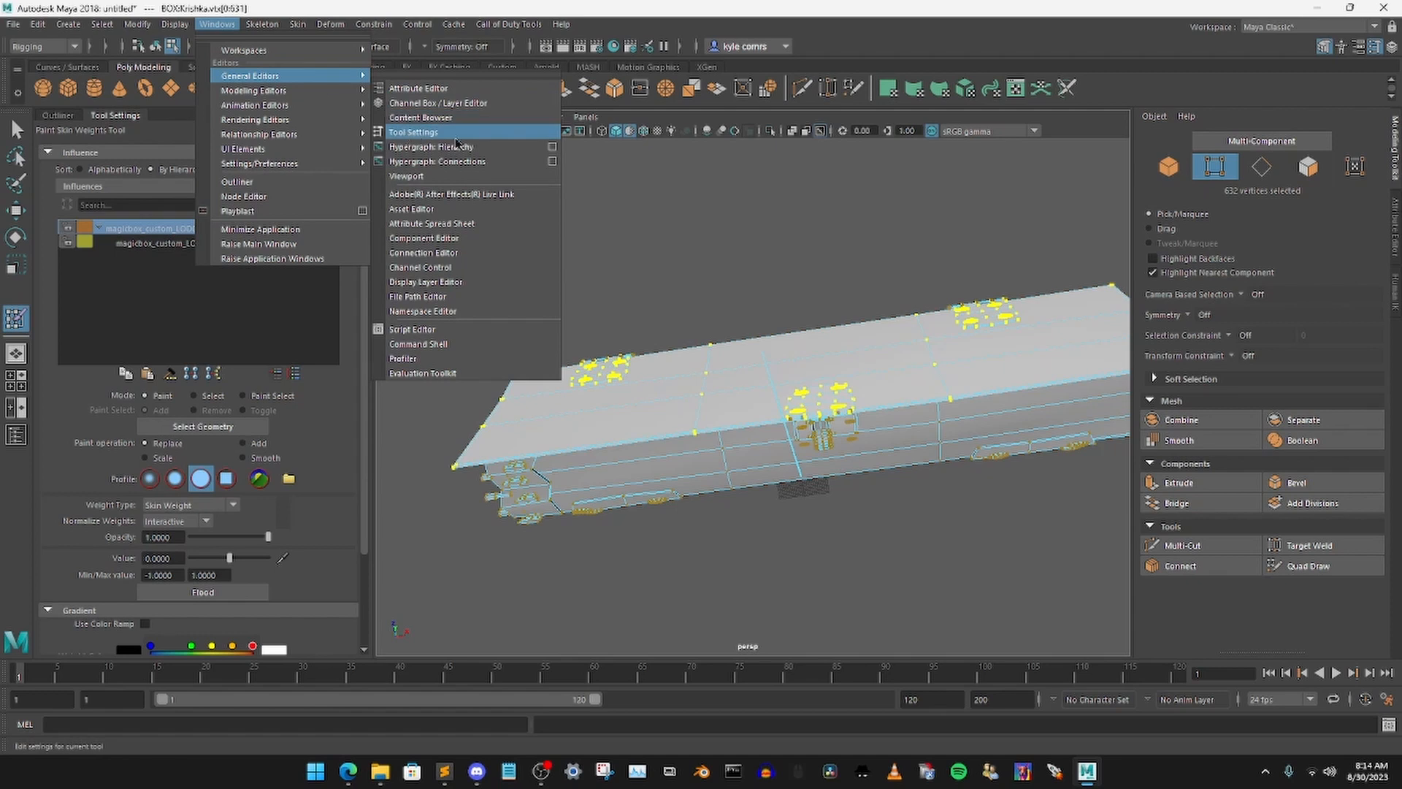
{"action": "left_click", "coordinate": [170, 295]}
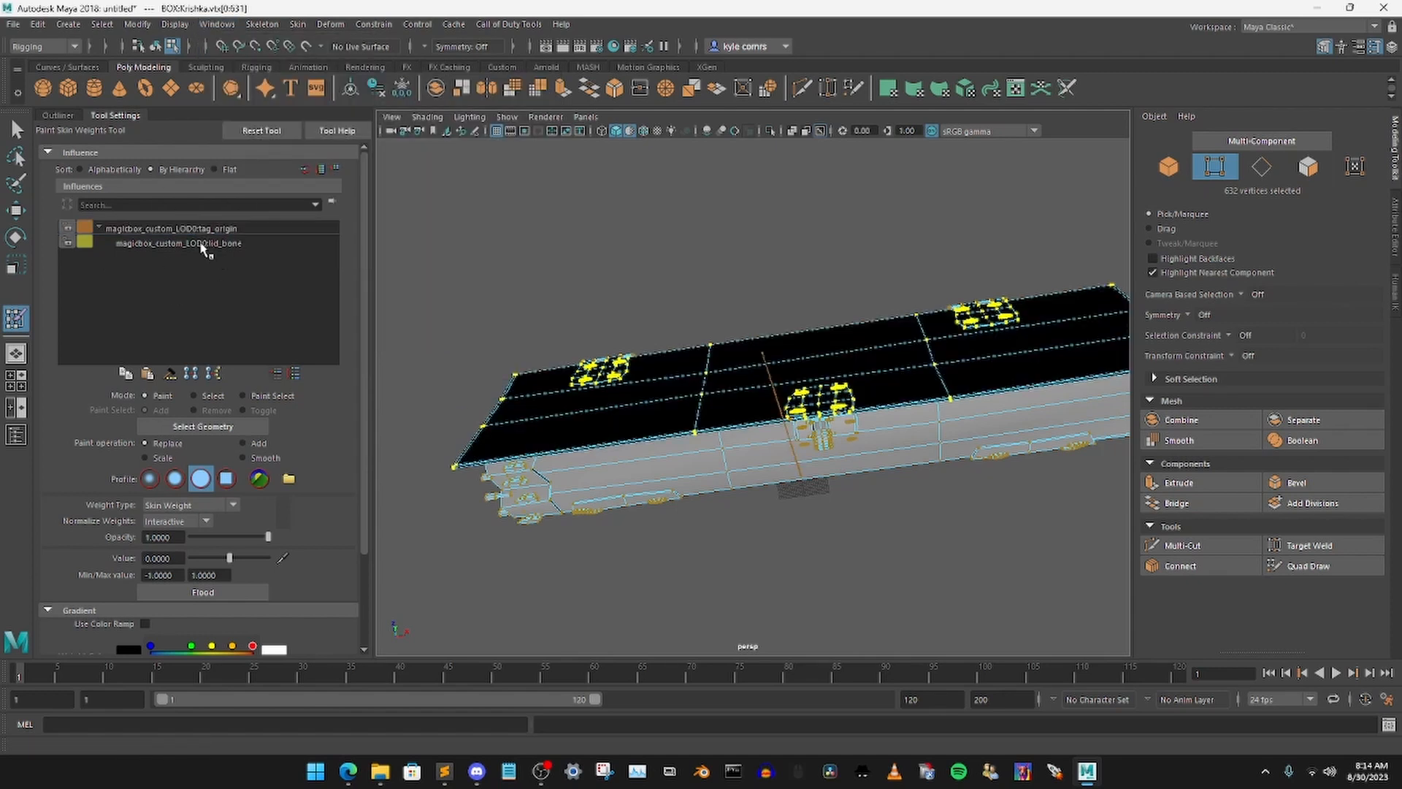
Flood the selected lid vertices with a replace weight of 1.0 for the lid_bone influence
{"action": "left_click", "coordinate": [179, 243]}
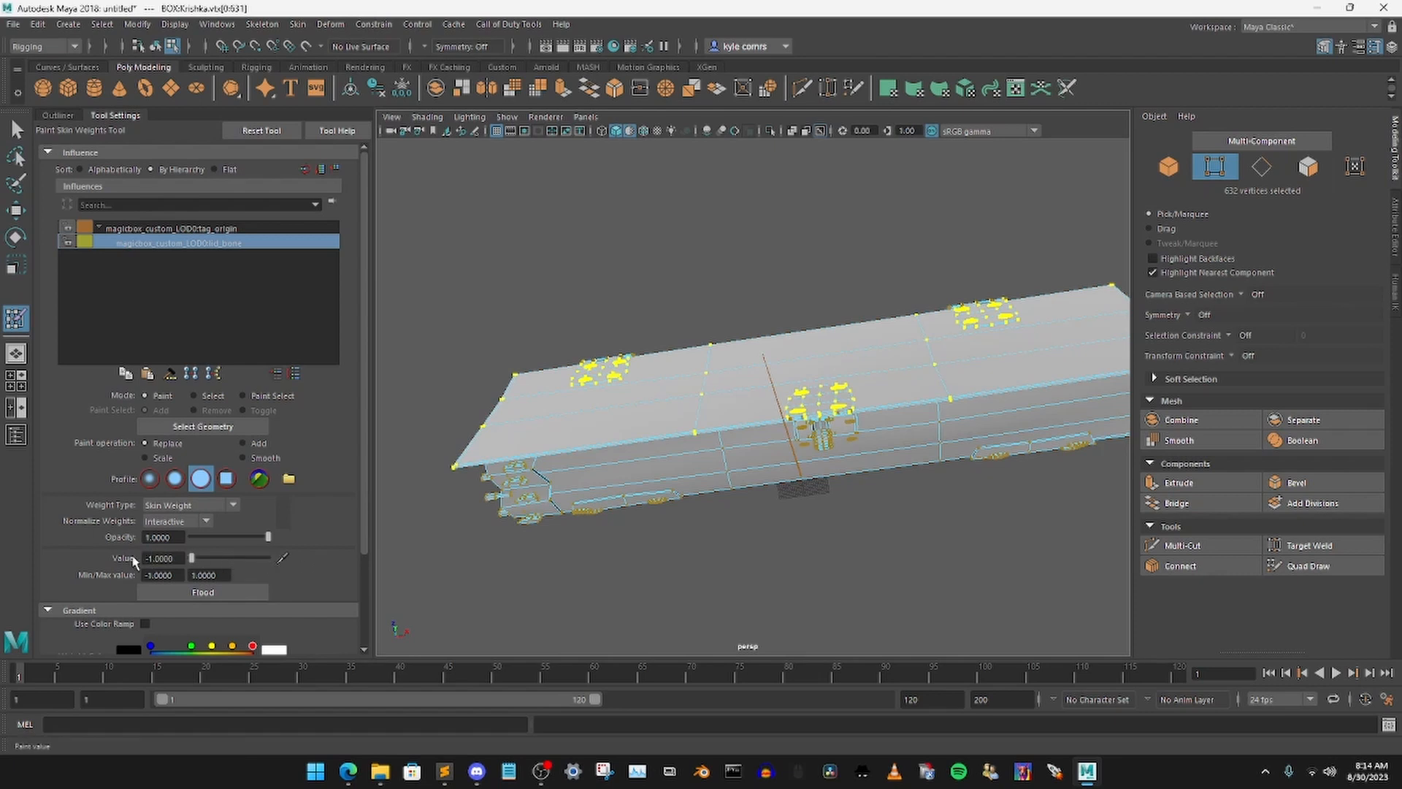
{"action": "left_click_drag", "start_coordinate": [193, 558], "coordinate": [311, 566]}
{"action": "scroll", "coordinate": [343, 581], "scroll_direction": "down", "scroll_amount": 2}
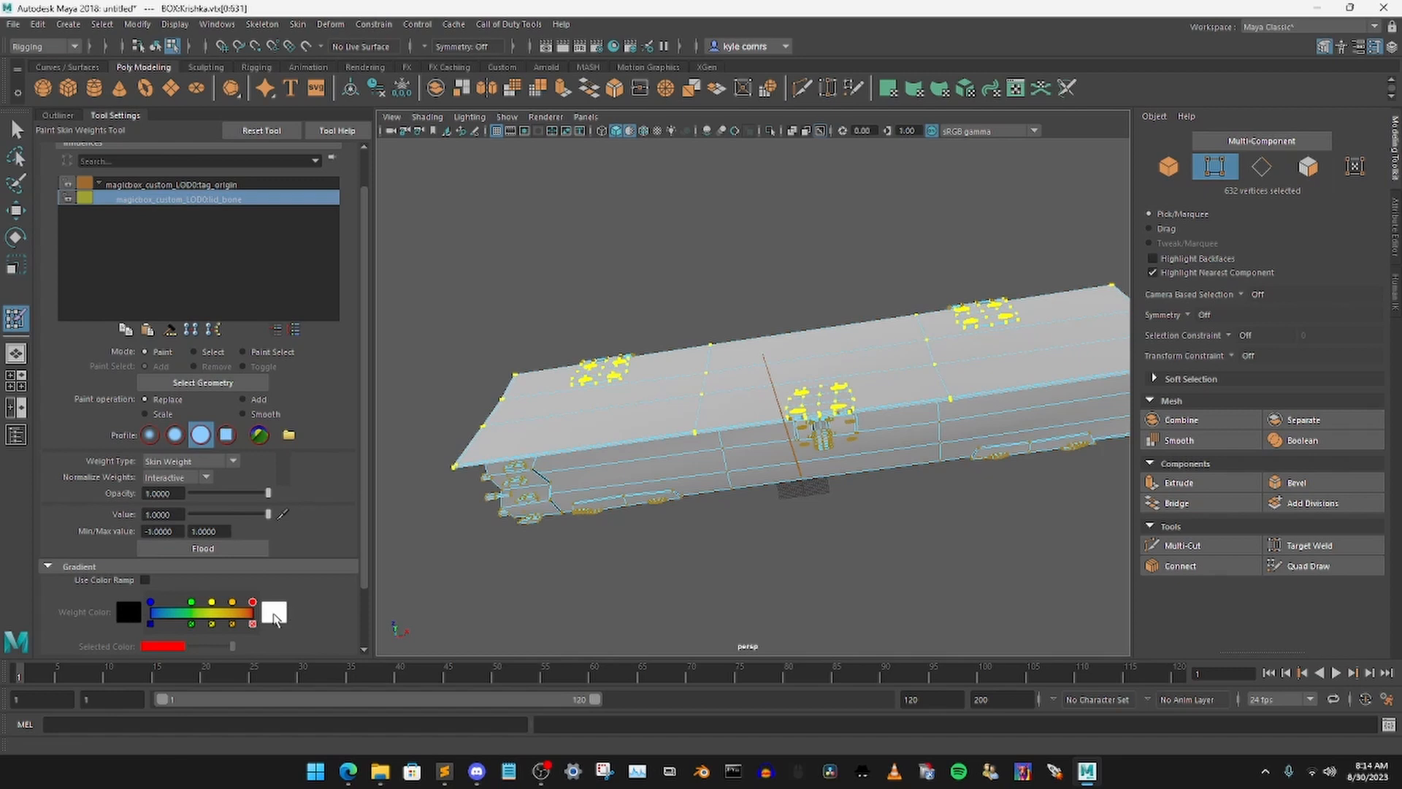
{"action": "scroll", "coordinate": [305, 423], "scroll_direction": "up", "scroll_amount": 2}
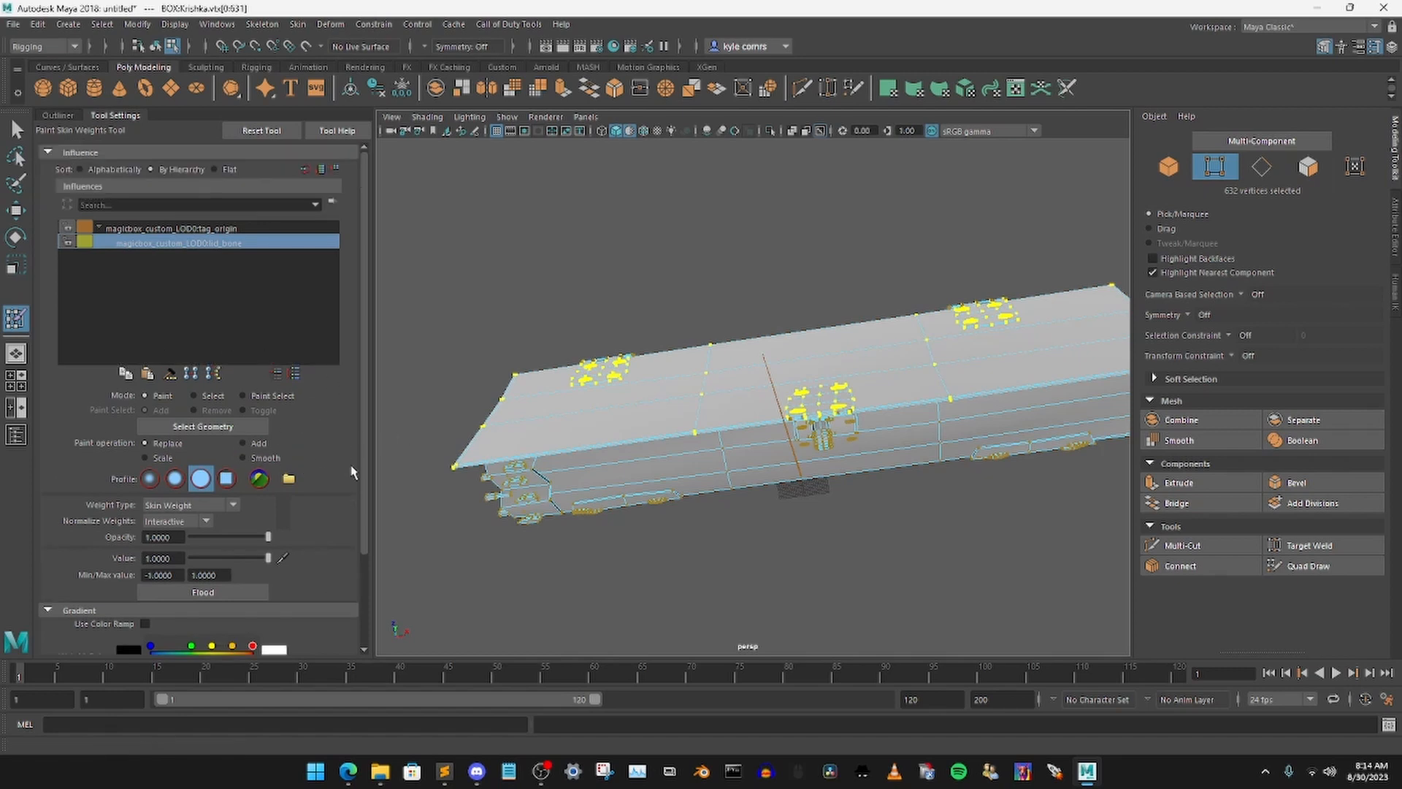
{"action": "left_click", "coordinate": [203, 591]}
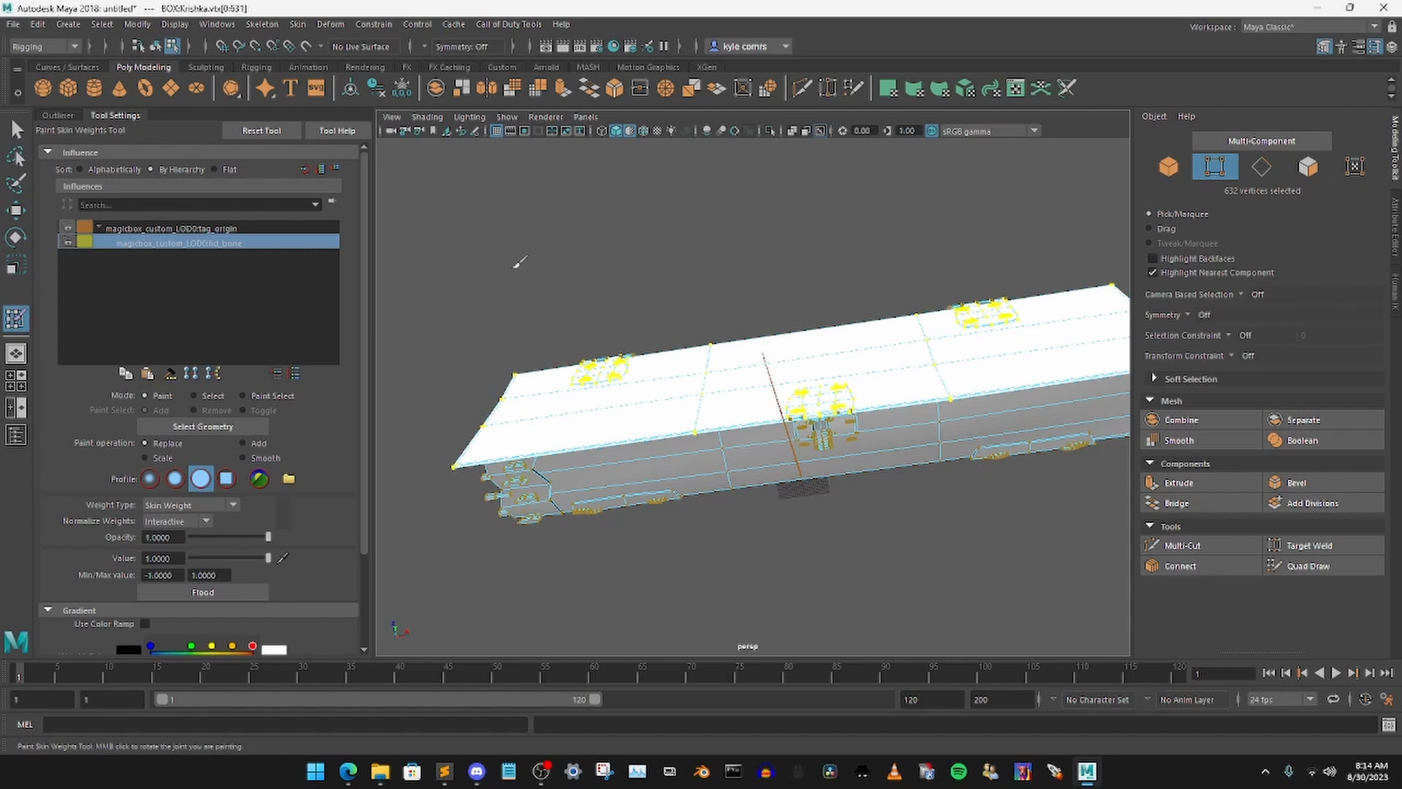
{"action": "key", "text": "q"}
{"action": "left_click", "coordinate": [674, 429]}
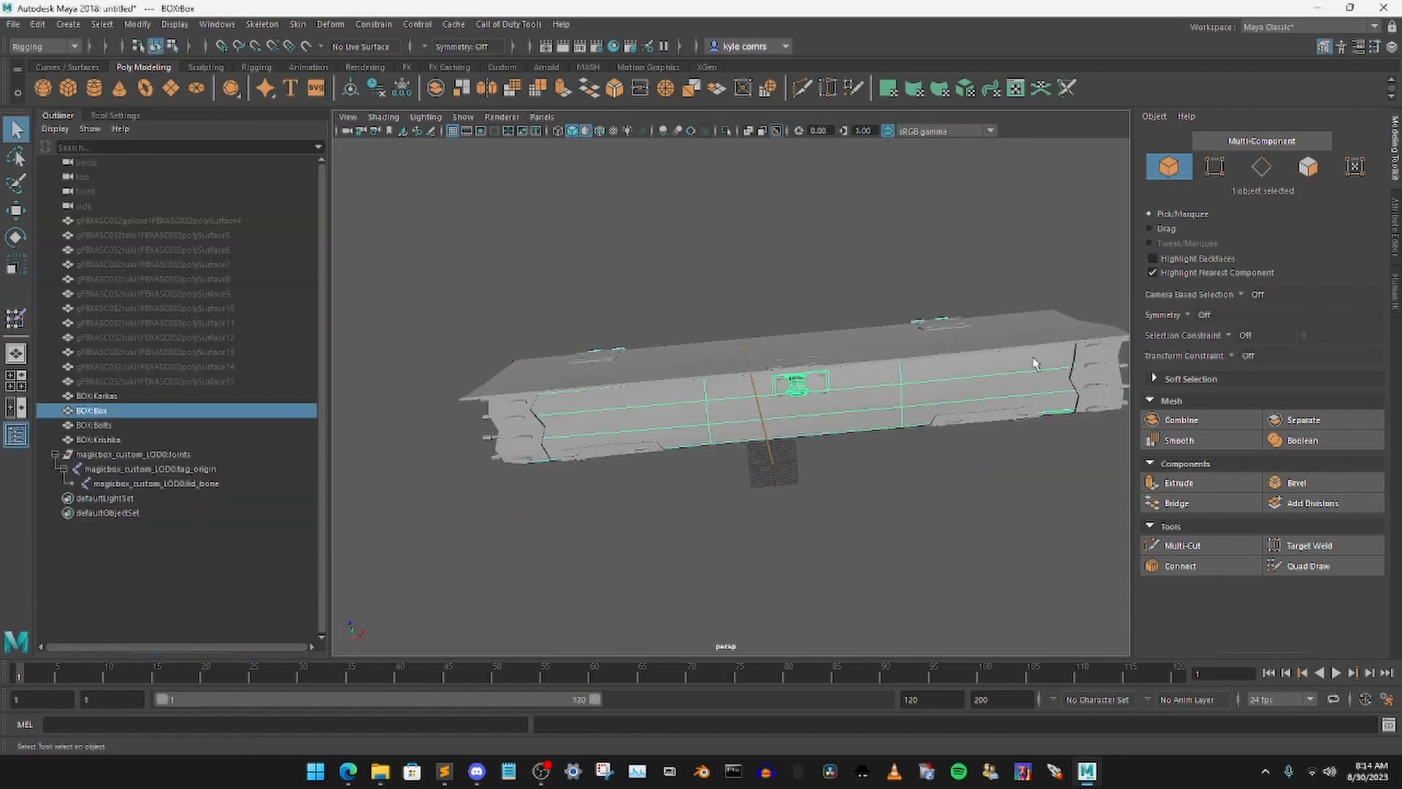
{"action": "left_click", "coordinate": [1308, 167]}
{"action": "double_click", "coordinate": [642, 424]}
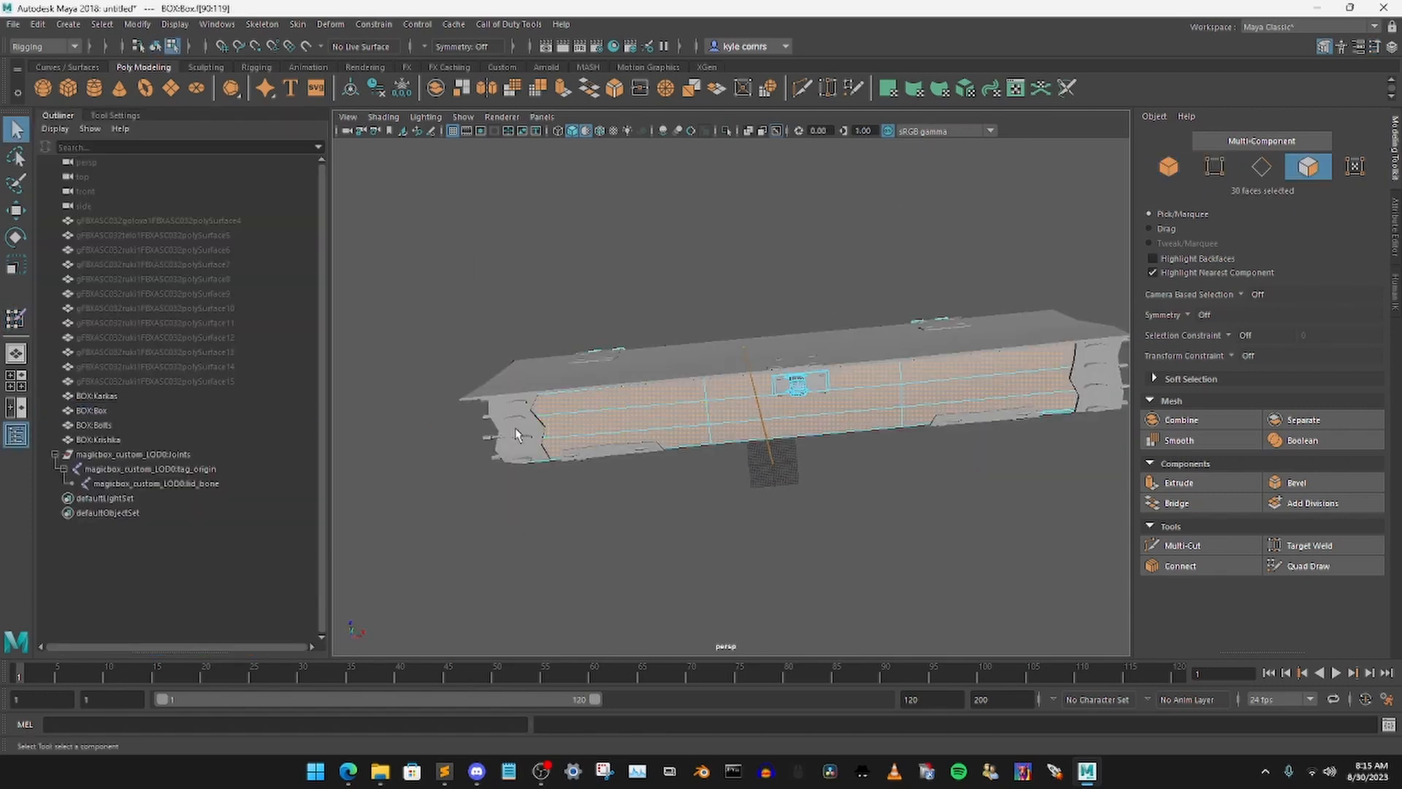
{"action": "left_click", "coordinate": [798, 318]}
{"action": "left_click", "coordinate": [1169, 166]}
{"action": "left_click", "coordinate": [877, 278]}
{"action": "scroll", "coordinate": [806, 305], "scroll_direction": "down", "scroll_amount": 3}
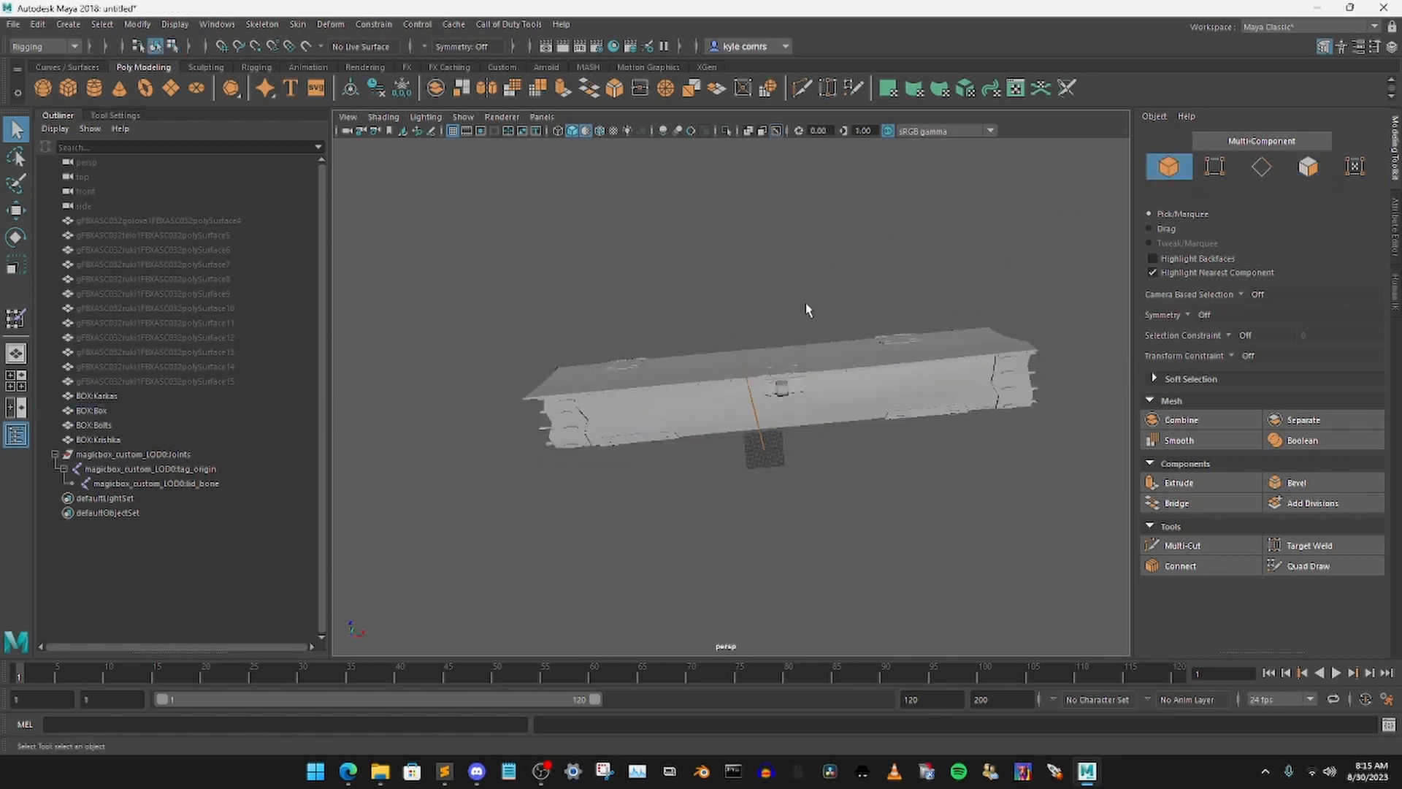
Select the lower box body's faces across the Karkas, Box, Bolts and Krishka meshes, leaving out the lid
{"action": "left_click", "coordinate": [139, 440]}
{"action": "left_click", "coordinate": [110, 395], "text": "shift"}
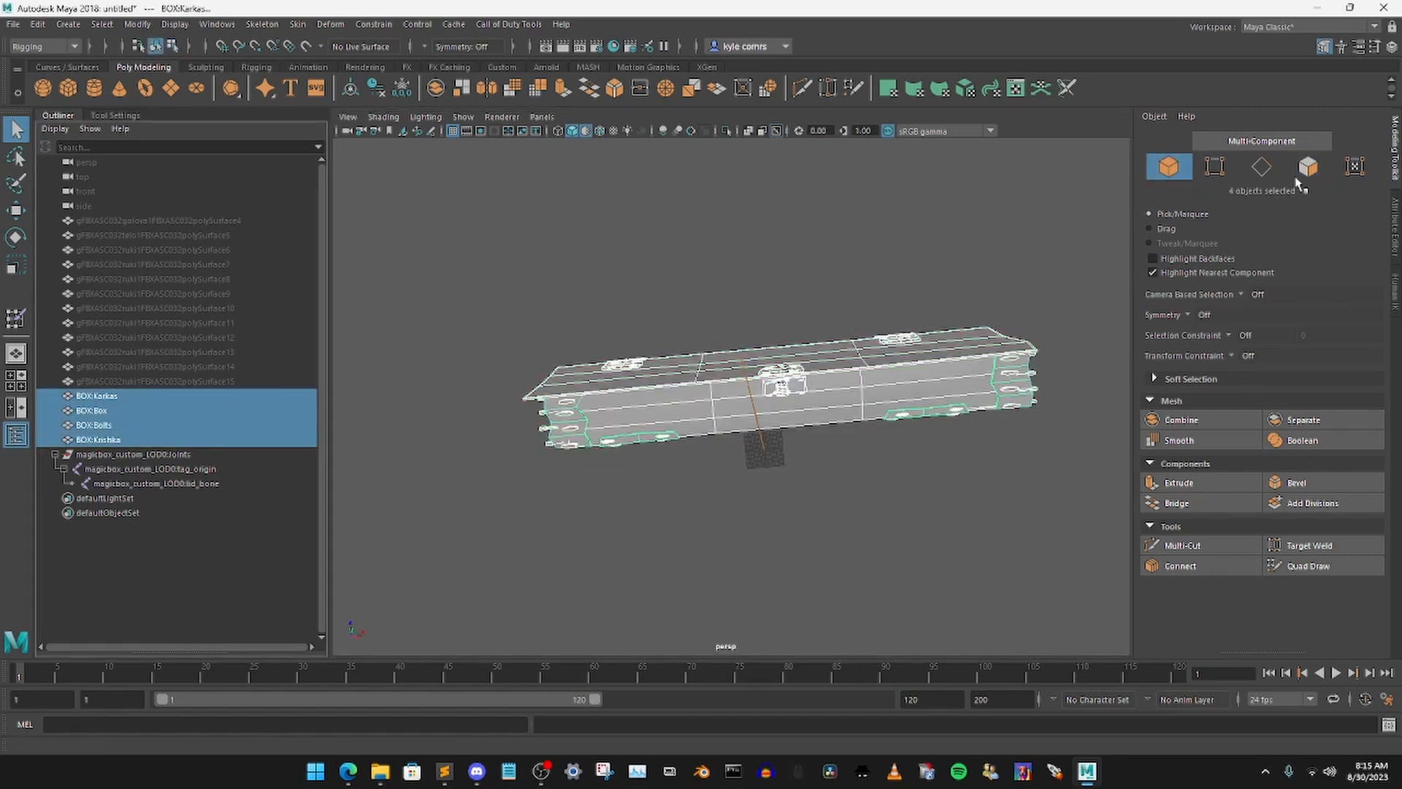
{"action": "left_click", "coordinate": [1308, 166]}
{"action": "scroll", "coordinate": [773, 308], "scroll_direction": "up", "scroll_amount": 3}
{"action": "left_click", "coordinate": [595, 573]}
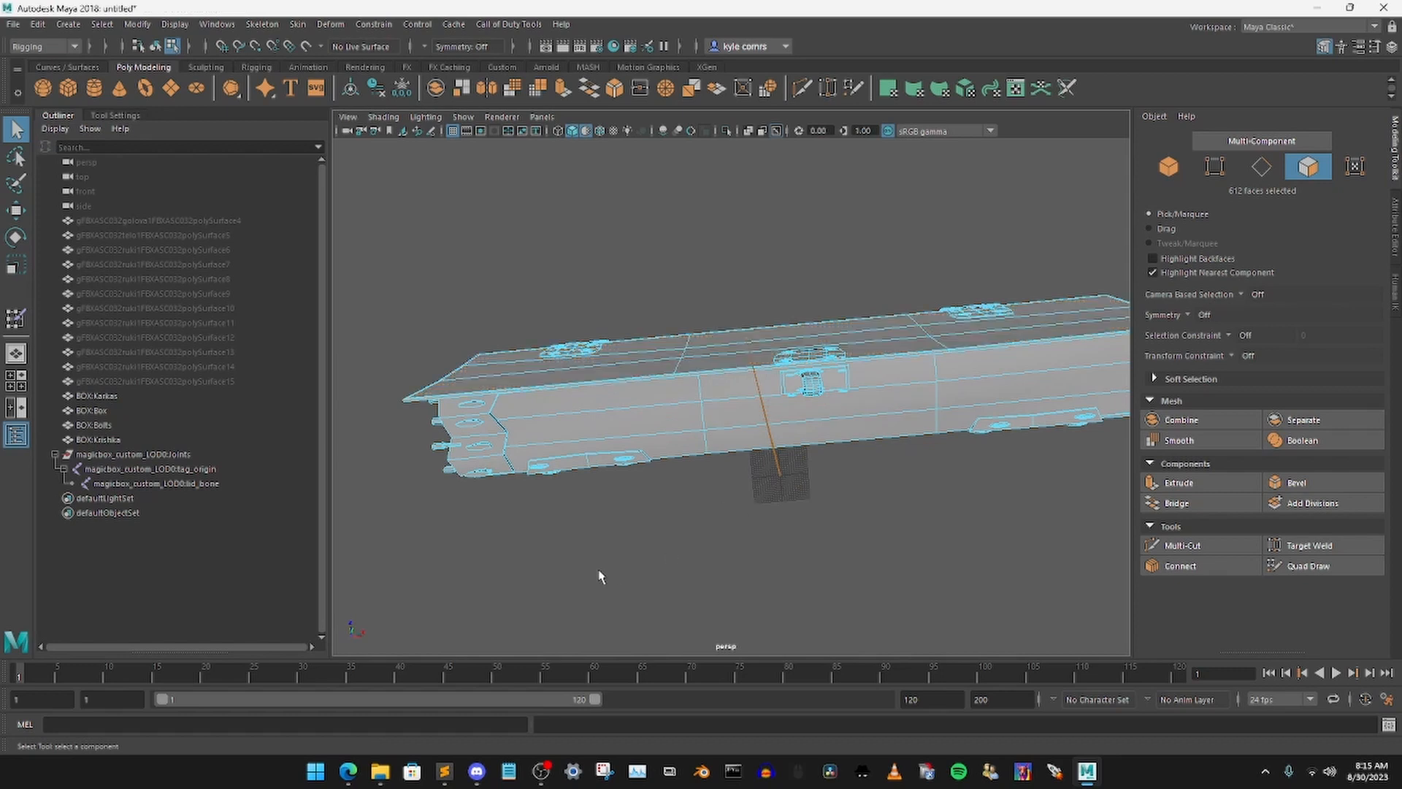
{"action": "double_click", "coordinate": [600, 431]}
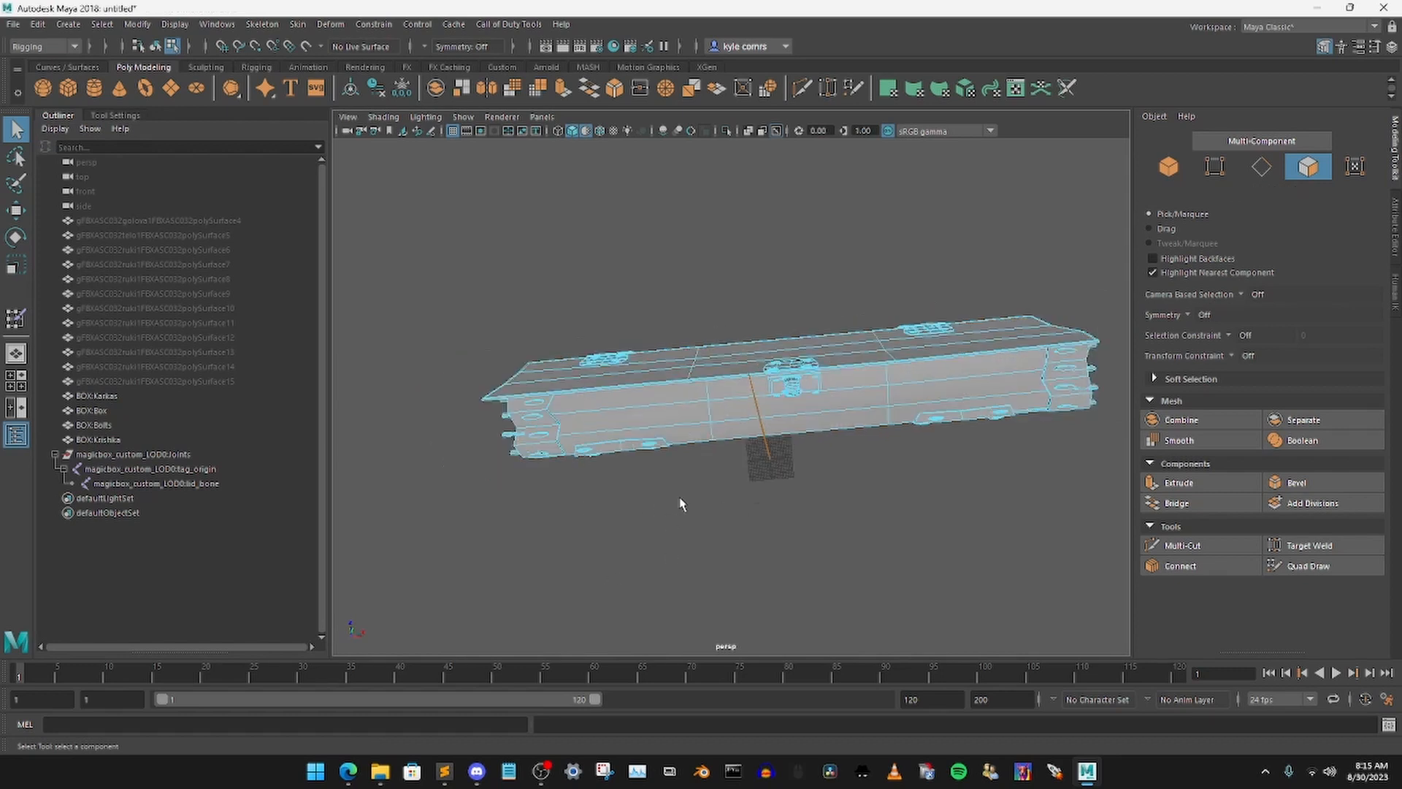
{"action": "scroll", "coordinate": [723, 507], "scroll_direction": "down", "scroll_amount": 5}
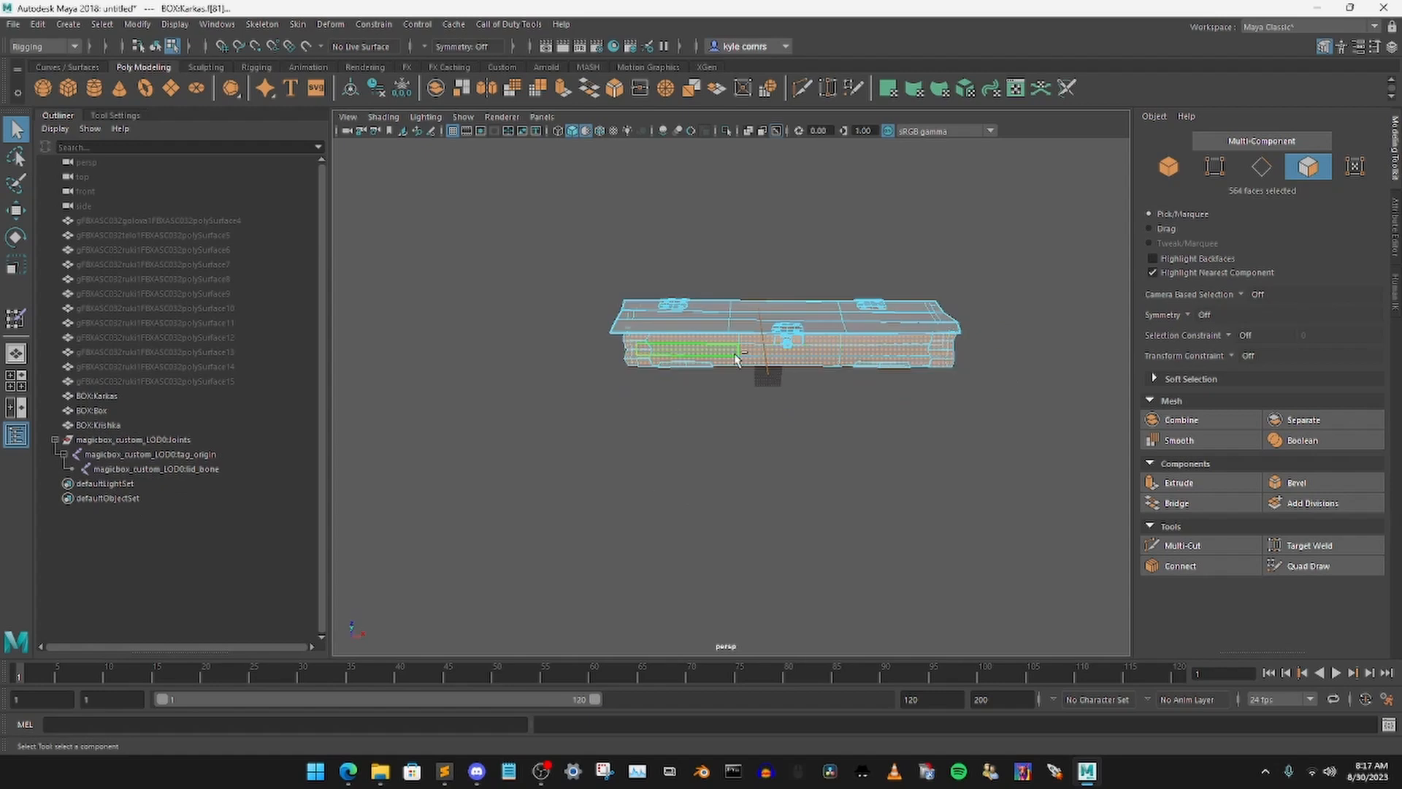
Convert the selected body faces to vertices and start Paint Skin Weights with its tool settings shown
{"action": "right_click_drag", "start_coordinate": [720, 352], "coordinate": [618, 352], "text": "ctrl"}
{"action": "left_click", "coordinate": [15, 314]}
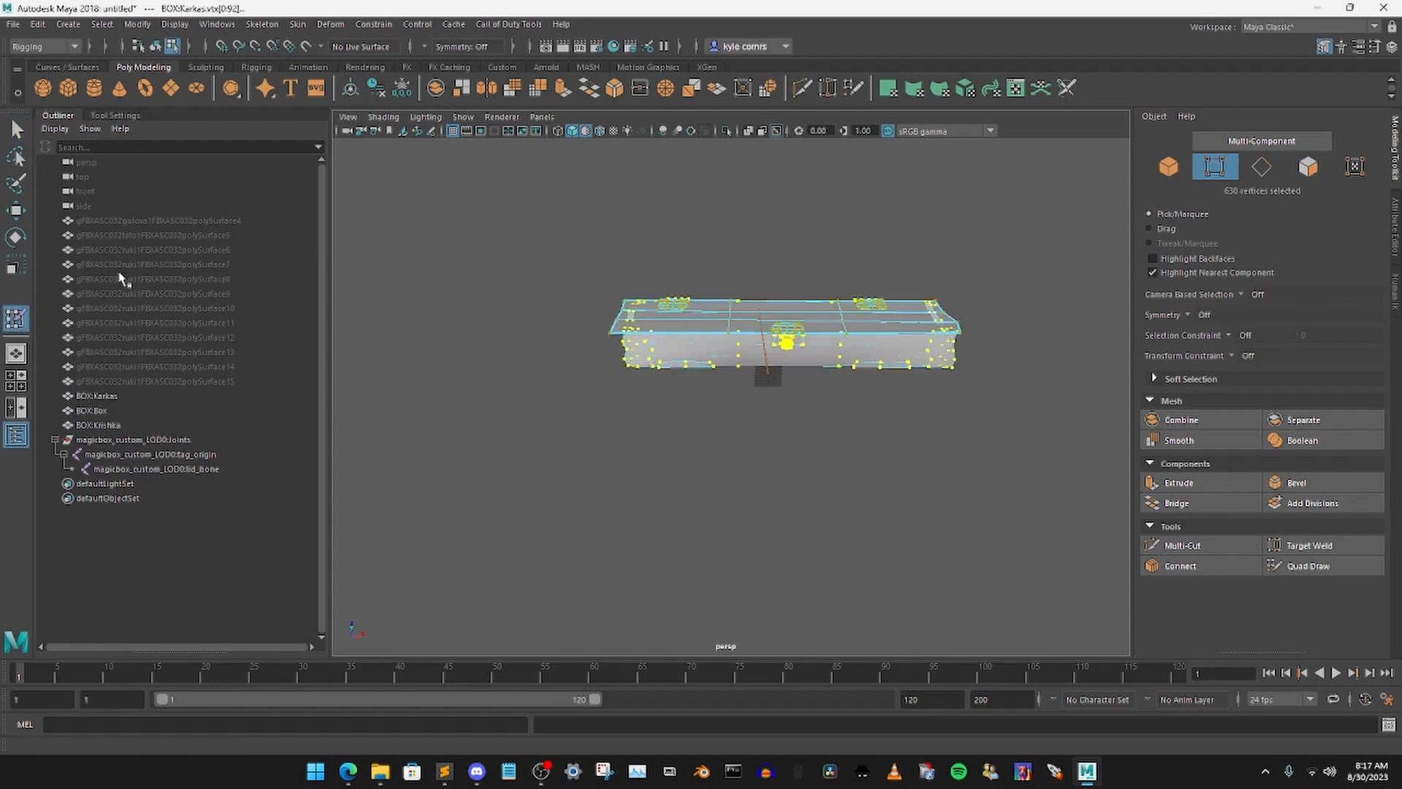
{"action": "left_click", "coordinate": [134, 115]}
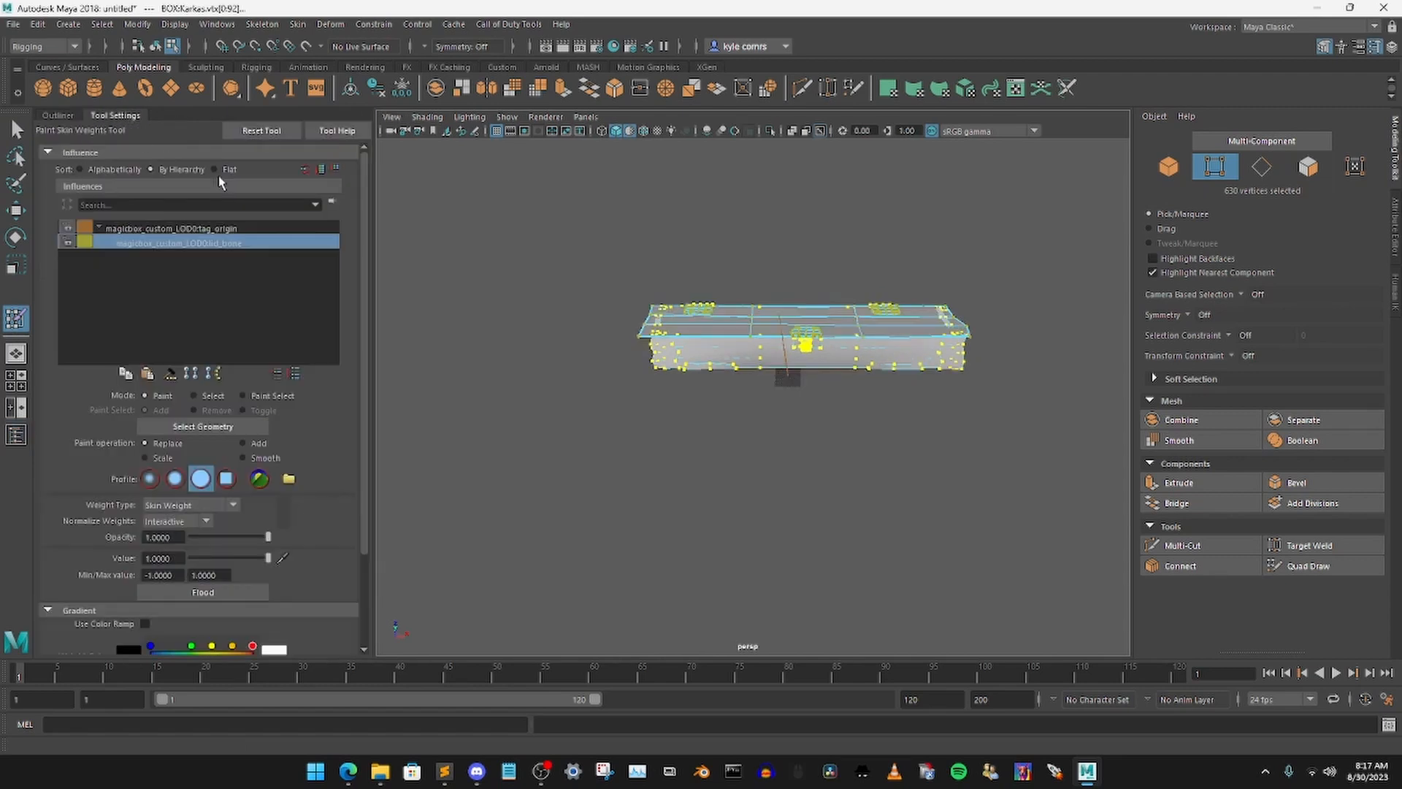
Flood the selected body vertices with a weight of 1.0 for the tag_origin influence and return to object selection
{"action": "left_click", "coordinate": [189, 229]}
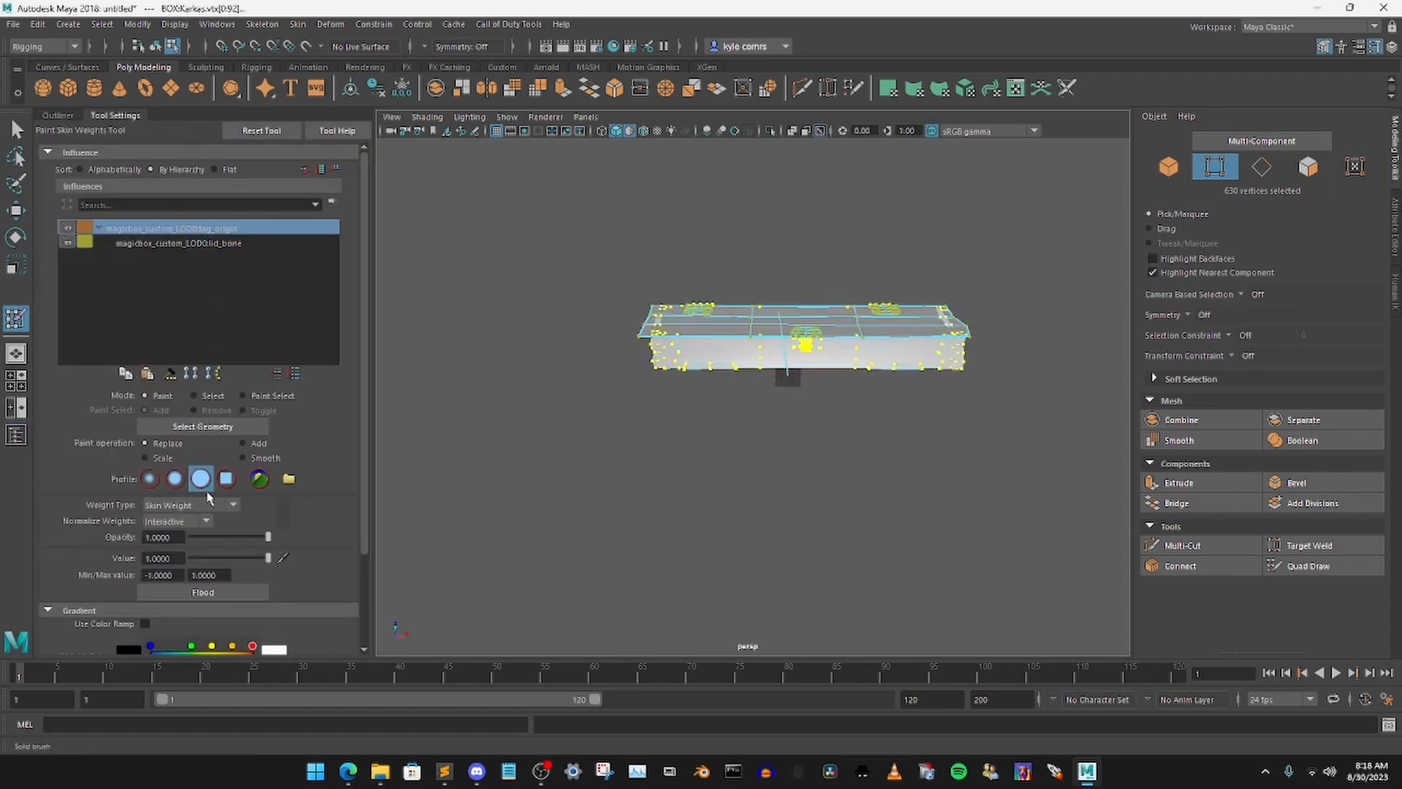
{"action": "left_click", "coordinate": [217, 593]}
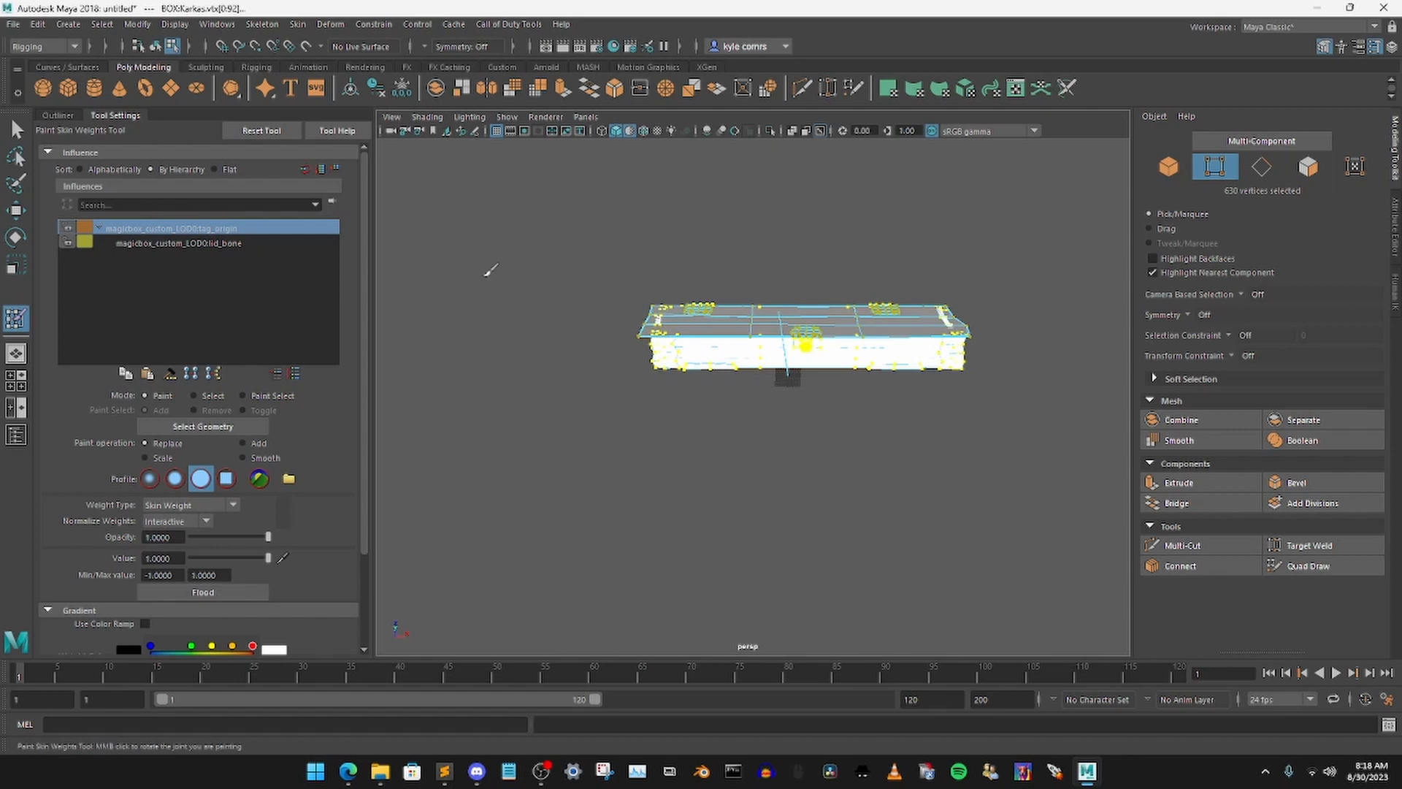
{"action": "key", "text": "q"}
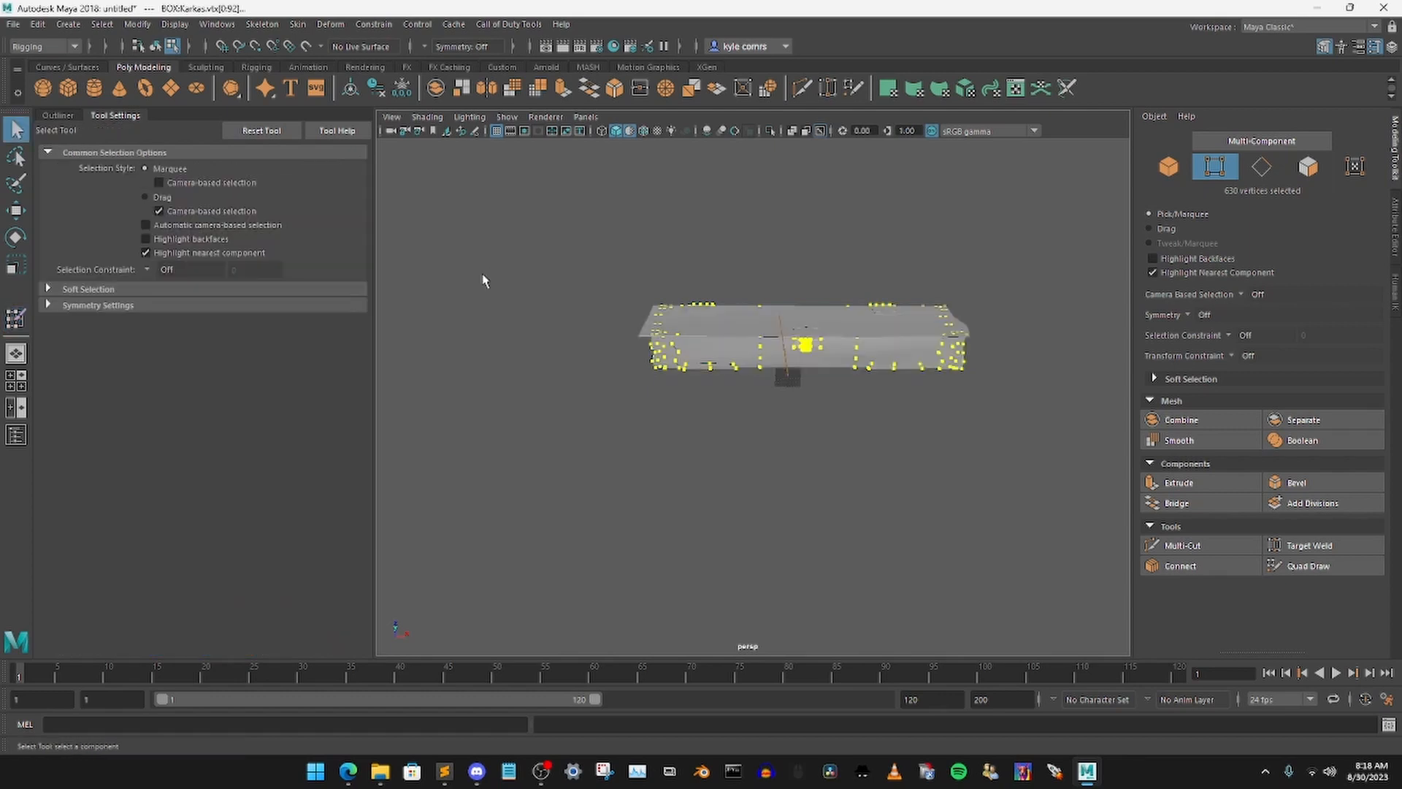
{"action": "left_click", "coordinate": [58, 115]}
{"action": "key", "text": "F8"}
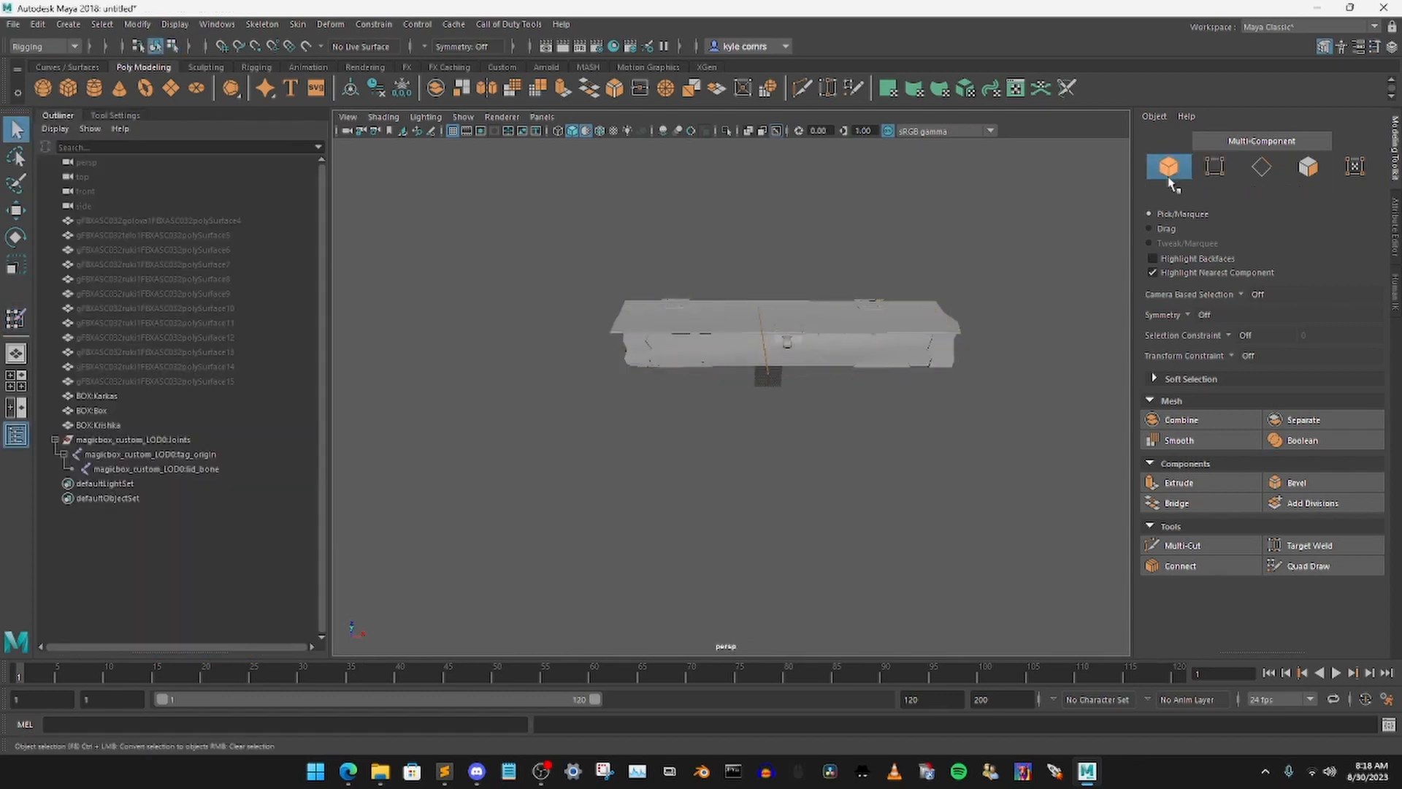
Rotate the lid_bone joint about X to test how the lid moves, and undo the rotation
{"action": "left_click", "coordinate": [15, 238]}
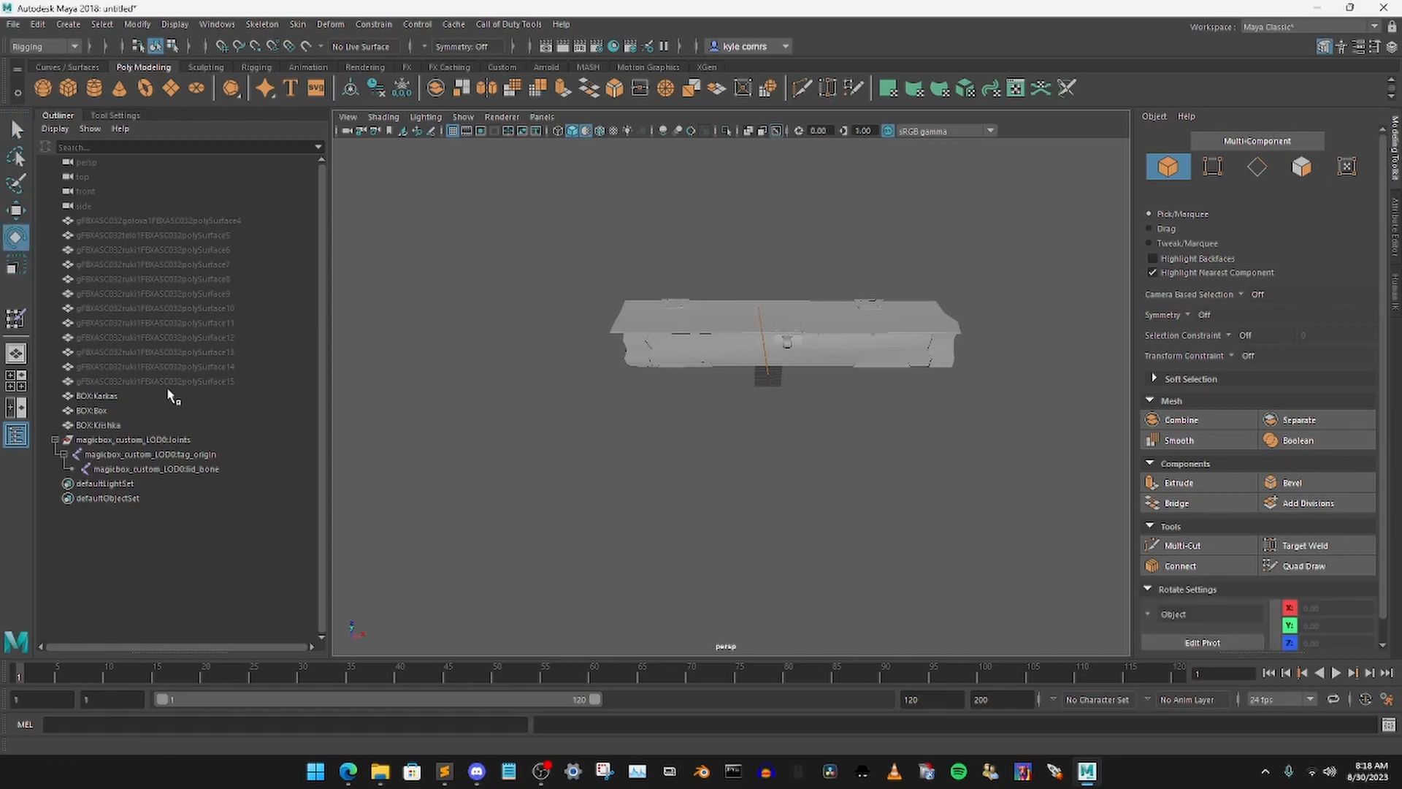
{"action": "left_click", "coordinate": [198, 469]}
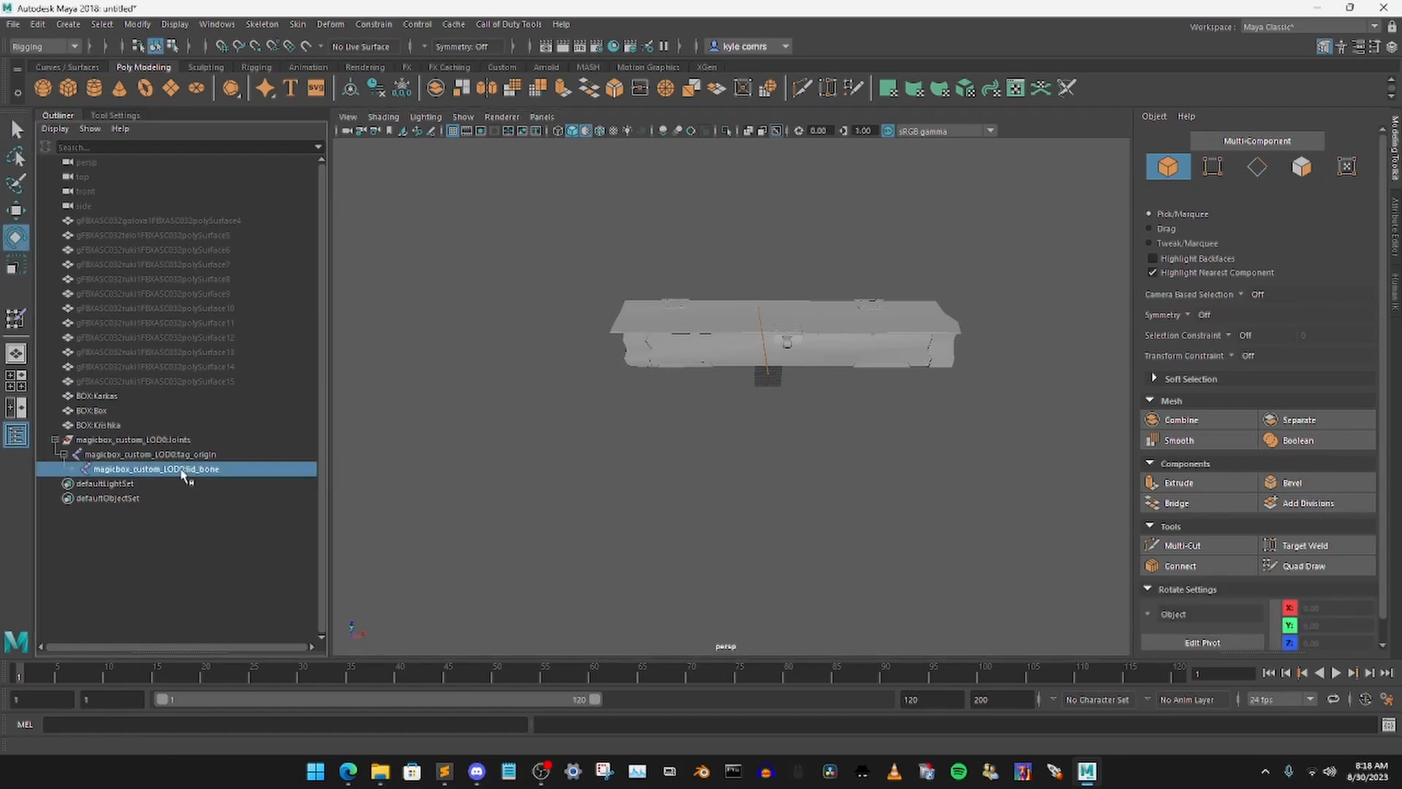
{"action": "left_click_drag", "start_coordinate": [628, 468], "coordinate": [733, 428], "text": "alt"}
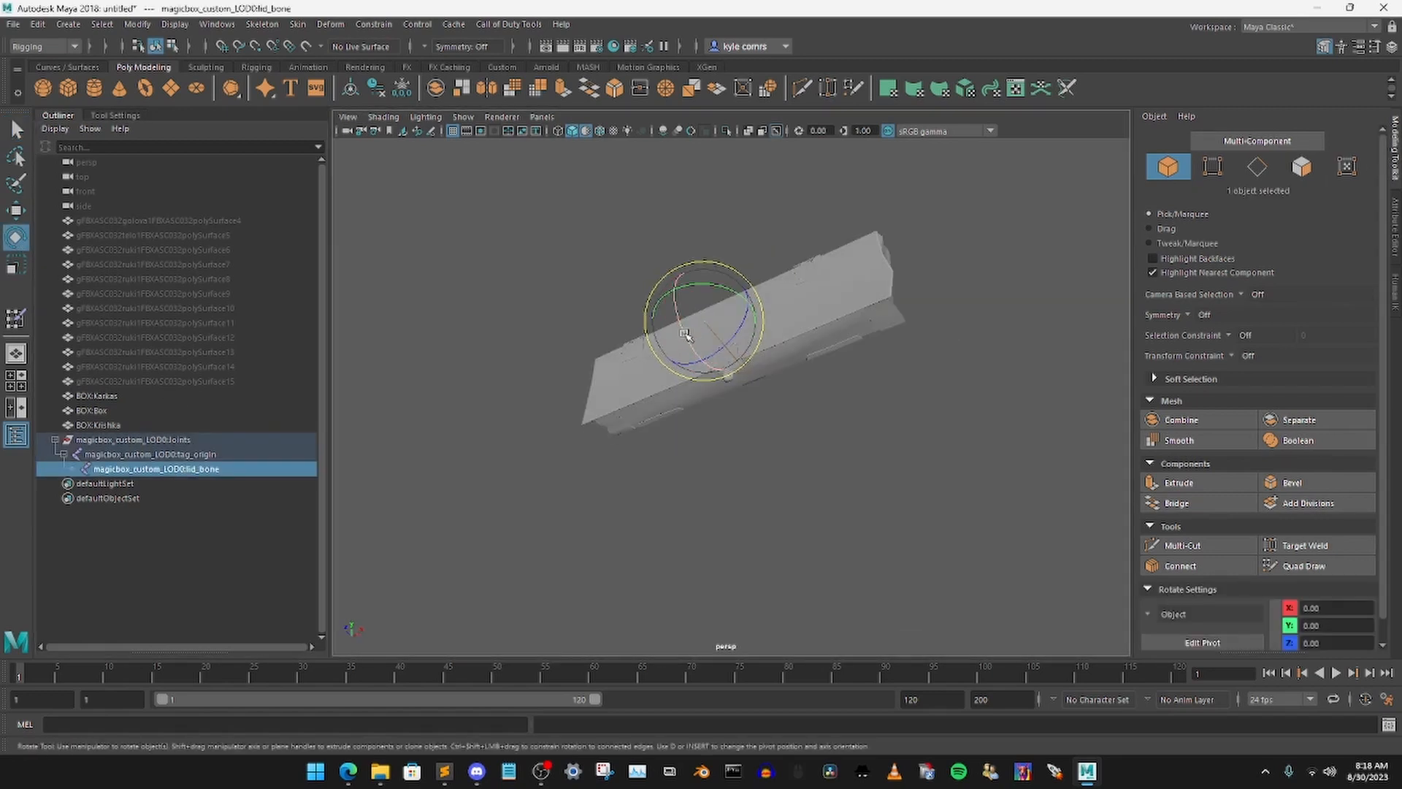
{"action": "left_click_drag", "start_coordinate": [685, 333], "coordinate": [736, 347]}
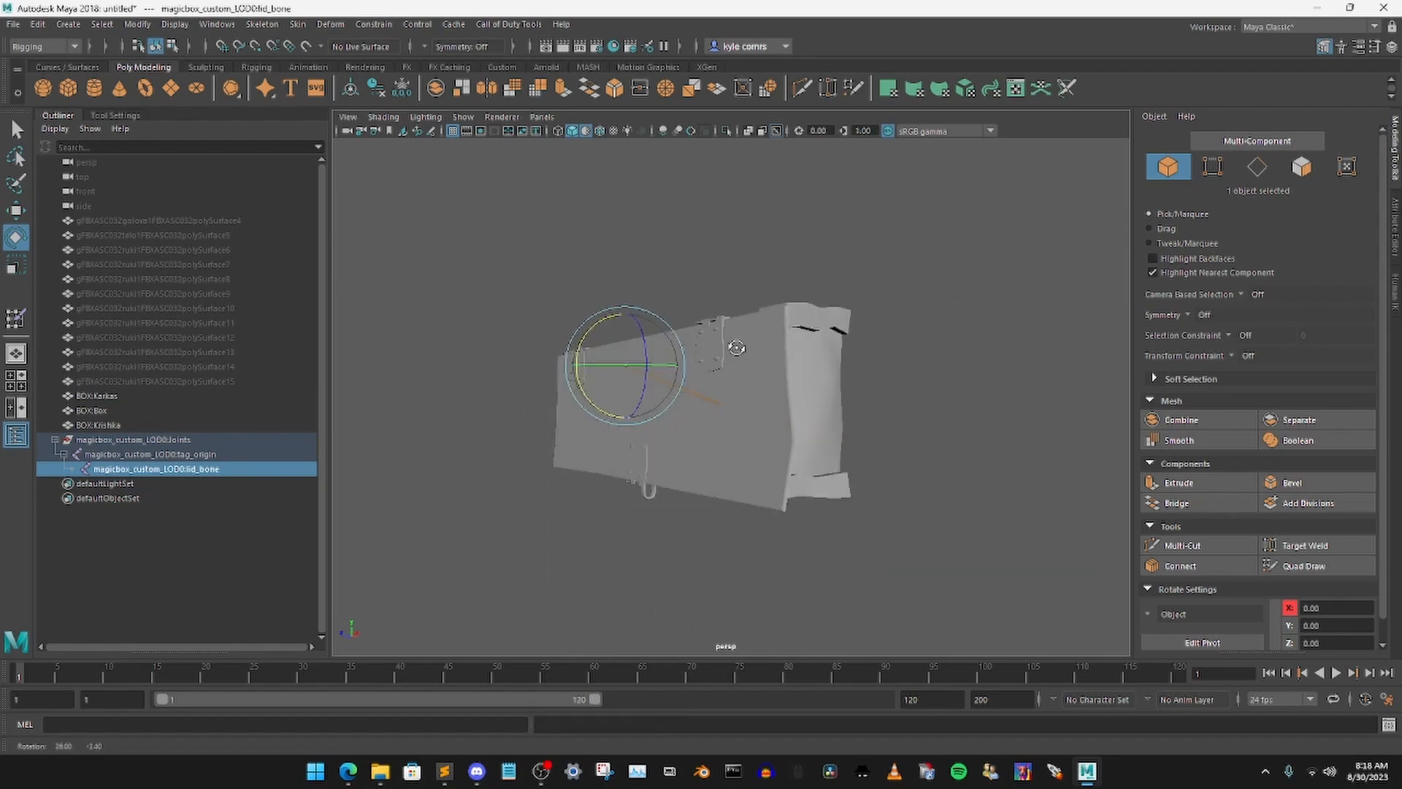
{"action": "left_click_drag", "start_coordinate": [579, 320], "coordinate": [801, 395], "text": "alt"}
{"action": "left_click_drag", "start_coordinate": [722, 413], "coordinate": [1016, 317], "text": "alt"}
{"action": "key", "text": "ctrl+z"}
Bring back the face selection on Karkas, Box and Krishka and add the missed faces inside the box's end
{"action": "left_click_drag", "start_coordinate": [812, 354], "coordinate": [789, 283], "text": "alt"}
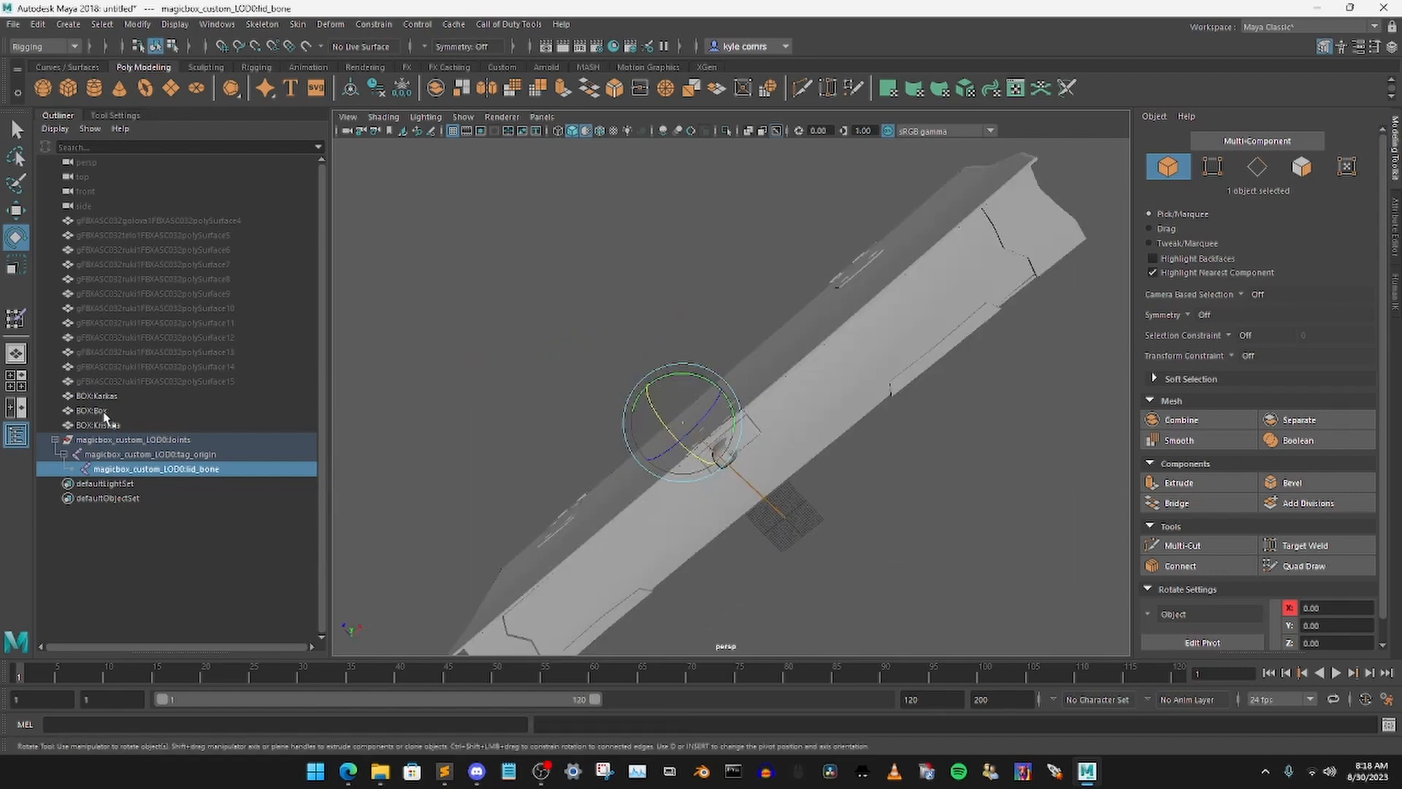
{"action": "left_click", "coordinate": [113, 397]}
{"action": "left_click", "coordinate": [108, 411], "text": "shift"}
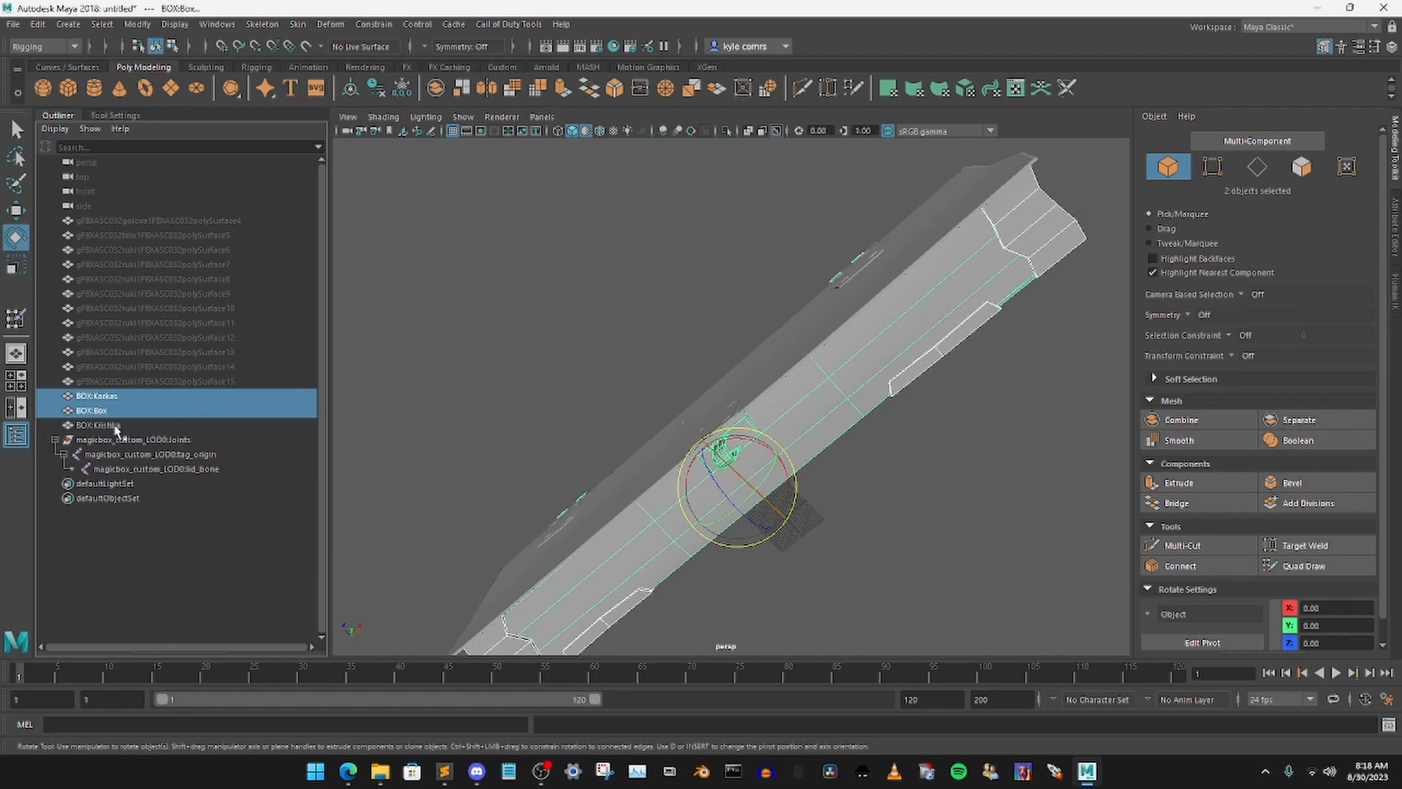
{"action": "left_click", "coordinate": [98, 425], "text": "shift"}
{"action": "left_click", "coordinate": [1308, 167]}
{"action": "left_click_drag", "start_coordinate": [959, 352], "coordinate": [791, 454], "text": "alt"}
{"action": "scroll", "coordinate": [792, 454], "scroll_direction": "up", "scroll_amount": 3}
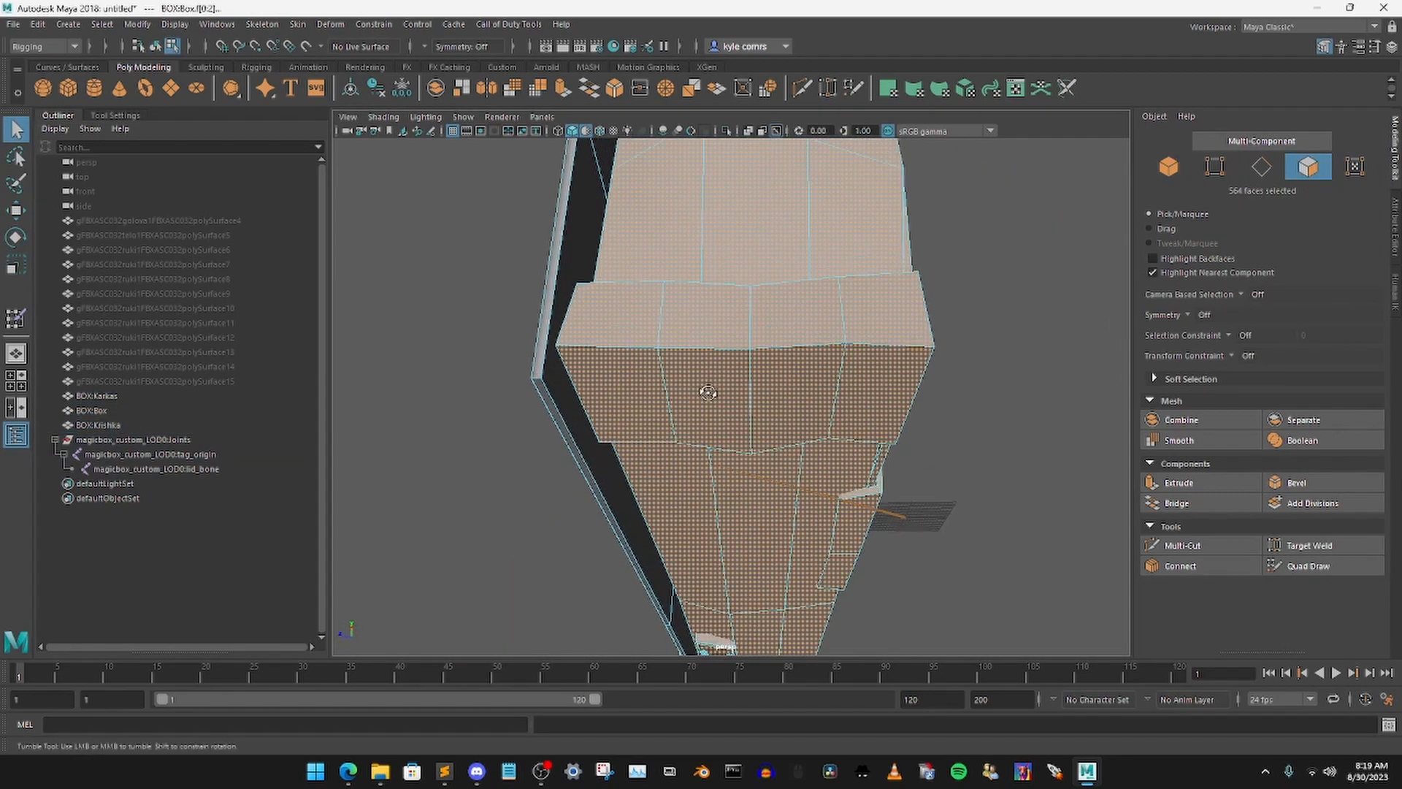
{"action": "left_click_drag", "start_coordinate": [706, 388], "coordinate": [720, 246], "text": "alt"}
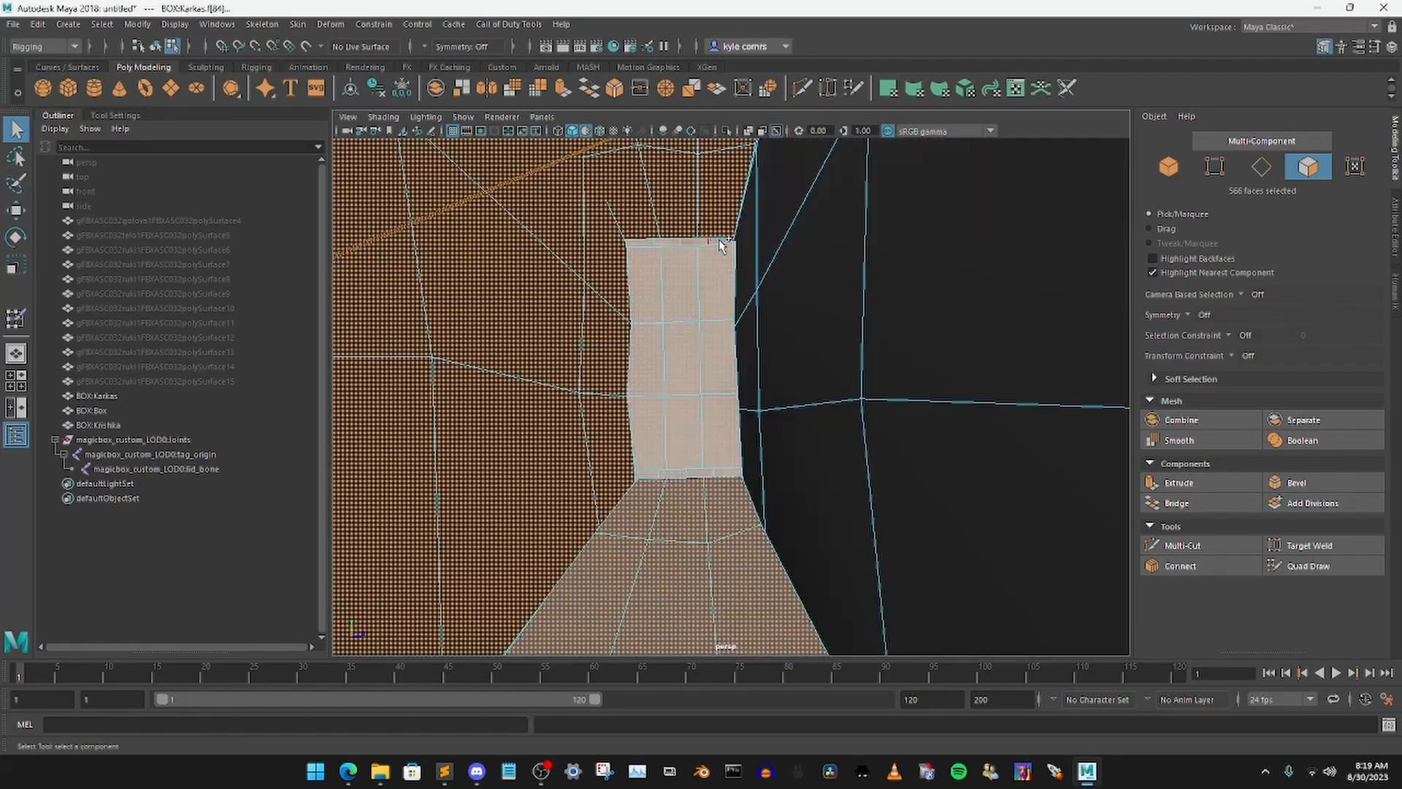
{"action": "left_click", "coordinate": [719, 285], "text": "shift"}
{"action": "left_click_drag", "start_coordinate": [667, 341], "coordinate": [972, 356], "text": "alt"}
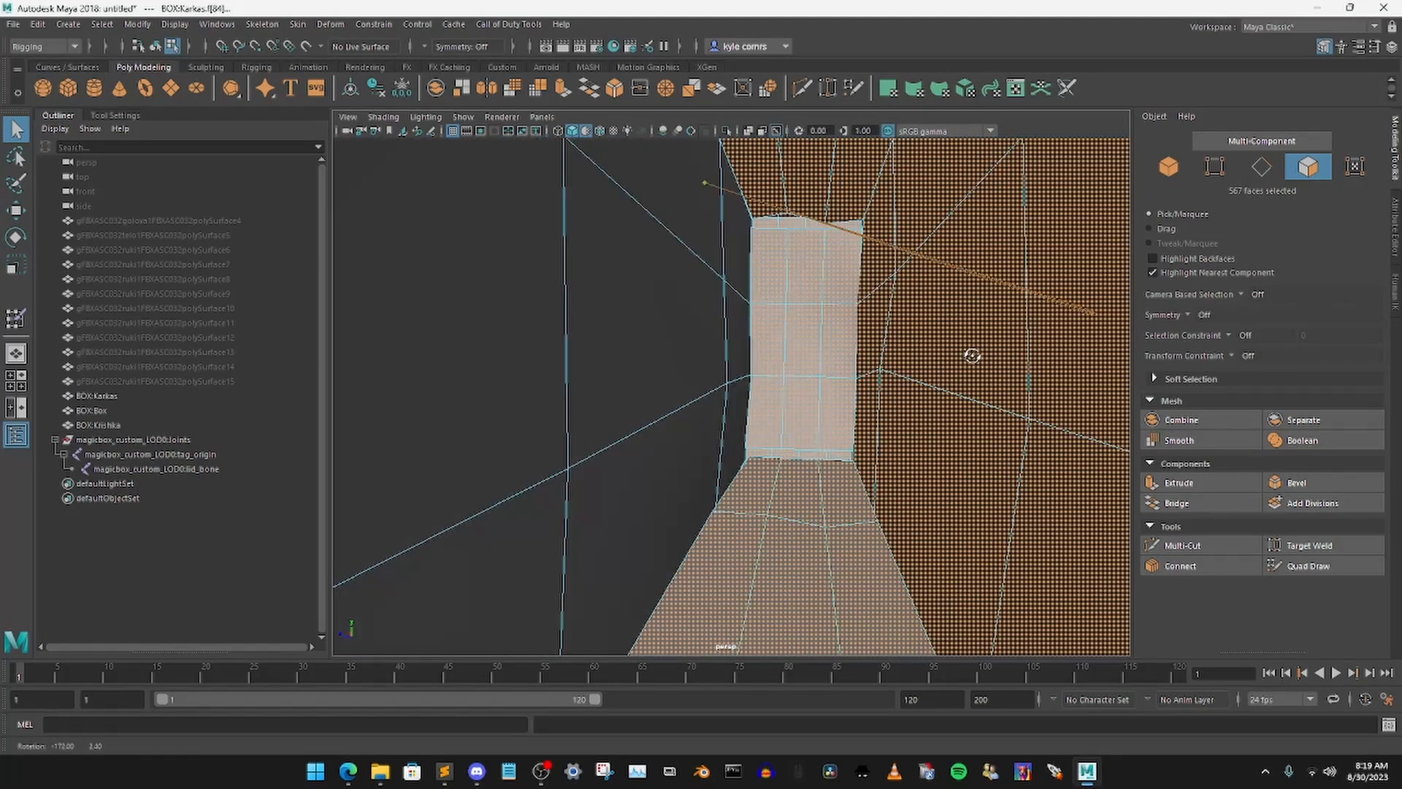
{"action": "mouse_move", "coordinate": [829, 413]}
{"action": "left_mouse_down", "text": "alt"}
{"action": "mouse_move", "coordinate": [507, 423]}
{"action": "mouse_move", "coordinate": [867, 489]}
{"action": "mouse_move", "coordinate": [826, 387]}
{"action": "left_mouse_up", "text": "alt"}
Convert the extended body face selection to vertices and flood them with a weight of 1.0 for tag_origin
{"action": "scroll", "coordinate": [840, 369], "scroll_direction": "down", "scroll_amount": 5}
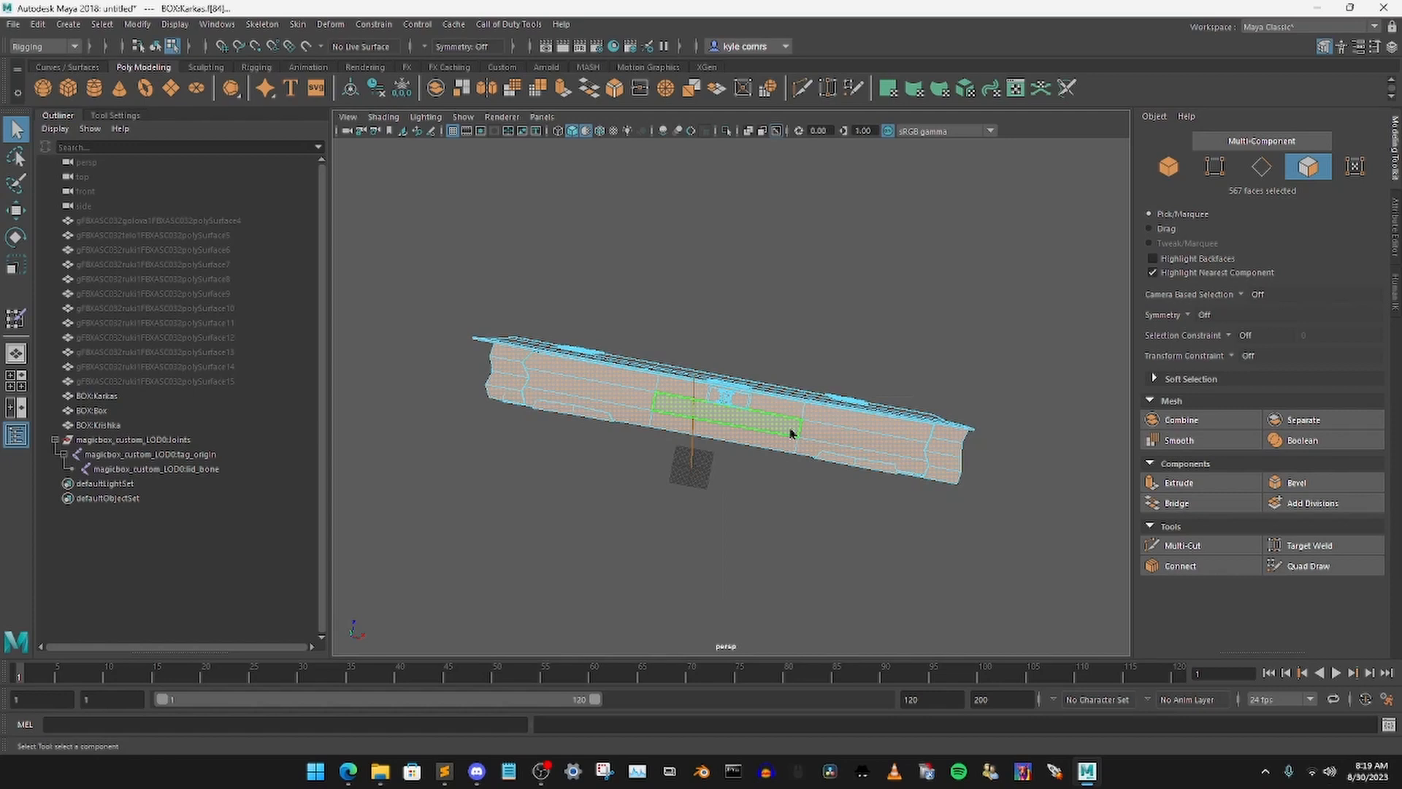
{"action": "right_click_drag", "start_coordinate": [790, 432], "coordinate": [688, 416], "text": "ctrl"}
{"action": "left_click", "coordinate": [115, 115]}
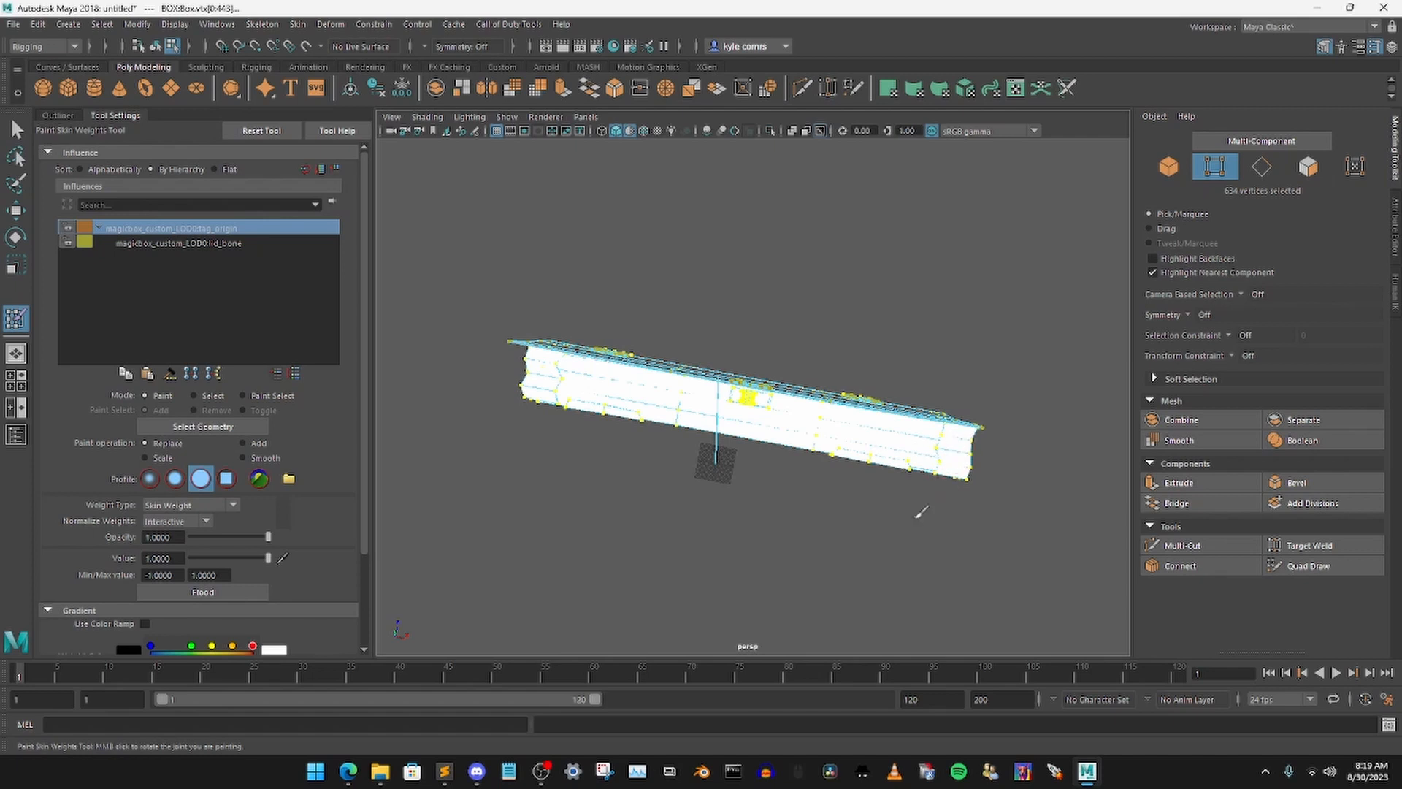
{"action": "key", "text": "q"}
{"action": "left_click", "coordinate": [56, 117]}
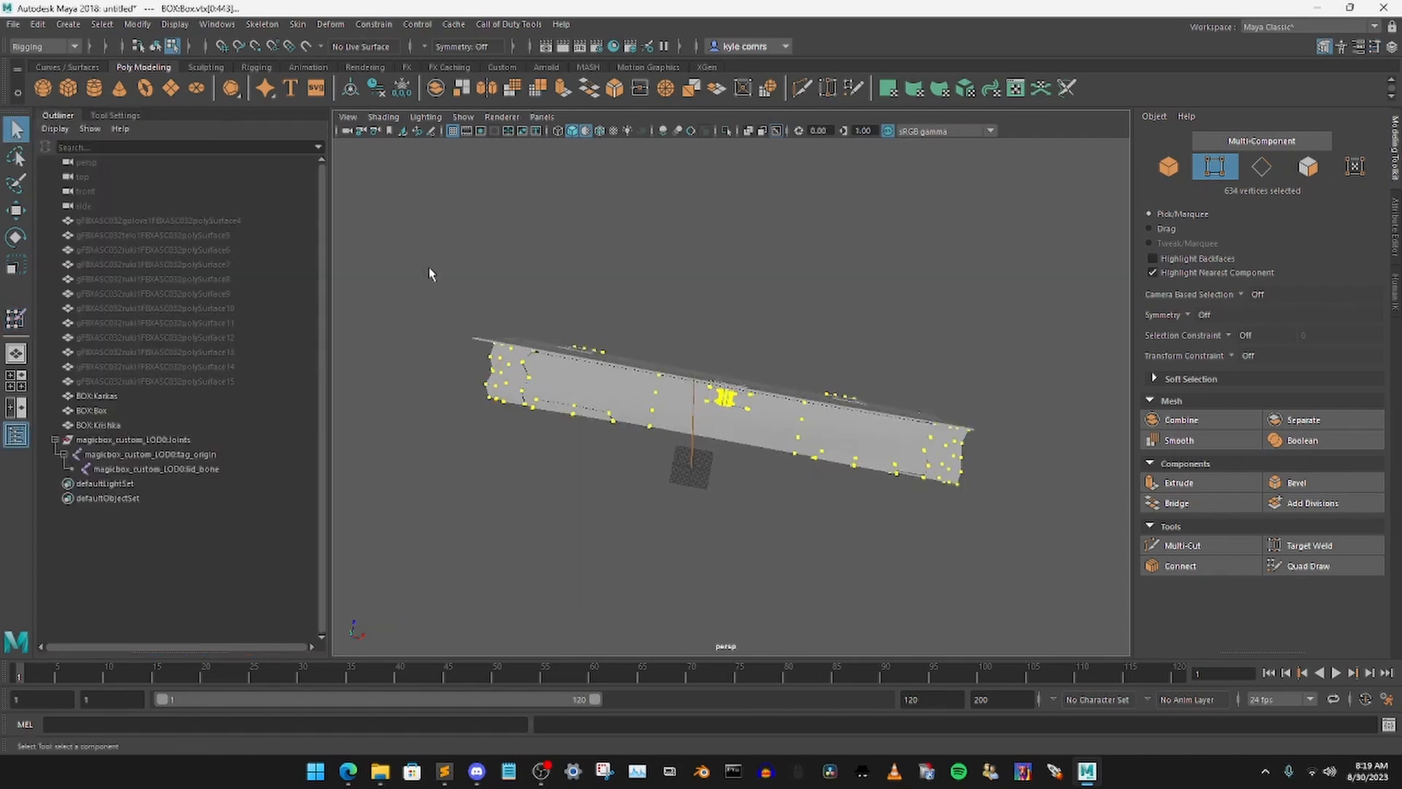
{"action": "left_click", "coordinate": [1051, 273]}
{"action": "key", "text": "F8"}
Rotate the lid_bone joint about X to swing the lid open and expose the box's interior
{"action": "left_click_drag", "start_coordinate": [883, 205], "coordinate": [848, 305], "text": "alt"}
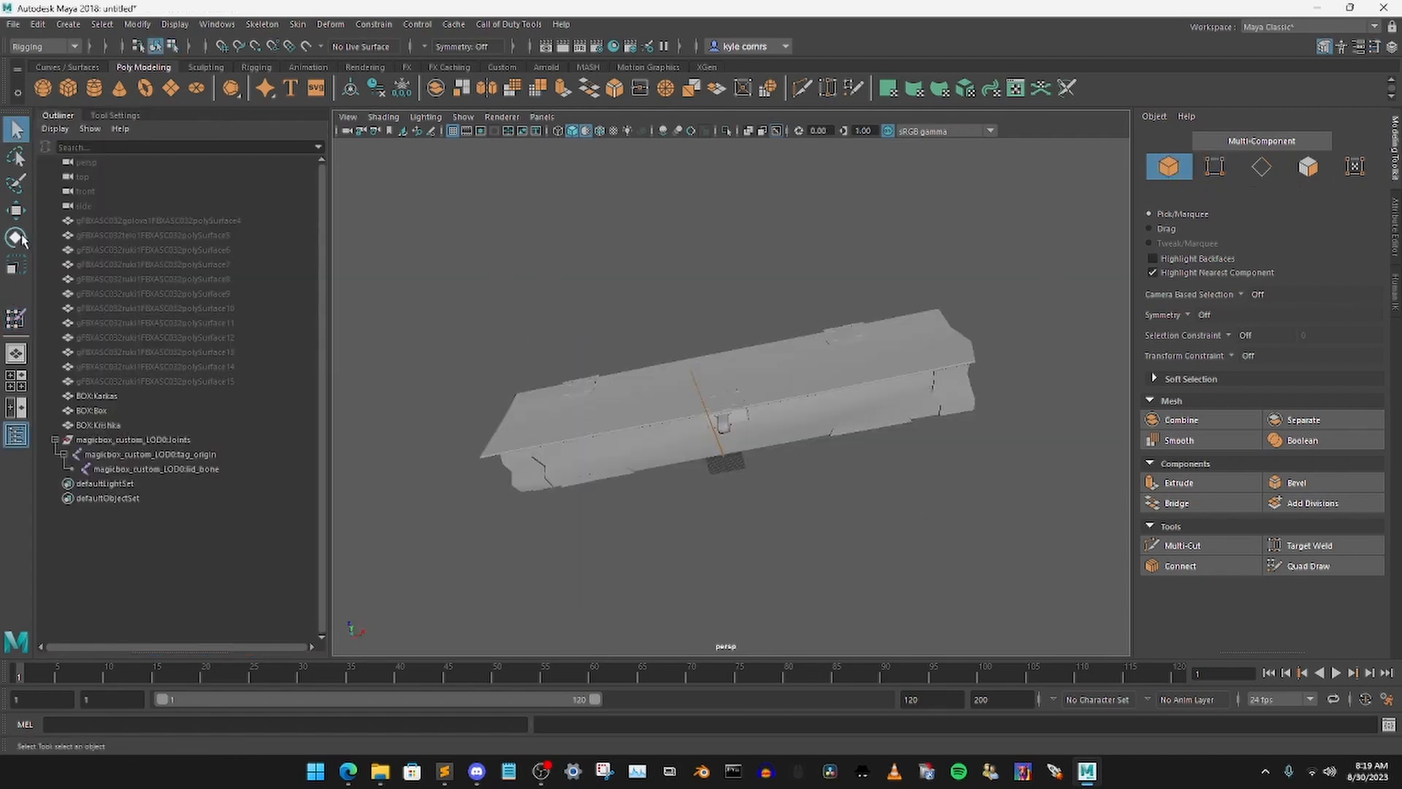
{"action": "left_click", "coordinate": [21, 237]}
{"action": "left_click", "coordinate": [184, 468]}
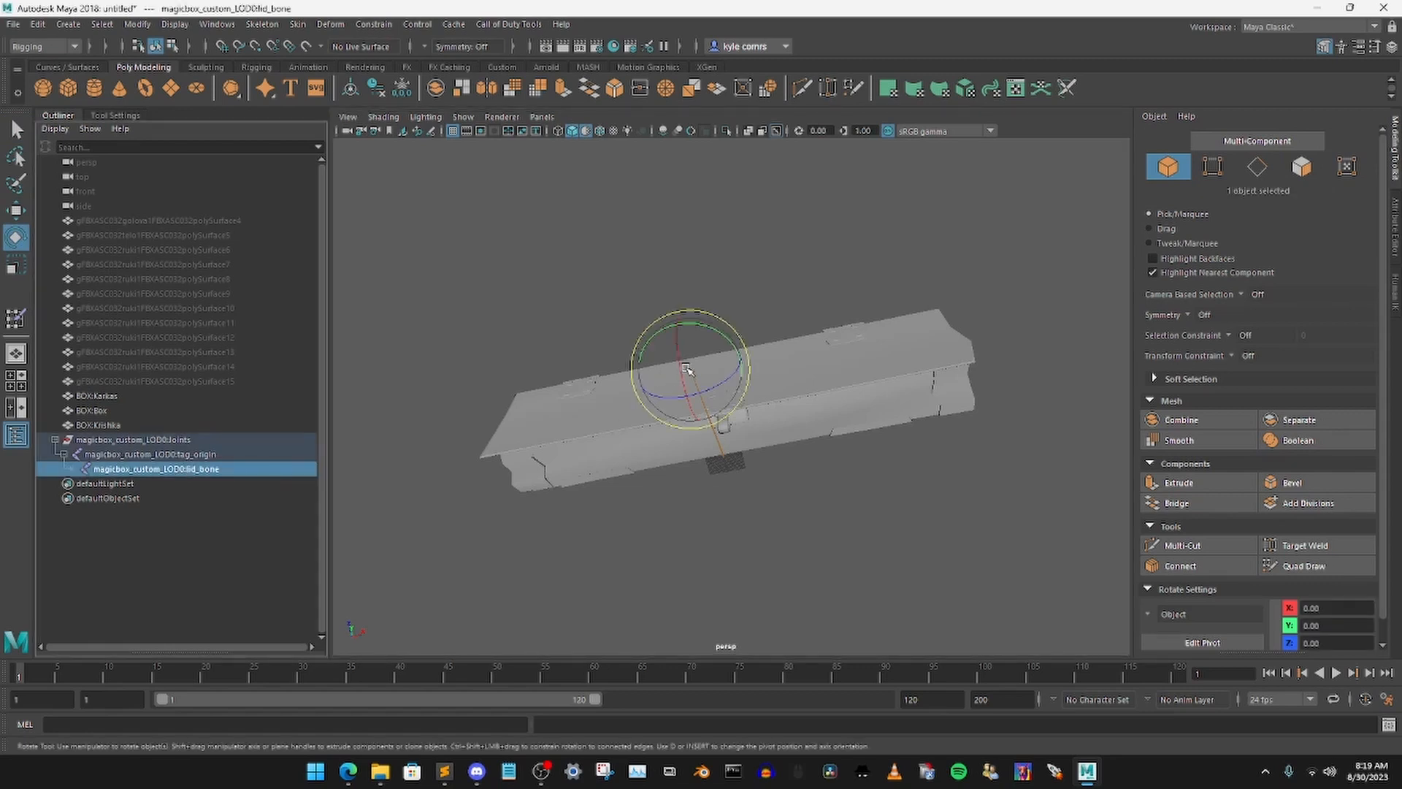
{"action": "left_click_drag", "start_coordinate": [687, 369], "coordinate": [675, 329]}
{"action": "scroll", "coordinate": [938, 404], "scroll_direction": "up", "scroll_amount": 3}
{"action": "middle_click_drag", "start_coordinate": [1024, 363], "coordinate": [904, 386], "text": "alt"}
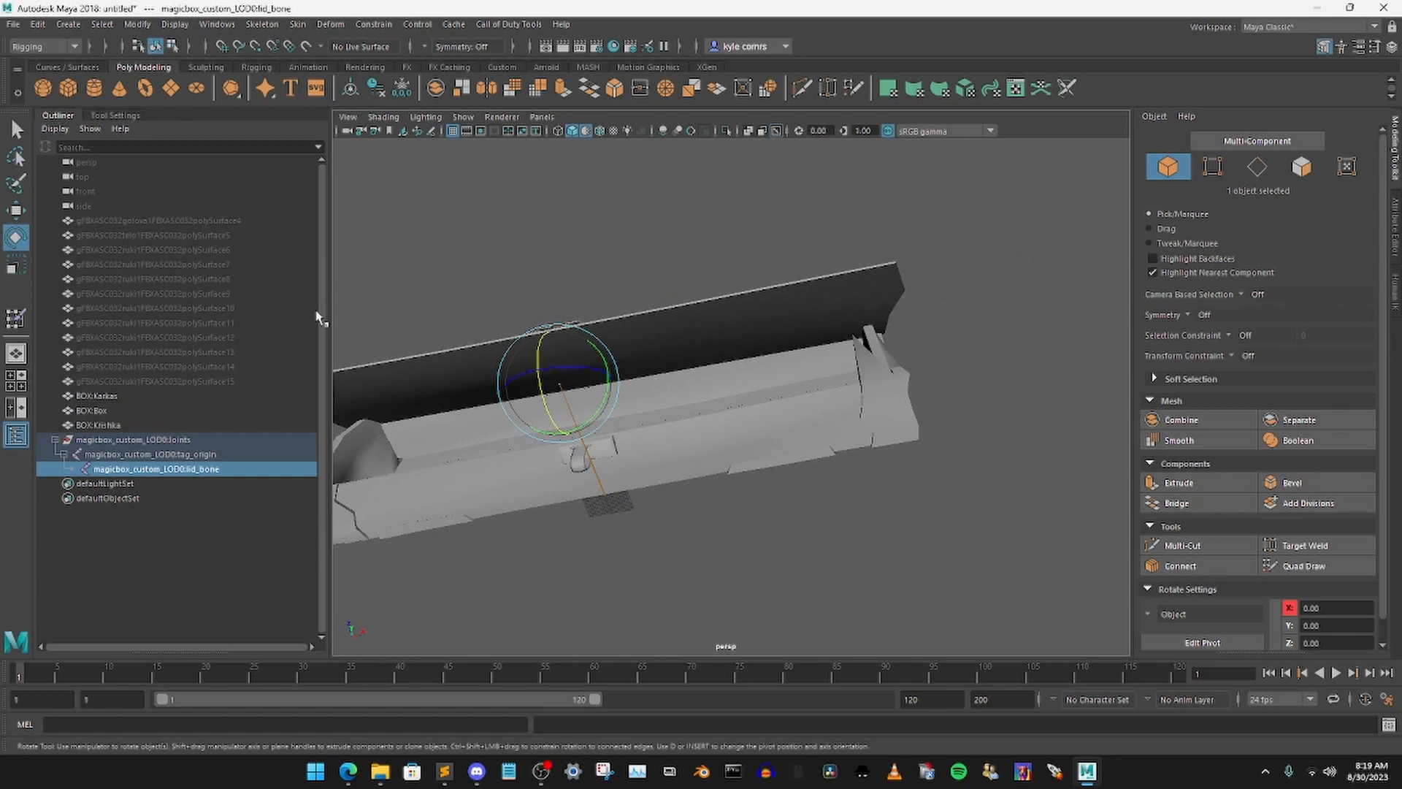
Bring back the face selection on Karkas, Box and Krishka and add the missed faces inside the box and on its front latch
{"action": "left_click", "coordinate": [16, 130]}
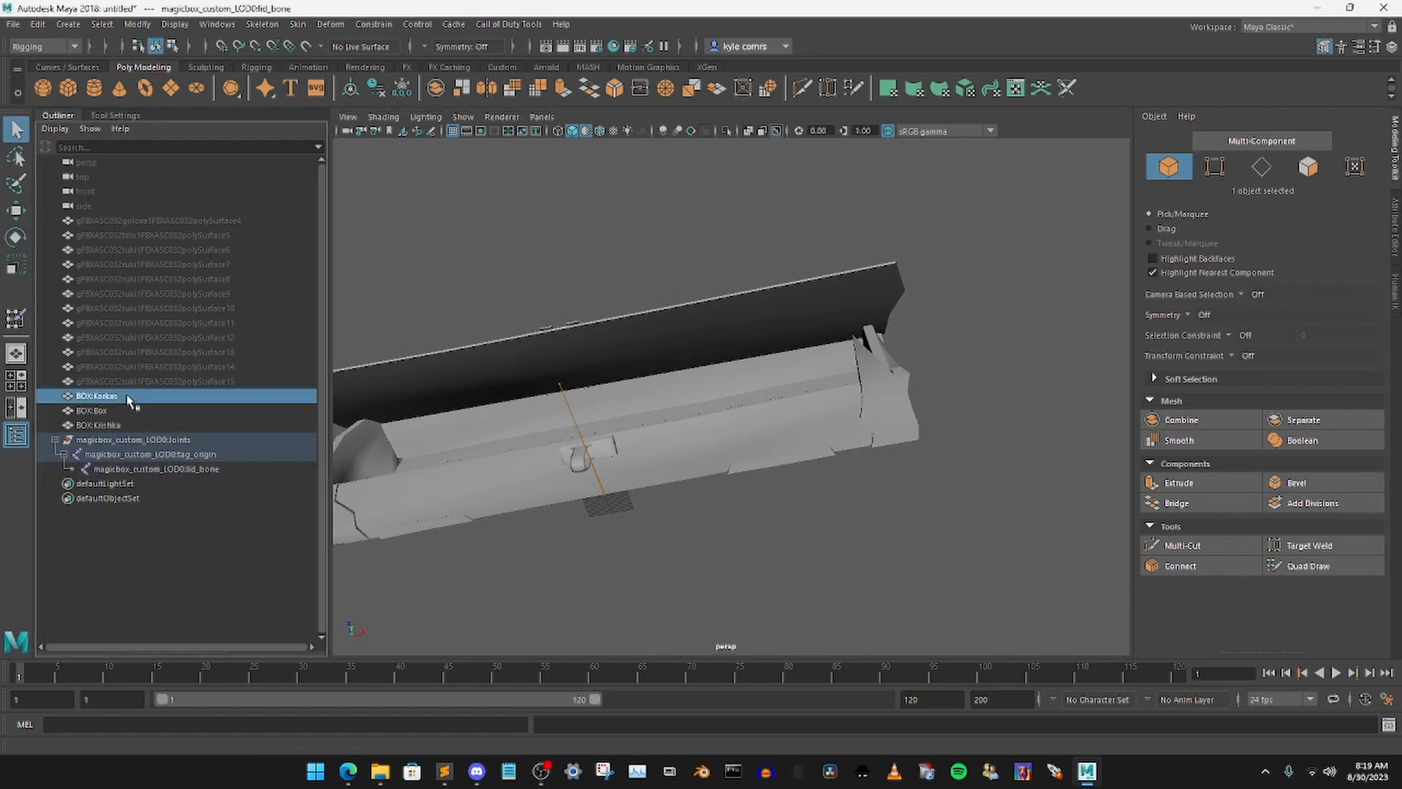
{"action": "left_click_drag", "start_coordinate": [102, 396], "coordinate": [113, 426]}
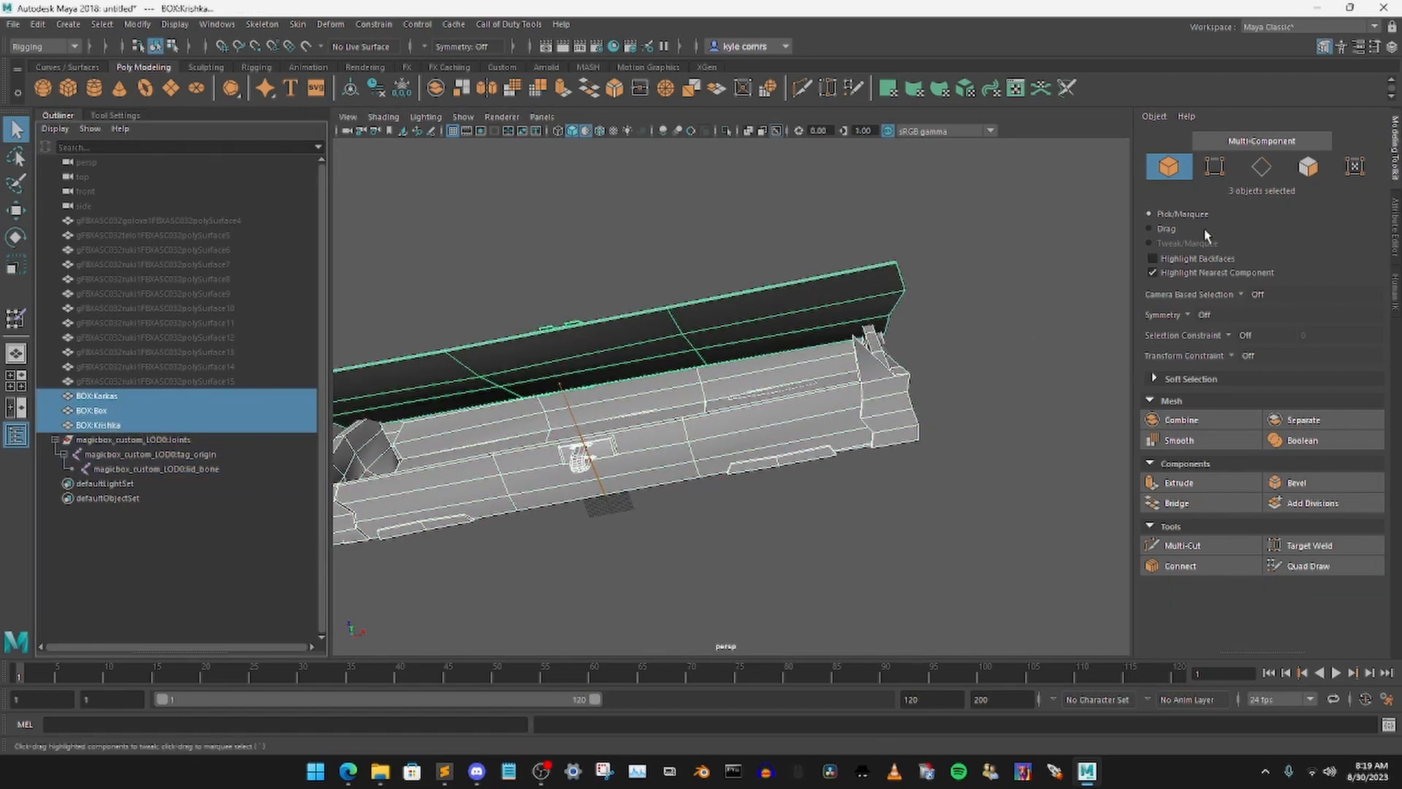
{"action": "left_click", "coordinate": [1308, 167]}
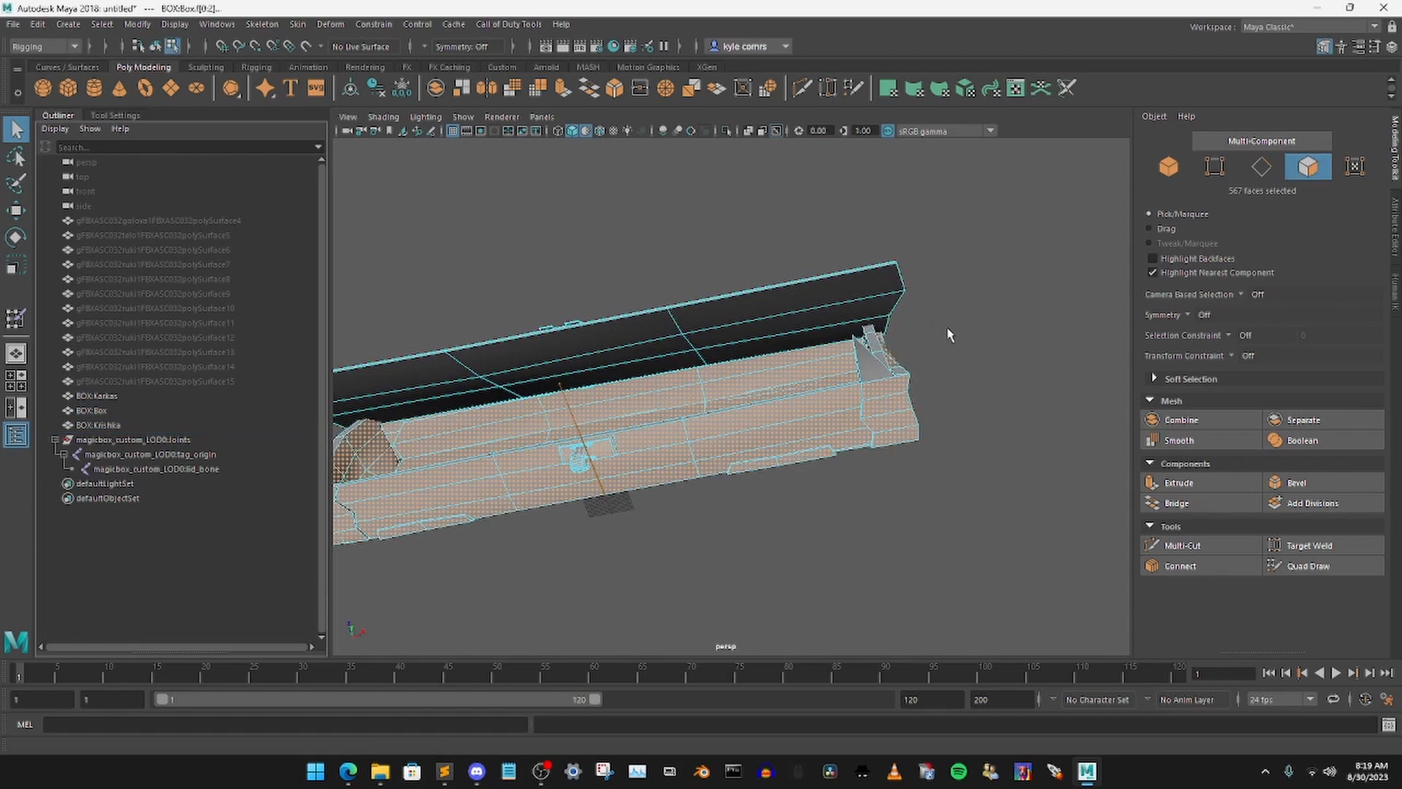
{"action": "left_click_drag", "start_coordinate": [948, 334], "coordinate": [833, 401], "text": "alt"}
{"action": "left_click", "coordinate": [811, 417], "text": "shift"}
{"action": "middle_click_drag", "start_coordinate": [714, 388], "coordinate": [1088, 334], "text": "alt"}
{"action": "left_click_drag", "start_coordinate": [912, 367], "coordinate": [837, 395], "text": "alt"}
{"action": "scroll", "coordinate": [836, 395], "scroll_direction": "up", "scroll_amount": 5}
{"action": "double_click", "coordinate": [832, 538], "text": "shift"}
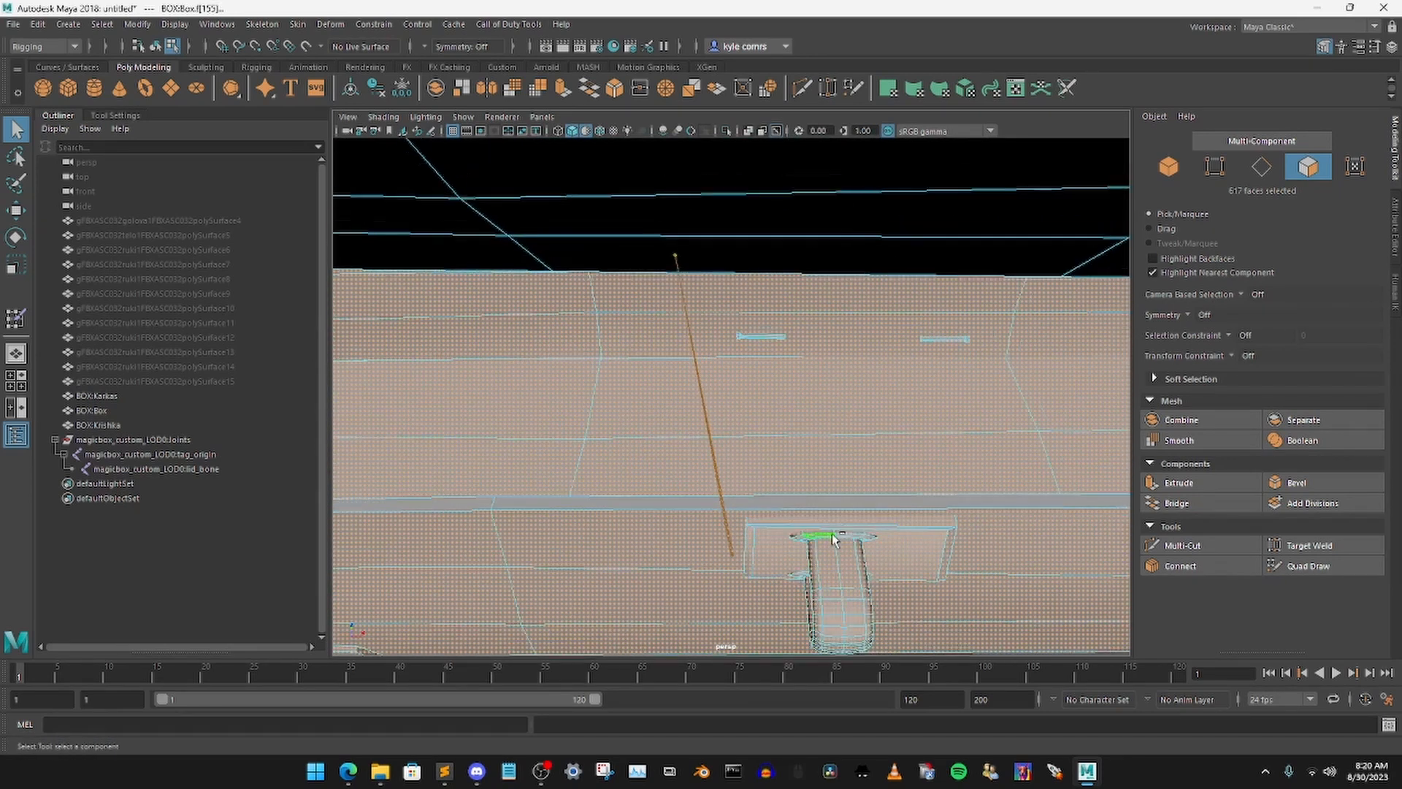
Convert the enlarged box body face selection to vertices and flood them with a weight of 1.0 for tag_origin
{"action": "scroll", "coordinate": [658, 369], "scroll_direction": "down", "scroll_amount": 5}
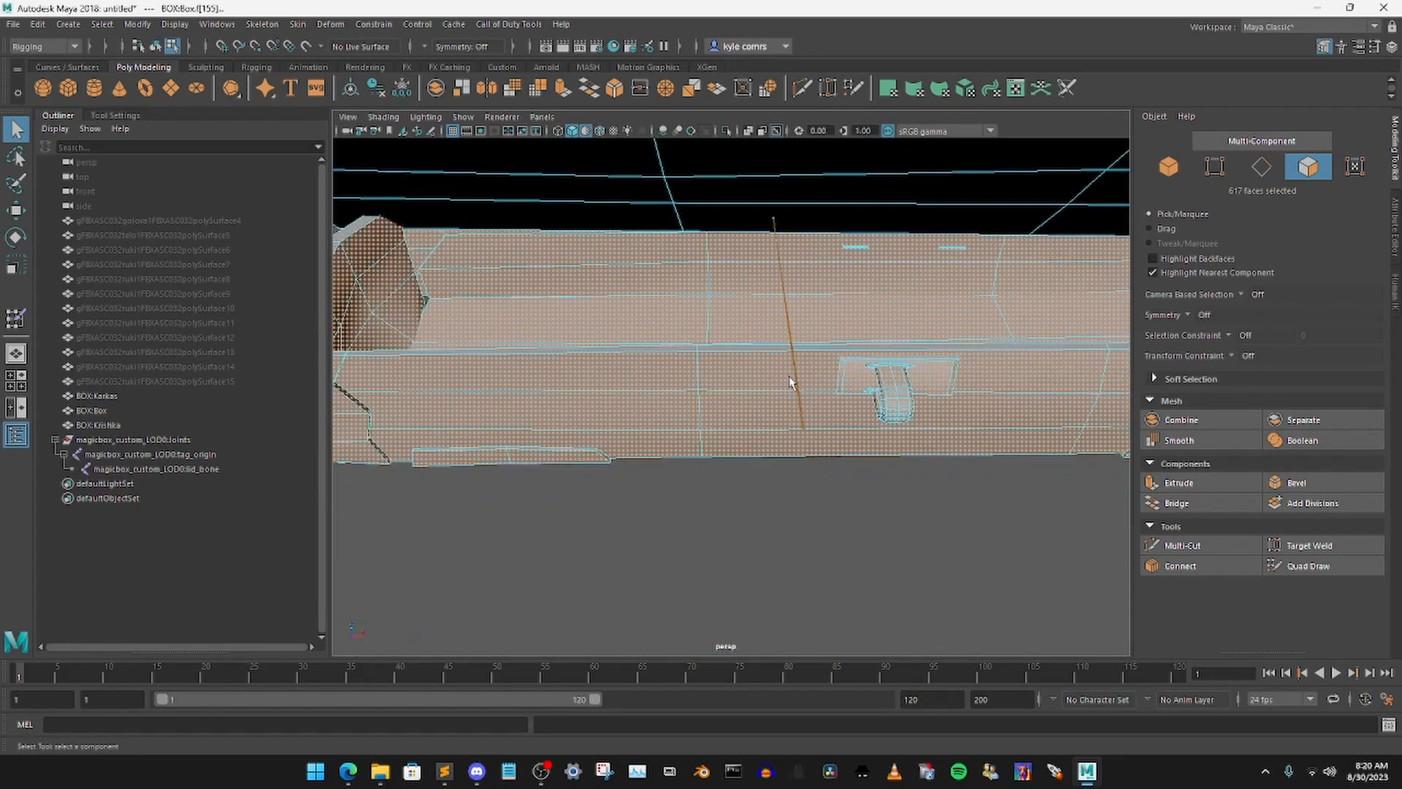
{"action": "scroll", "coordinate": [670, 373], "scroll_direction": "down", "scroll_amount": 5}
{"action": "left_click_drag", "start_coordinate": [670, 373], "coordinate": [827, 394], "text": "alt"}
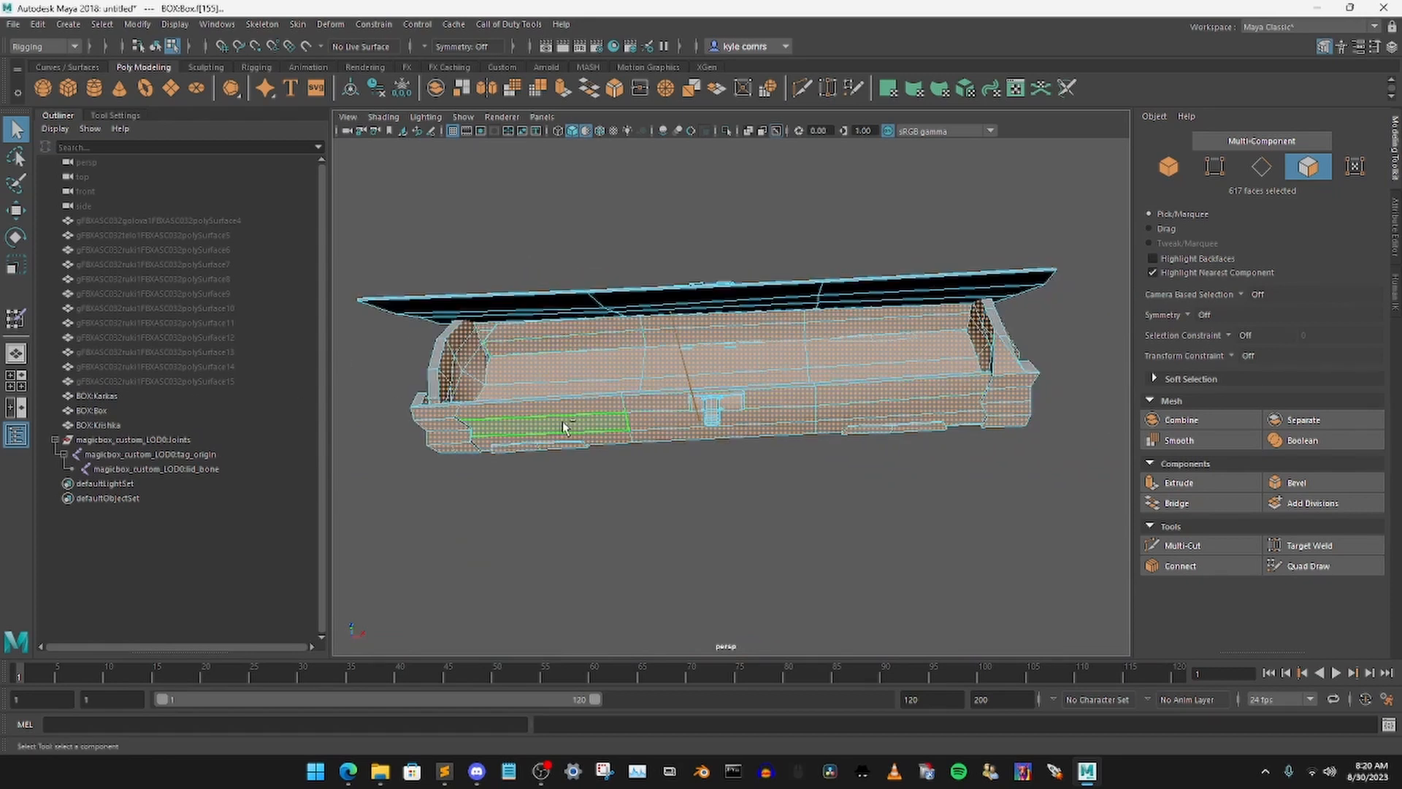
{"action": "right_click_drag", "start_coordinate": [563, 427], "coordinate": [395, 420], "text": "ctrl"}
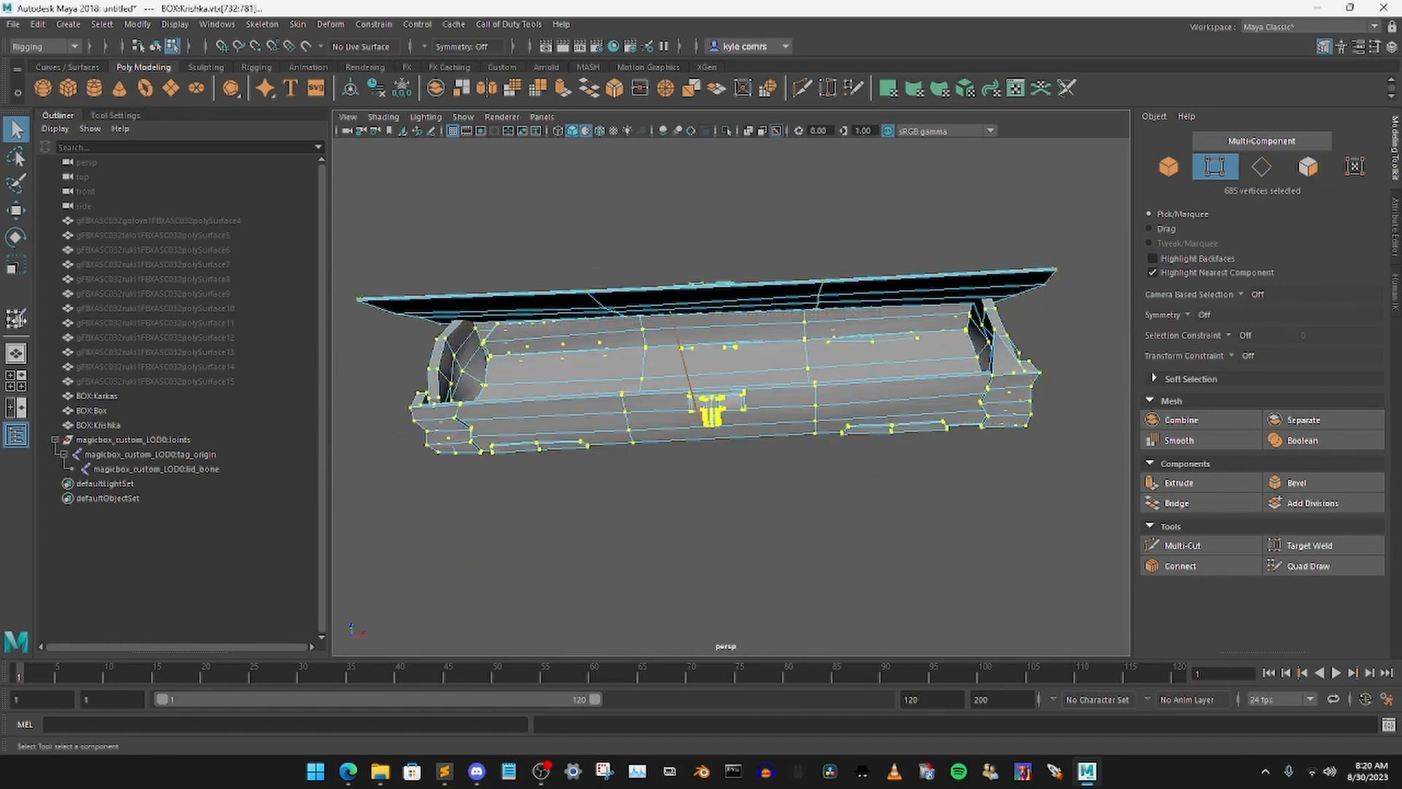
{"action": "left_click", "coordinate": [18, 319]}
{"action": "left_click", "coordinate": [117, 114]}
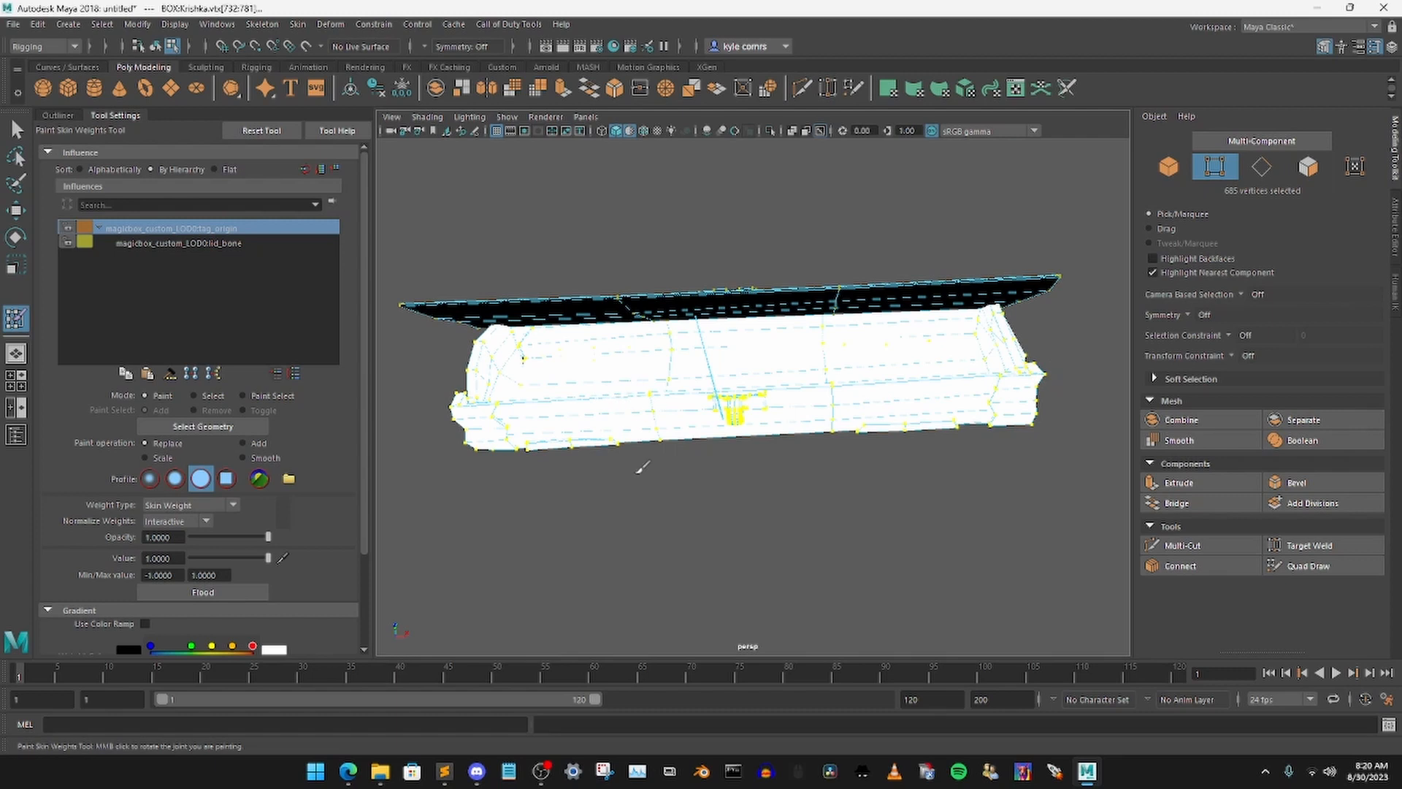
Rotate the lid_bone joint about X to swing the lid back down onto the box
{"action": "key", "text": "q"}
{"action": "left_click", "coordinate": [58, 115]}
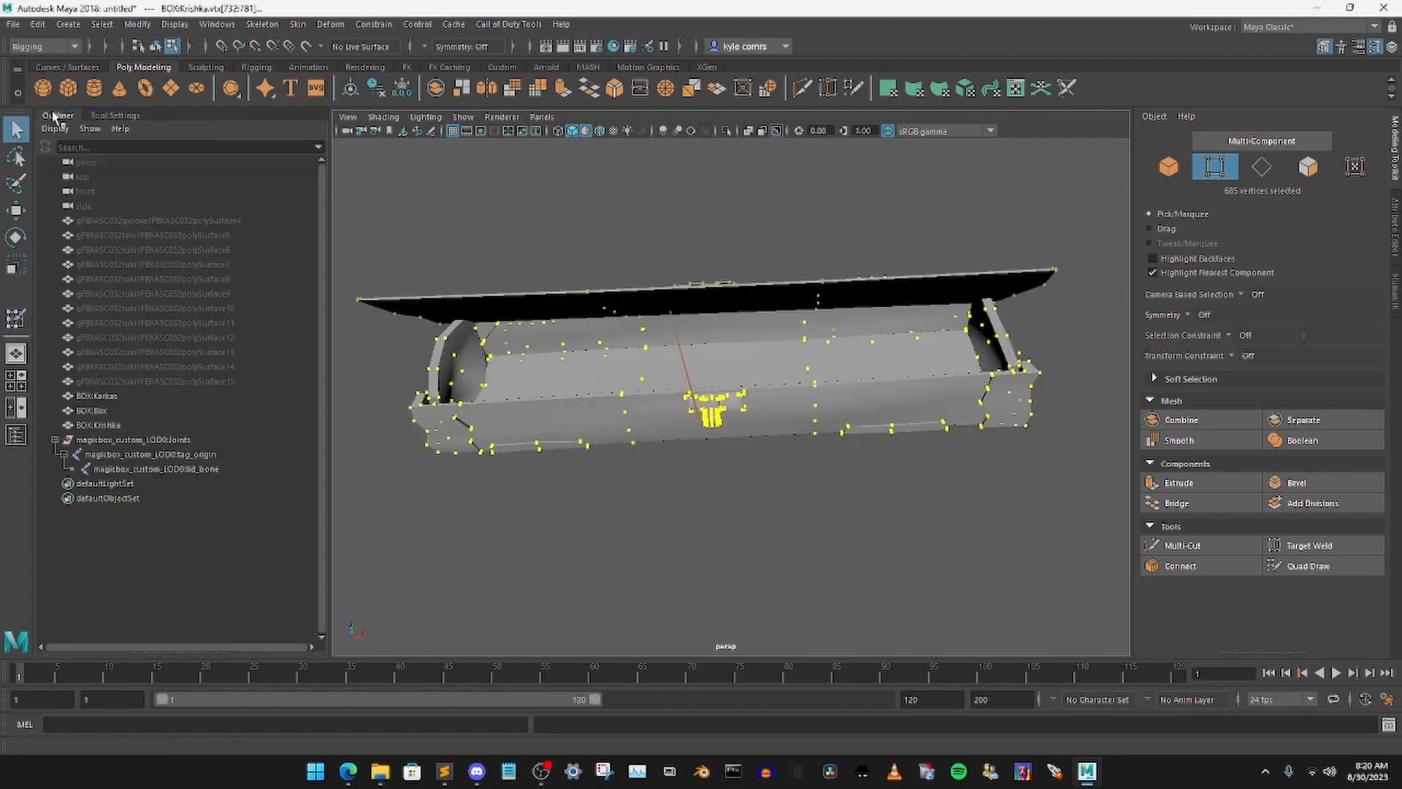
{"action": "left_click", "coordinate": [14, 238]}
{"action": "left_click", "coordinate": [182, 469]}
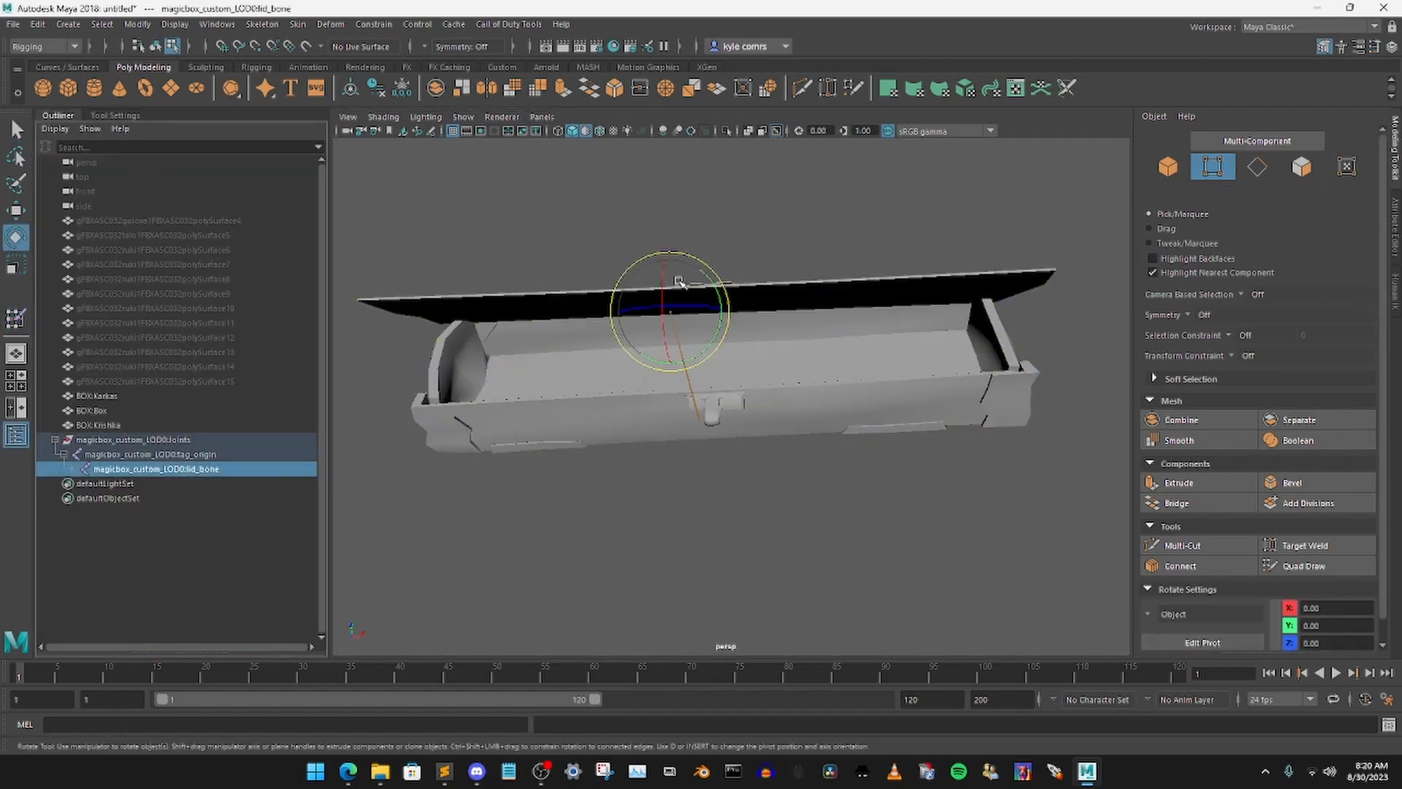
{"action": "left_click_drag", "start_coordinate": [662, 283], "coordinate": [738, 331]}
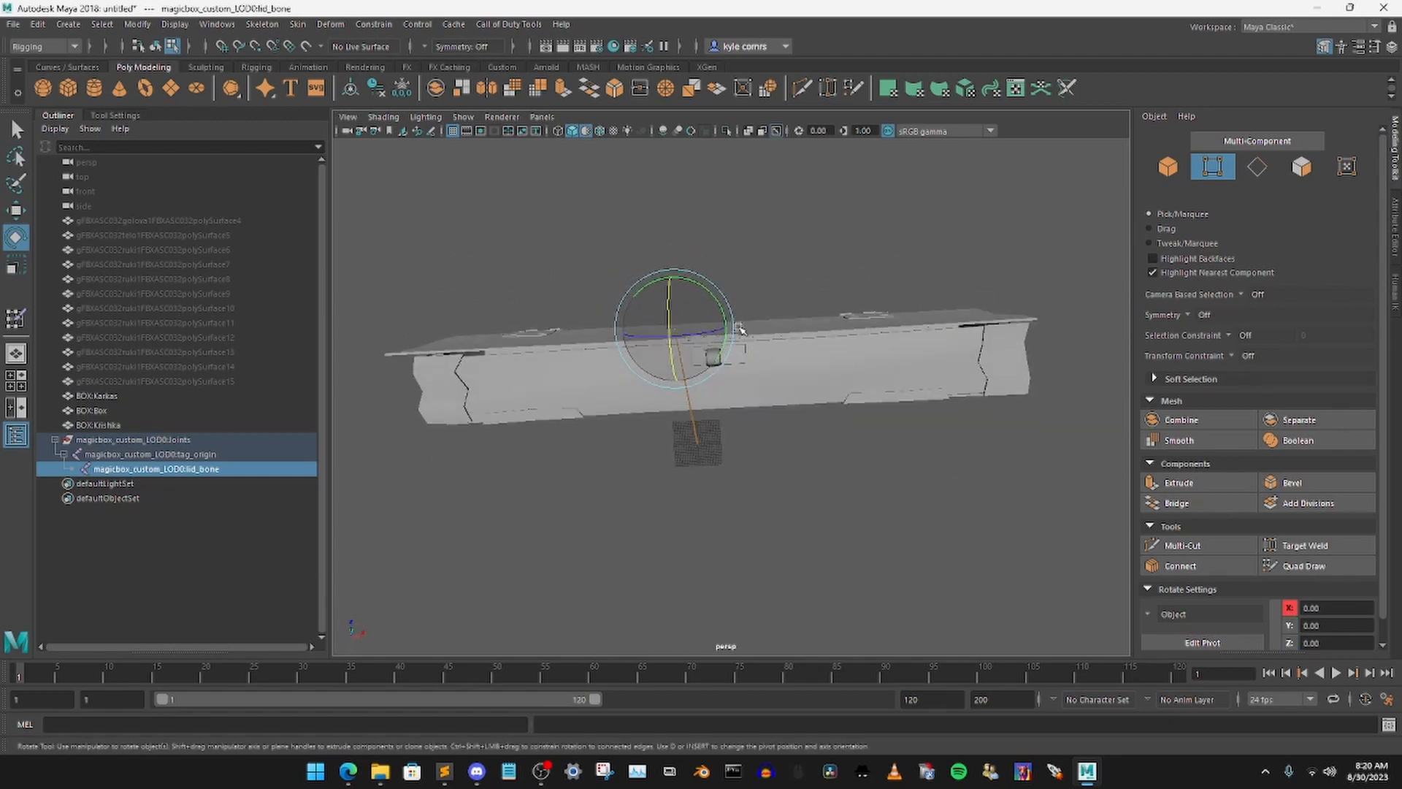
Move the lid_bone joint up along Y to lift the lid clear of the box body
{"action": "left_click", "coordinate": [634, 280]}
{"action": "key", "text": "w"}
{"action": "scroll", "coordinate": [735, 301], "scroll_direction": "down", "scroll_amount": 2}
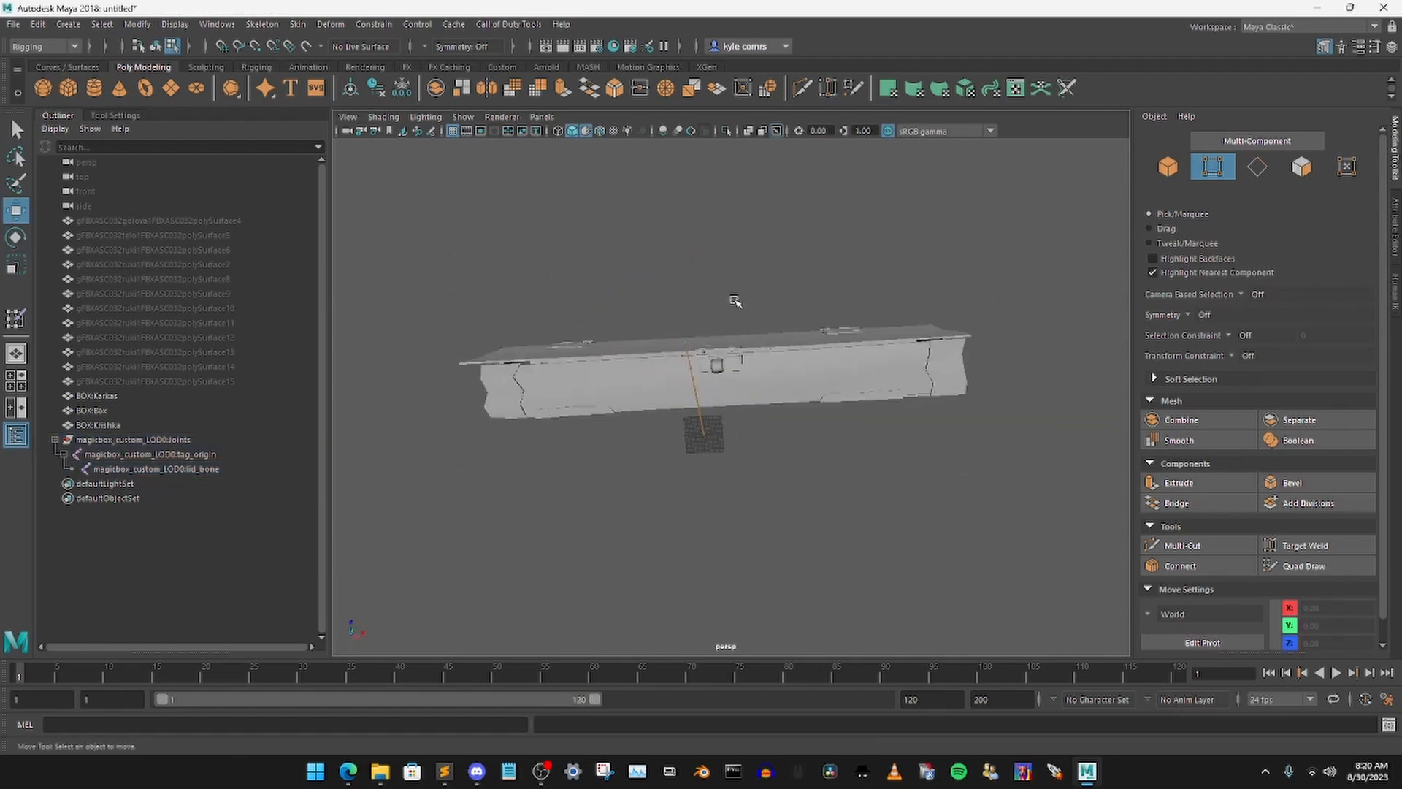
{"action": "middle_click_drag", "start_coordinate": [719, 290], "coordinate": [717, 322], "text": "alt"}
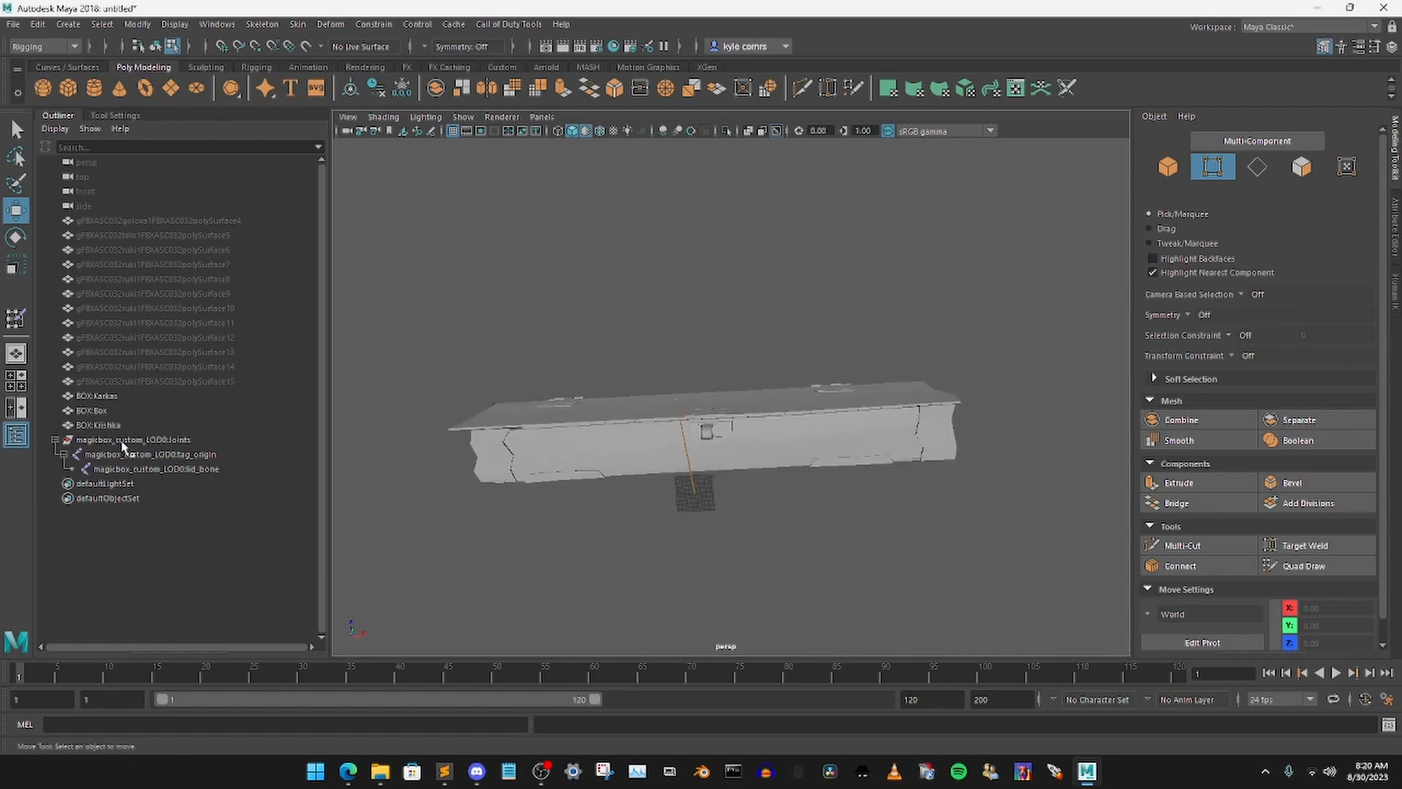
{"action": "left_click_drag", "start_coordinate": [705, 386], "coordinate": [523, 510], "text": "alt"}
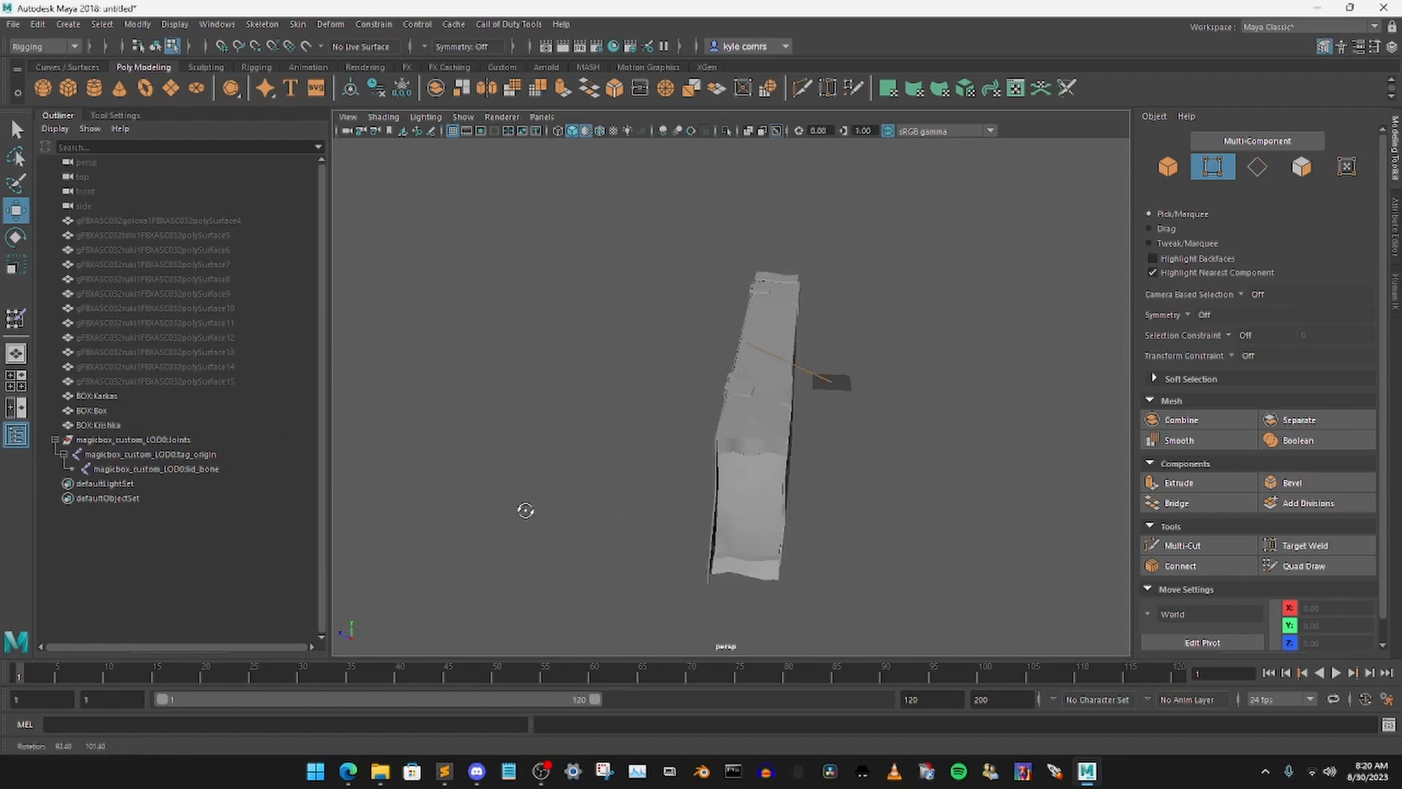
{"action": "left_click_drag", "start_coordinate": [715, 451], "coordinate": [735, 446], "text": "alt"}
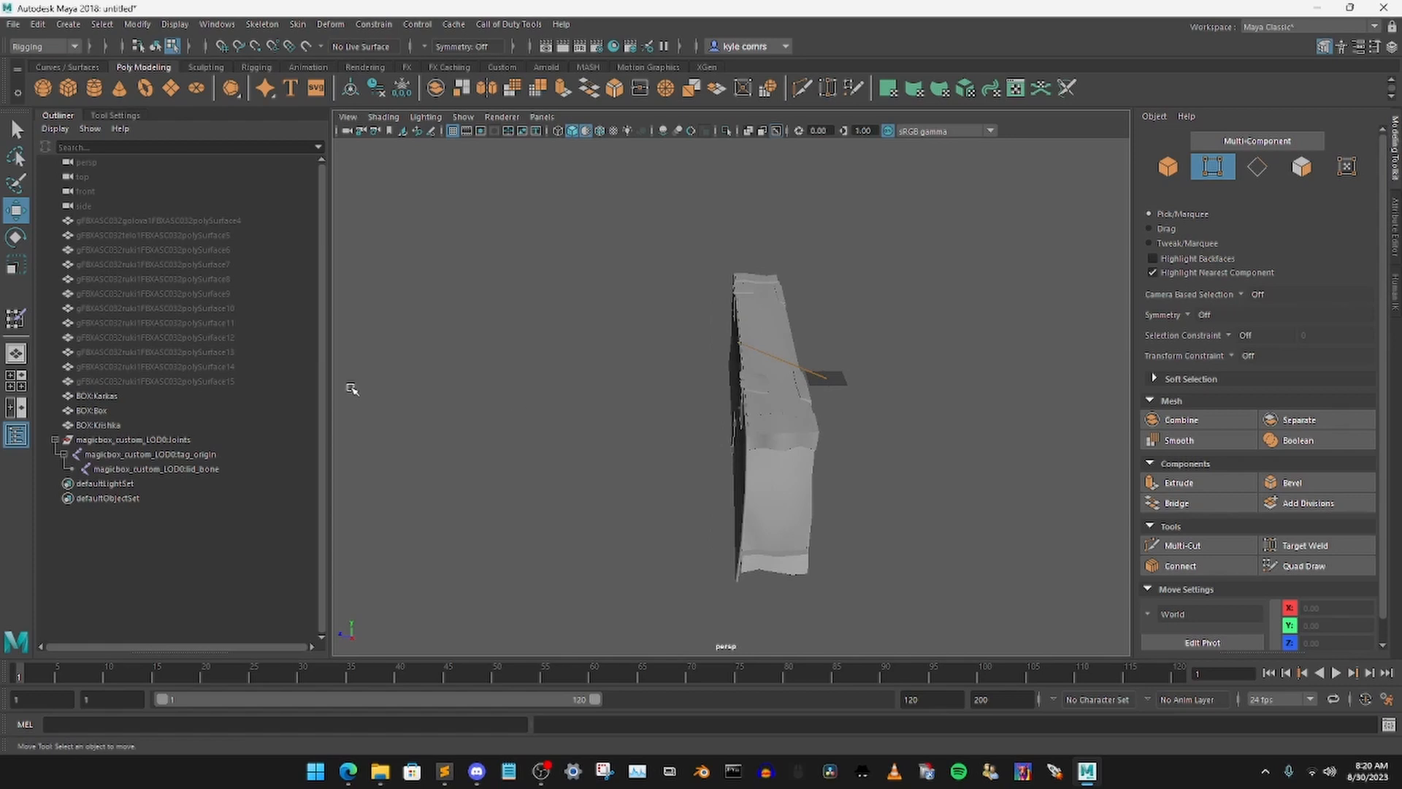
{"action": "left_click", "coordinate": [162, 470]}
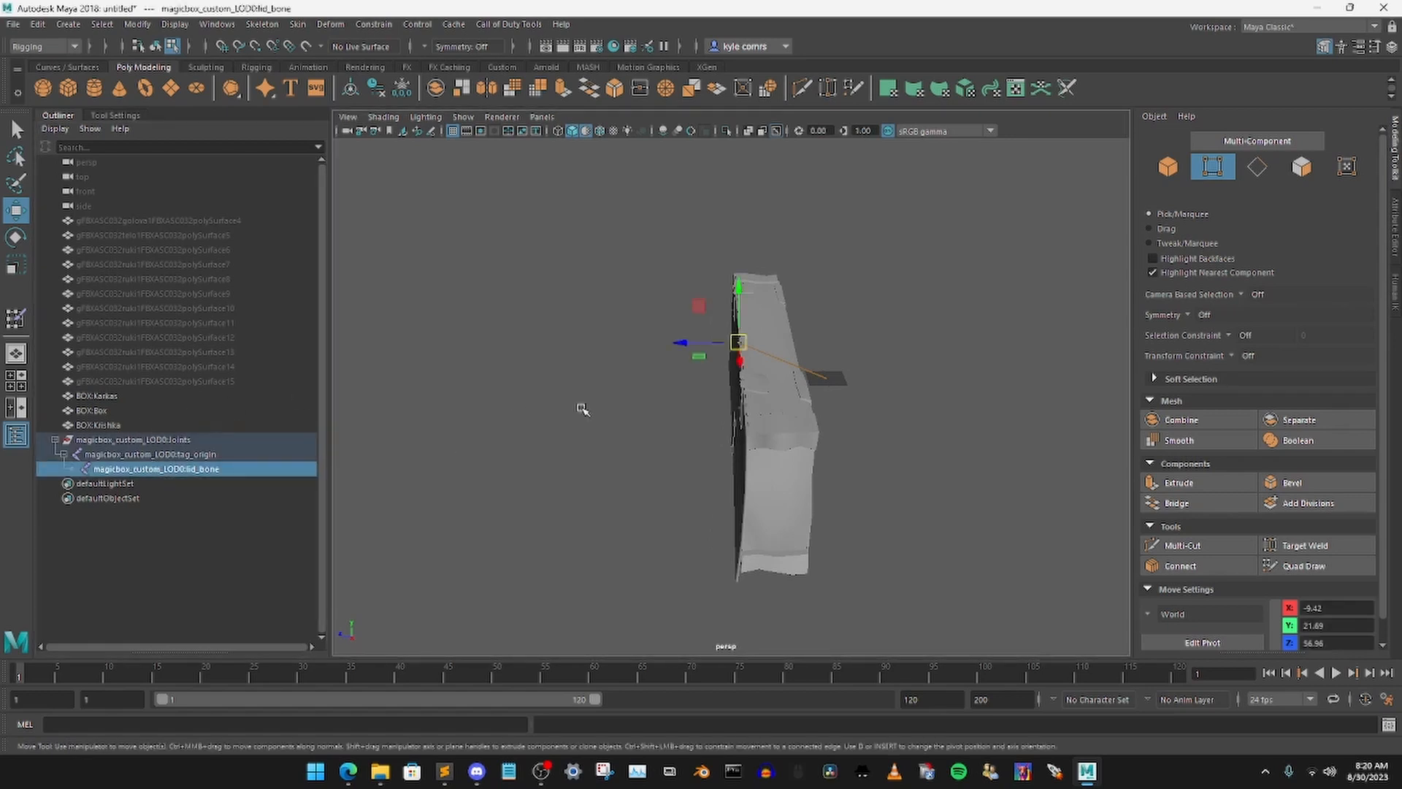
{"action": "left_click_drag", "start_coordinate": [648, 340], "coordinate": [726, 188], "text": "alt"}
{"action": "left_click_drag", "start_coordinate": [877, 265], "coordinate": [737, 379], "text": "alt"}
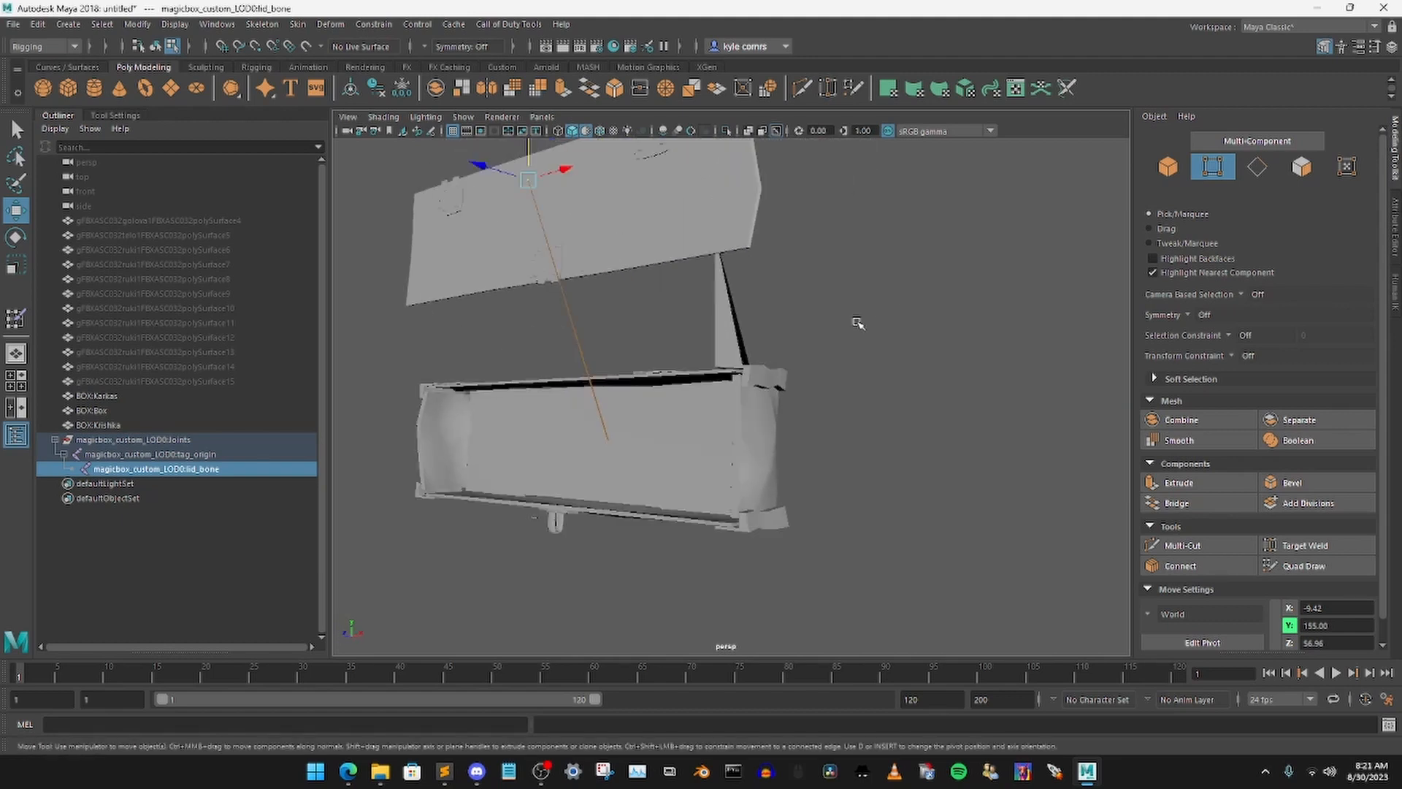
Restore the body face selection on the three box meshes and add the remaining missed faces around the stretched end corner
{"action": "left_click", "coordinate": [157, 398]}
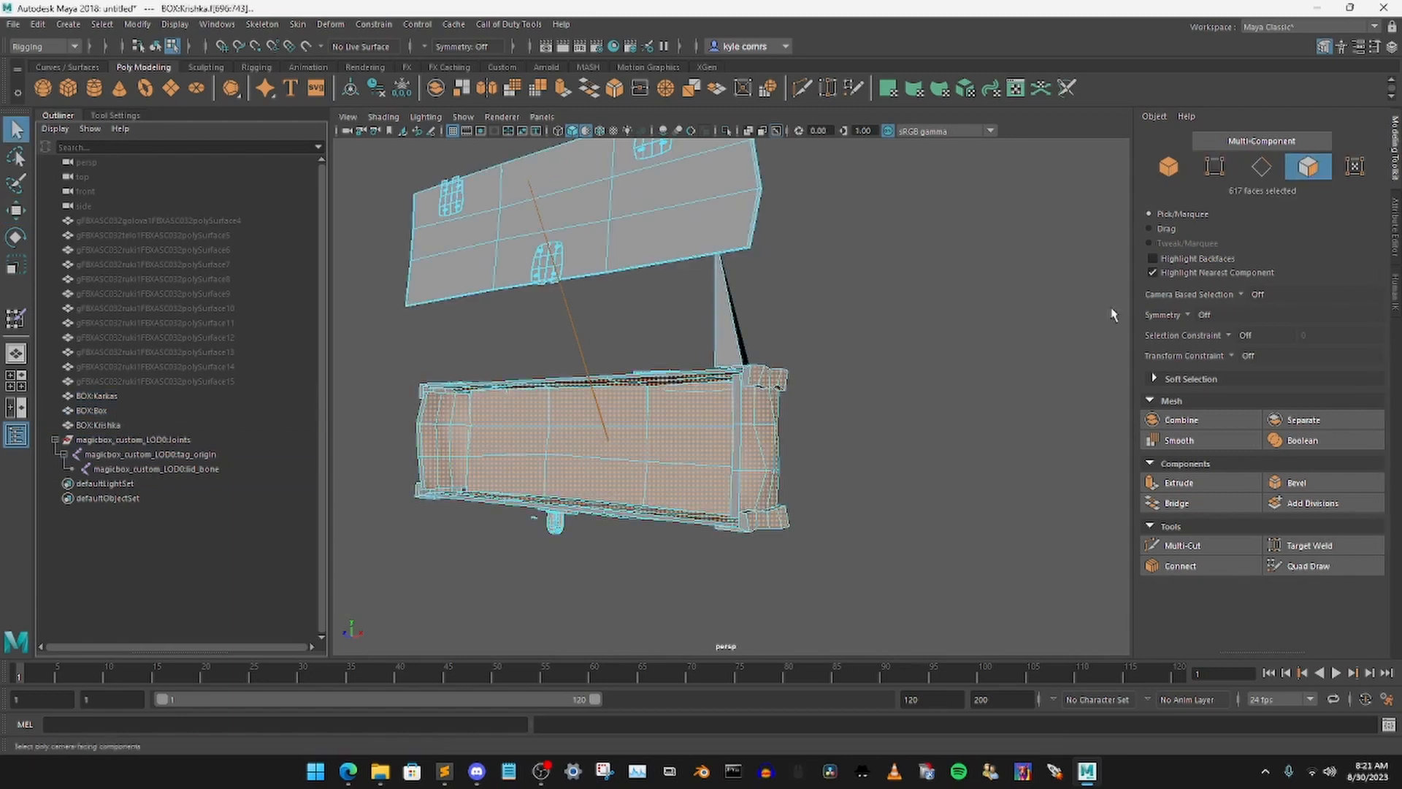
{"action": "scroll", "coordinate": [708, 451], "scroll_direction": "up", "scroll_amount": 4}
{"action": "left_click_drag", "start_coordinate": [756, 439], "coordinate": [723, 348], "text": "alt"}
{"action": "left_click", "coordinate": [659, 406], "text": "shift"}
{"action": "left_click", "coordinate": [666, 407], "text": "shift"}
{"action": "left_click", "coordinate": [525, 319], "text": "shift"}
Convert the completed body face selection to vertices and flood the stretched corner along with them to tag_origin at 1.0
{"action": "left_click_drag", "start_coordinate": [839, 350], "coordinate": [788, 322], "text": "alt"}
{"action": "right_click_drag", "start_coordinate": [788, 321], "coordinate": [720, 331], "text": "ctrl"}
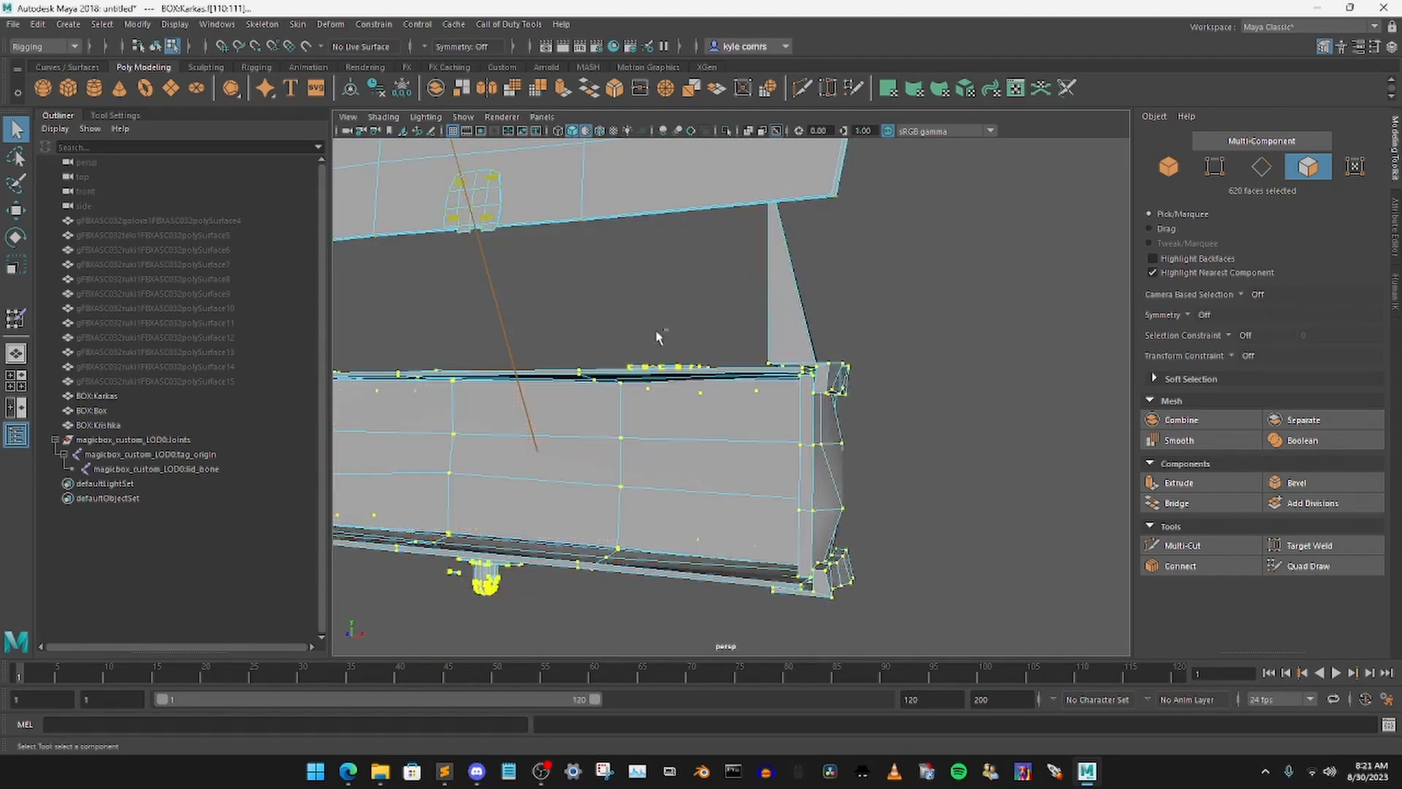
{"action": "left_click", "coordinate": [16, 319]}
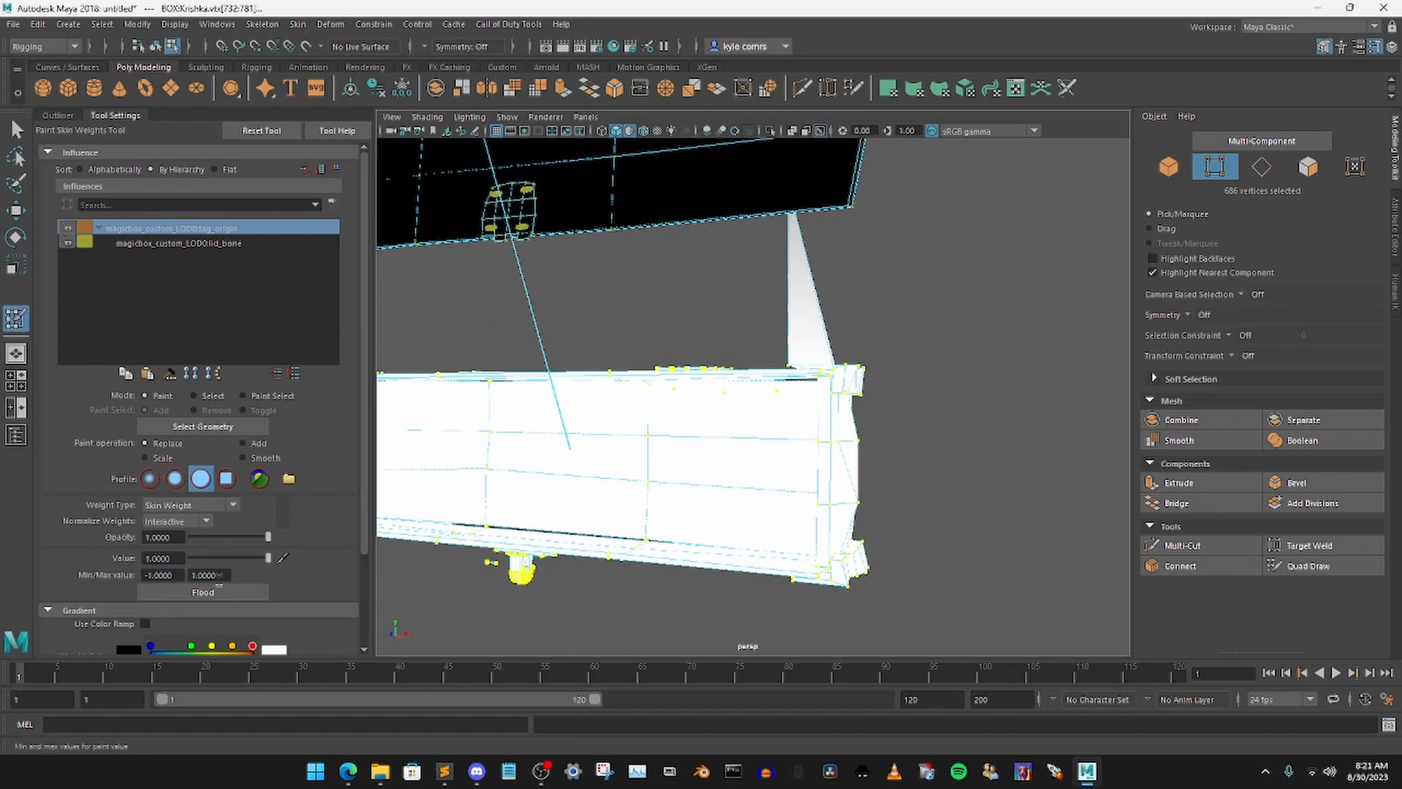
{"action": "left_click", "coordinate": [207, 593]}
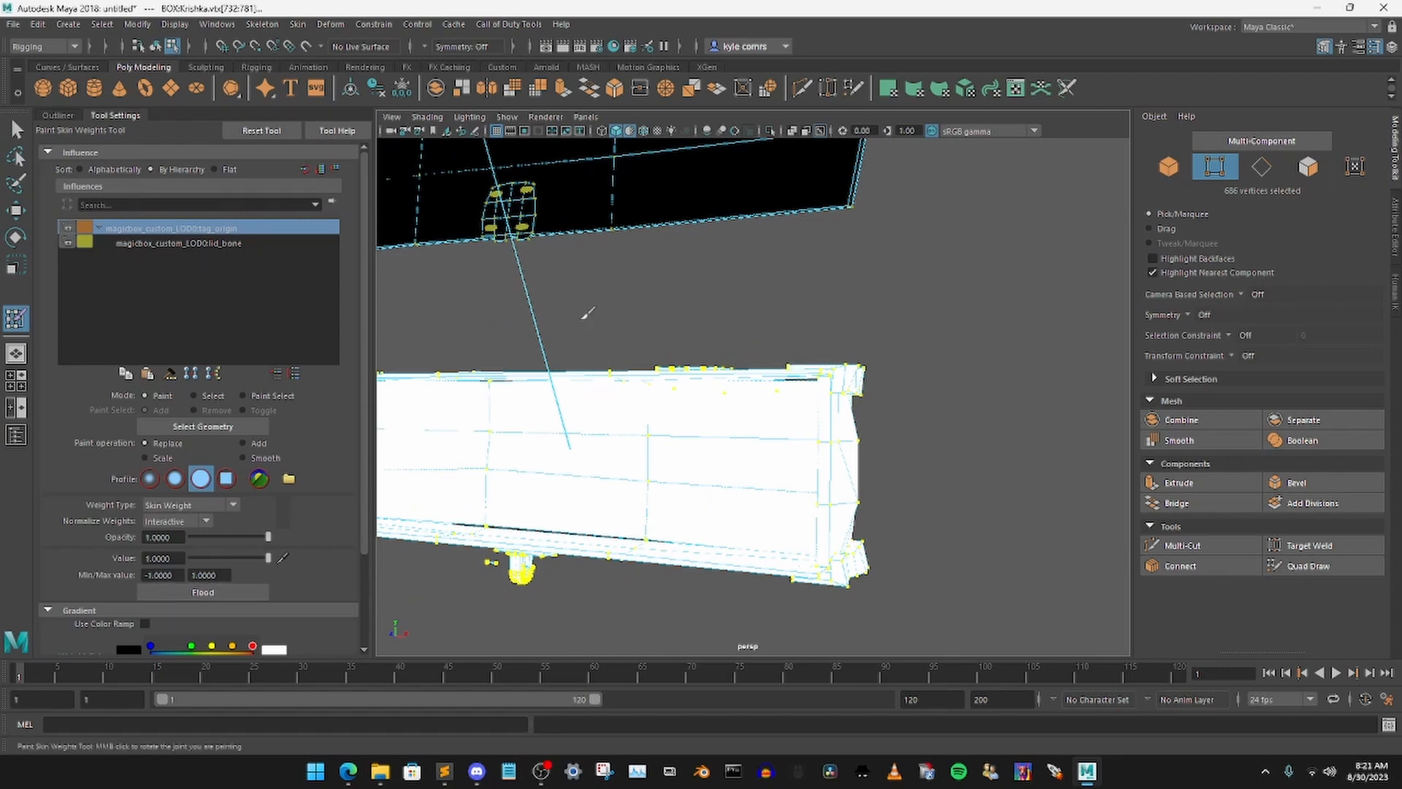
Return to object selection and raise the lid_bone joint farther along Y to about 255
{"action": "key", "text": "q"}
{"action": "left_click", "coordinate": [16, 435]}
{"action": "left_click", "coordinate": [16, 211]}
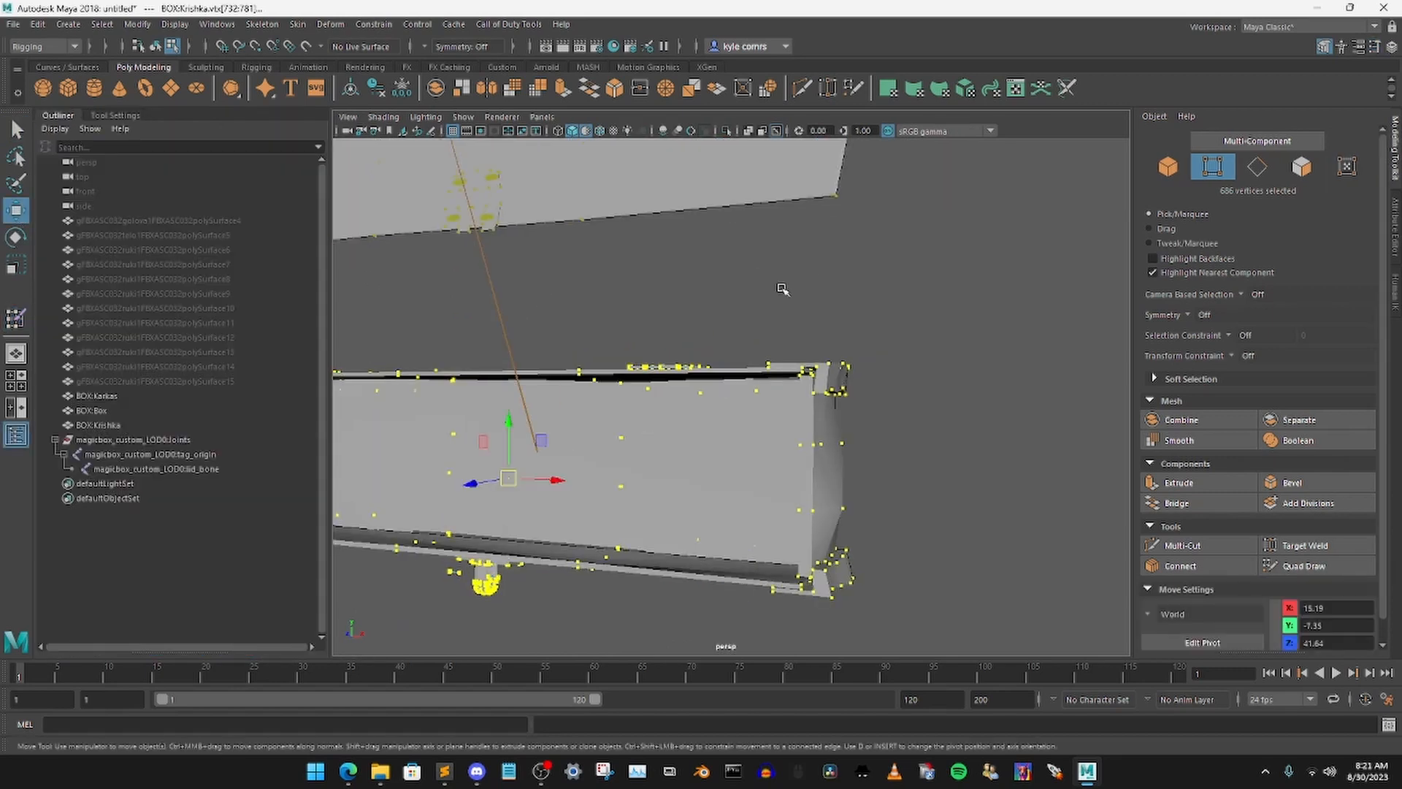
{"action": "left_click", "coordinate": [1168, 167]}
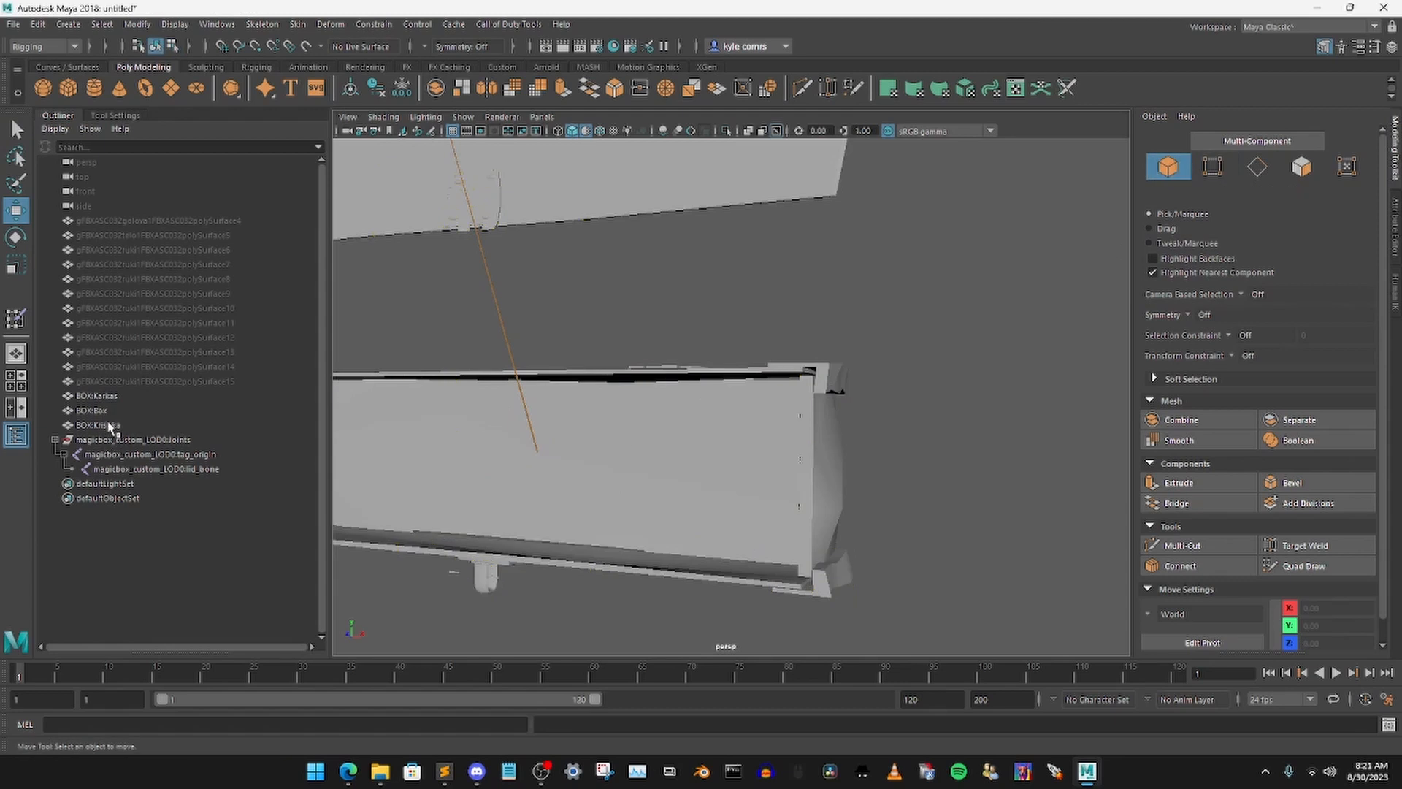
{"action": "left_click", "coordinate": [156, 470]}
{"action": "key", "text": "f"}
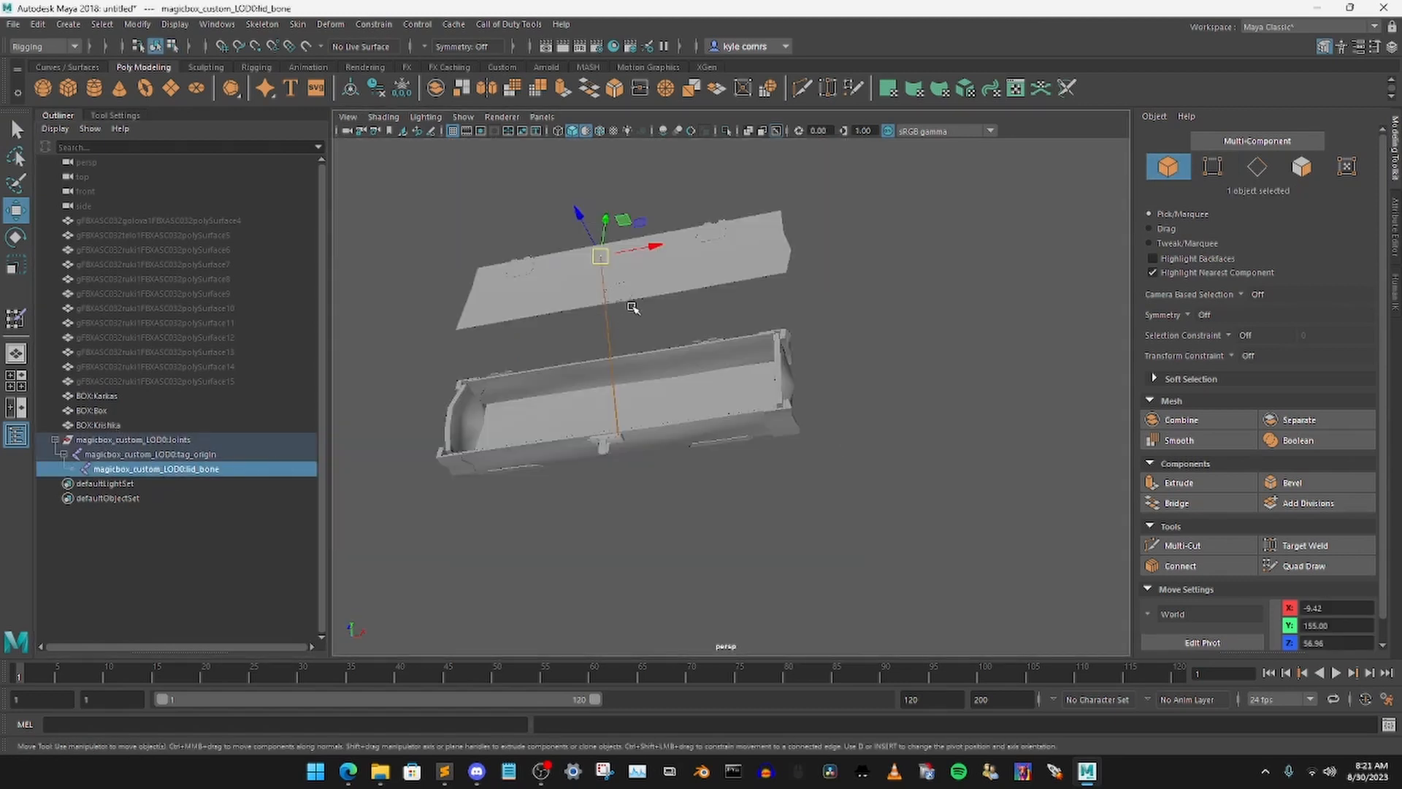
{"action": "left_click_drag", "start_coordinate": [608, 232], "coordinate": [619, 173]}
Inspect the gap between lid and box and lower the lid_bone joint slightly along Y
{"action": "scroll", "coordinate": [704, 312], "scroll_direction": "up", "scroll_amount": 4}
{"action": "middle_click_drag", "start_coordinate": [705, 312], "coordinate": [715, 457], "text": "alt"}
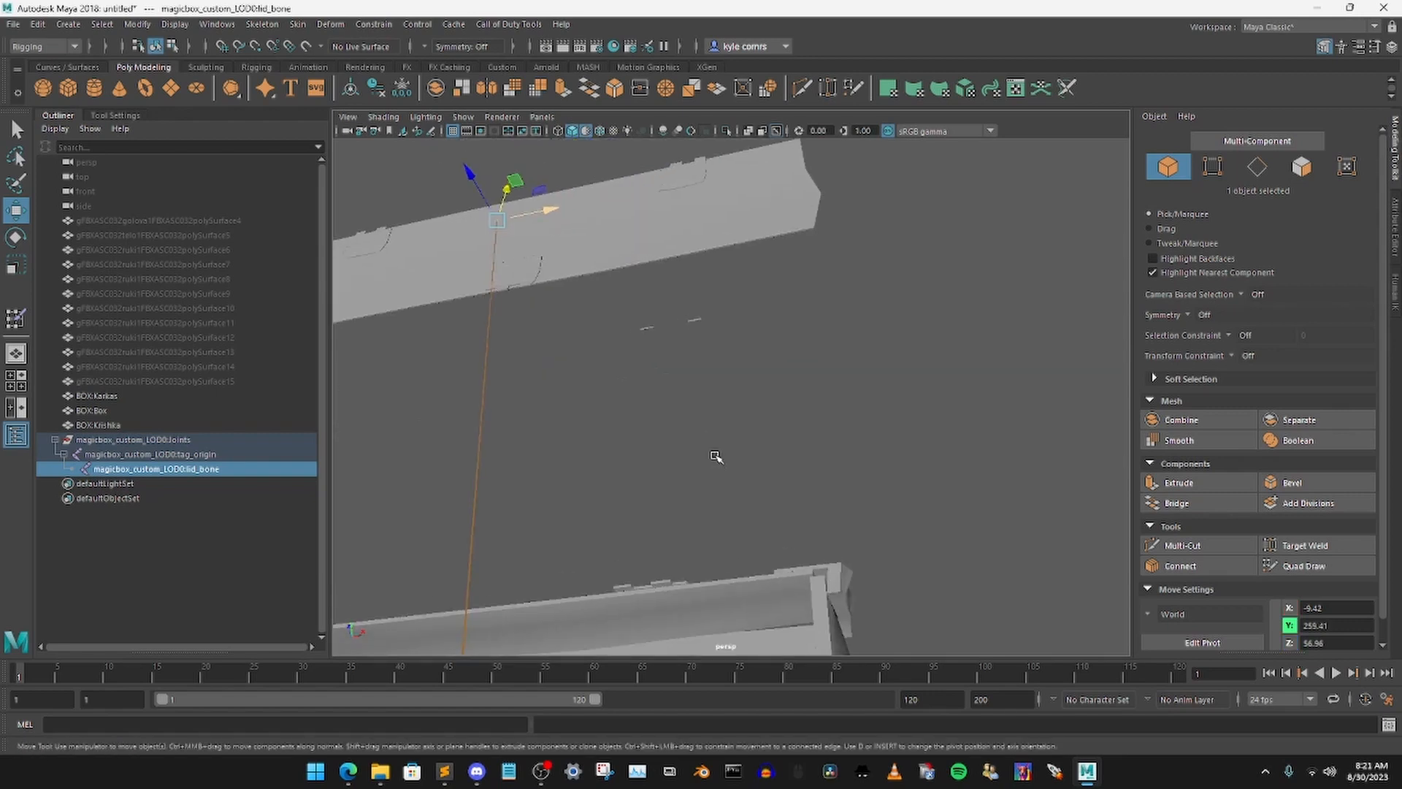
{"action": "middle_click_drag", "start_coordinate": [719, 390], "coordinate": [971, 381], "text": "alt"}
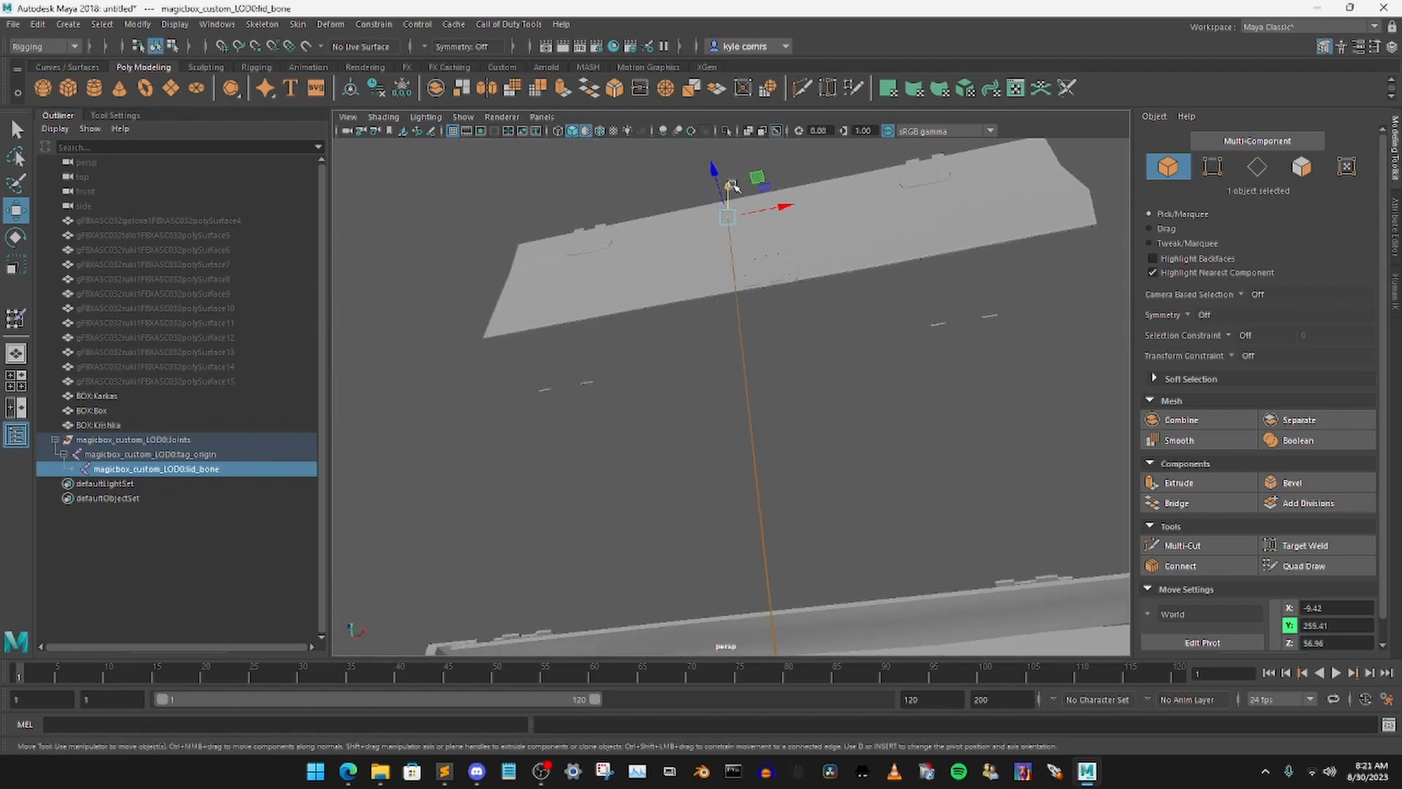
{"action": "mouse_move", "coordinate": [728, 188]}
{"action": "left_mouse_down"}
{"action": "mouse_move", "coordinate": [723, 289]}
{"action": "mouse_move", "coordinate": [725, 213]}
{"action": "left_mouse_up"}
{"action": "scroll", "coordinate": [730, 401], "scroll_direction": "down", "scroll_amount": 3}
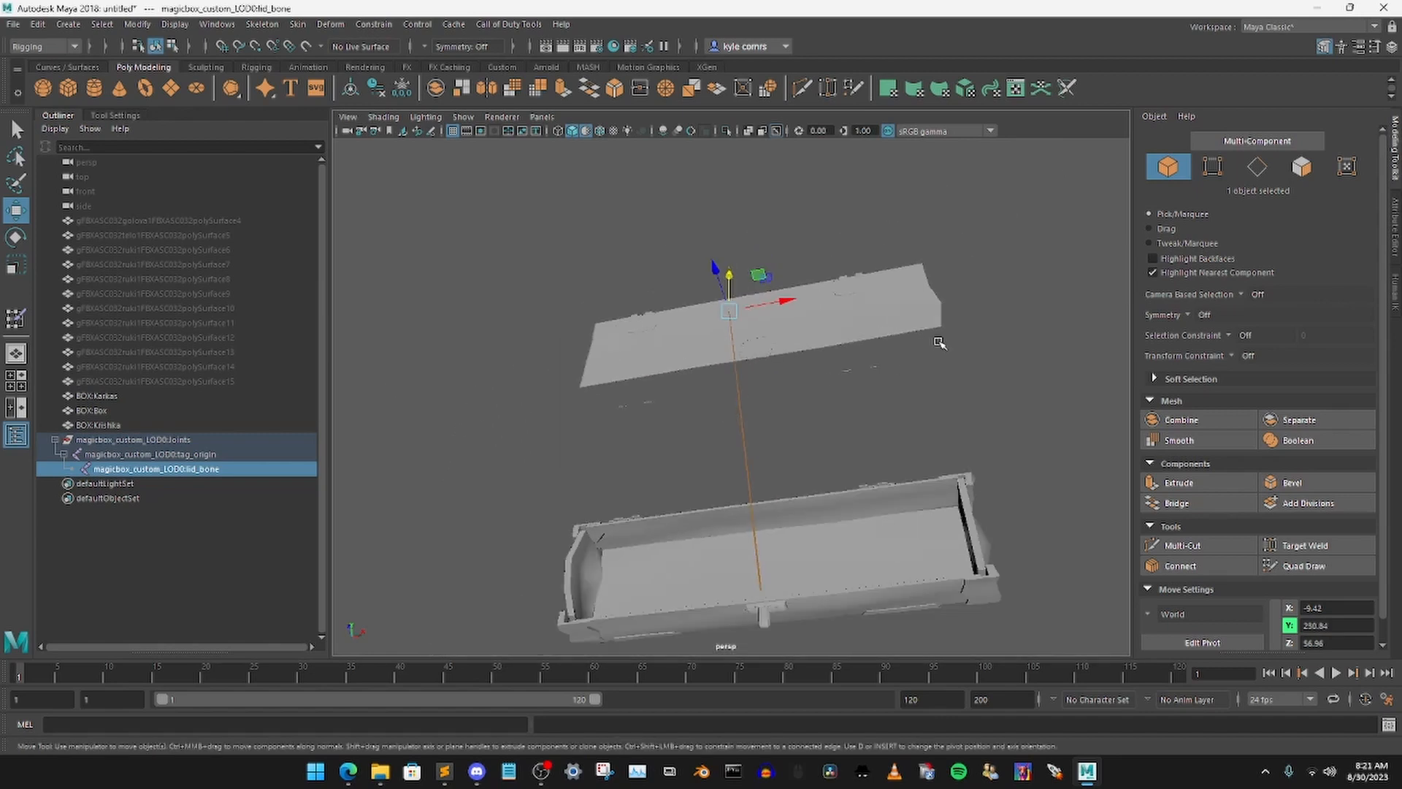
Select the Krishka mesh and select all its faces, including the small detached strips below the lid
{"action": "left_click", "coordinate": [134, 400]}
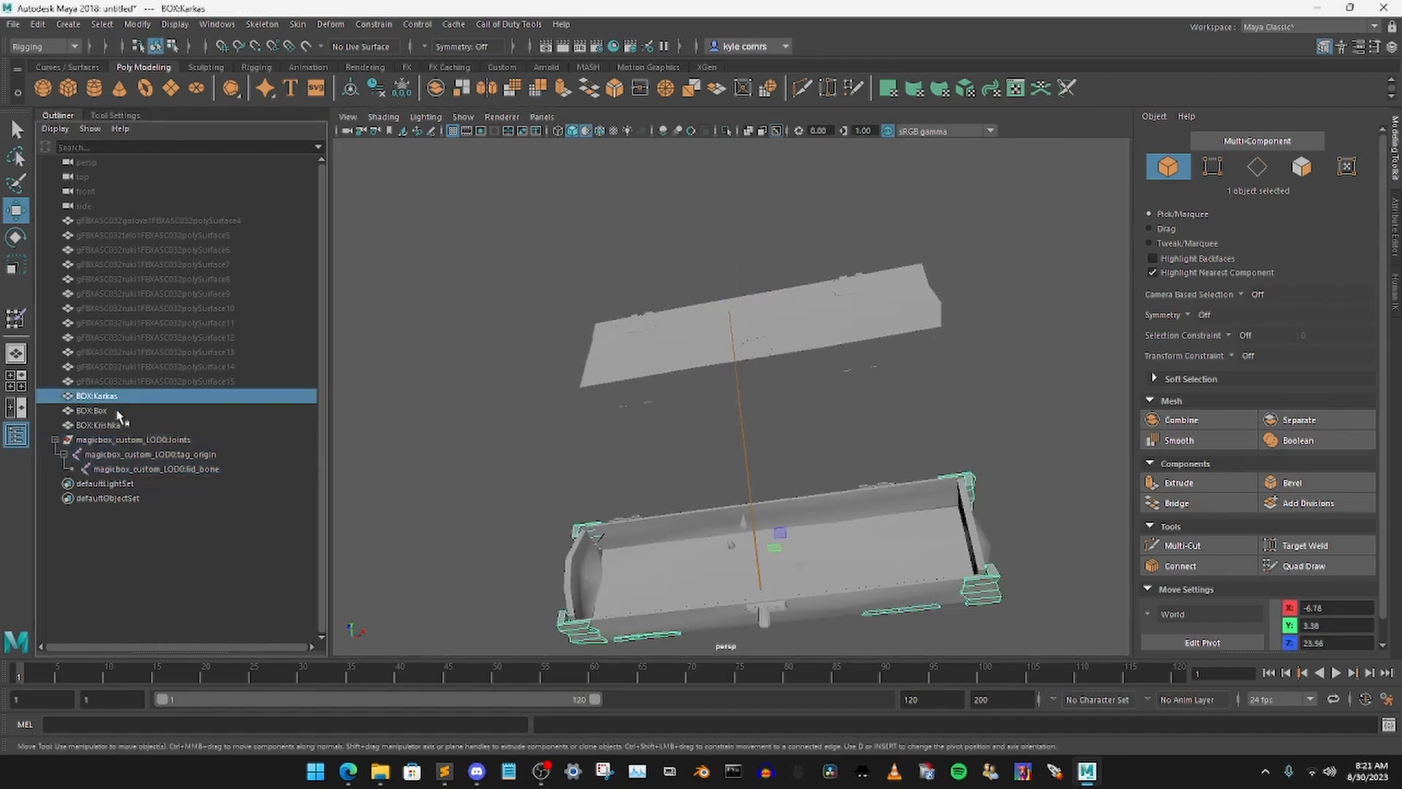
{"action": "left_click", "coordinate": [122, 411]}
{"action": "left_click", "coordinate": [119, 425]}
{"action": "left_click", "coordinate": [111, 410]}
{"action": "left_click", "coordinate": [113, 426]}
{"action": "key", "text": "F11"}
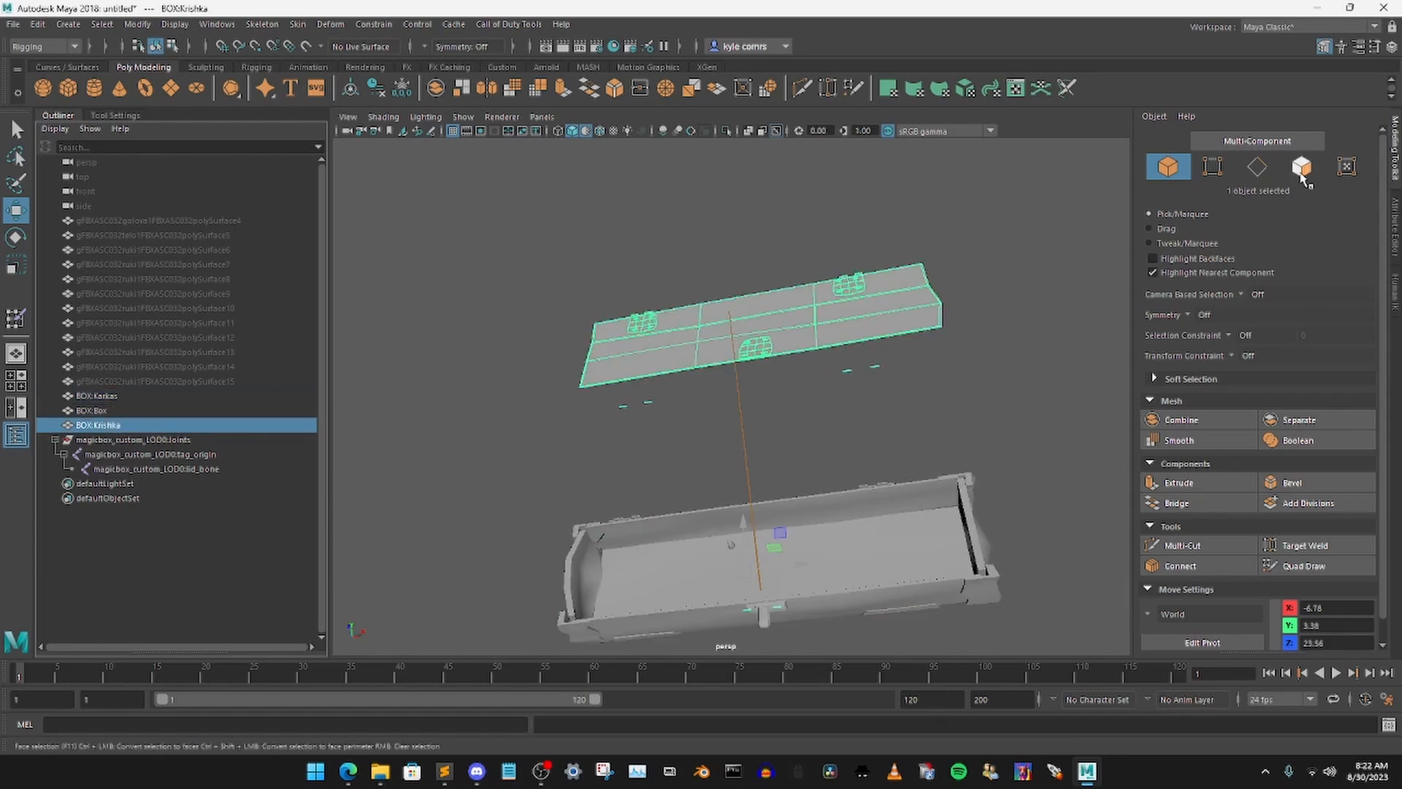
{"action": "scroll", "coordinate": [579, 287], "scroll_direction": "up", "scroll_amount": 3}
{"action": "left_click_drag", "start_coordinate": [531, 268], "coordinate": [1107, 438]}
{"action": "left_click_drag", "start_coordinate": [946, 401], "coordinate": [975, 389], "text": "alt"}
{"action": "left_click_drag", "start_coordinate": [1067, 453], "coordinate": [431, 169]}
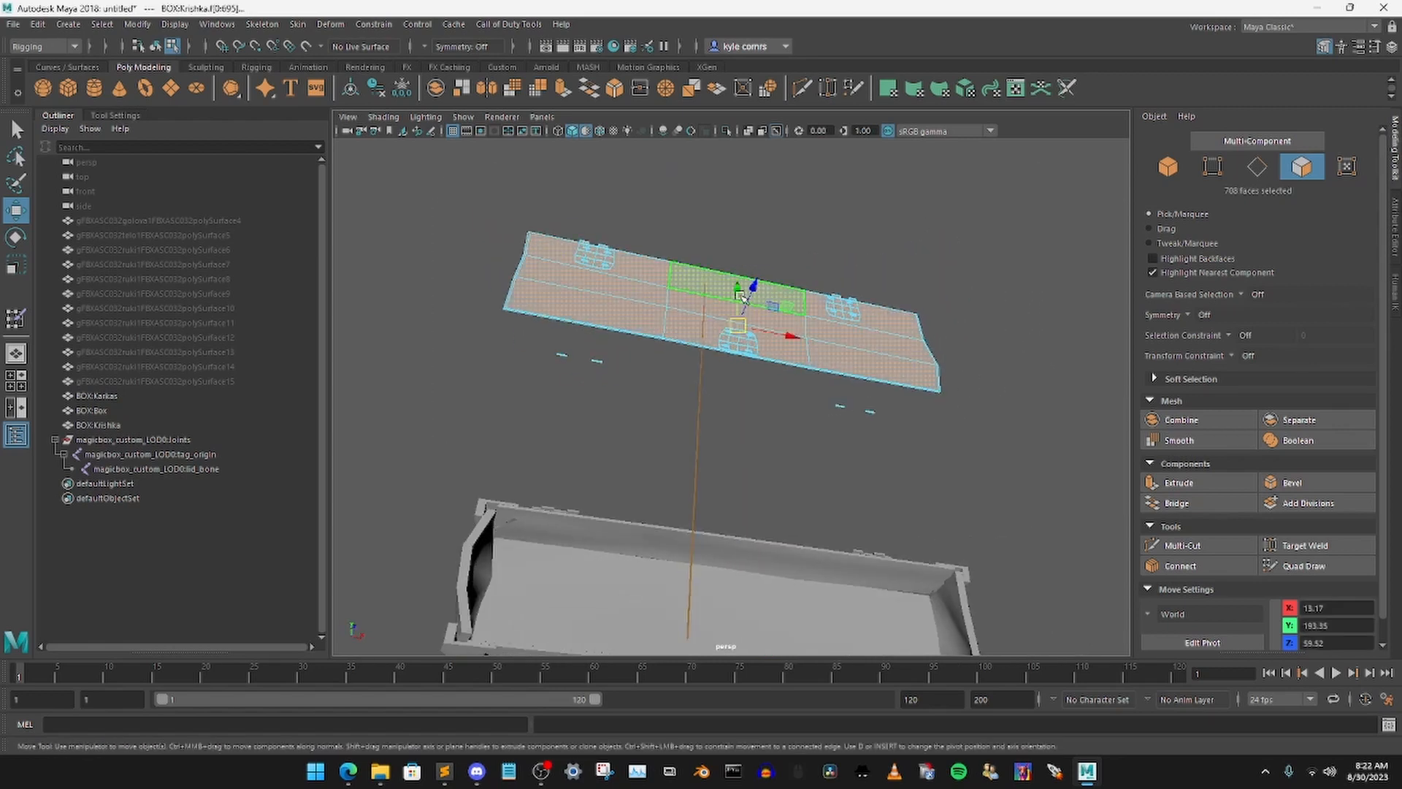
Convert the Krishka face selection to vertices and flood them with a weight of 1.0 for lid_bone
{"action": "scroll", "coordinate": [739, 295], "scroll_direction": "up", "scroll_amount": 6}
{"action": "middle_click_drag", "start_coordinate": [1000, 411], "coordinate": [806, 418], "text": "alt"}
{"action": "scroll", "coordinate": [832, 482], "scroll_direction": "up", "scroll_amount": 3}
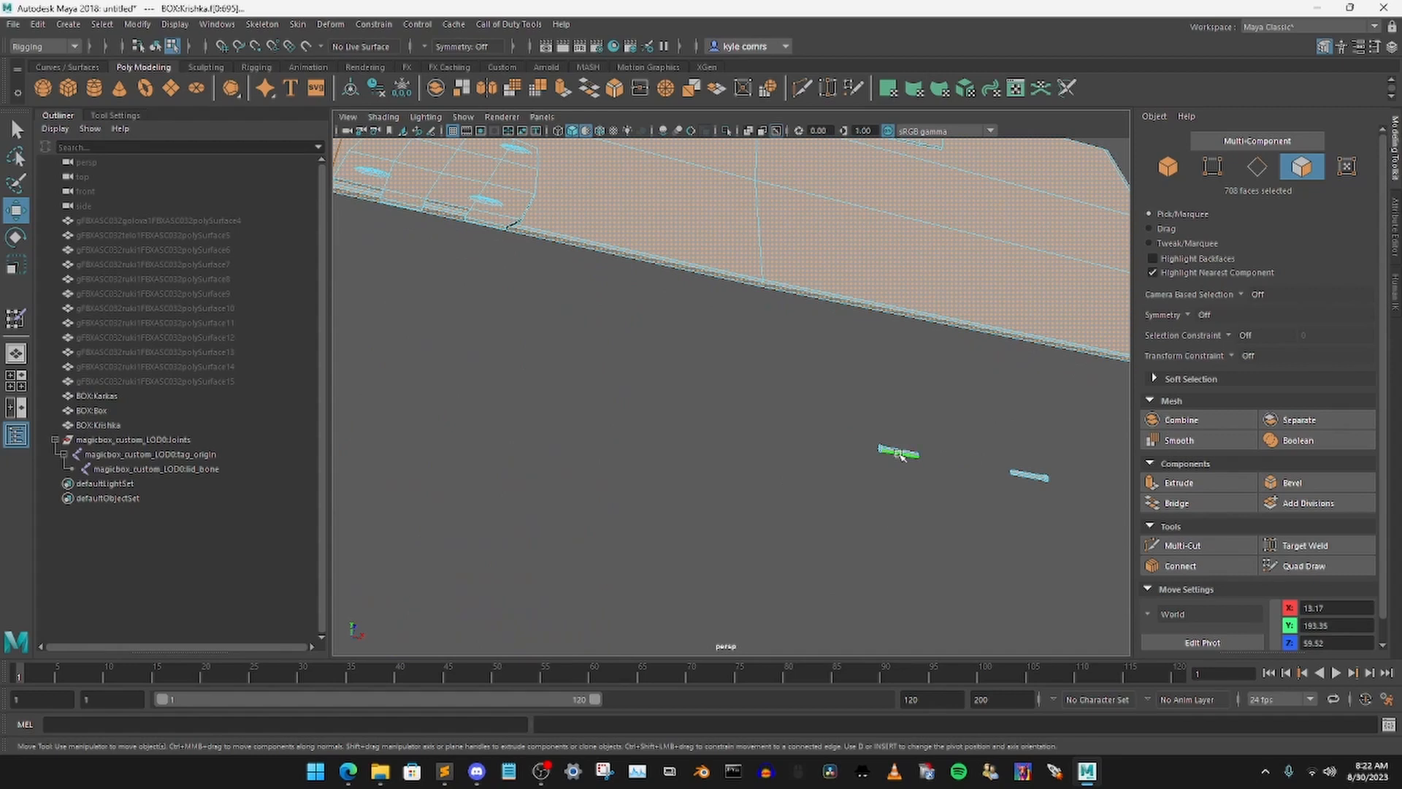
{"action": "scroll", "coordinate": [902, 456], "scroll_direction": "down", "scroll_amount": 8}
{"action": "key", "text": "q"}
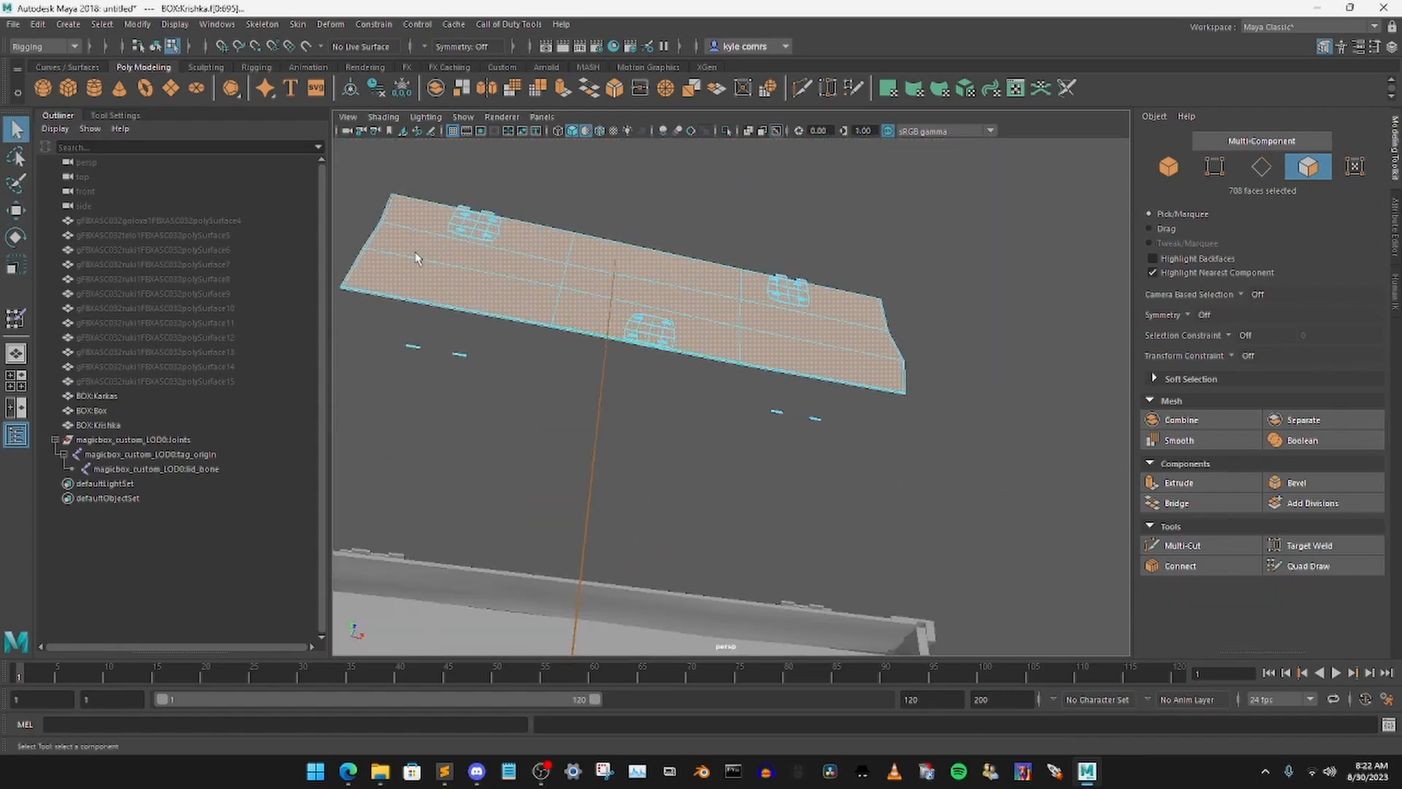
{"action": "scroll", "coordinate": [416, 257], "scroll_direction": "down", "scroll_amount": 3}
{"action": "right_click_drag", "start_coordinate": [710, 333], "coordinate": [571, 327], "text": "ctrl"}
{"action": "left_click", "coordinate": [15, 319]}
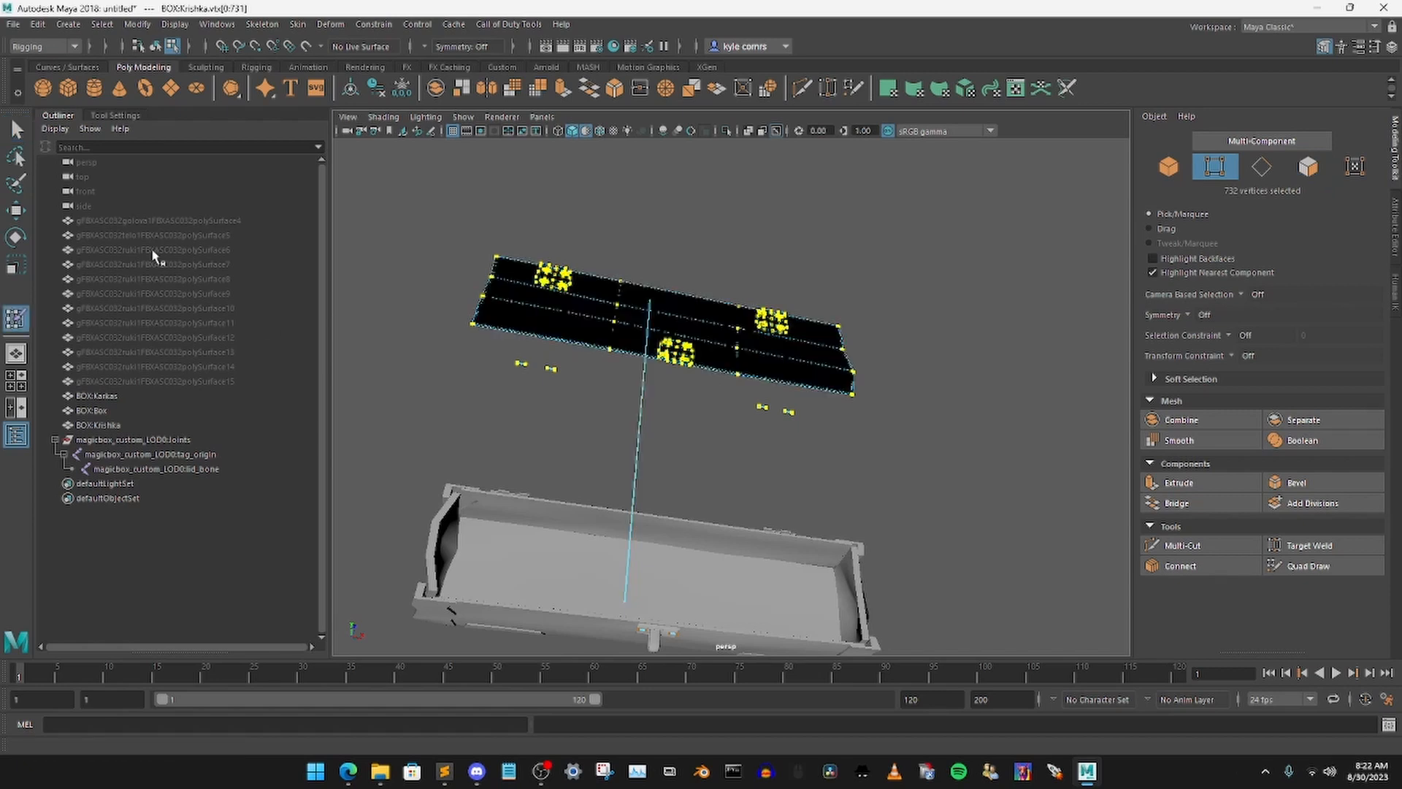
{"action": "left_click", "coordinate": [115, 115]}
{"action": "left_click", "coordinate": [174, 243]}
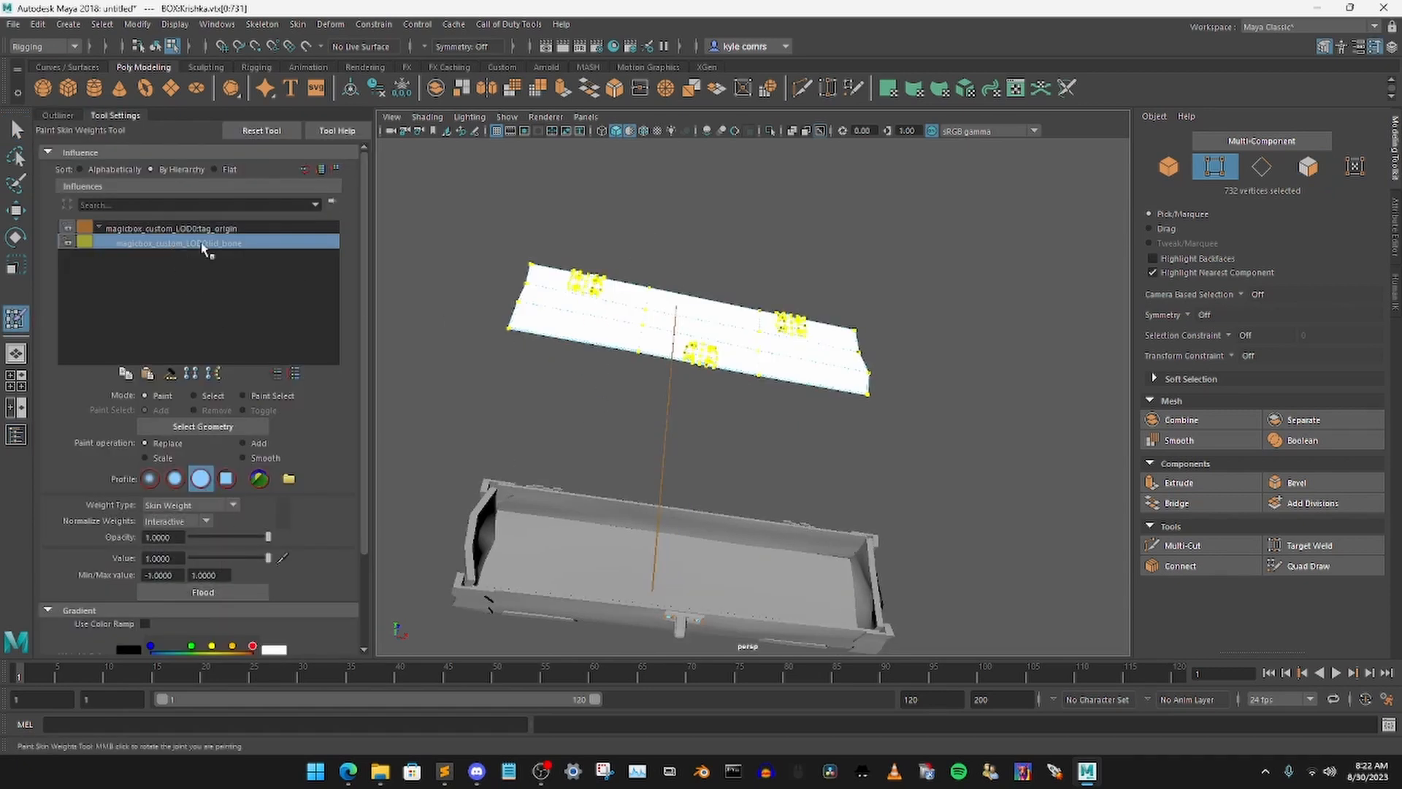
{"action": "key", "text": "q"}
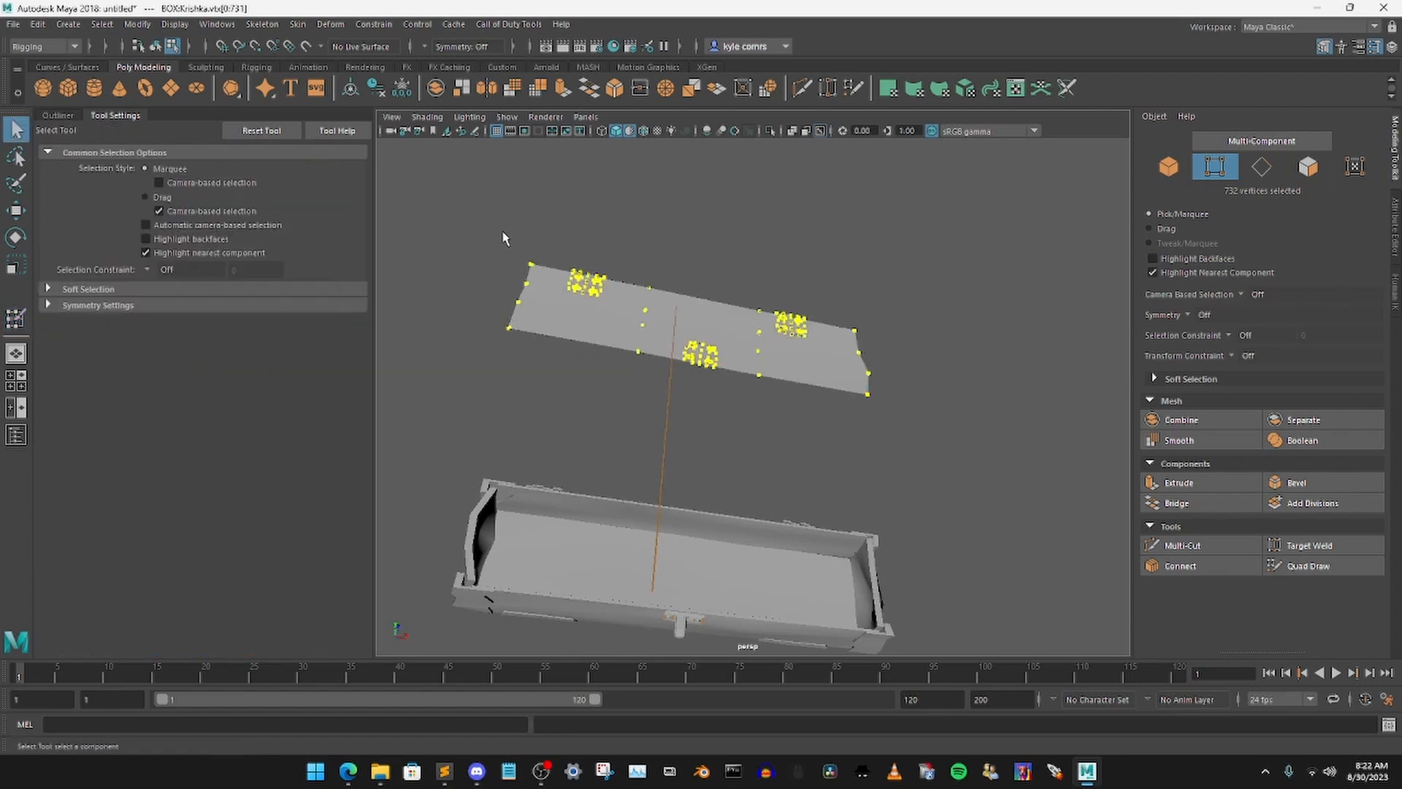
Return to object selection and lower the lid_bone joint along Y to about 26 so the lid closes onto the box
{"action": "left_click", "coordinate": [58, 115]}
{"action": "left_click", "coordinate": [1168, 166]}
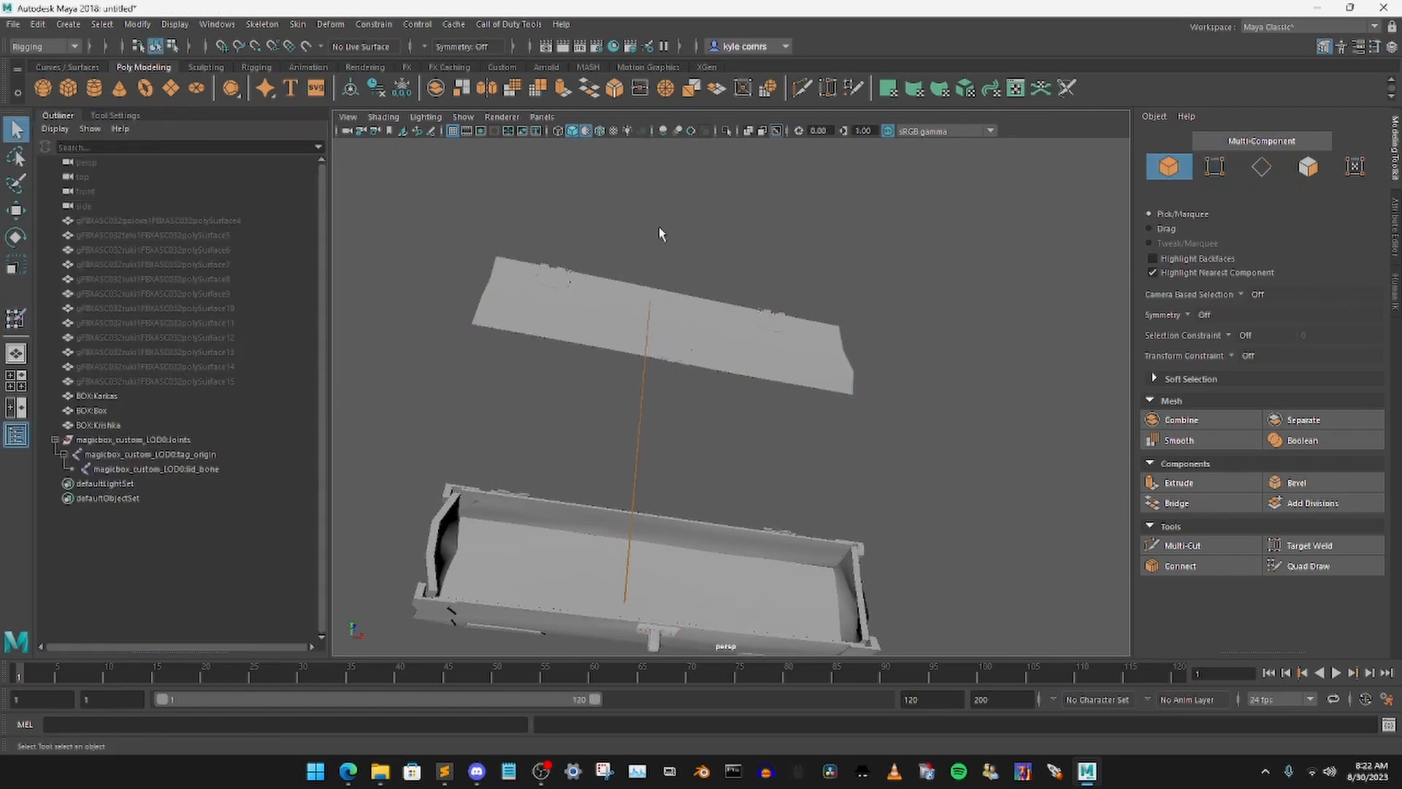
{"action": "left_click", "coordinate": [149, 469]}
{"action": "key", "text": "w"}
{"action": "left_click_drag", "start_coordinate": [636, 365], "coordinate": [803, 380], "text": "alt"}
{"action": "left_click_drag", "start_coordinate": [737, 219], "coordinate": [654, 510]}
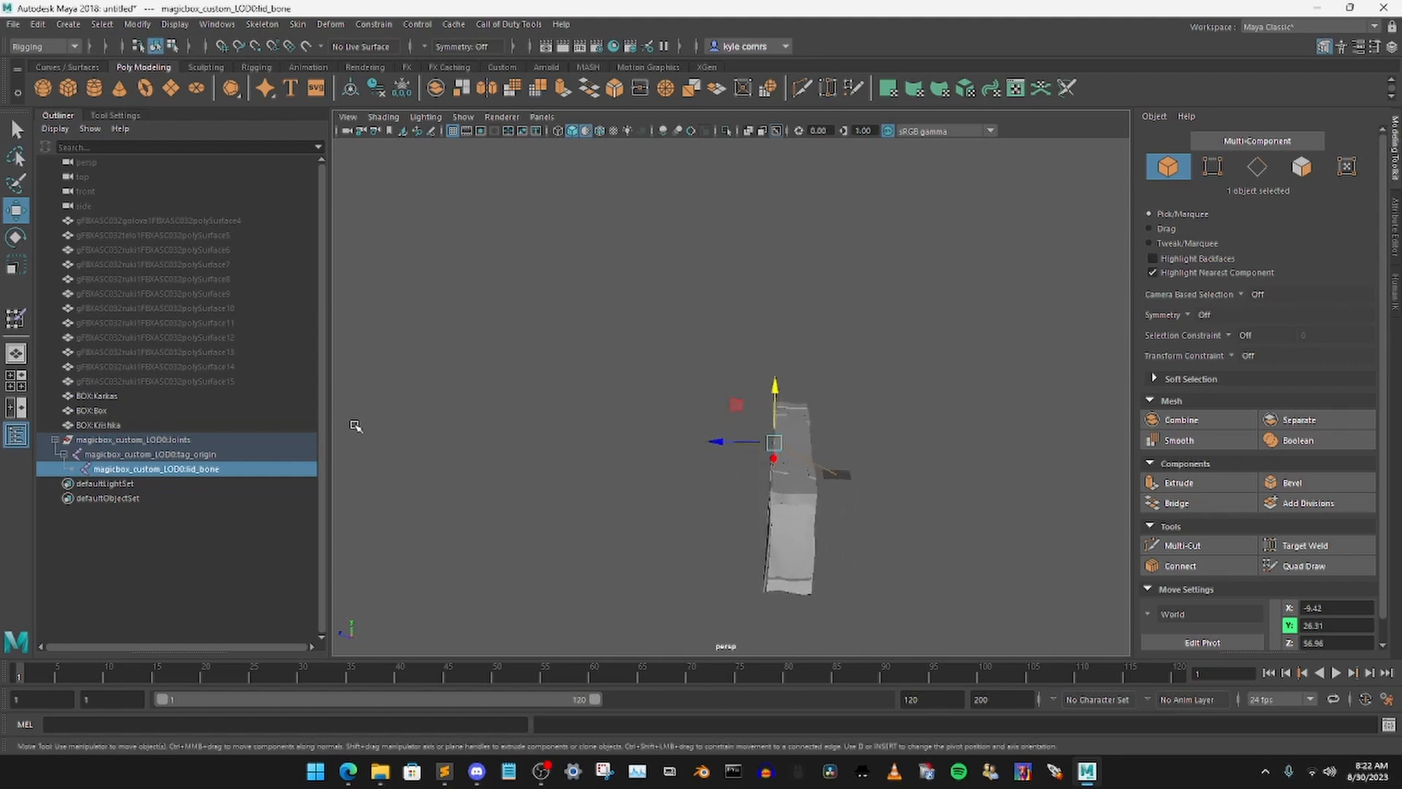
{"action": "left_click_drag", "start_coordinate": [420, 437], "coordinate": [545, 448], "text": "alt"}
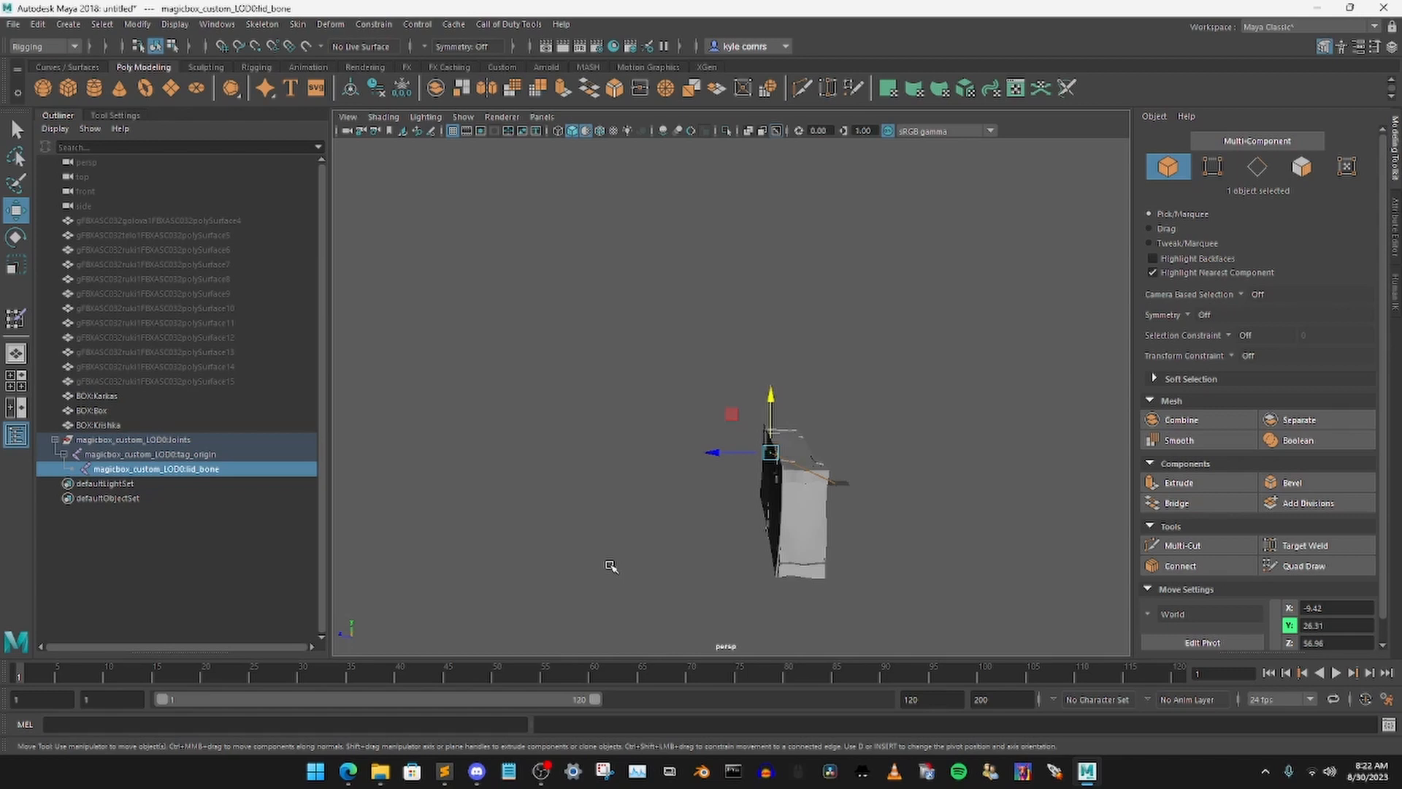
Set the playback speed to 60 fps and extend the playback range to frame 500
{"action": "left_click", "coordinate": [1277, 700]}
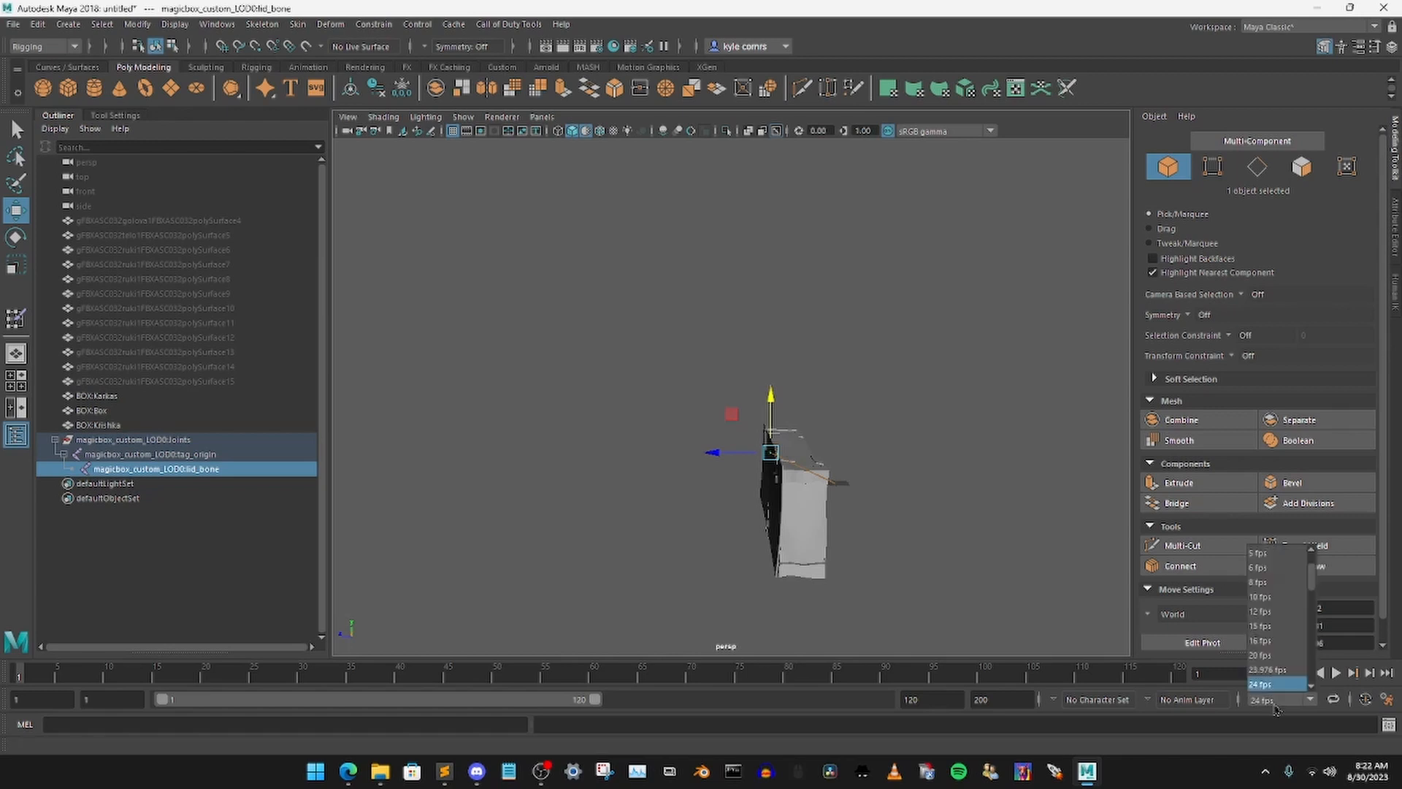
{"action": "scroll", "coordinate": [1267, 624], "scroll_direction": "down", "scroll_amount": 2}
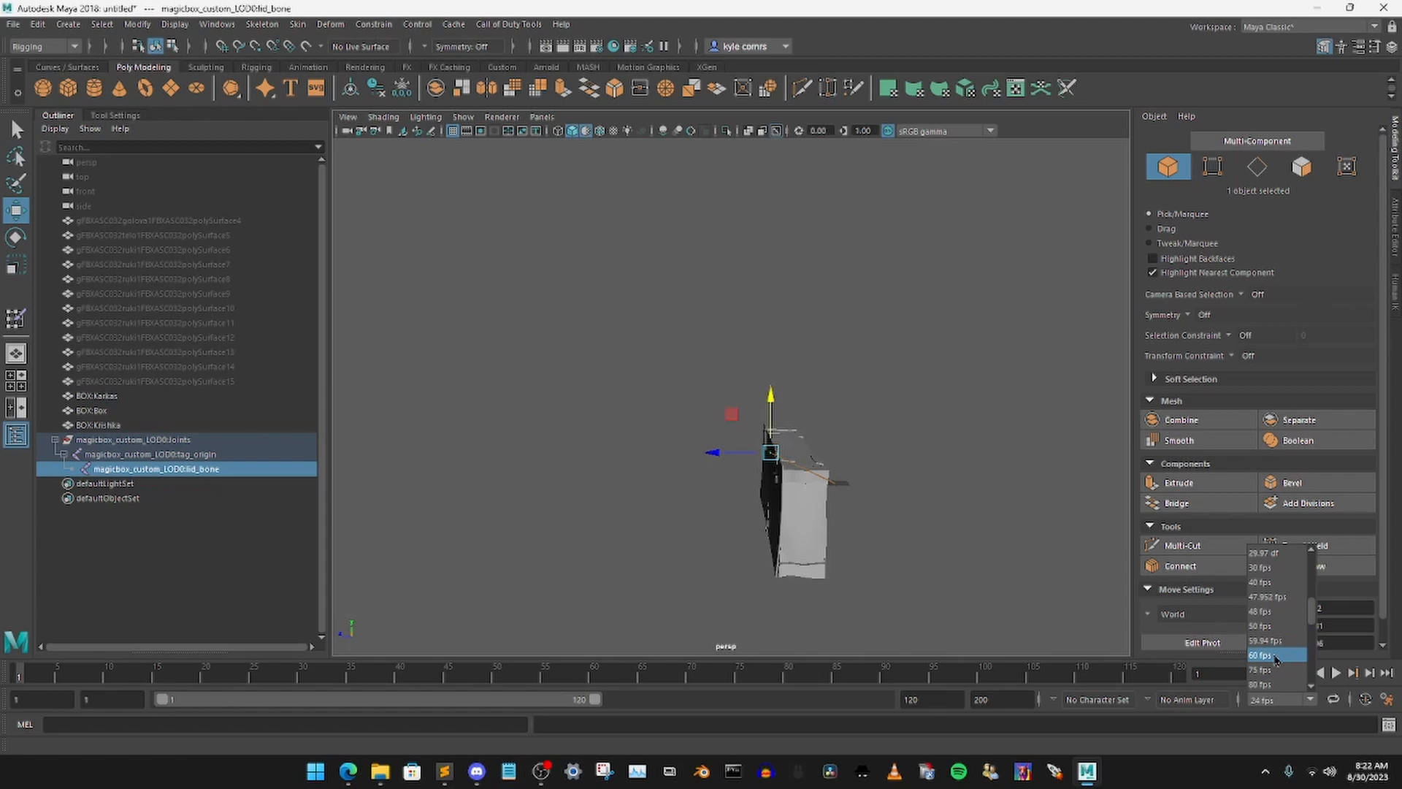
{"action": "left_click", "coordinate": [1276, 655]}
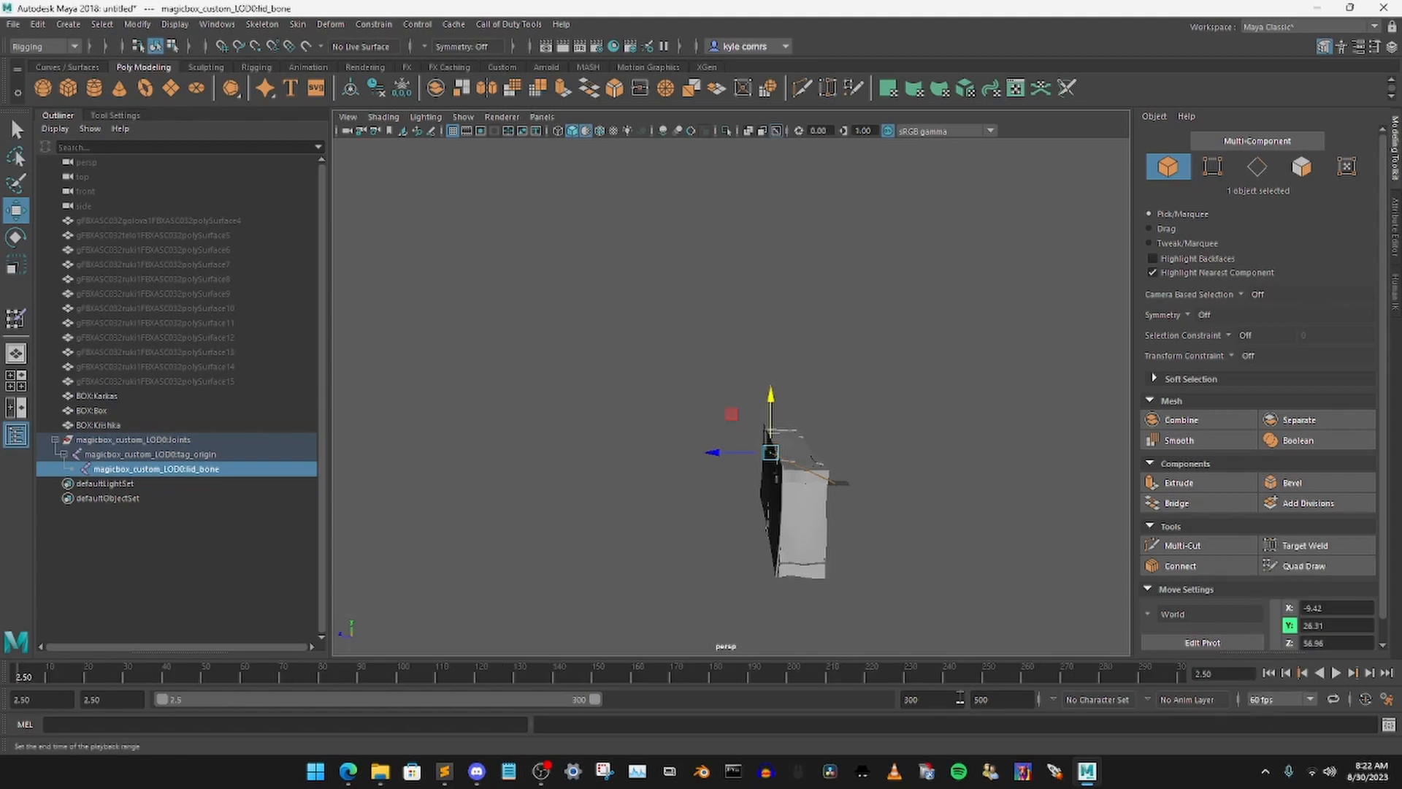
{"action": "left_click_drag", "start_coordinate": [597, 700], "coordinate": [882, 699]}
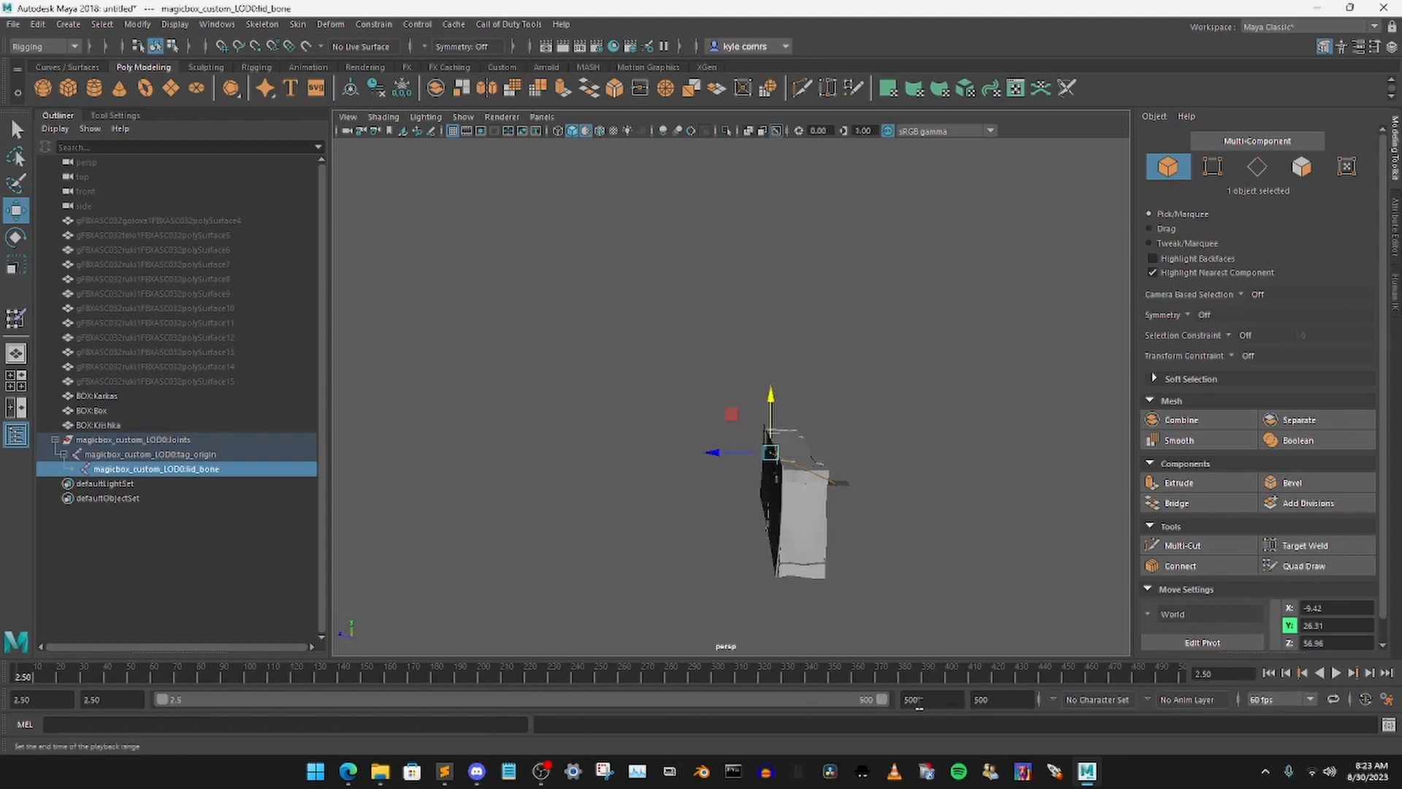
Set the animation start and playback start to frame 1 and make frame 1 the current time
{"action": "left_click", "coordinate": [43, 699]}
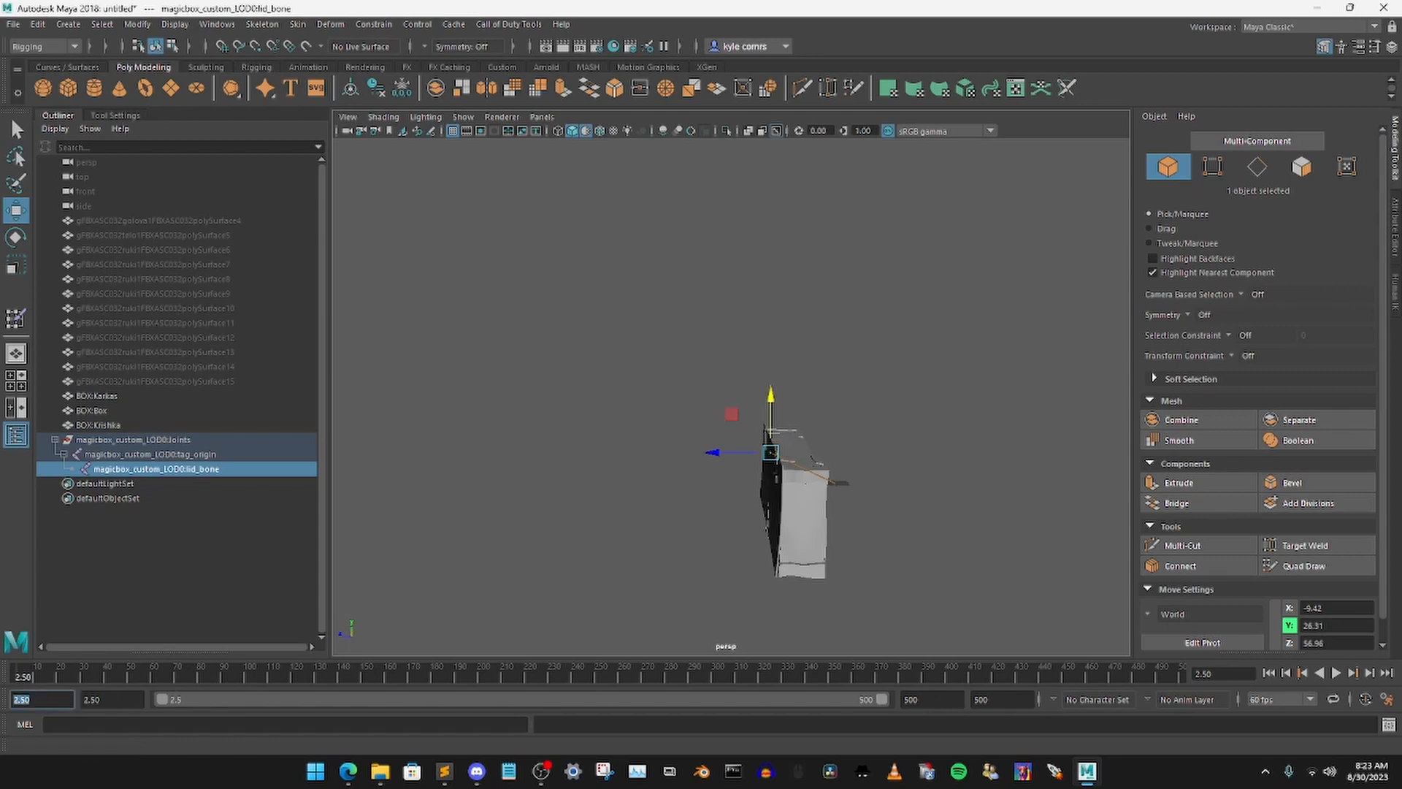
{"action": "type", "text": "1"}
{"action": "key", "text": "Return"}
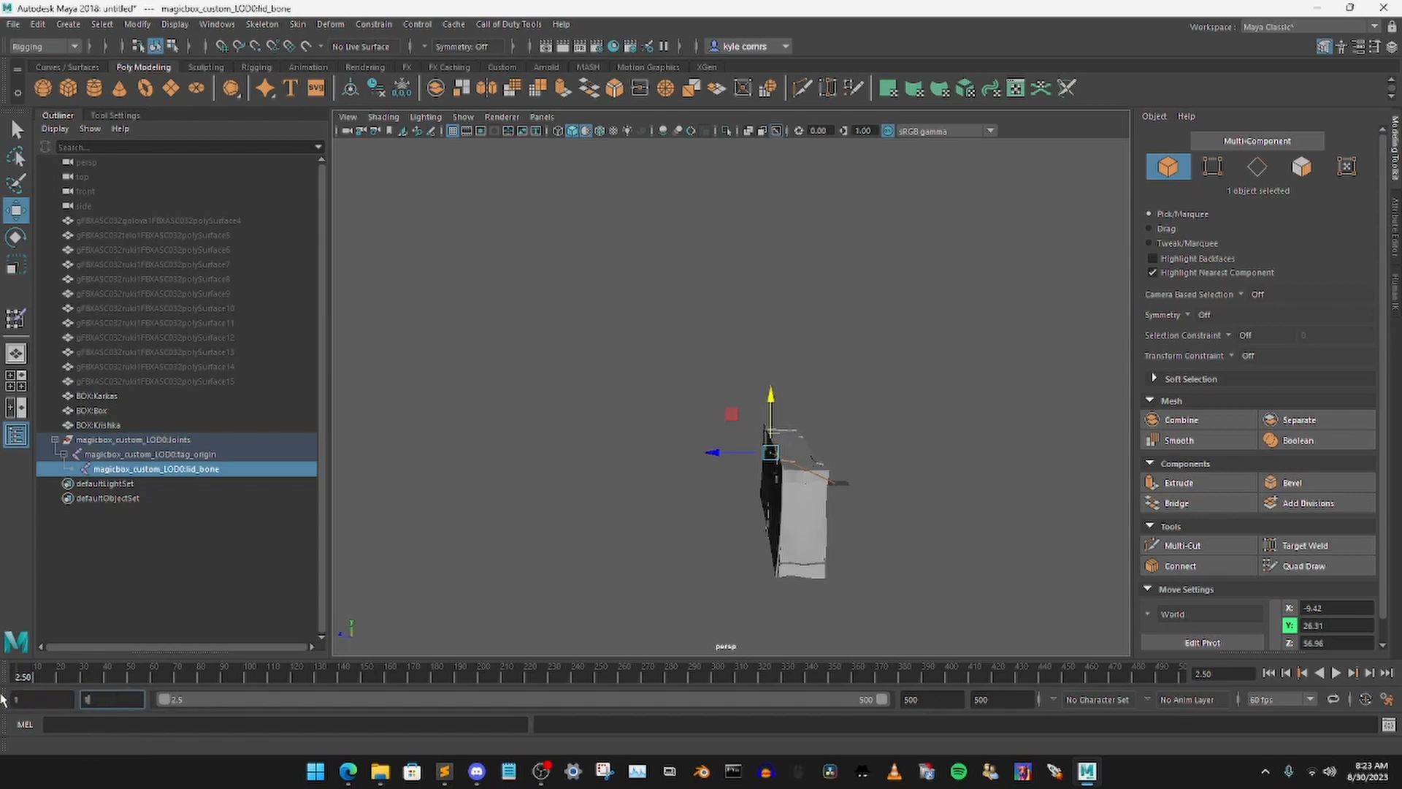
{"action": "left_click_drag", "start_coordinate": [45, 676], "coordinate": [21, 679]}
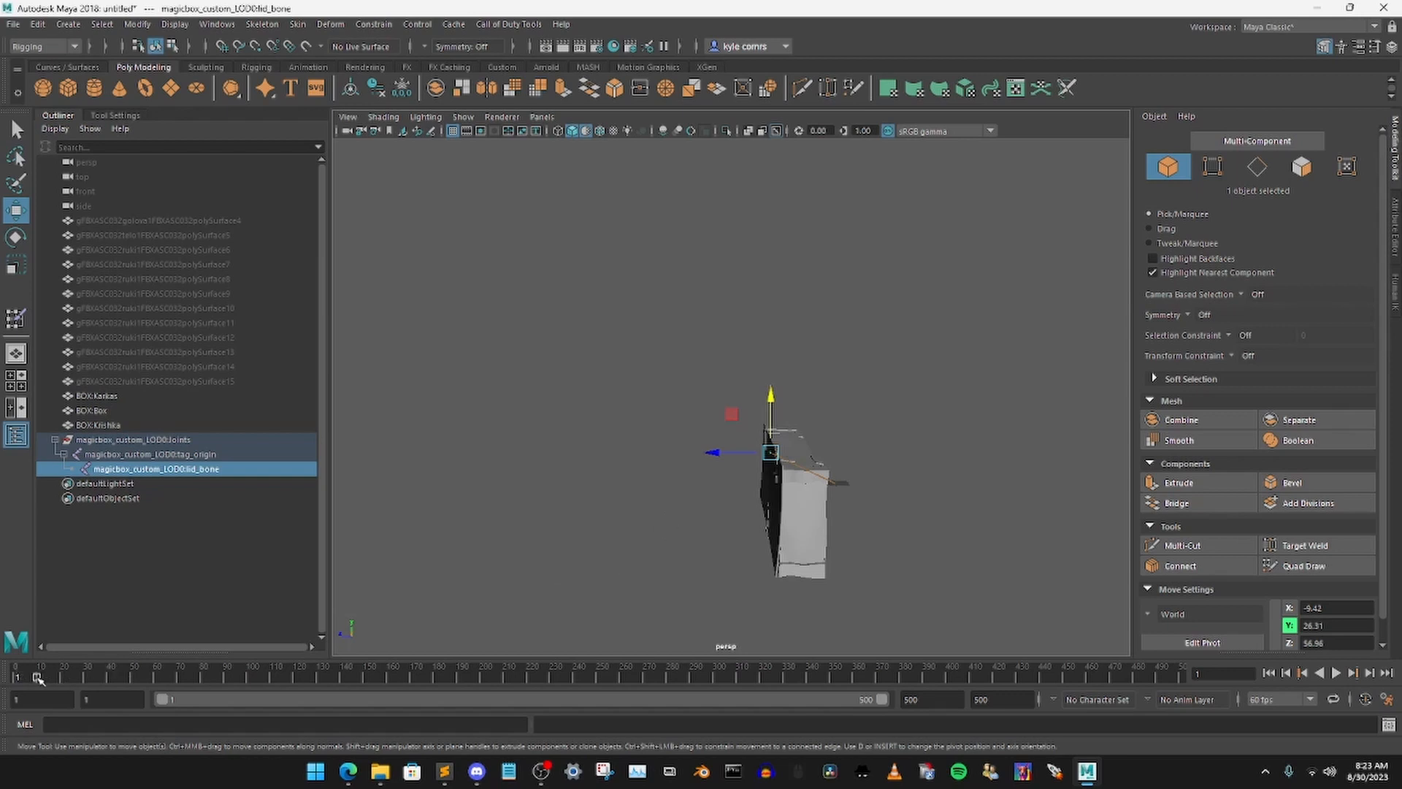
Key lid_bone at frame 1, key it at frame 101 moved along Z to about 459, and play the animation
{"action": "key", "text": "s"}
{"action": "mouse_move", "coordinate": [40, 677]}
{"action": "left_mouse_down"}
{"action": "mouse_move", "coordinate": [71, 676]}
{"action": "mouse_move", "coordinate": [19, 675]}
{"action": "mouse_move", "coordinate": [36, 673]}
{"action": "left_mouse_up"}
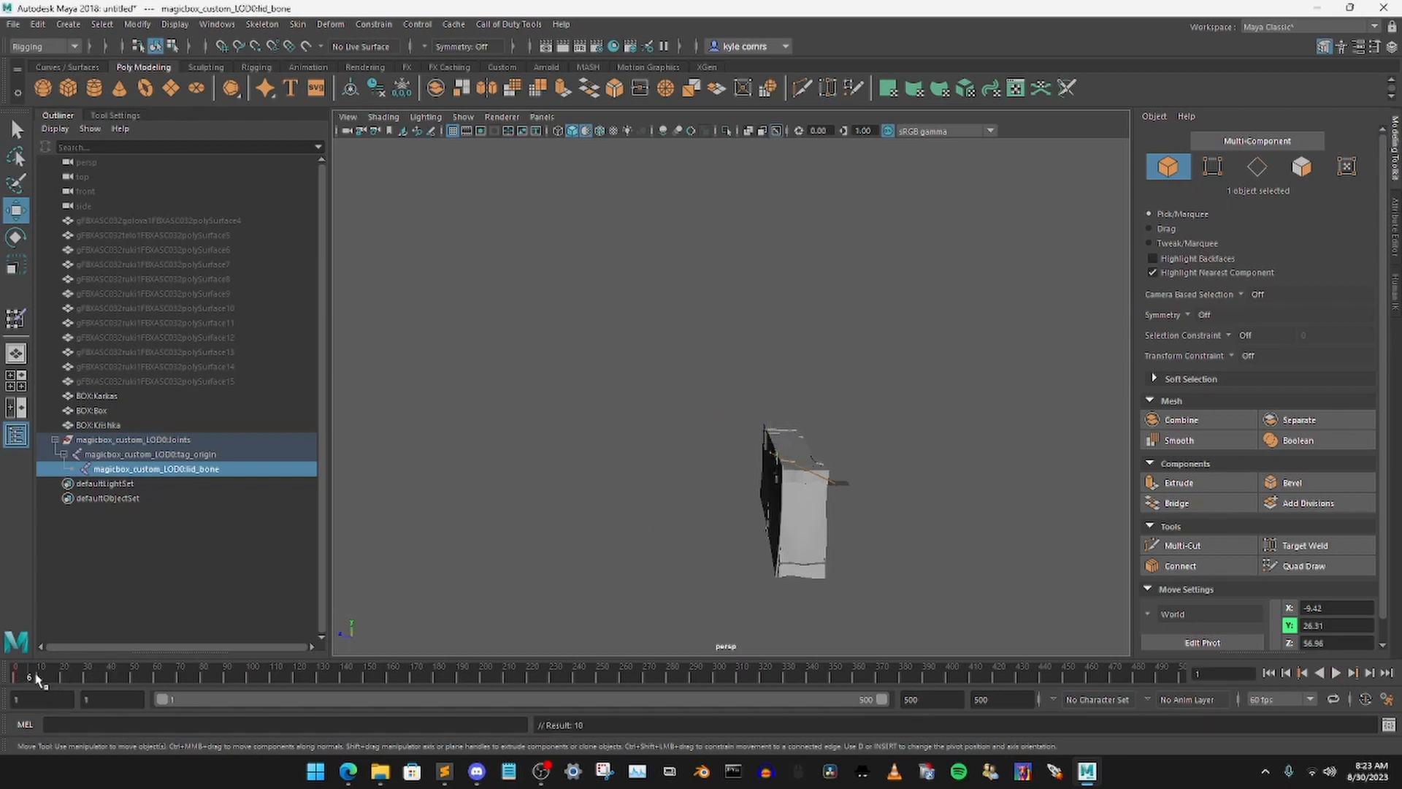
{"action": "key", "text": "ctrl+z"}
{"action": "left_click", "coordinate": [255, 679]}
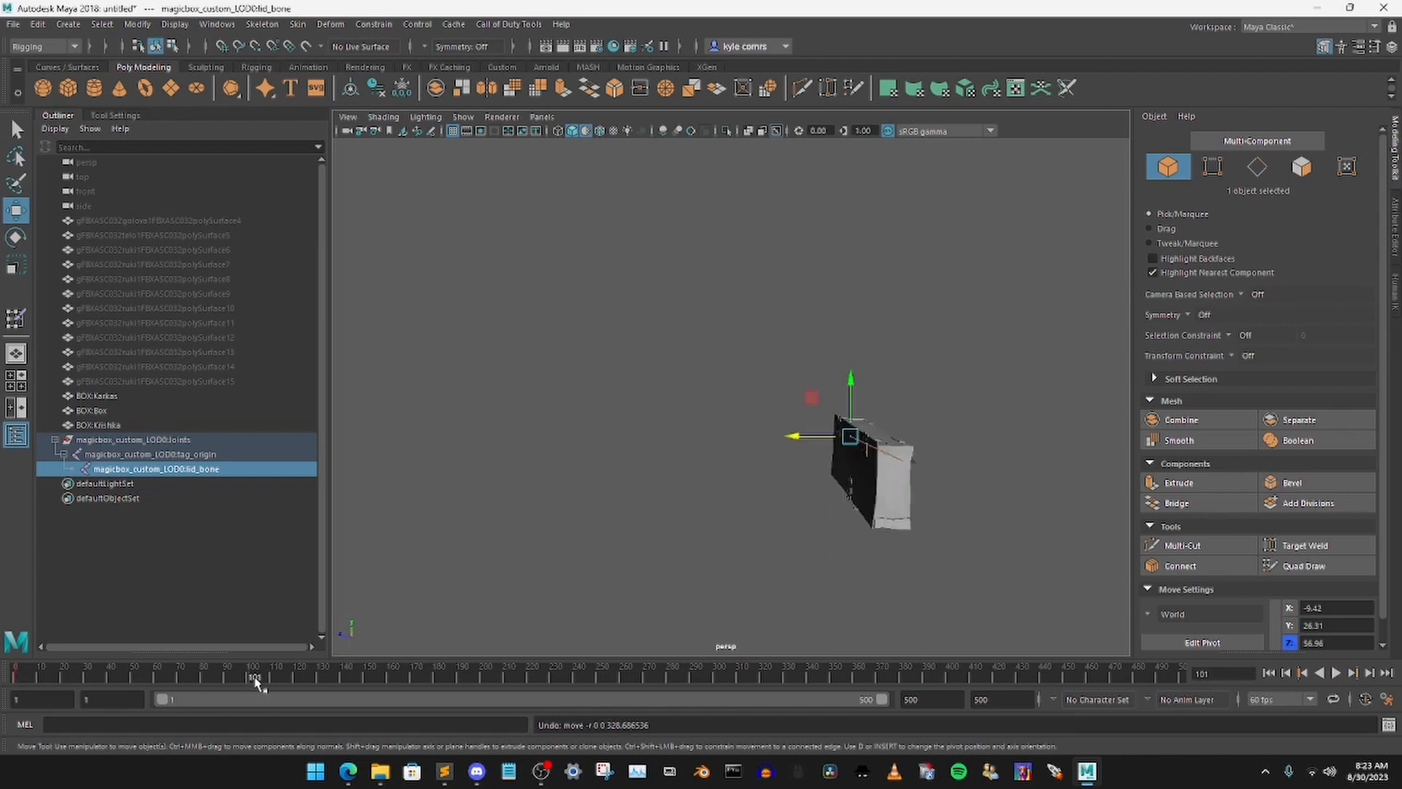
{"action": "left_click_drag", "start_coordinate": [793, 449], "coordinate": [448, 440]}
{"action": "key", "text": "s"}
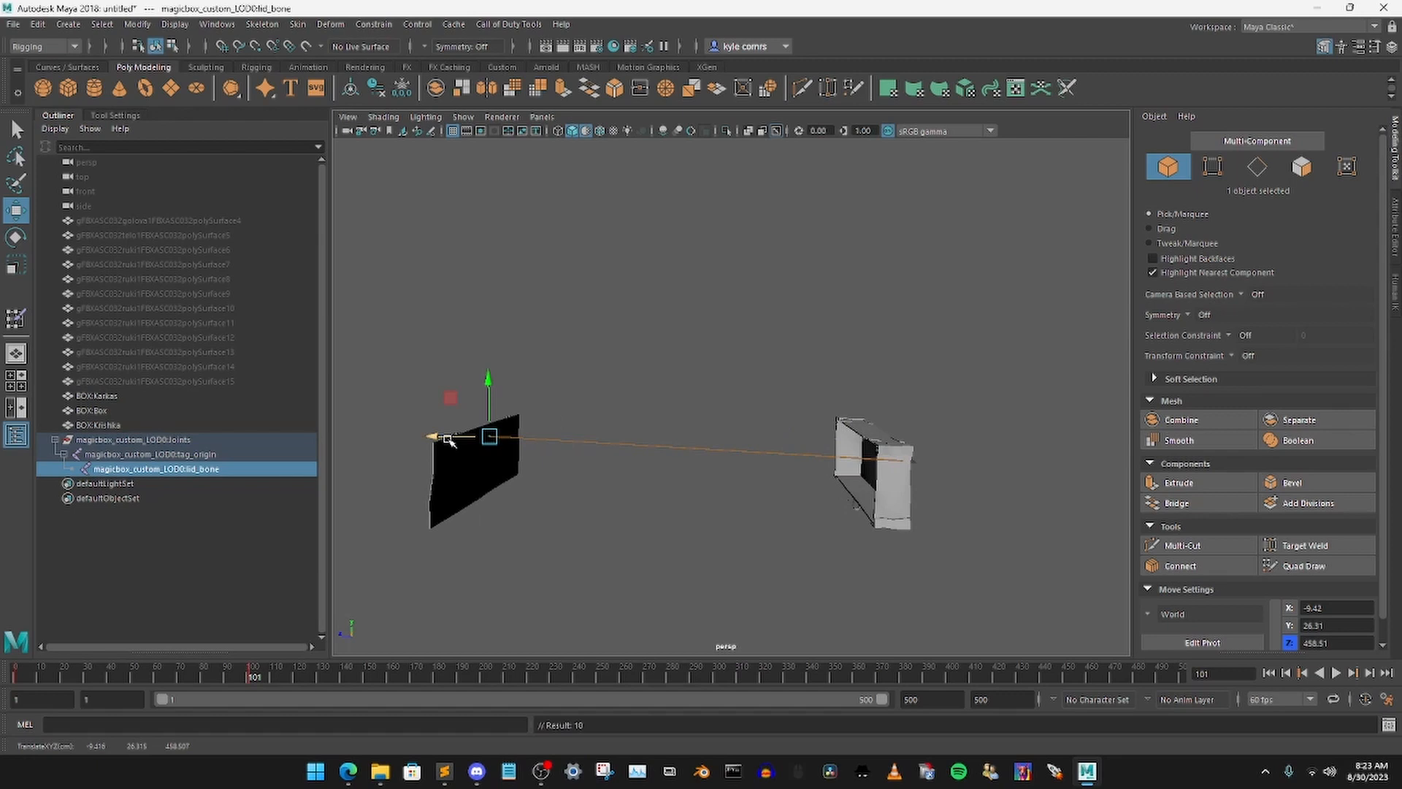
{"action": "key", "text": "alt+v"}
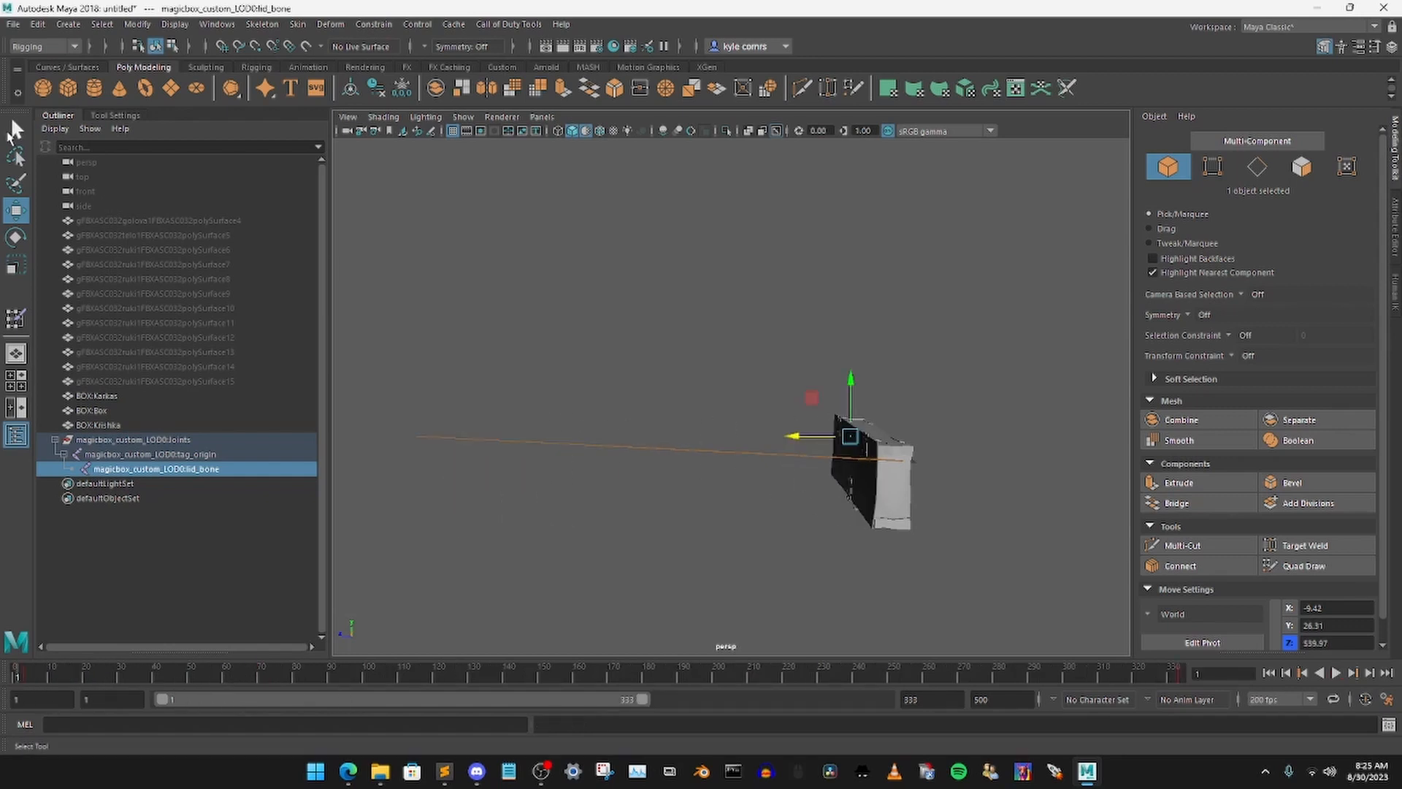
Select the tag_origin joint with the Karkas, Box and Krishka meshes and extend the selection to their full hierarchy
{"action": "left_click", "coordinate": [16, 130]}
{"action": "left_click", "coordinate": [659, 292]}
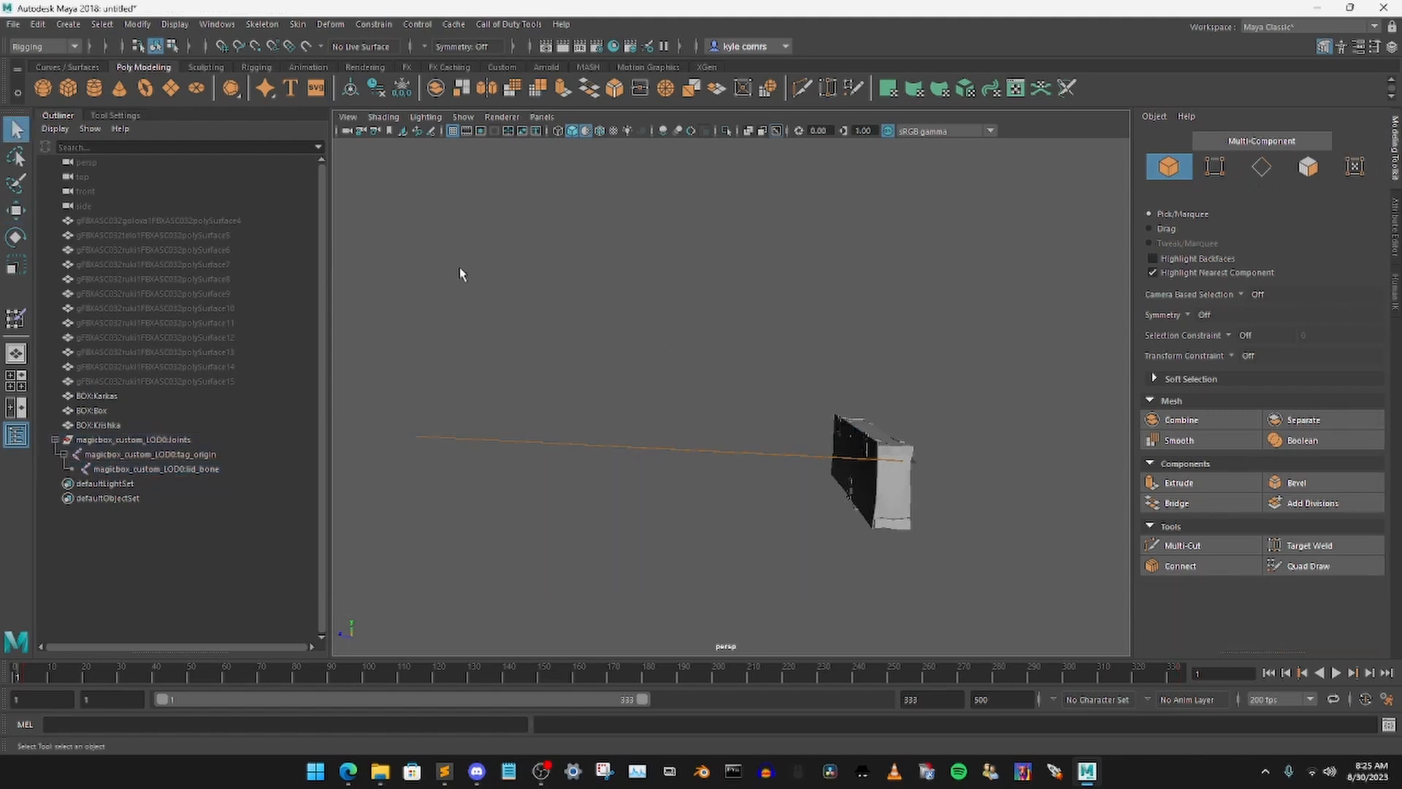
{"action": "left_click_drag", "start_coordinate": [460, 274], "coordinate": [897, 475]}
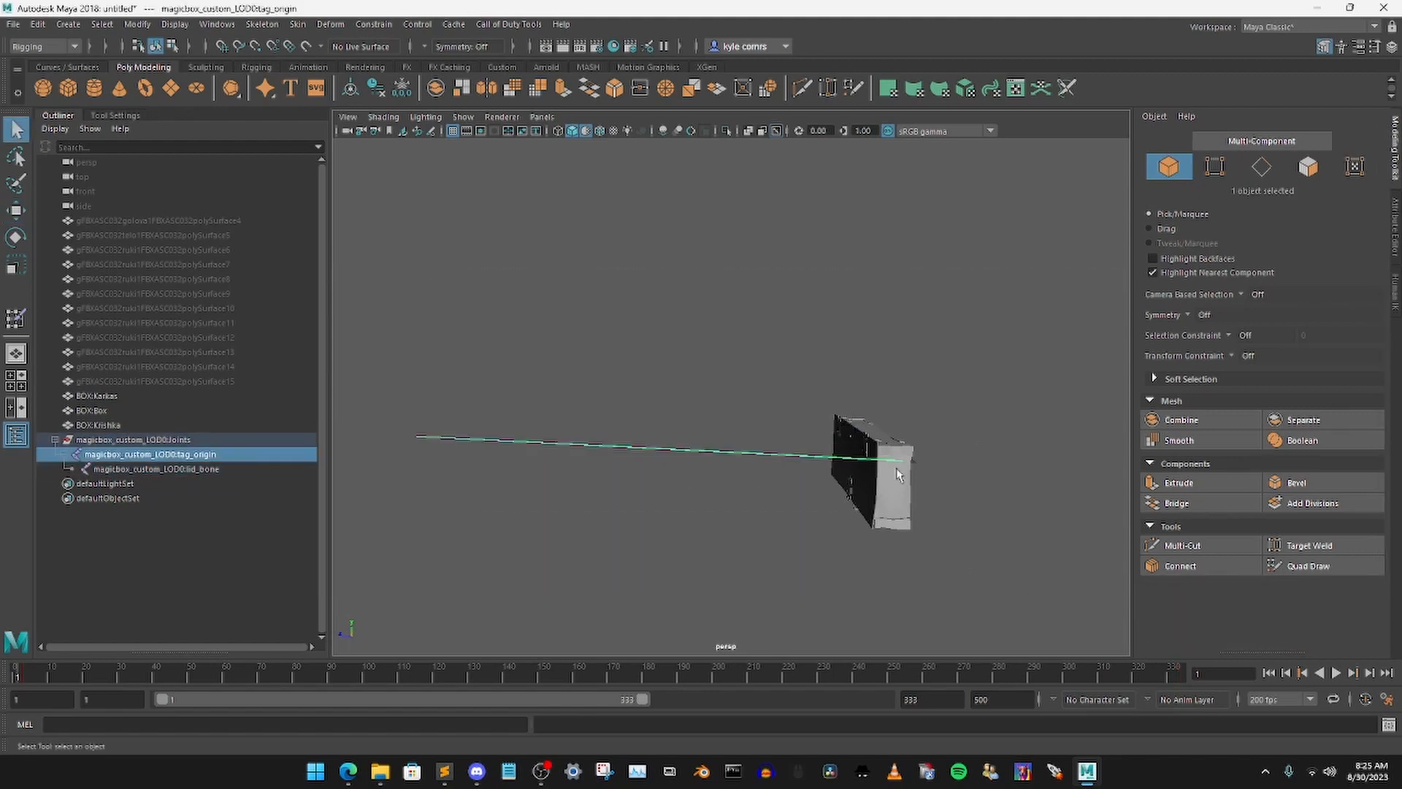
{"action": "left_click", "coordinate": [102, 397], "text": "ctrl"}
{"action": "left_click", "coordinate": [104, 411], "text": "ctrl"}
{"action": "left_click", "coordinate": [105, 425], "text": "ctrl"}
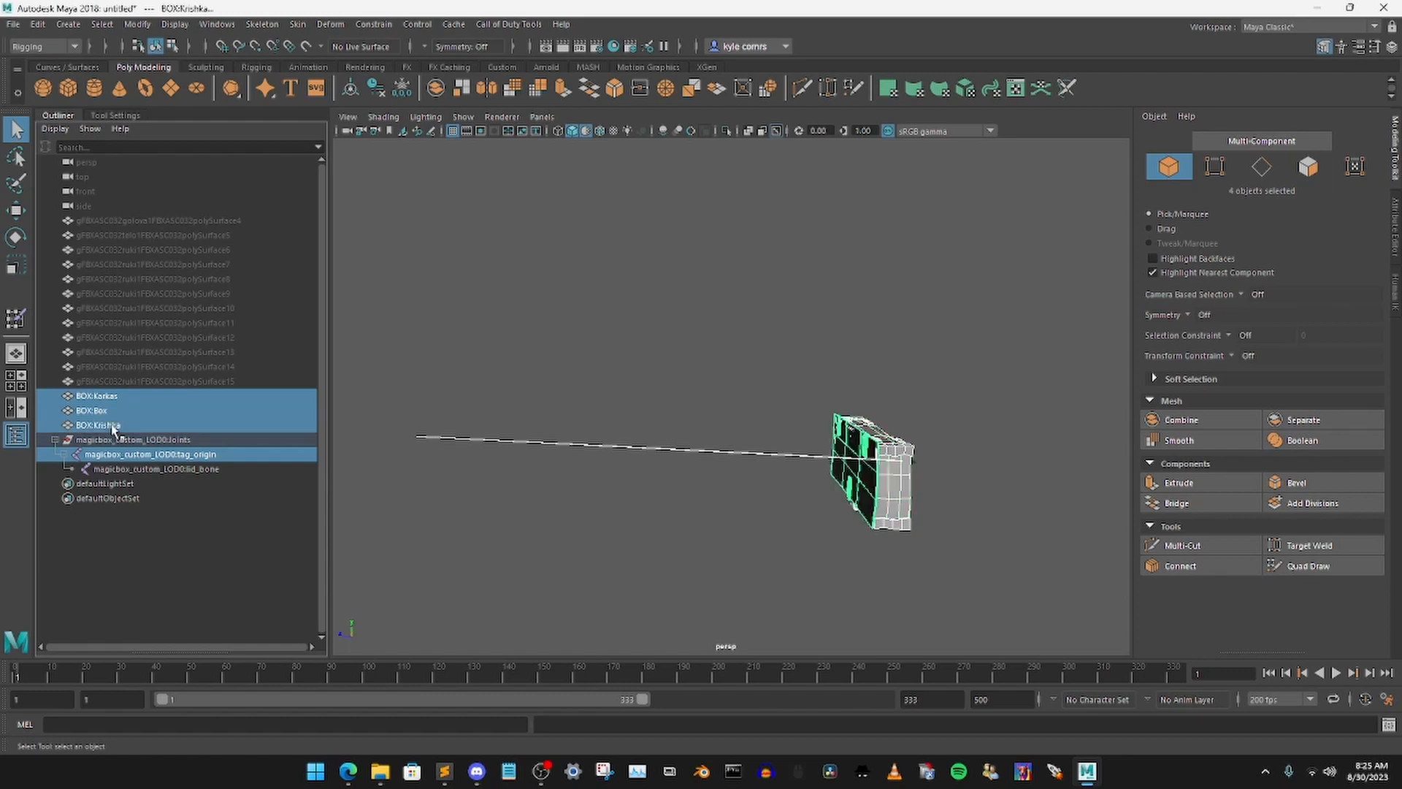
{"action": "left_click", "coordinate": [103, 25]}
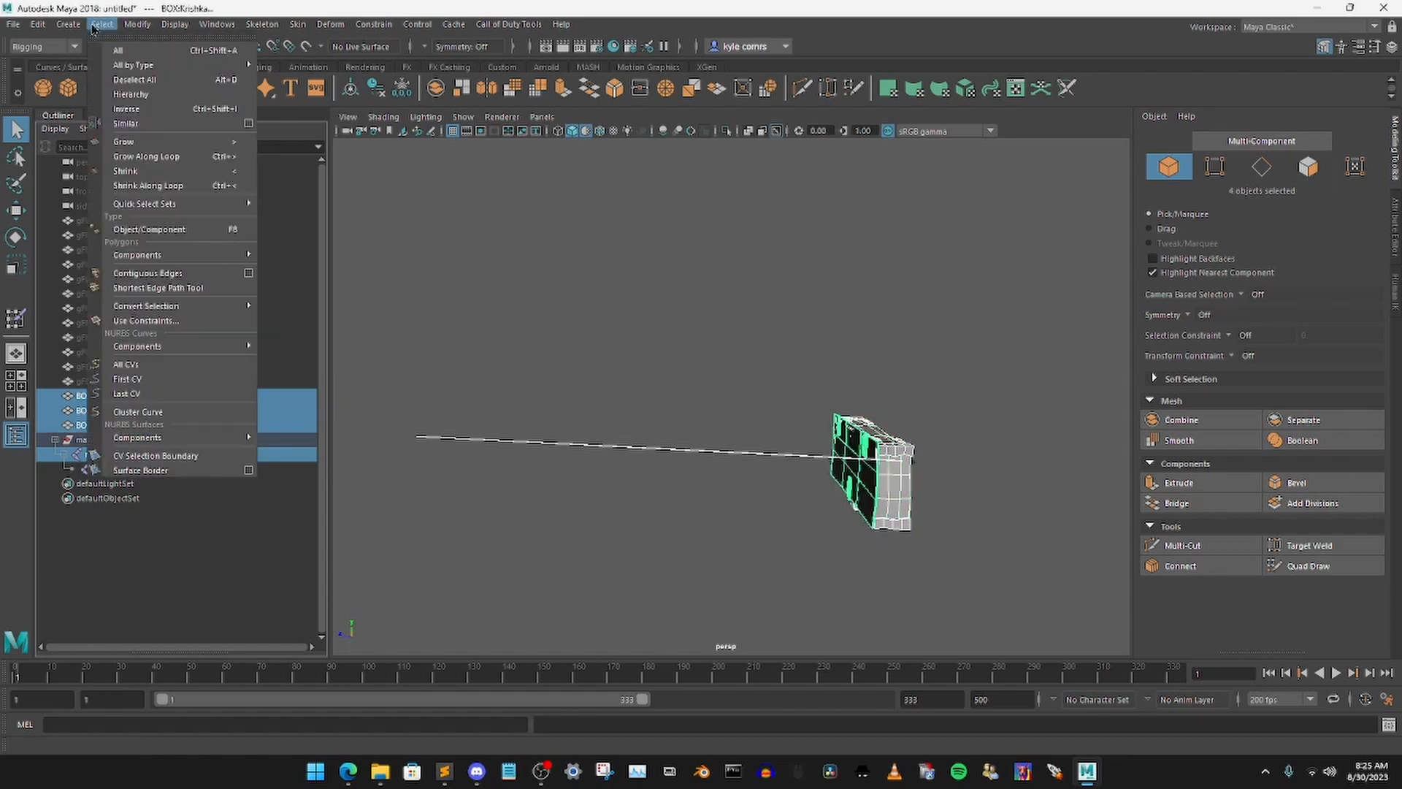
{"action": "left_click", "coordinate": [152, 95]}
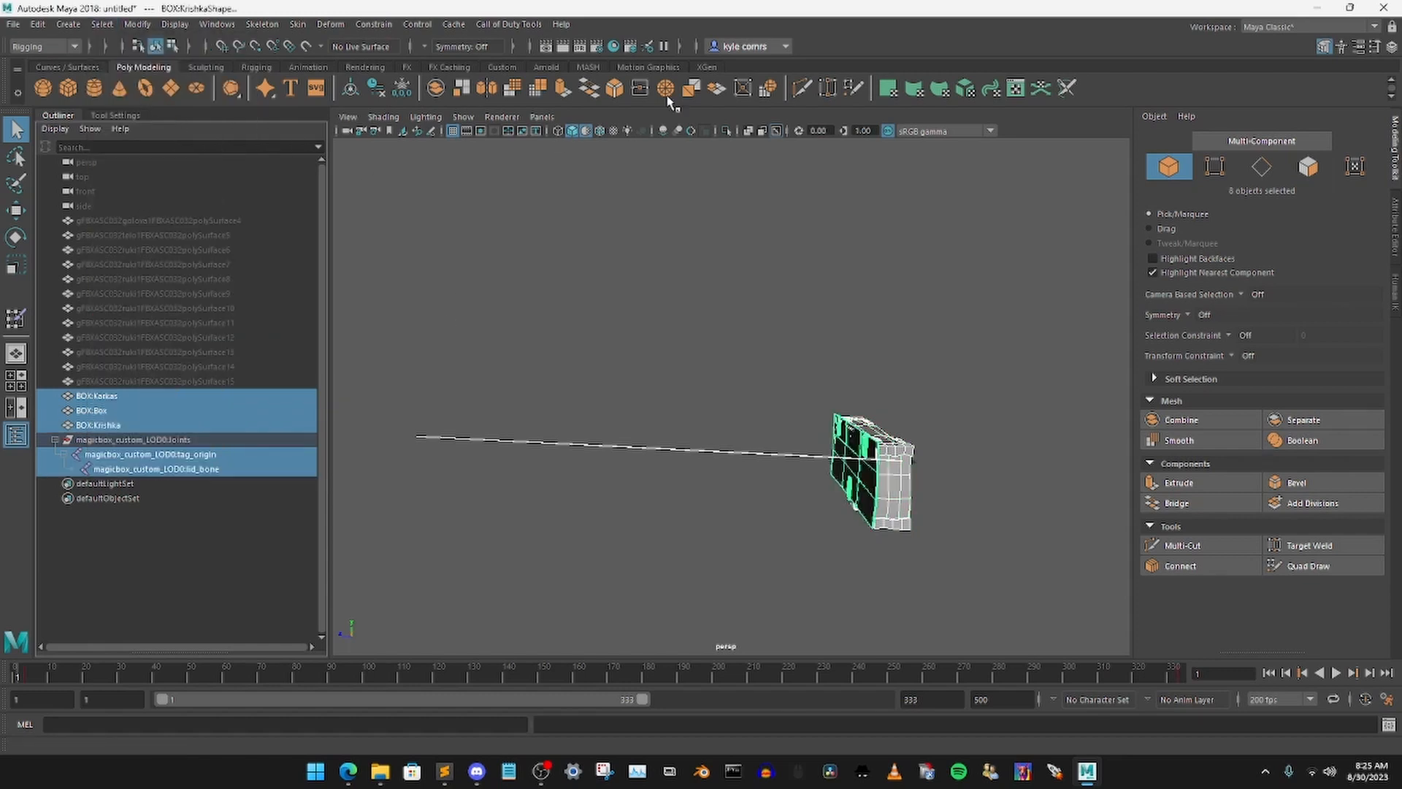
Start an XModel export and browse its save location to model_export\custom_models\custom_box\rusty_magicbox
{"action": "left_click", "coordinate": [506, 24]}
{"action": "left_click", "coordinate": [520, 50]}
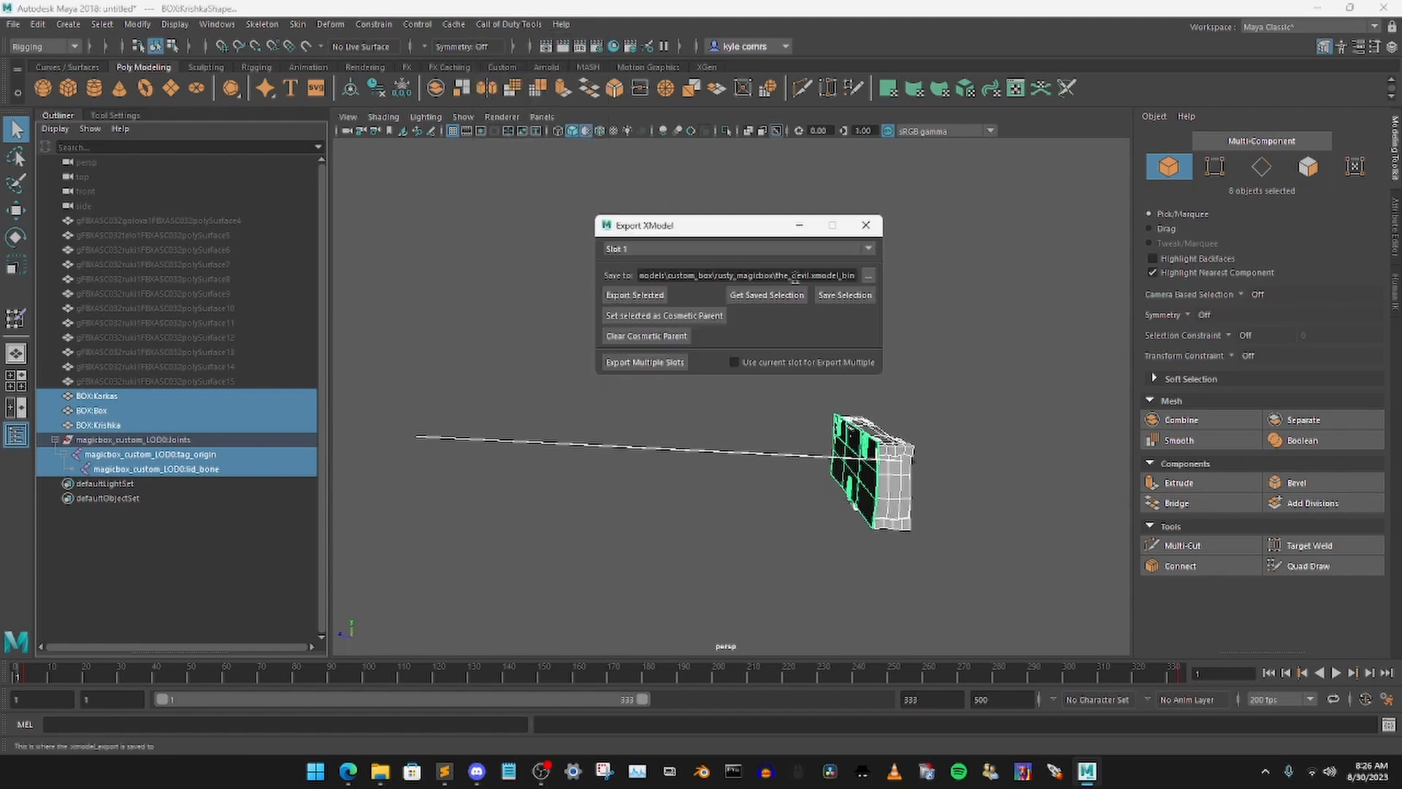
{"action": "left_click", "coordinate": [869, 278]}
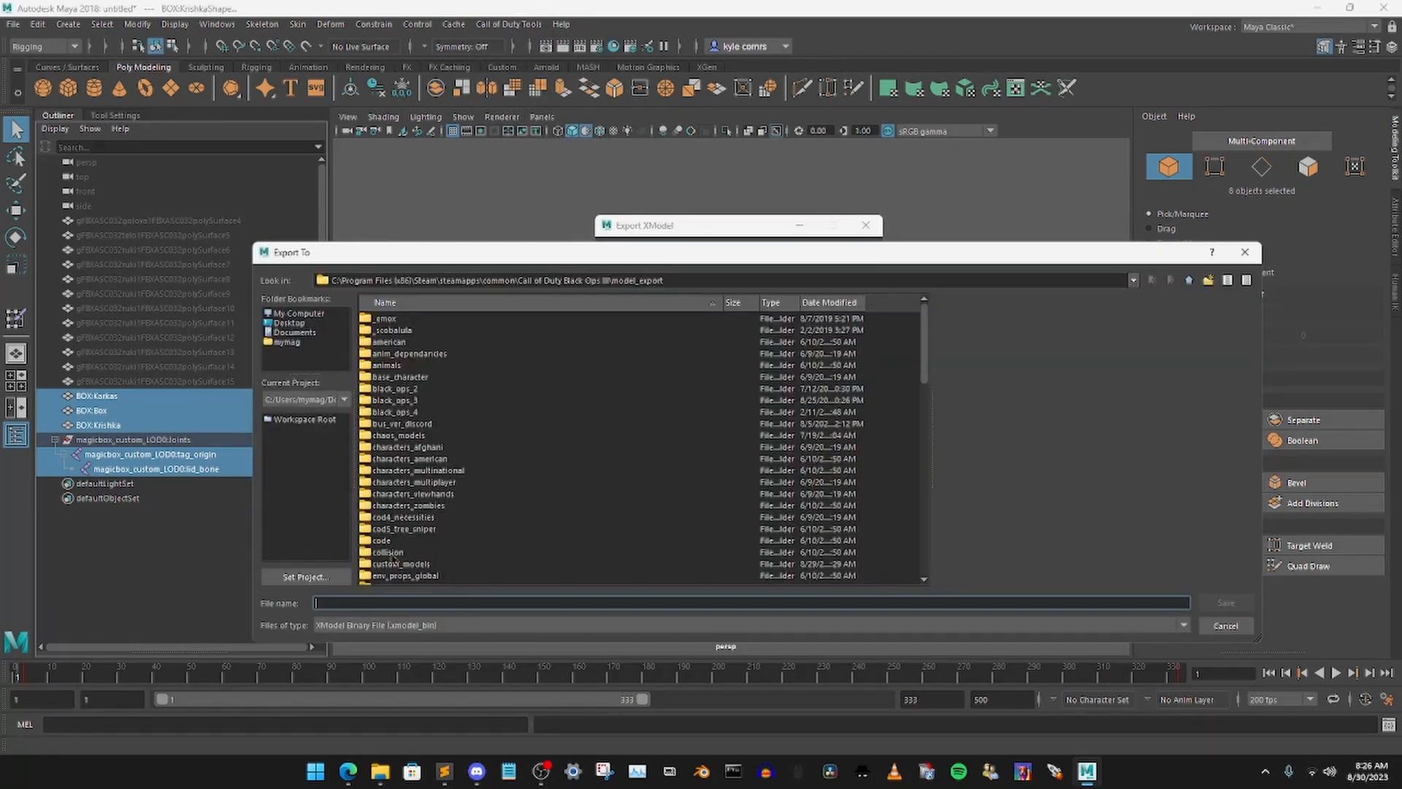
{"action": "double_click", "coordinate": [423, 562]}
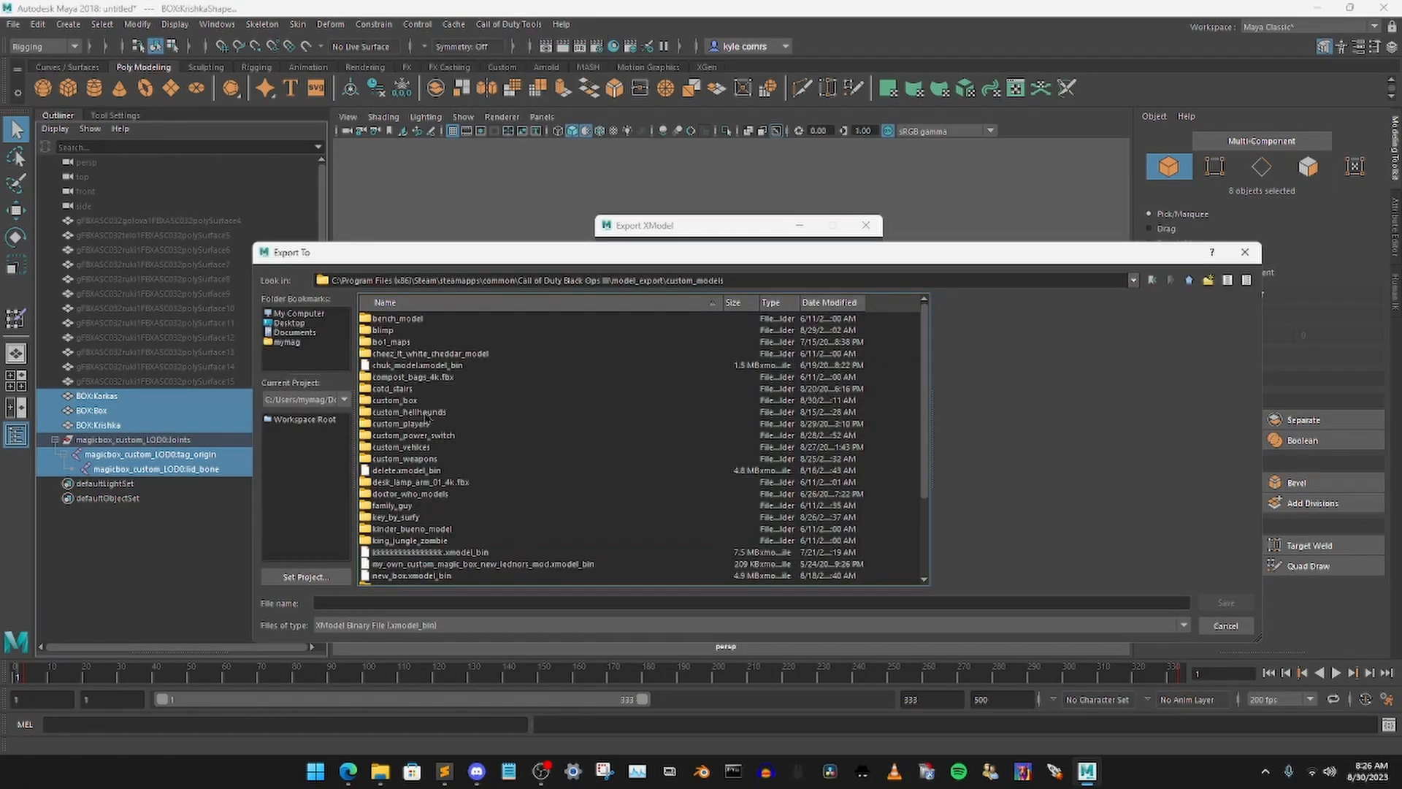
{"action": "double_click", "coordinate": [405, 401]}
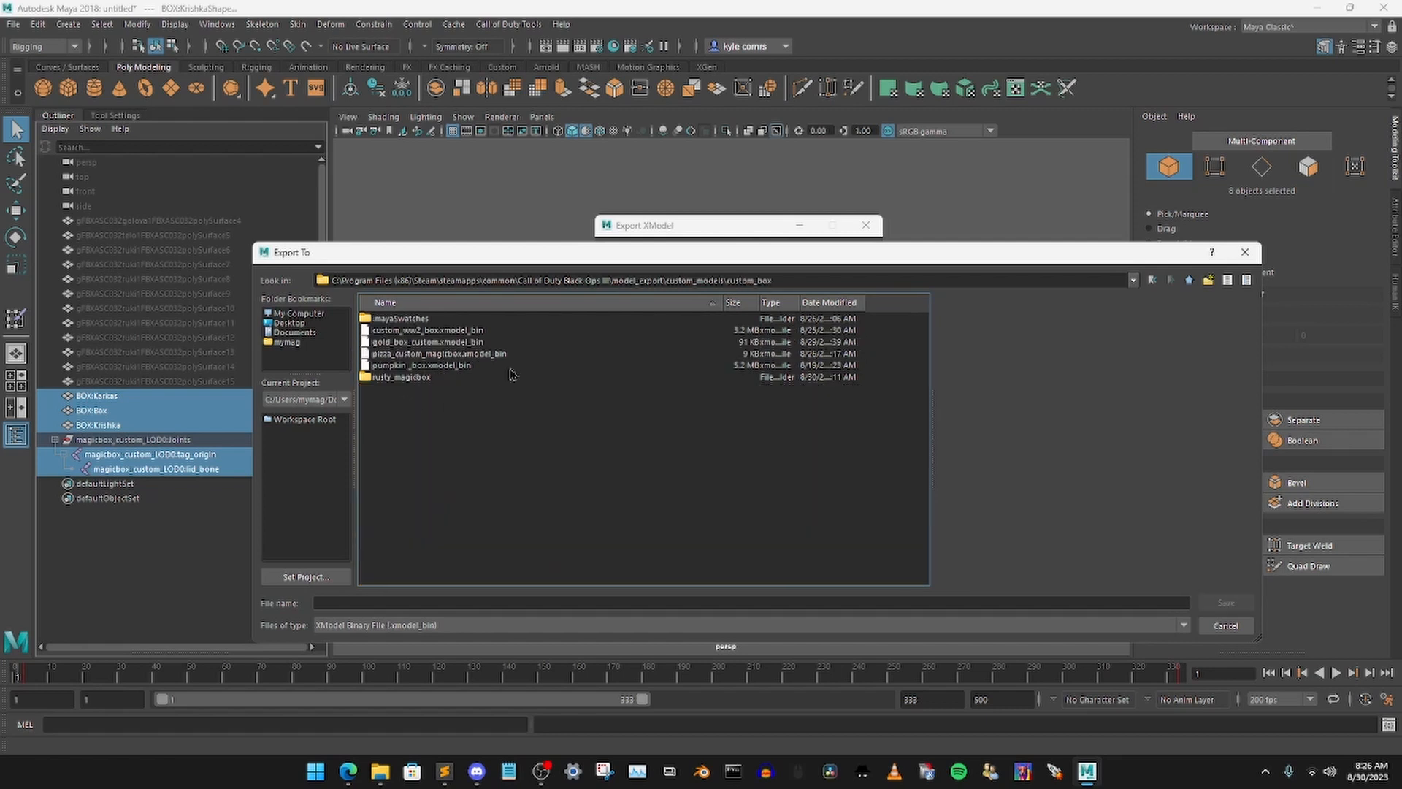
{"action": "double_click", "coordinate": [405, 378]}
Name the model file rusty_box, export the selection as an XModel, and close the export window
{"action": "left_click", "coordinate": [380, 603]}
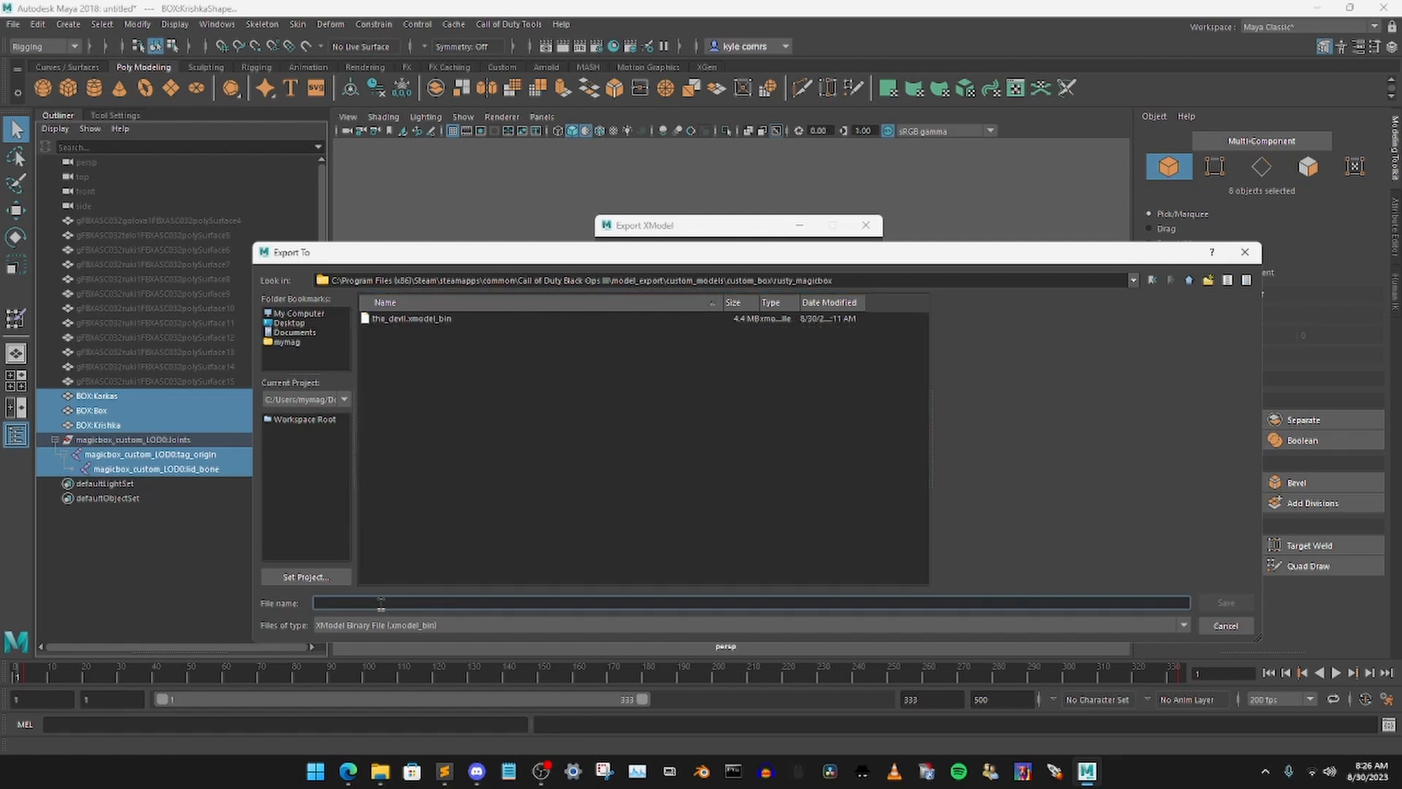
{"action": "type", "text": "rusty_box"}
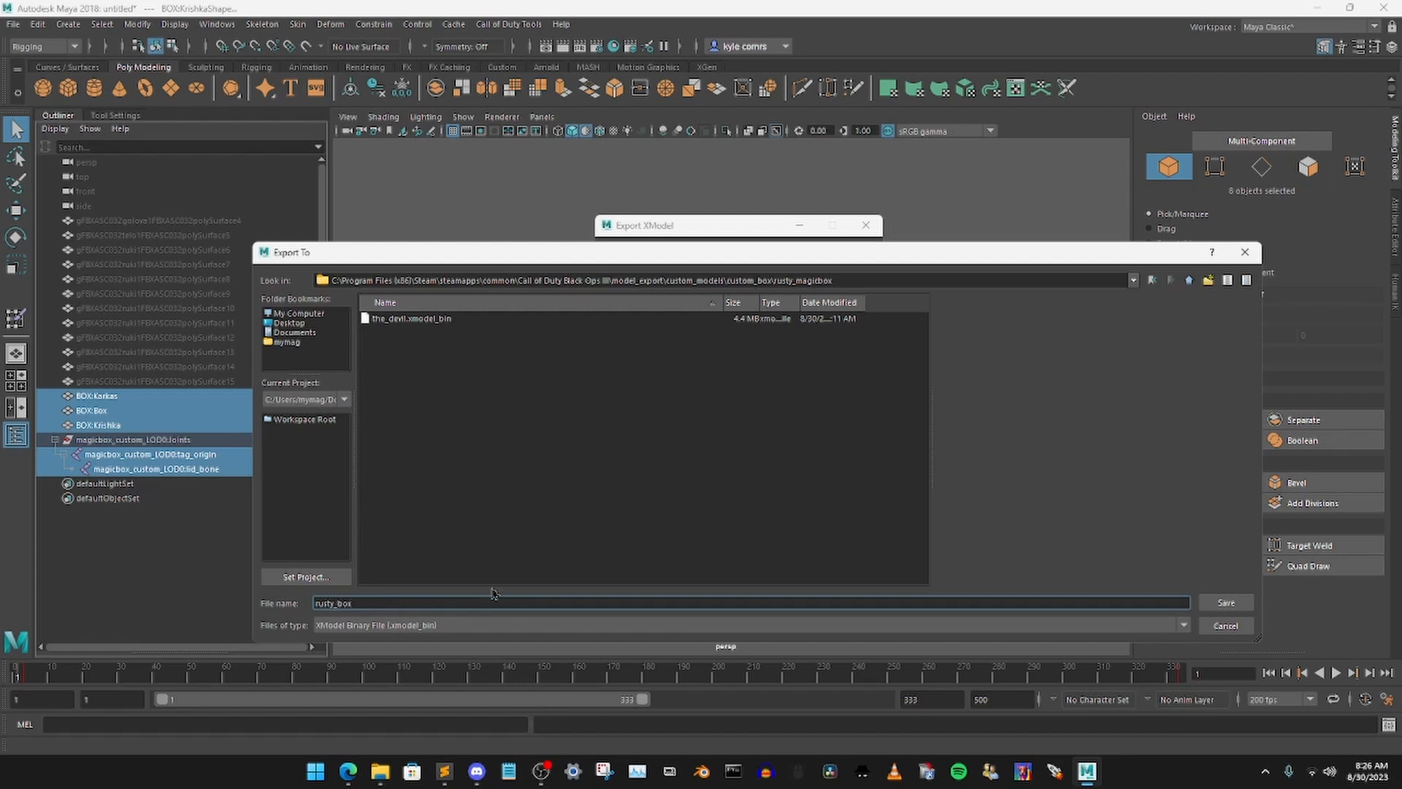
{"action": "left_click", "coordinate": [1226, 602]}
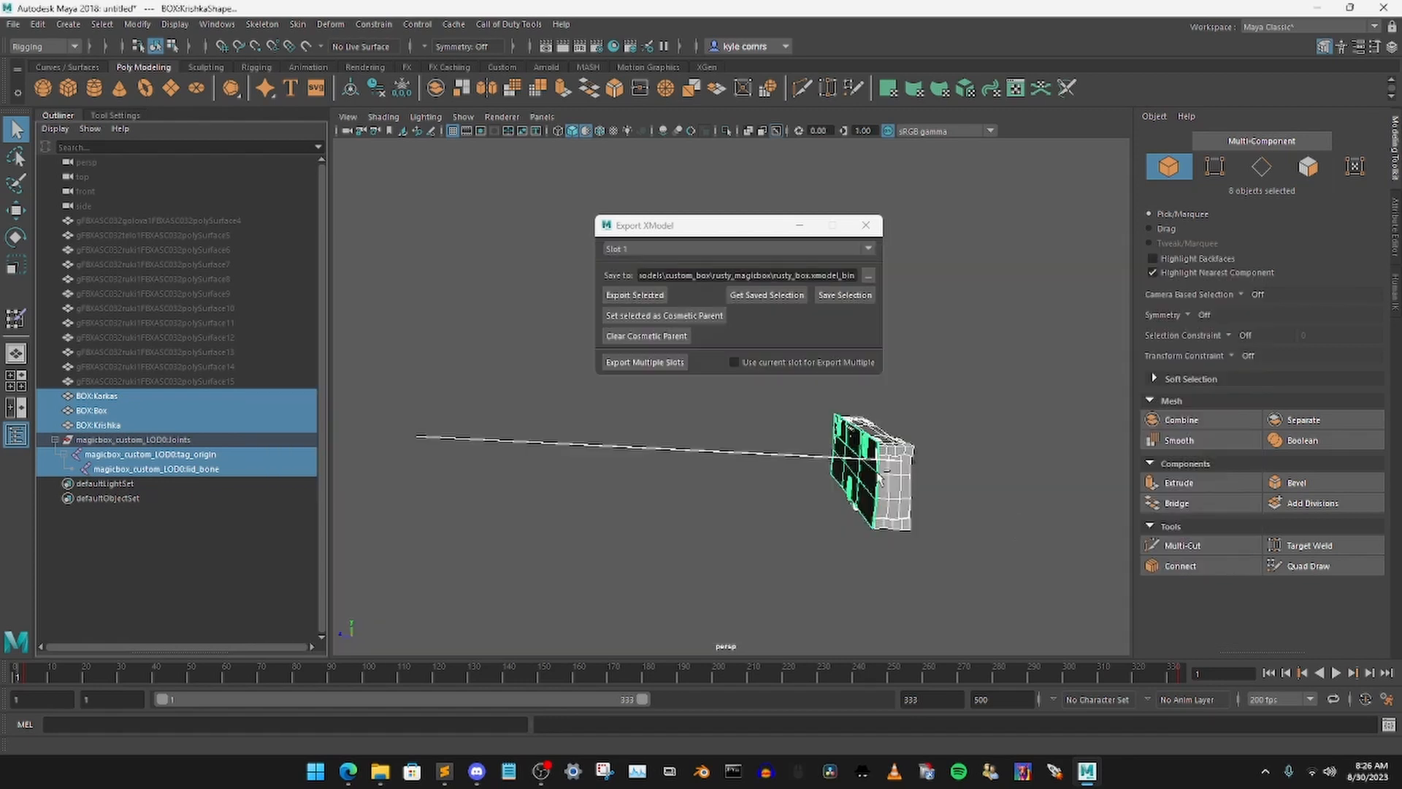
{"action": "left_click", "coordinate": [634, 295]}
{"action": "left_click", "coordinate": [670, 389]}
{"action": "left_click", "coordinate": [101, 25]}
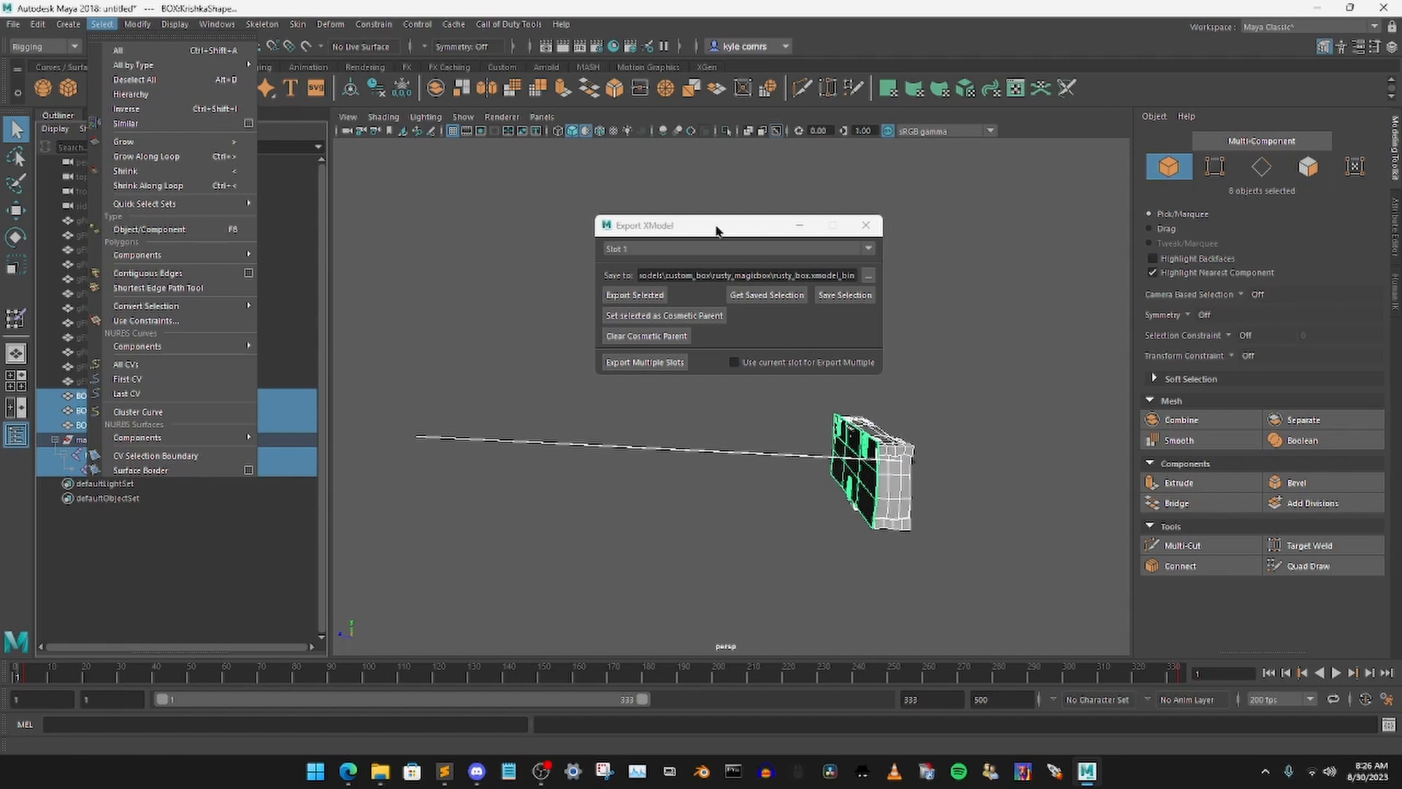
{"action": "left_click", "coordinate": [866, 225]}
{"action": "left_click", "coordinate": [866, 225]}
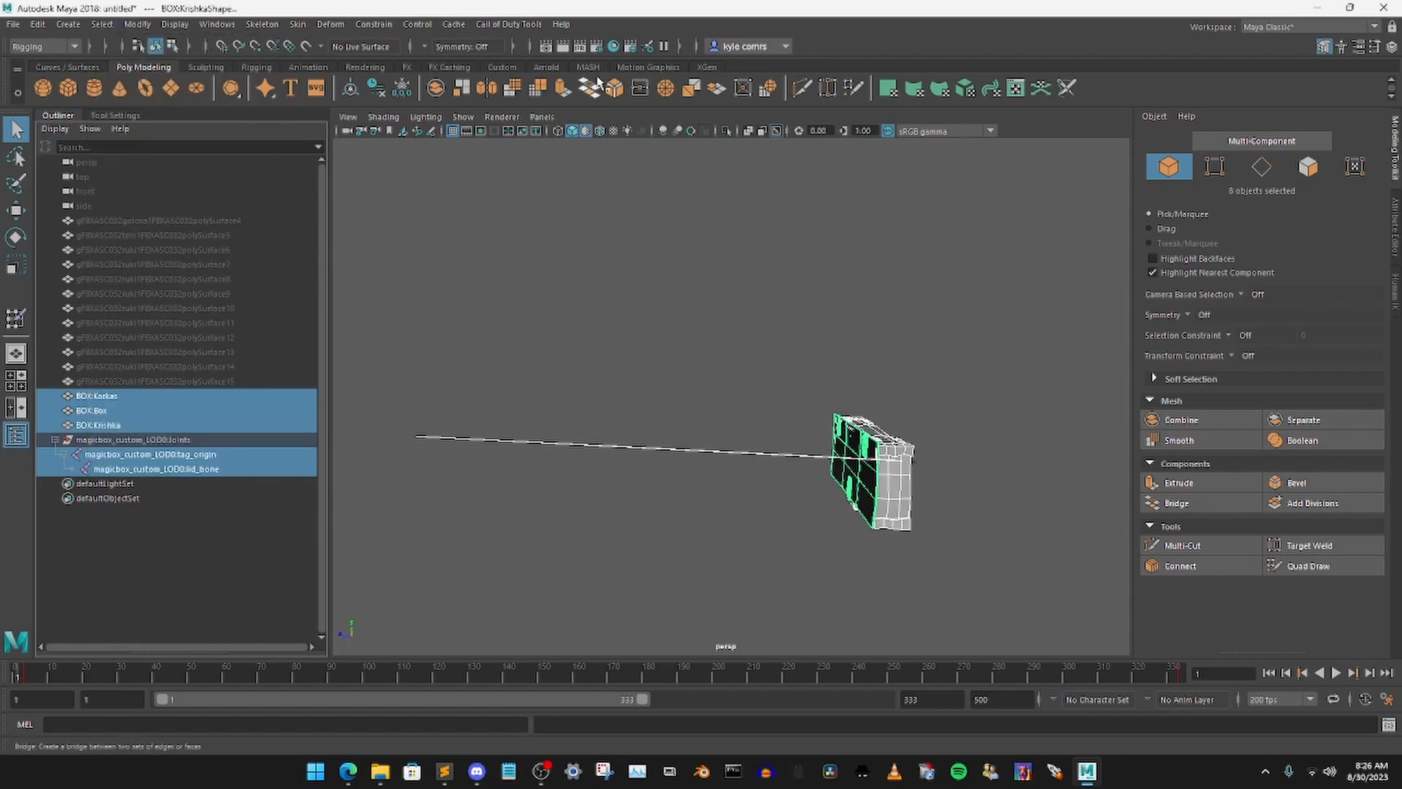
Start an XAnim export, grab the scene's frame range of 1 to 333, and set the FPS to 60
{"action": "left_click", "coordinate": [492, 28]}
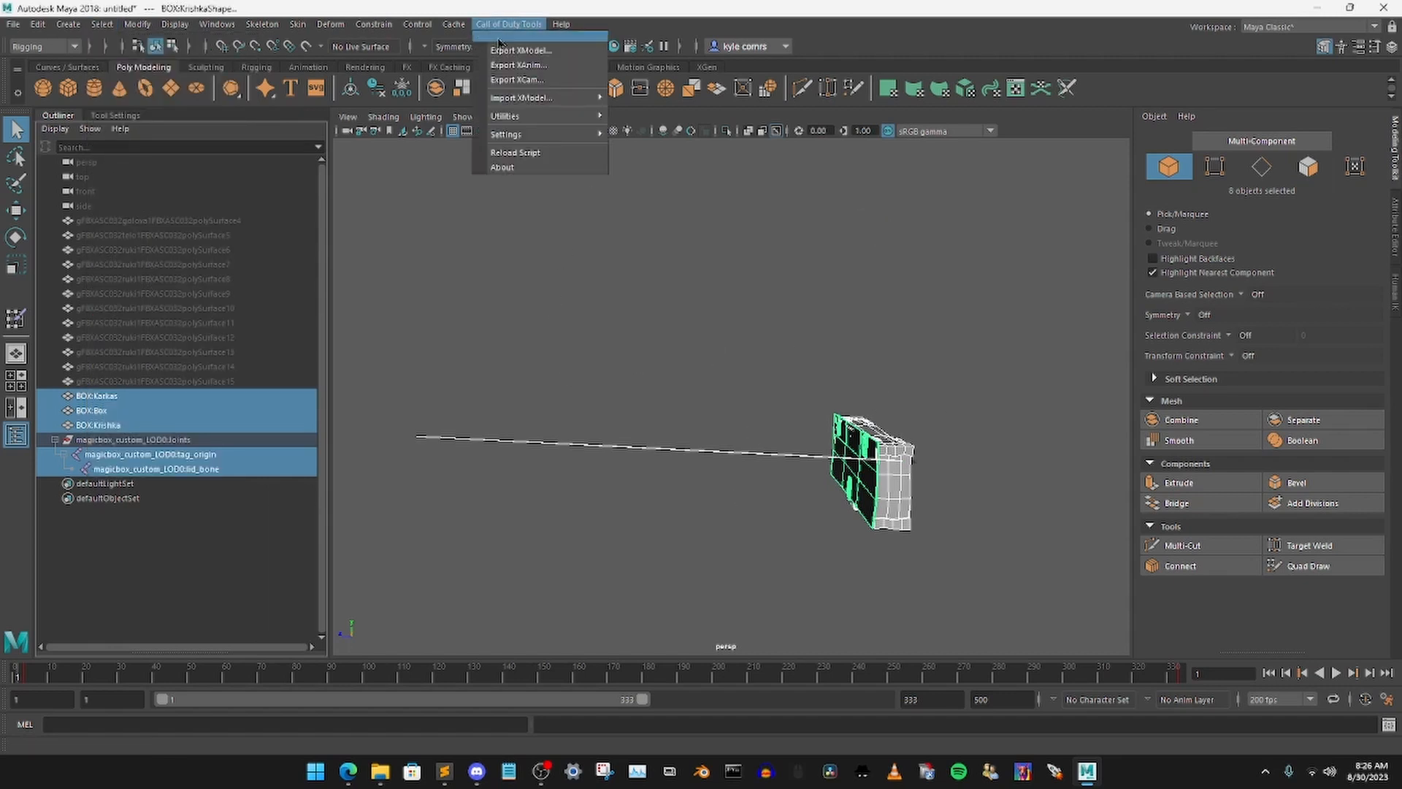
{"action": "left_click", "coordinate": [537, 66]}
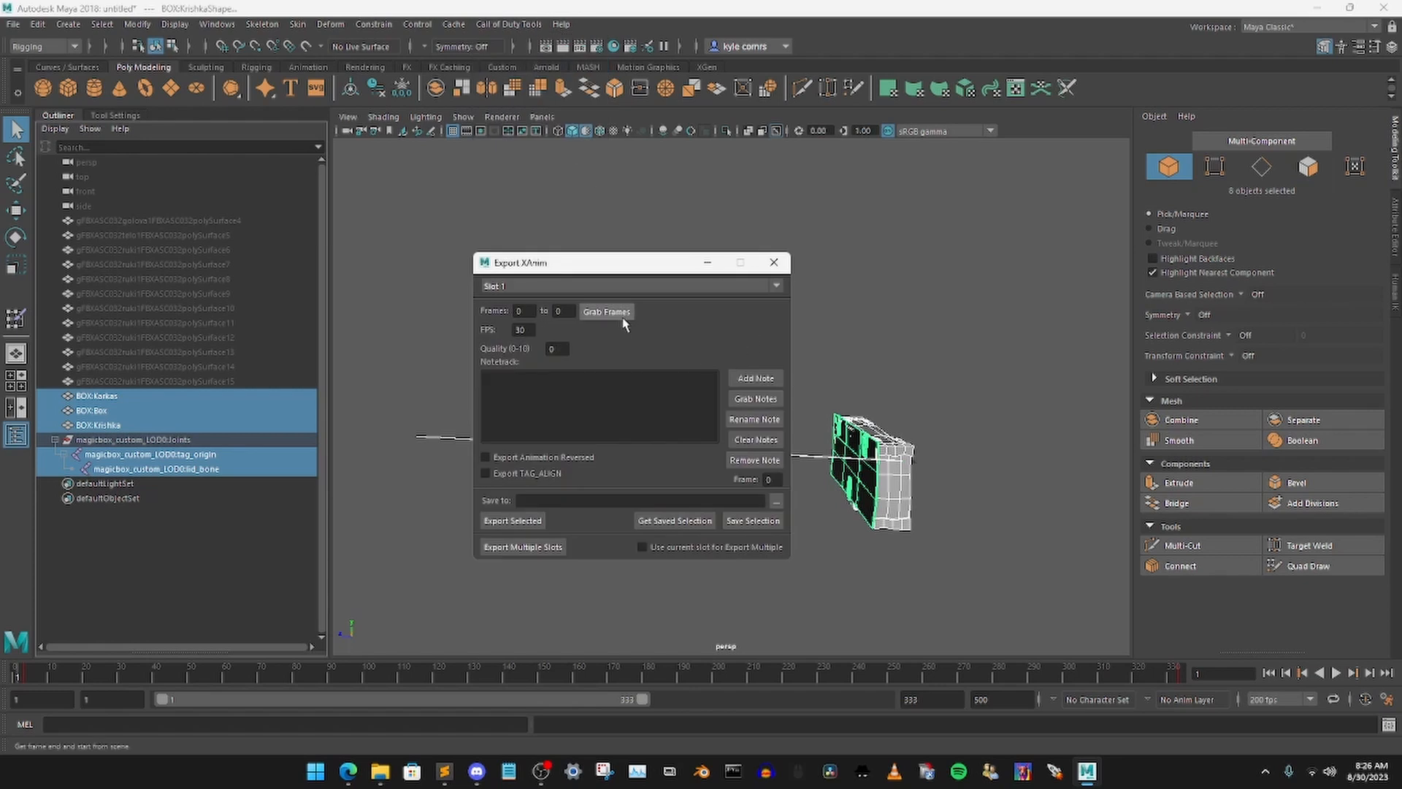
{"action": "double_click", "coordinate": [533, 329]}
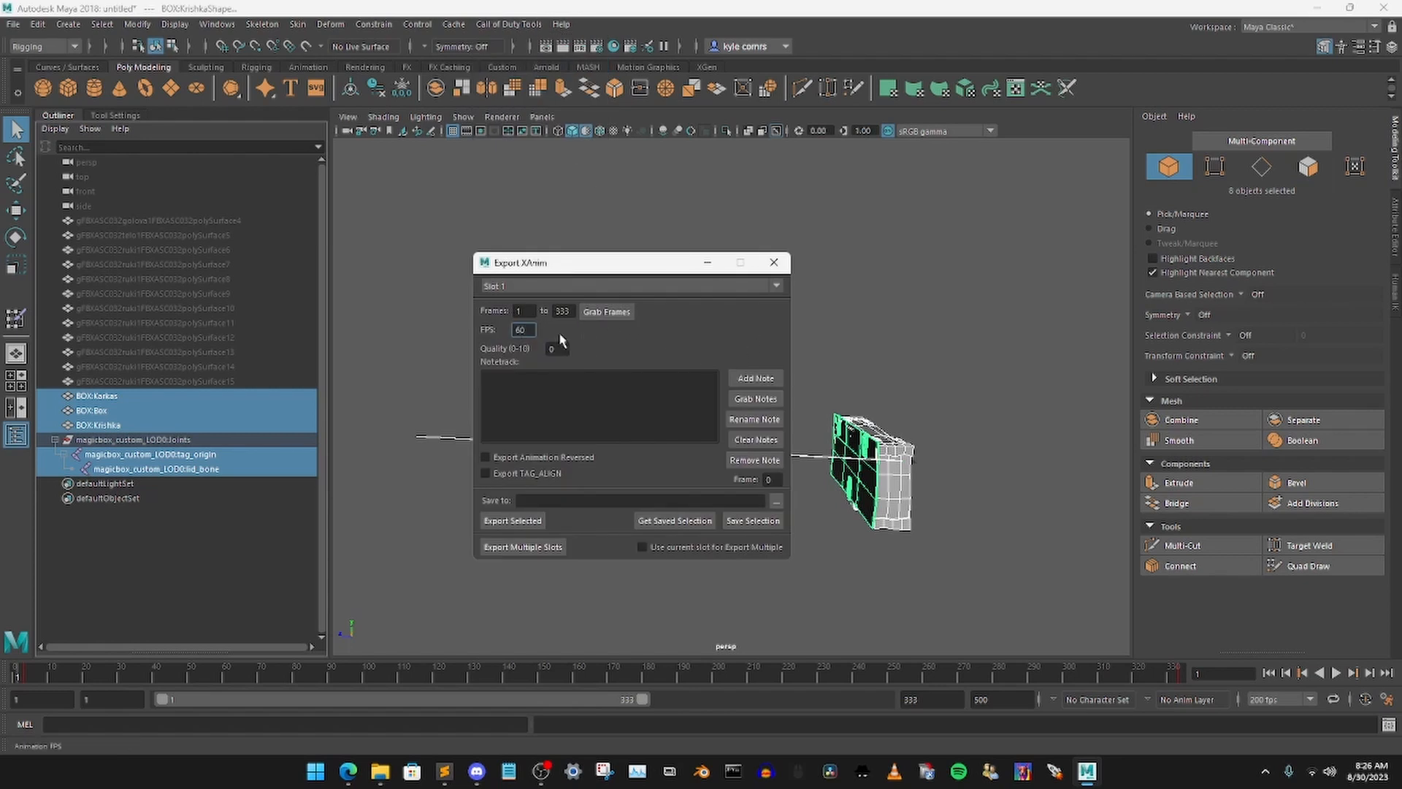
Browse the XAnim save location to xanim_export\custom_box and create and open a new folder named rusty_magicbox
{"action": "left_click", "coordinate": [776, 501]}
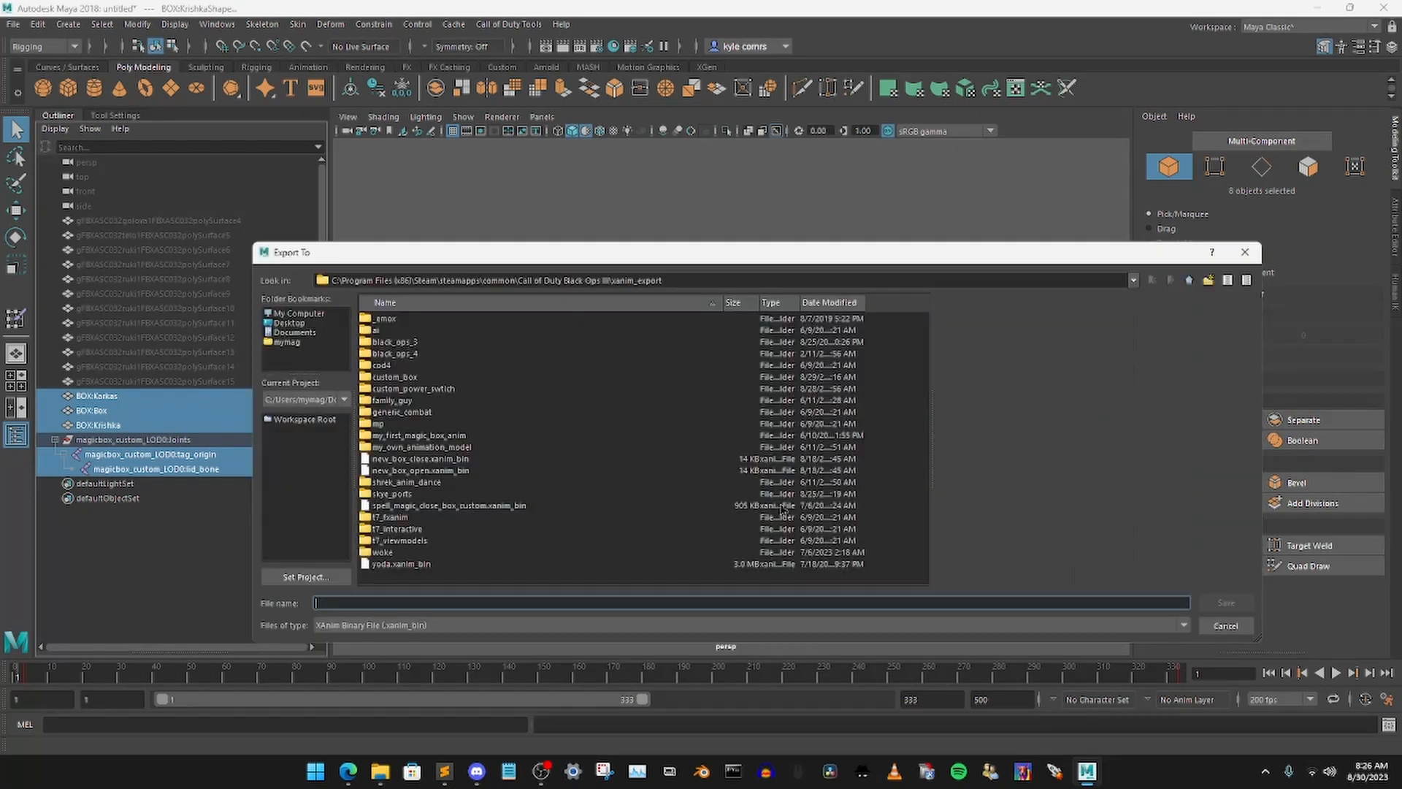
{"action": "double_click", "coordinate": [395, 377]}
{"action": "right_click", "coordinate": [511, 489]}
{"action": "left_click", "coordinate": [552, 514]}
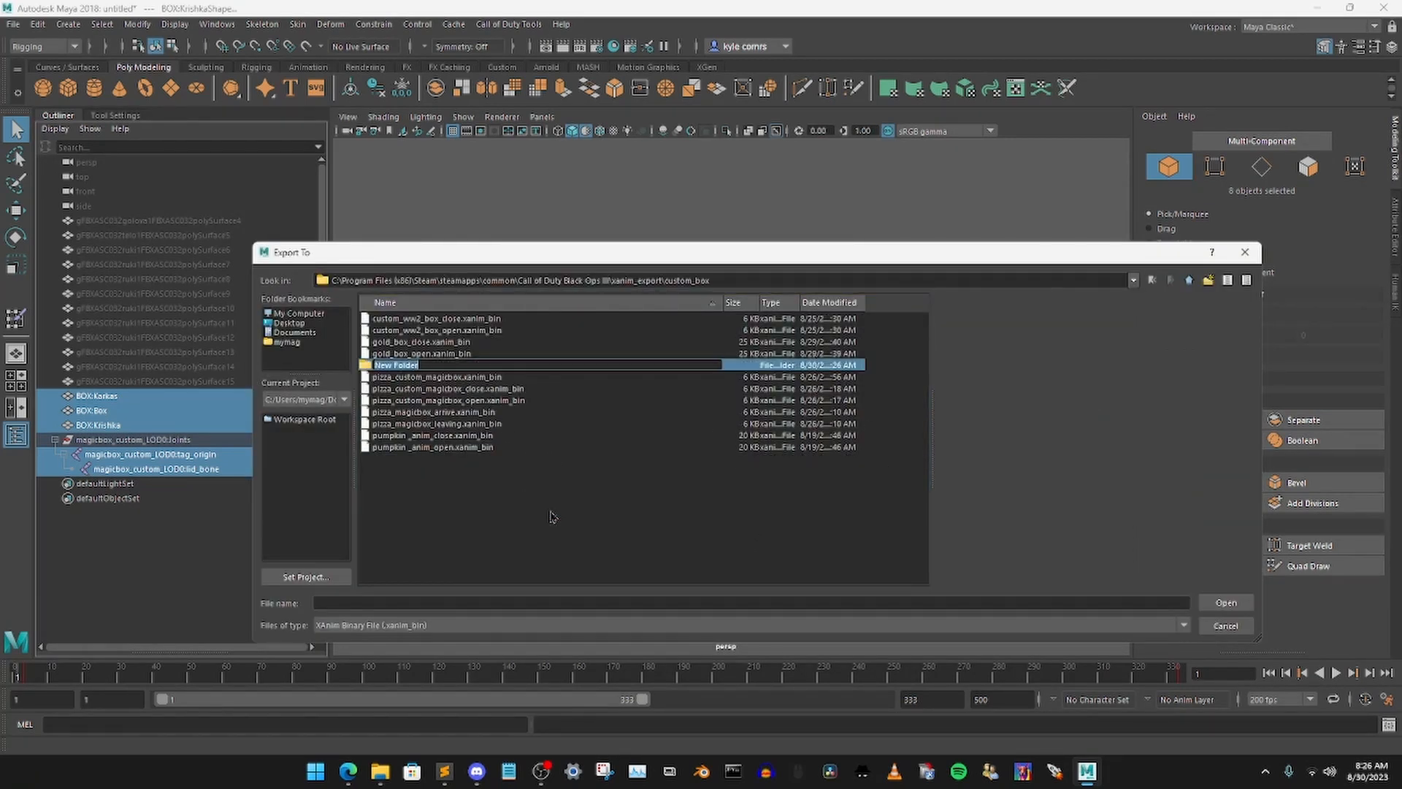
{"action": "type", "text": "rust"}
{"action": "key", "text": "Return"}
{"action": "key", "text": "Return"}
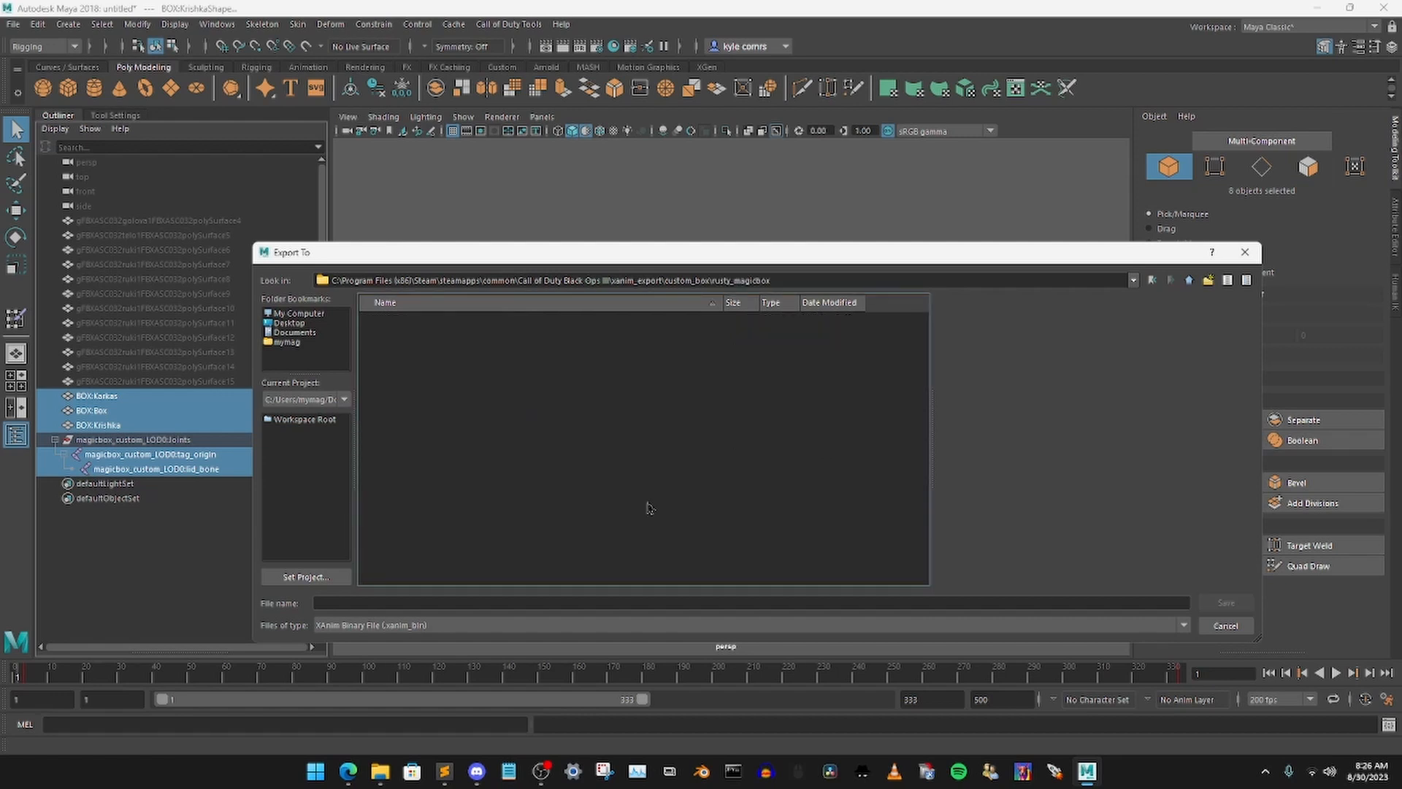
Name the animation file rusty_box and export the selection as an XAnim, continuing without saving the scene
{"action": "left_click", "coordinate": [544, 603]}
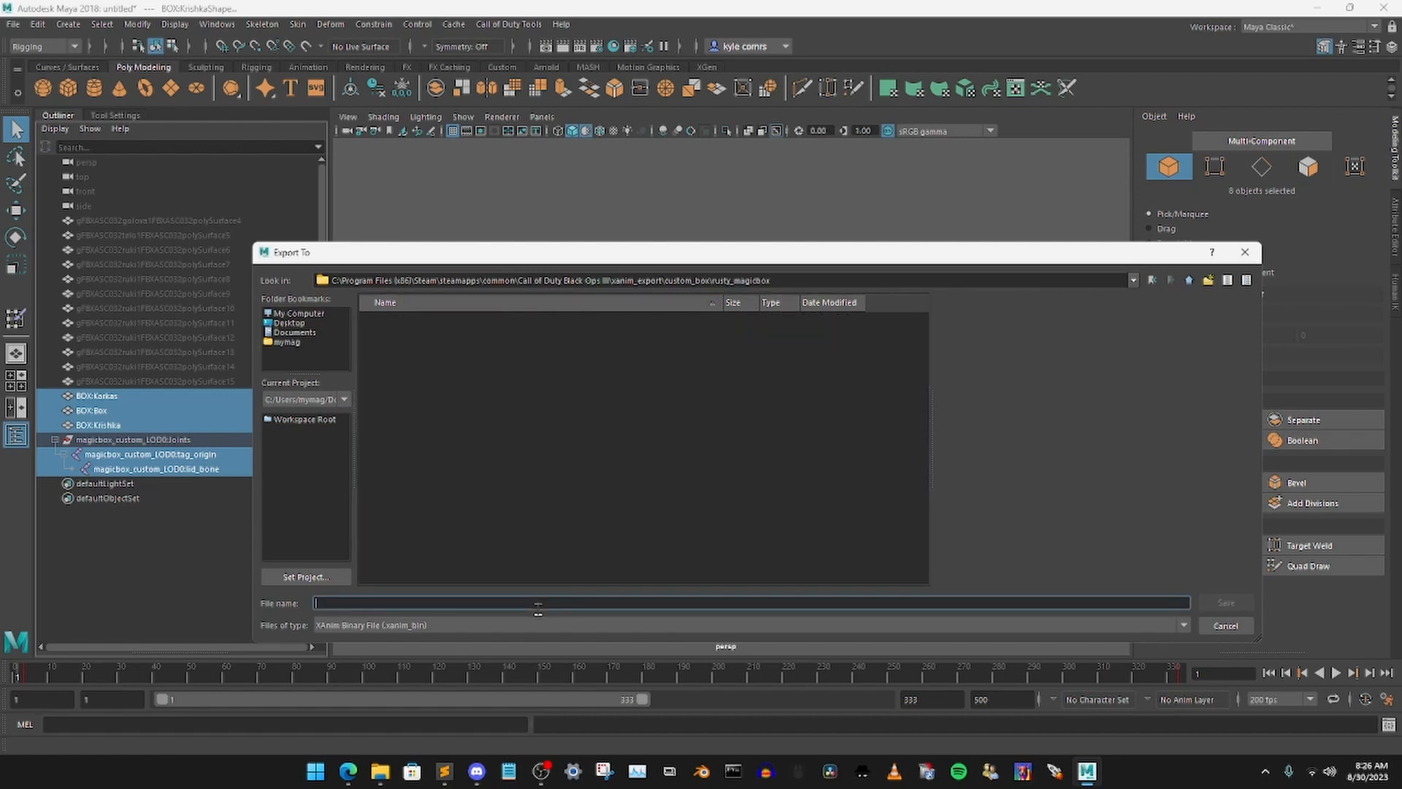
{"action": "type", "text": "rust"}
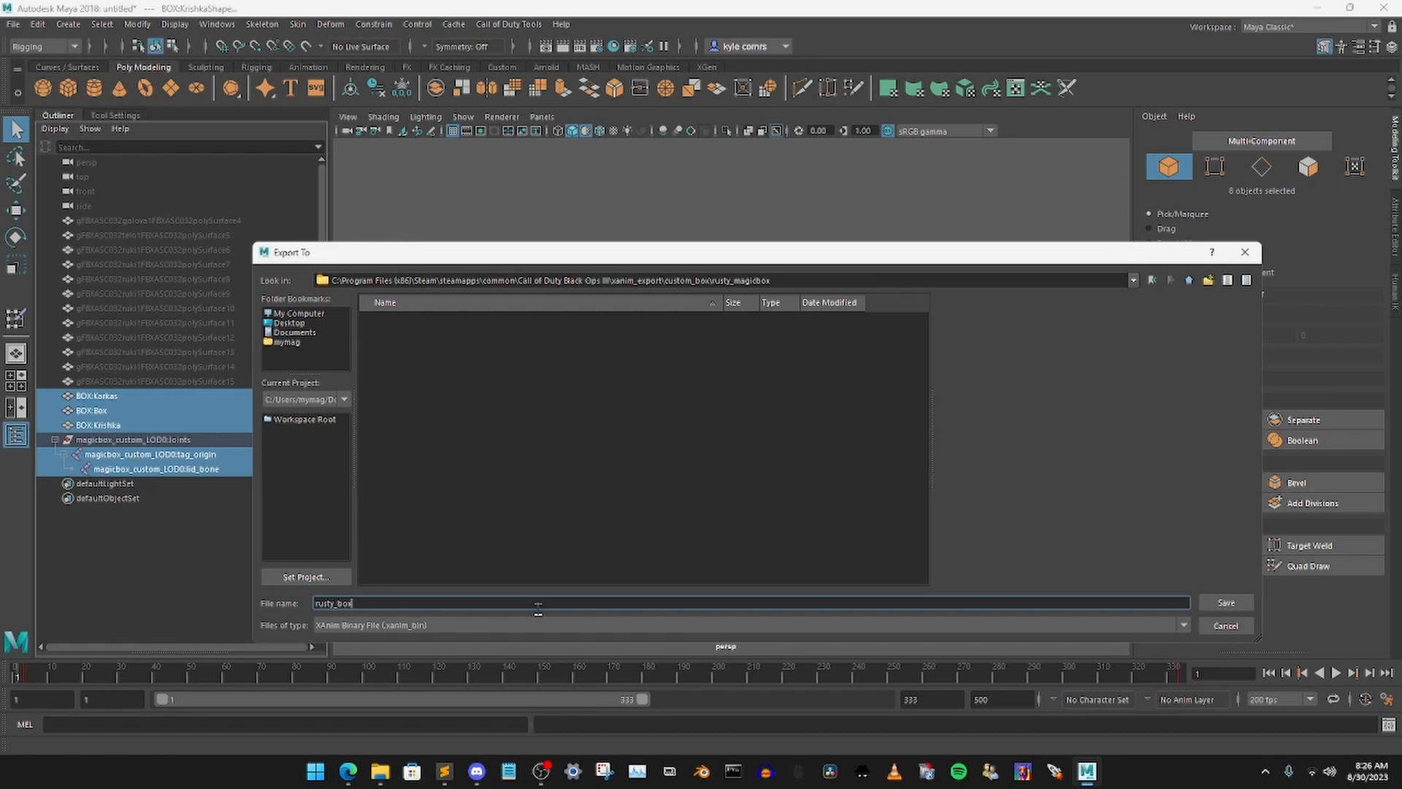
{"action": "type", "text": "y_box"}
{"action": "key", "text": "Return"}
{"action": "left_click", "coordinate": [515, 521]}
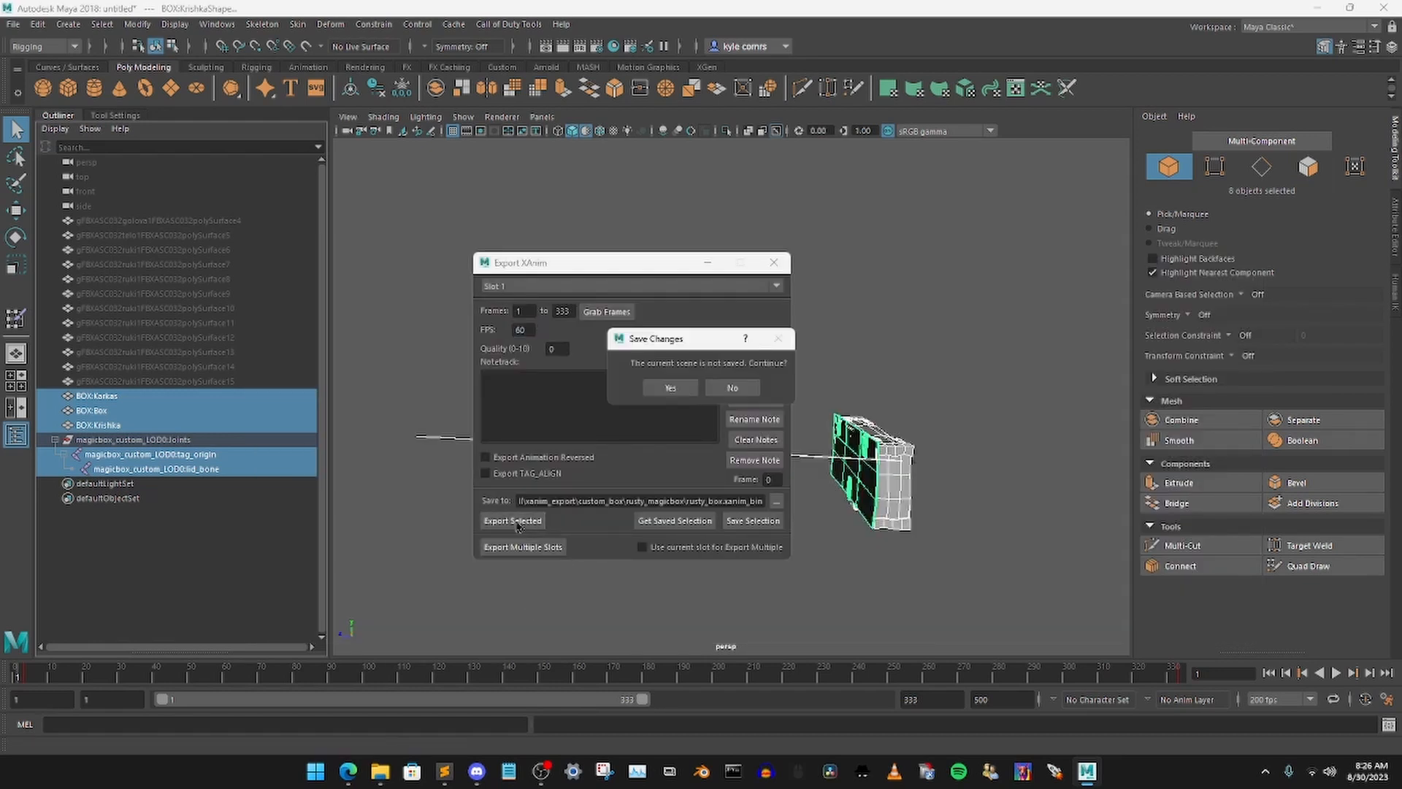
{"action": "left_click", "coordinate": [669, 389]}
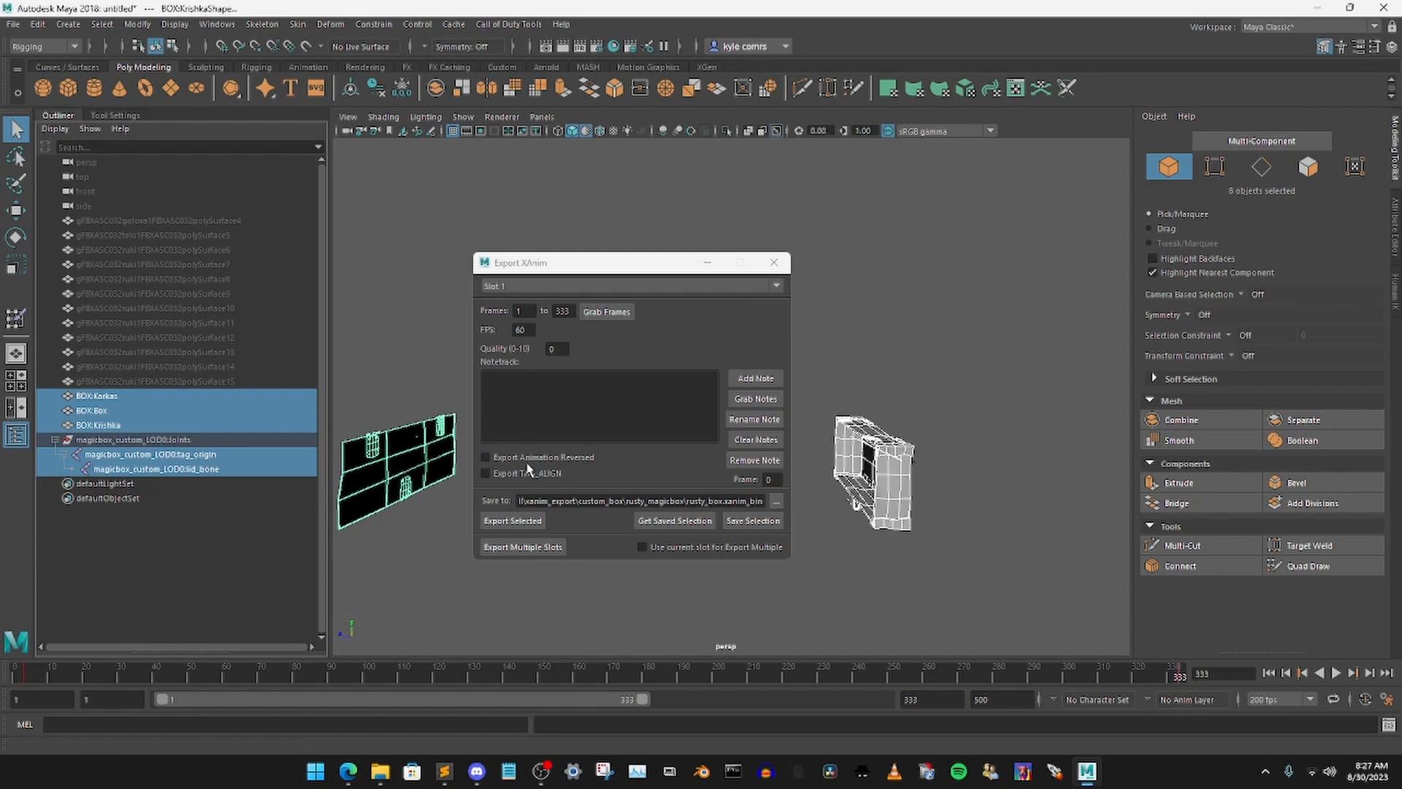
Enable the reversed animation export and browse the save location to the custom_box\rusty_magicbox folder
{"action": "left_click", "coordinate": [557, 463]}
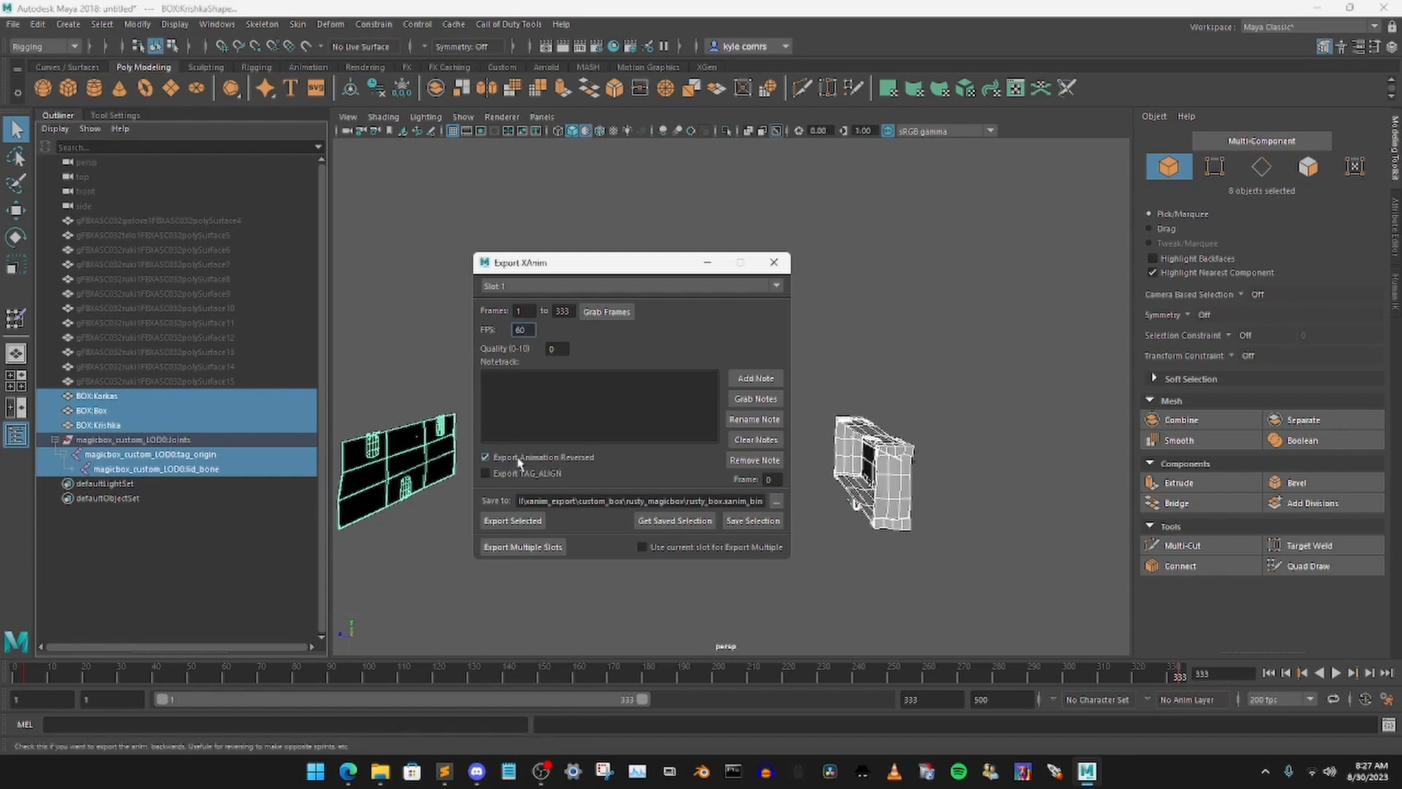
{"action": "left_click", "coordinate": [777, 501]}
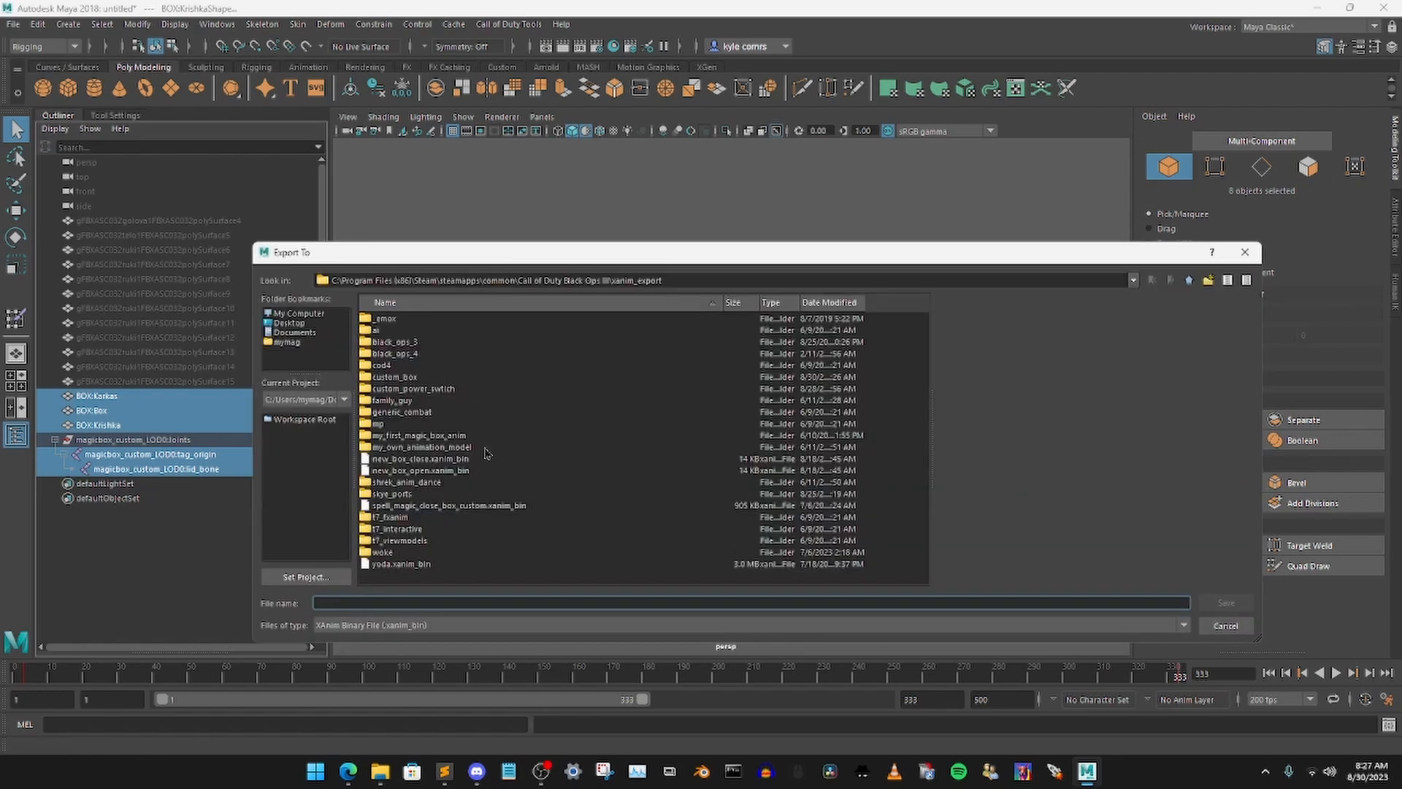
{"action": "double_click", "coordinate": [421, 378]}
{"action": "double_click", "coordinate": [430, 449]}
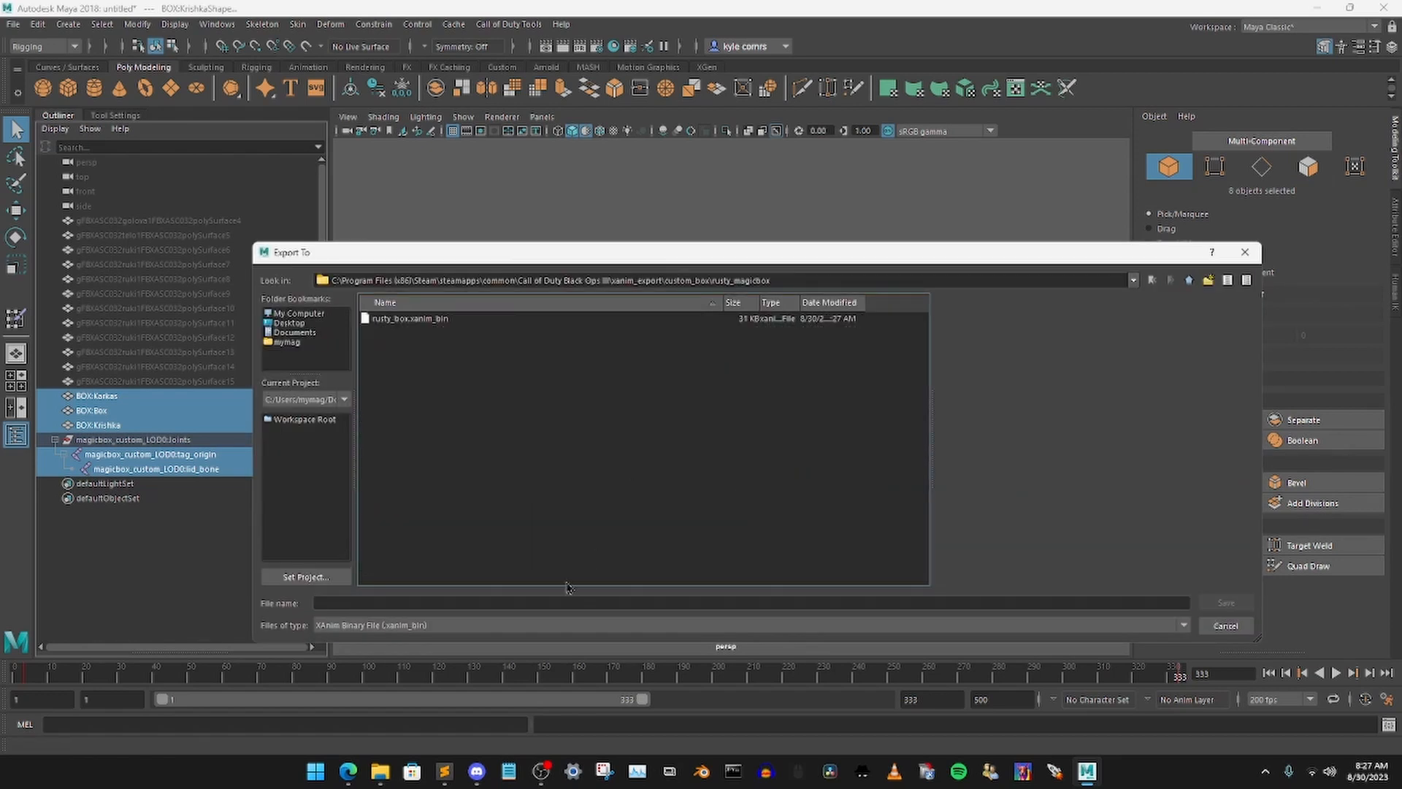
Name the reversed animation file rusty_box_close and export the selection, continuing without saving the scene
{"action": "left_click", "coordinate": [473, 603]}
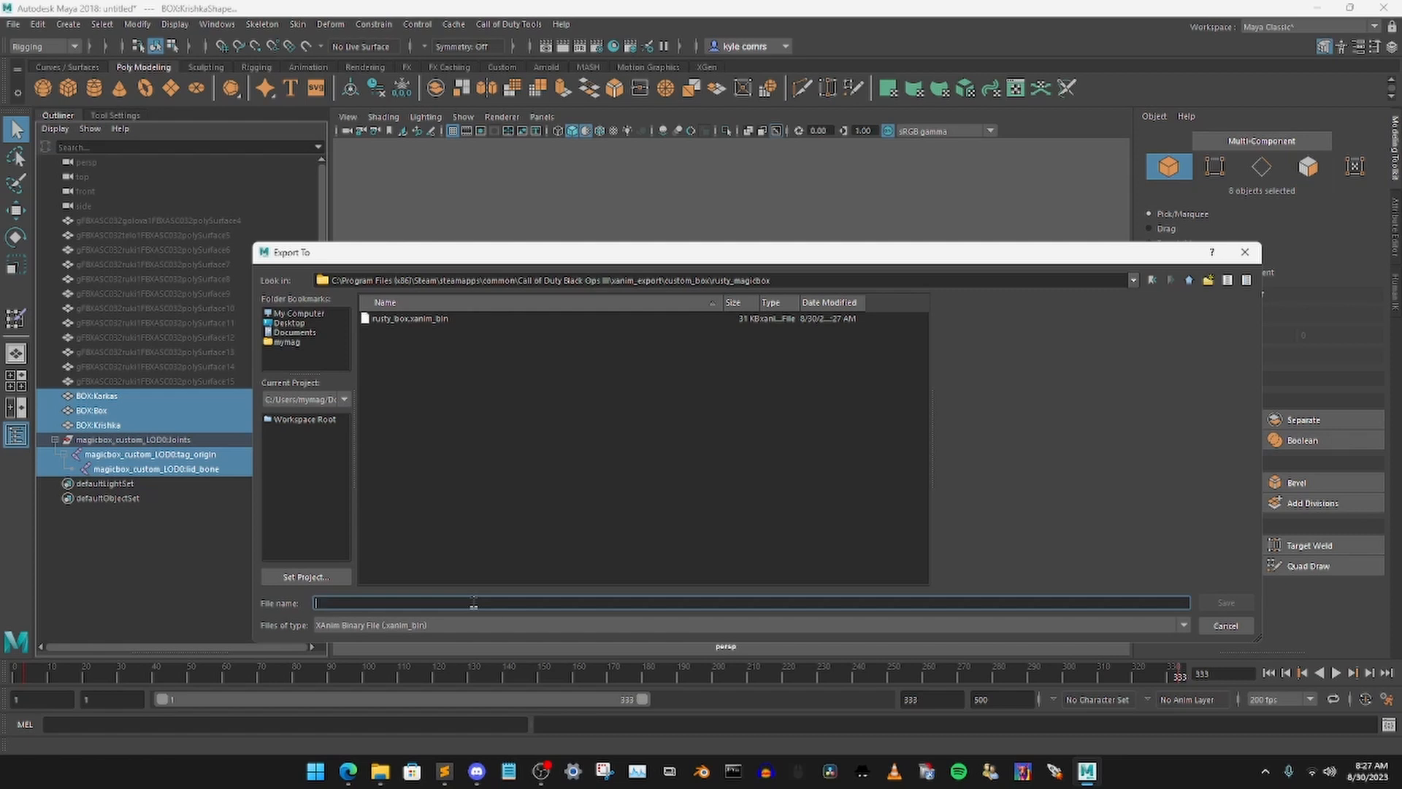
{"action": "type", "text": "rust"}
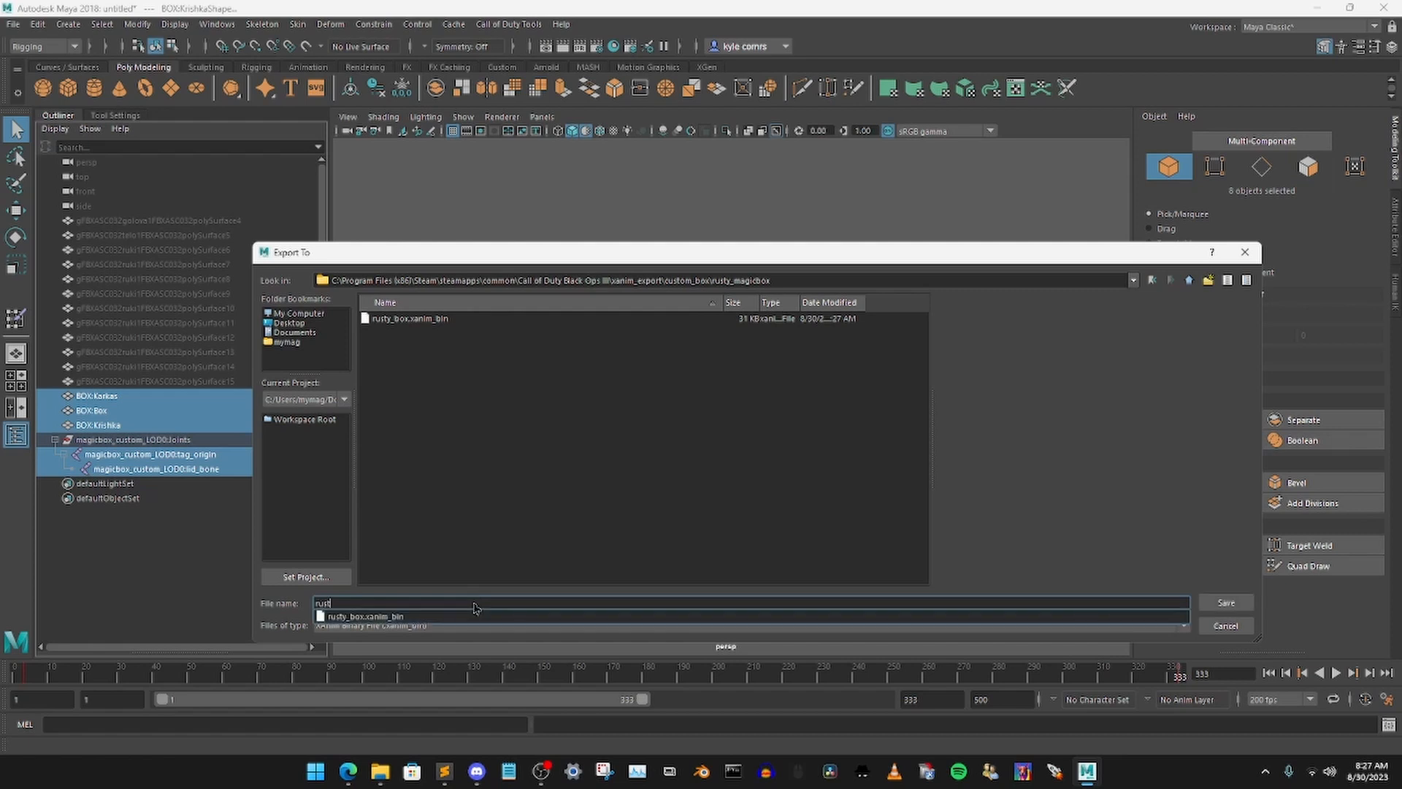
{"action": "type", "text": "y_box_close"}
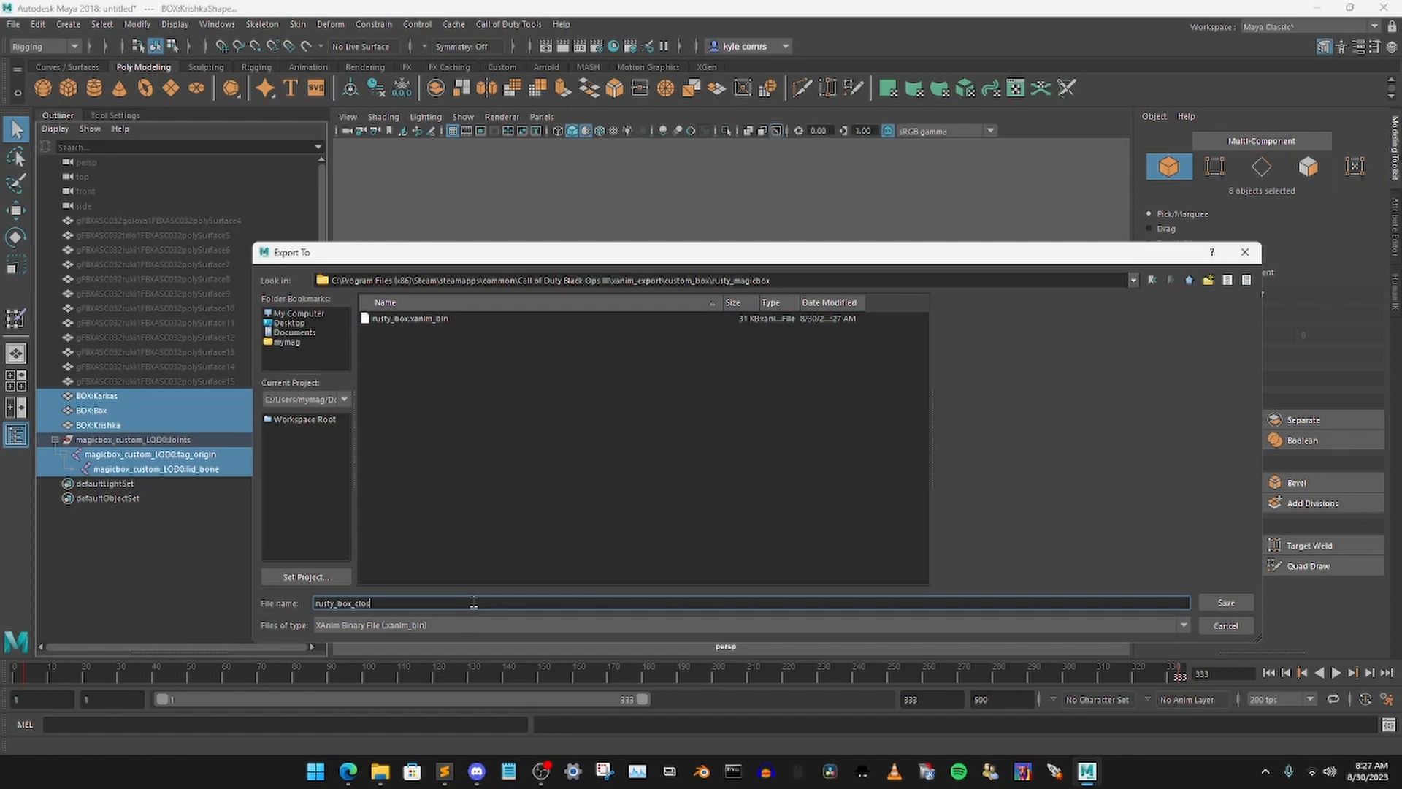
{"action": "left_click", "coordinate": [1226, 603]}
{"action": "left_click", "coordinate": [511, 521]}
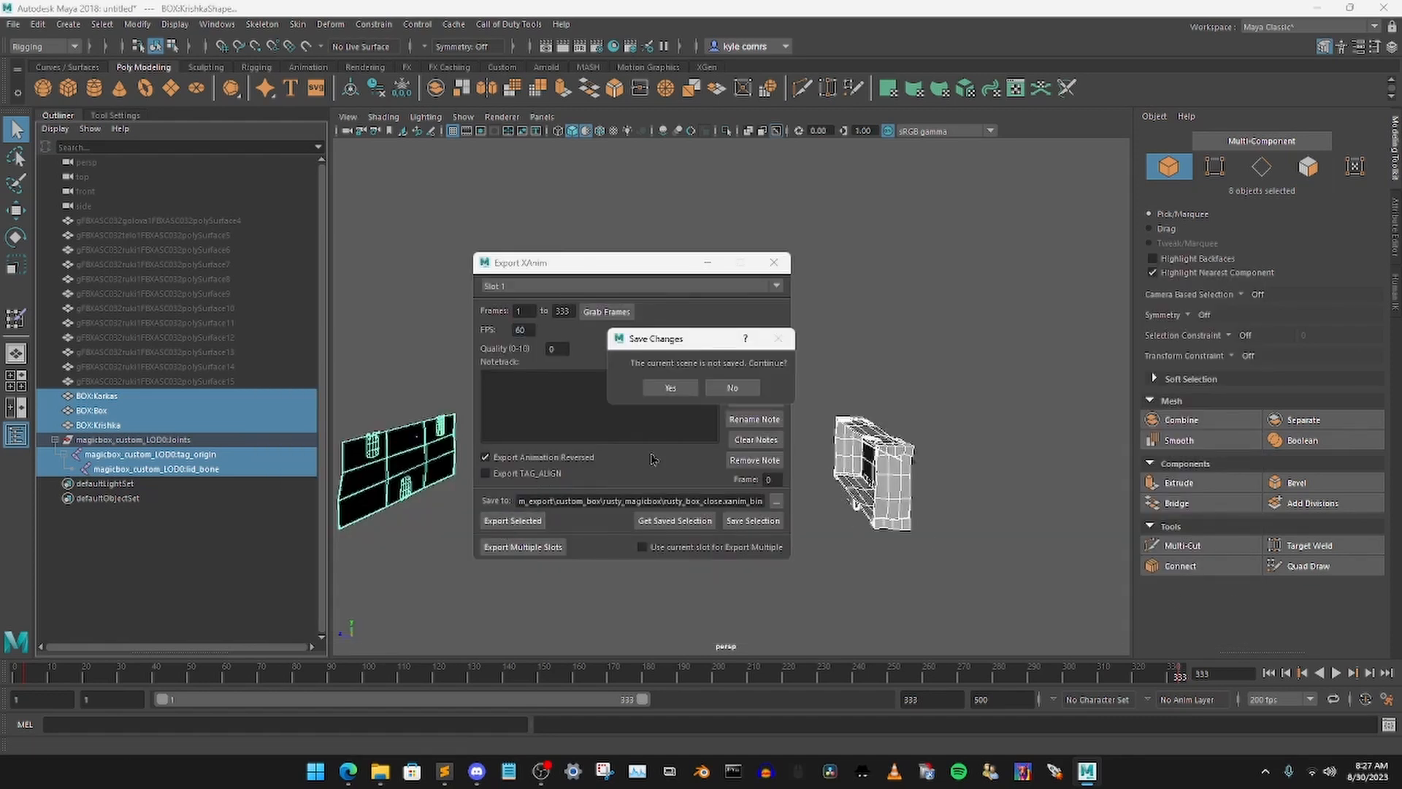
{"action": "left_click", "coordinate": [667, 388]}
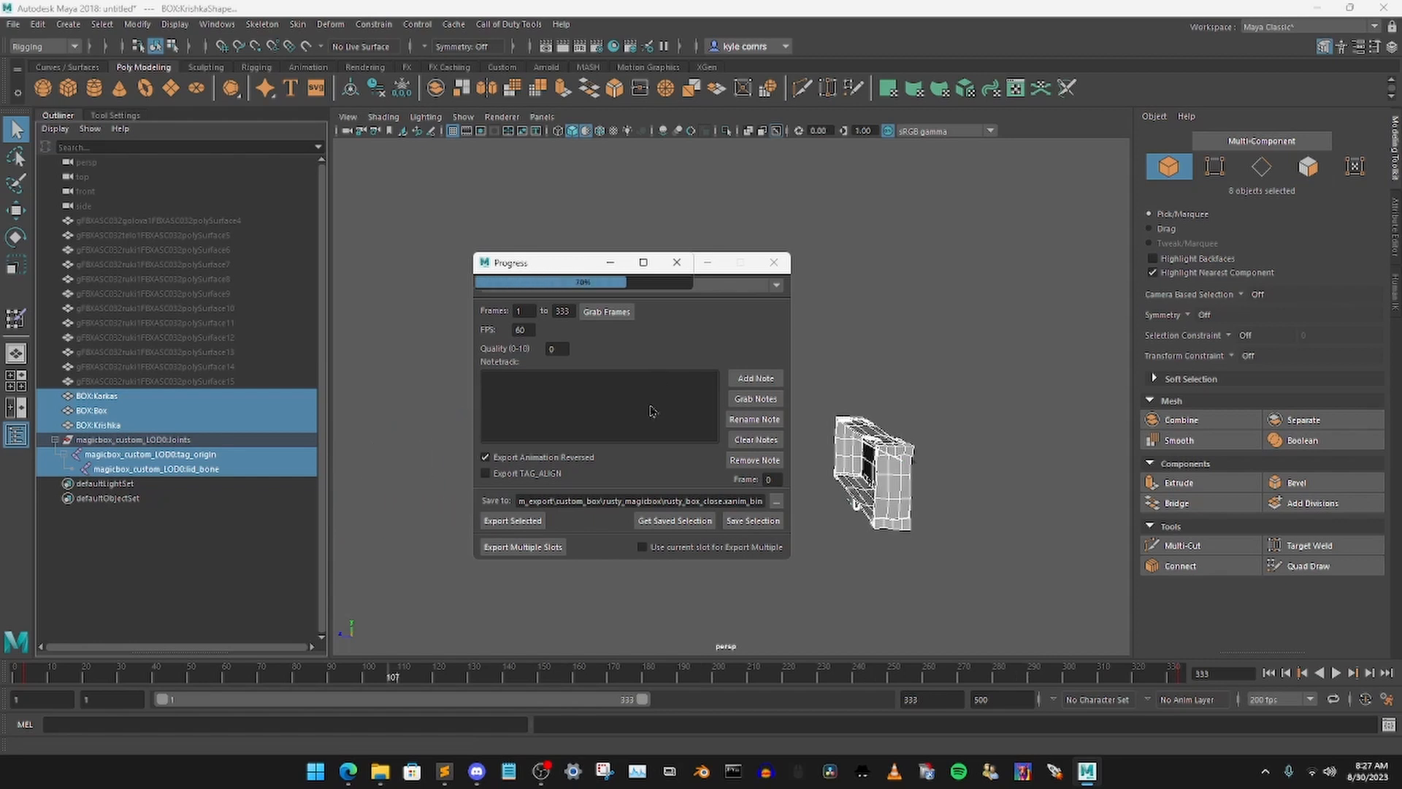
Browse back to custom_box\rusty_magicbox and set the save path to the existing rusty_box.xanim_bin file
{"action": "left_click", "coordinate": [777, 501]}
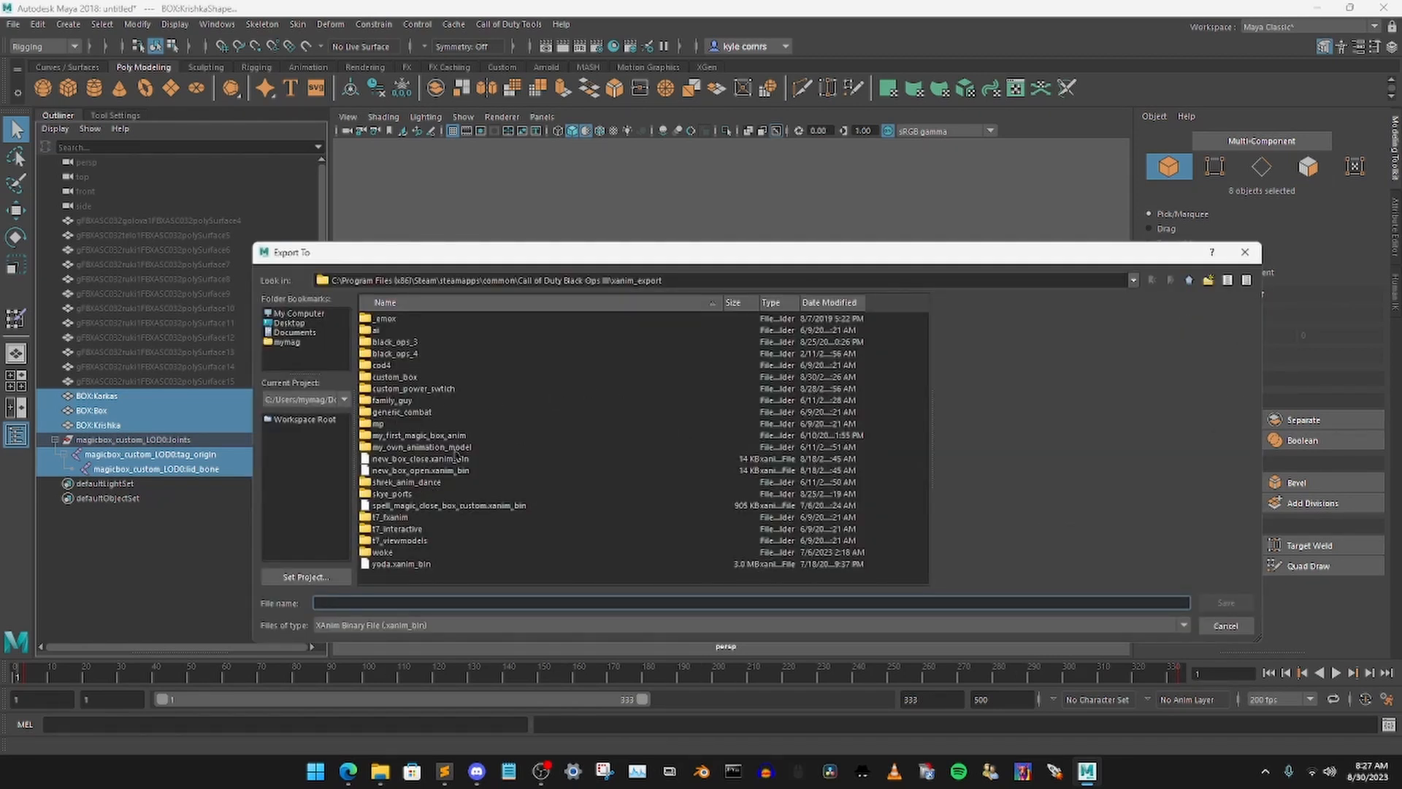
{"action": "double_click", "coordinate": [395, 376]}
{"action": "double_click", "coordinate": [406, 448]}
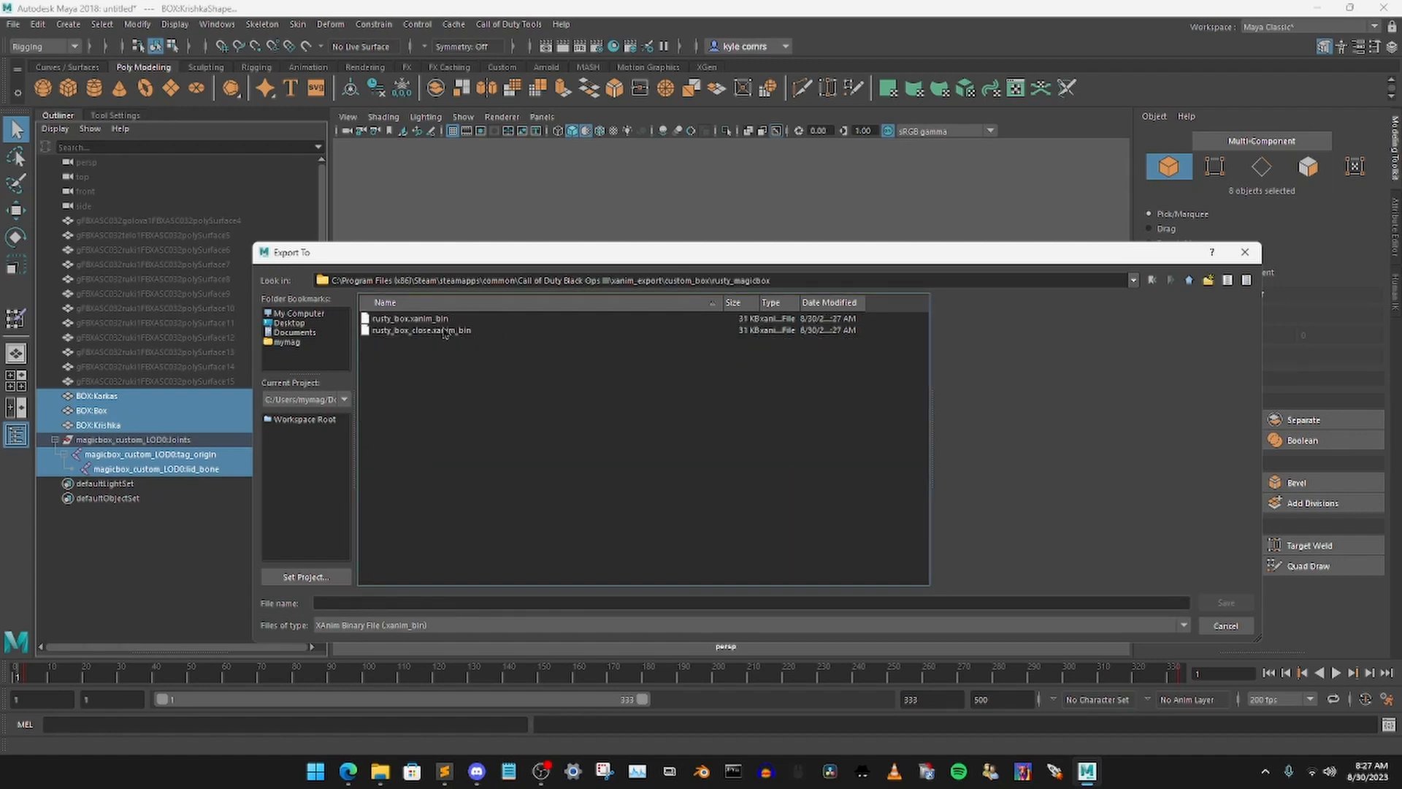
{"action": "left_click", "coordinate": [413, 319]}
{"action": "left_click", "coordinate": [1216, 602]}
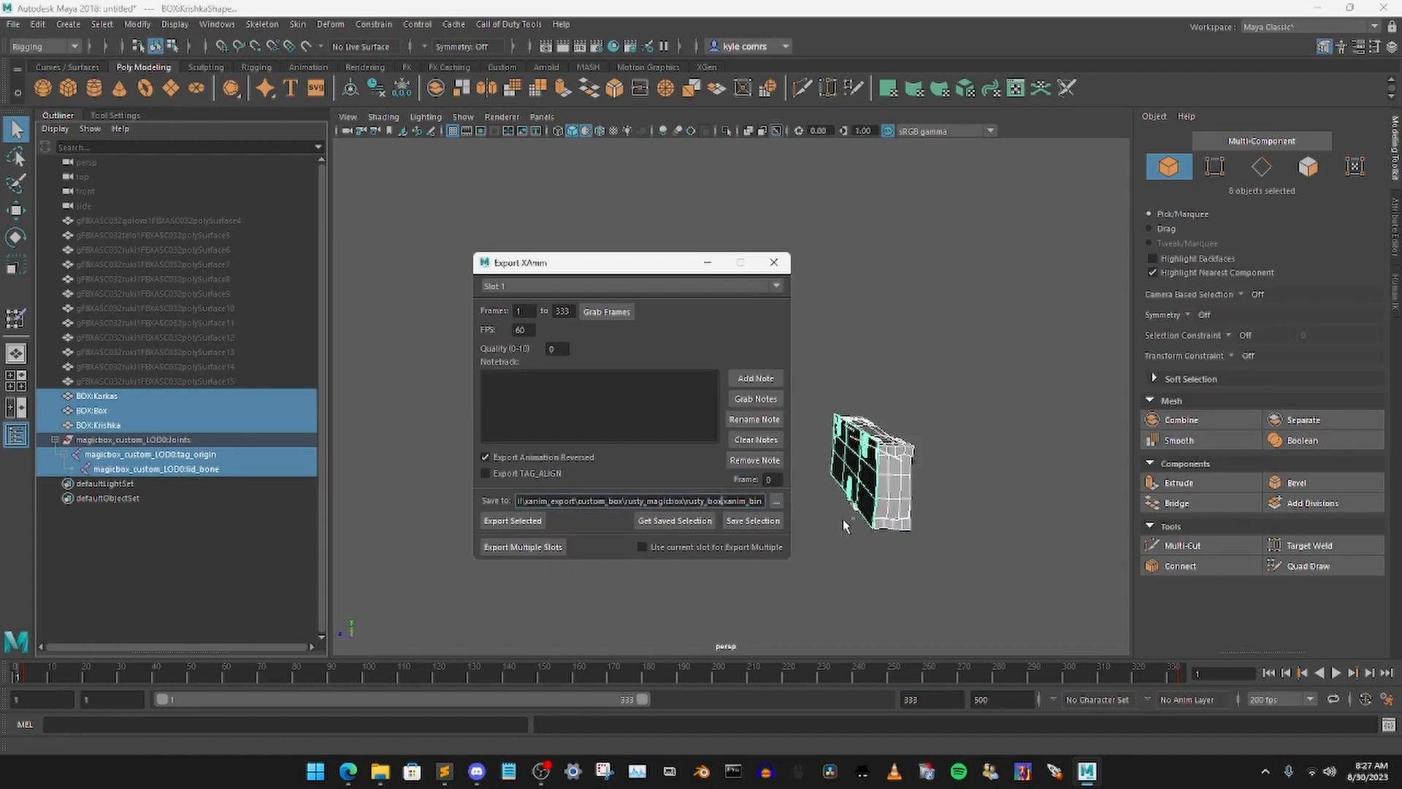
Change the file name to rusty_box_open, turn off reversed export, export the selection, and close the XAnim export window
{"action": "type", "text": "_open"}
{"action": "left_click", "coordinate": [496, 459]}
{"action": "left_click", "coordinate": [513, 520]}
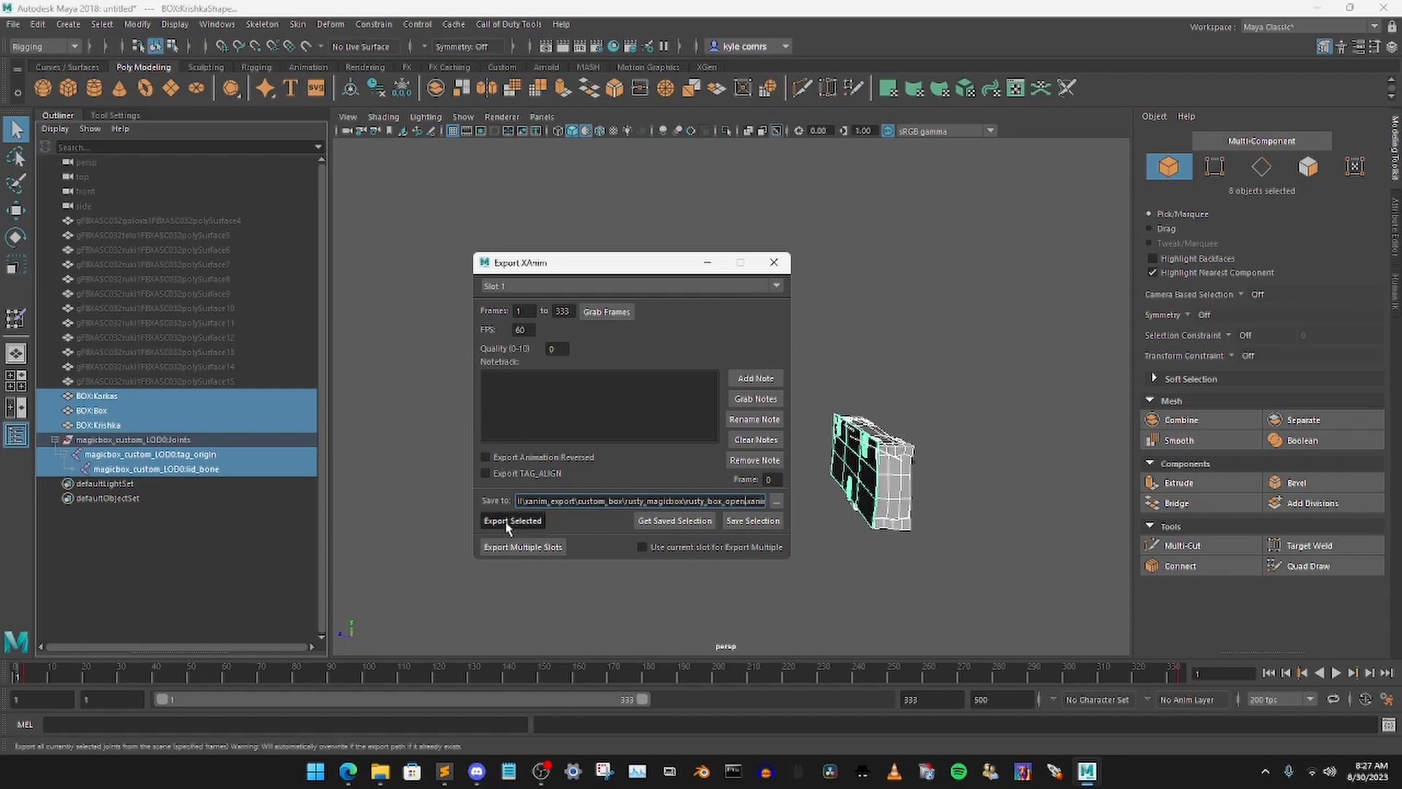
{"action": "left_click", "coordinate": [670, 398]}
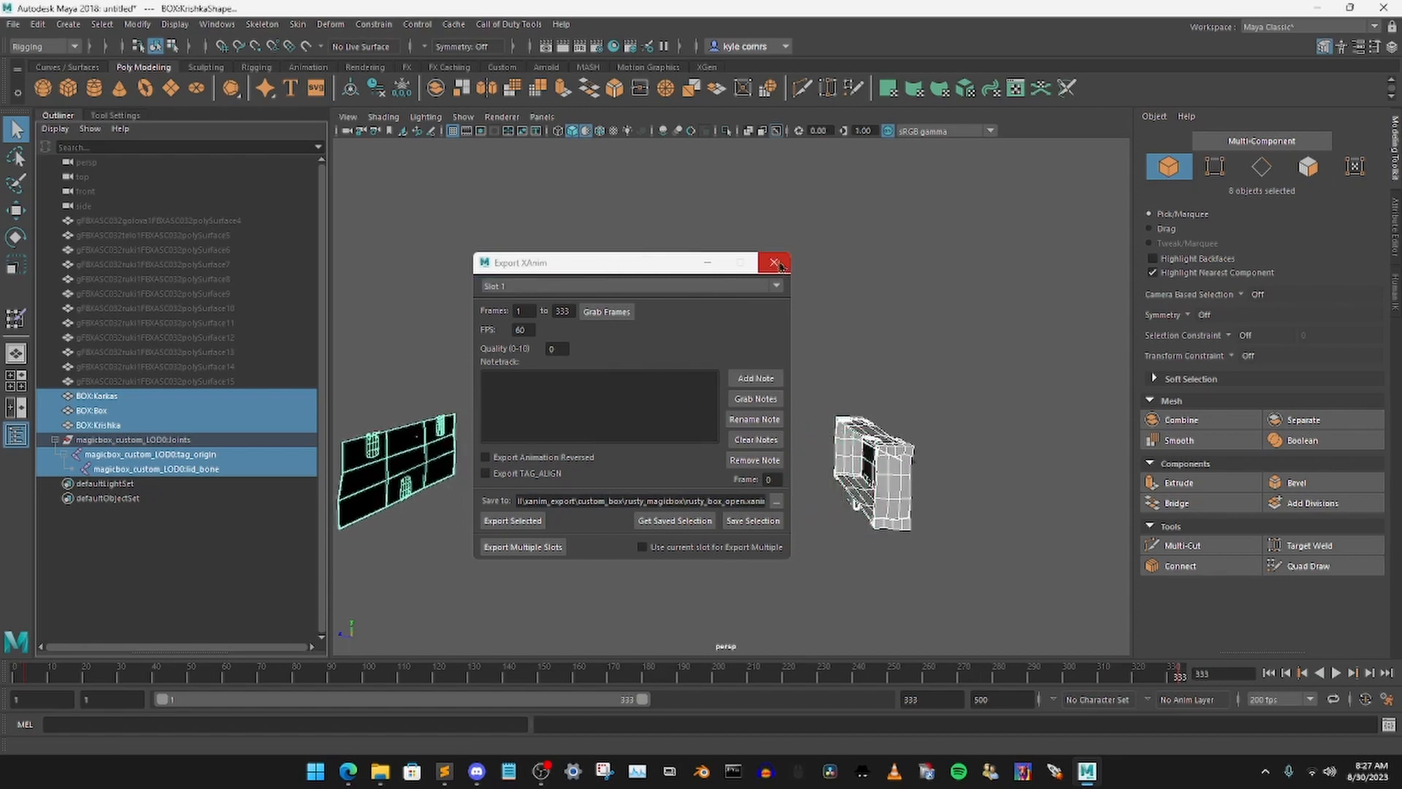
{"action": "left_click", "coordinate": [776, 264]}
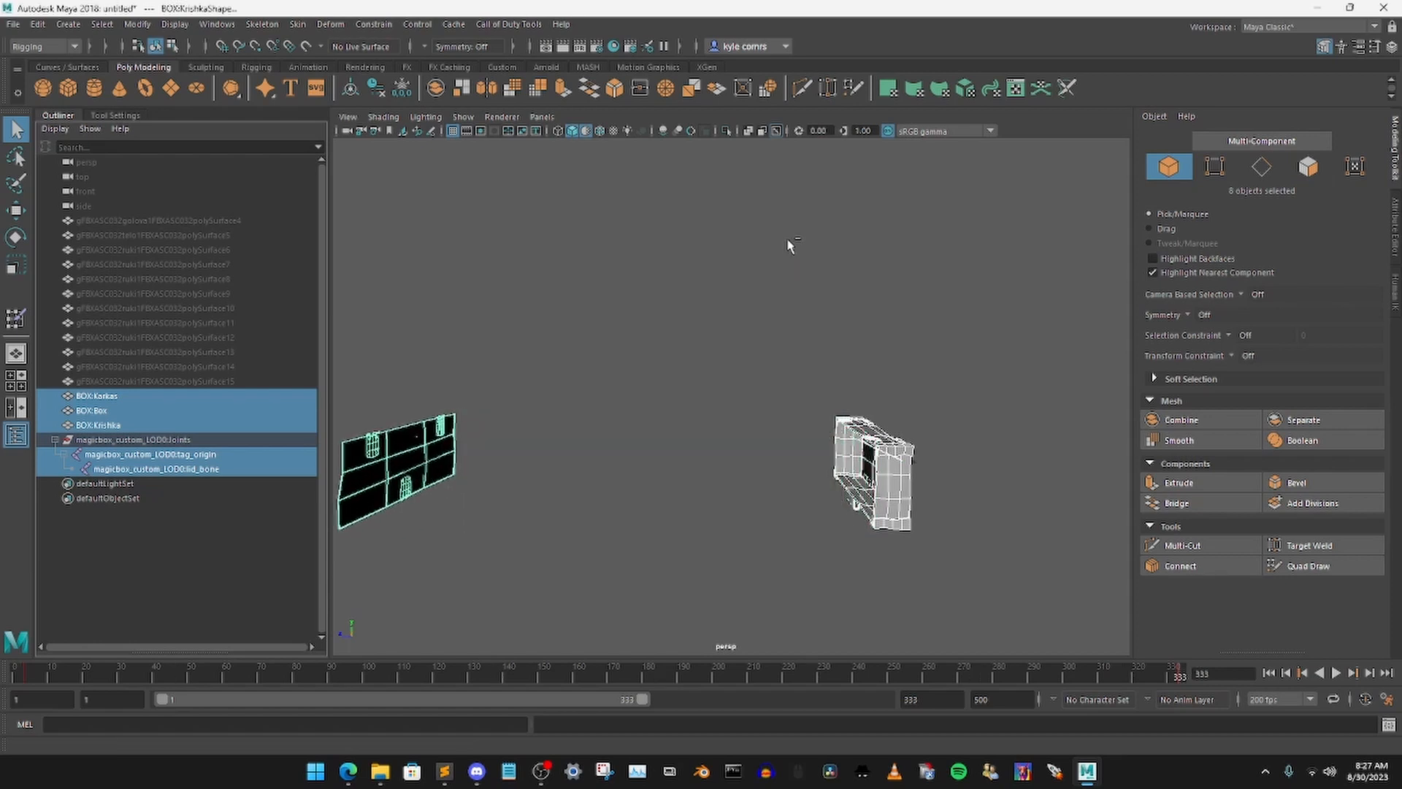
Return the timeline to frame 1 and clear the object selection
{"action": "left_click_drag", "start_coordinate": [947, 685], "coordinate": [16, 673]}
{"action": "left_click", "coordinate": [694, 308]}
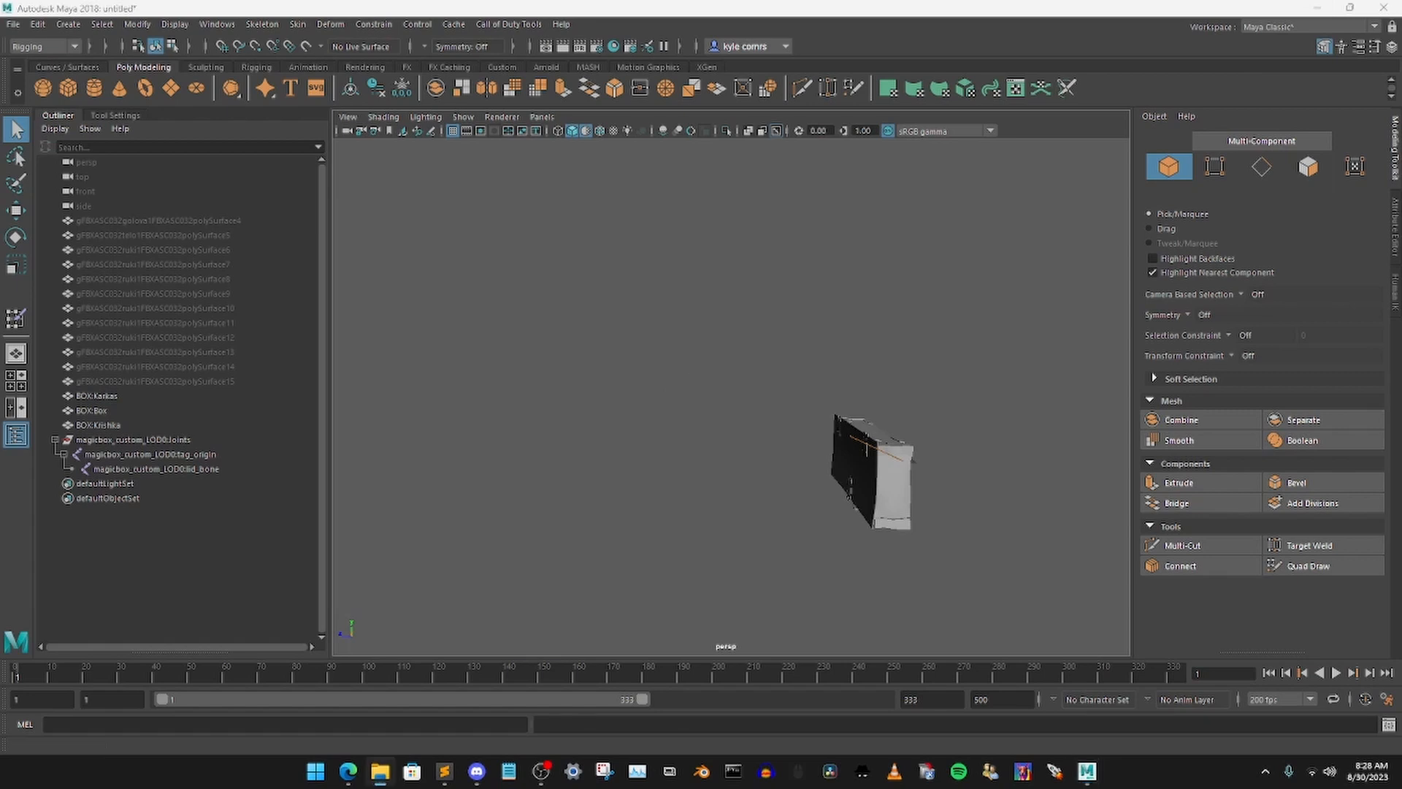
Minimize Maya and launch the Call of Duty Black Ops III Mod Tools from the desktop
{"action": "left_click", "coordinate": [1317, 7]}
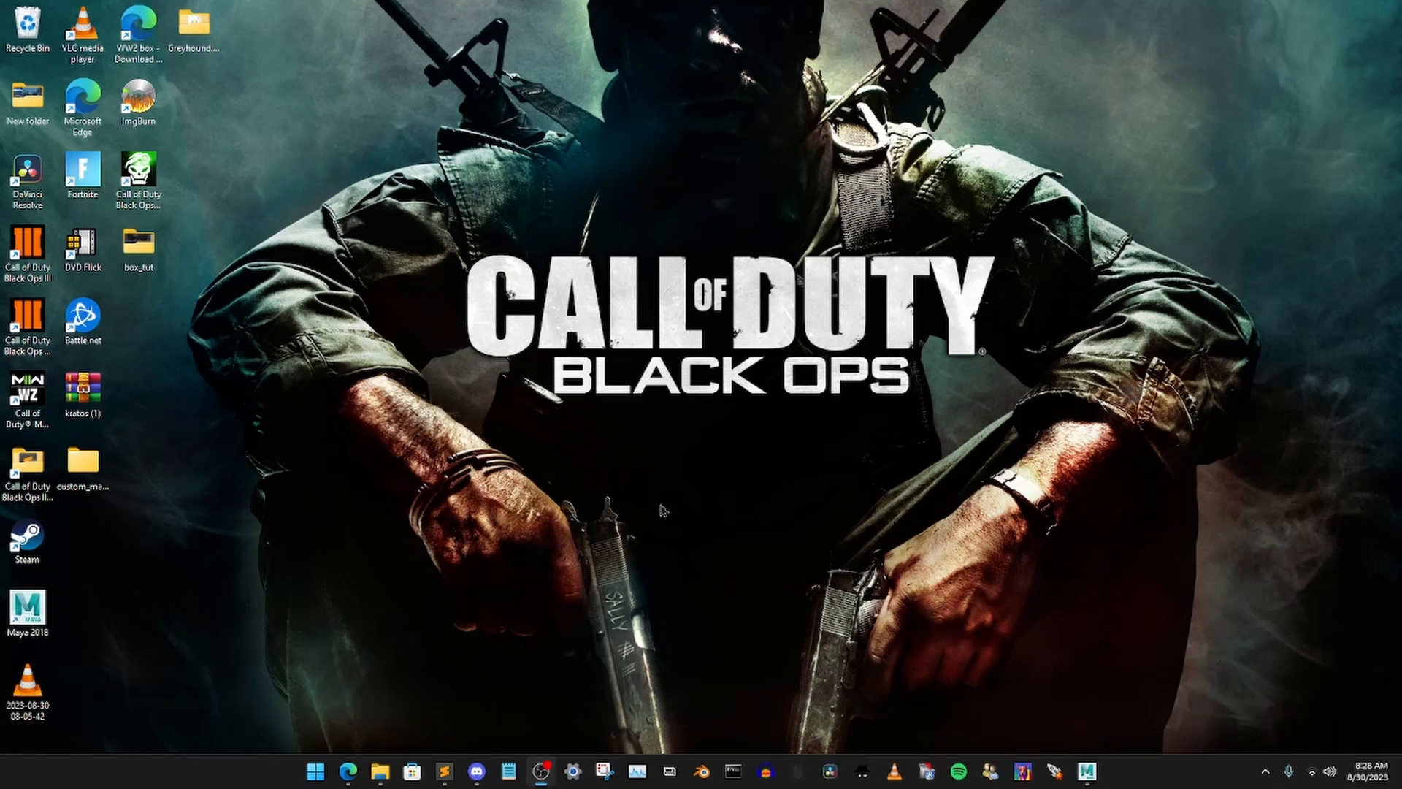
{"action": "left_click", "coordinate": [31, 328]}
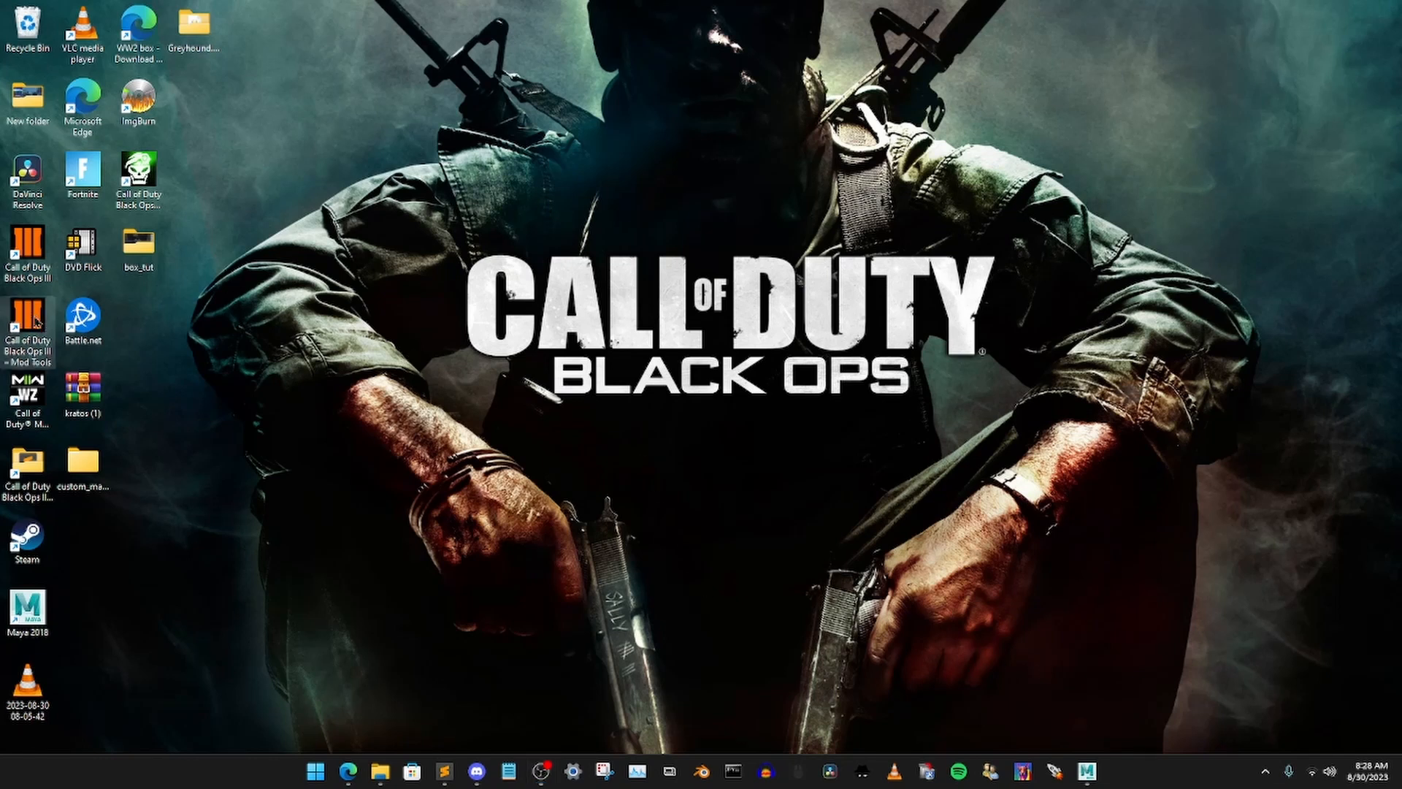
{"action": "double_click", "coordinate": [35, 319]}
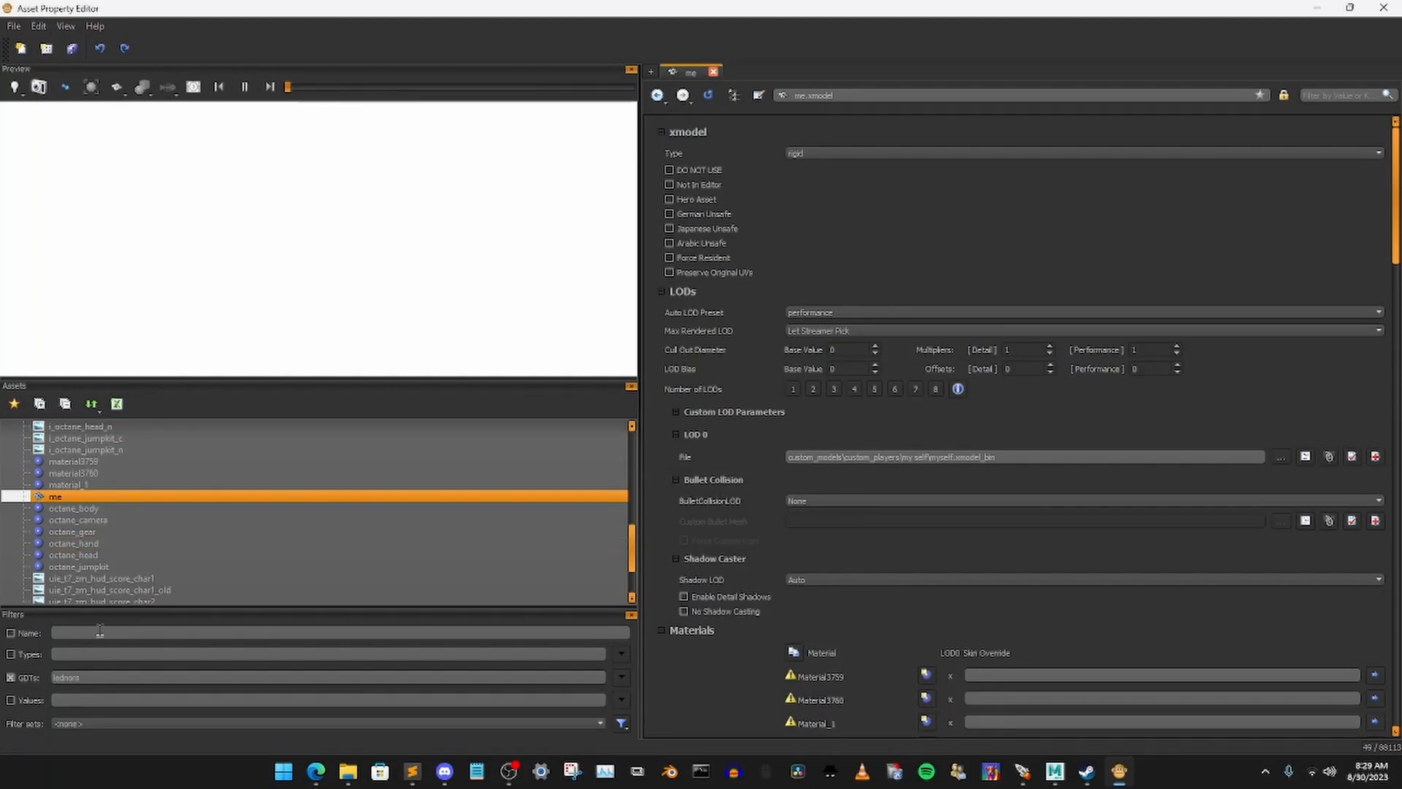
Collapse the asset list in the Asset Property Editor and clear the GDT filter text
{"action": "left_click", "coordinate": [65, 404]}
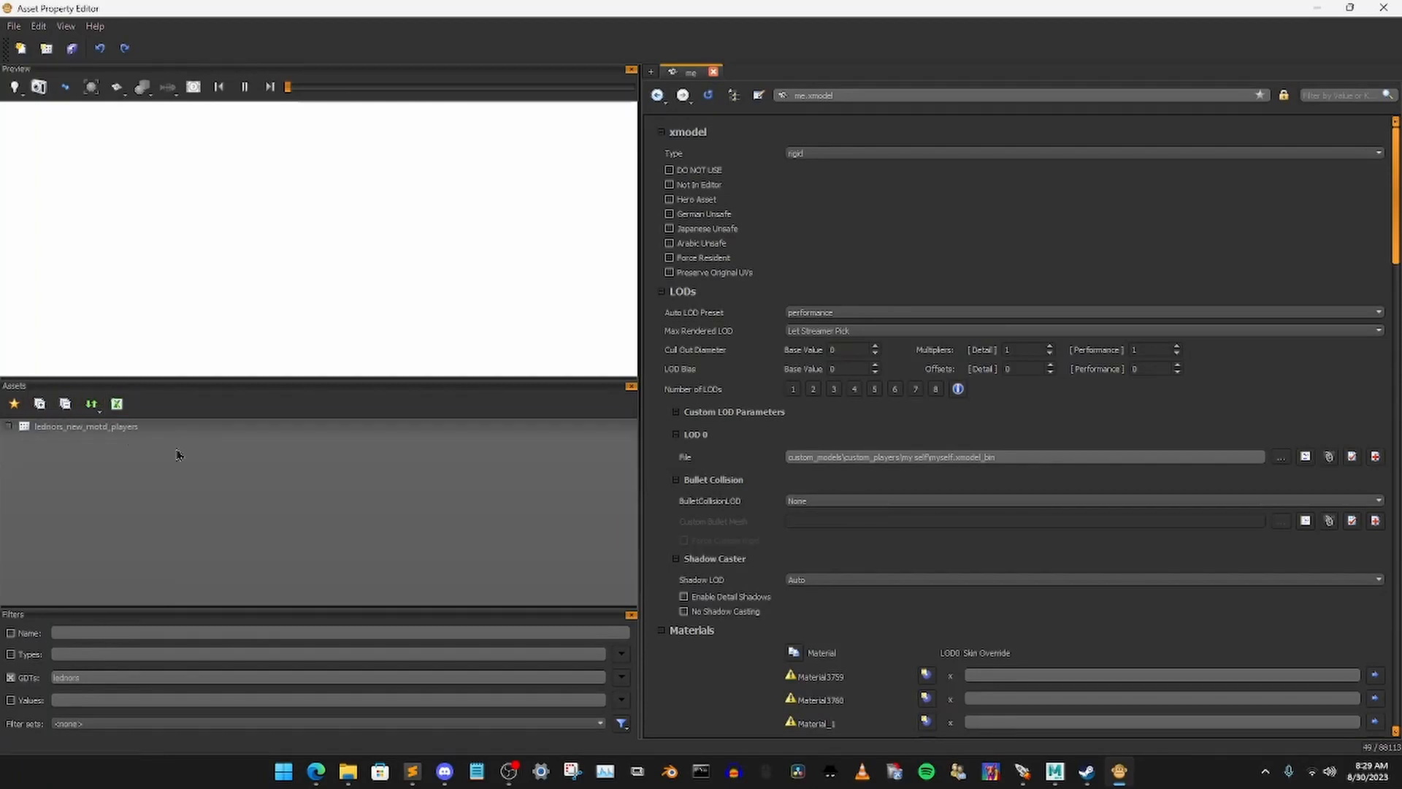
{"action": "left_click_drag", "start_coordinate": [119, 677], "coordinate": [20, 676]}
{"action": "key", "text": "BackSpace"}
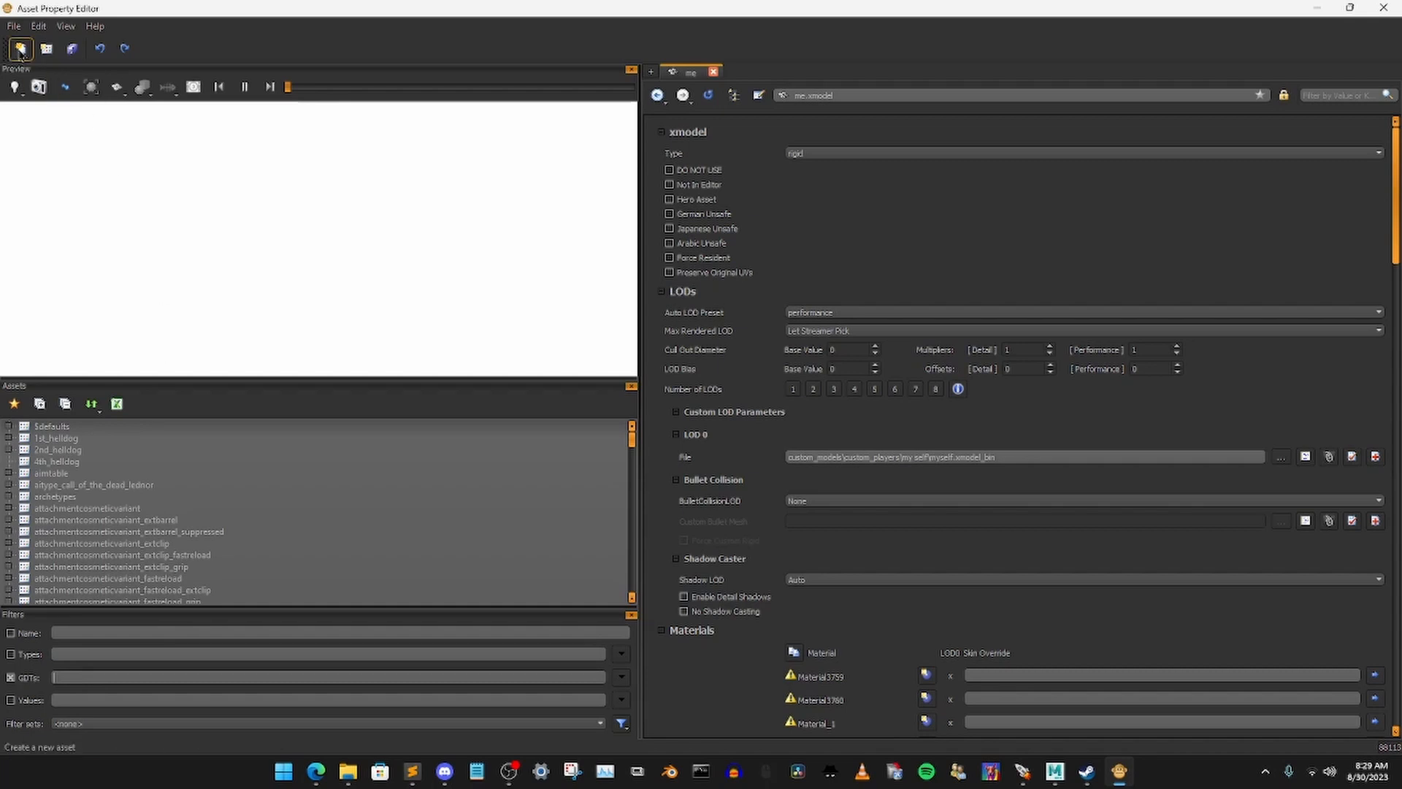
Create a new GDT file named rusty_magicbox in the model_export\custom_models\custom_box\rusty_magicbox folder
{"action": "left_click", "coordinate": [13, 25]}
{"action": "left_click", "coordinate": [25, 56]}
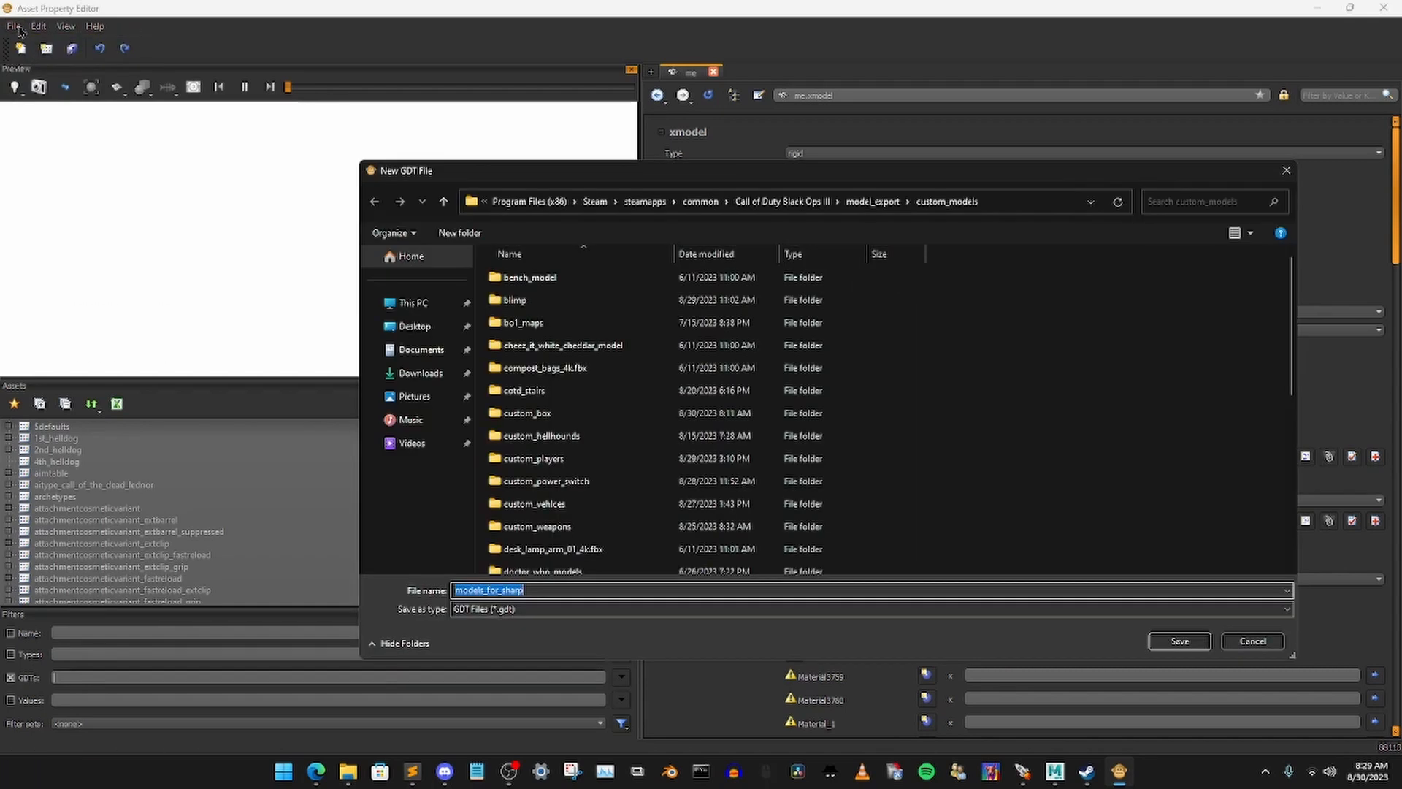
{"action": "double_click", "coordinate": [571, 414]}
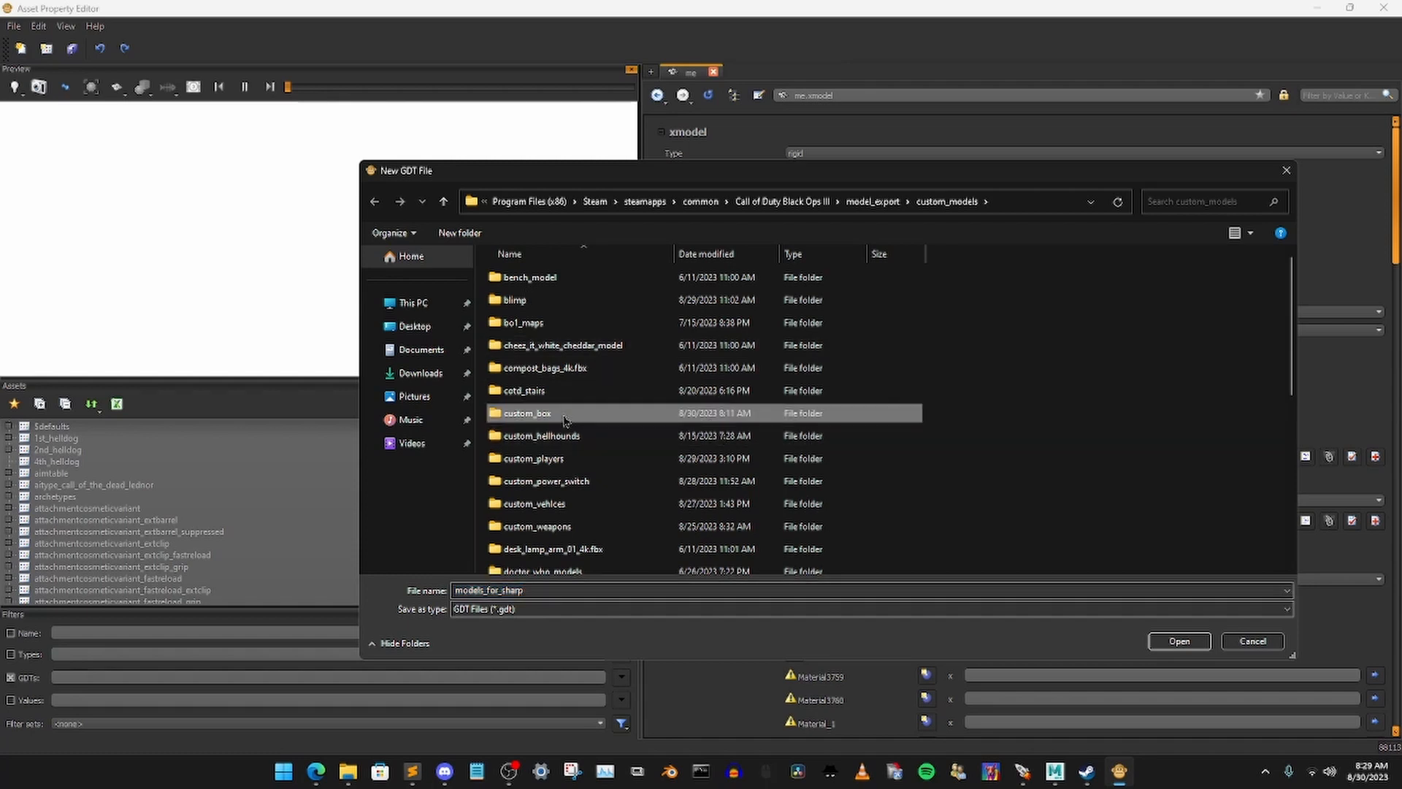
{"action": "double_click", "coordinate": [605, 292]}
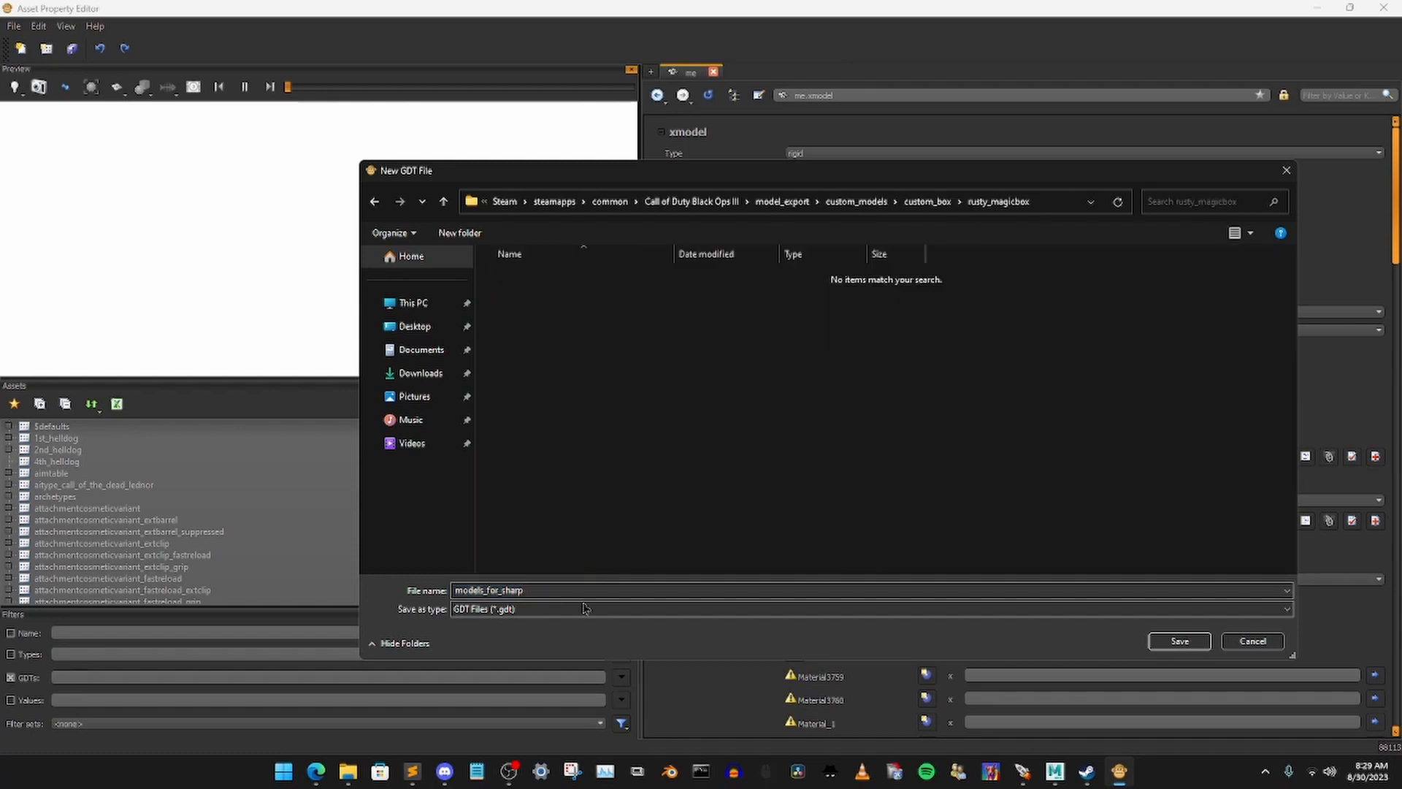
{"action": "double_click", "coordinate": [568, 589]}
{"action": "key", "text": "BackSpace"}
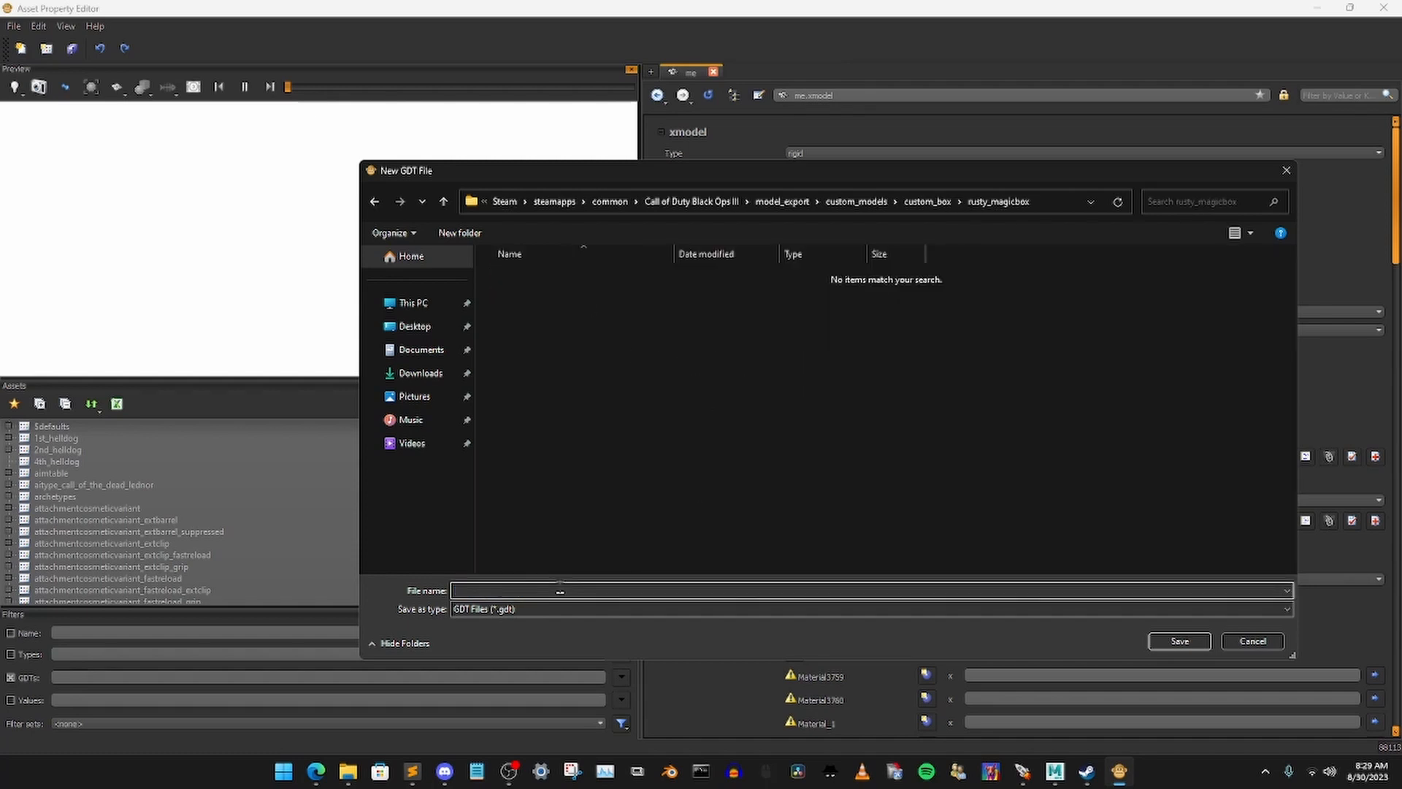
{"action": "type", "text": "rusty_magicbox"}
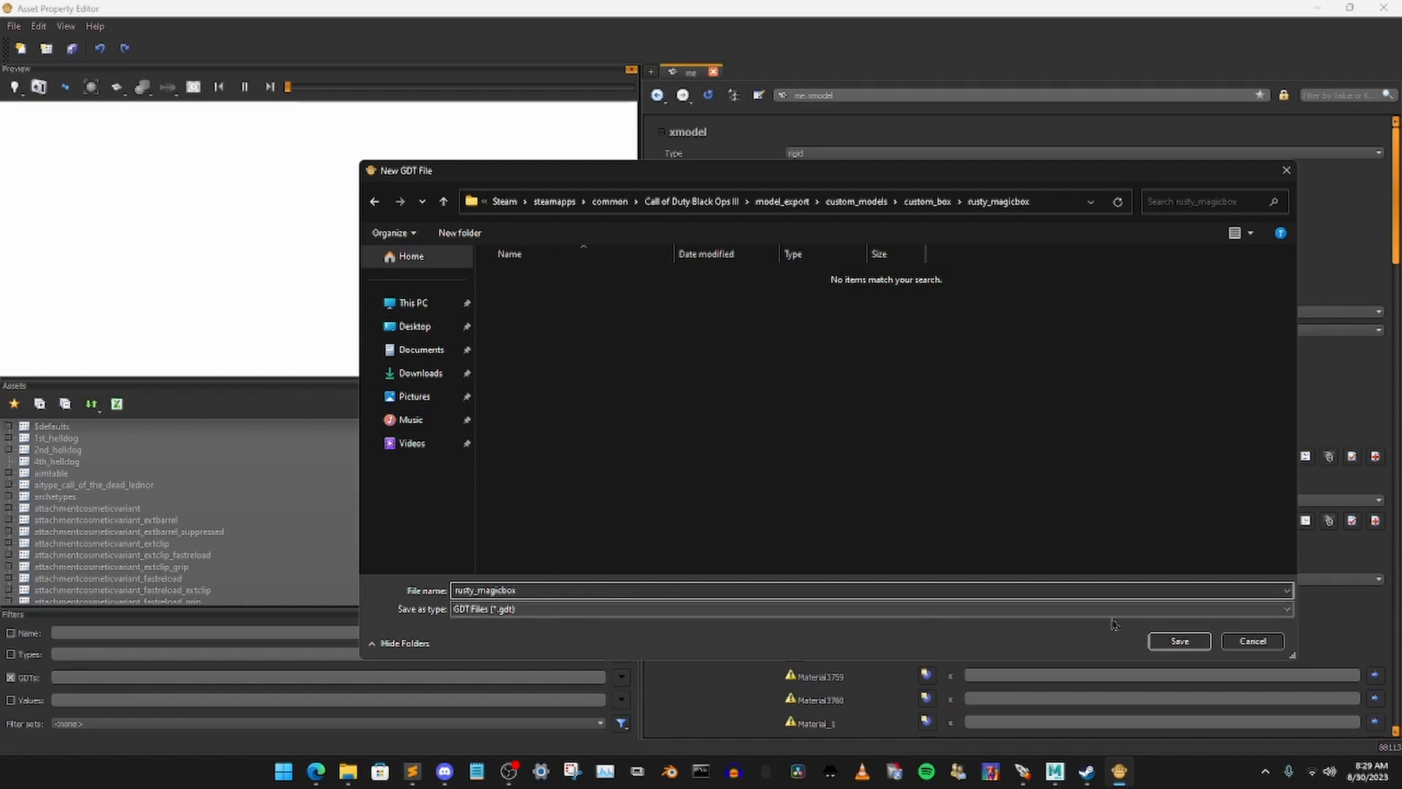
{"action": "left_click", "coordinate": [1172, 641]}
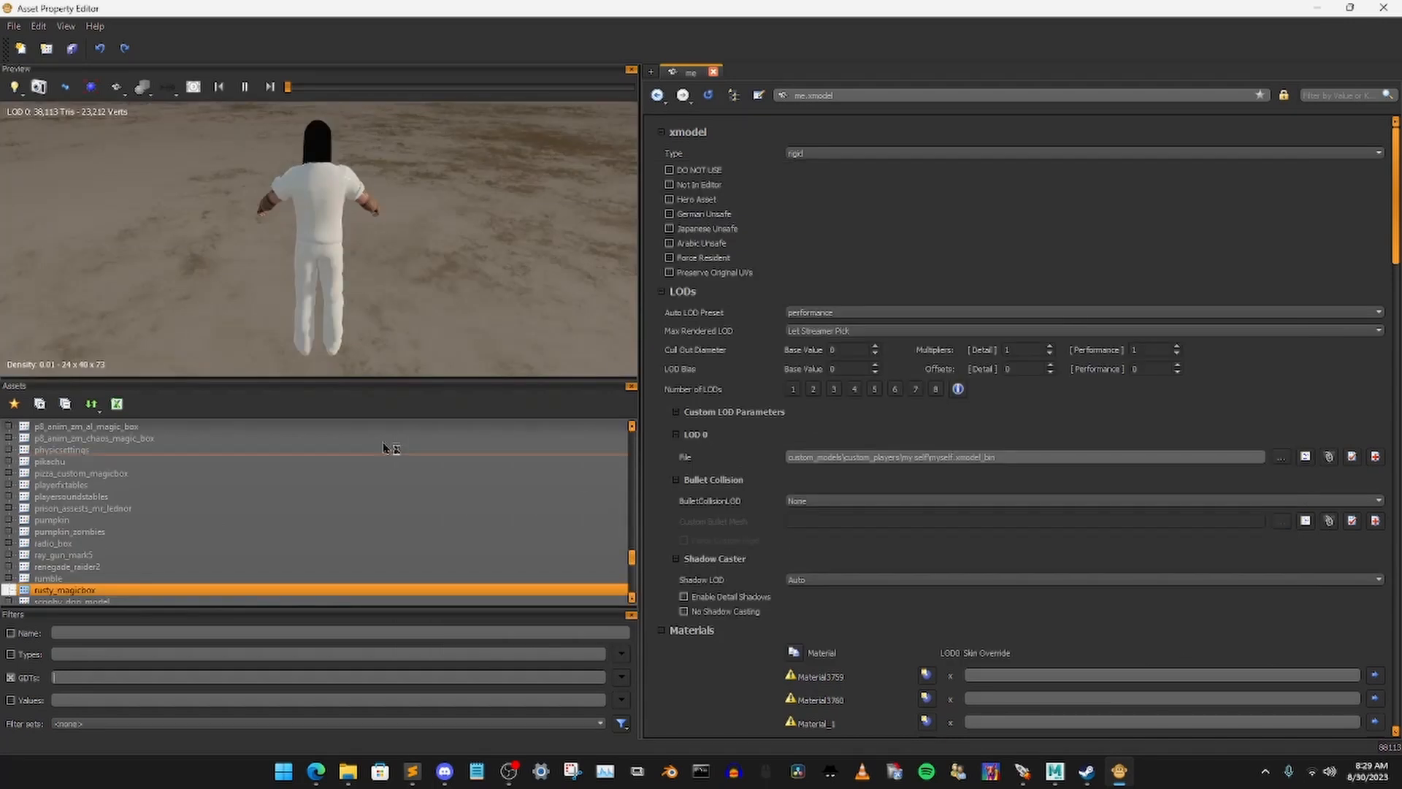
Create a new xmodel asset named rusty_box in the rusty_magicbox GDT
{"action": "scroll", "coordinate": [183, 538], "scroll_direction": "down", "scroll_amount": 1}
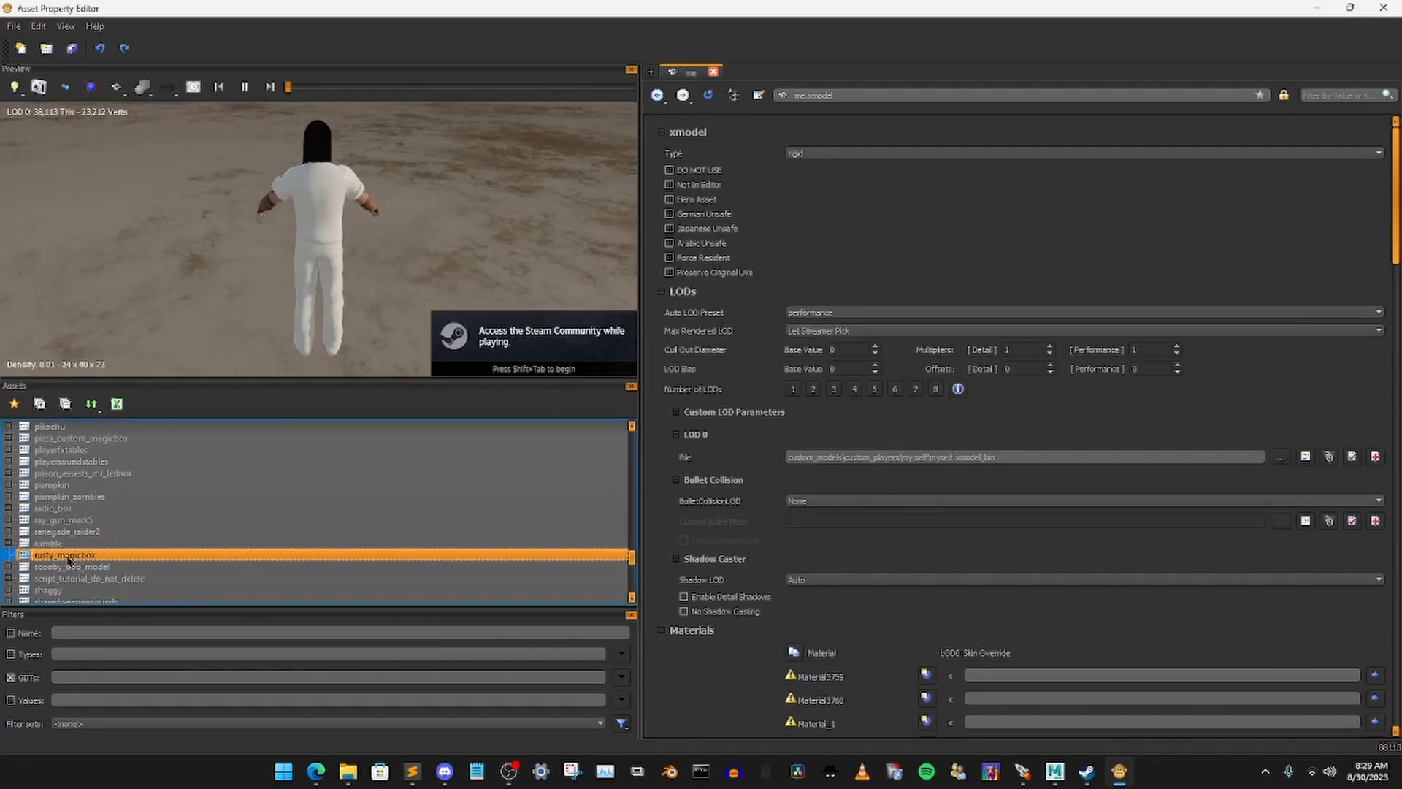
{"action": "right_click", "coordinate": [69, 560]}
{"action": "left_click", "coordinate": [91, 562]}
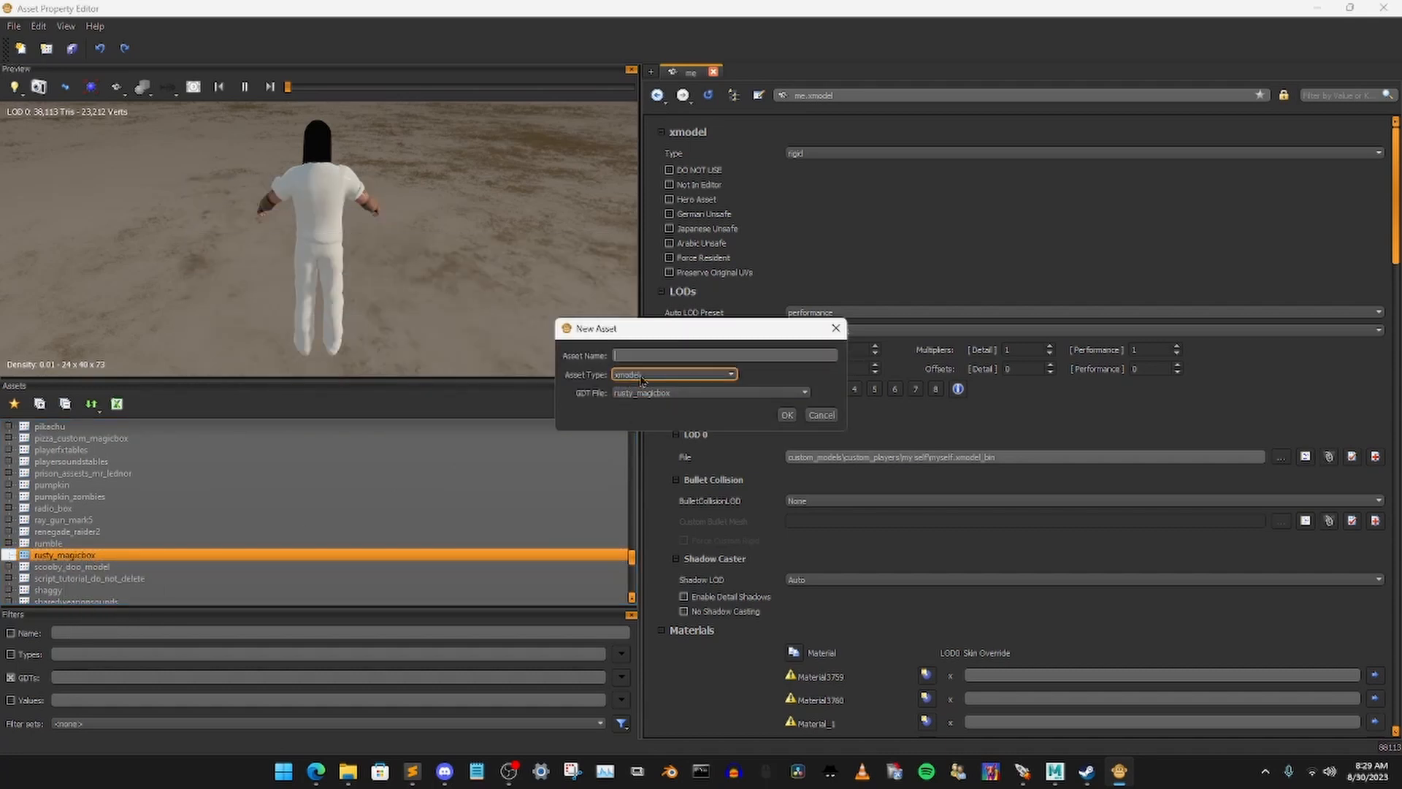
{"action": "left_click", "coordinate": [682, 374]}
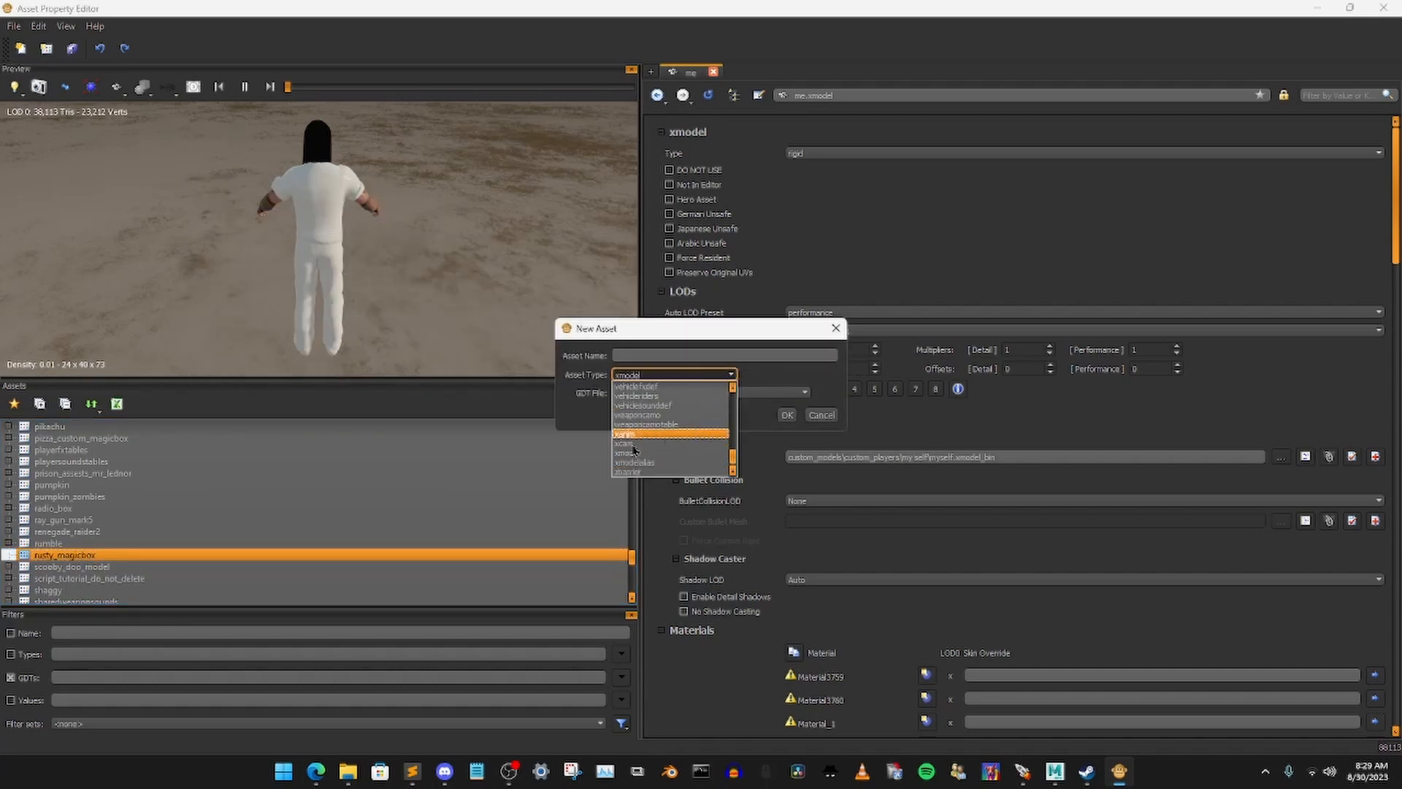
{"action": "left_click", "coordinate": [642, 471]}
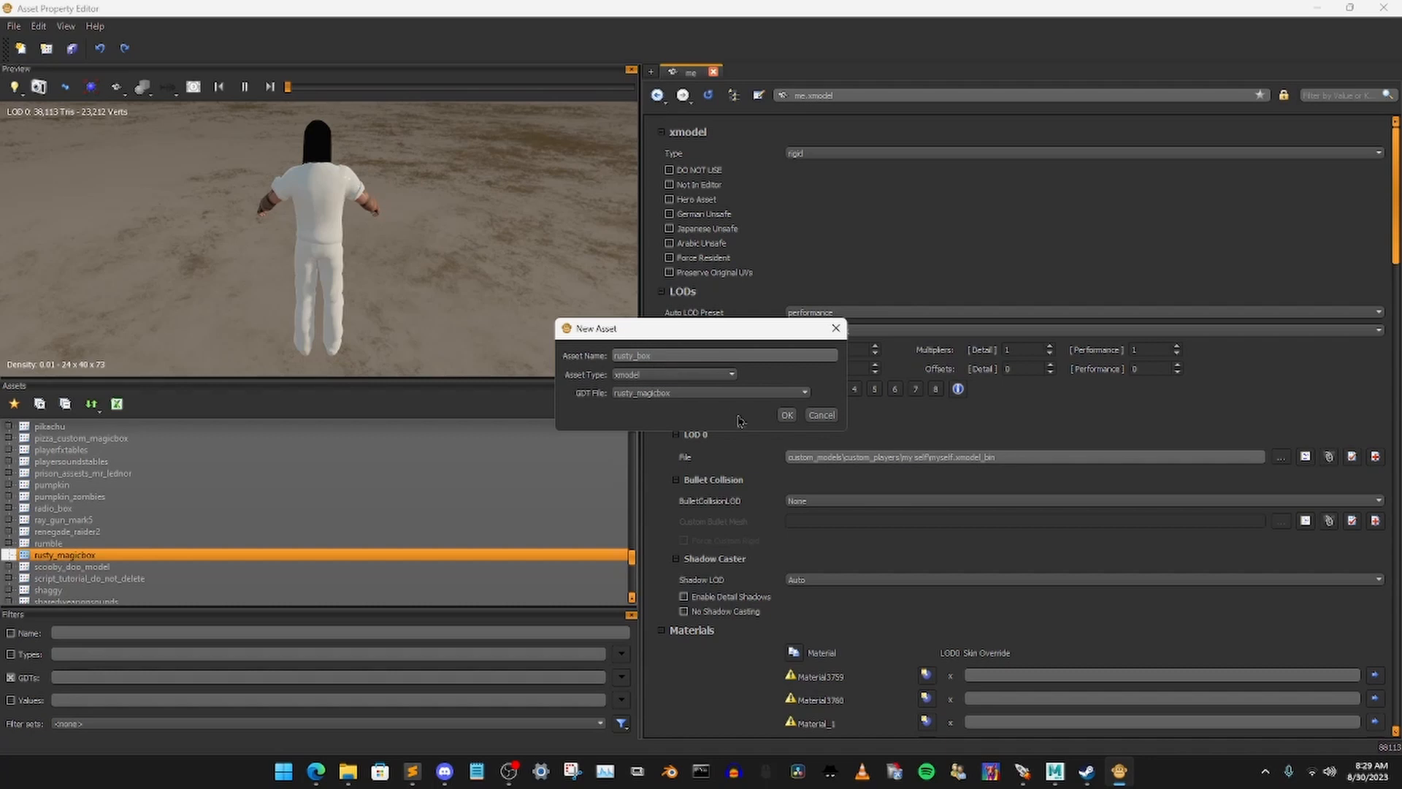
{"action": "left_click", "coordinate": [786, 414]}
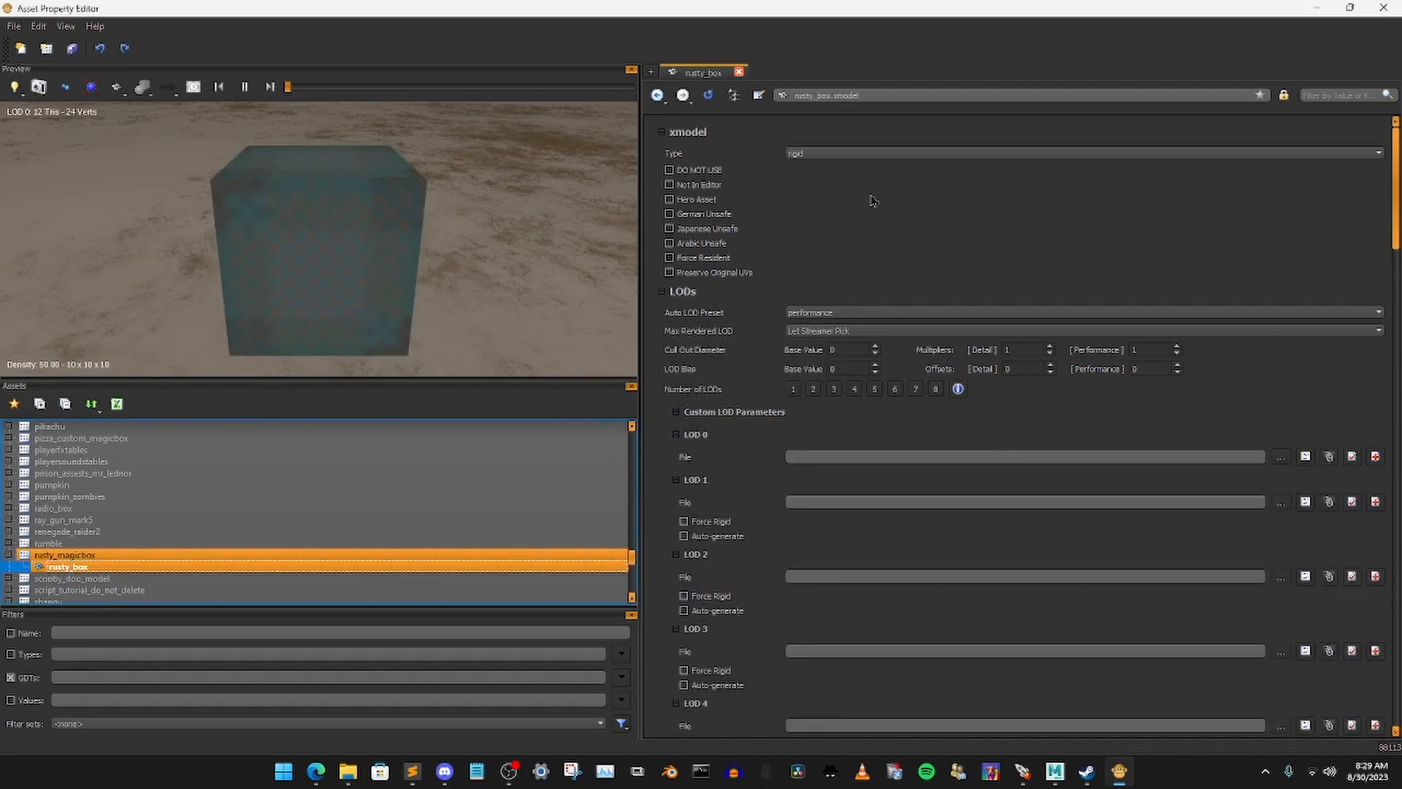
Set the rusty_box model type to animated and assign custom_models\custom_box\rusty_magicbox\rusty_box.xmodel_bin as its LOD 0 file
{"action": "left_click", "coordinate": [834, 155]}
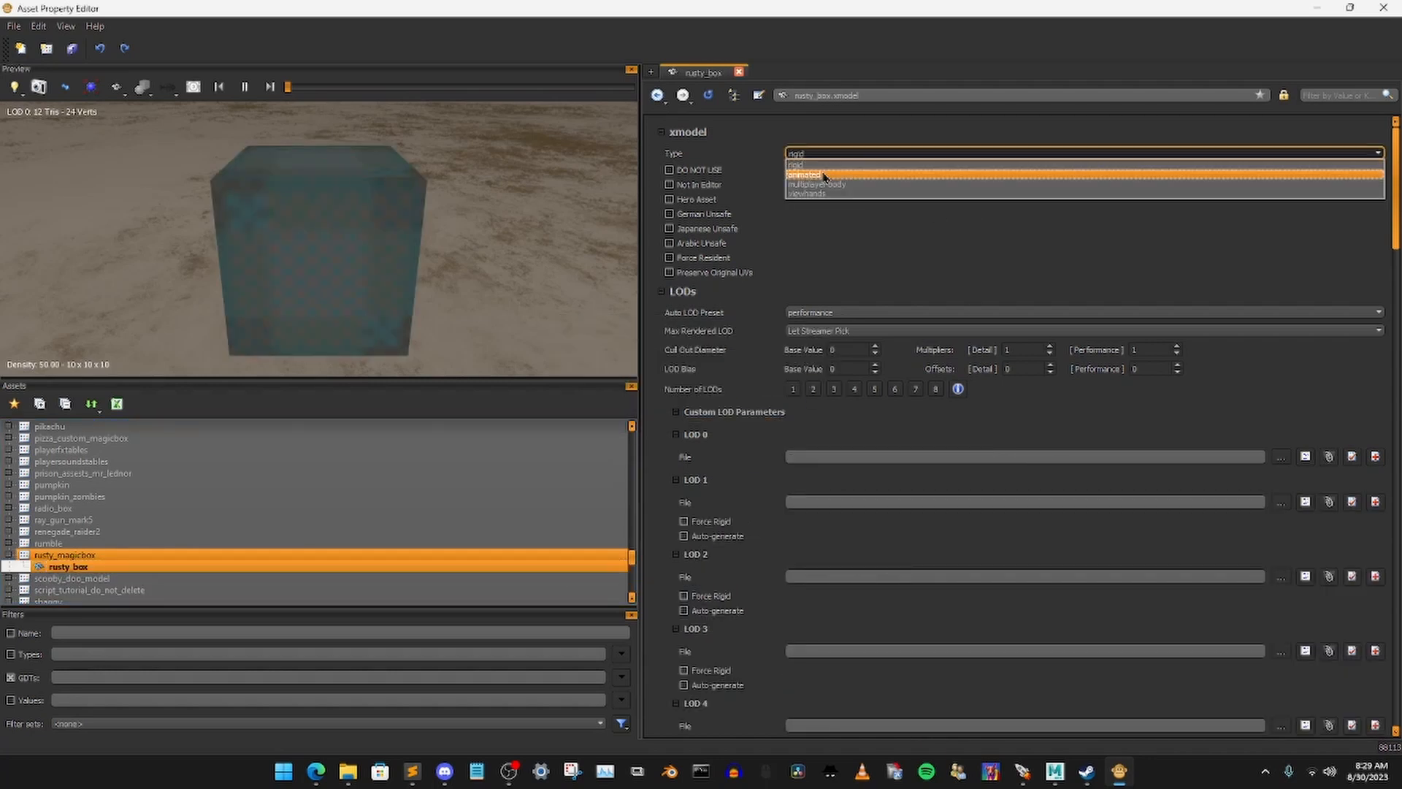
{"action": "left_click", "coordinate": [825, 175]}
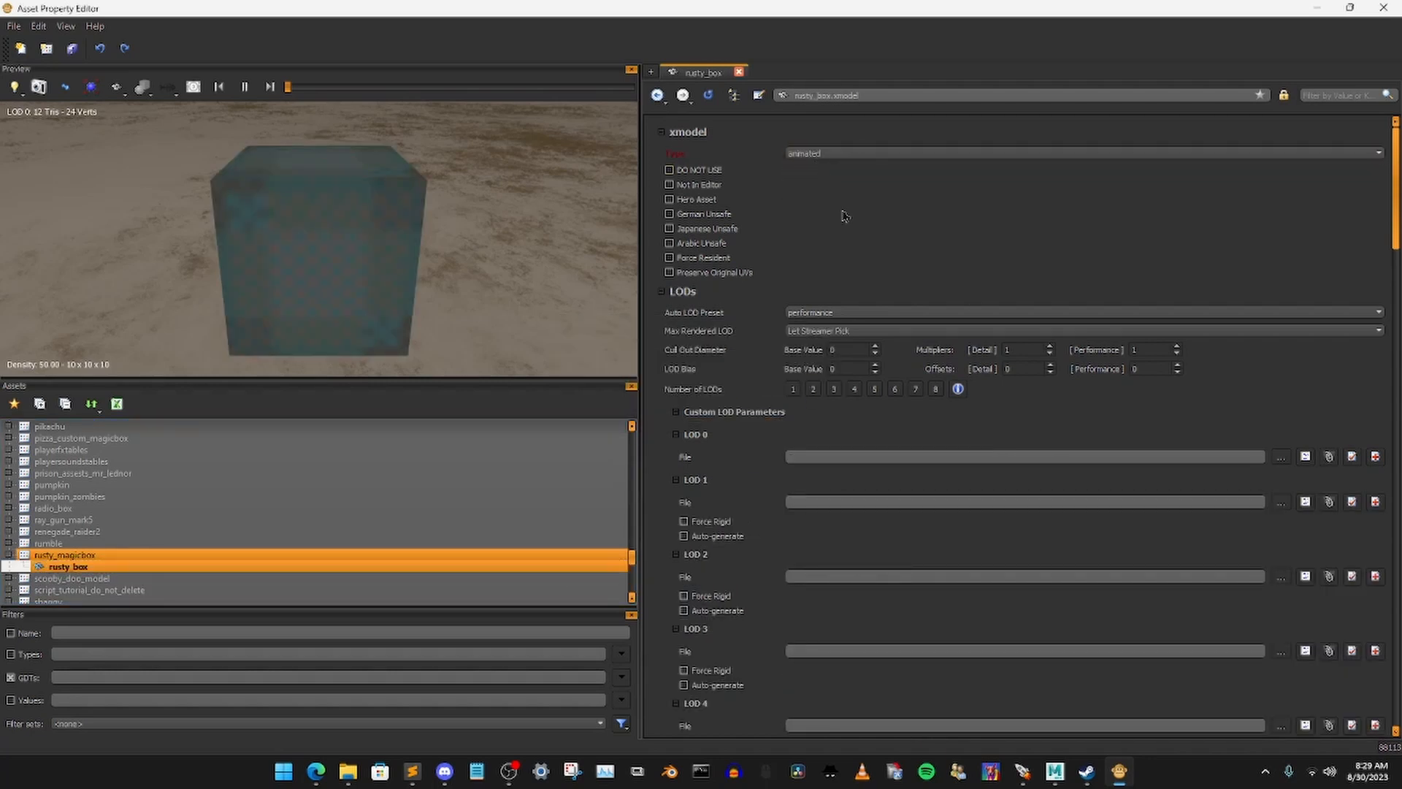
{"action": "left_click", "coordinate": [1282, 457]}
{"action": "scroll", "coordinate": [656, 455], "scroll_direction": "down", "scroll_amount": 3}
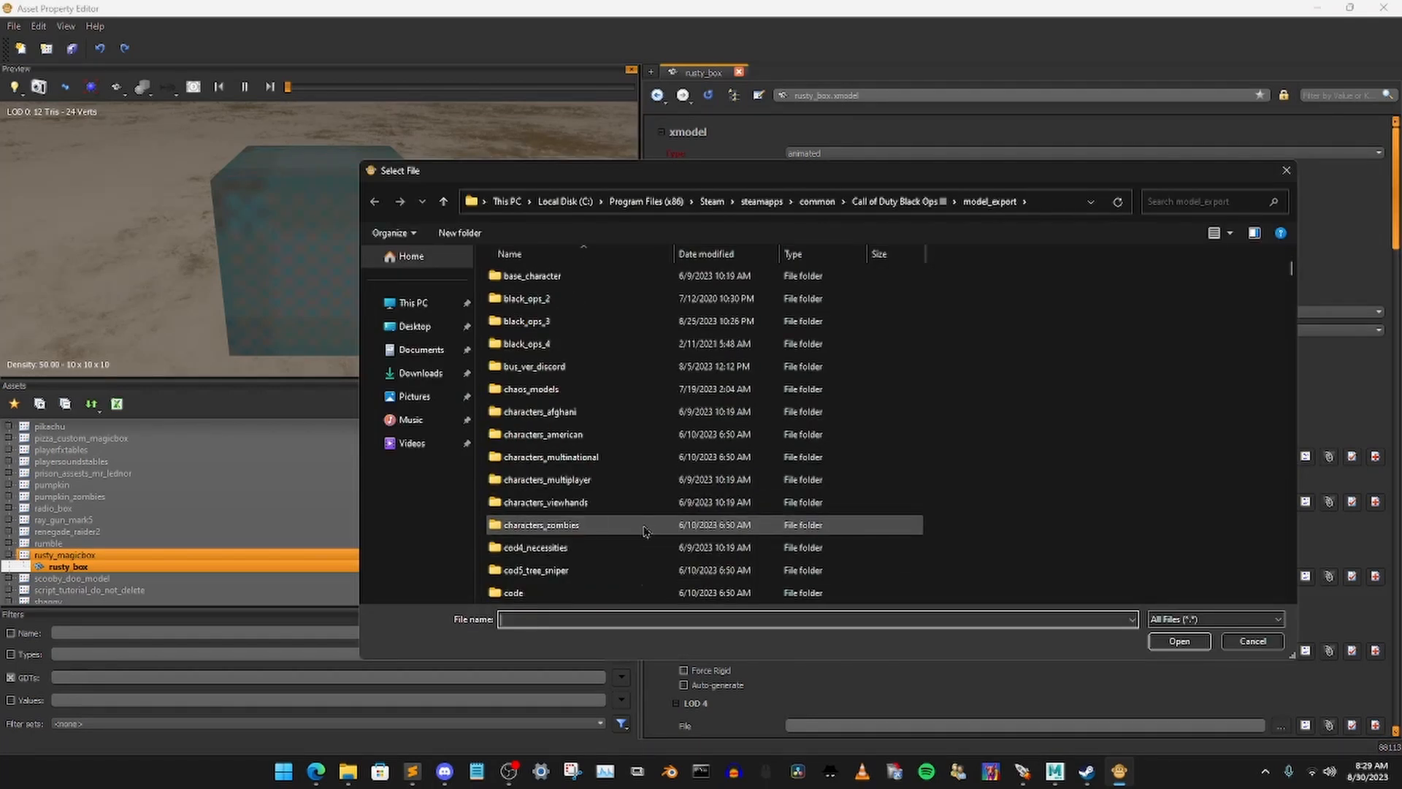
{"action": "double_click", "coordinate": [657, 568]}
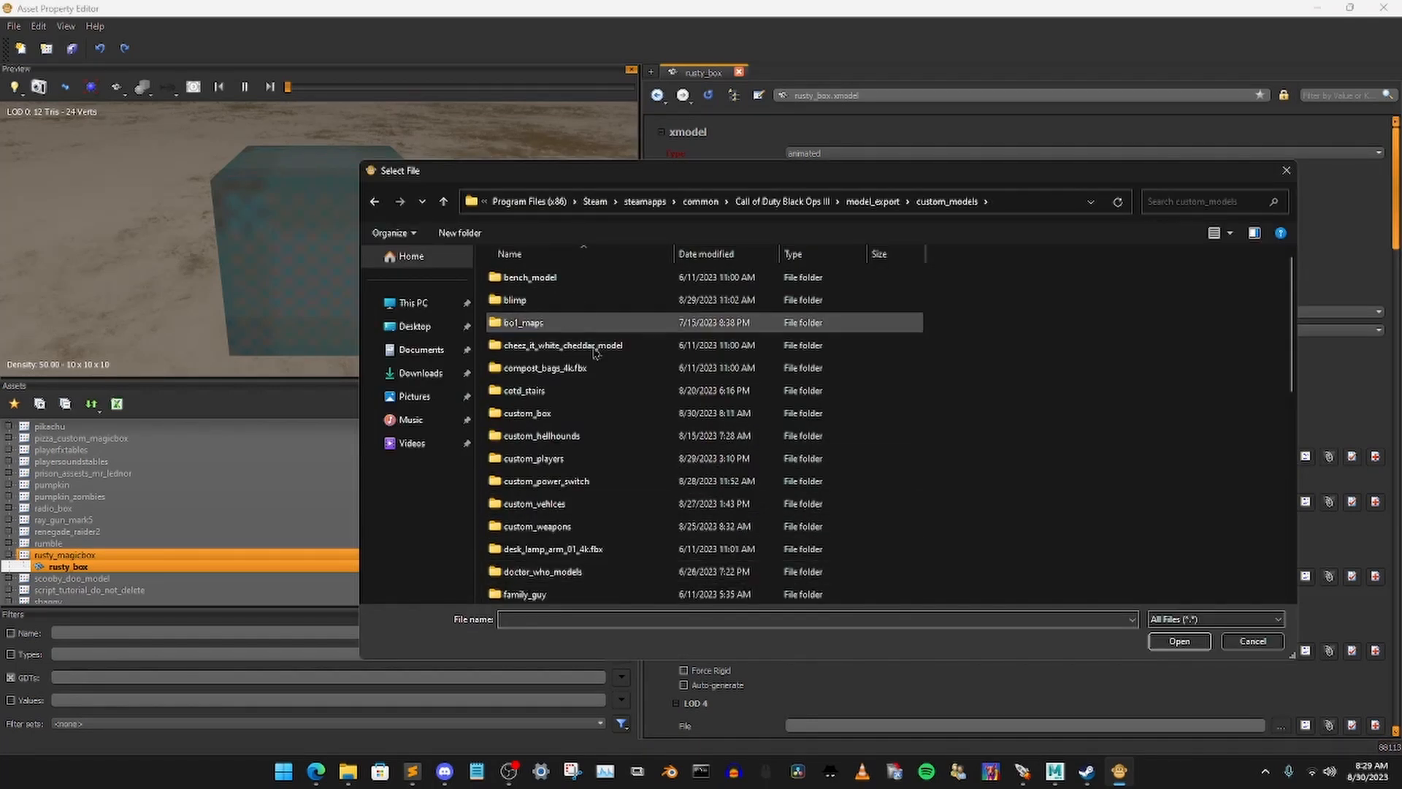
{"action": "double_click", "coordinate": [568, 414]}
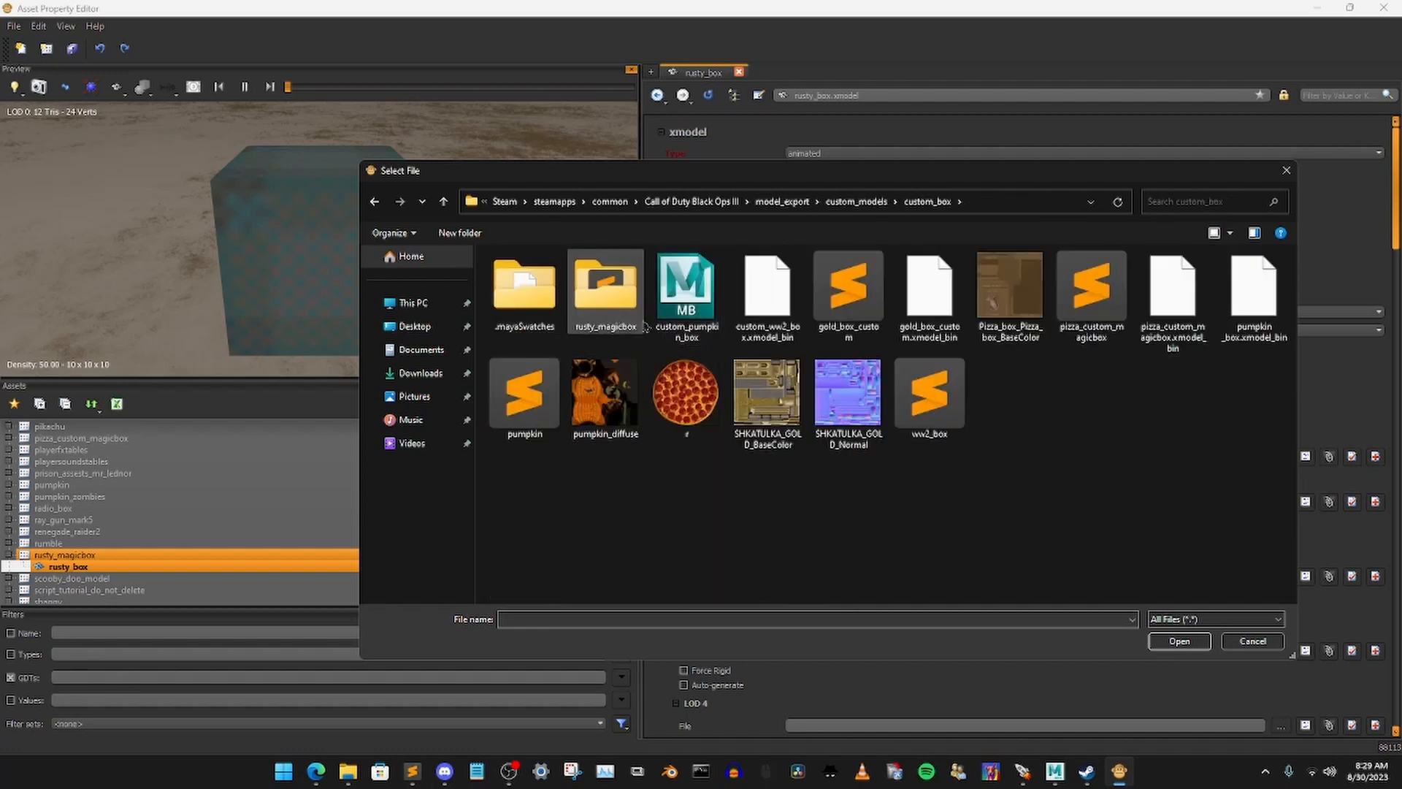
{"action": "double_click", "coordinate": [614, 296]}
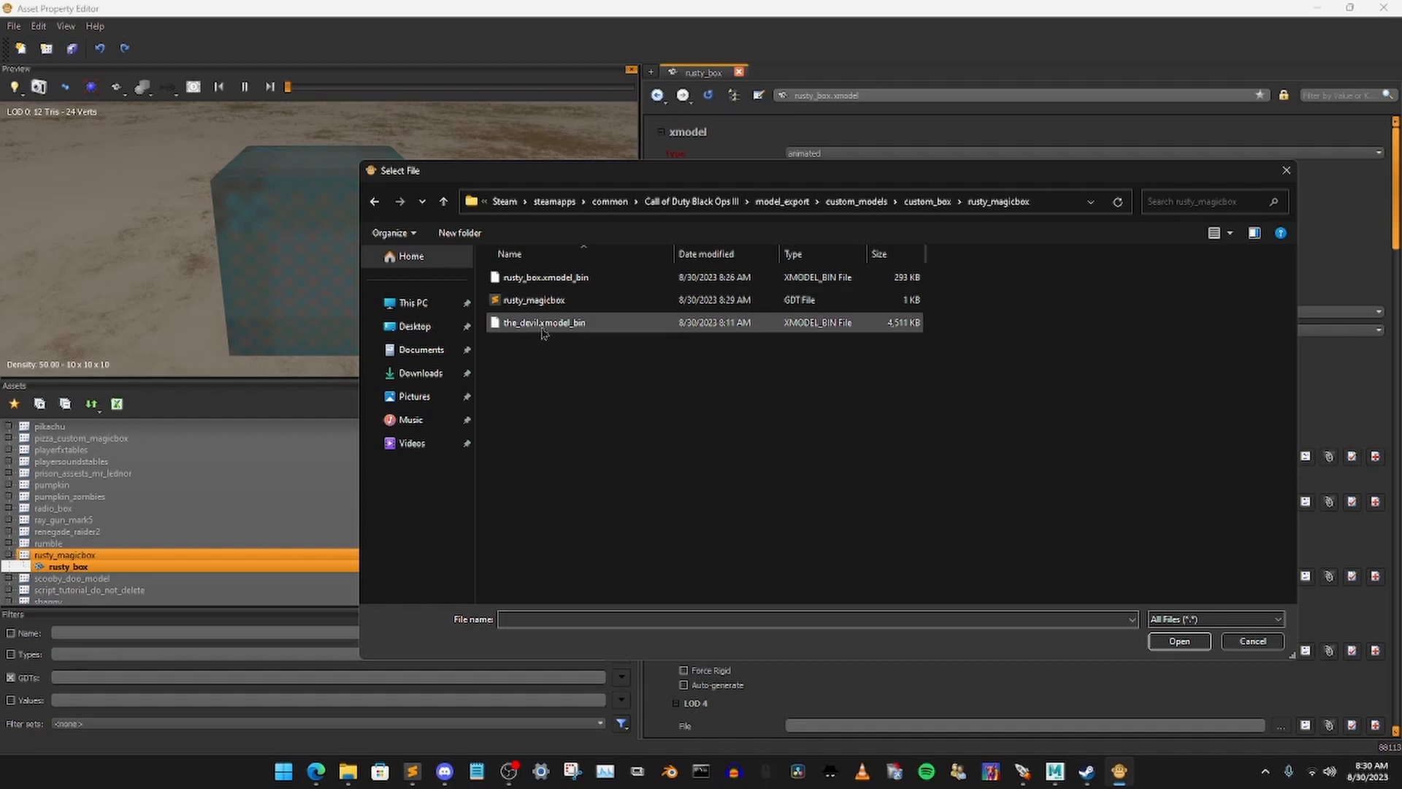
{"action": "left_click", "coordinate": [555, 280]}
{"action": "left_click", "coordinate": [1177, 642]}
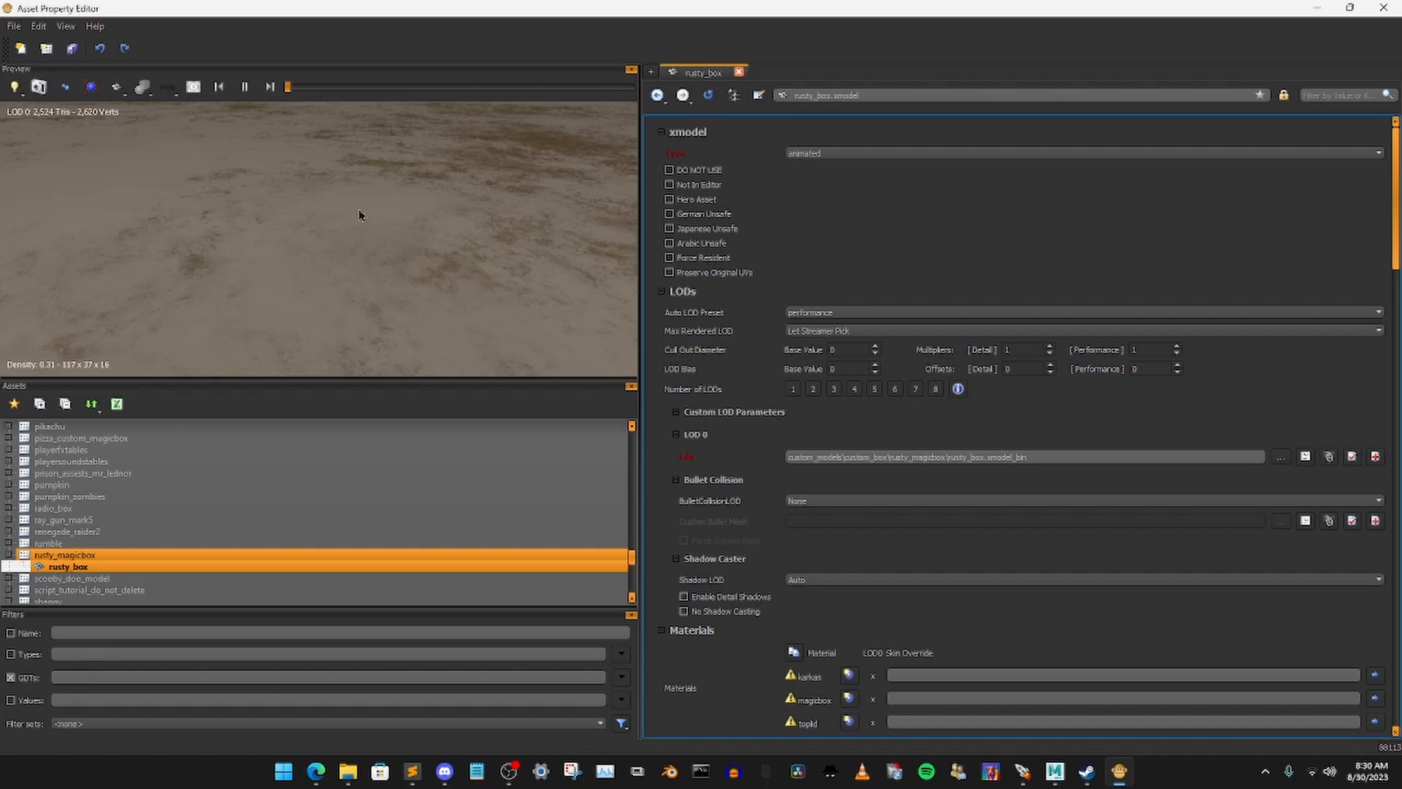
Inspect the rusty_box model in the preview from several angles
{"action": "left_click", "coordinate": [91, 87]}
{"action": "mouse_move", "coordinate": [395, 256]}
{"action": "left_mouse_down", "text": "alt"}
{"action": "mouse_move", "coordinate": [278, 234]}
{"action": "mouse_move", "coordinate": [392, 247]}
{"action": "left_mouse_up", "text": "alt"}
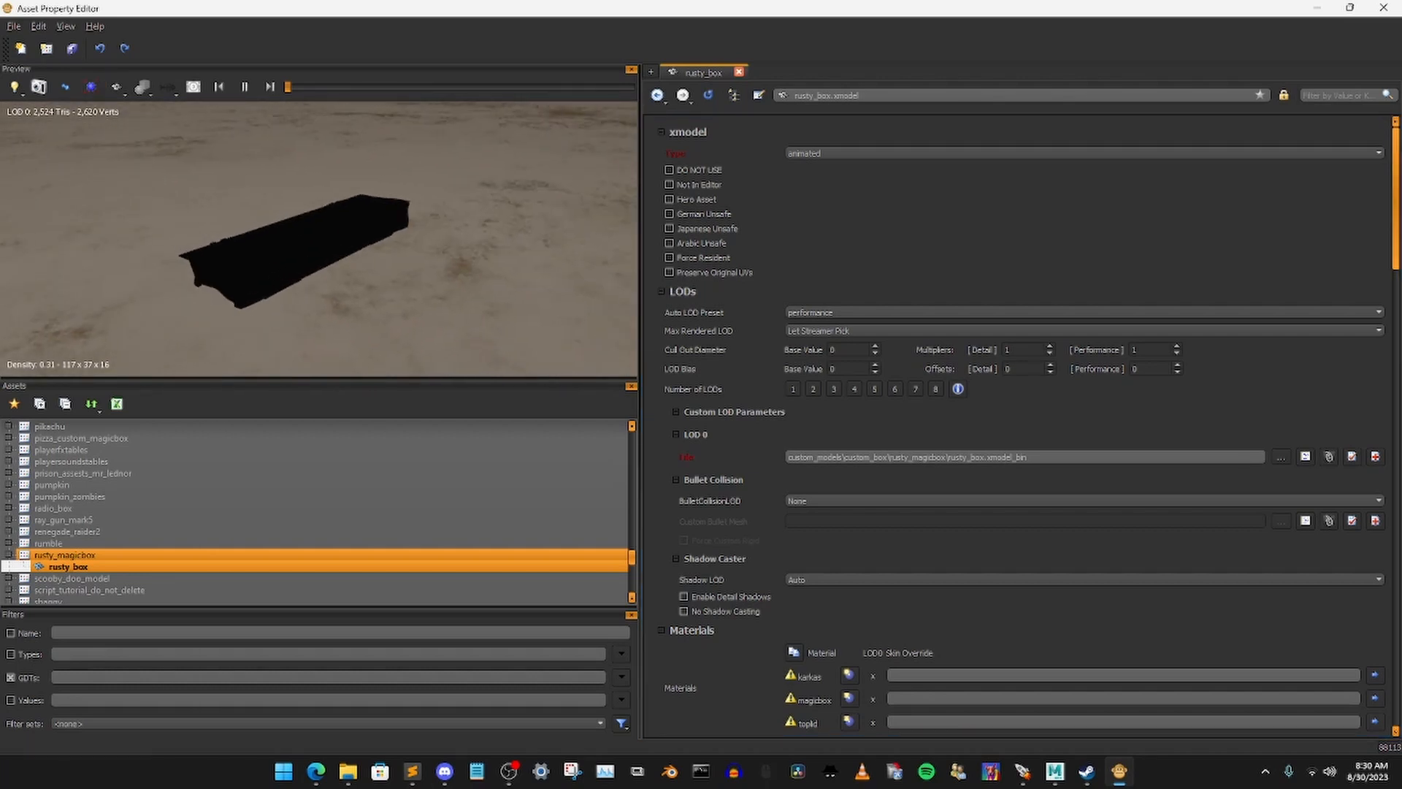
{"action": "left_click", "coordinate": [91, 86]}
{"action": "scroll", "coordinate": [947, 513], "scroll_direction": "down", "scroll_amount": 1}
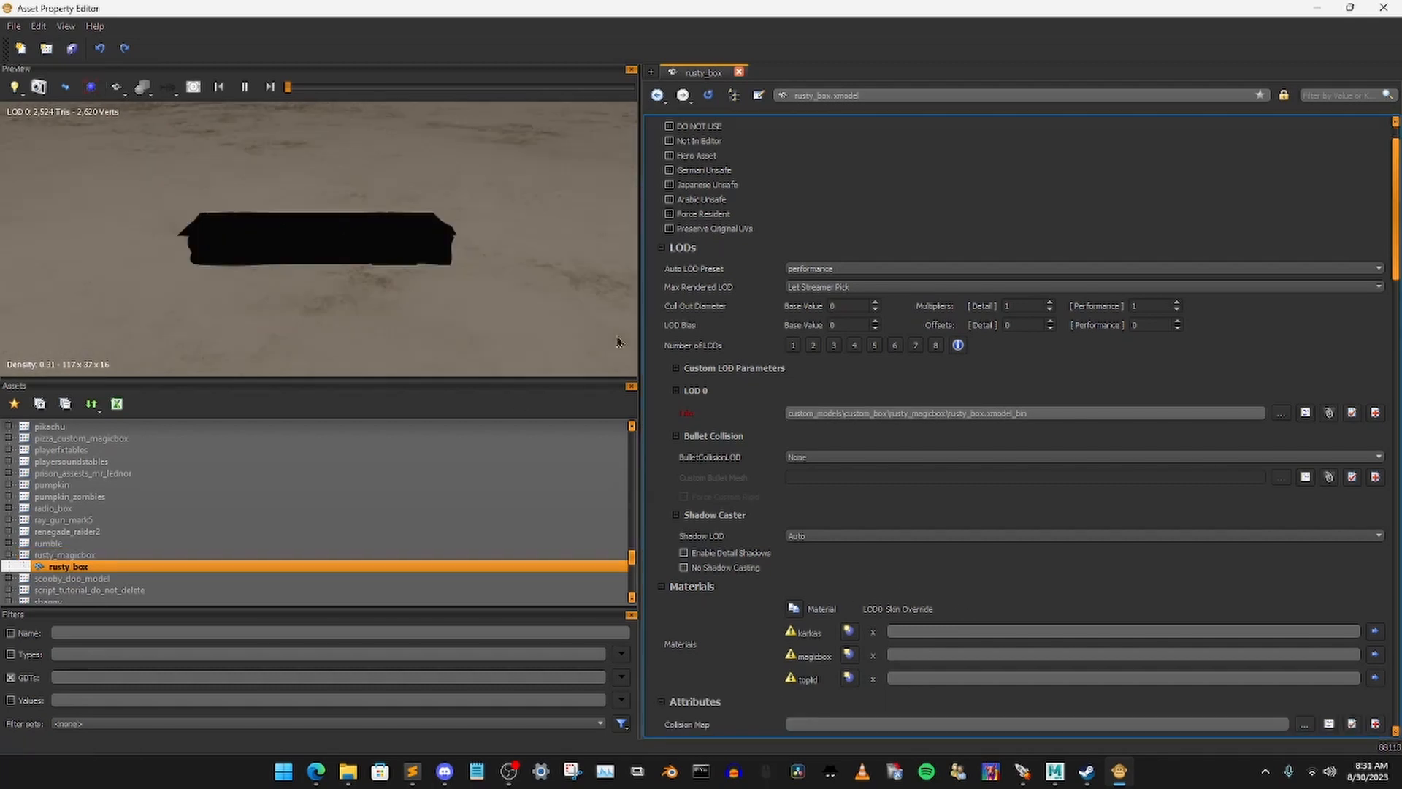
{"action": "scroll", "coordinate": [947, 513], "scroll_direction": "up", "scroll_amount": 1}
{"action": "left_click_drag", "start_coordinate": [379, 313], "coordinate": [376, 281], "text": "alt"}
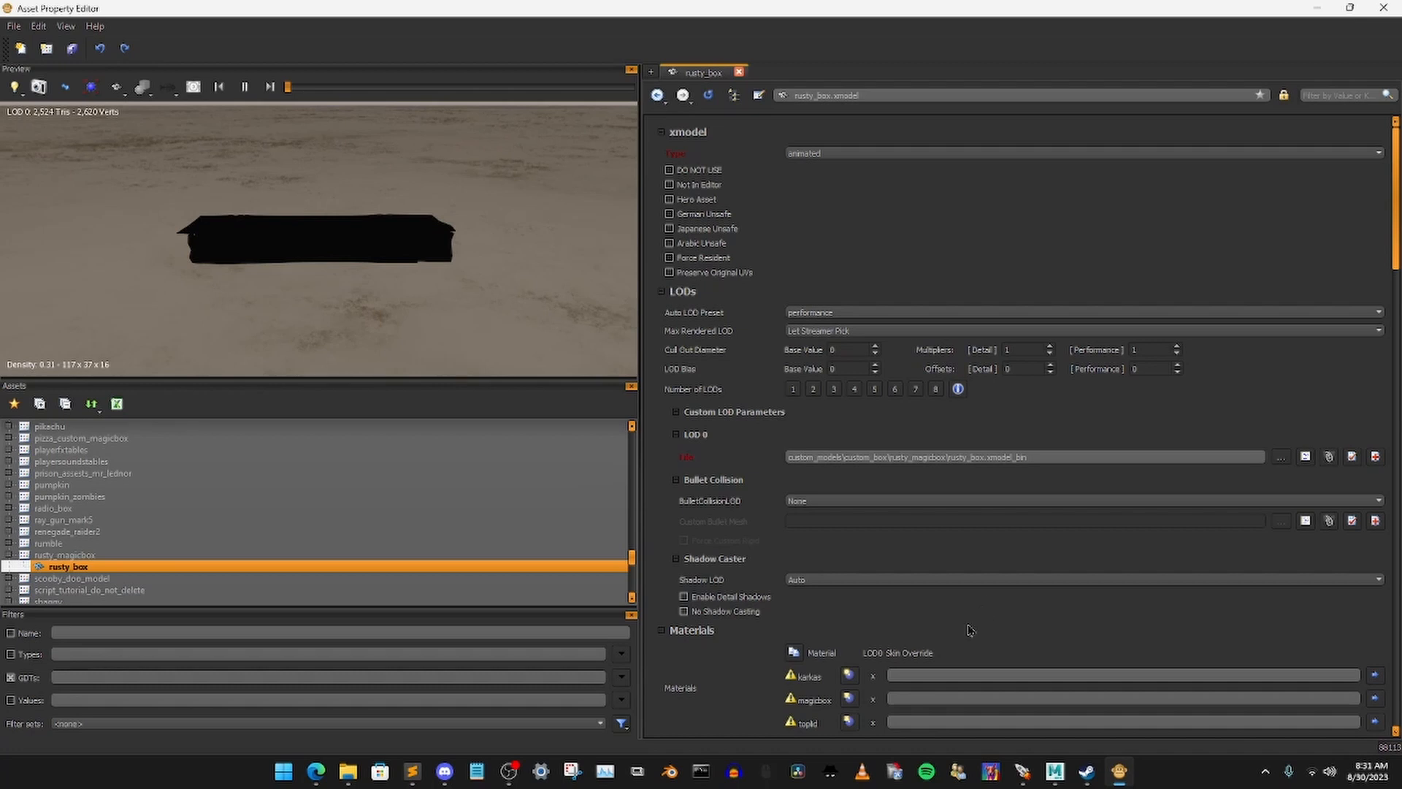
Set the LOD0 skin override of the karkas material to color_white
{"action": "scroll", "coordinate": [968, 629], "scroll_direction": "down", "scroll_amount": 1}
{"action": "left_click", "coordinate": [932, 632]}
{"action": "type", "text": "white"}
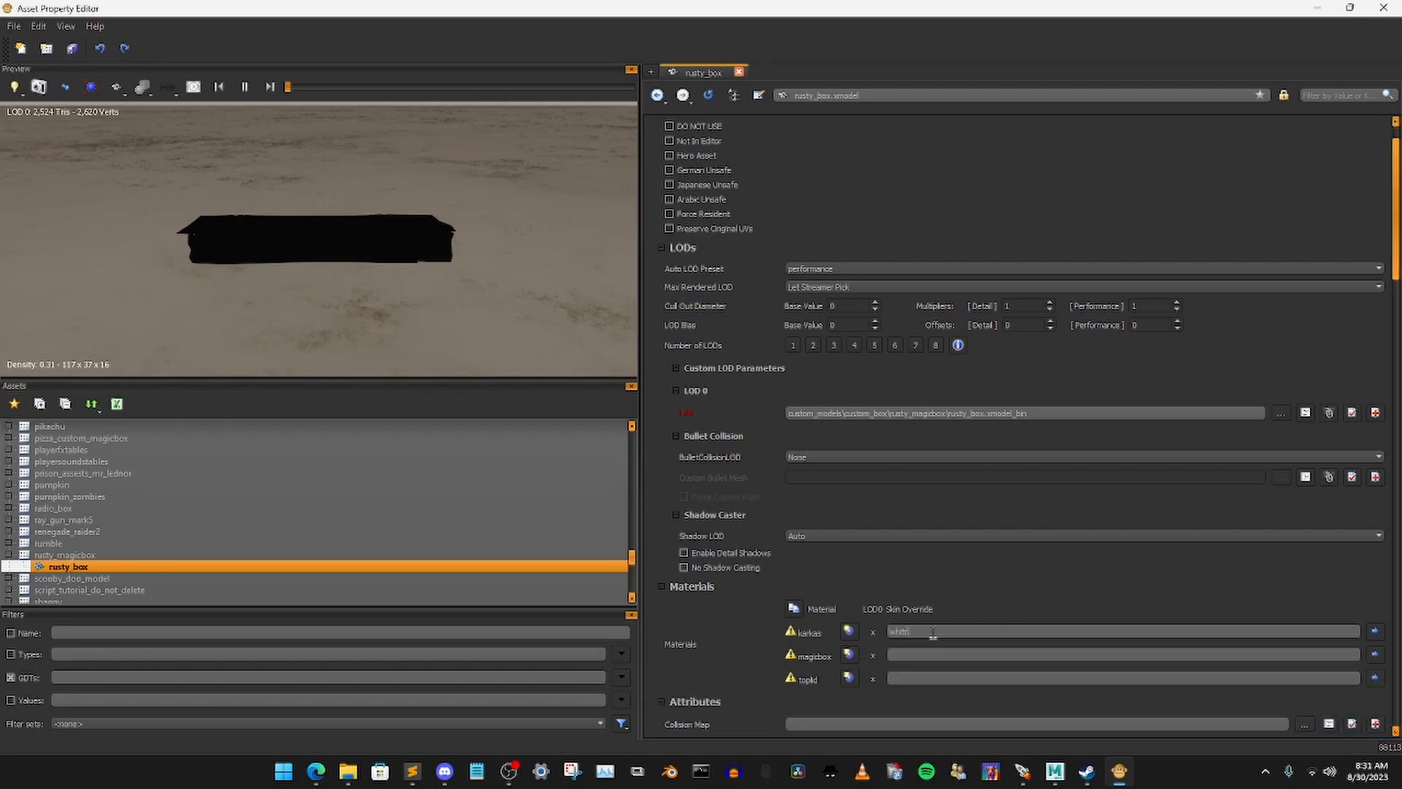
{"action": "key", "text": "BackSpace"}
{"action": "type", "text": "e"}
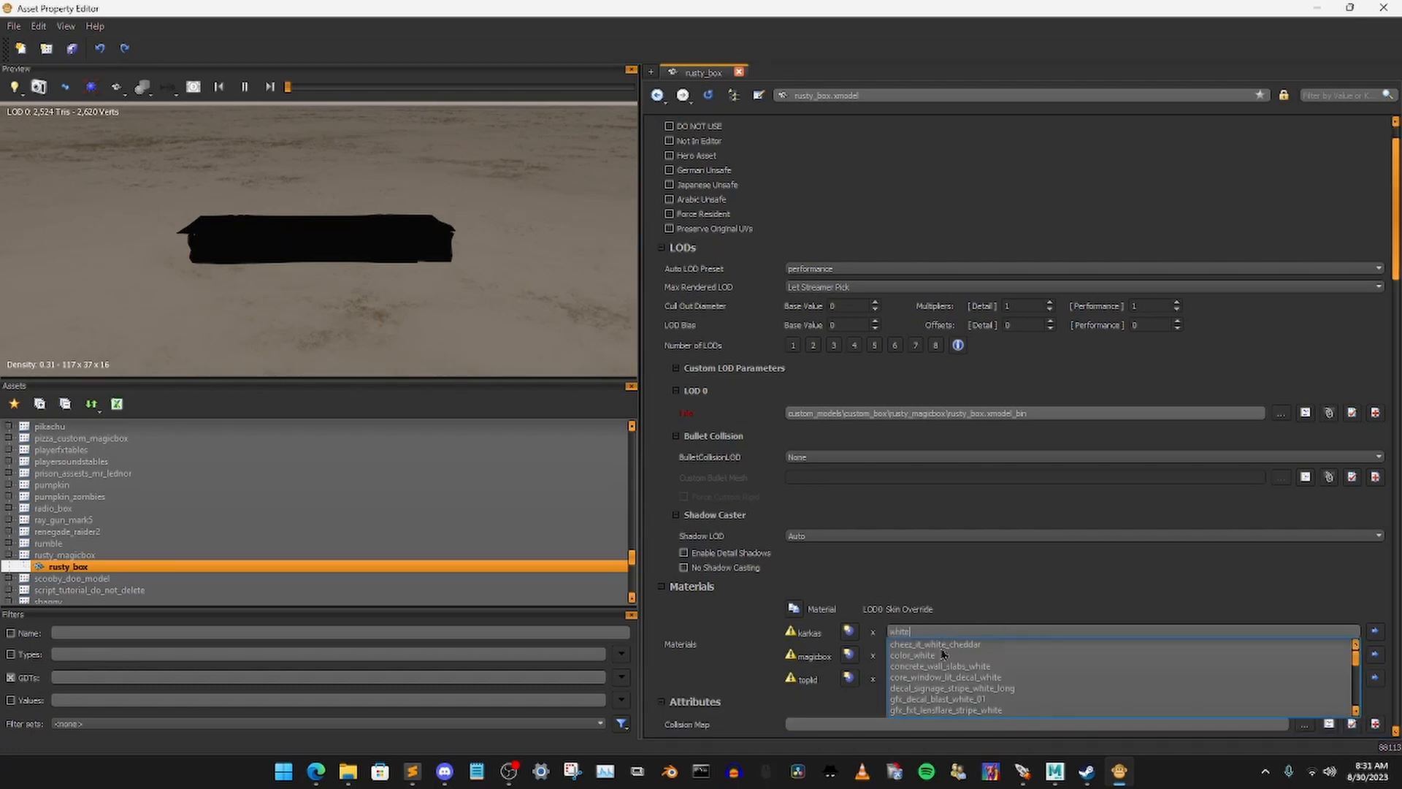
{"action": "left_click", "coordinate": [942, 655]}
Copy the color_white skin override to the magicbox material and the remaining lid material
{"action": "left_click_drag", "start_coordinate": [966, 629], "coordinate": [818, 625]}
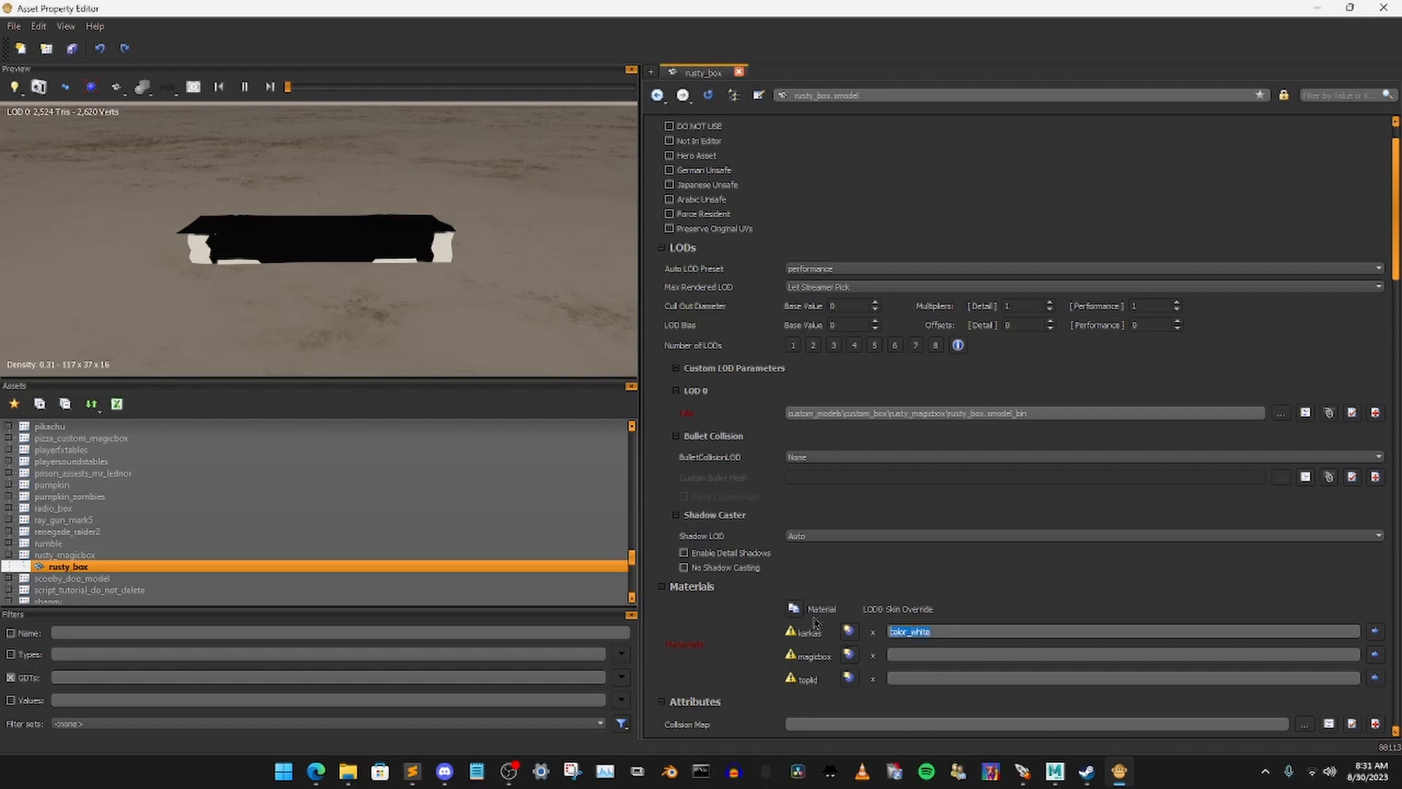
{"action": "key", "text": "ctrl+c"}
{"action": "left_click", "coordinate": [908, 656]}
{"action": "key", "text": "ctrl+v"}
{"action": "left_click", "coordinate": [910, 668]}
{"action": "left_click", "coordinate": [908, 678]}
{"action": "key", "text": "ctrl+v"}
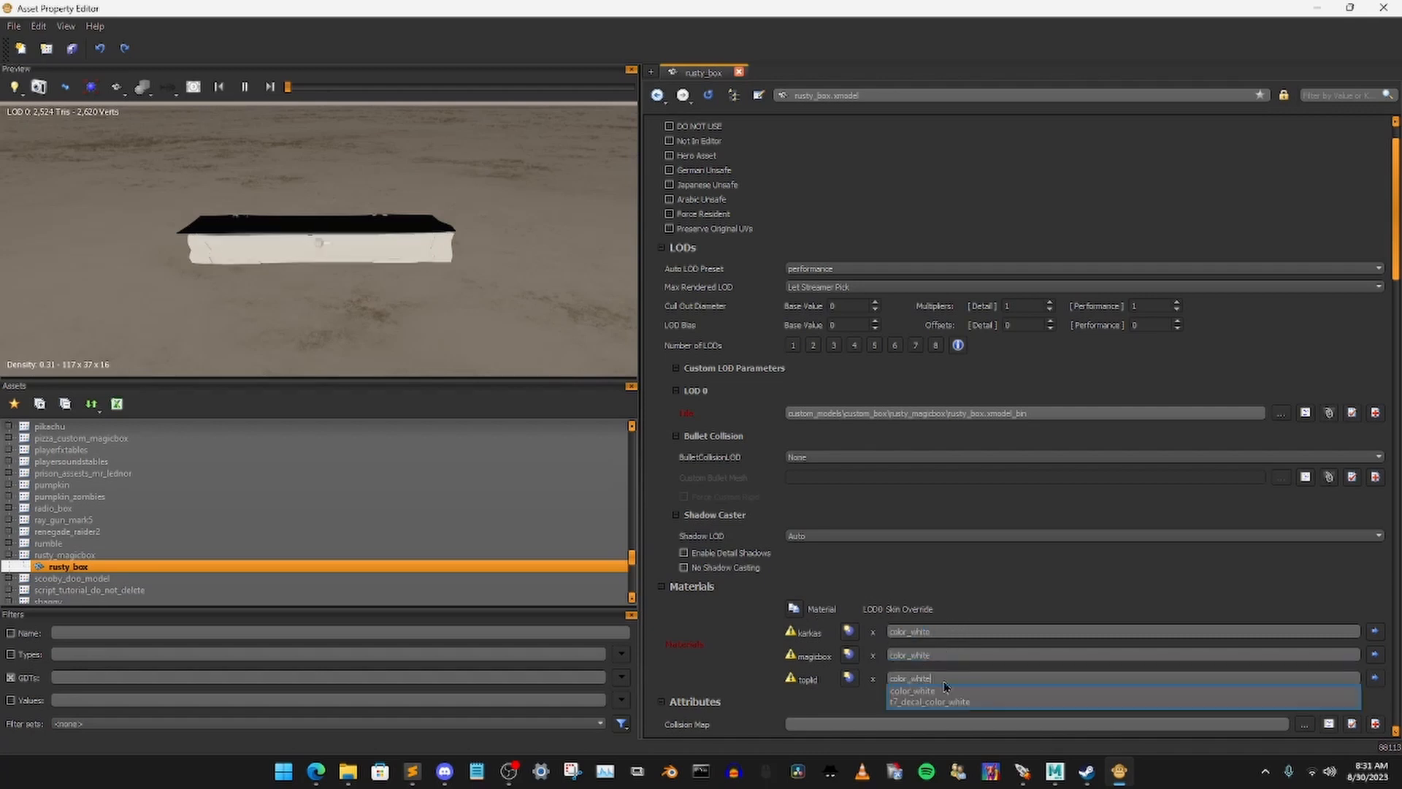
{"action": "left_click", "coordinate": [946, 691]}
Check the white box in the preview and save the rusty_box asset
{"action": "left_click_drag", "start_coordinate": [247, 241], "coordinate": [335, 303]}
{"action": "left_click", "coordinate": [899, 567]}
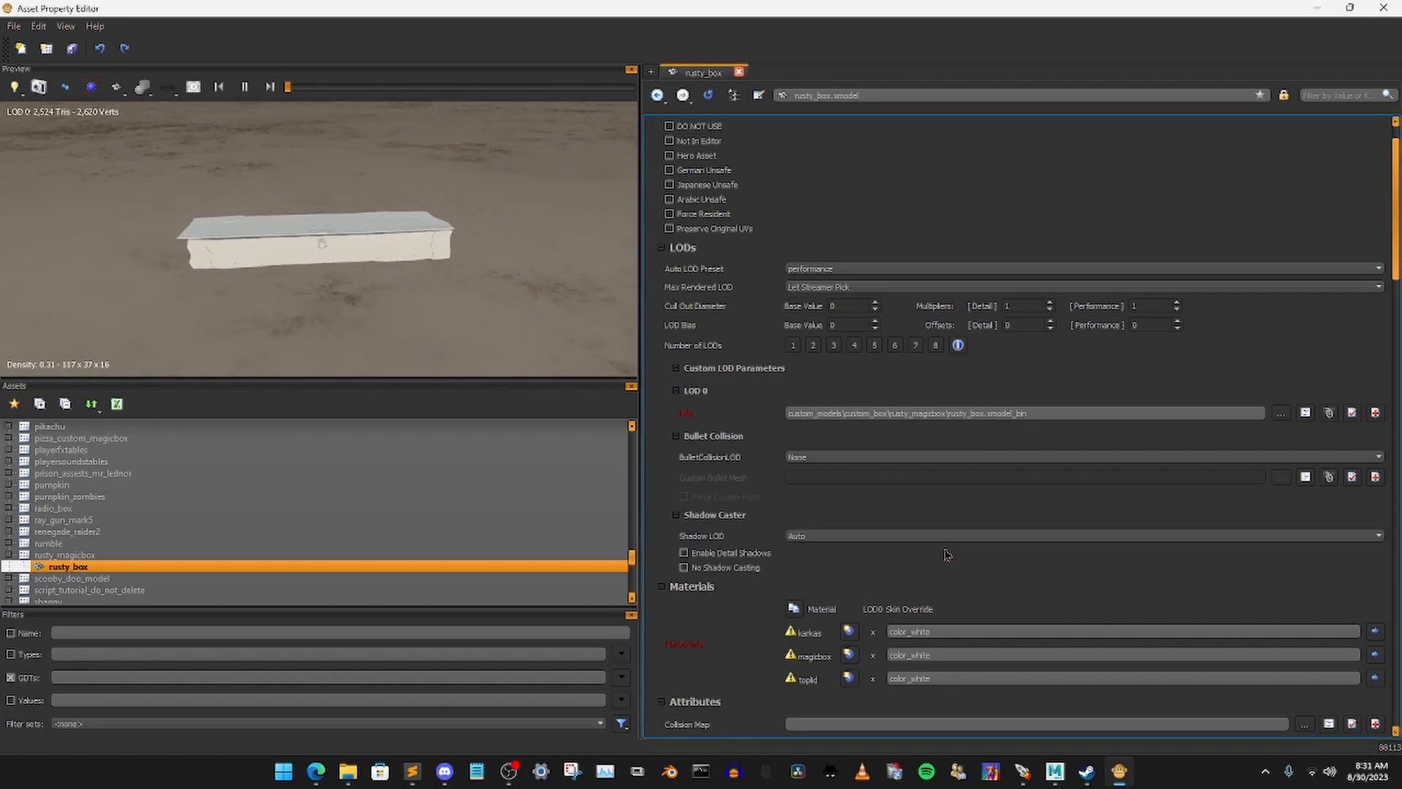
{"action": "key", "text": "ctrl+s"}
{"action": "scroll", "coordinate": [1012, 438], "scroll_direction": "down", "scroll_amount": 5}
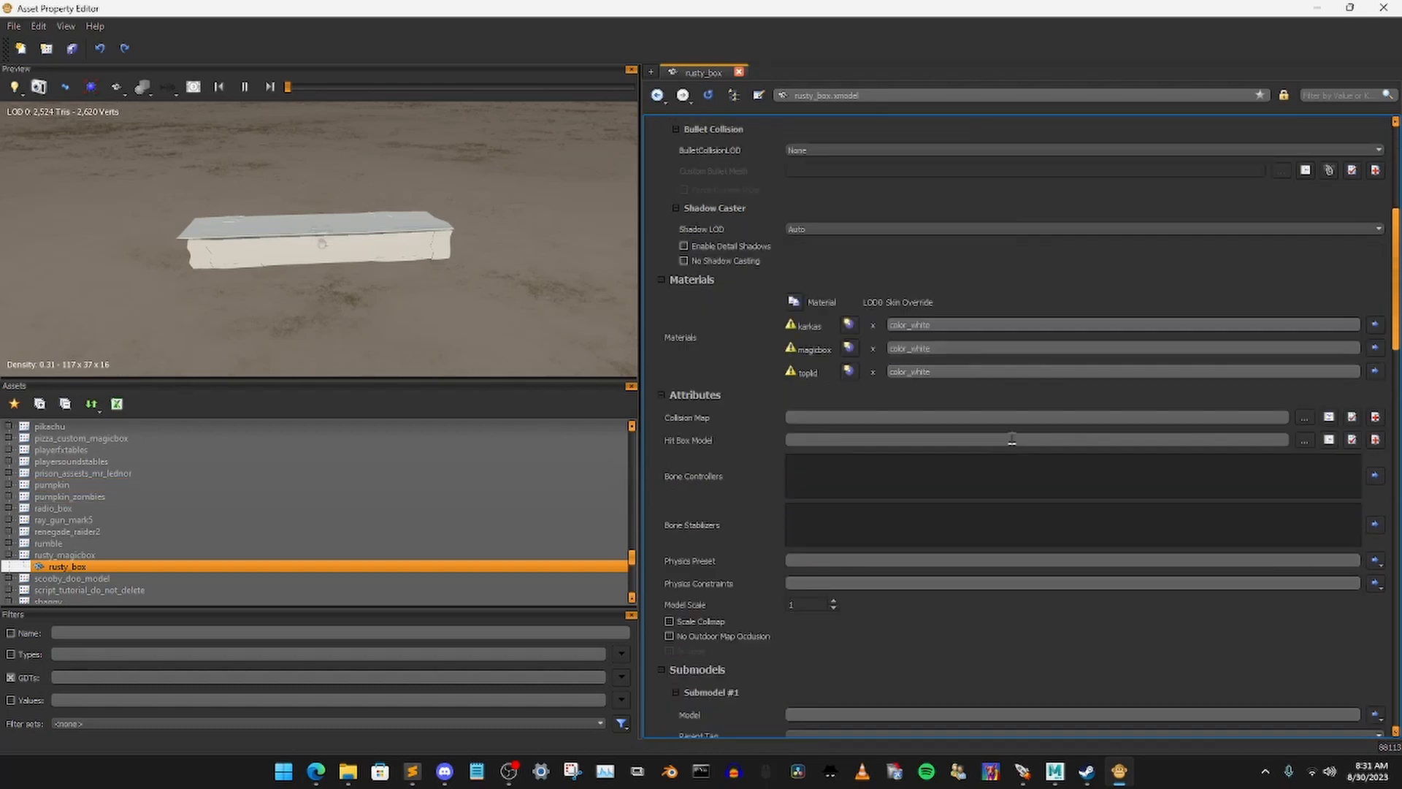
{"action": "scroll", "coordinate": [1011, 439], "scroll_direction": "down", "scroll_amount": 10}
{"action": "scroll", "coordinate": [979, 523], "scroll_direction": "up", "scroll_amount": 15}
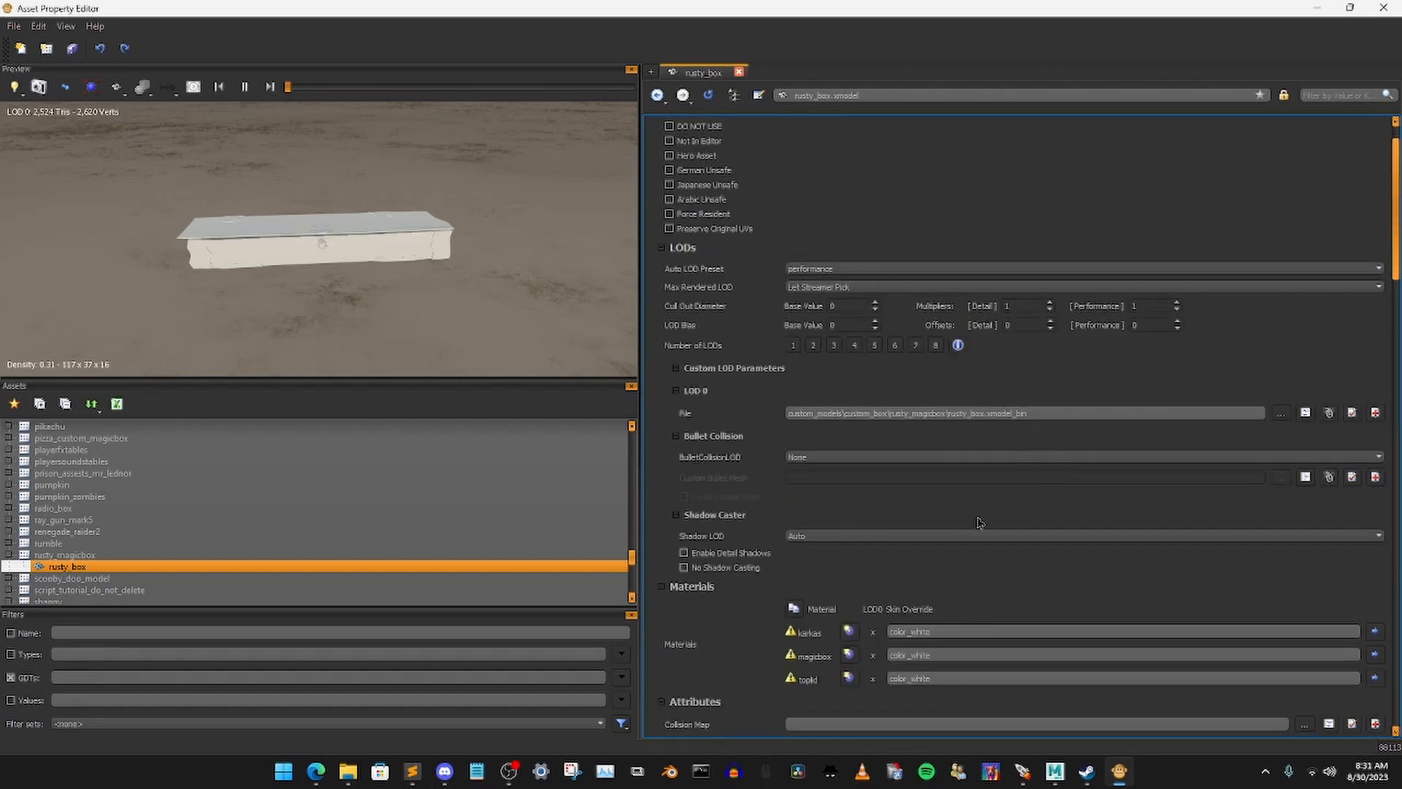
{"action": "scroll", "coordinate": [979, 523], "scroll_direction": "up", "scroll_amount": 1}
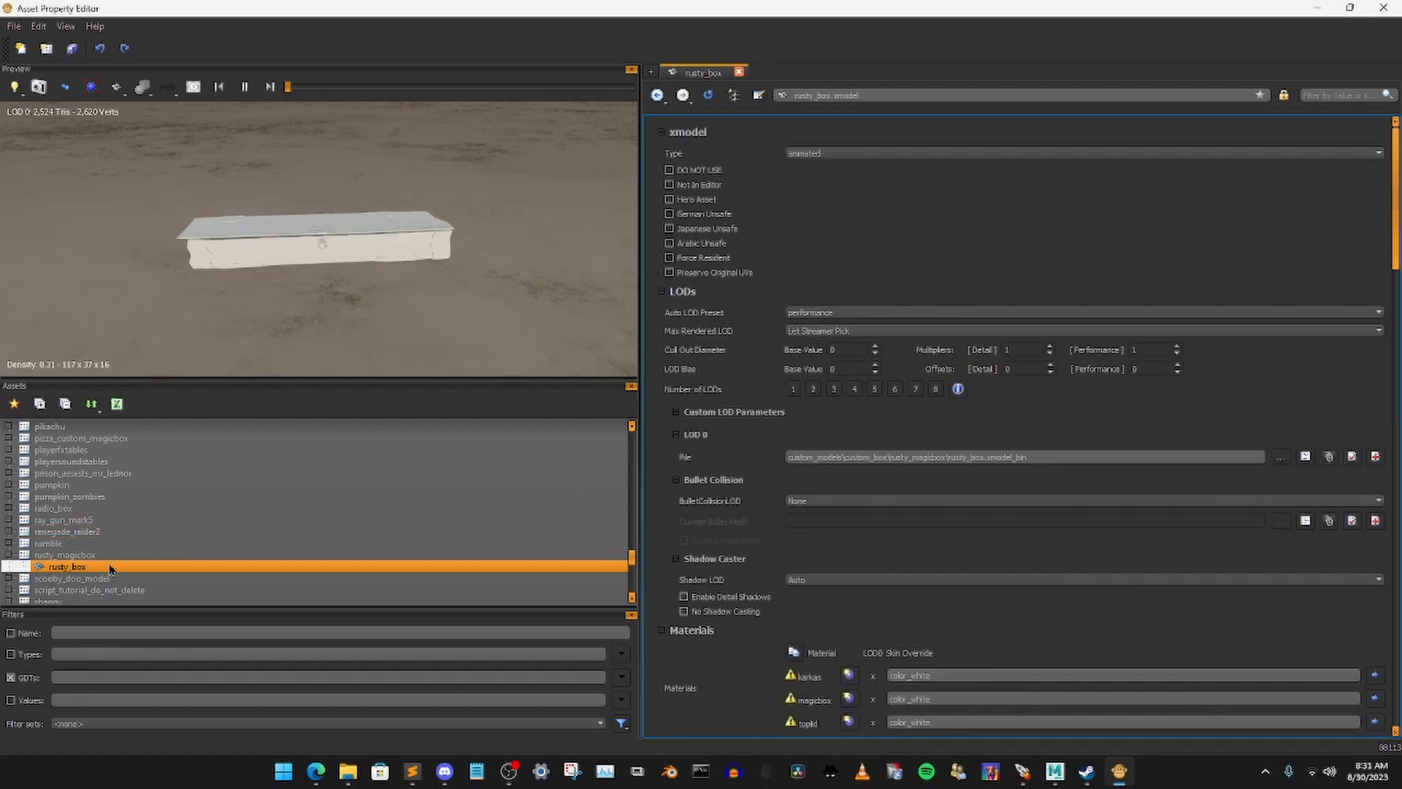
Create a new xanim asset named rusty_box_open in the rusty_magicbox GDT
{"action": "left_click", "coordinate": [79, 556]}
{"action": "right_click", "coordinate": [79, 557]}
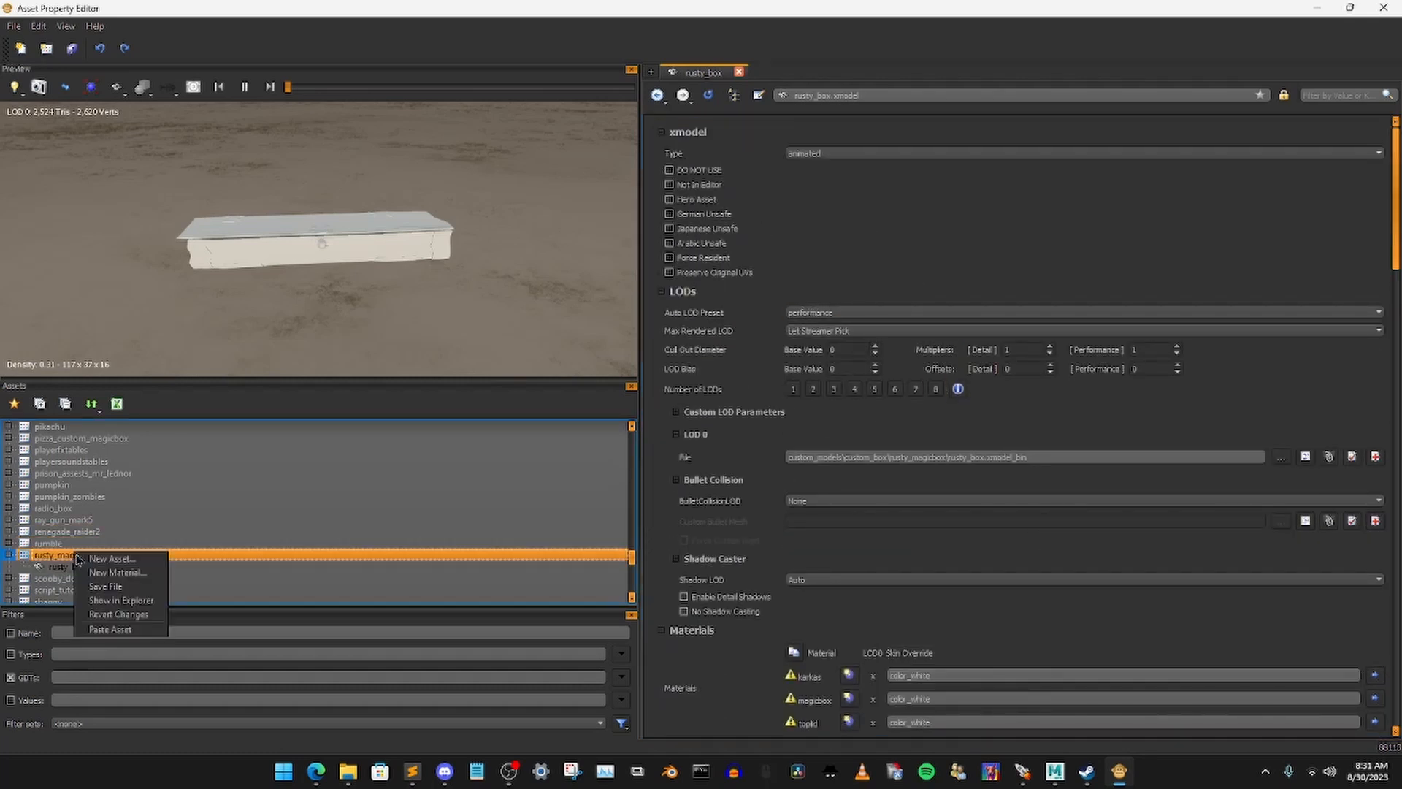
{"action": "left_click", "coordinate": [96, 563]}
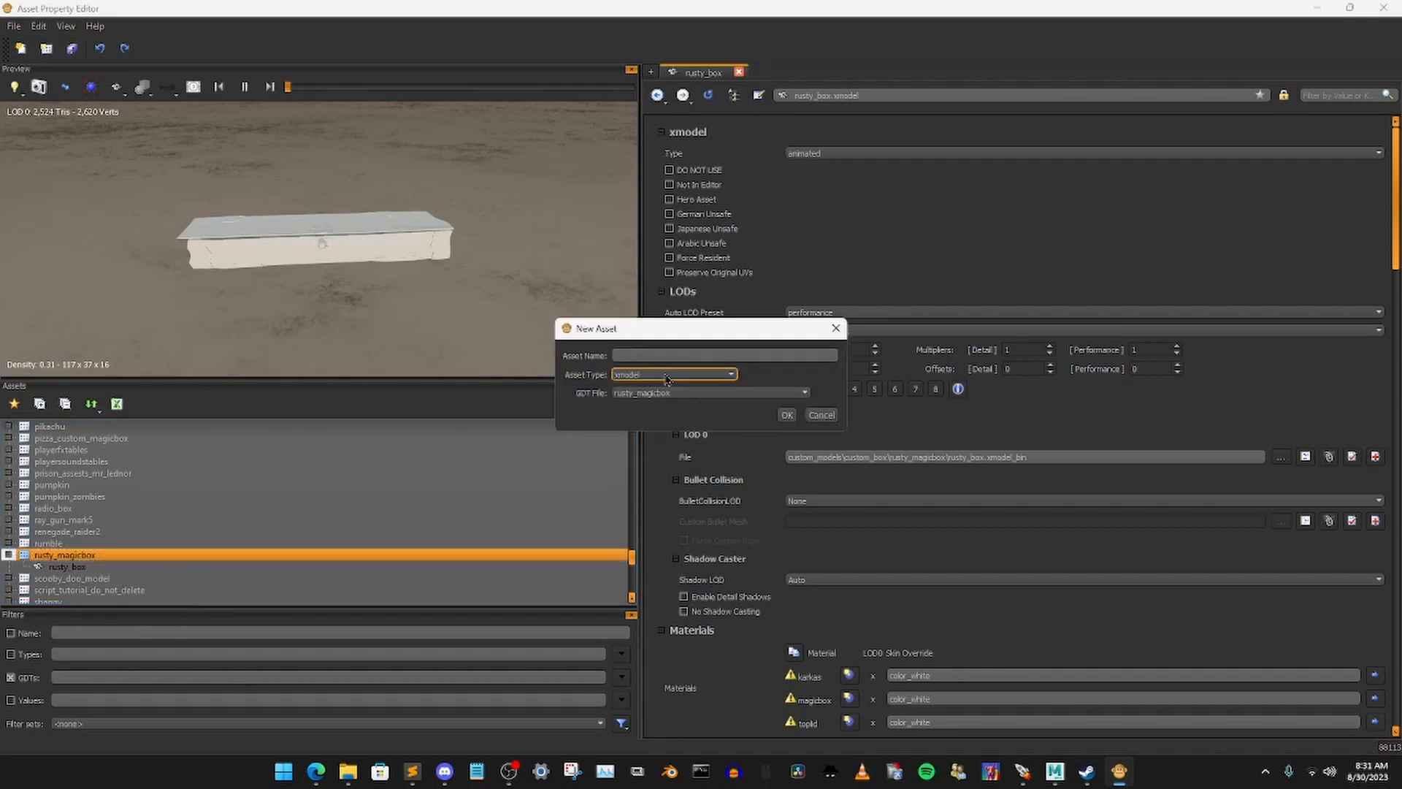
{"action": "left_click", "coordinate": [633, 374]}
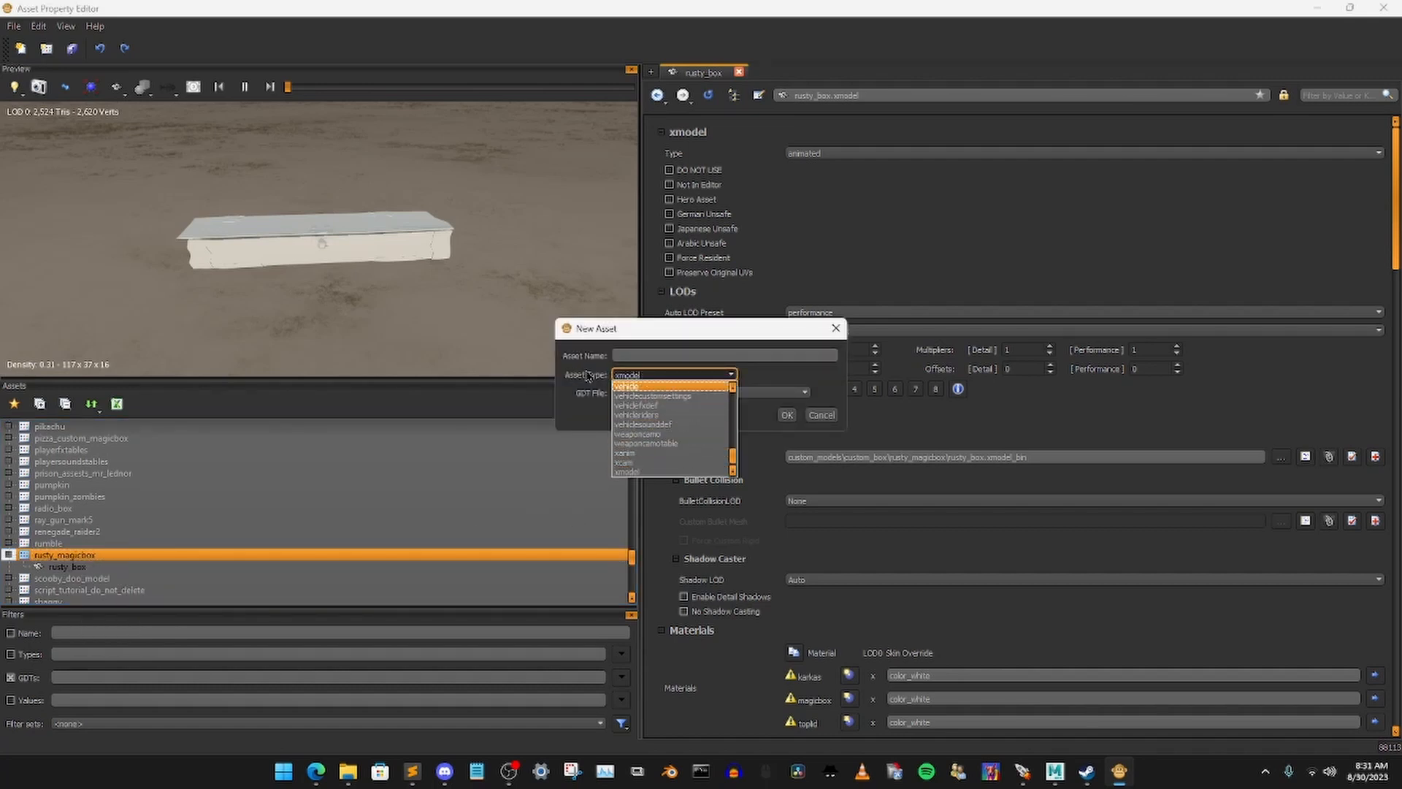
{"action": "left_click", "coordinate": [639, 454]}
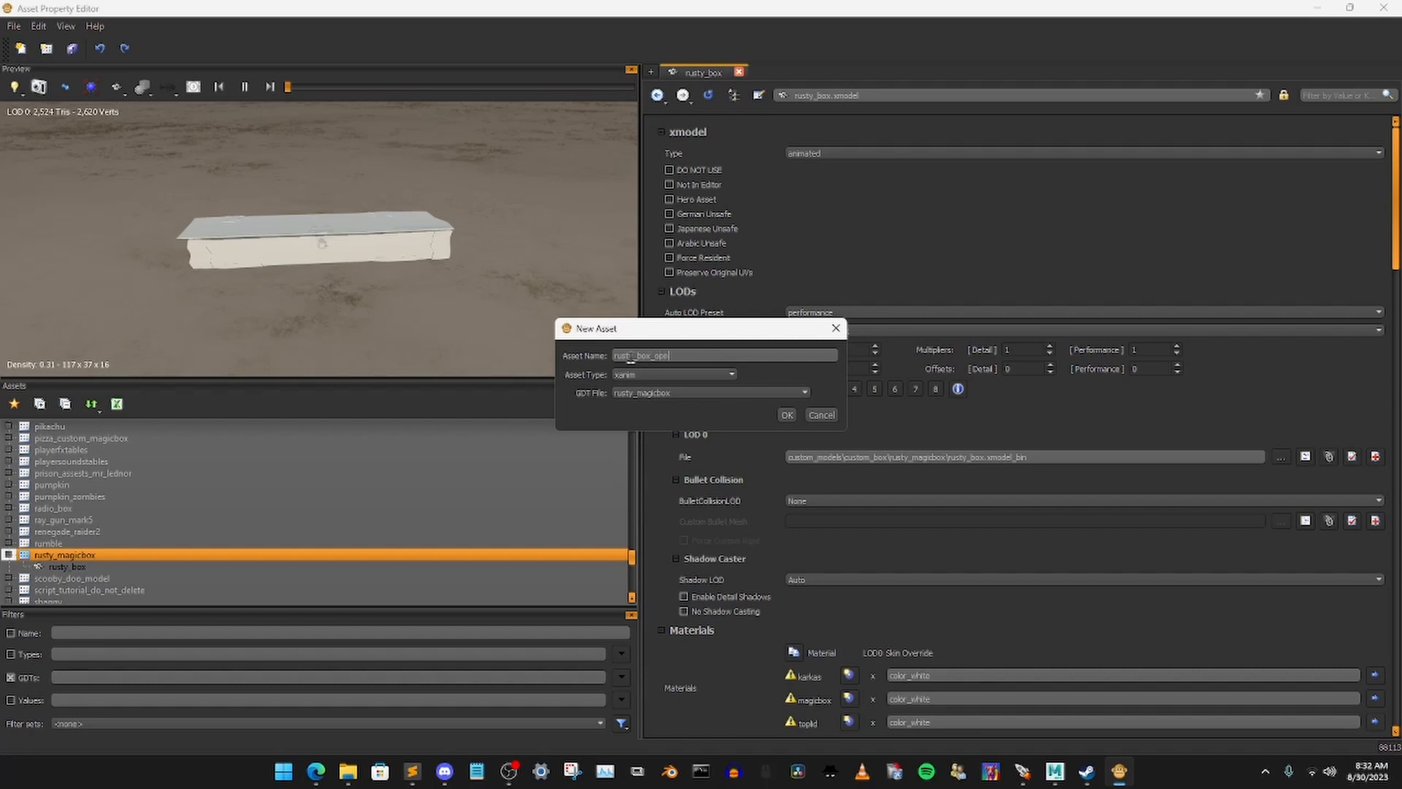
{"action": "left_click", "coordinate": [787, 415]}
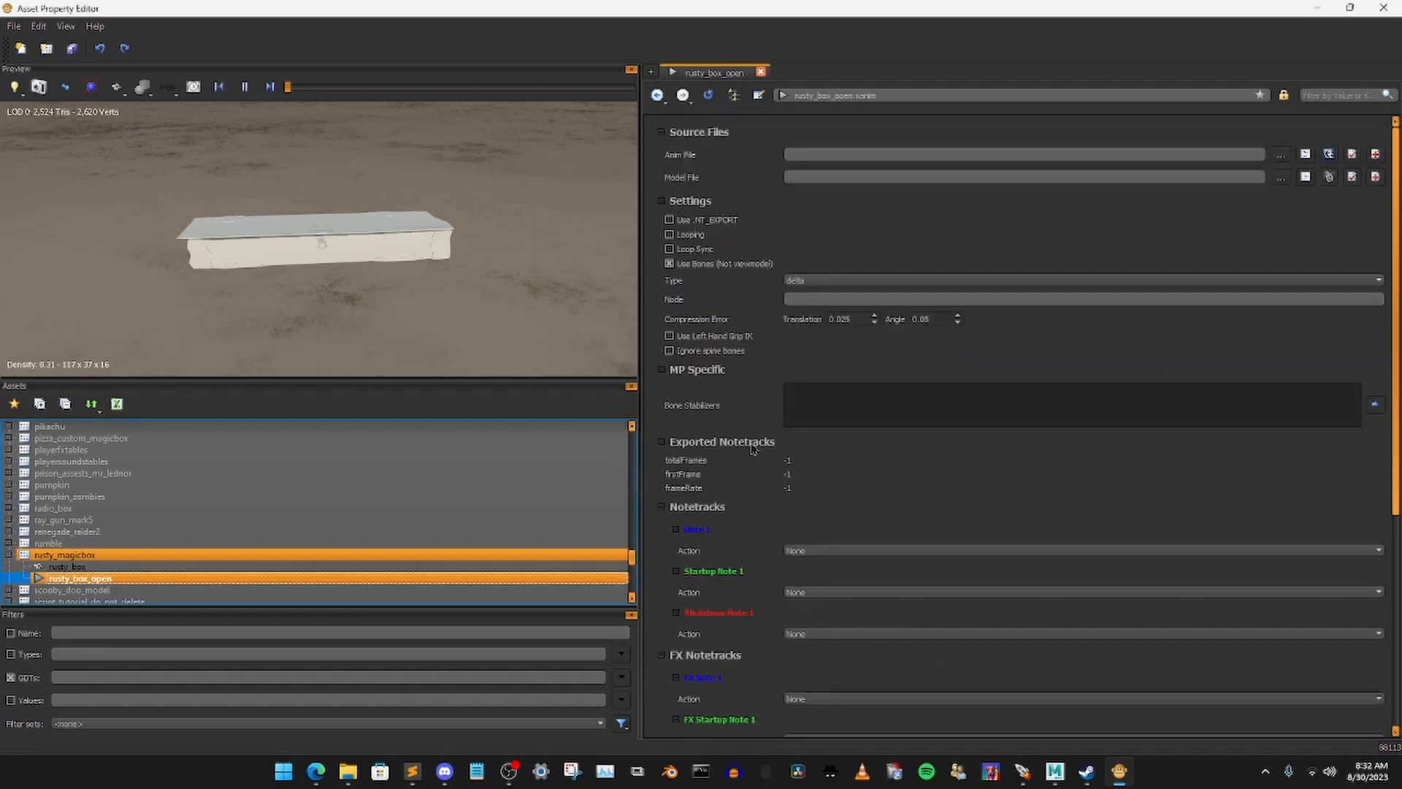
Duplicate the rusty_box_open animation asset under the name rusty_box_close
{"action": "scroll", "coordinate": [219, 515], "scroll_direction": "down", "scroll_amount": 3}
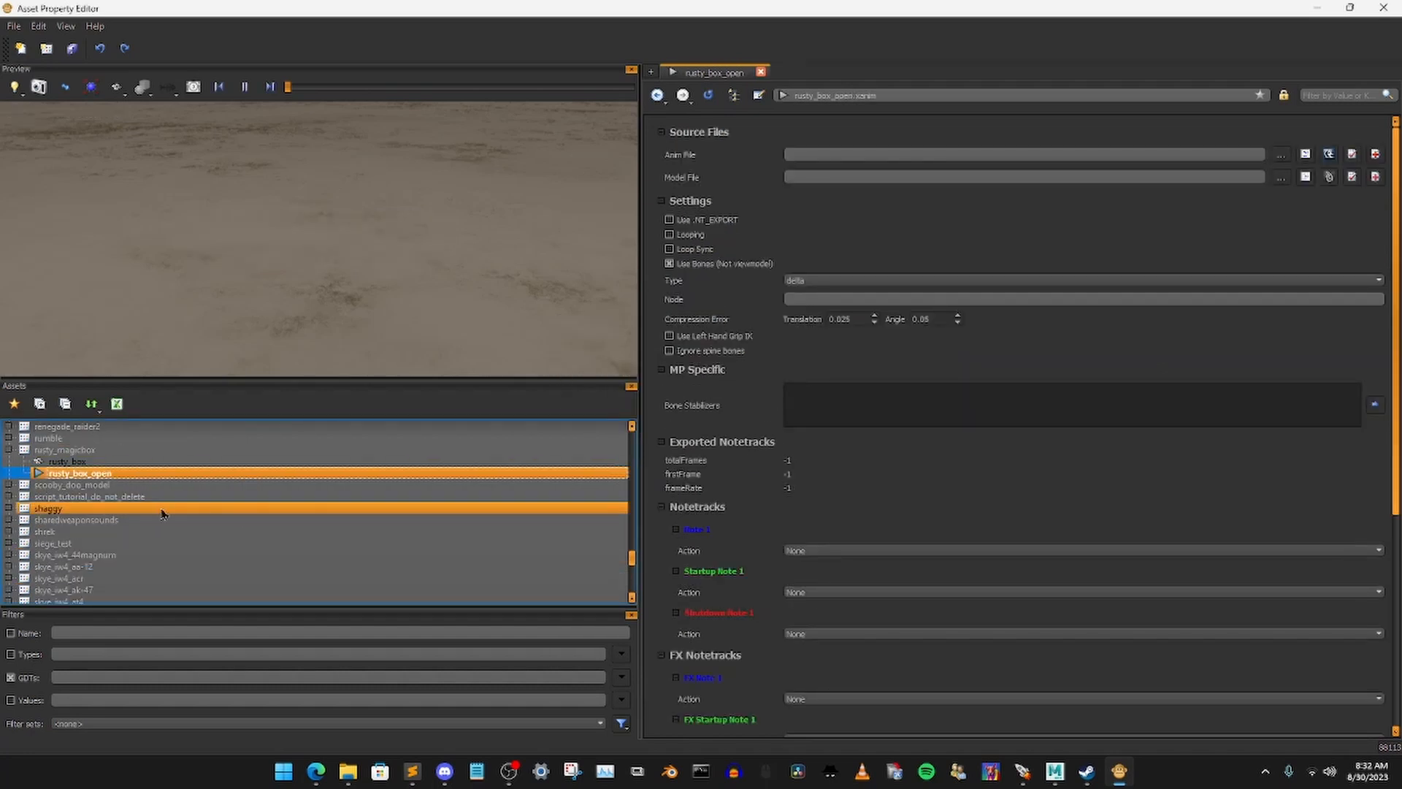
{"action": "right_click", "coordinate": [96, 479]}
{"action": "left_click", "coordinate": [150, 524]}
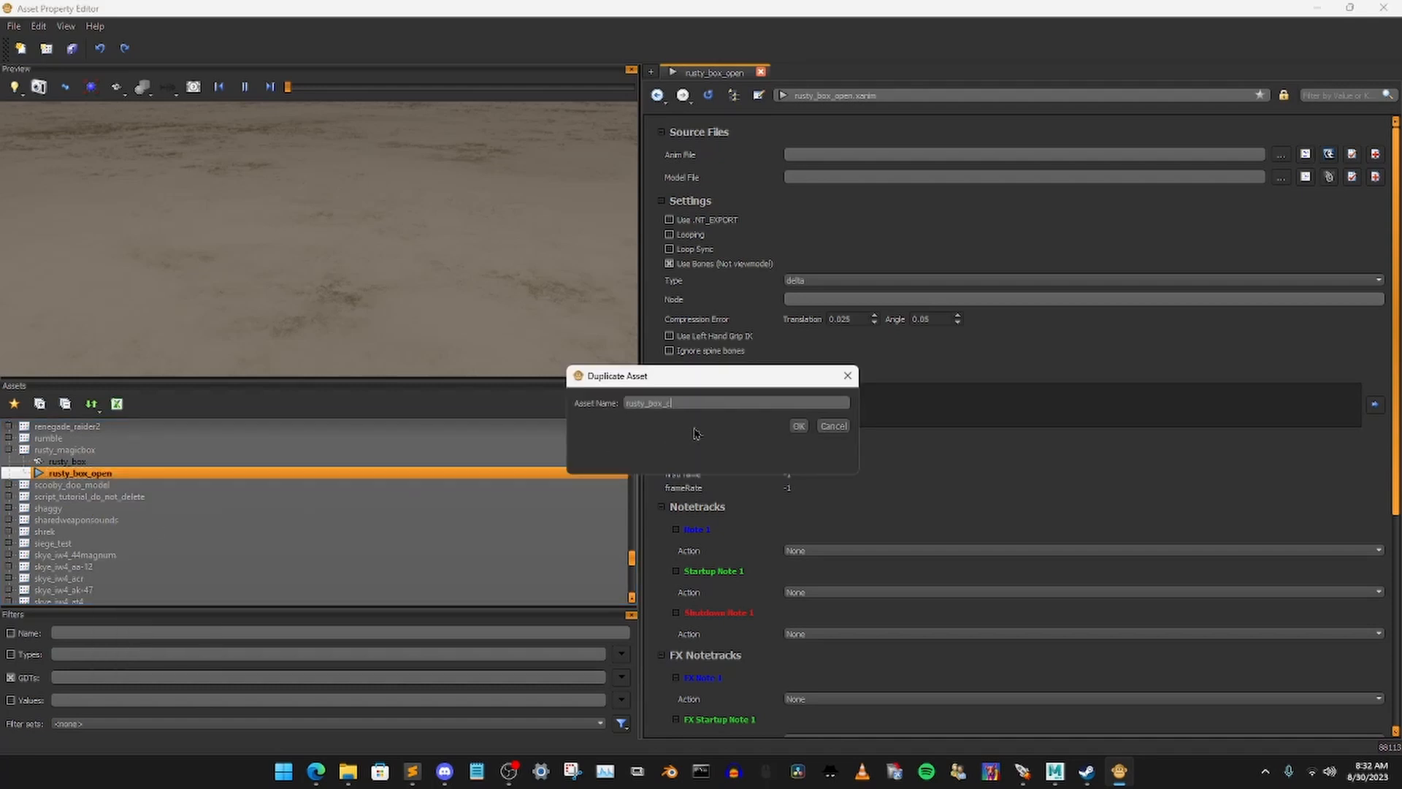
{"action": "left_click", "coordinate": [798, 426]}
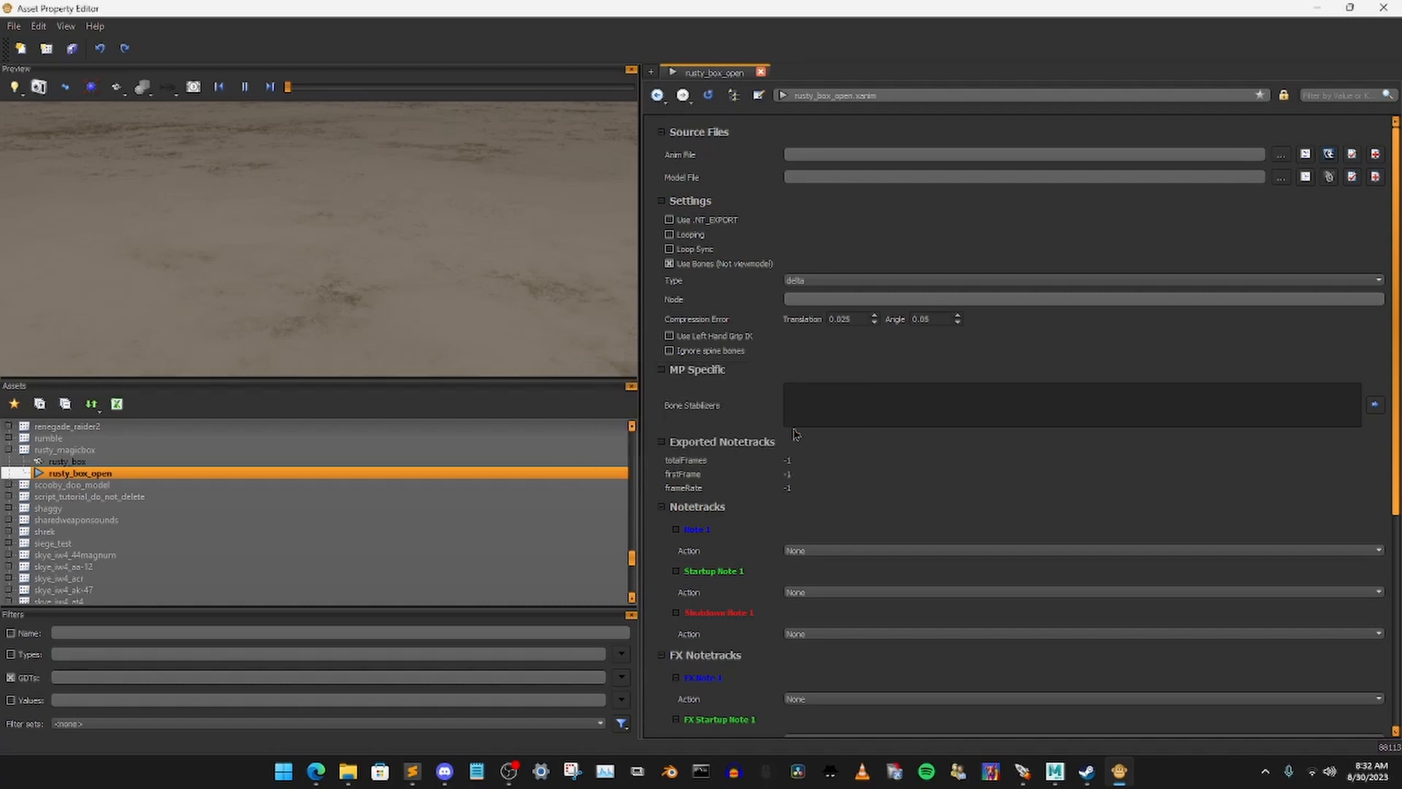
Set the anim file of rusty_box_open to rusty_box_open.xanim_bin from the xanim_export custom_box\rusty_magicbox folder
{"action": "left_click", "coordinate": [149, 484]}
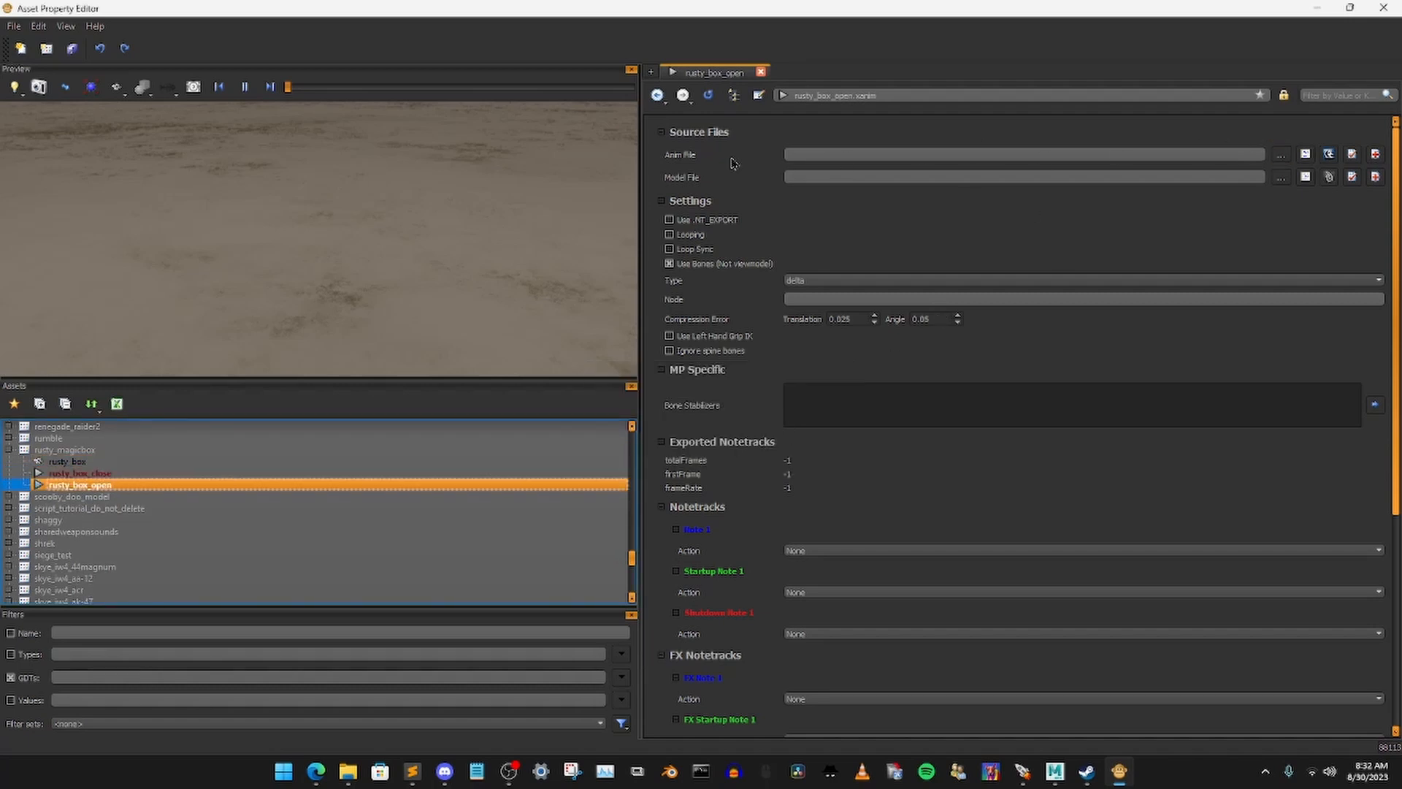
{"action": "left_click", "coordinate": [1281, 154]}
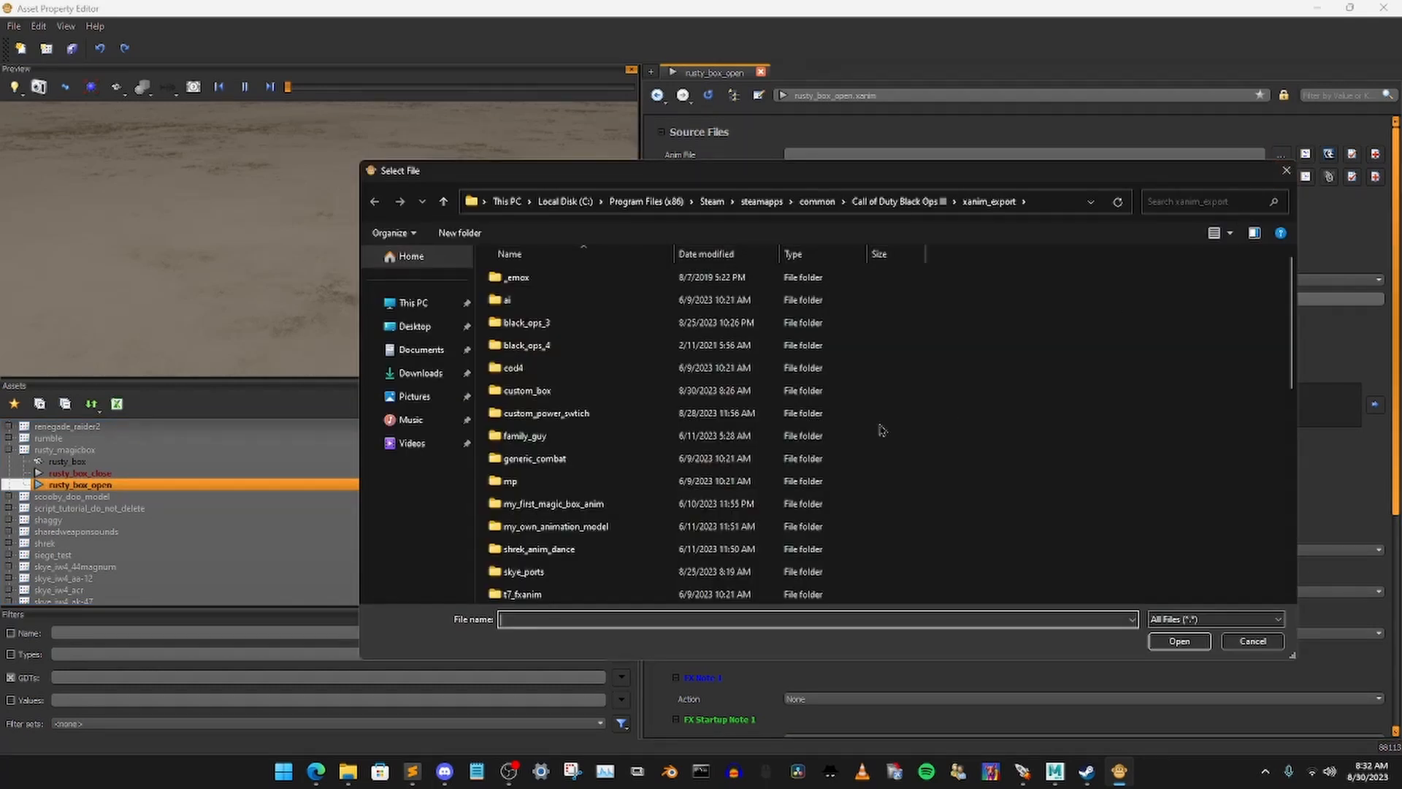
{"action": "double_click", "coordinate": [555, 390]}
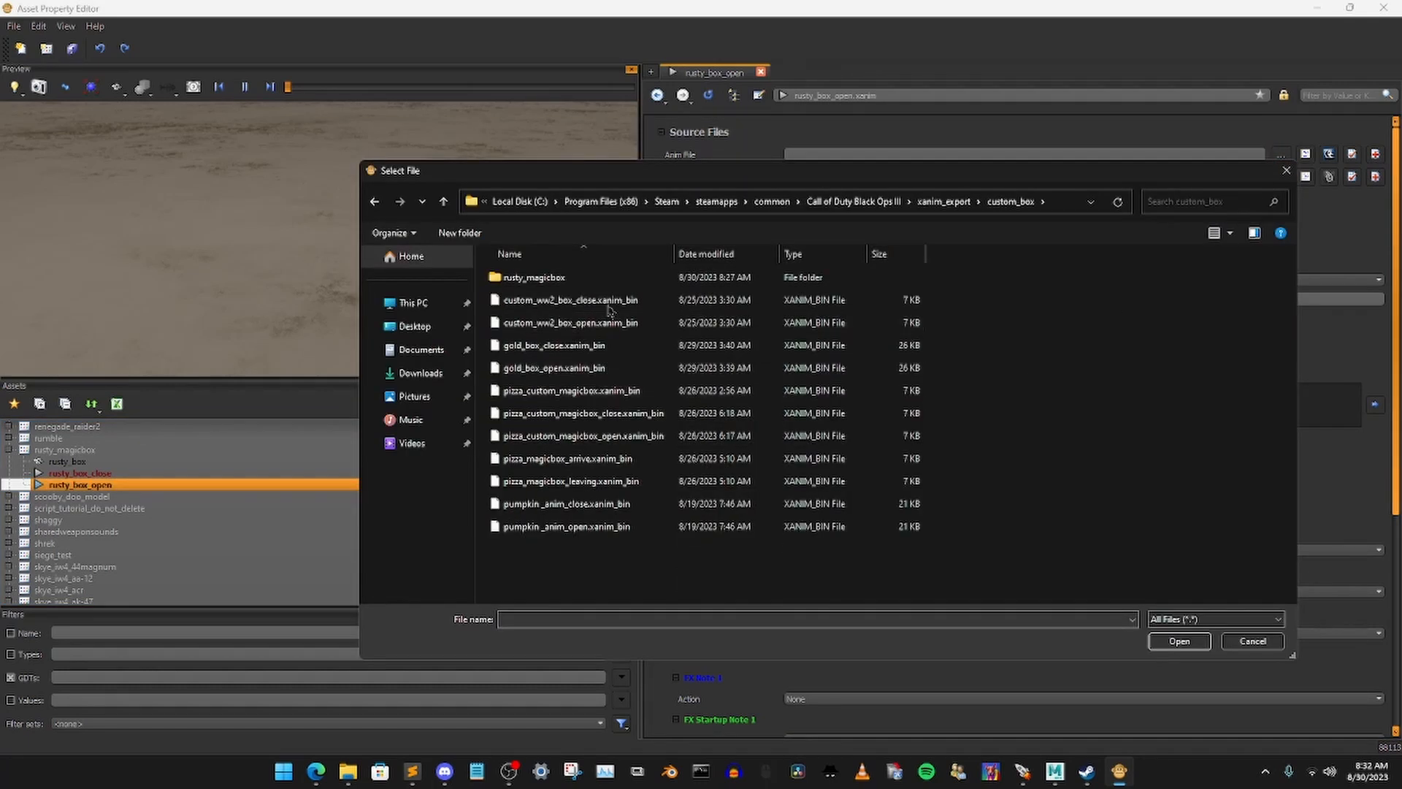
{"action": "double_click", "coordinate": [549, 277]}
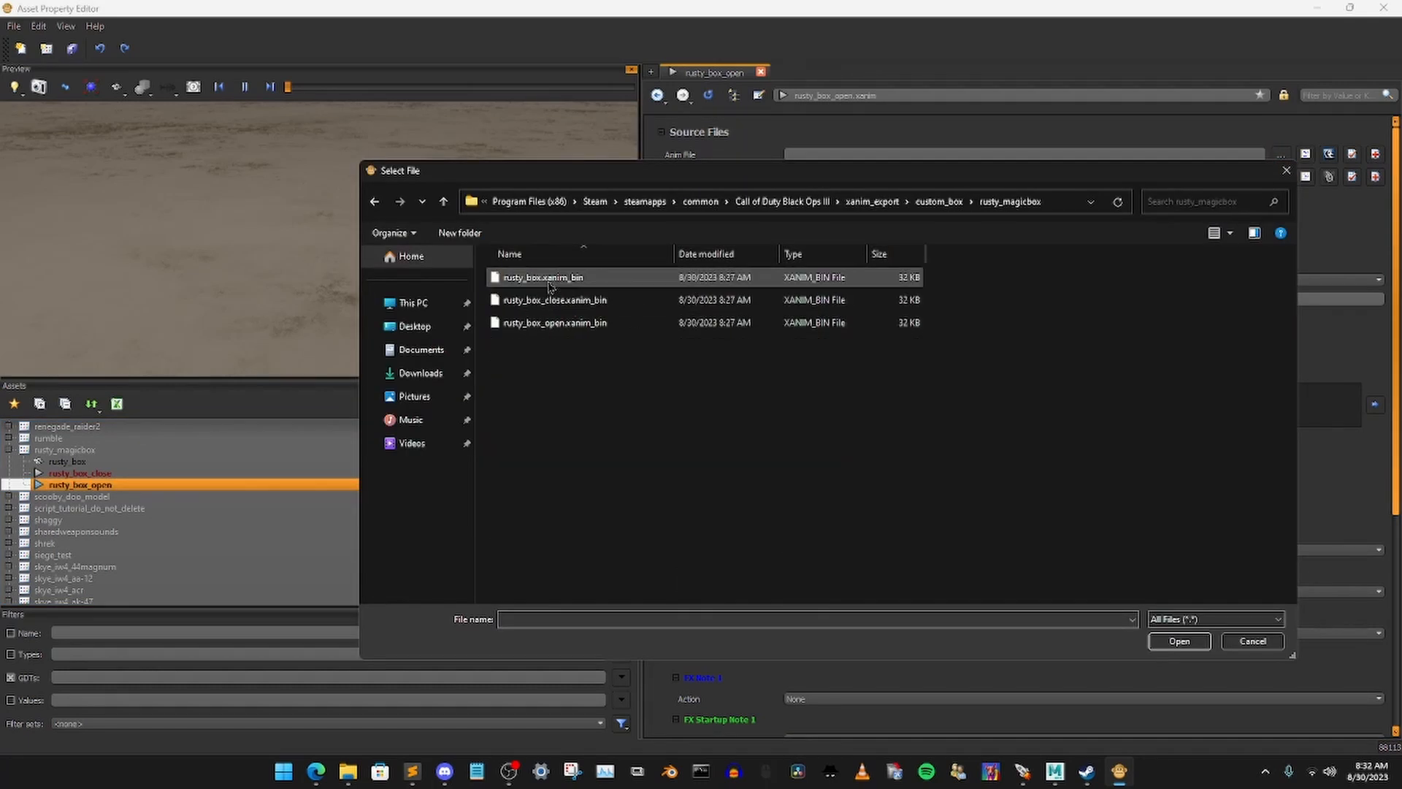
{"action": "left_click", "coordinate": [558, 326]}
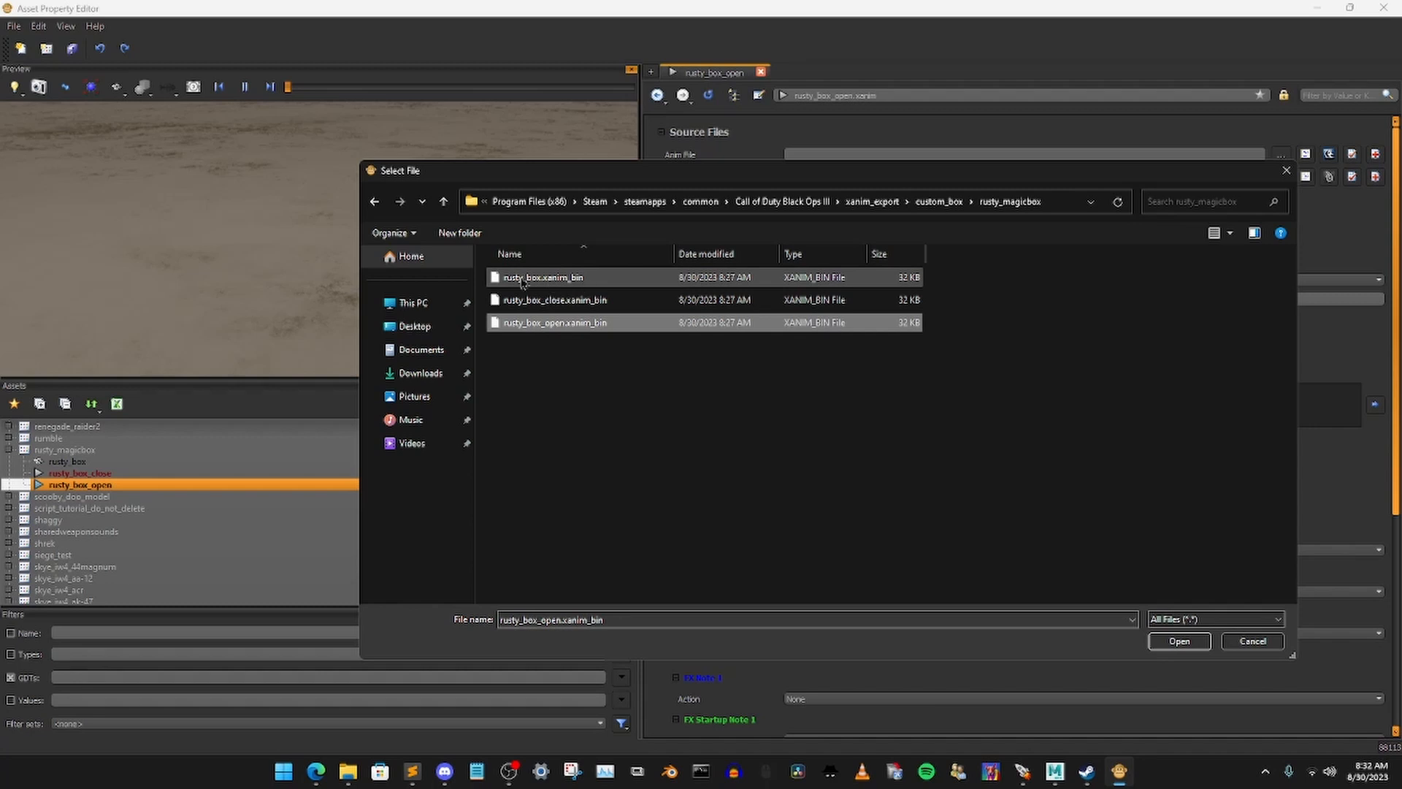
{"action": "left_click", "coordinate": [1174, 645]}
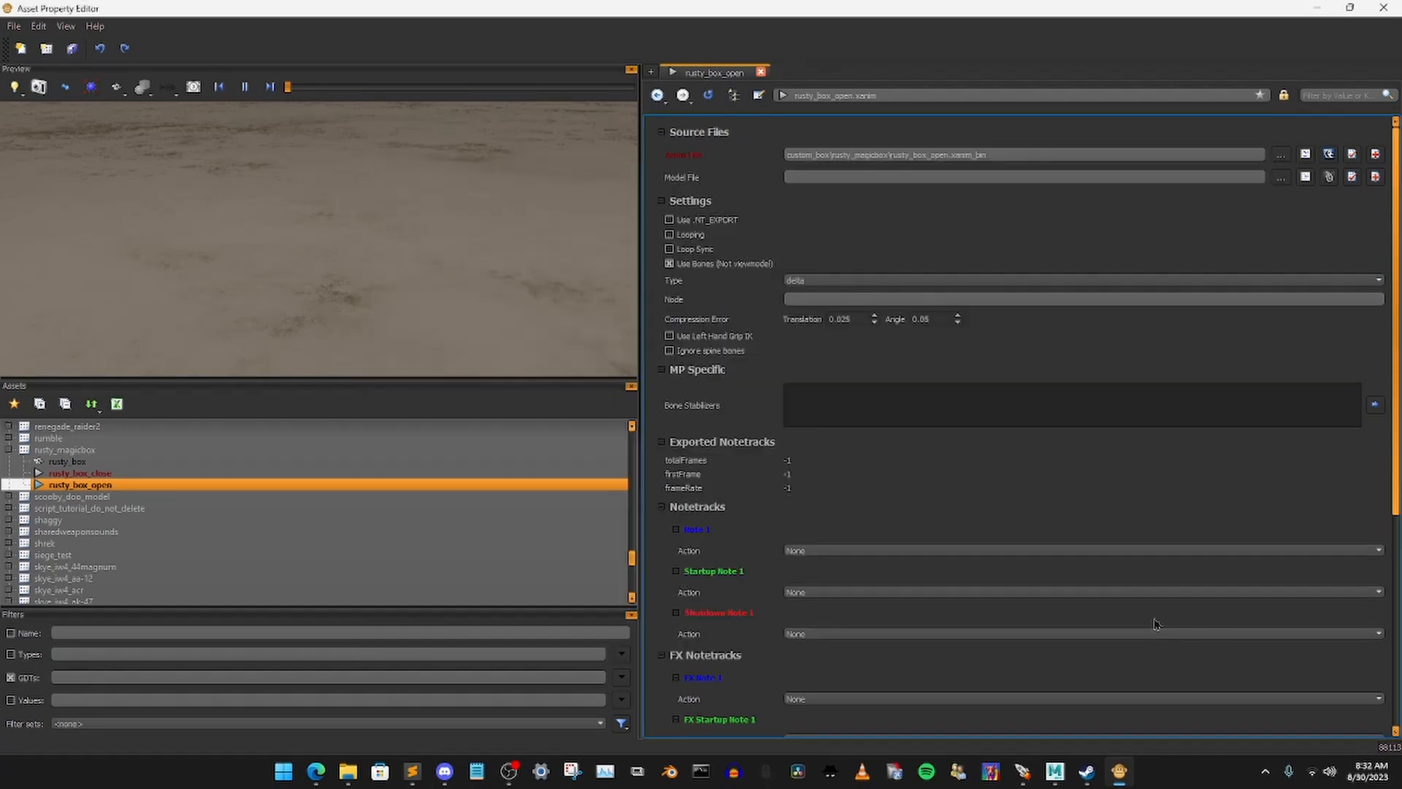
Set the model file of rusty_box_open to rusty_box.xmodel_bin from the custom_models\custom_box\rusty_magicbox folder
{"action": "left_click", "coordinate": [1282, 177]}
{"action": "scroll", "coordinate": [653, 509], "scroll_direction": "down", "scroll_amount": 5}
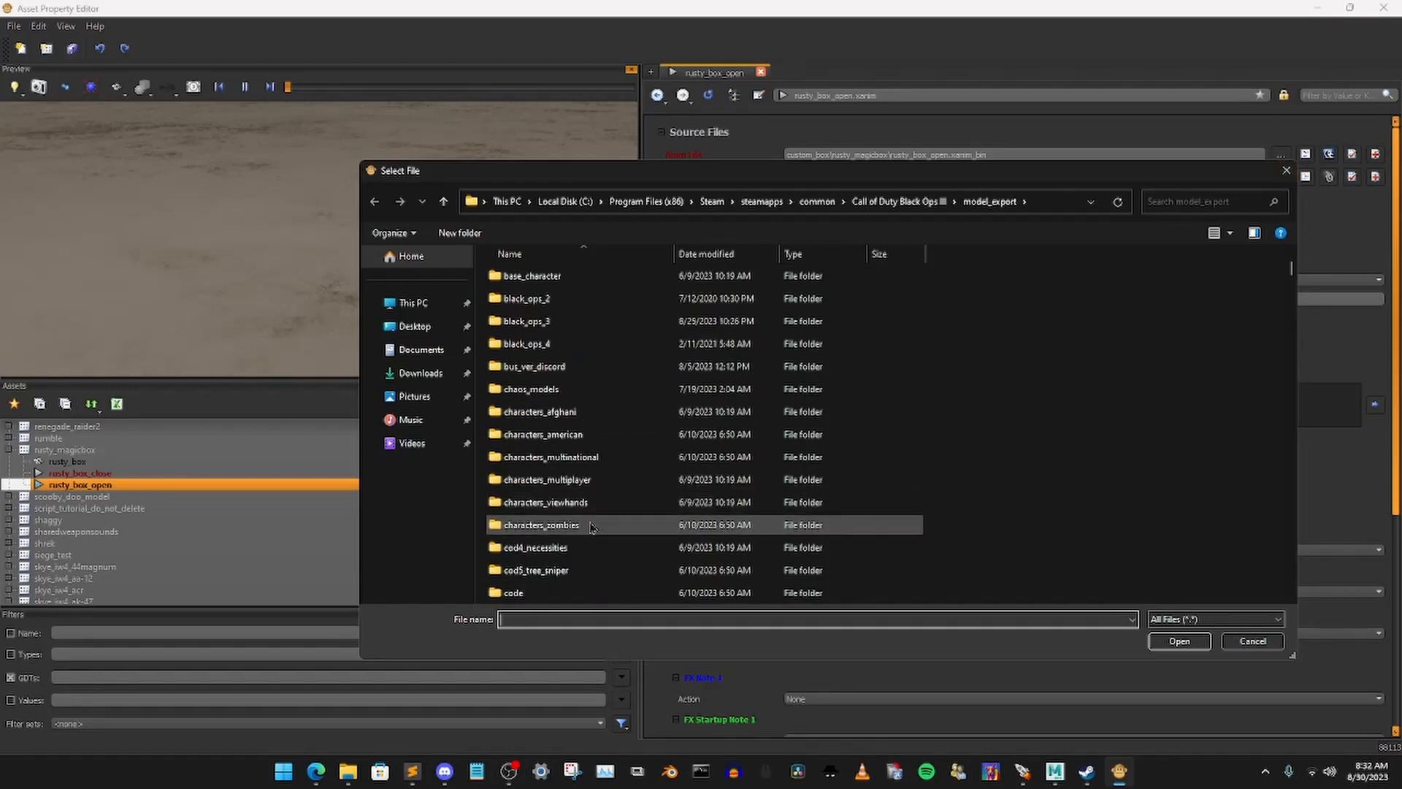
{"action": "double_click", "coordinate": [577, 571]}
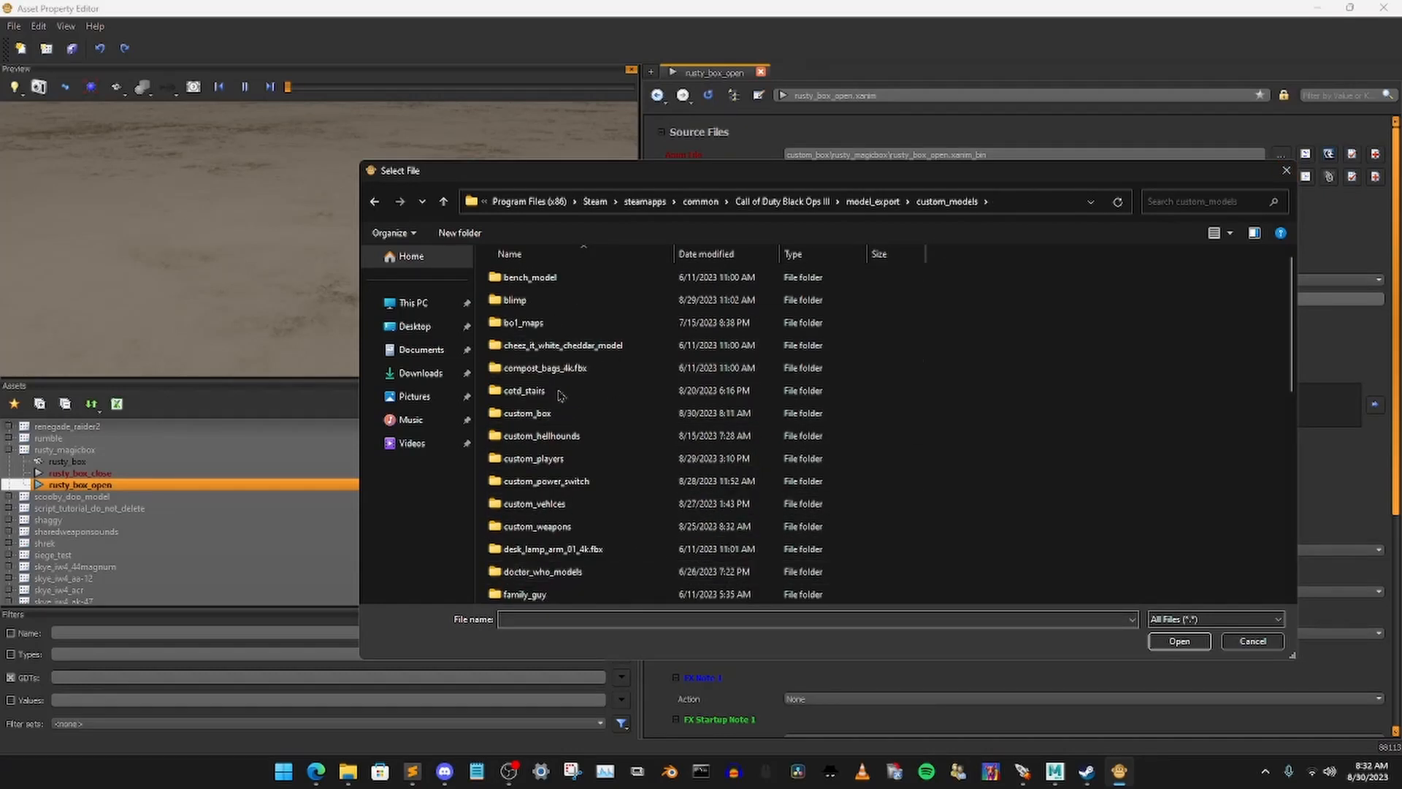
{"action": "double_click", "coordinate": [542, 414]}
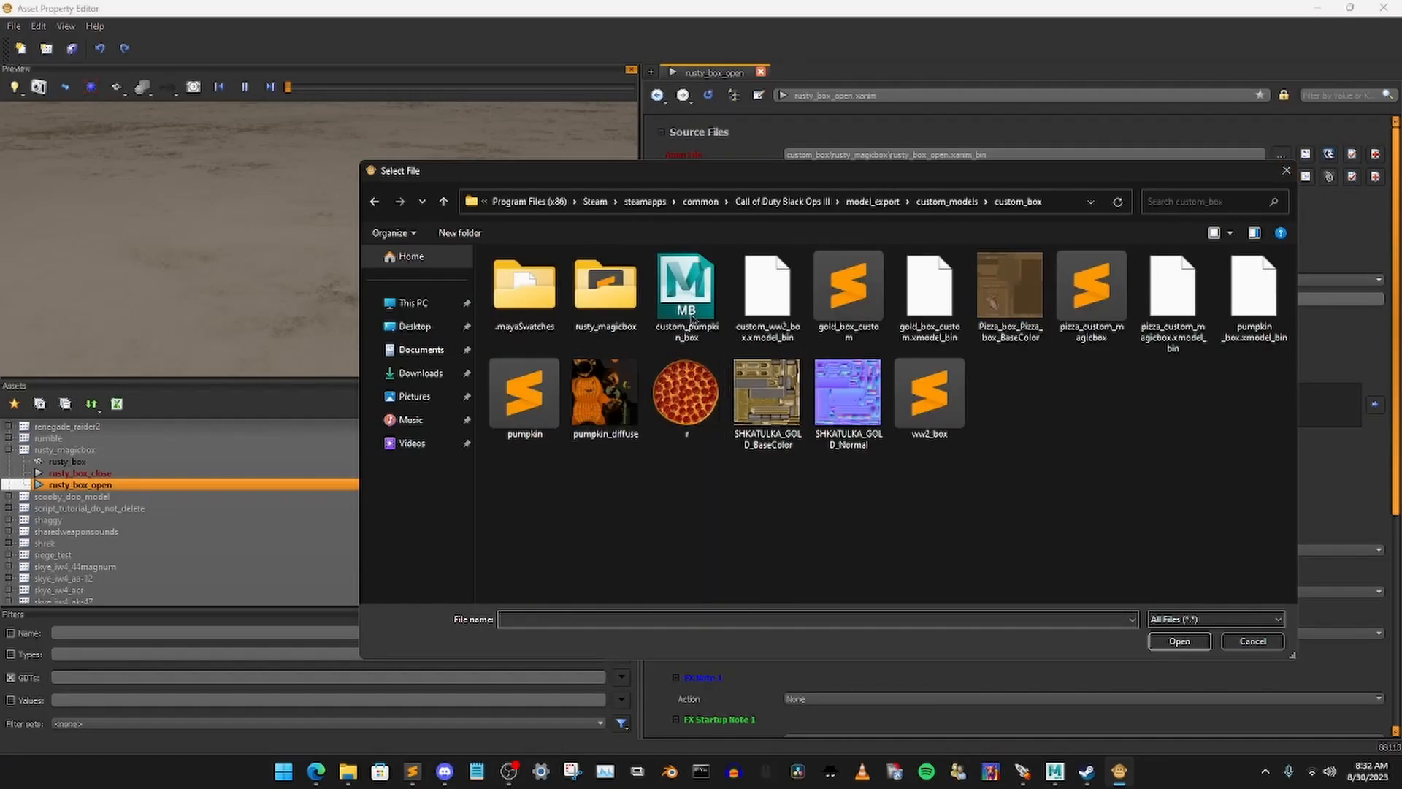
{"action": "double_click", "coordinate": [588, 309]}
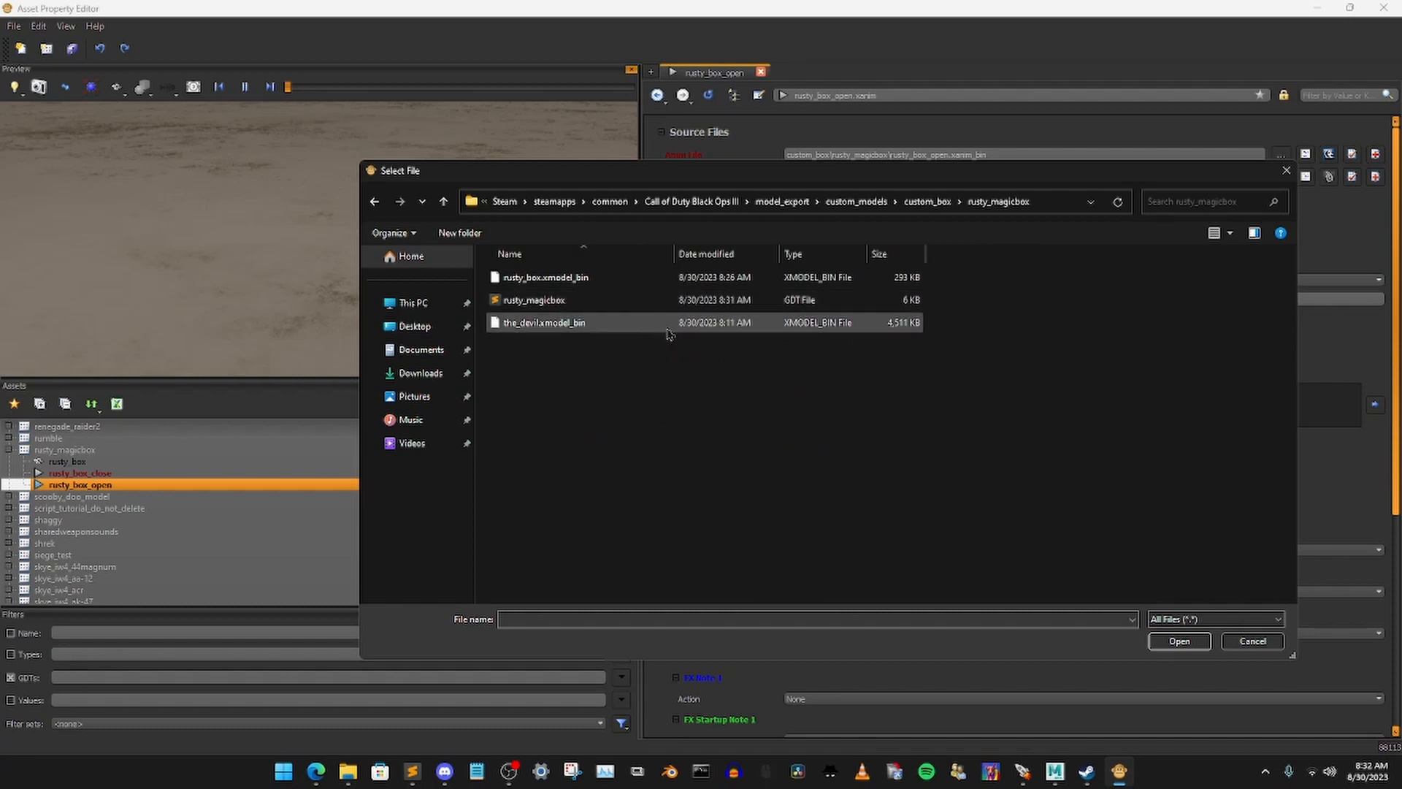
{"action": "left_click", "coordinate": [559, 277]}
{"action": "left_click", "coordinate": [1179, 640]}
Assign rusty_box as the AssetViewer preview model of rusty_box_open and pause its animation playback
{"action": "scroll", "coordinate": [993, 467], "scroll_direction": "down", "scroll_amount": 5}
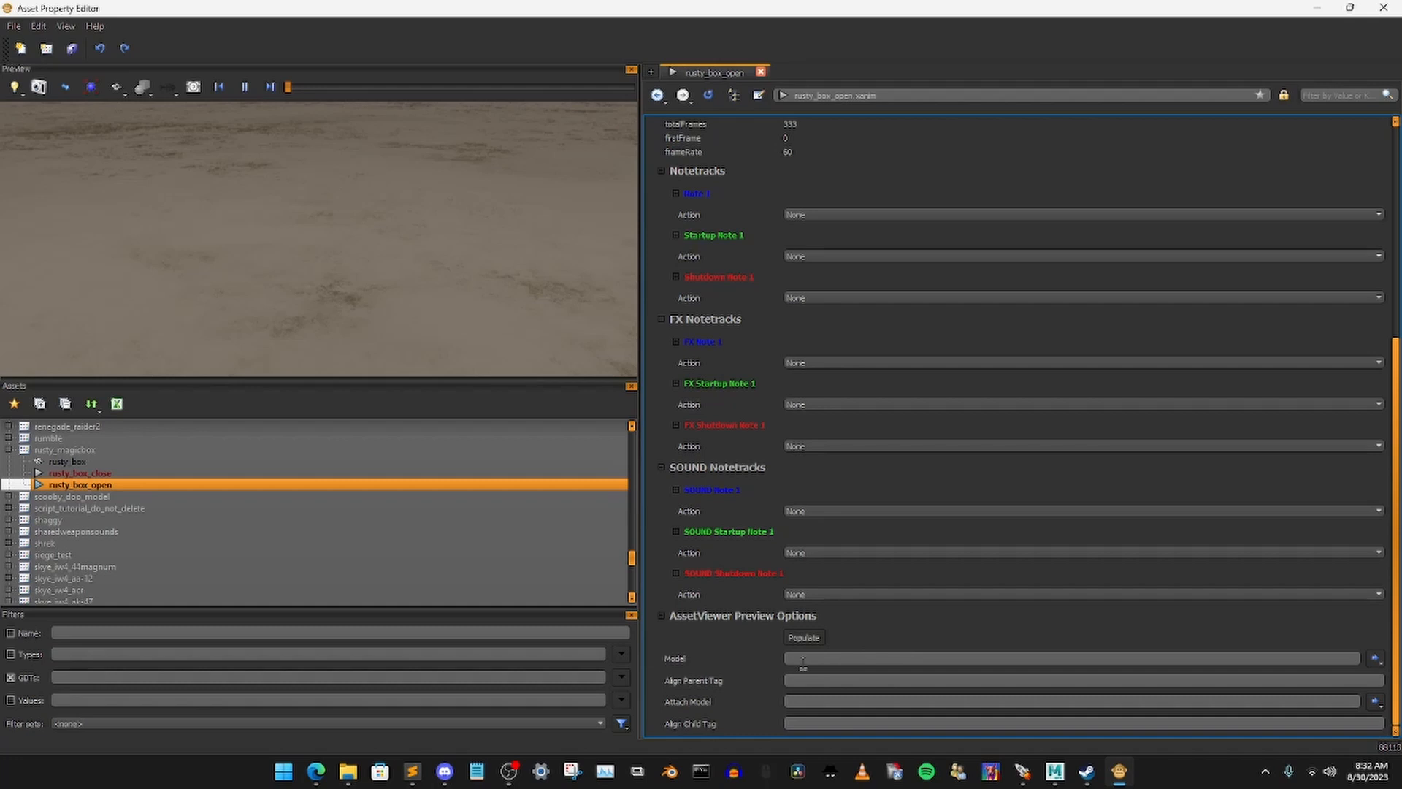
{"action": "left_click", "coordinate": [804, 662]}
{"action": "type", "text": "rusty"}
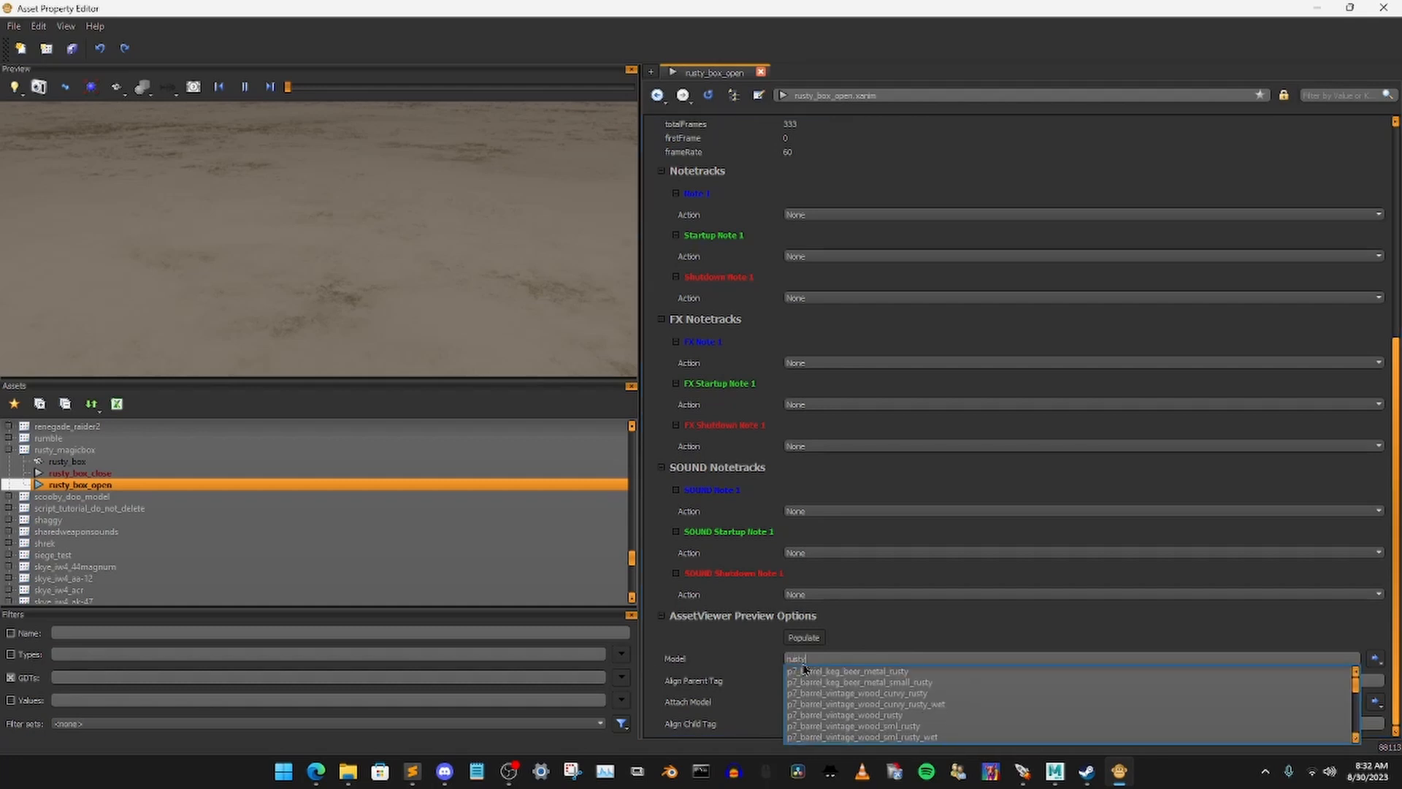
{"action": "type", "text": "_bo"}
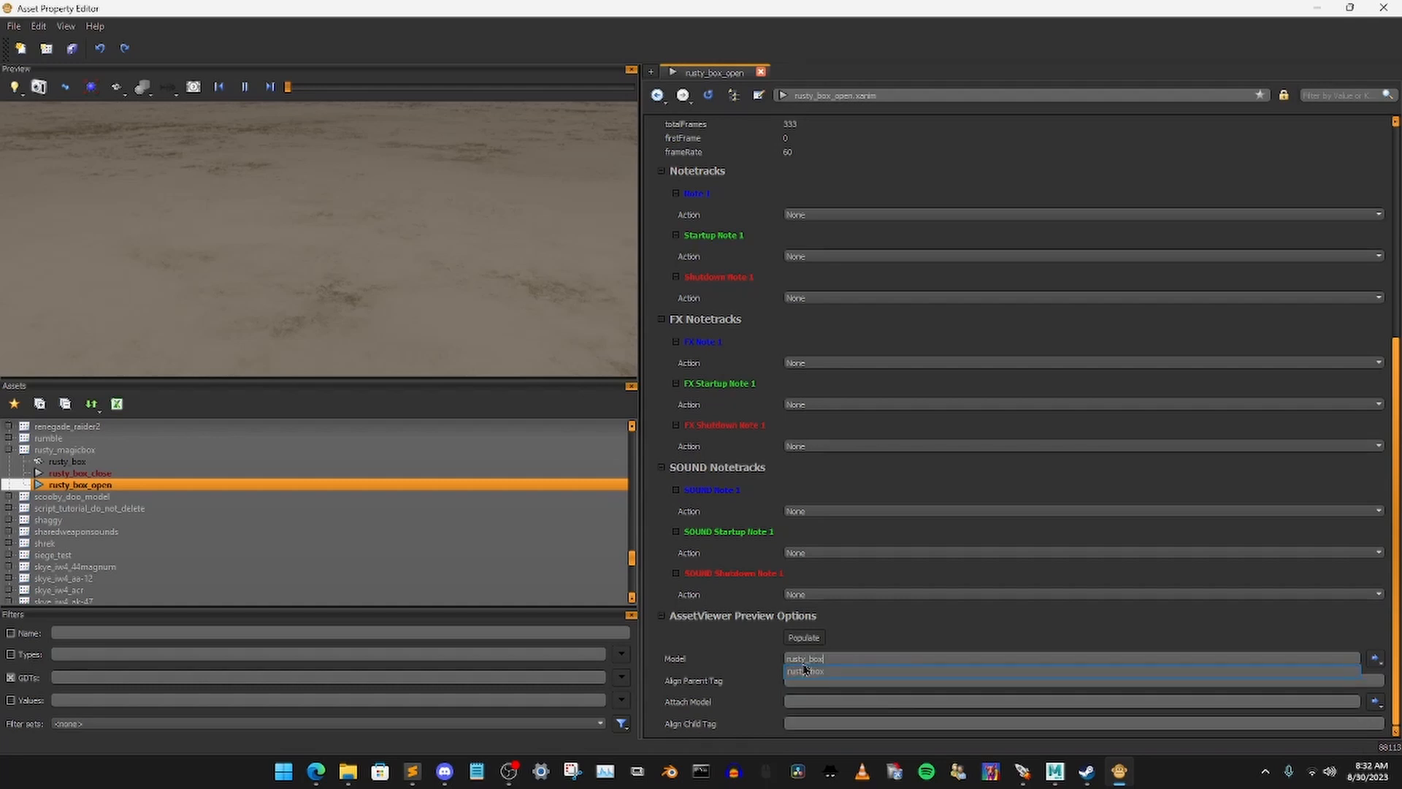
{"action": "type", "text": "x"}
{"action": "left_click", "coordinate": [835, 673]}
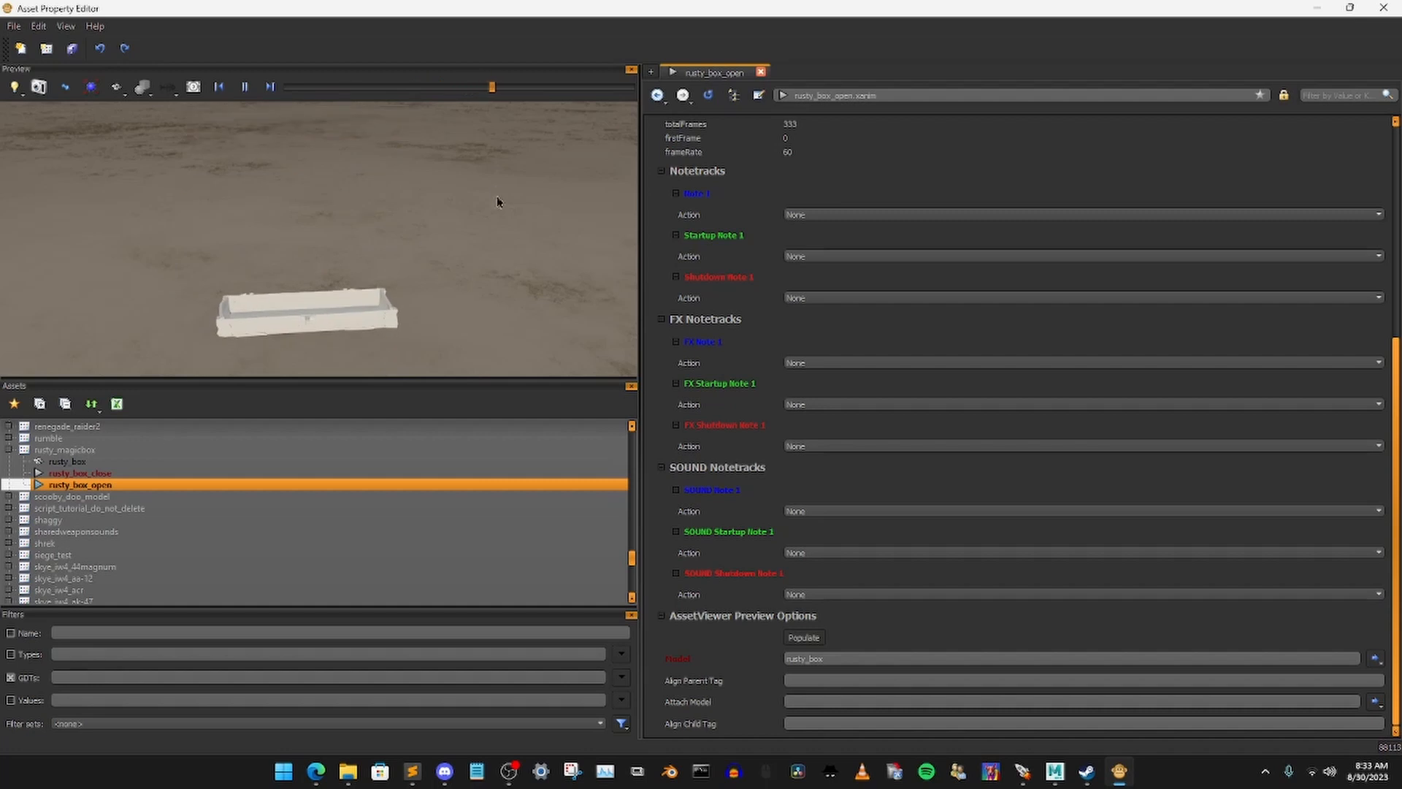
{"action": "left_click", "coordinate": [246, 88]}
Copy the model file path from rusty_box_open into the model file of rusty_box_close
{"action": "left_click", "coordinate": [122, 475]}
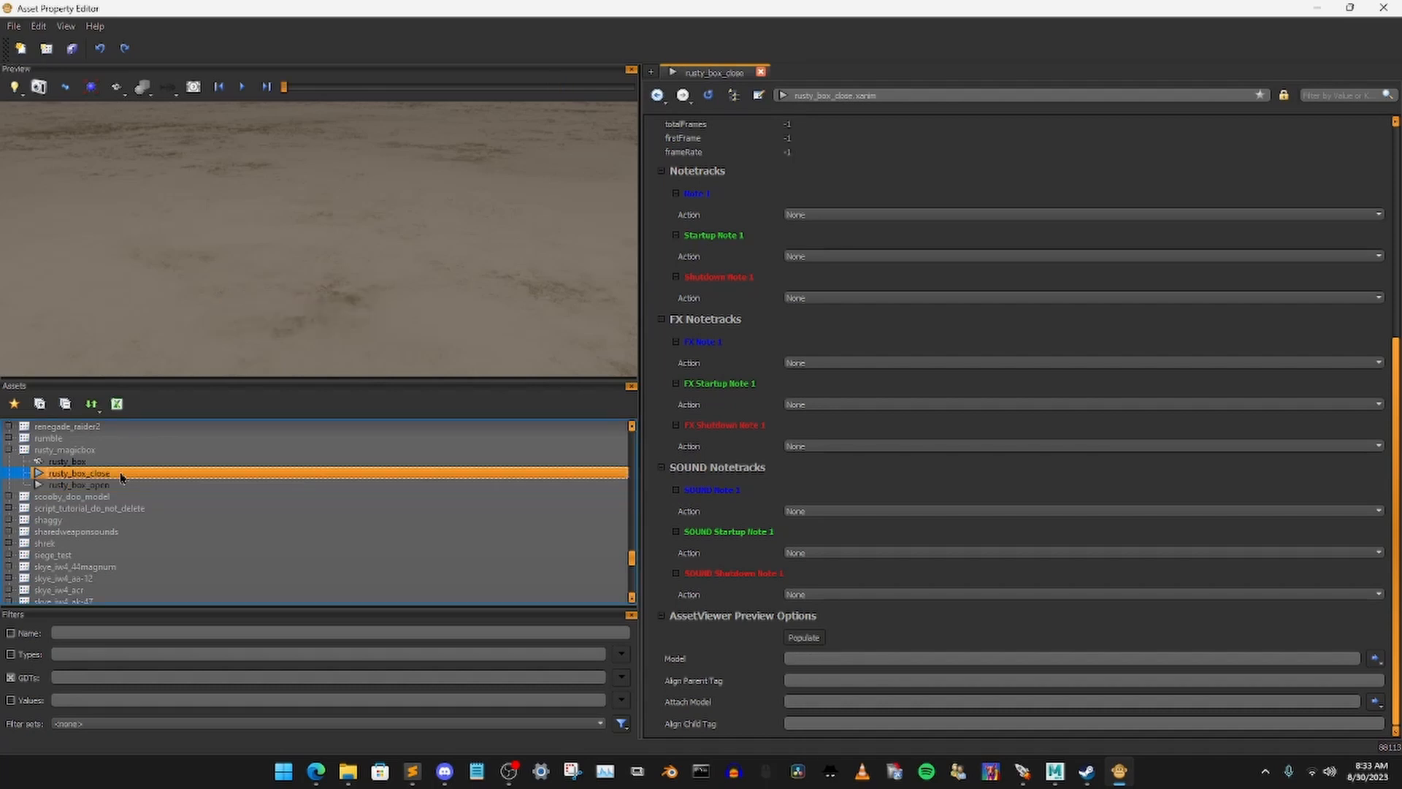
{"action": "left_click", "coordinate": [121, 485]}
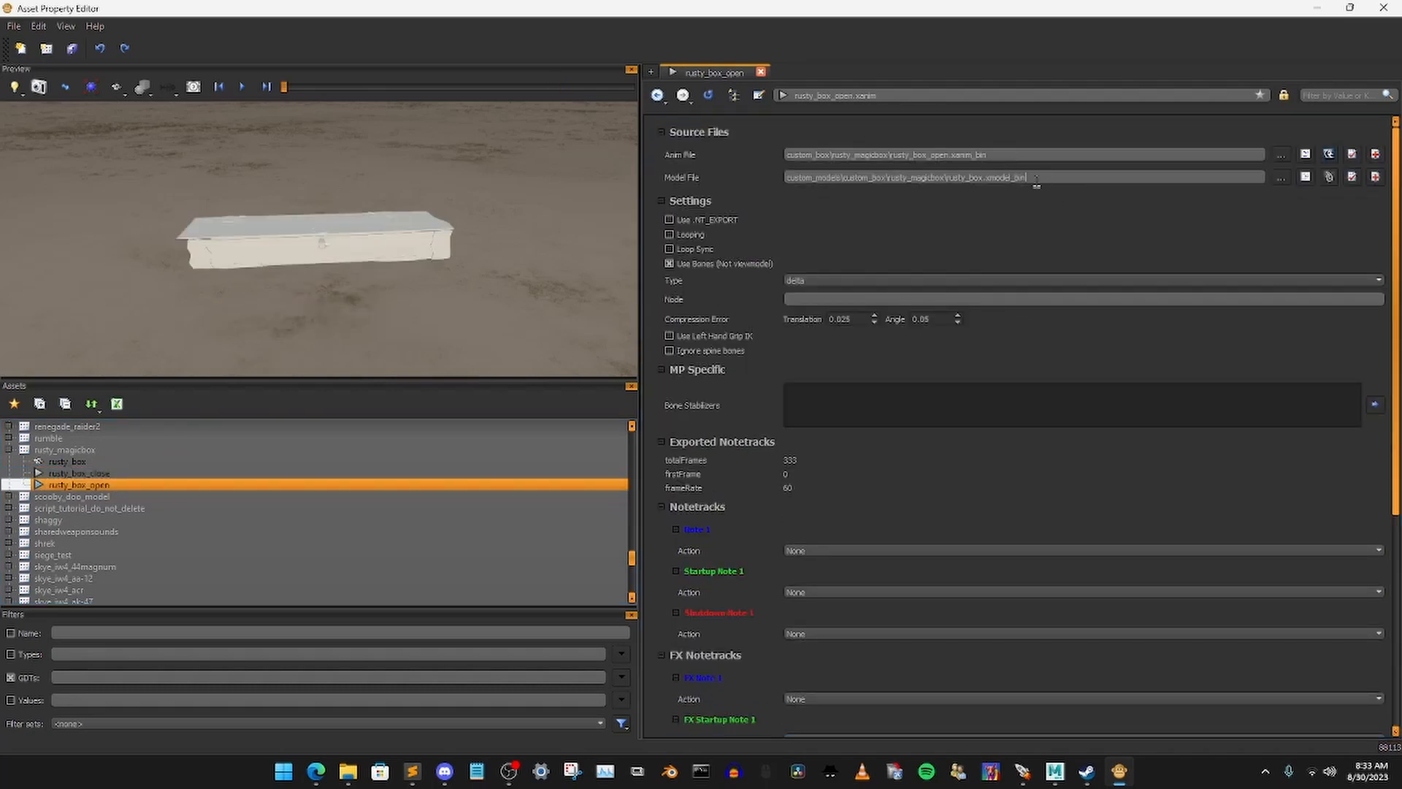
{"action": "left_click_drag", "start_coordinate": [1055, 181], "coordinate": [765, 188]}
{"action": "key", "text": "ctrl+c"}
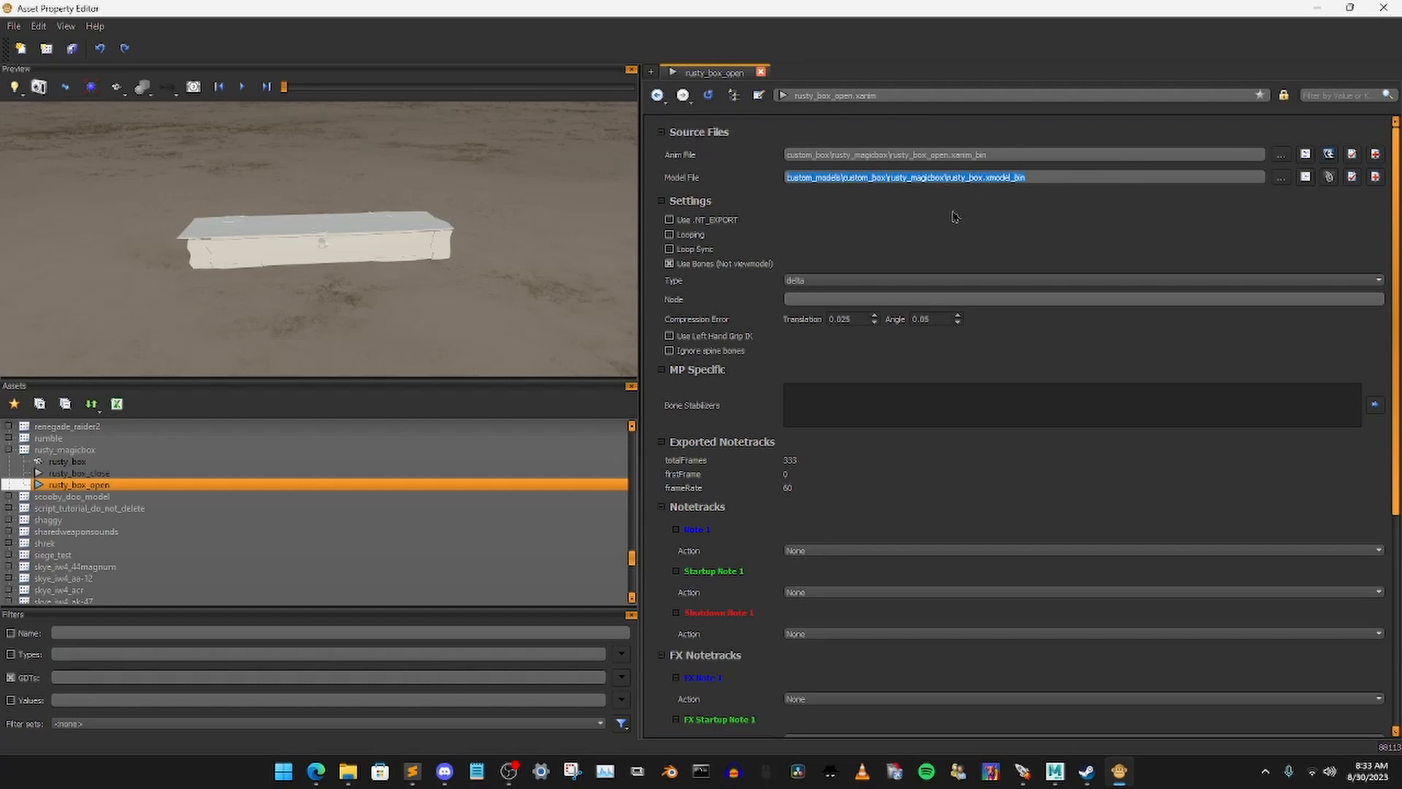
{"action": "left_click", "coordinate": [121, 475]}
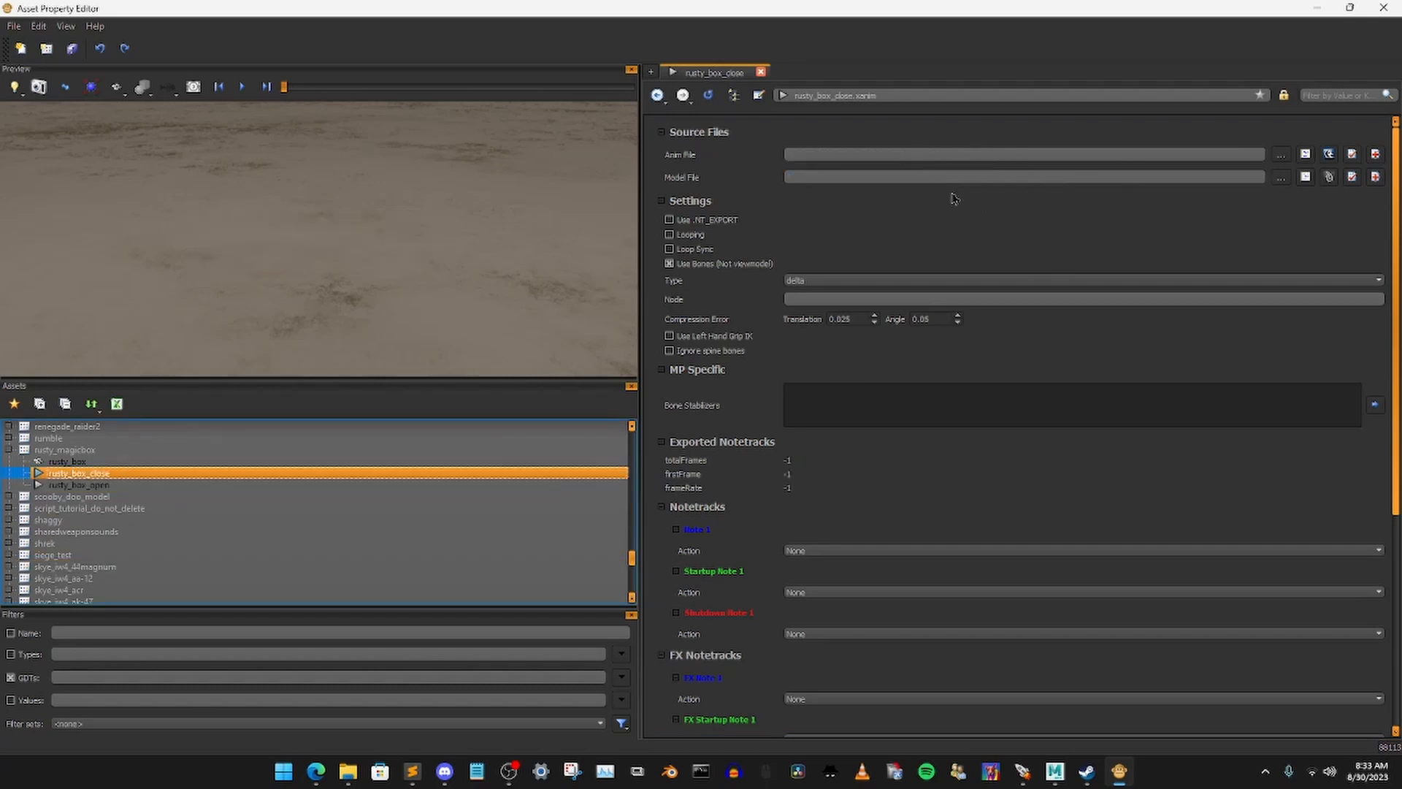
{"action": "left_click", "coordinate": [913, 179]}
{"action": "key", "text": "ctrl+v"}
Assign rusty_box as the AssetViewer preview model of rusty_box_close
{"action": "scroll", "coordinate": [904, 400], "scroll_direction": "down", "scroll_amount": 5}
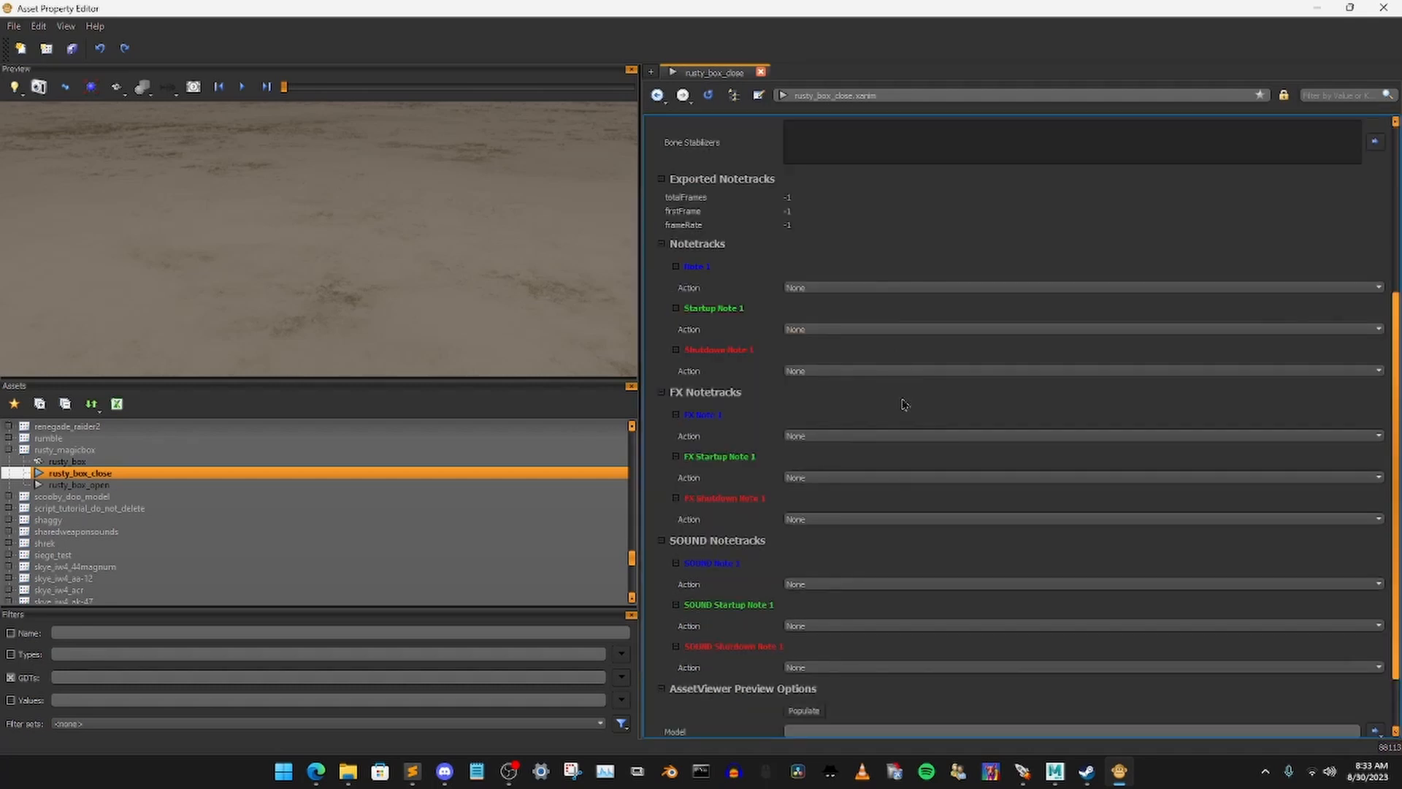
{"action": "left_click", "coordinate": [806, 659]}
{"action": "type", "text": "rutsy"}
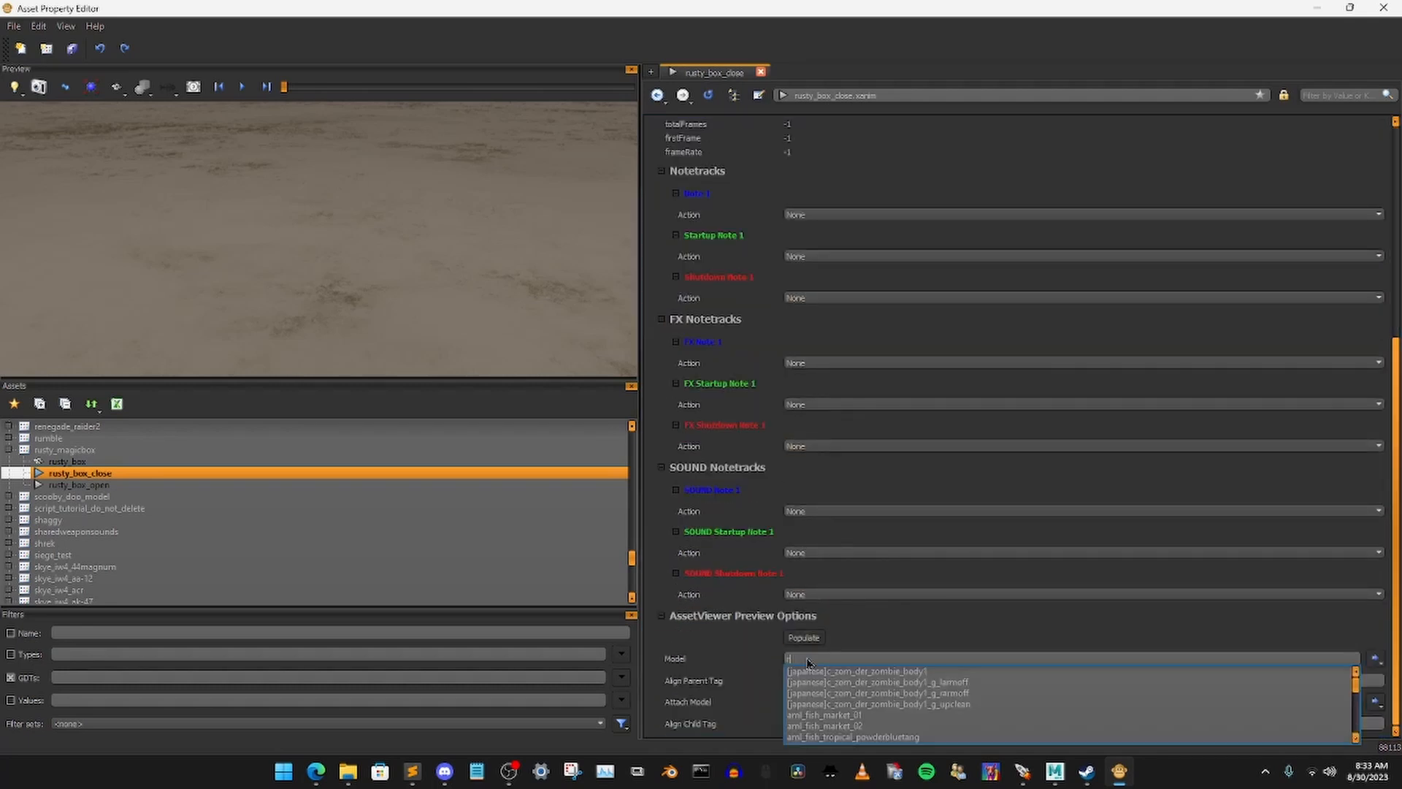
{"action": "key", "text": "BackSpace"}
{"action": "key", "text": "BackSpace"}
{"action": "key", "text": "BackSpace"}
{"action": "key", "text": "BackSpace"}
{"action": "type", "text": "usty_b"}
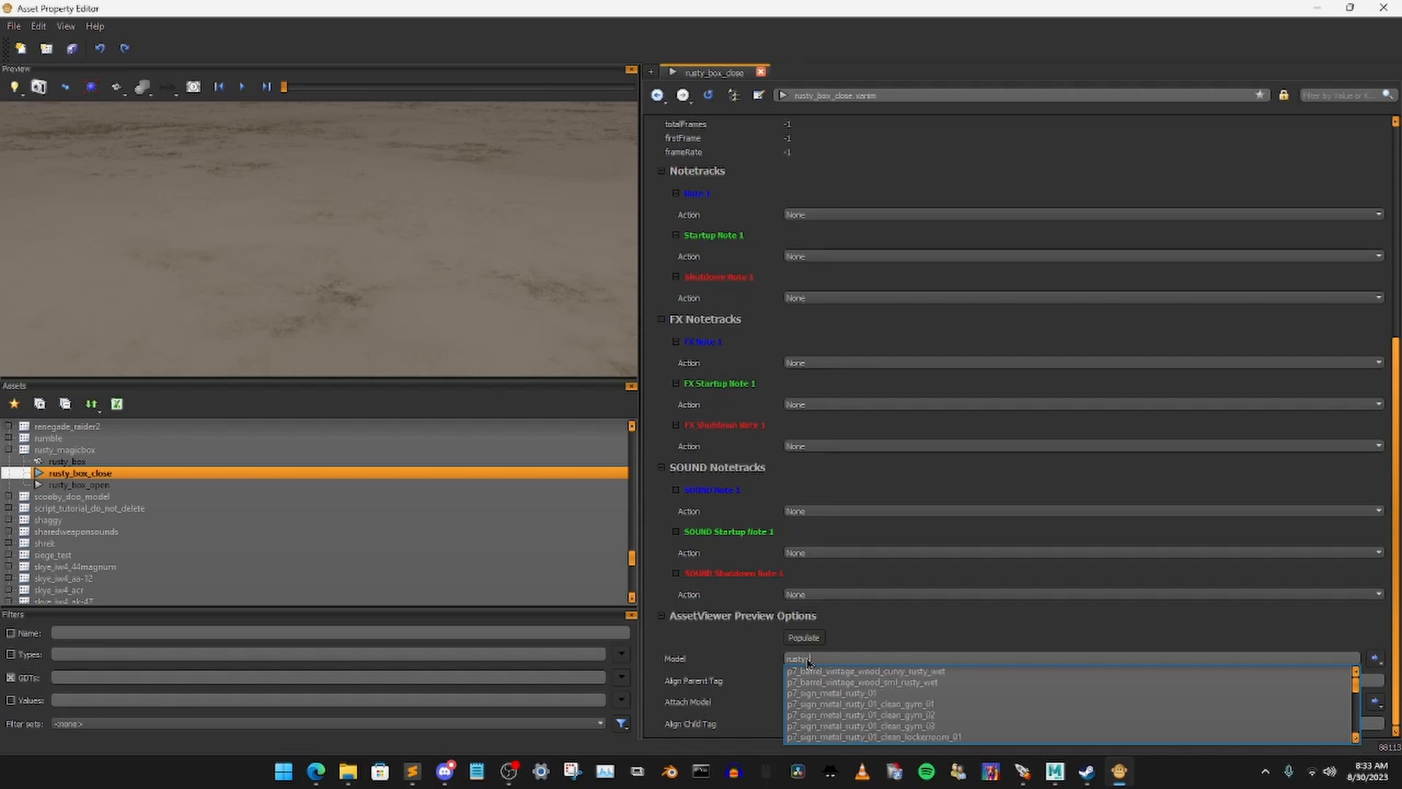
{"action": "left_click", "coordinate": [831, 672]}
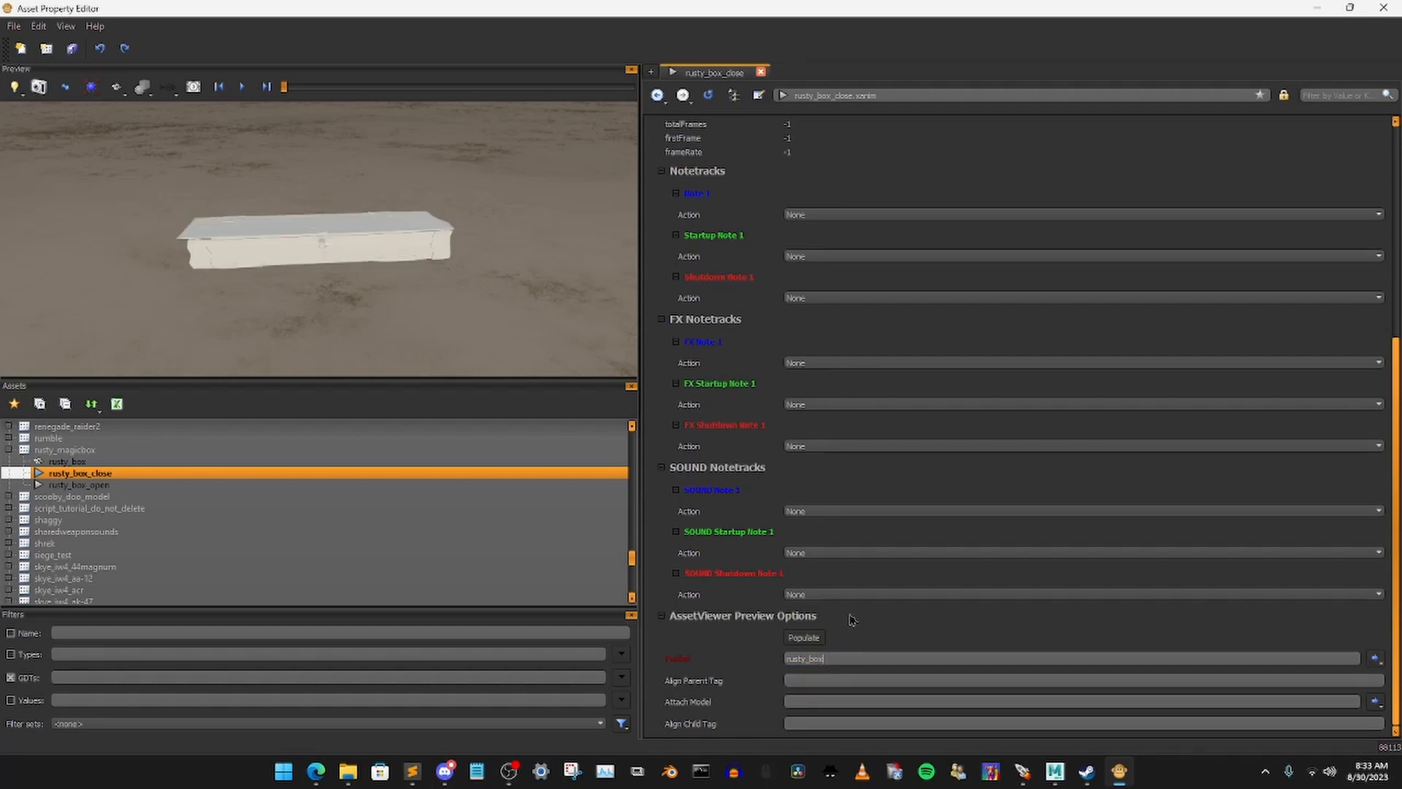
Set the anim file of rusty_box_close to rusty_box_close.xanim_bin from the xanim_export custom_box\rusty_magicbox folder
{"action": "scroll", "coordinate": [927, 460], "scroll_direction": "up", "scroll_amount": 5}
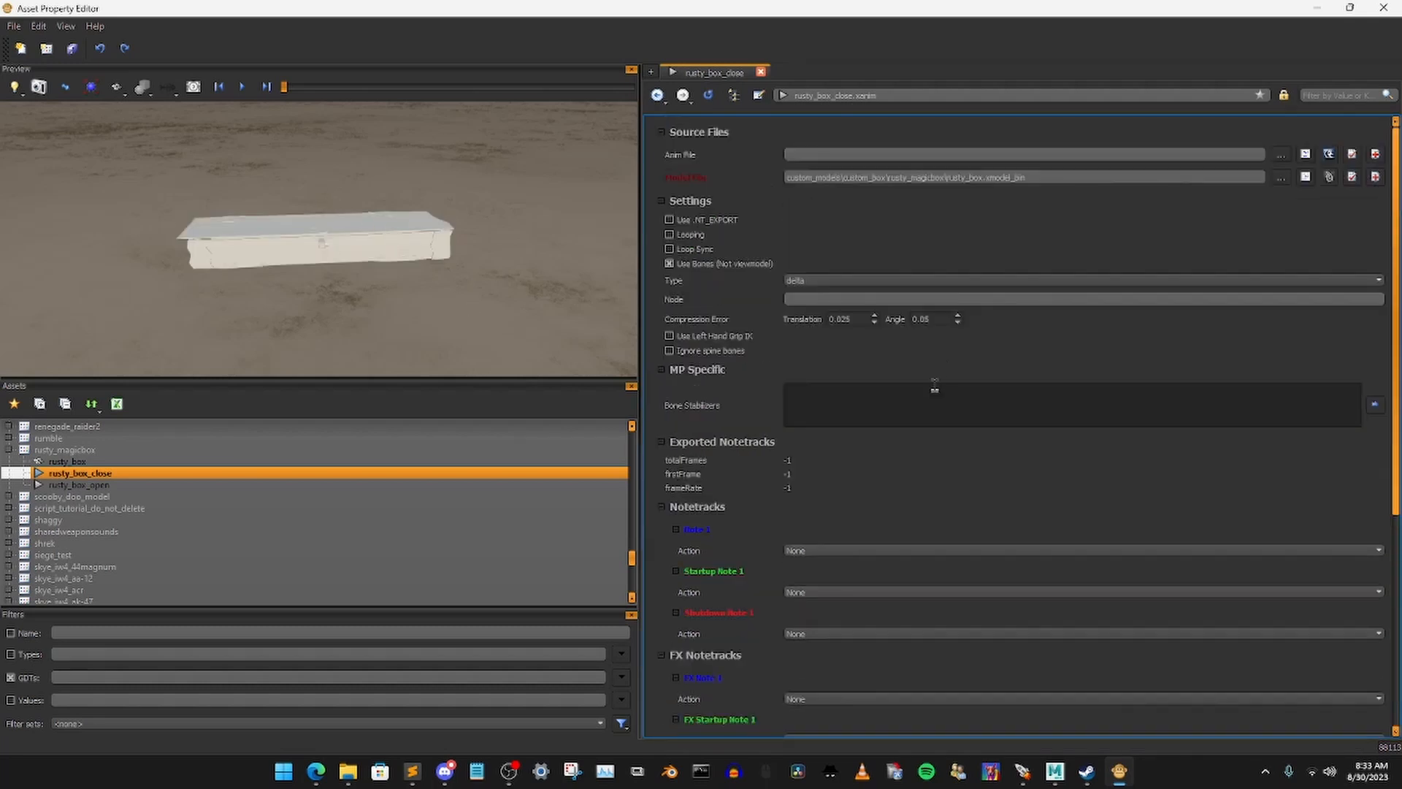
{"action": "left_click", "coordinate": [1281, 154]}
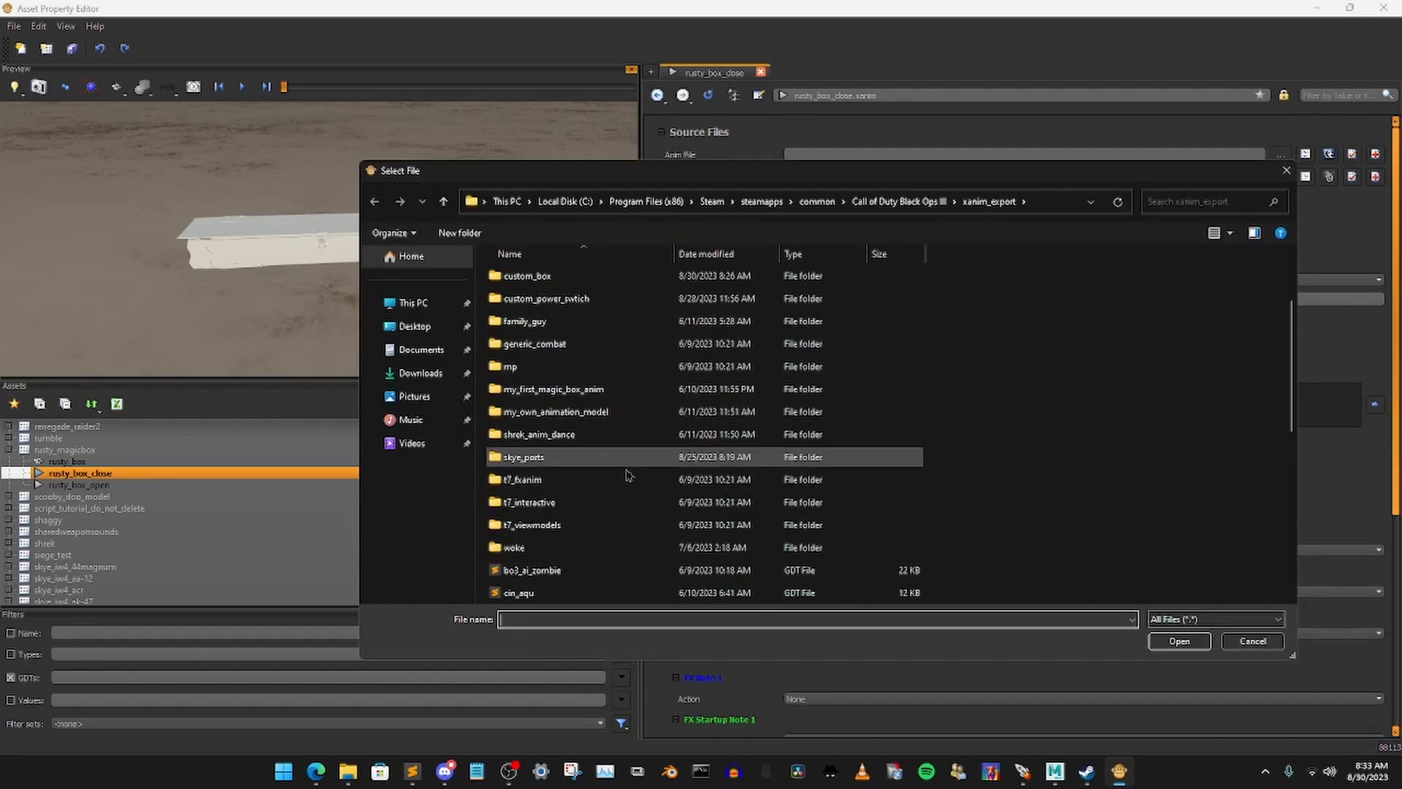
{"action": "scroll", "coordinate": [632, 489], "scroll_direction": "up", "scroll_amount": 2}
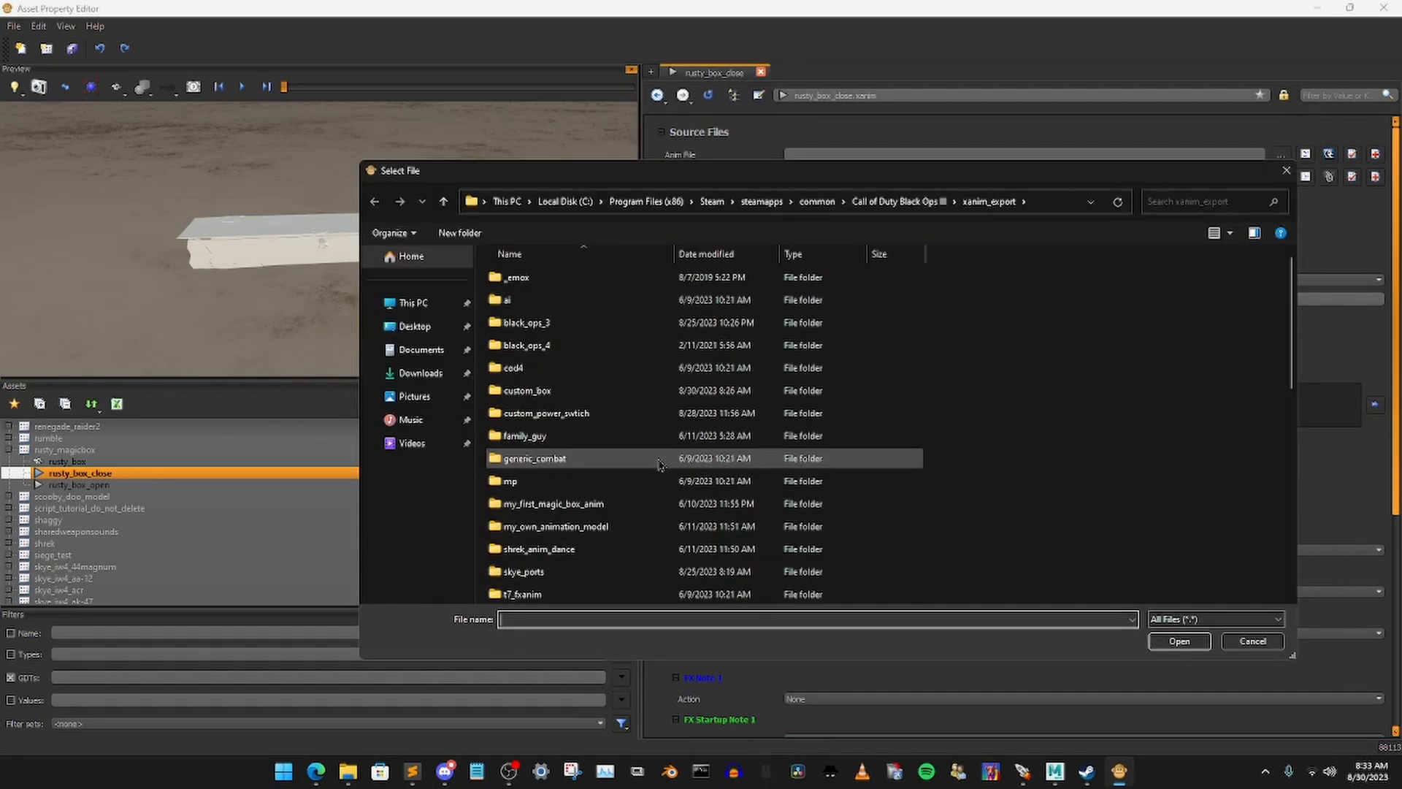
{"action": "double_click", "coordinate": [577, 390]}
{"action": "double_click", "coordinate": [599, 277]}
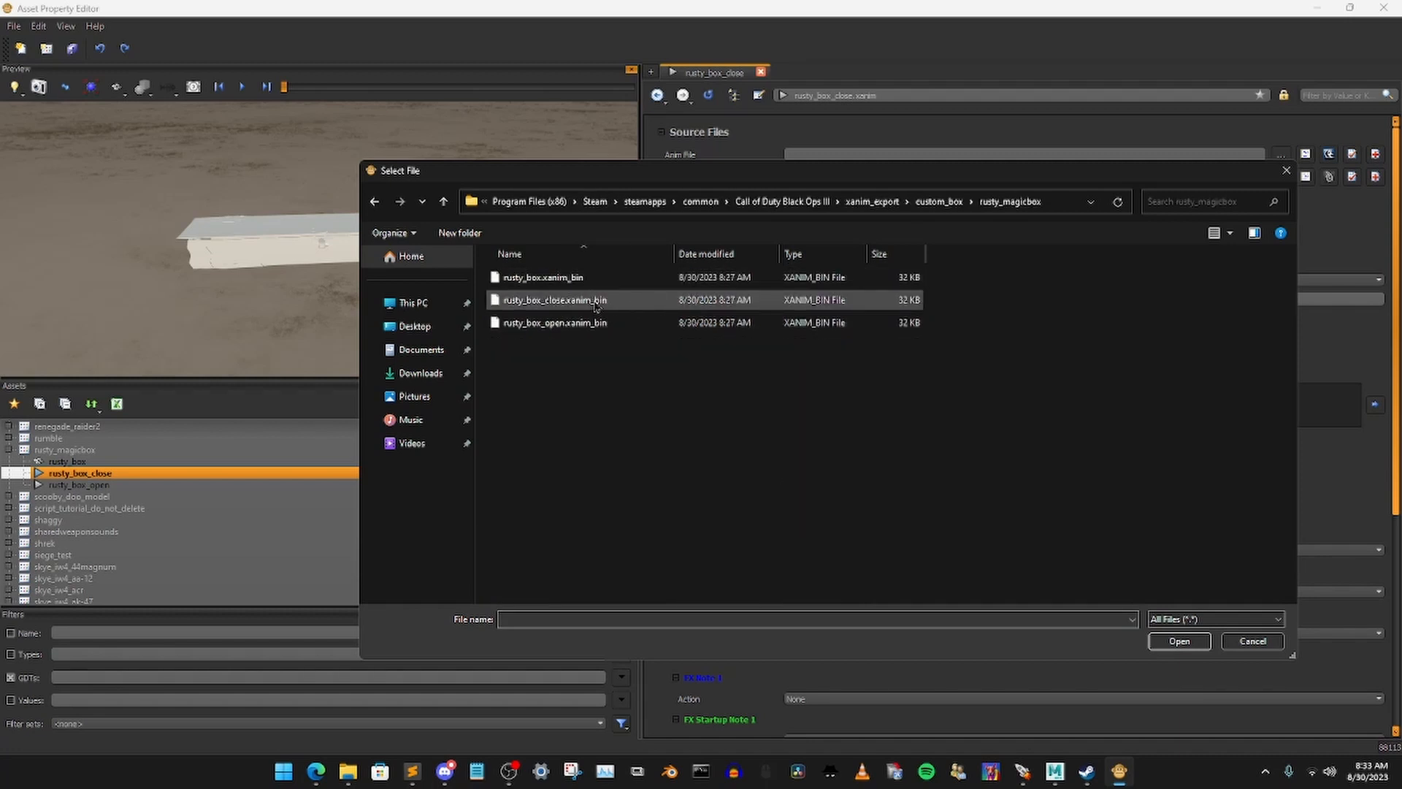
{"action": "left_click", "coordinate": [596, 301]}
{"action": "left_click", "coordinate": [1177, 642]}
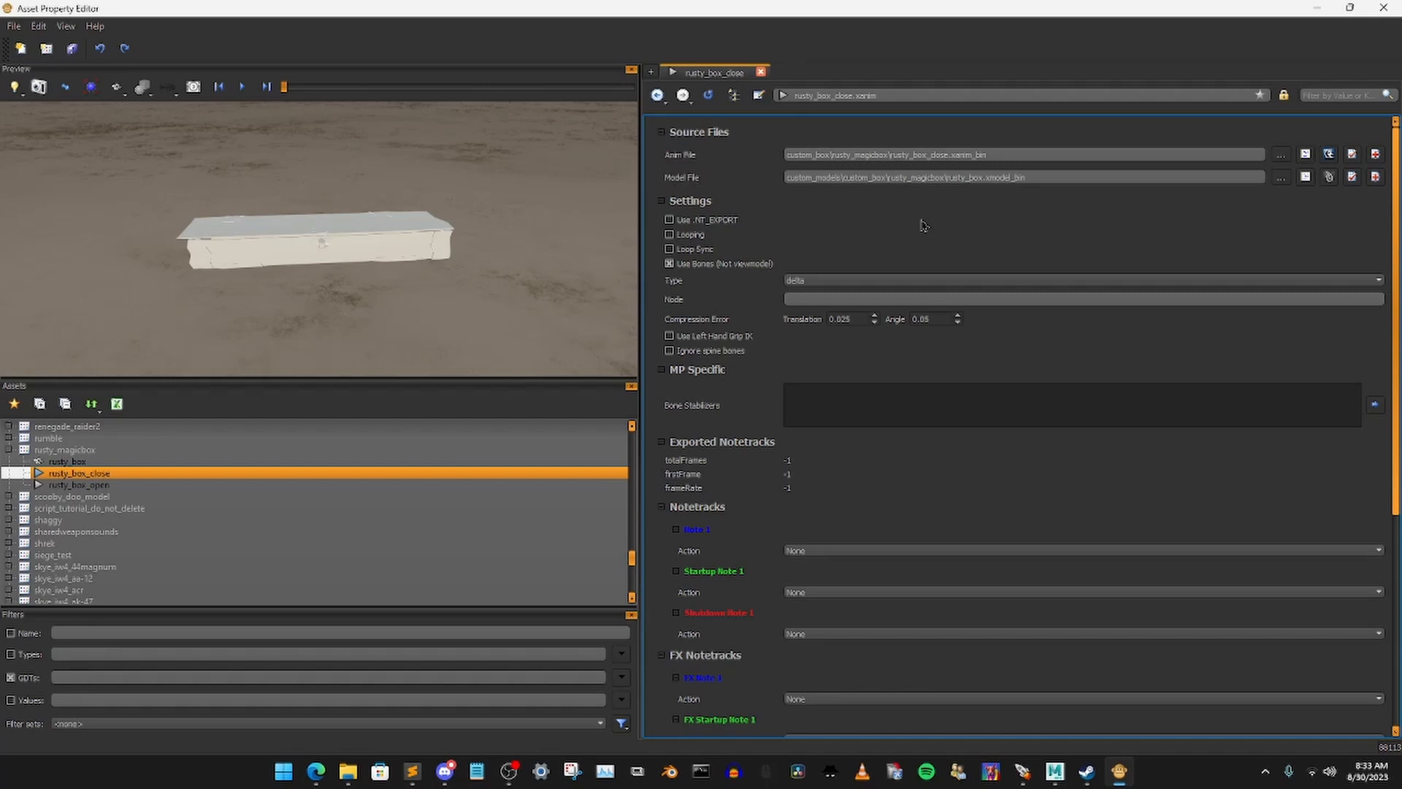
Play the rusty_box_close animation in the preview and reselect rusty_box.xmodel_bin as its model file
{"action": "left_click", "coordinate": [242, 87]}
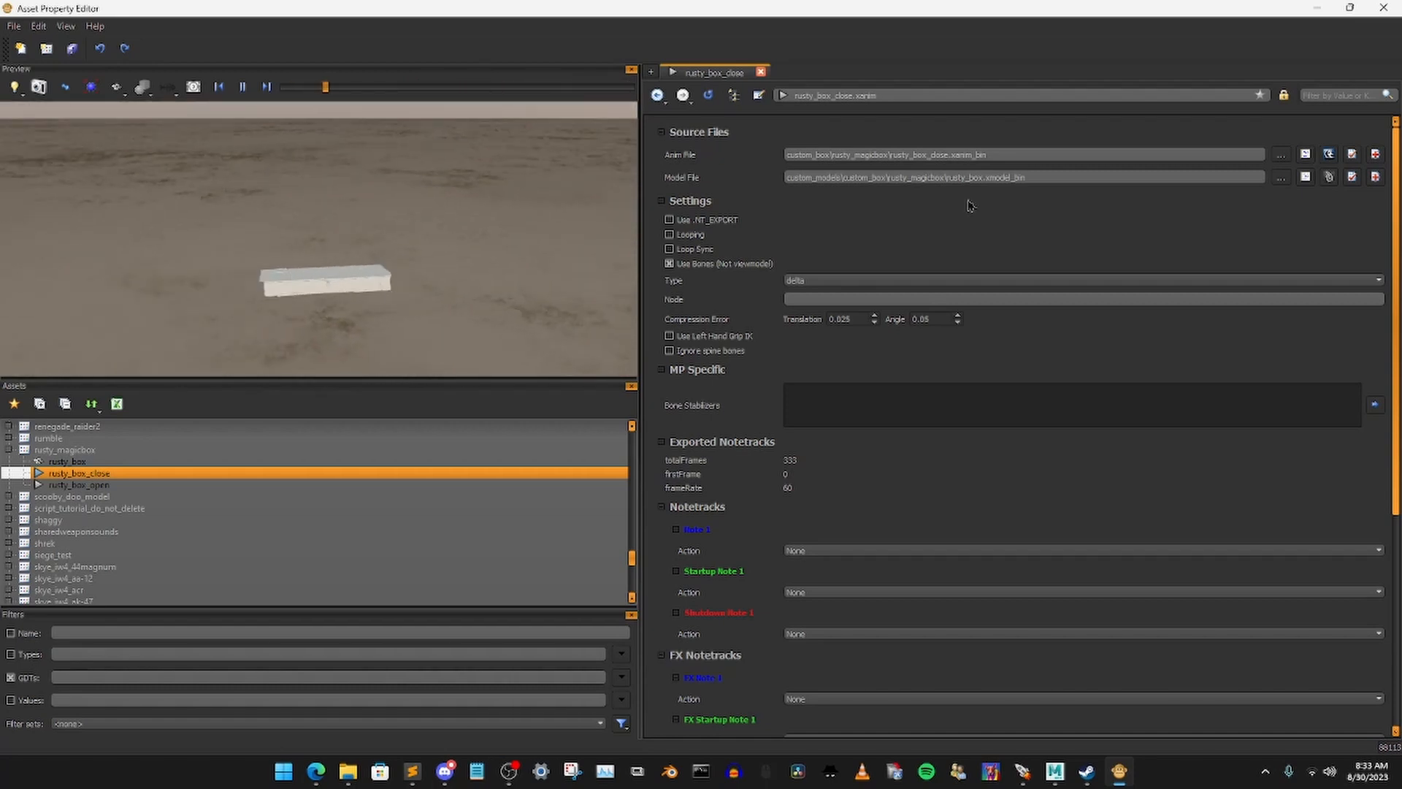
{"action": "left_click", "coordinate": [1281, 177]}
{"action": "left_click", "coordinate": [577, 277]}
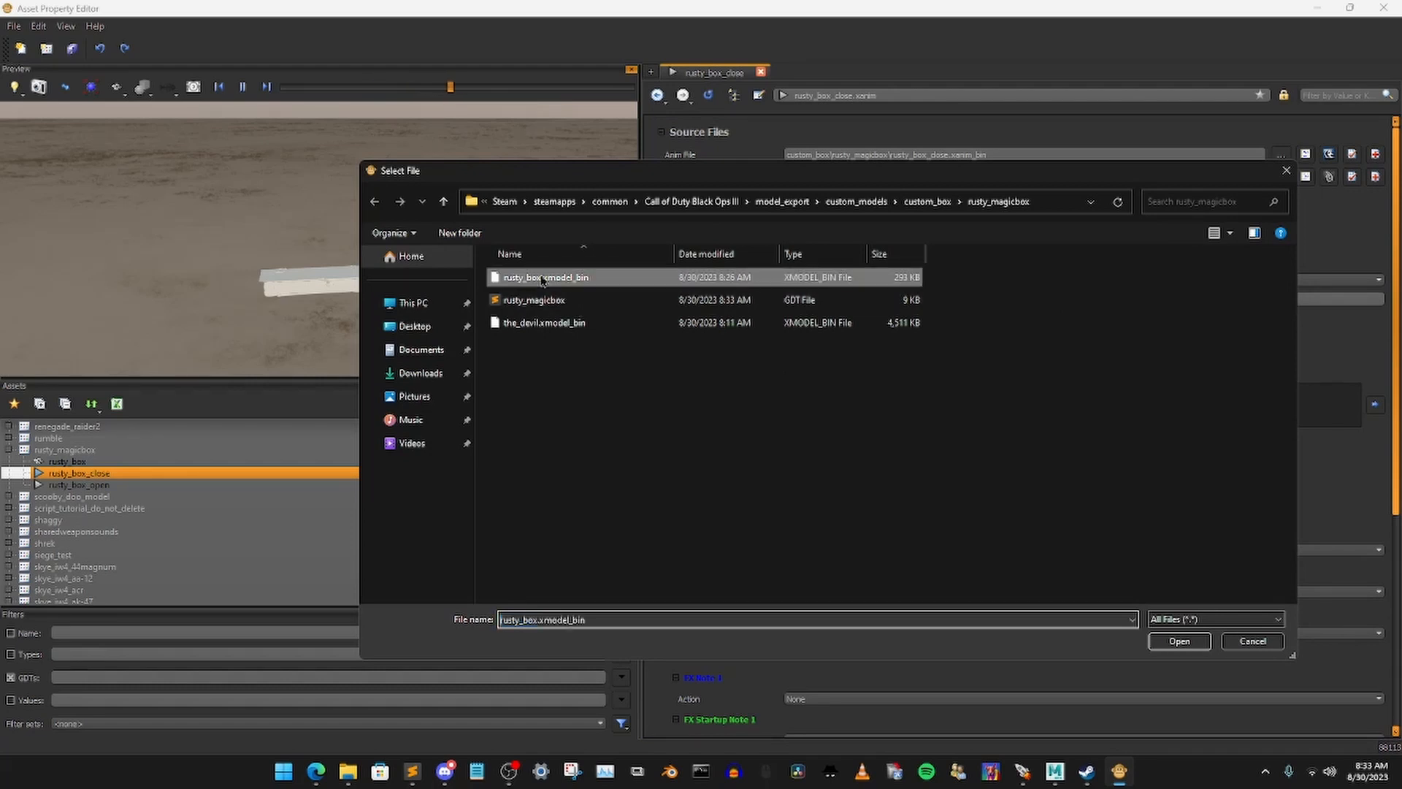
{"action": "left_click", "coordinate": [1179, 640]}
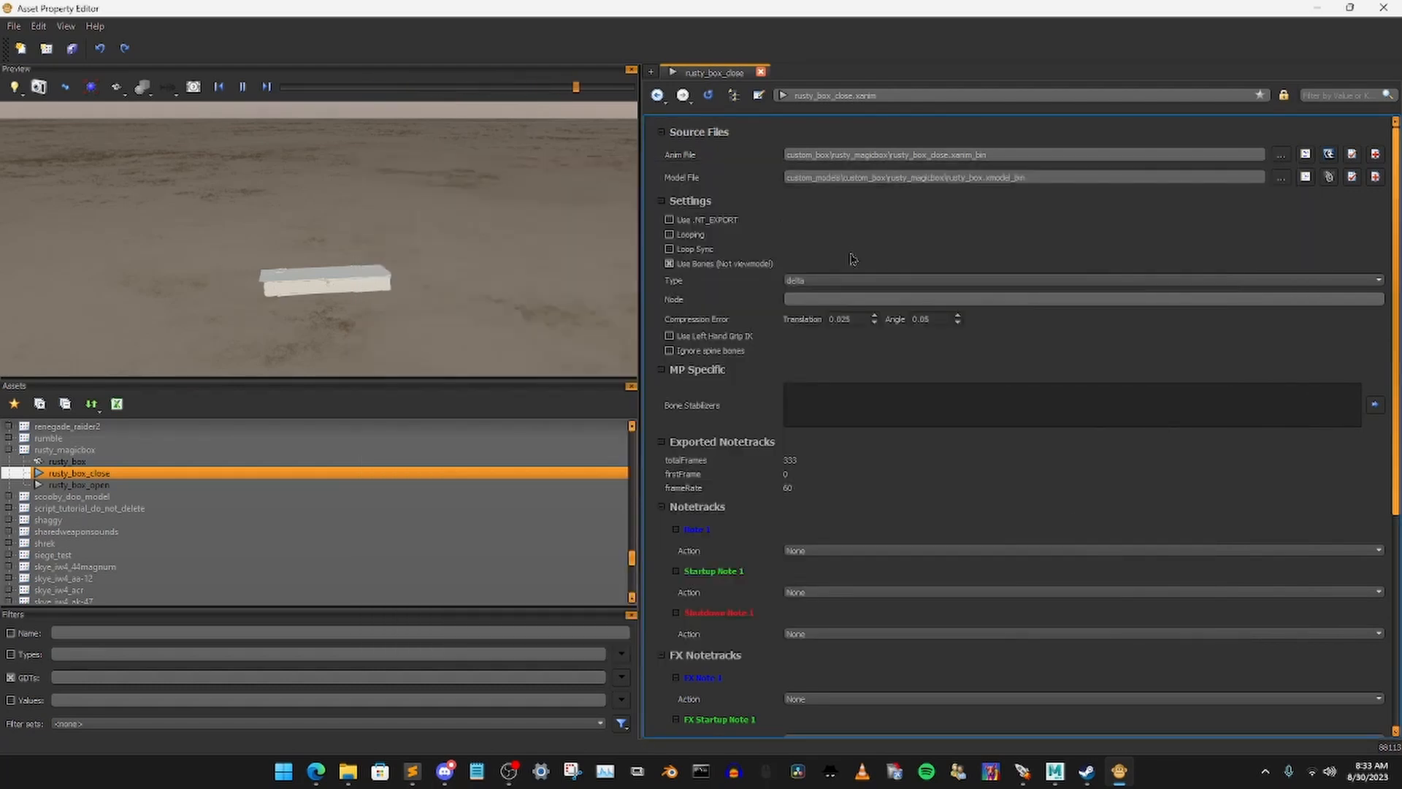
{"action": "scroll", "coordinate": [852, 261], "scroll_direction": "down", "scroll_amount": 5}
{"action": "scroll", "coordinate": [853, 261], "scroll_direction": "up", "scroll_amount": 5}
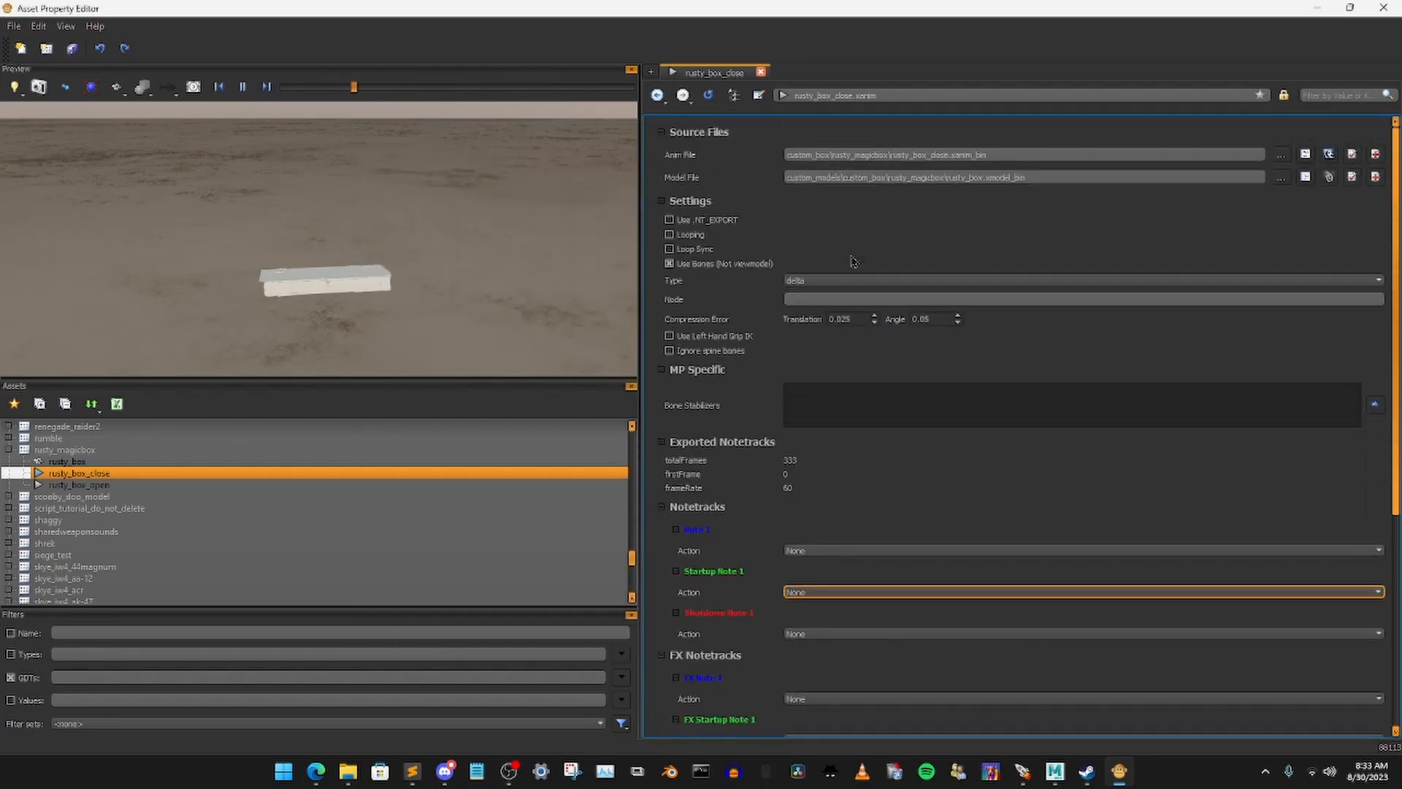
Compare the rusty_box_open and rusty_box_close animations in the preview and select the rusty_magicbox GDT
{"action": "left_click", "coordinate": [100, 485], "text": "ctrl"}
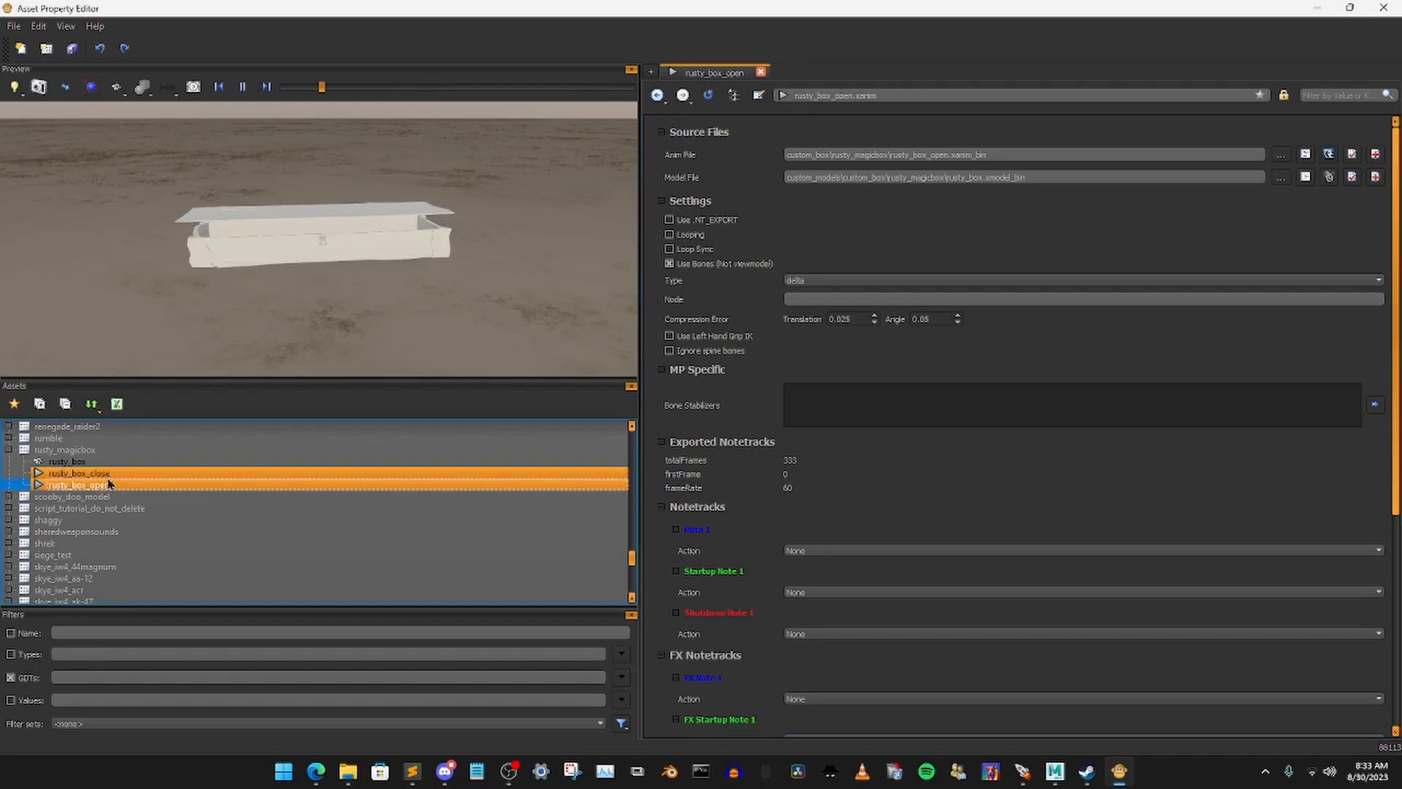
{"action": "left_click", "coordinate": [108, 475]}
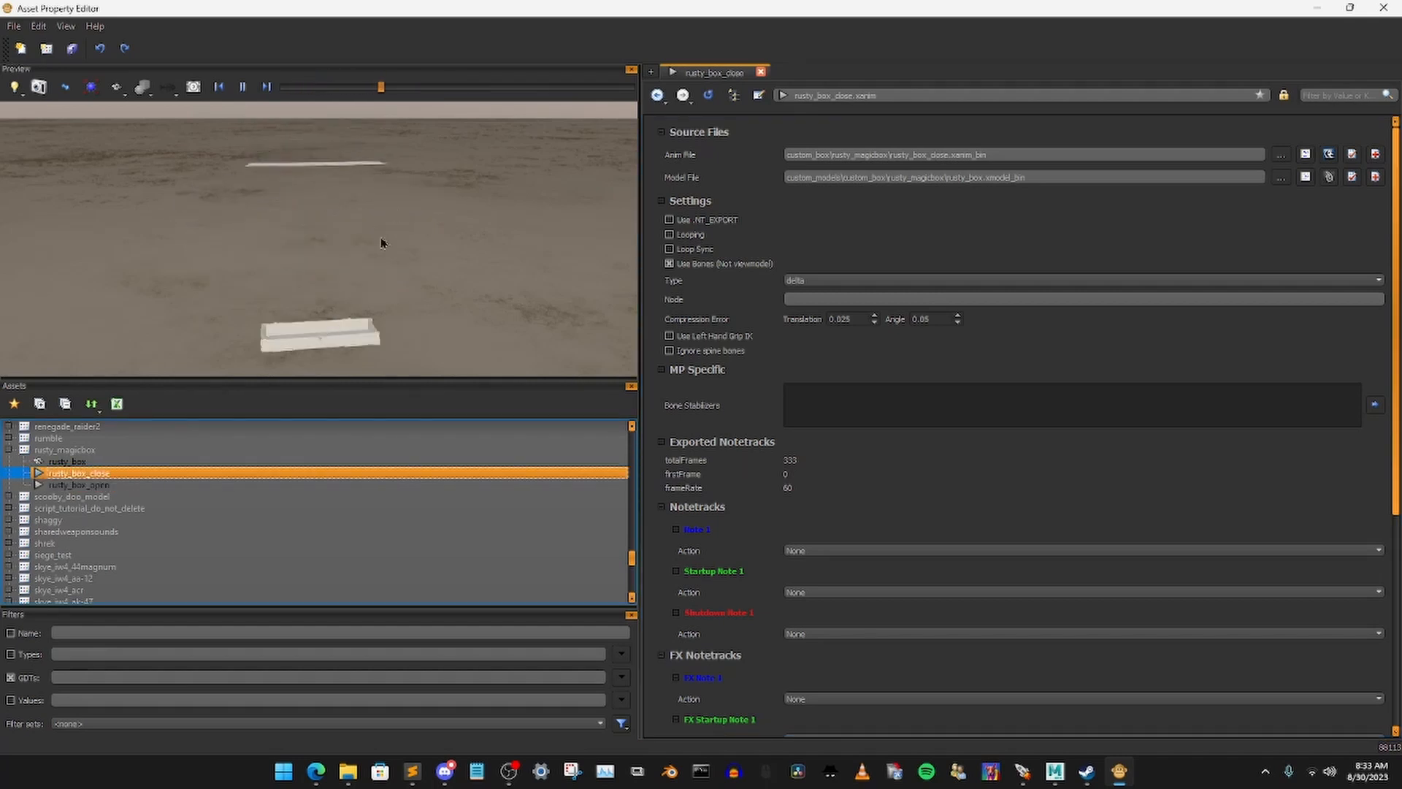
{"action": "left_click_drag", "start_coordinate": [382, 243], "coordinate": [440, 275], "text": "alt"}
{"action": "left_click_drag", "start_coordinate": [416, 325], "coordinate": [359, 336], "text": "alt"}
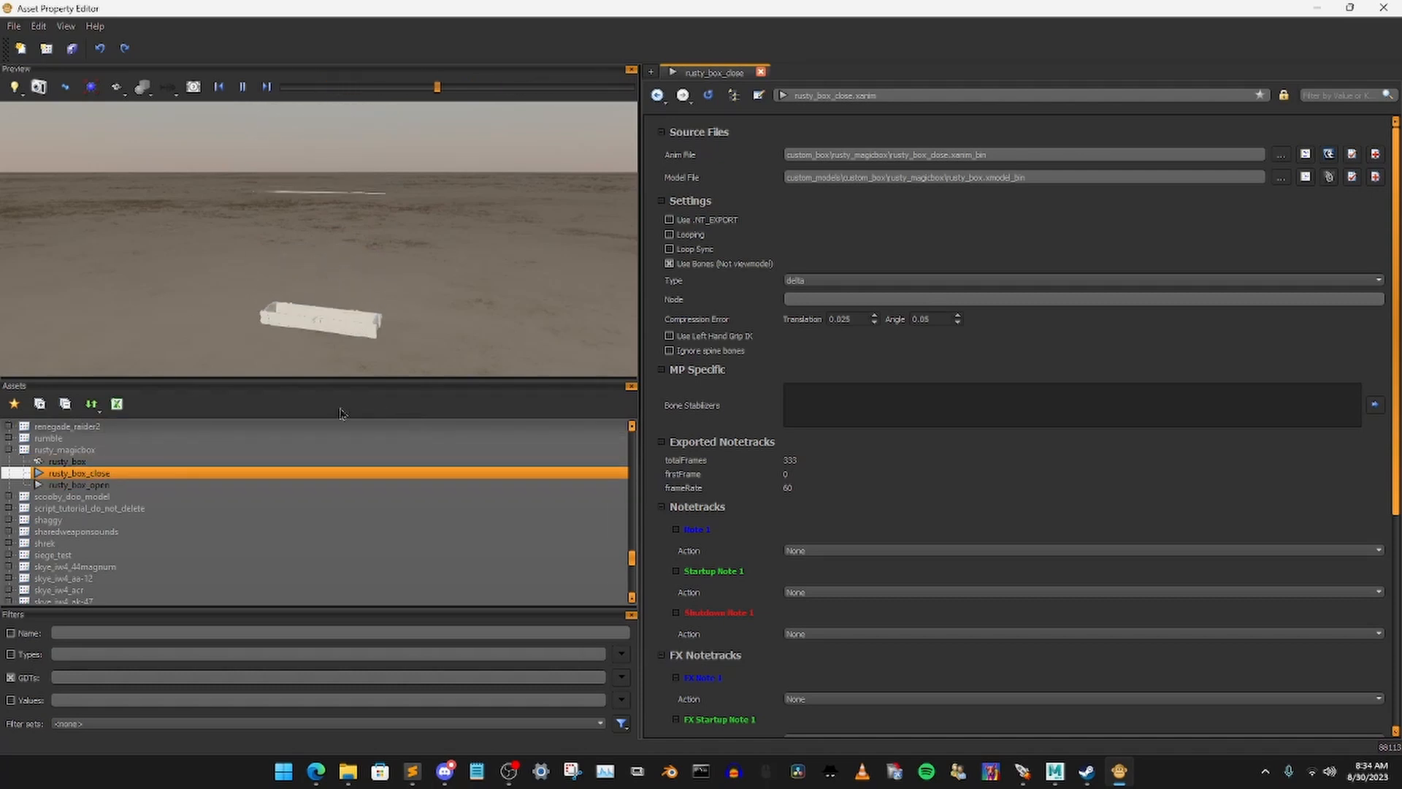
{"action": "left_click", "coordinate": [58, 450]}
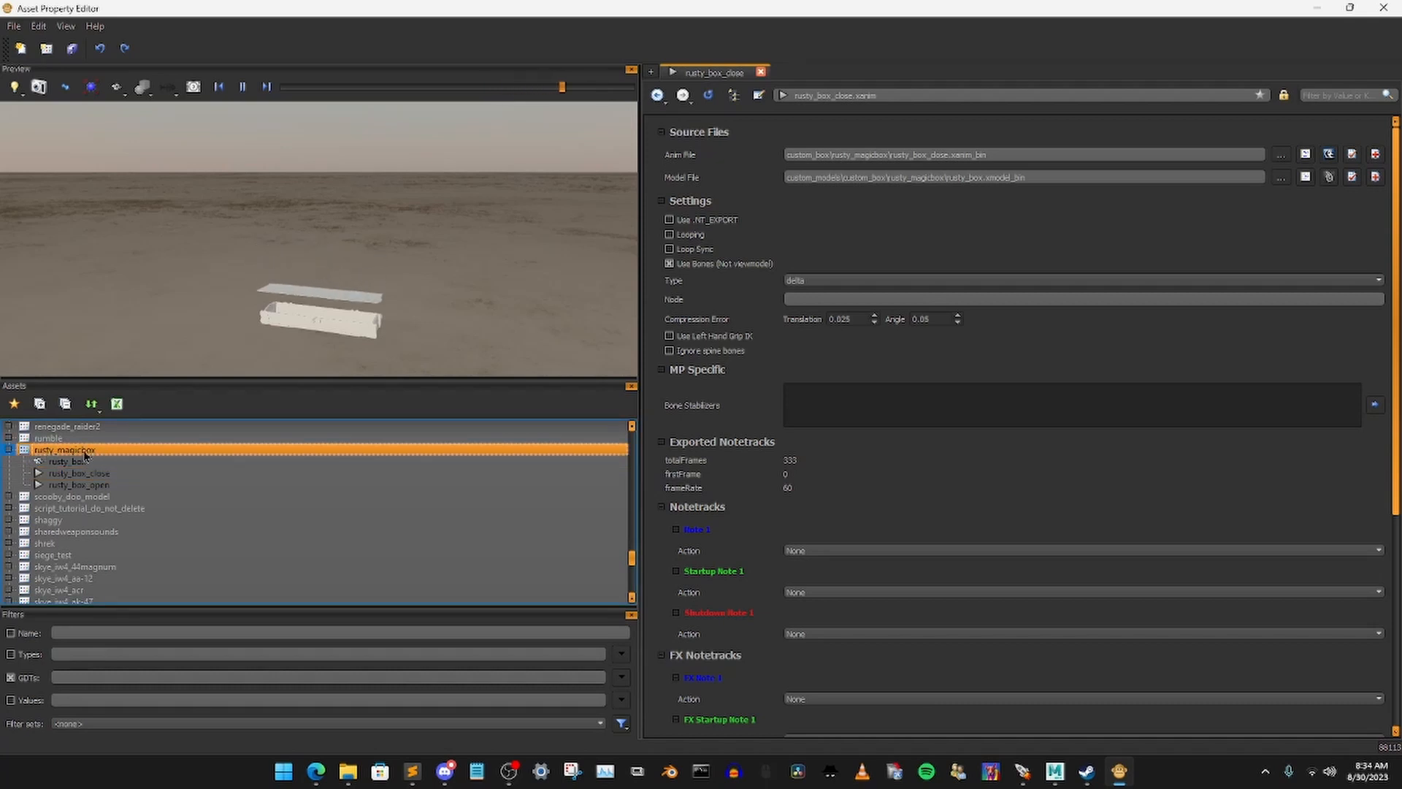
Create a new zbarrier asset named rusty_magicbox in the rusty_magicbox GDT
{"action": "right_click", "coordinate": [73, 448]}
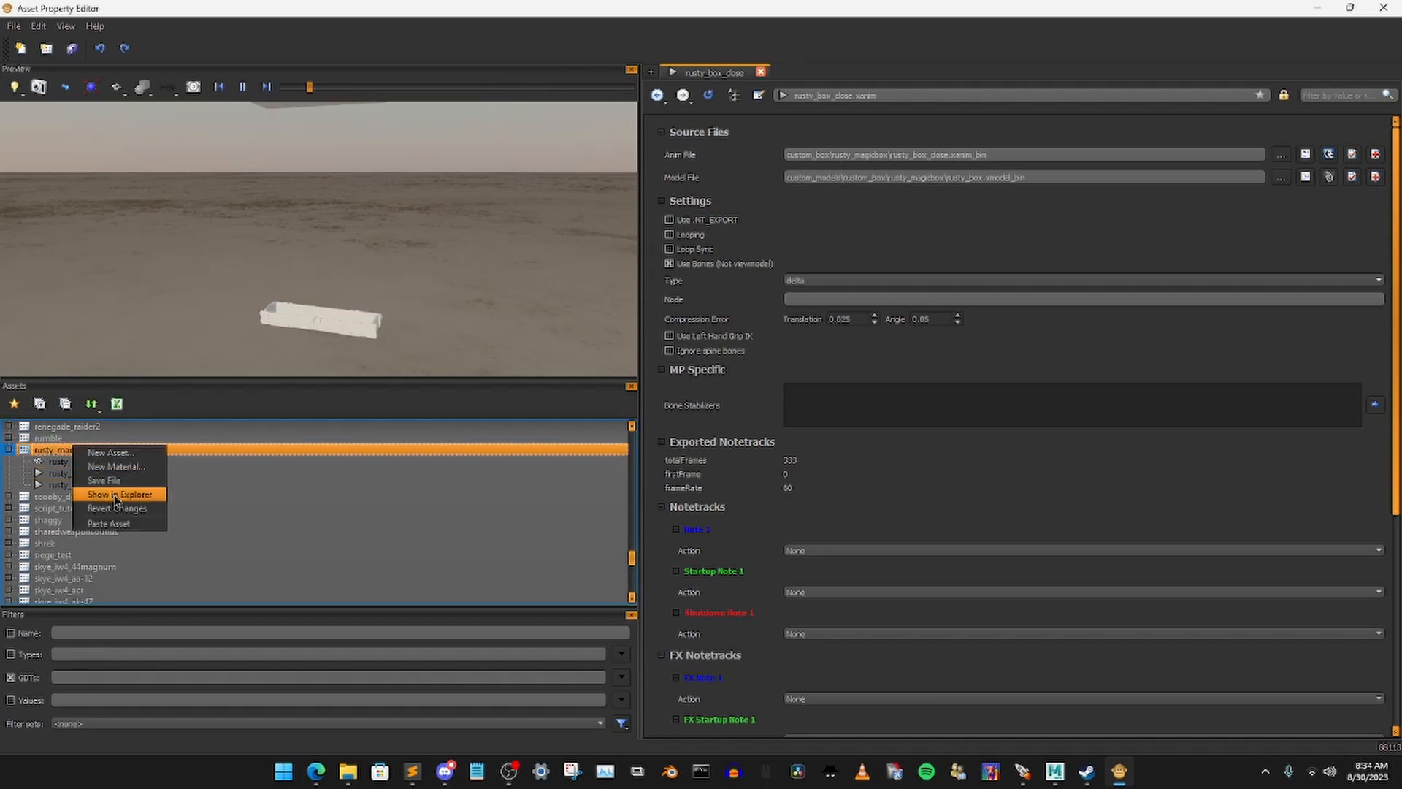
{"action": "left_click", "coordinate": [109, 452]}
{"action": "left_click", "coordinate": [677, 377]}
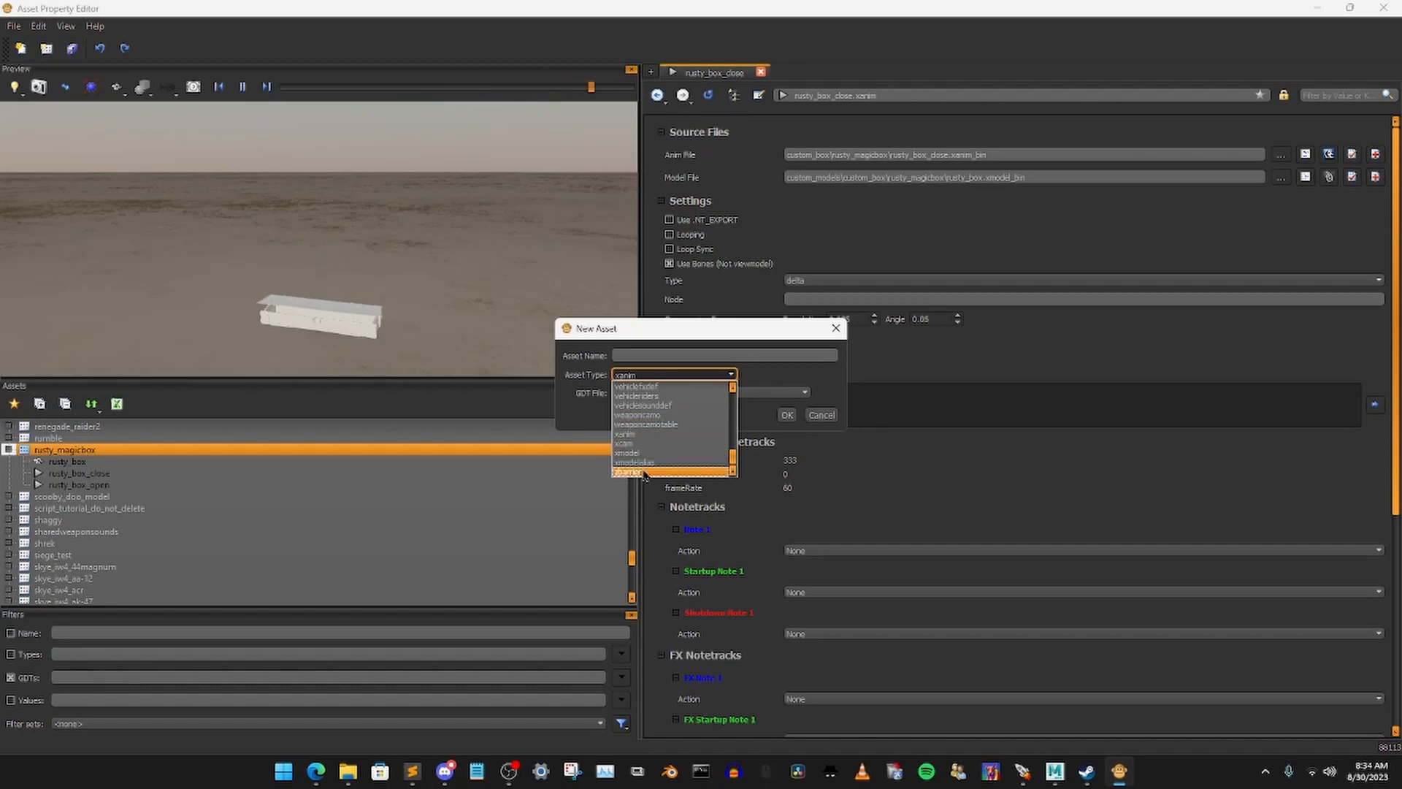
{"action": "left_click", "coordinate": [639, 472]}
{"action": "left_click", "coordinate": [643, 356]}
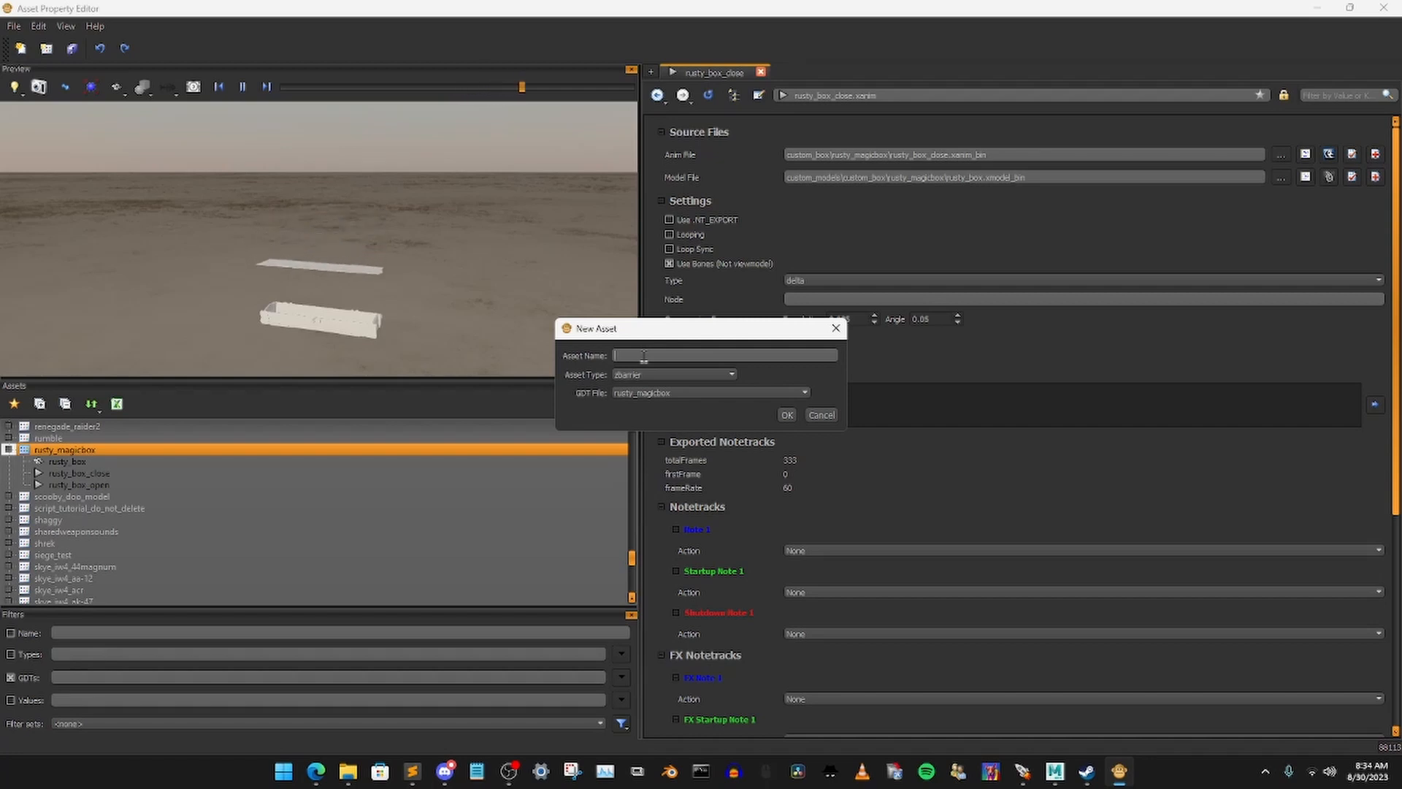
{"action": "type", "text": "r"}
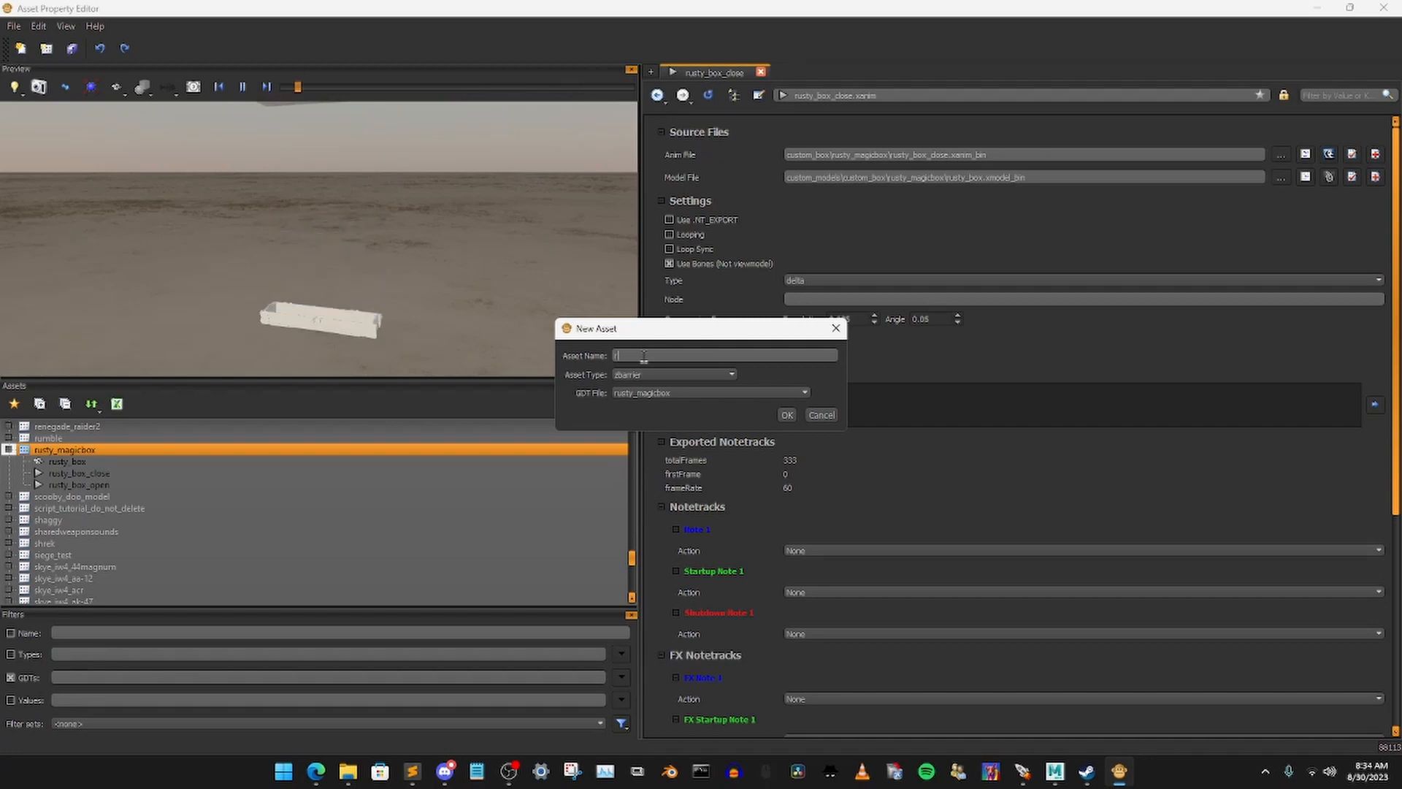
{"action": "type", "text": "usty_magicbox"}
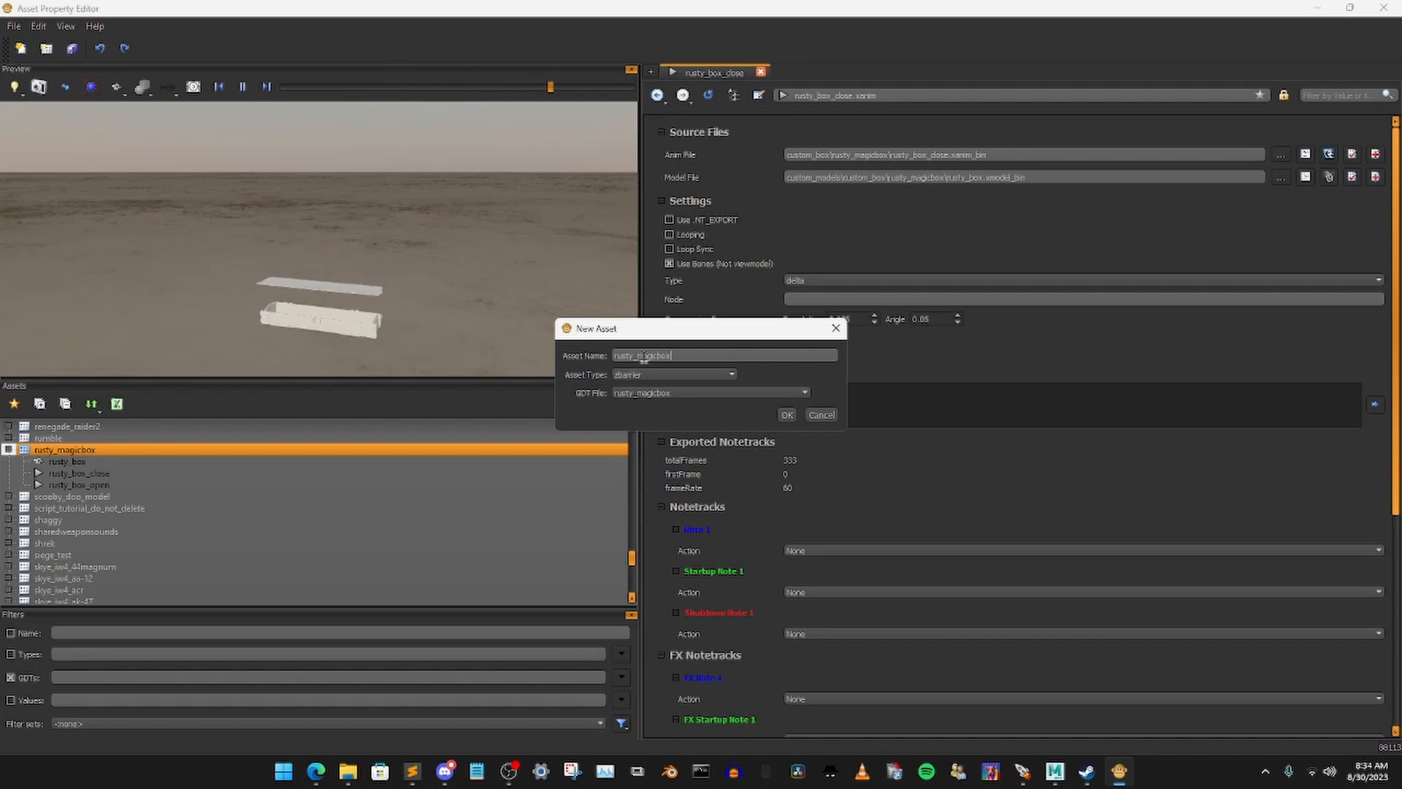
{"action": "left_click", "coordinate": [785, 414]}
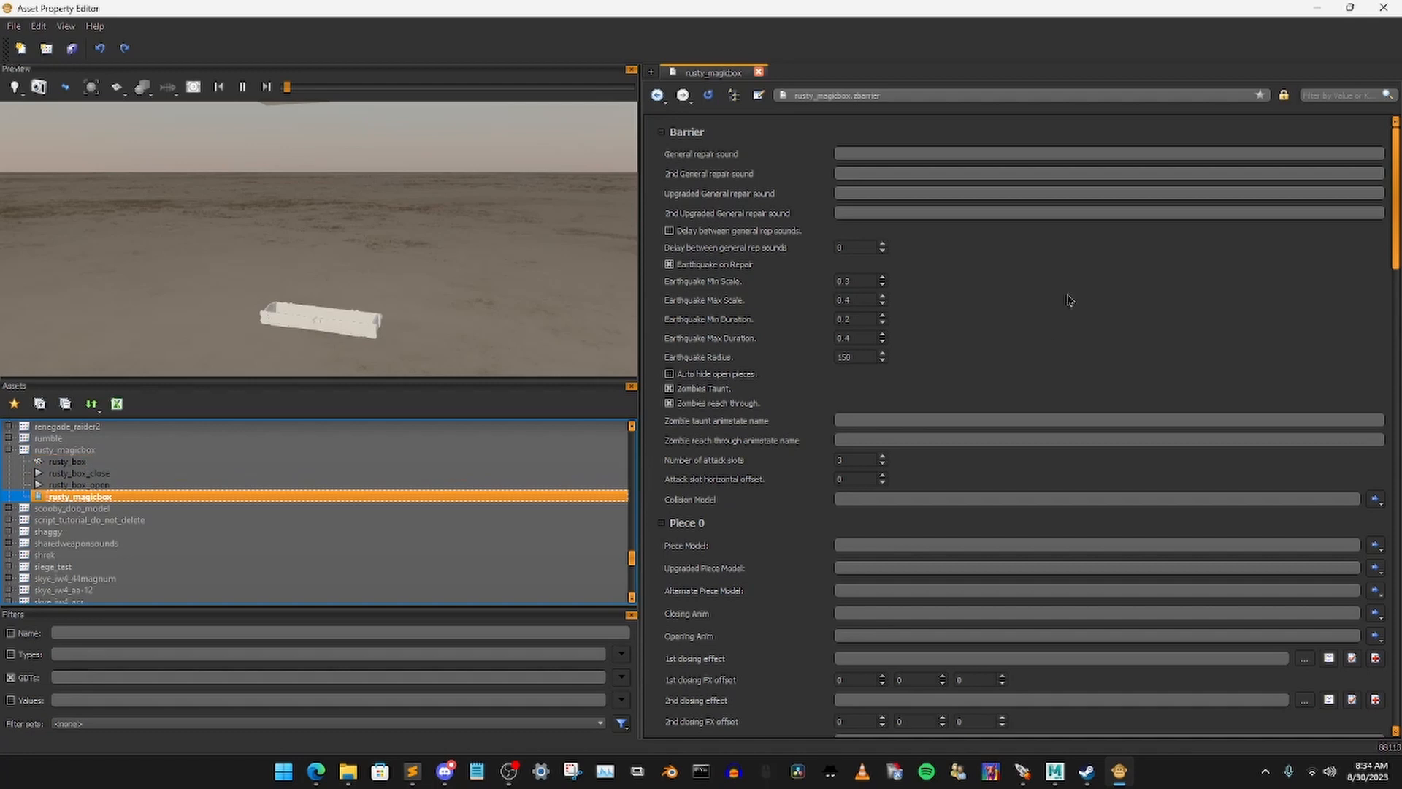
Bring up Sublime Text for reference and move its window off the main screen, clear of the zbarrier properties
{"action": "scroll", "coordinate": [1067, 295], "scroll_direction": "down", "scroll_amount": 4}
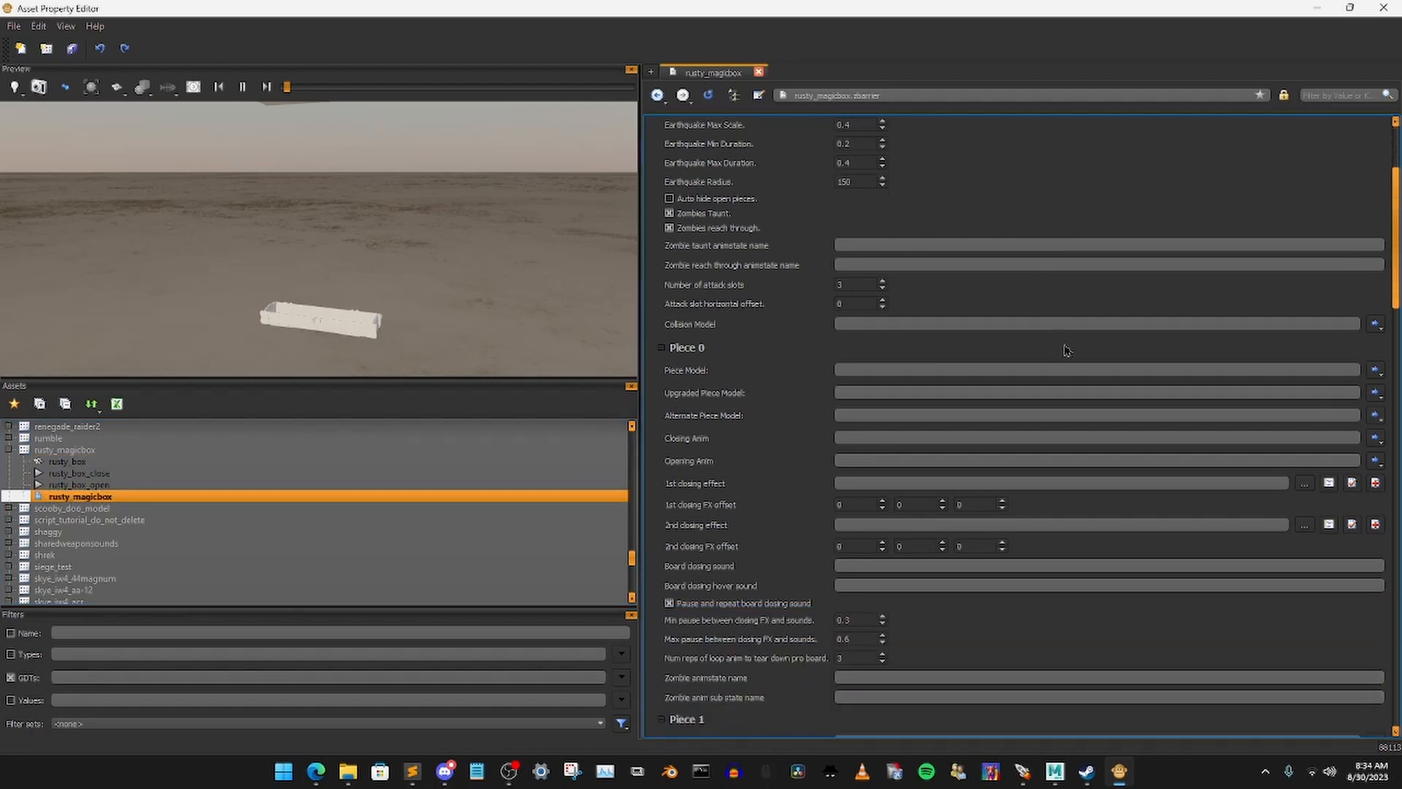
{"action": "left_click", "coordinate": [412, 771]}
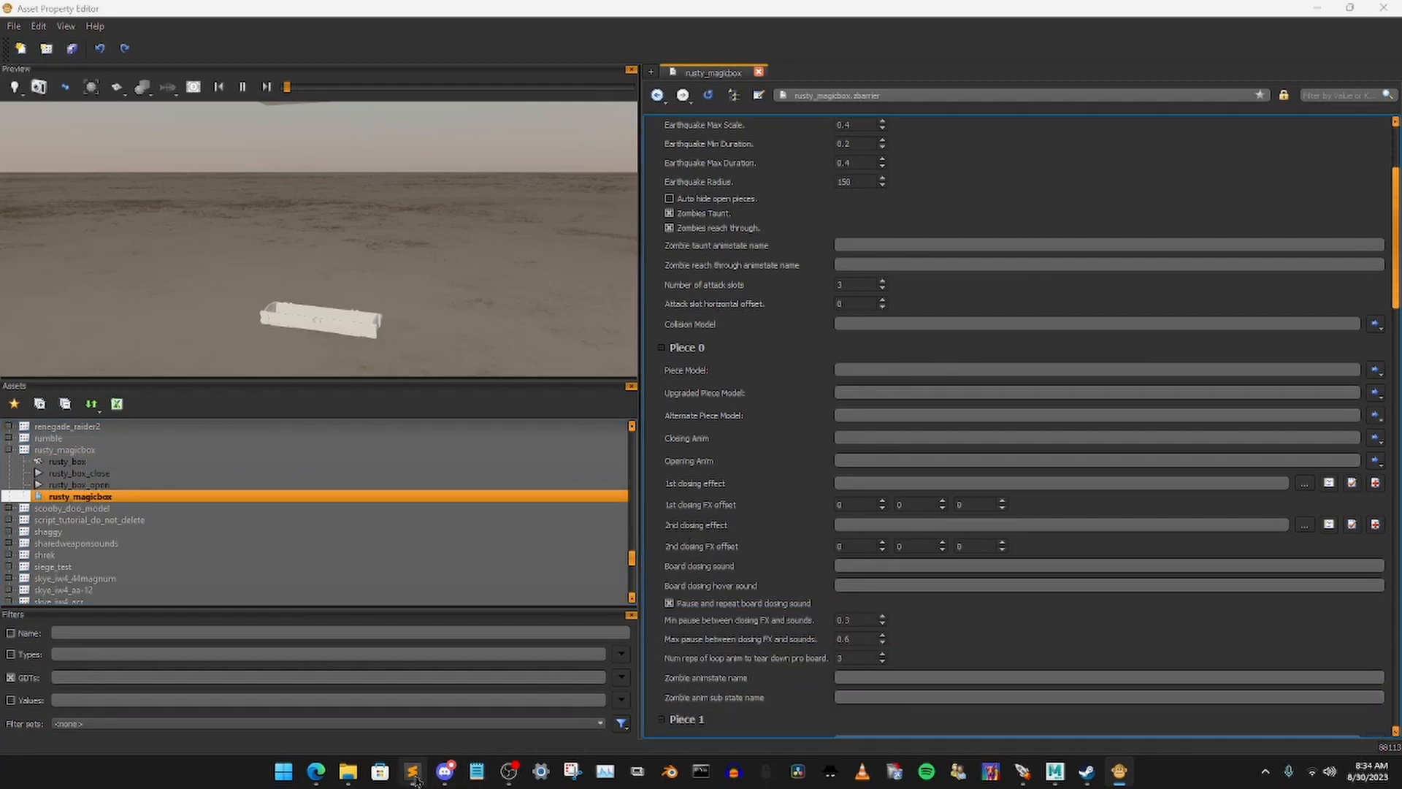
{"action": "left_click_drag", "start_coordinate": [629, 8], "coordinate": [0, 235]}
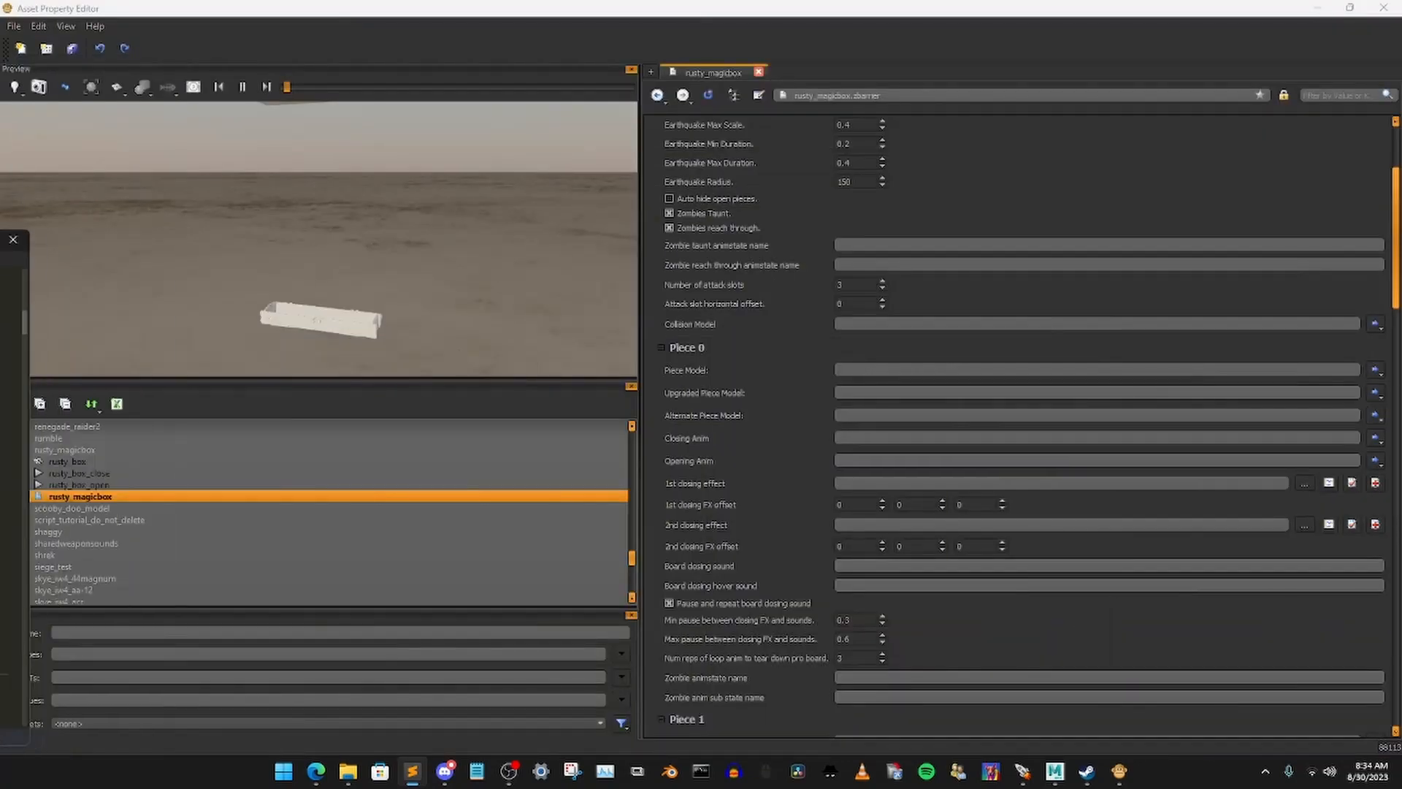
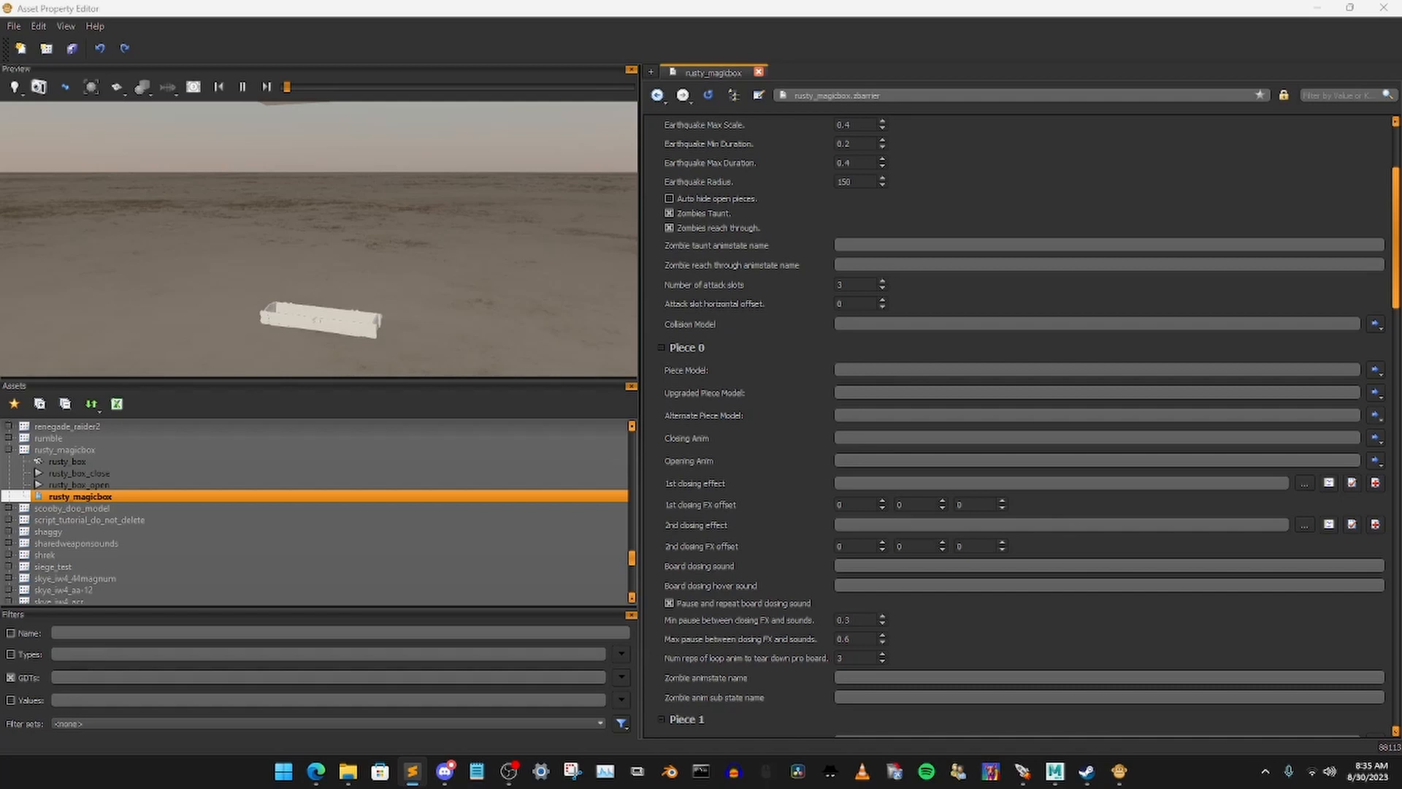
Set the Piece Model of Piece 0 in the rusty_magicbox zbarrier to rusty_box
{"action": "left_click", "coordinate": [869, 370]}
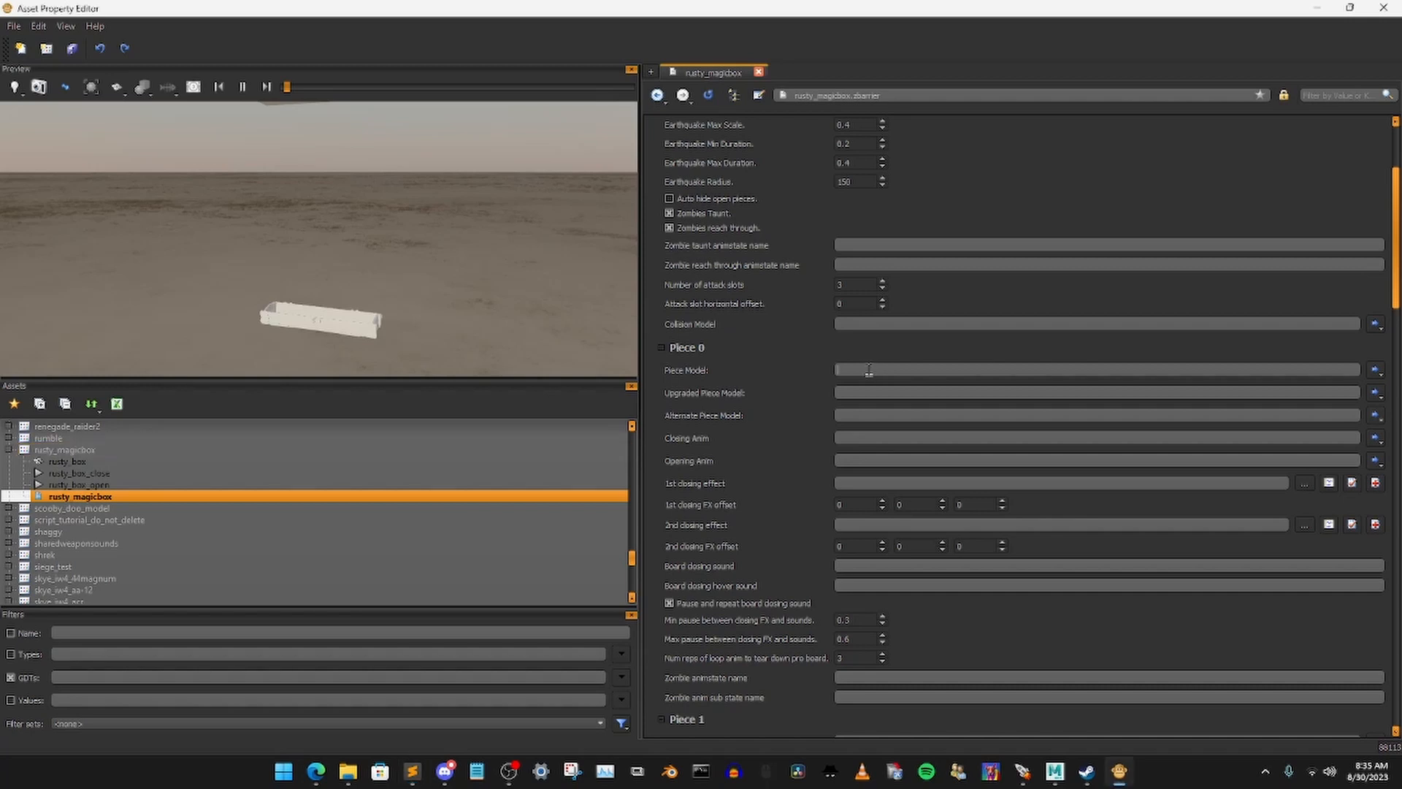
{"action": "type", "text": "rusty"}
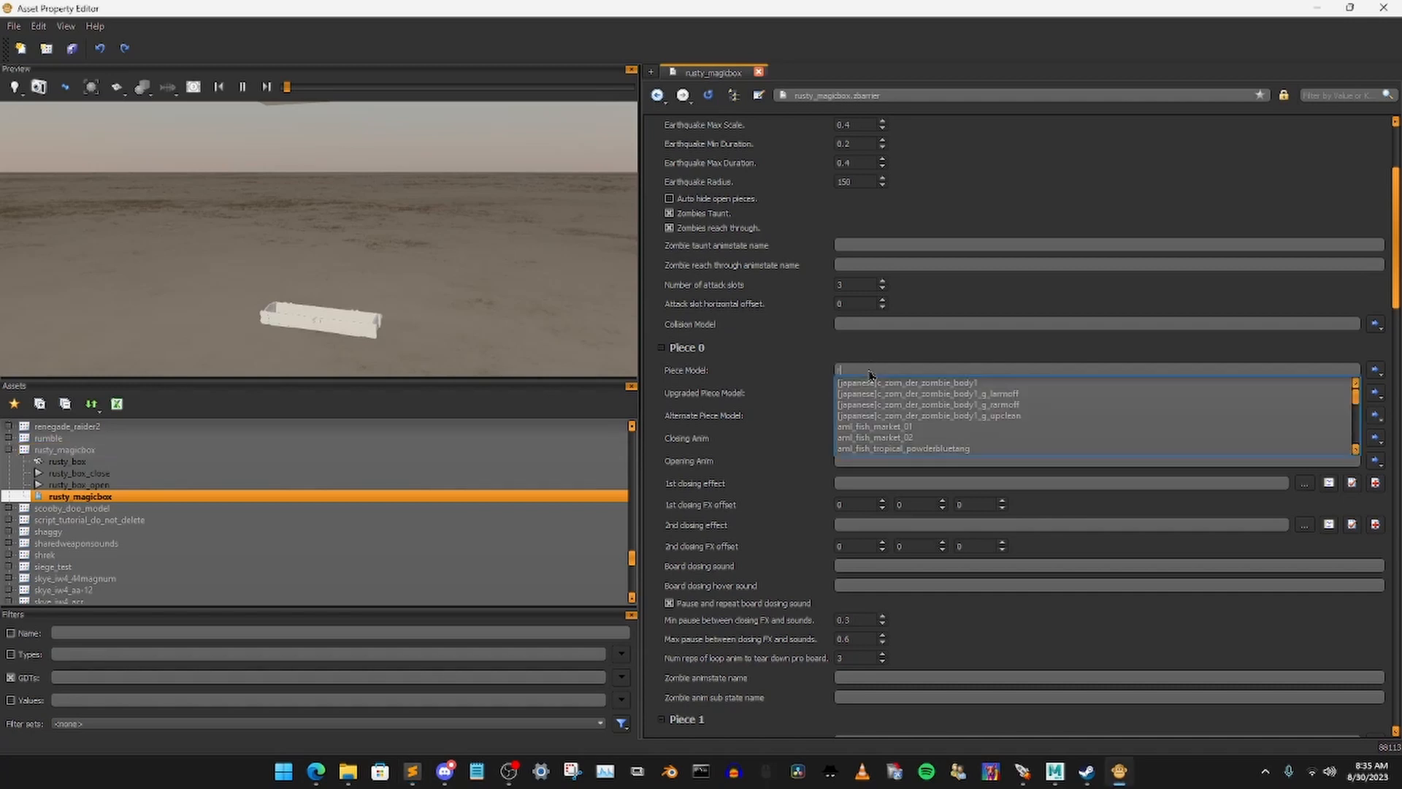
{"action": "type", "text": "_box"}
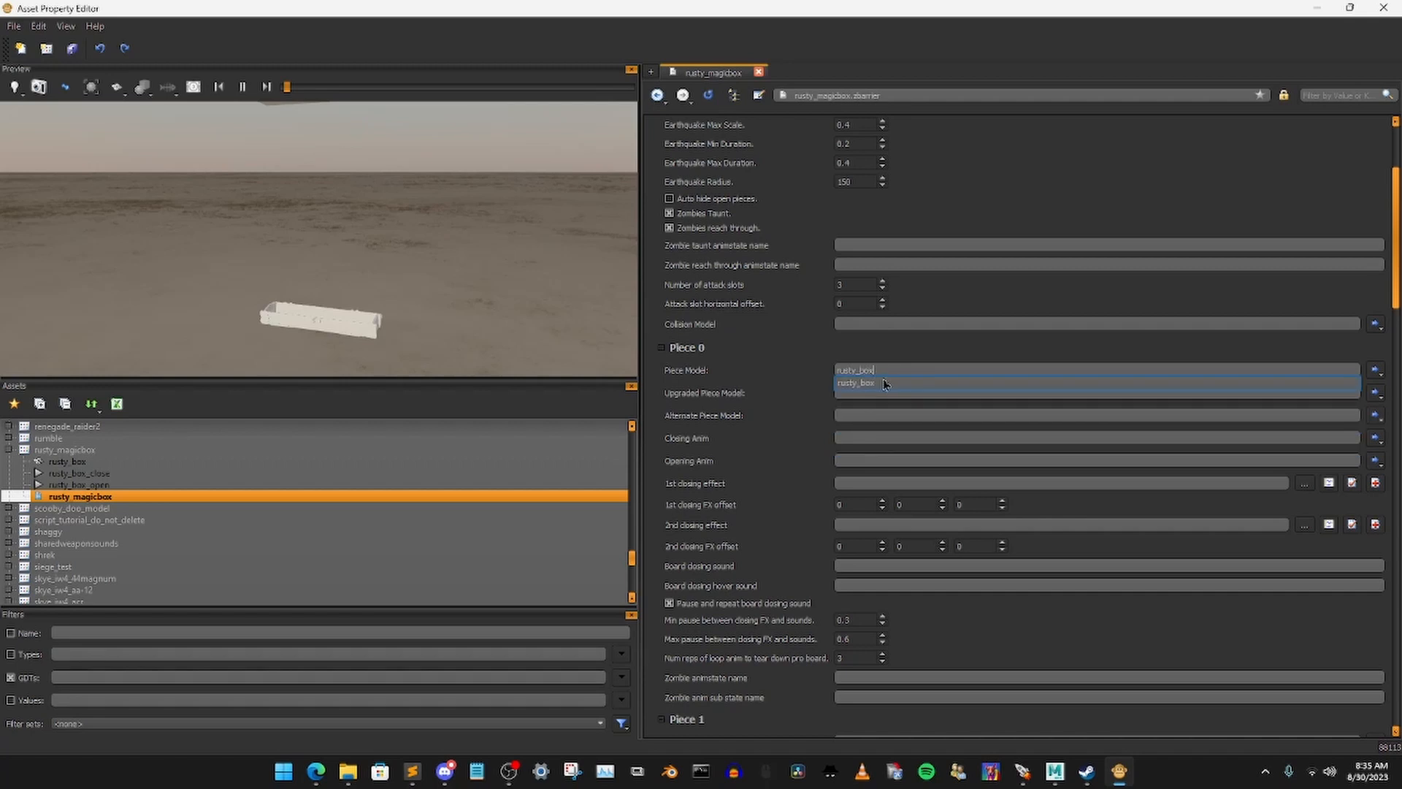
{"action": "left_click", "coordinate": [885, 383]}
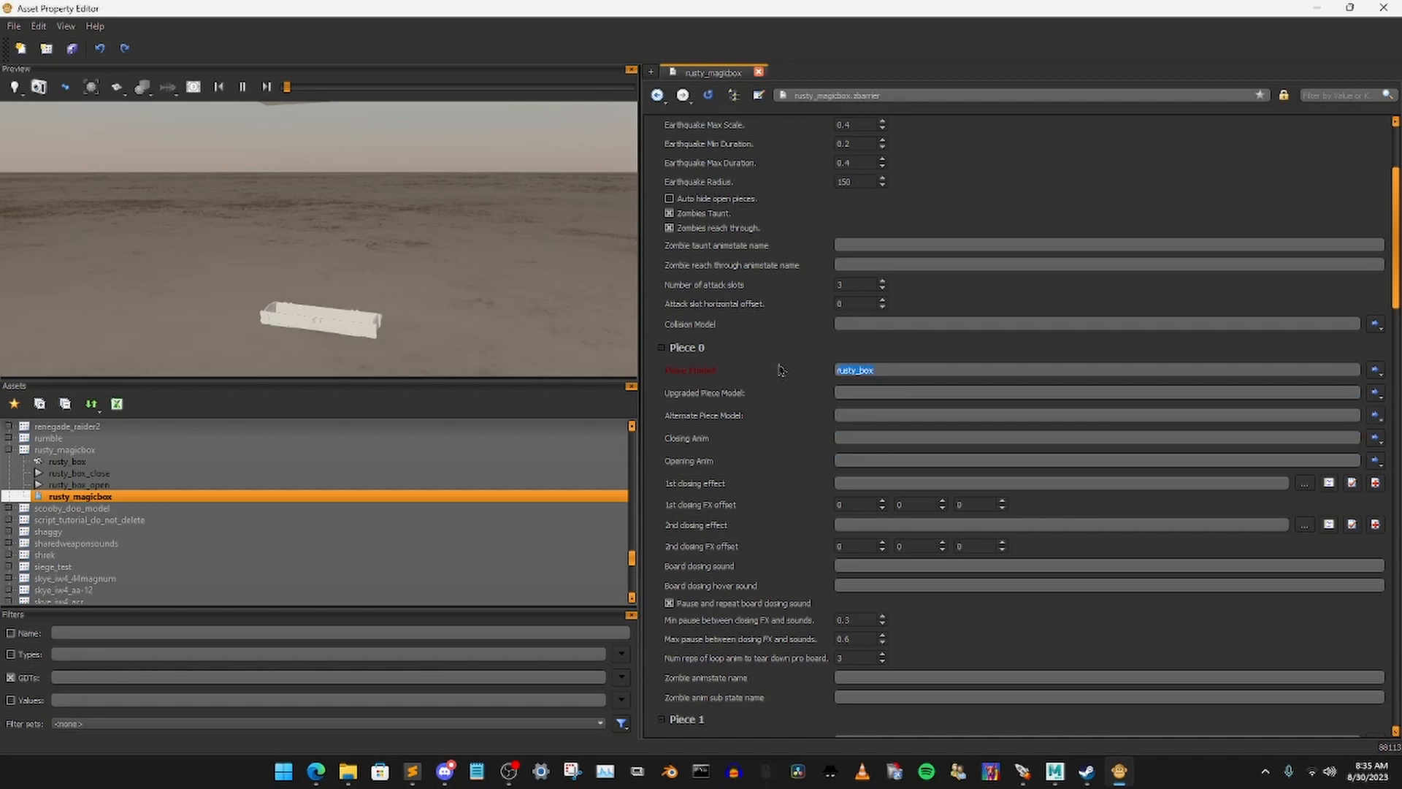
{"action": "left_click", "coordinate": [892, 369]}
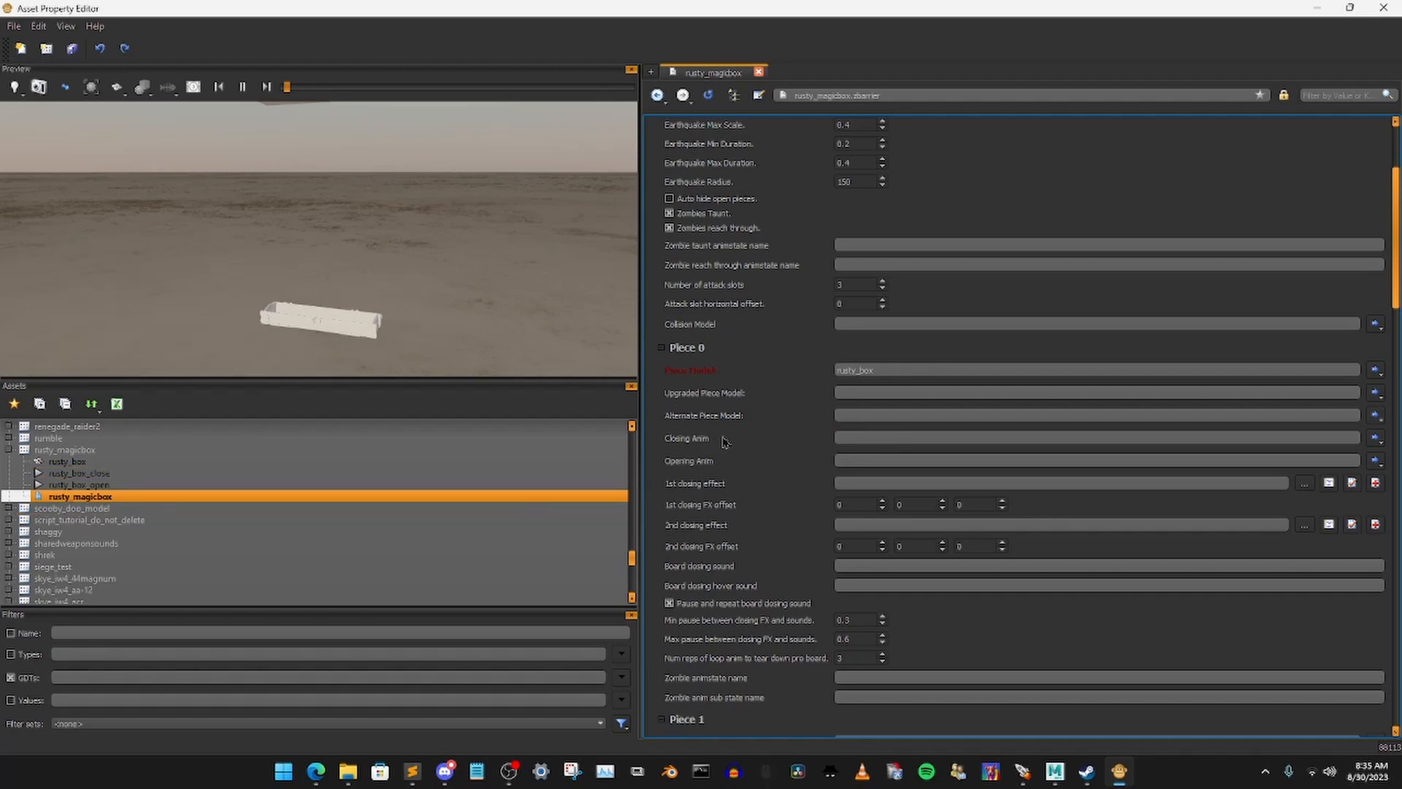
Set the Piece Model of Piece 1 to rusty_box
{"action": "scroll", "coordinate": [723, 440], "scroll_direction": "down", "scroll_amount": 4}
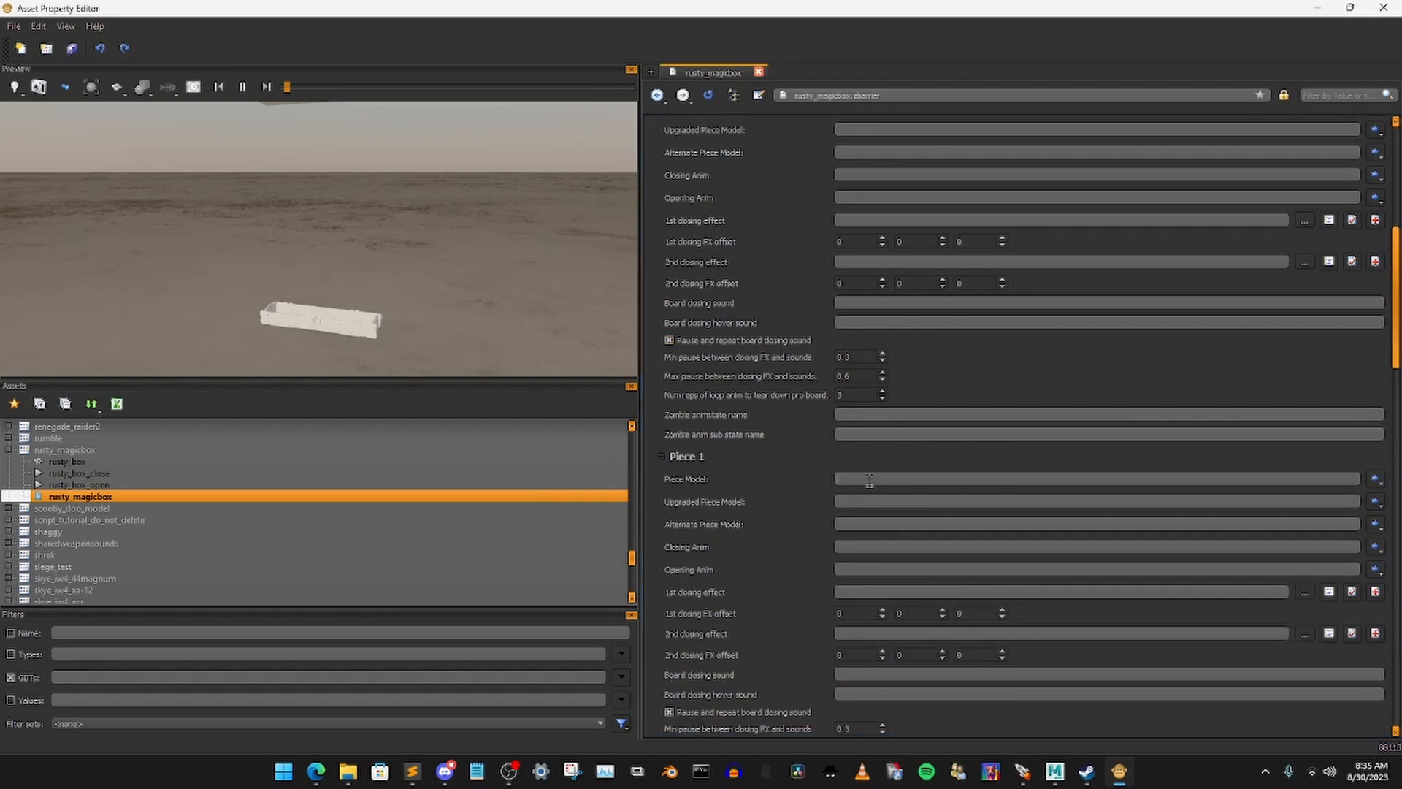
{"action": "type", "text": "rusty_box"}
{"action": "left_click", "coordinate": [858, 494]}
{"action": "left_click", "coordinate": [801, 492]}
Set the Piece Model of Piece 2 to rusty_box
{"action": "scroll", "coordinate": [801, 491], "scroll_direction": "down", "scroll_amount": 4}
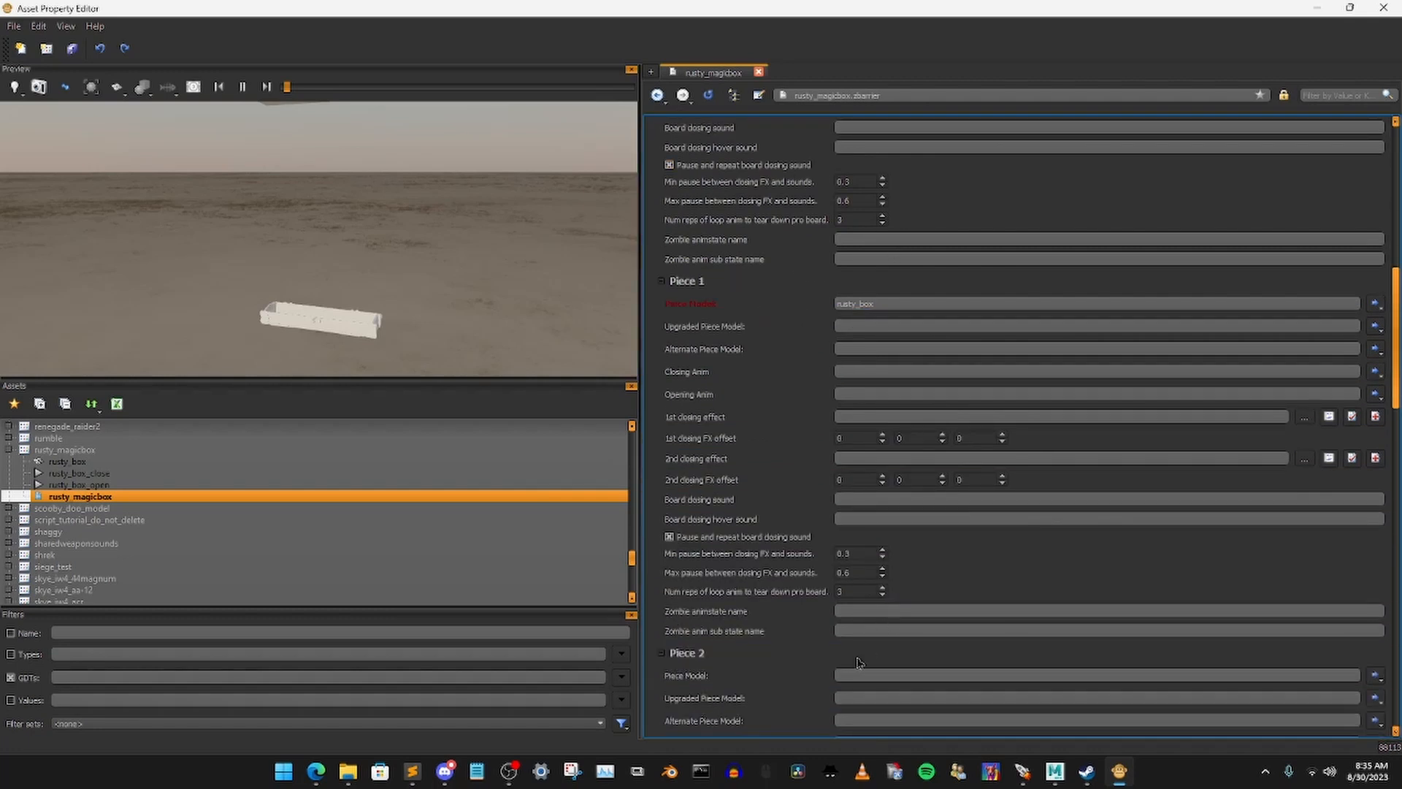
{"action": "left_click", "coordinate": [853, 674]}
{"action": "type", "text": "rusty_box"}
{"action": "left_click", "coordinate": [856, 691]}
{"action": "left_click", "coordinate": [795, 602]}
{"action": "scroll", "coordinate": [795, 602], "scroll_direction": "up", "scroll_amount": 4}
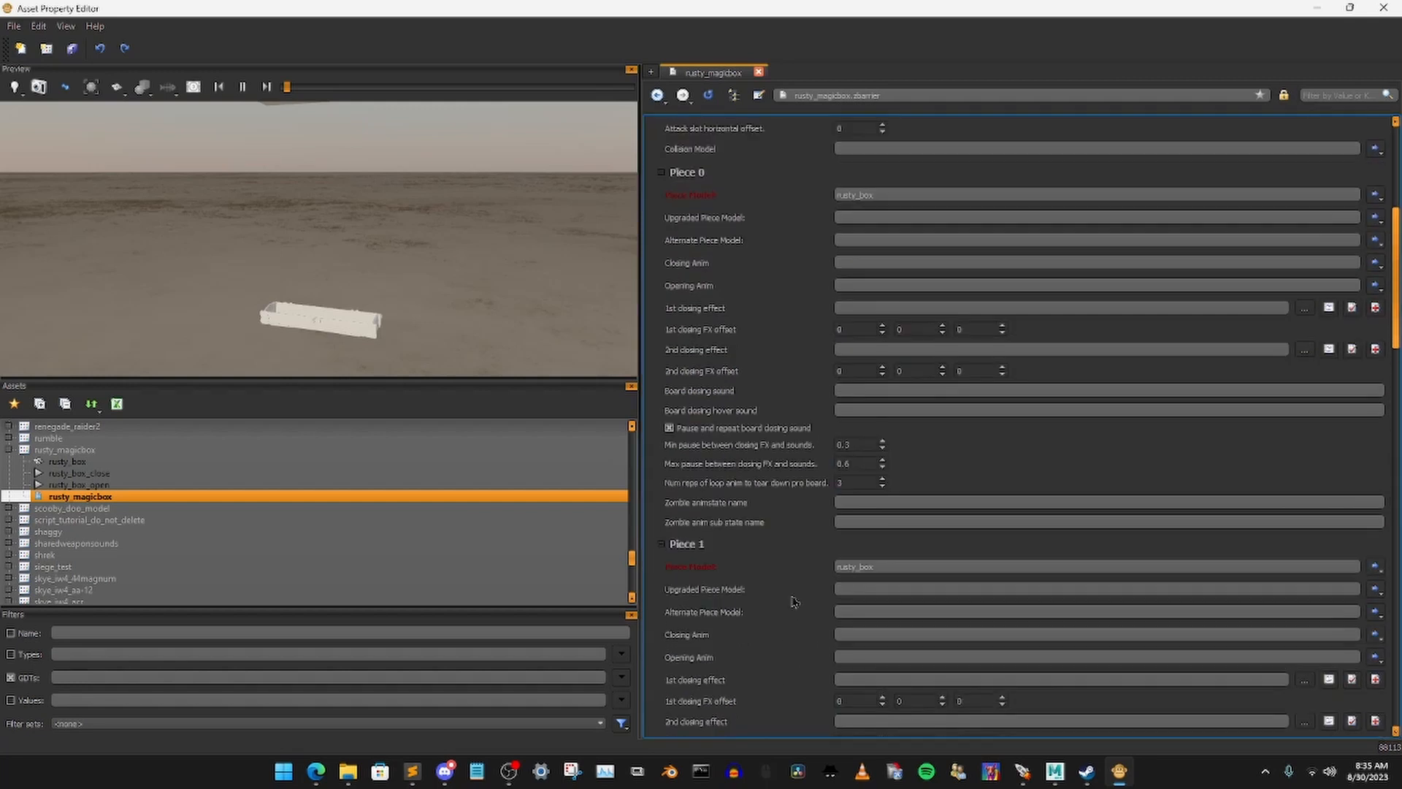
Set Piece 0's closing animation to o_zombie_magic_box_fake_idle_twitch_a and its opening animation to o_zombie_magic_box_fake_idle_twitch_b
{"action": "scroll", "coordinate": [795, 602], "scroll_direction": "up", "scroll_amount": 2}
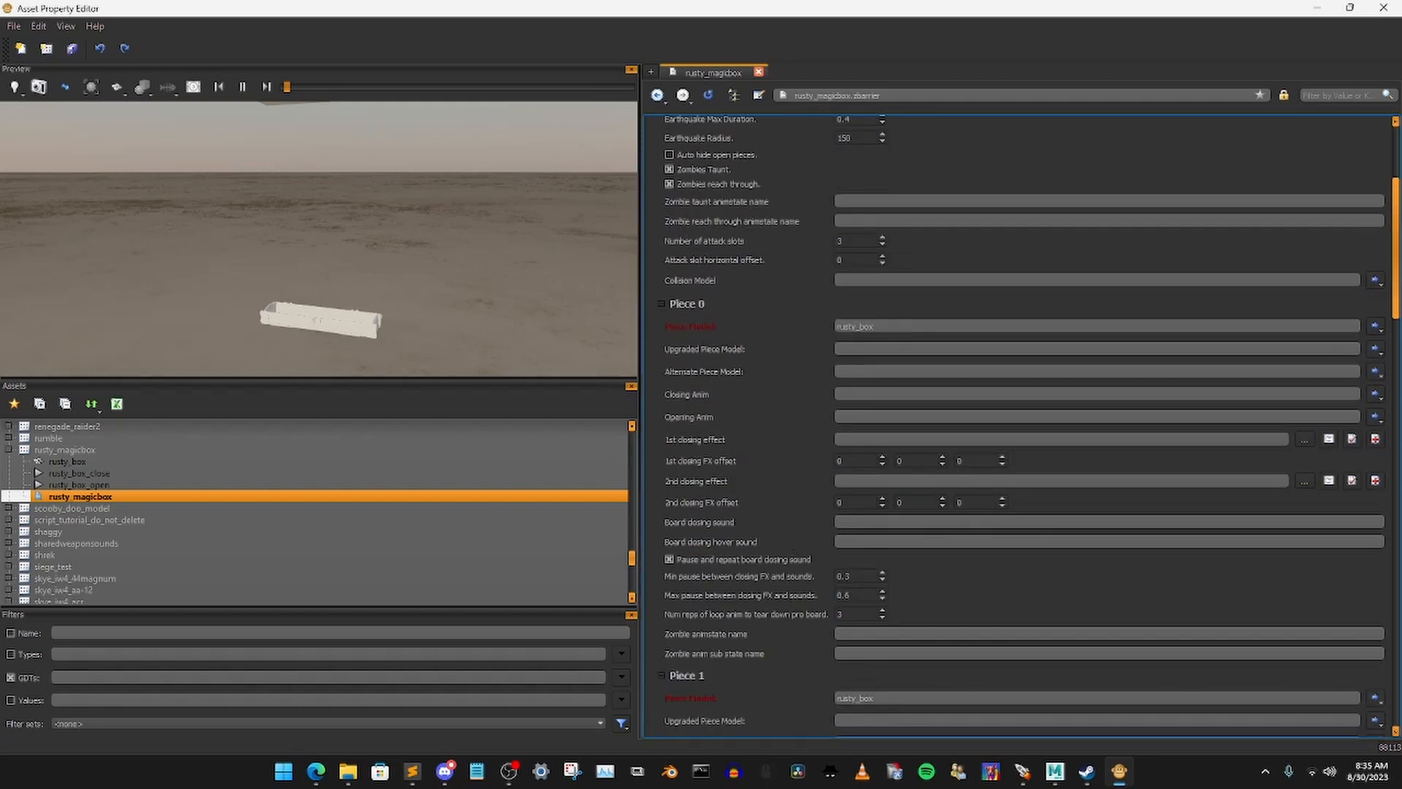
{"action": "key", "text": "alt+Tab"}
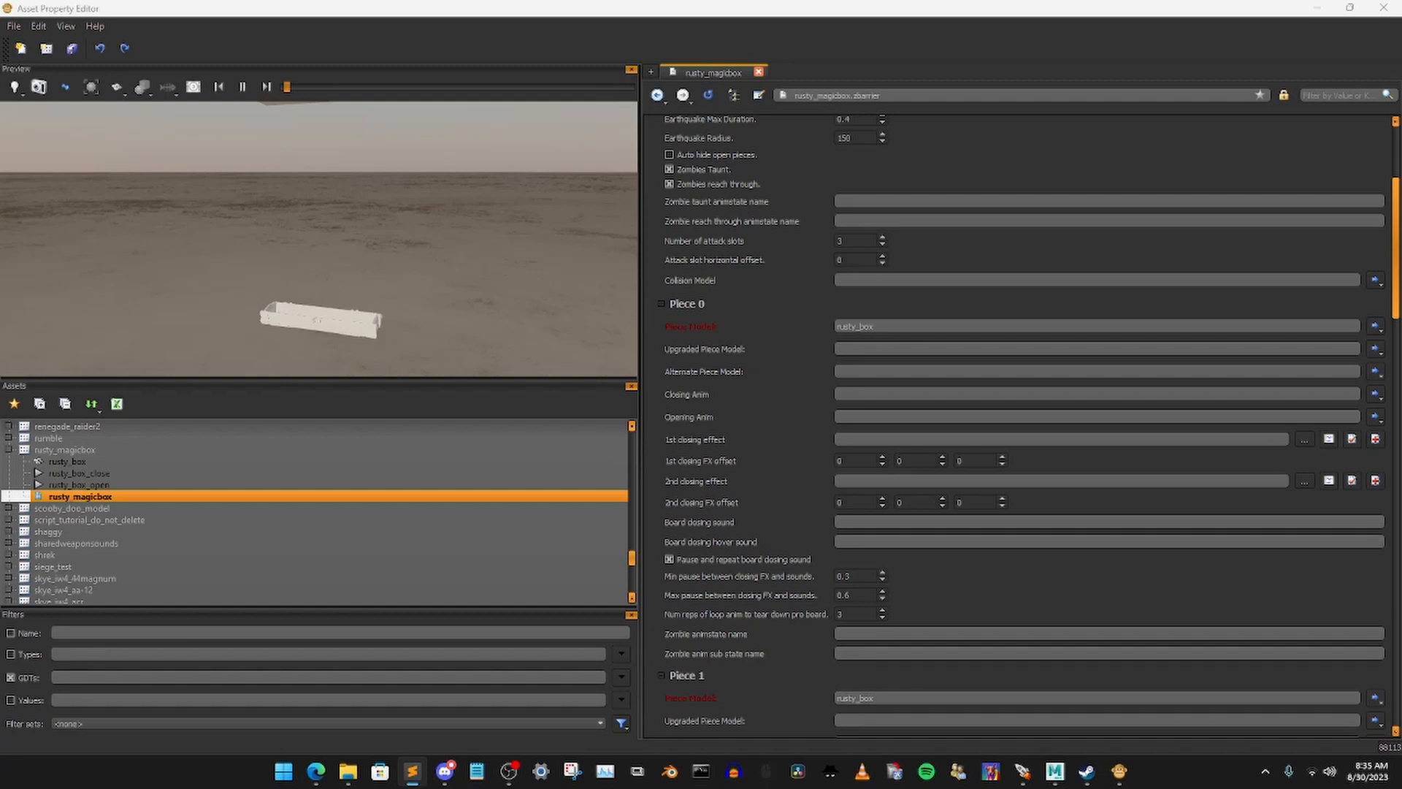
{"action": "left_click", "coordinate": [862, 392]}
{"action": "type", "text": "o_zombie_magic_box_fake_idle_twitch_a"}
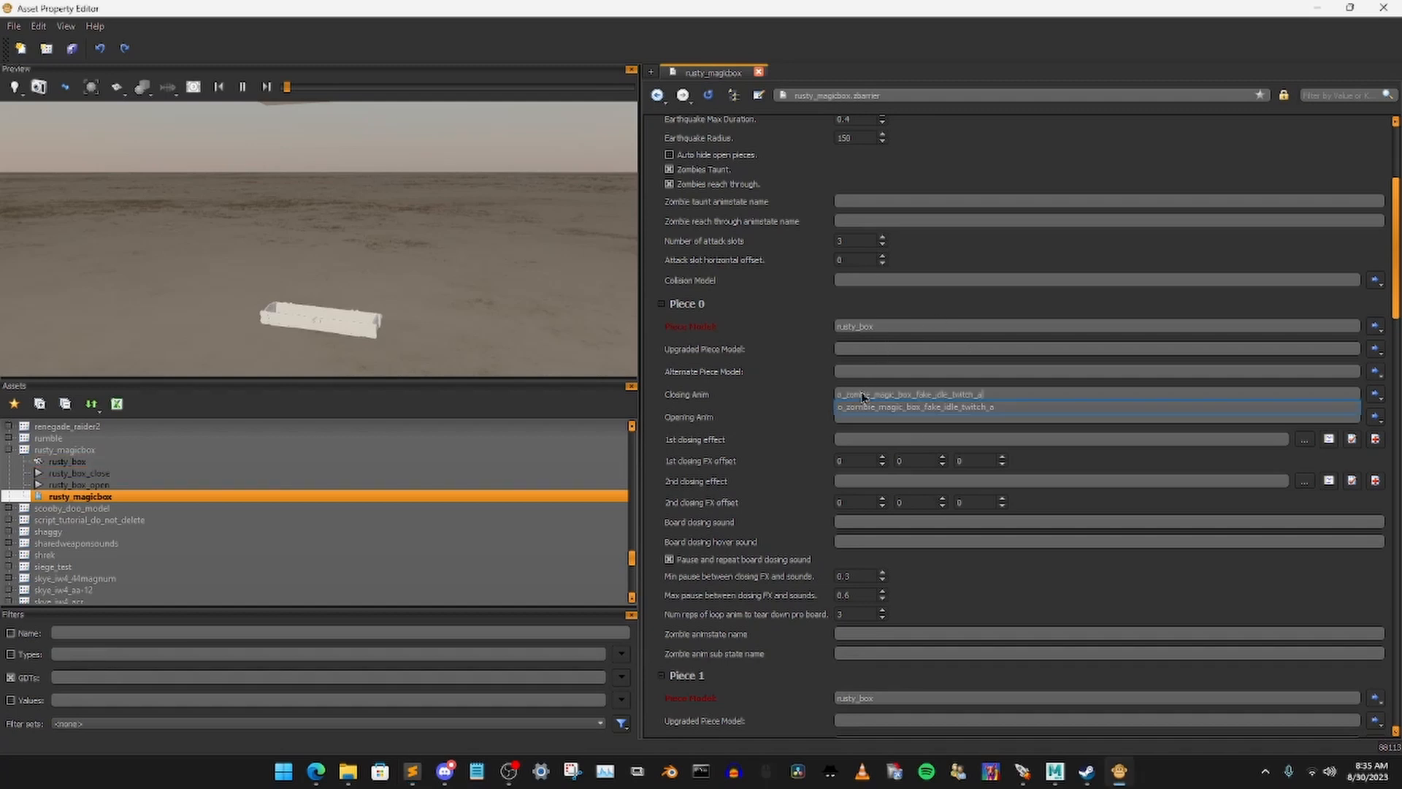
{"action": "left_click", "coordinate": [951, 409]}
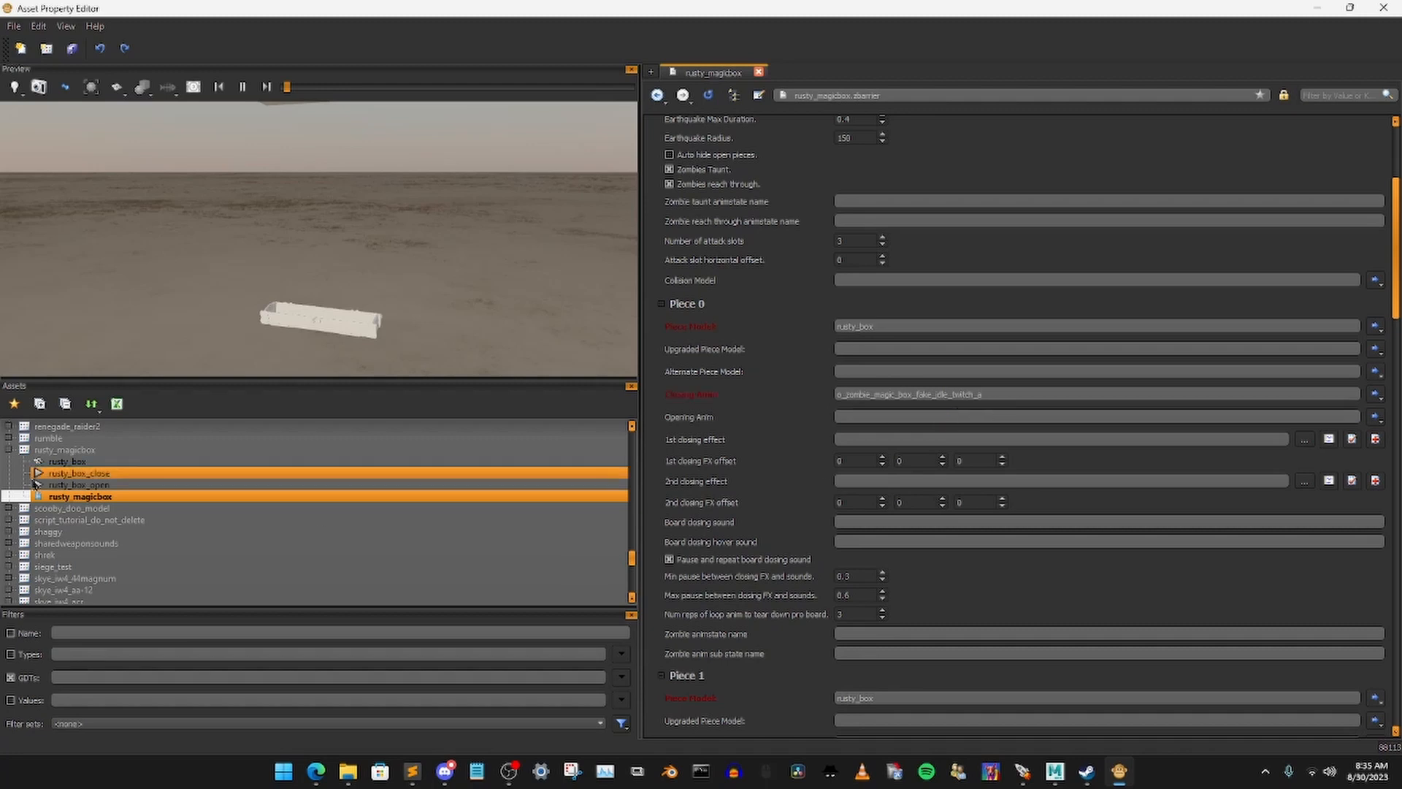
{"action": "key", "text": "alt+Tab"}
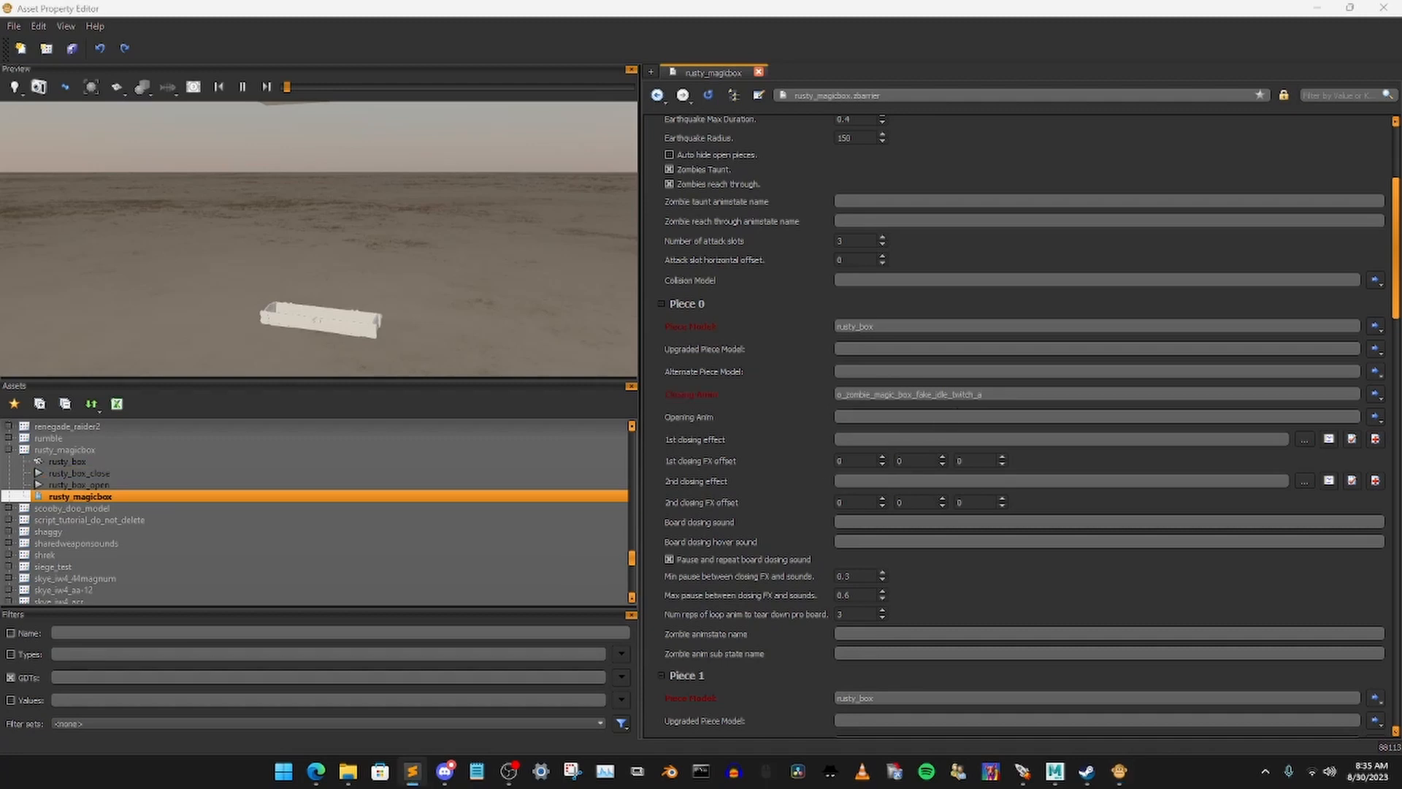
{"action": "key", "text": "alt+Tab"}
{"action": "left_click", "coordinate": [938, 415]}
{"action": "type", "text": "o_zombie_magic_box_fake_idle_twitch_b"}
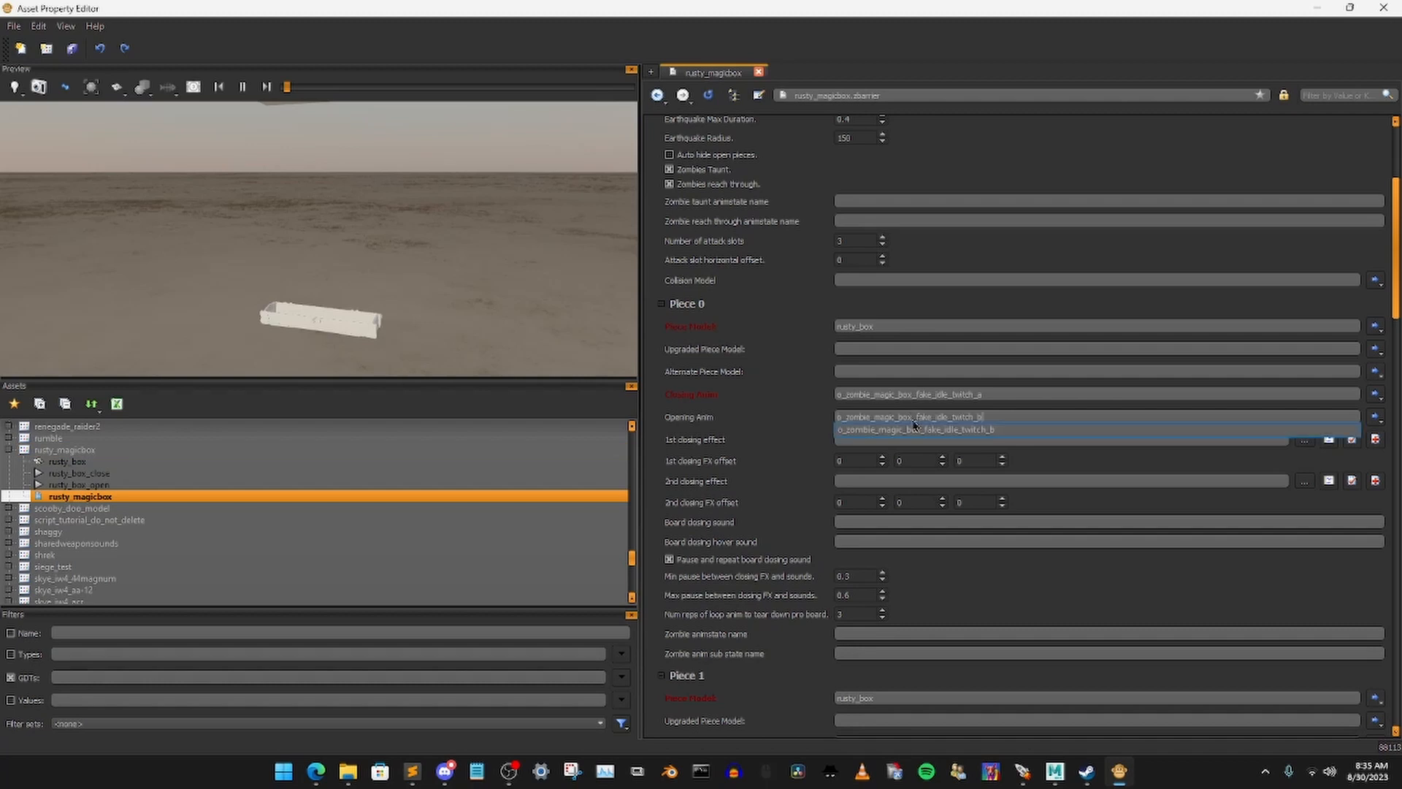
{"action": "left_click", "coordinate": [899, 434]}
Set Piece 1's closing animation to o_zombie_magic_box_leave and its opening animation to o_zombie_magic_box_arrive
{"action": "scroll", "coordinate": [798, 434], "scroll_direction": "down", "scroll_amount": 9}
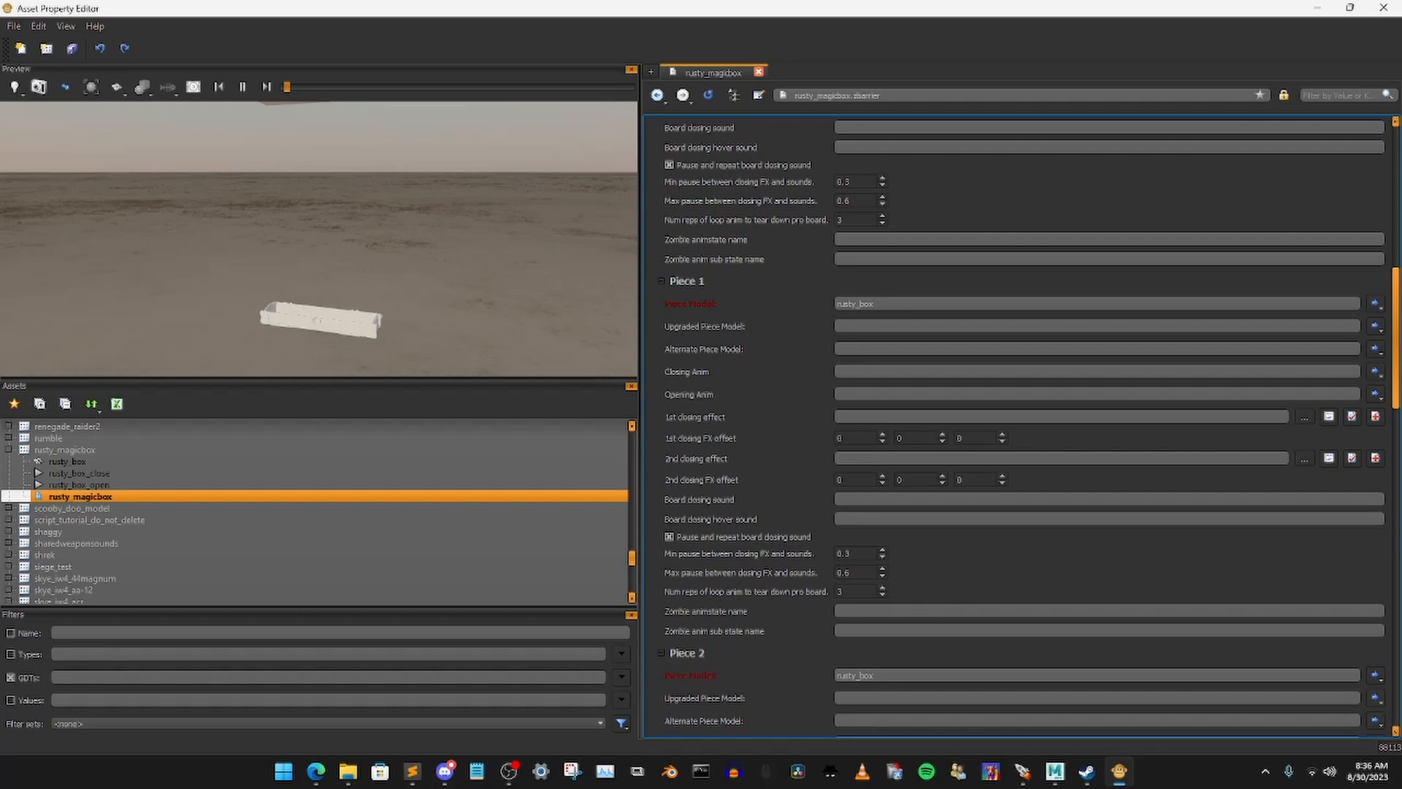
{"action": "key", "text": "alt+Tab"}
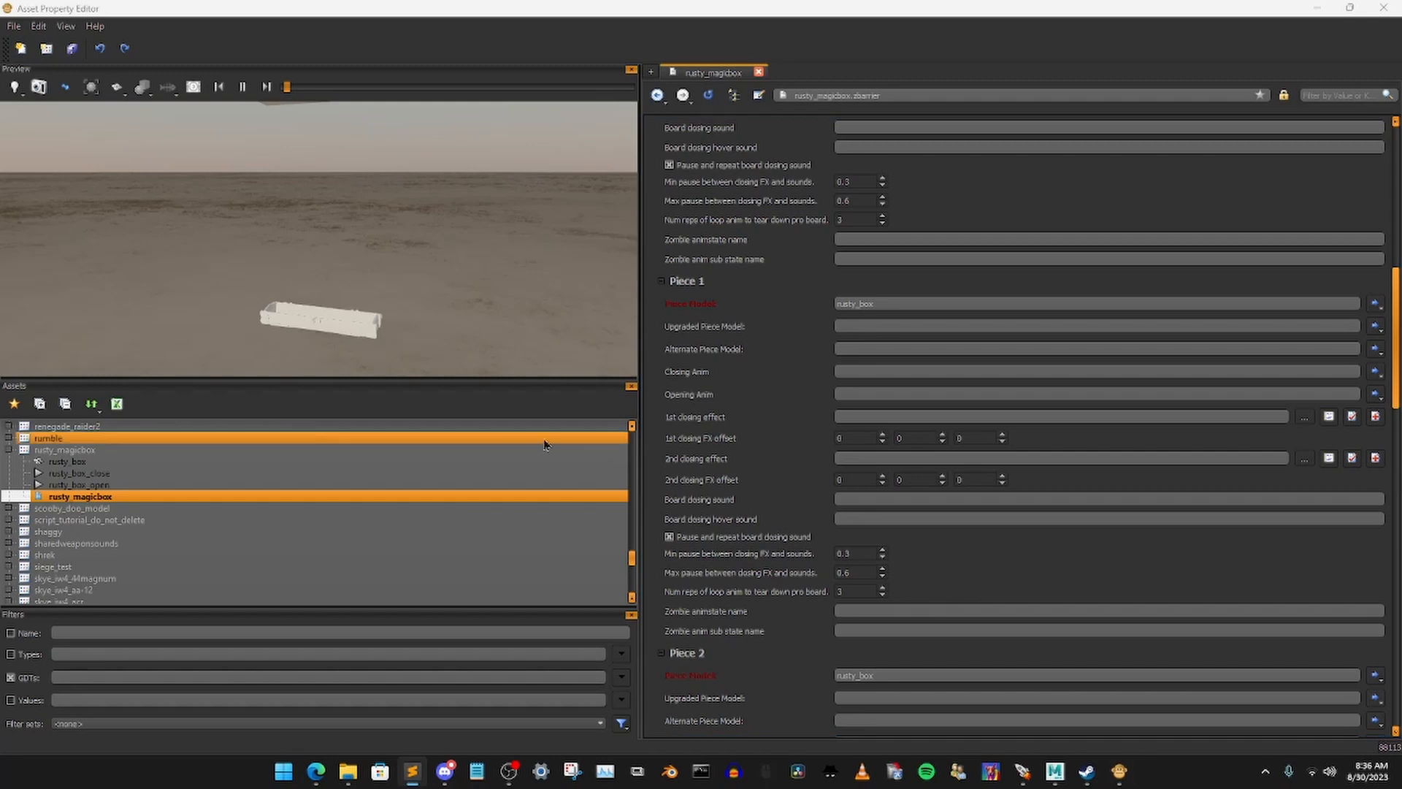
{"action": "left_click", "coordinate": [874, 371]}
{"action": "type", "text": "o_zombie_magic_box_leave"}
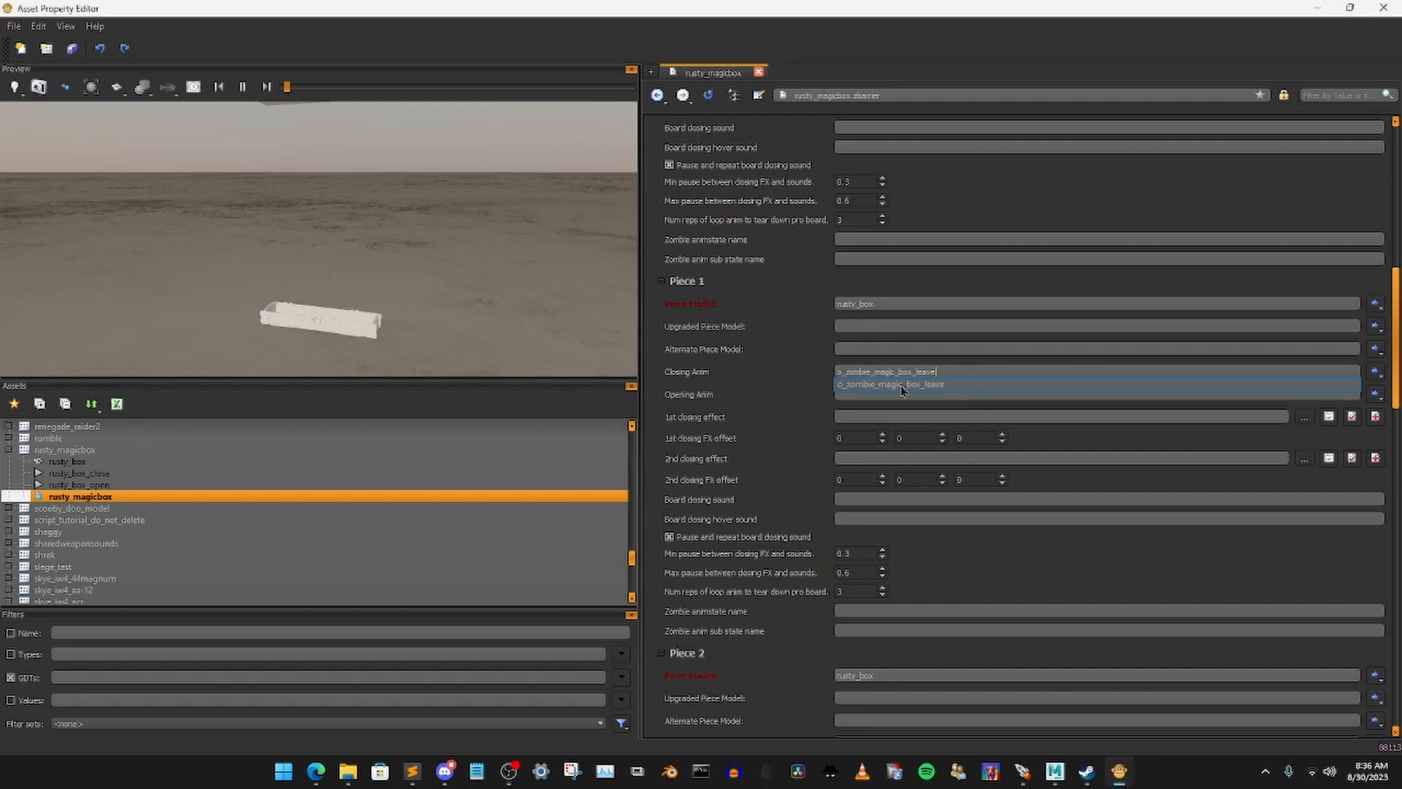
{"action": "left_click", "coordinate": [906, 387]}
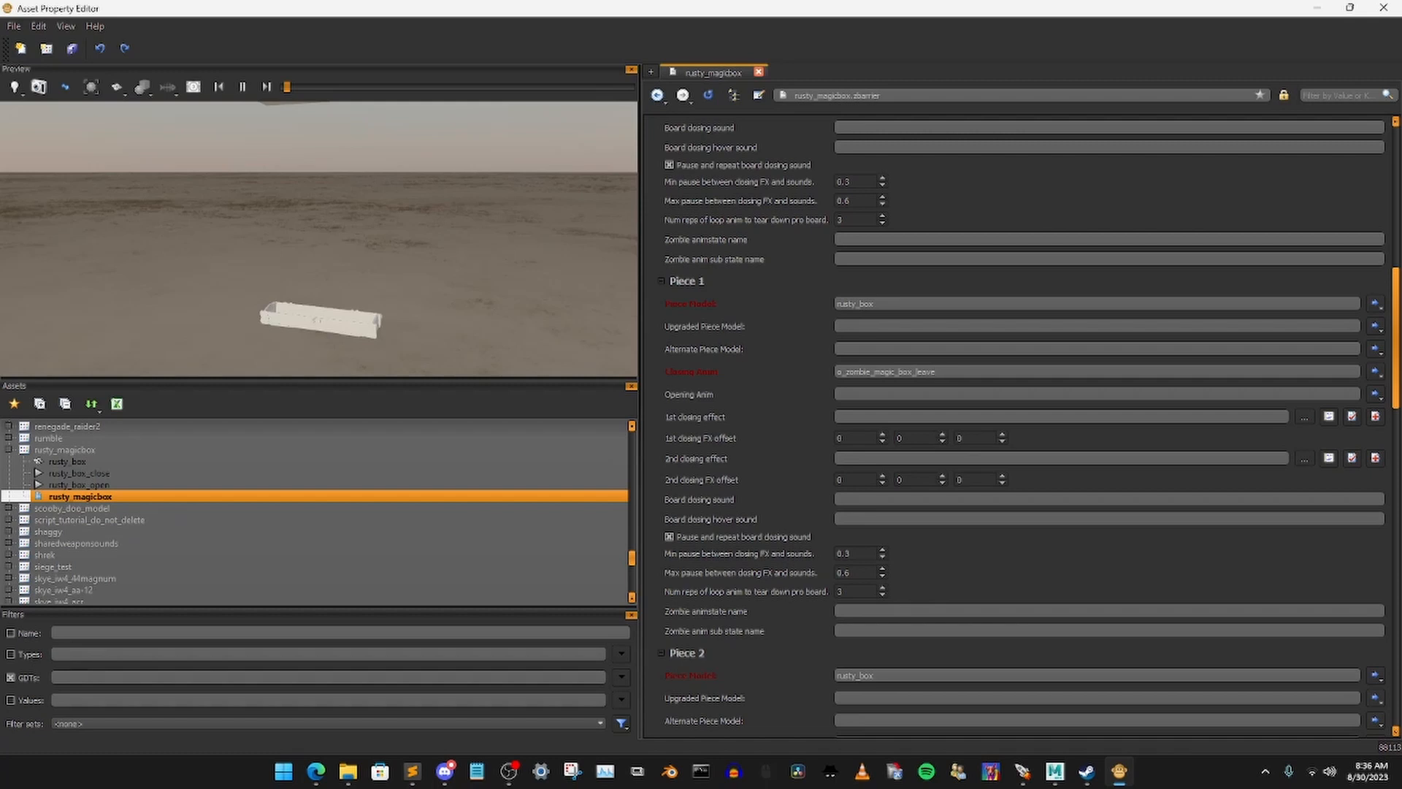
{"action": "key", "text": "alt+Tab"}
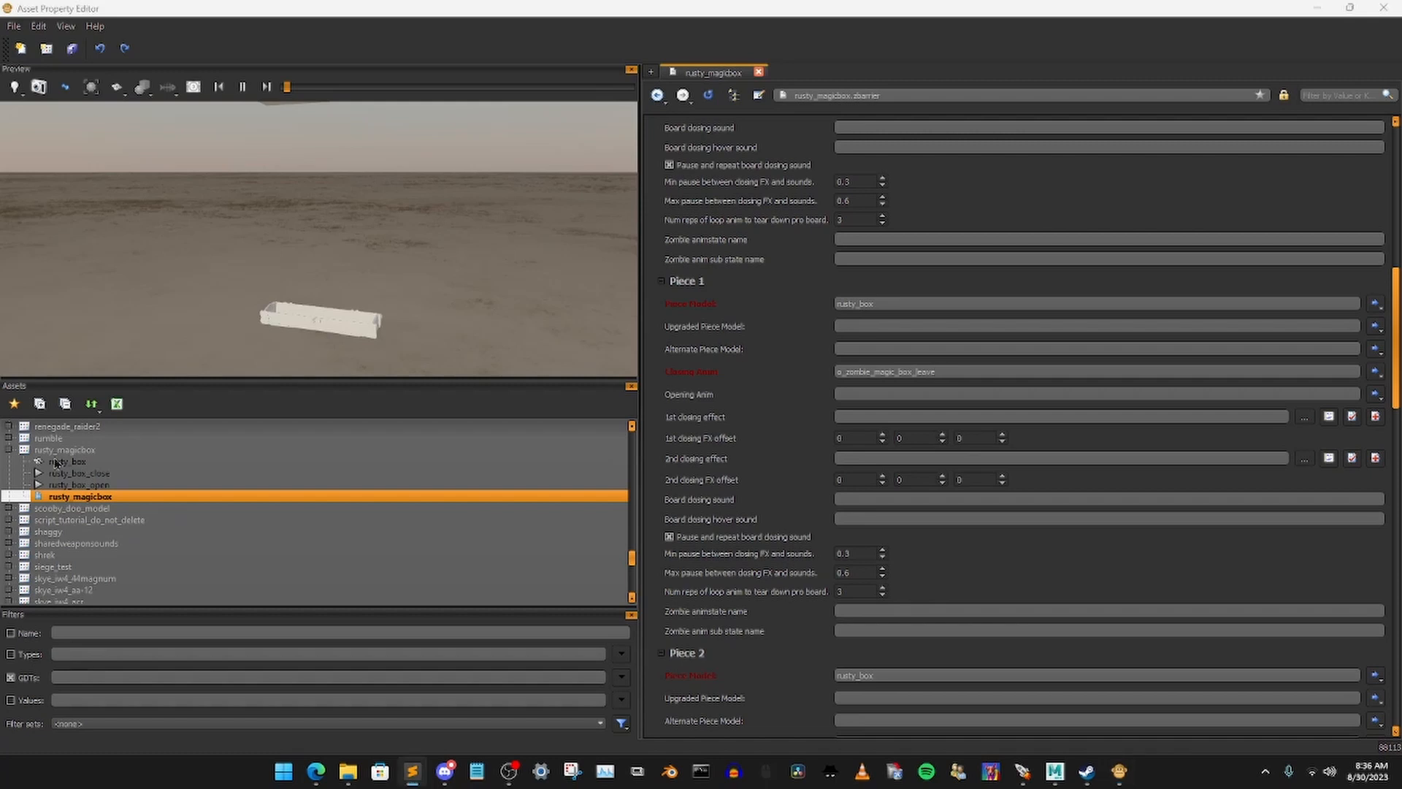
{"action": "left_click", "coordinate": [946, 396]}
{"action": "type", "text": "o_zombie_magic_box_arrive"}
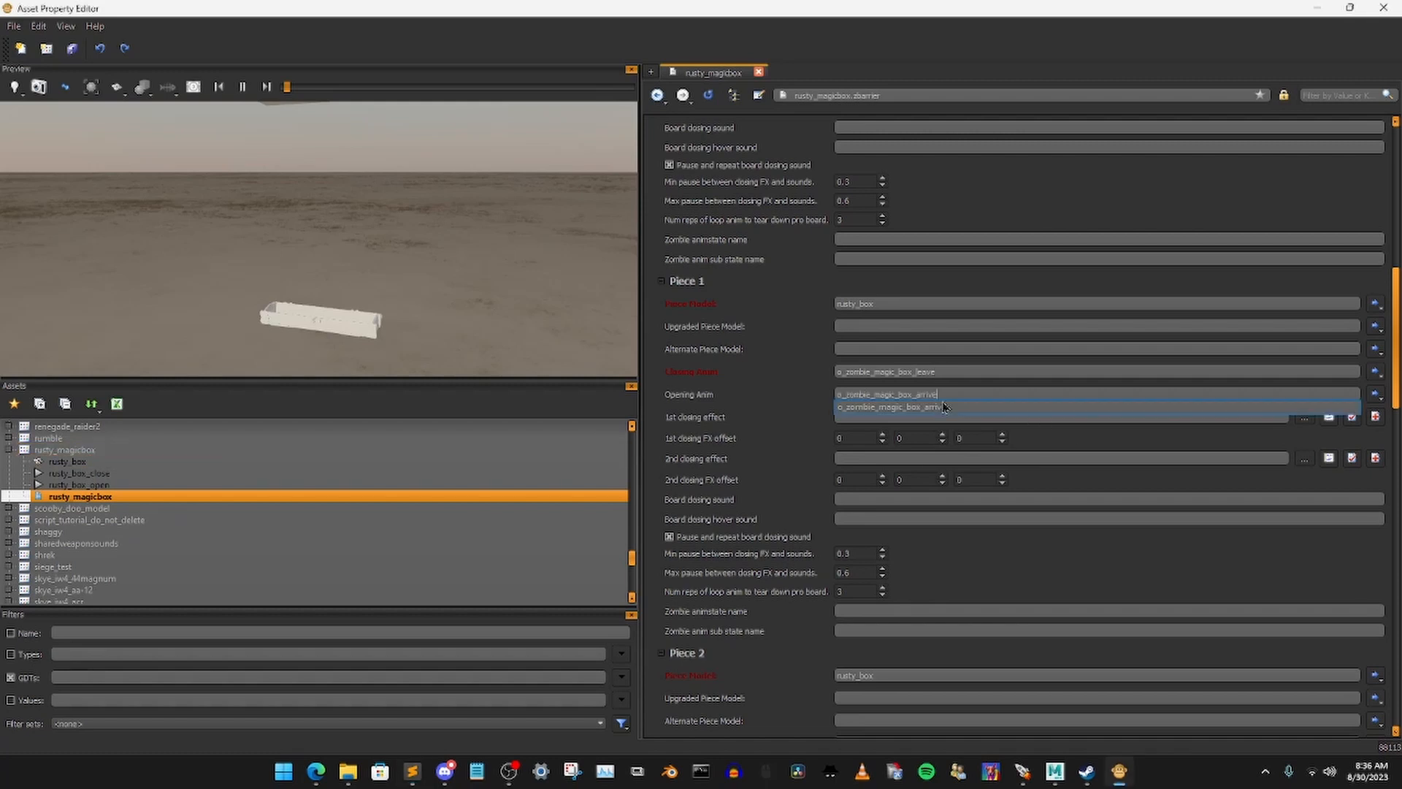
{"action": "left_click", "coordinate": [904, 409]}
Review the closing and opening animations assigned to Piece 0 and Piece 1
{"action": "scroll", "coordinate": [798, 412], "scroll_direction": "down", "scroll_amount": 2}
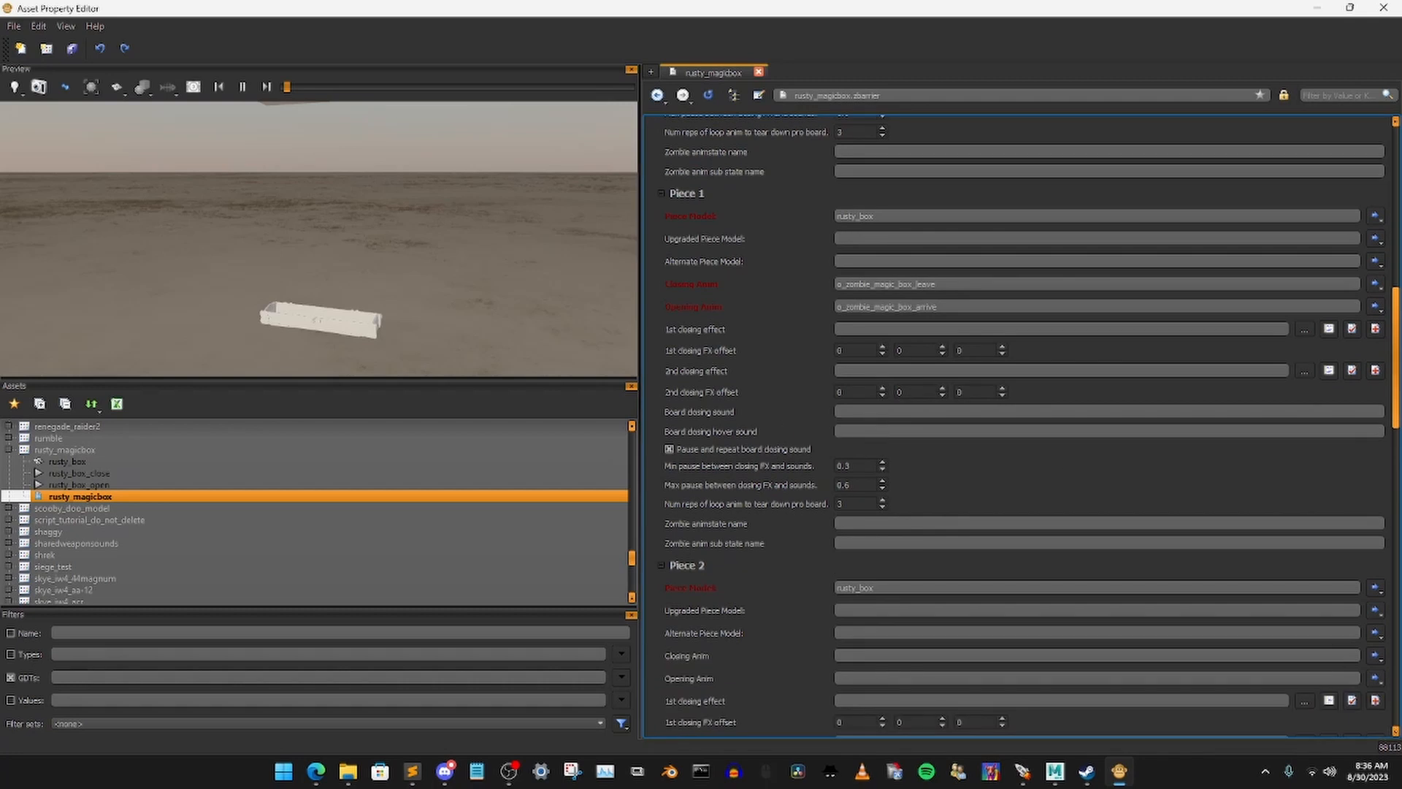
{"action": "scroll", "coordinate": [799, 348], "scroll_direction": "down", "scroll_amount": 1}
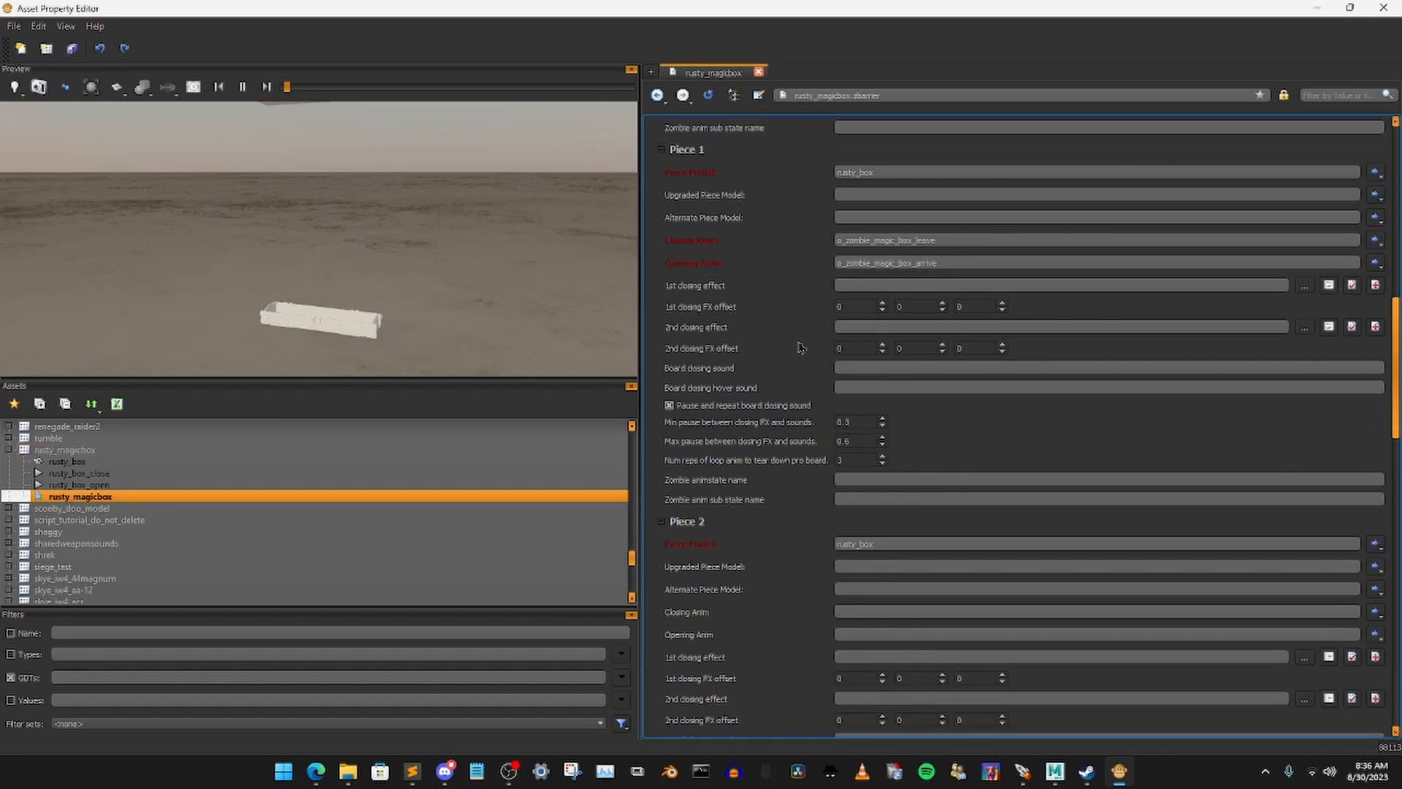
{"action": "scroll", "coordinate": [798, 347], "scroll_direction": "up", "scroll_amount": 1}
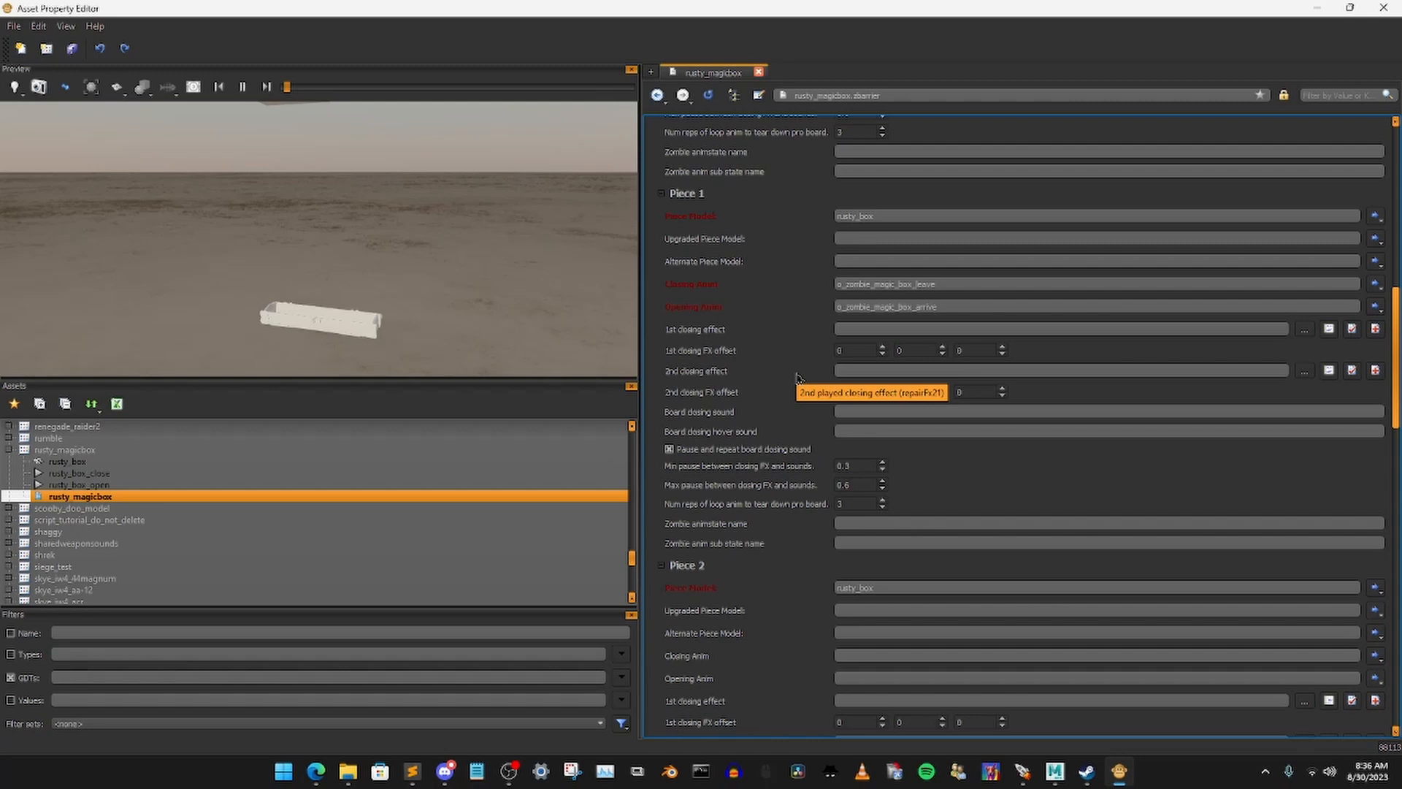
{"action": "scroll", "coordinate": [924, 244], "scroll_direction": "up", "scroll_amount": 7}
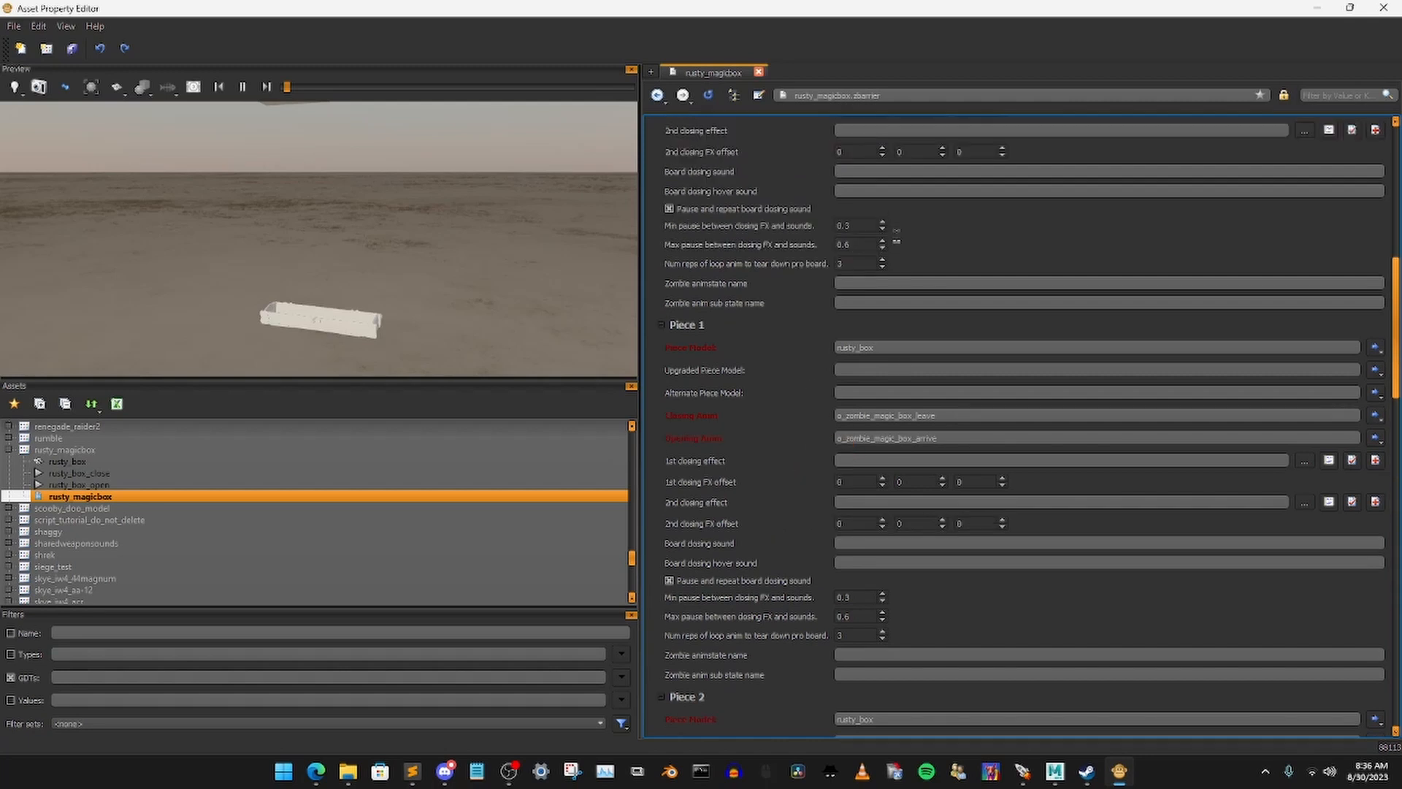
{"action": "scroll", "coordinate": [920, 240], "scroll_direction": "up", "scroll_amount": 1}
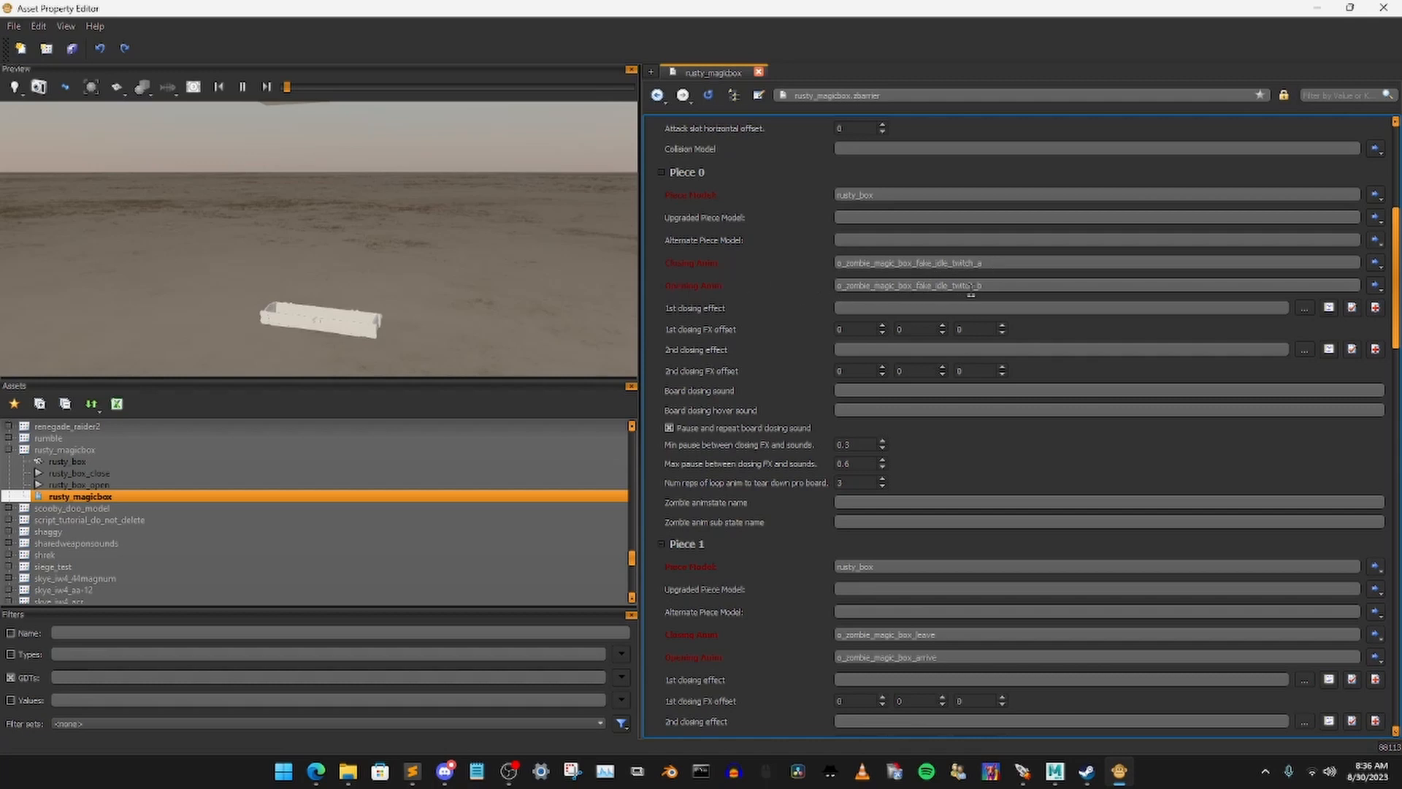
{"action": "scroll", "coordinate": [708, 321], "scroll_direction": "down", "scroll_amount": 2}
{"action": "scroll", "coordinate": [788, 336], "scroll_direction": "down", "scroll_amount": 1}
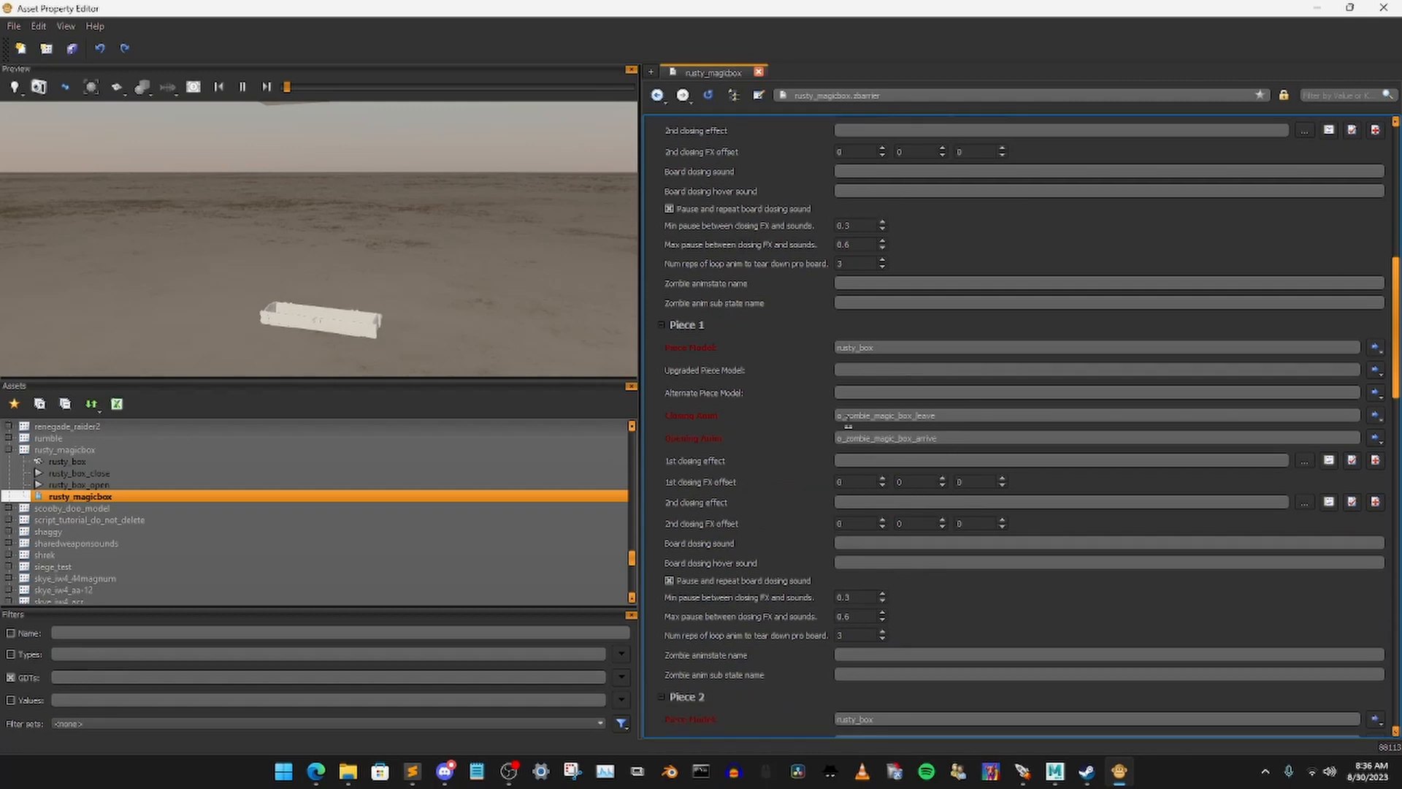
Set Piece 2's closing animation to rusty_box_close and its opening animation to rusty_box_open
{"action": "scroll", "coordinate": [810, 434], "scroll_direction": "down", "scroll_amount": 7}
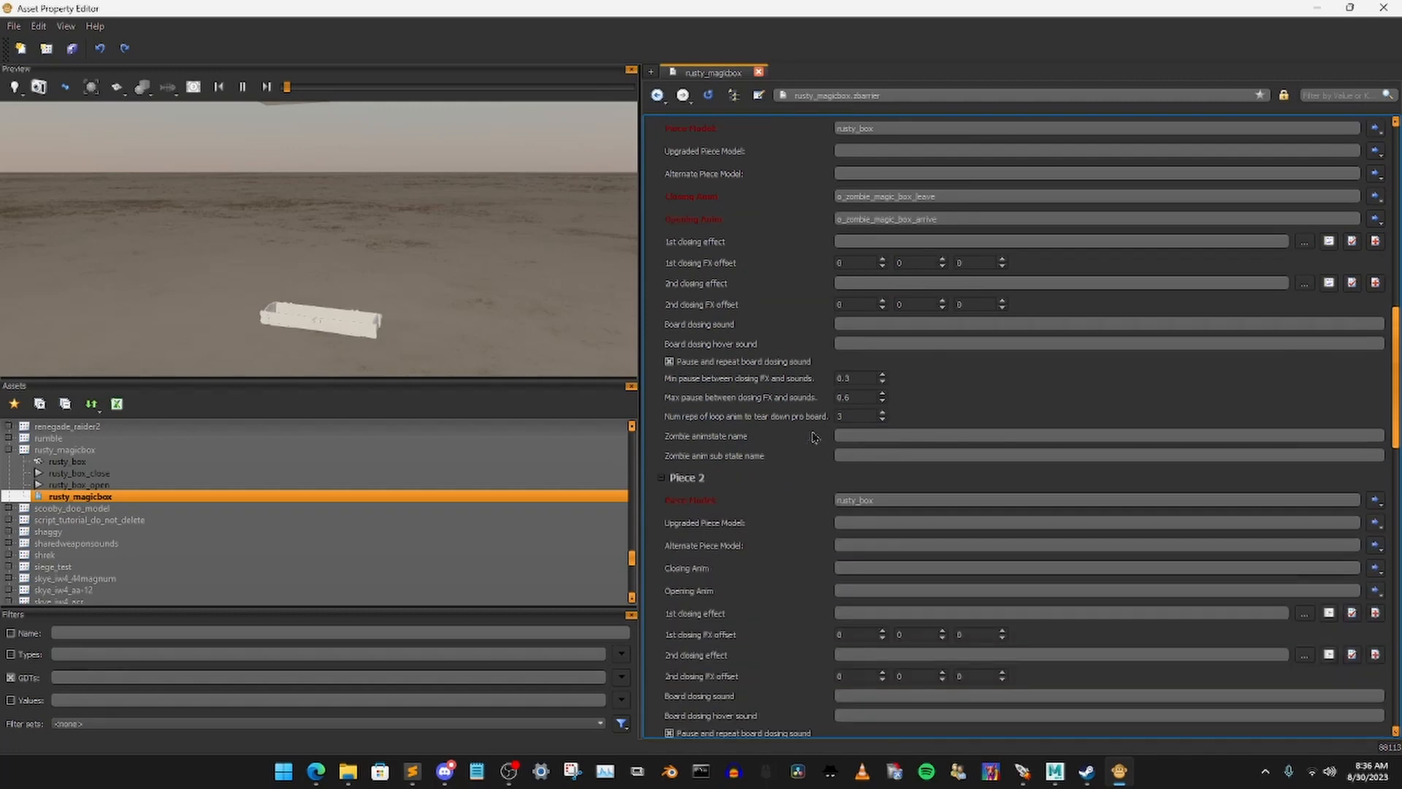
{"action": "scroll", "coordinate": [814, 427], "scroll_direction": "down", "scroll_amount": 2}
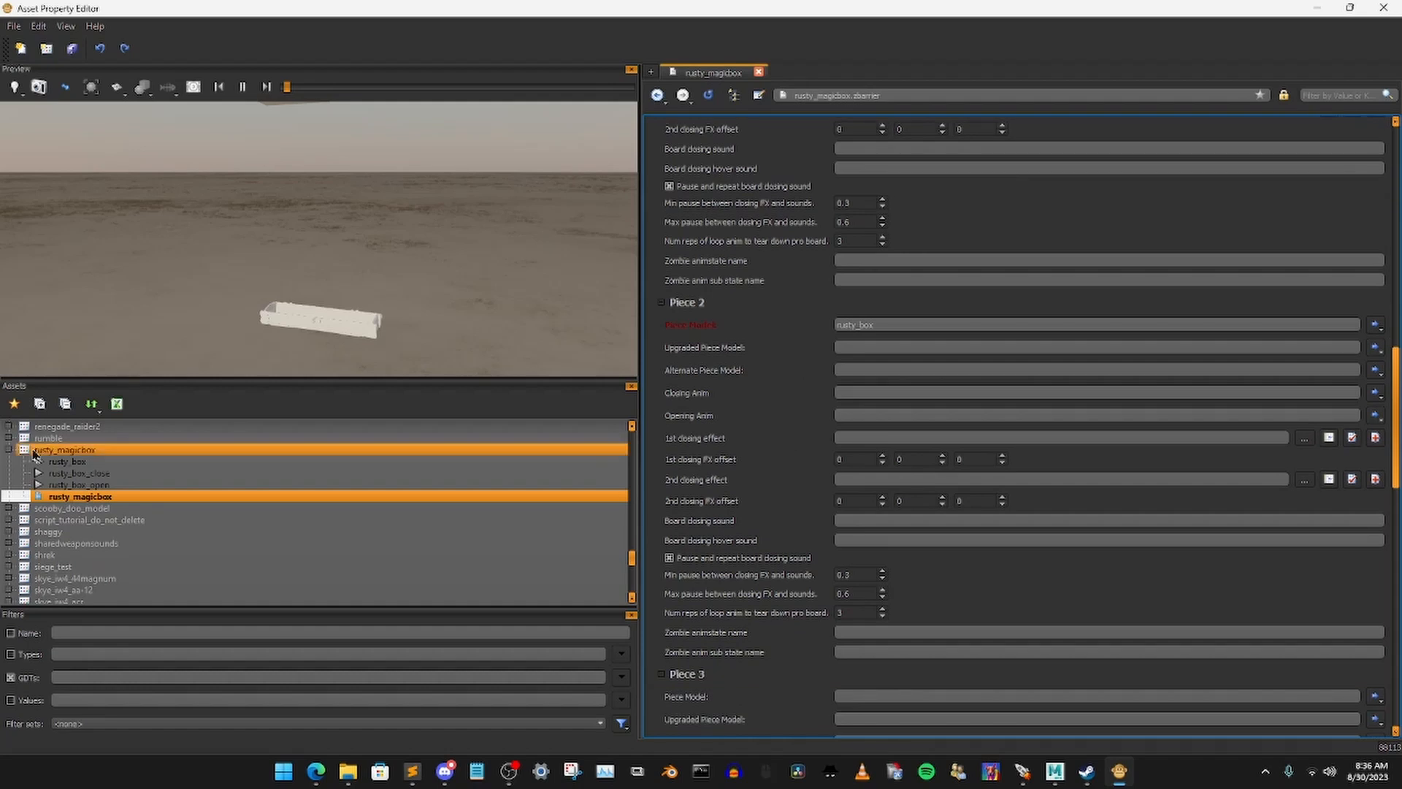
{"action": "left_click", "coordinate": [842, 393]}
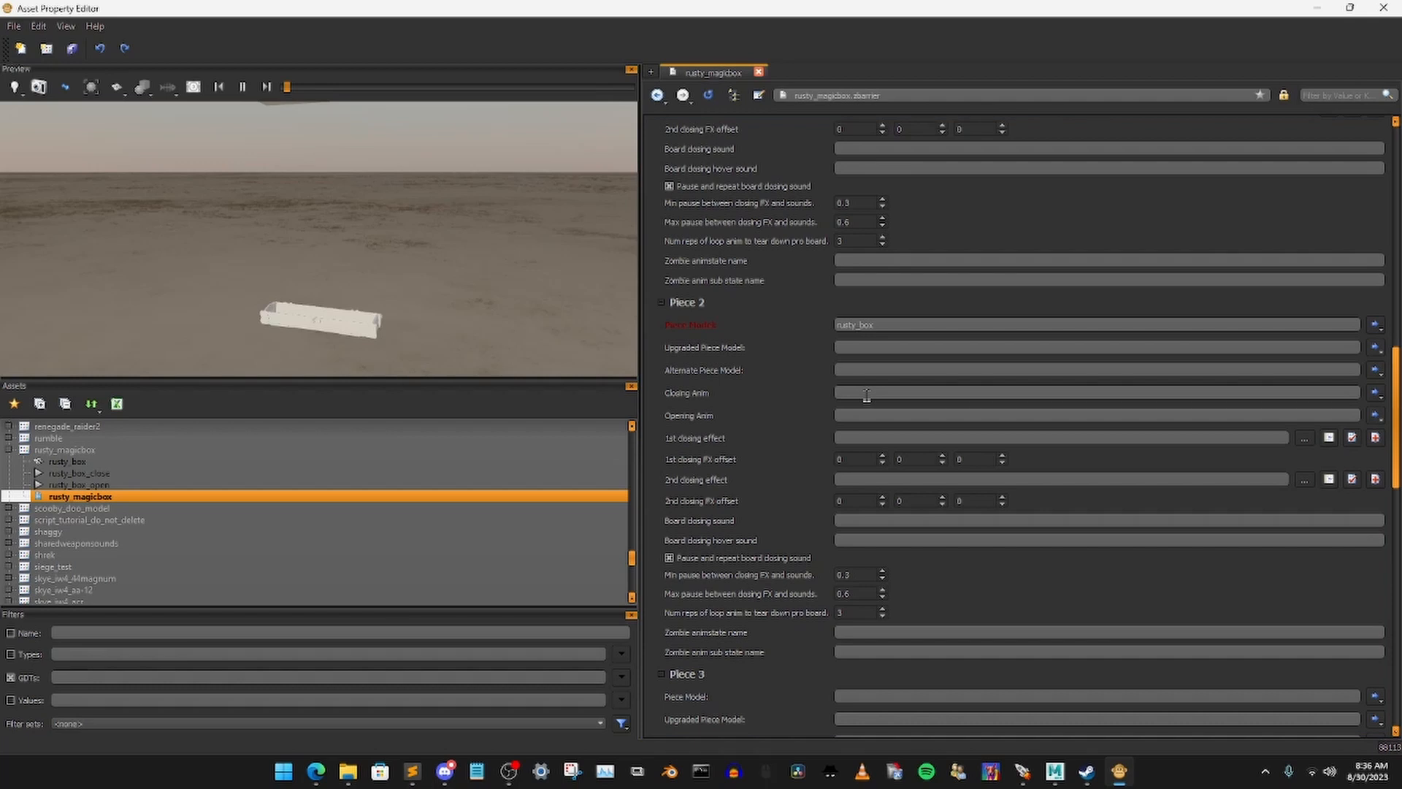
{"action": "type", "text": "rust"}
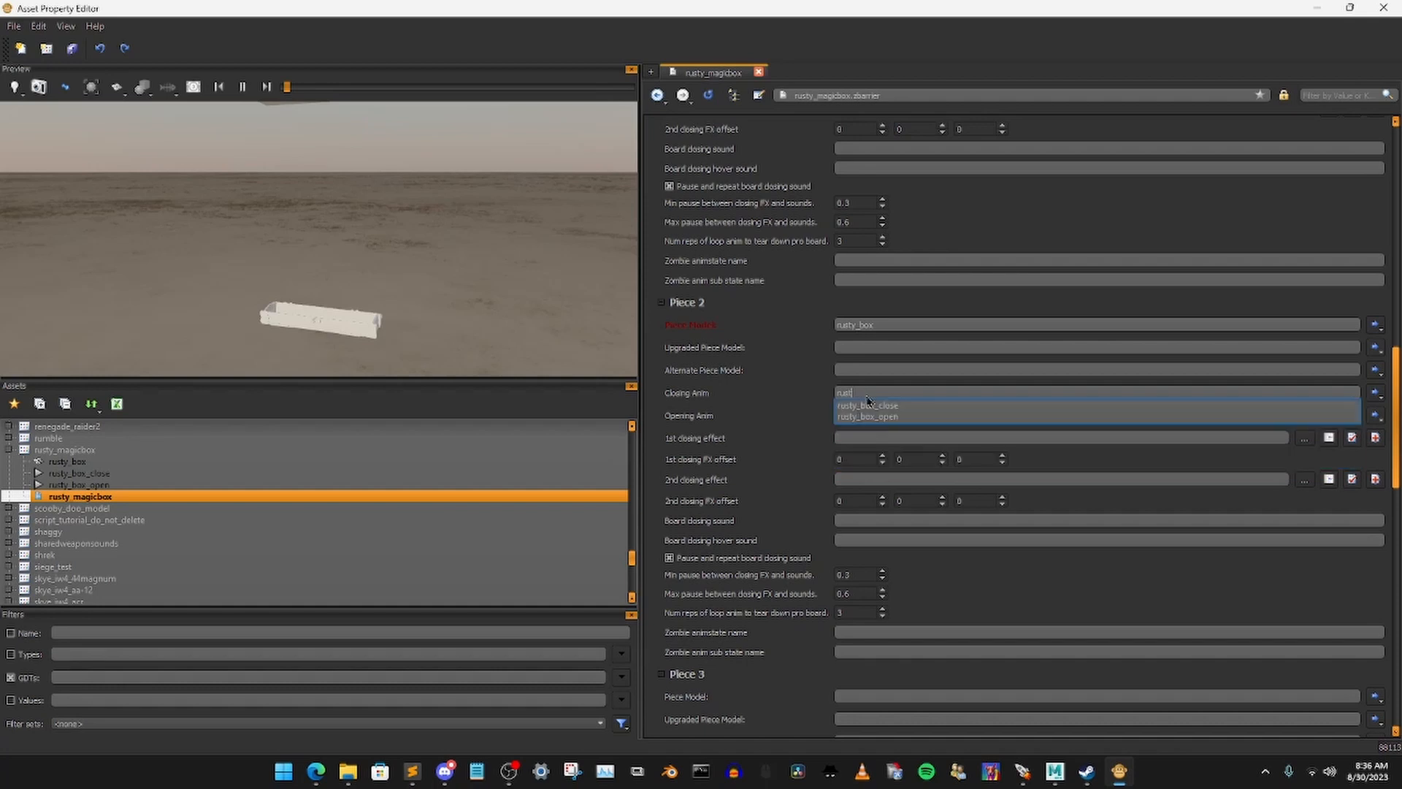
{"action": "type", "text": "y"}
{"action": "left_click", "coordinate": [892, 405]}
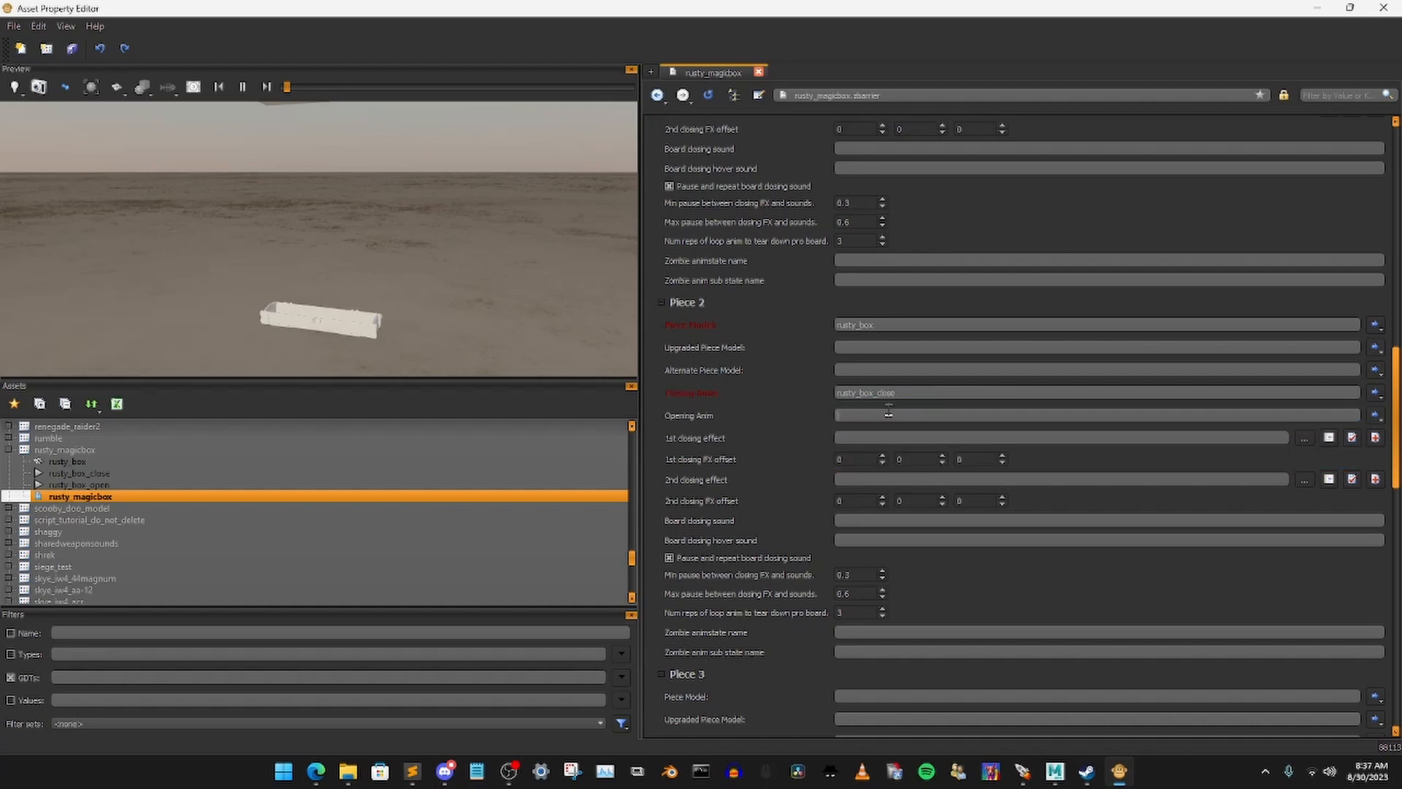
{"action": "type", "text": "rusty"}
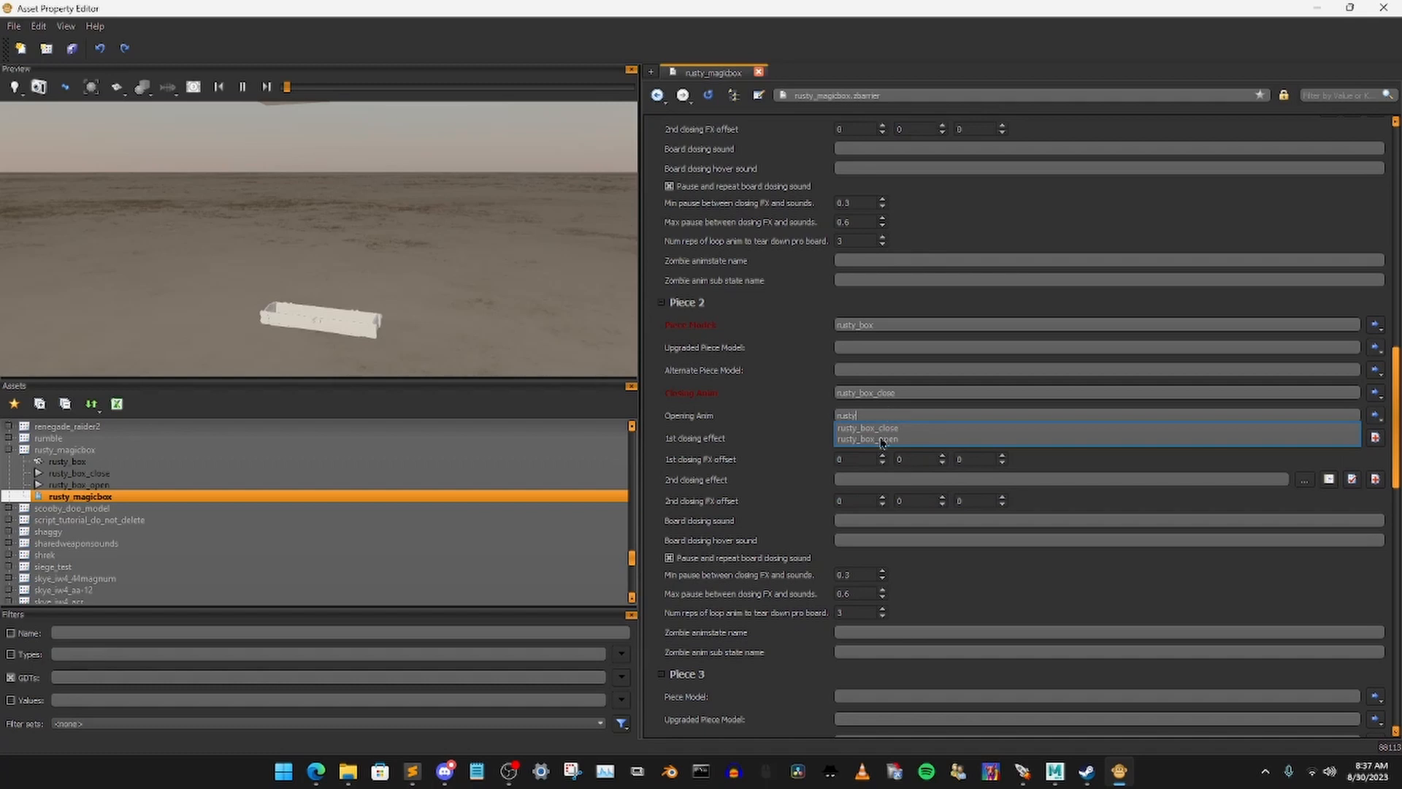
{"action": "left_click", "coordinate": [882, 439]}
Set the piece model of Piece 3 to tag_origin
{"action": "scroll", "coordinate": [794, 426], "scroll_direction": "down", "scroll_amount": 7}
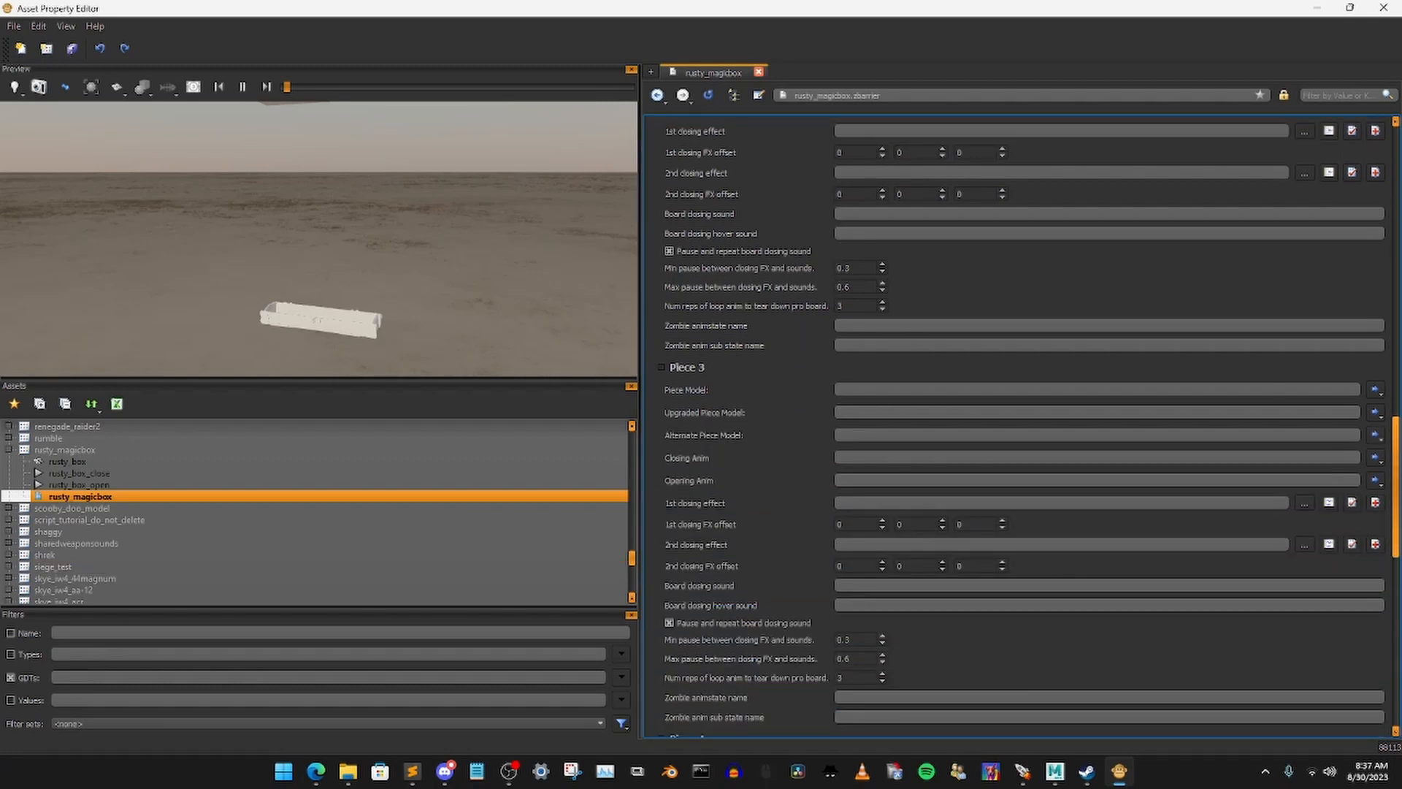
{"action": "key", "text": "alt+Tab"}
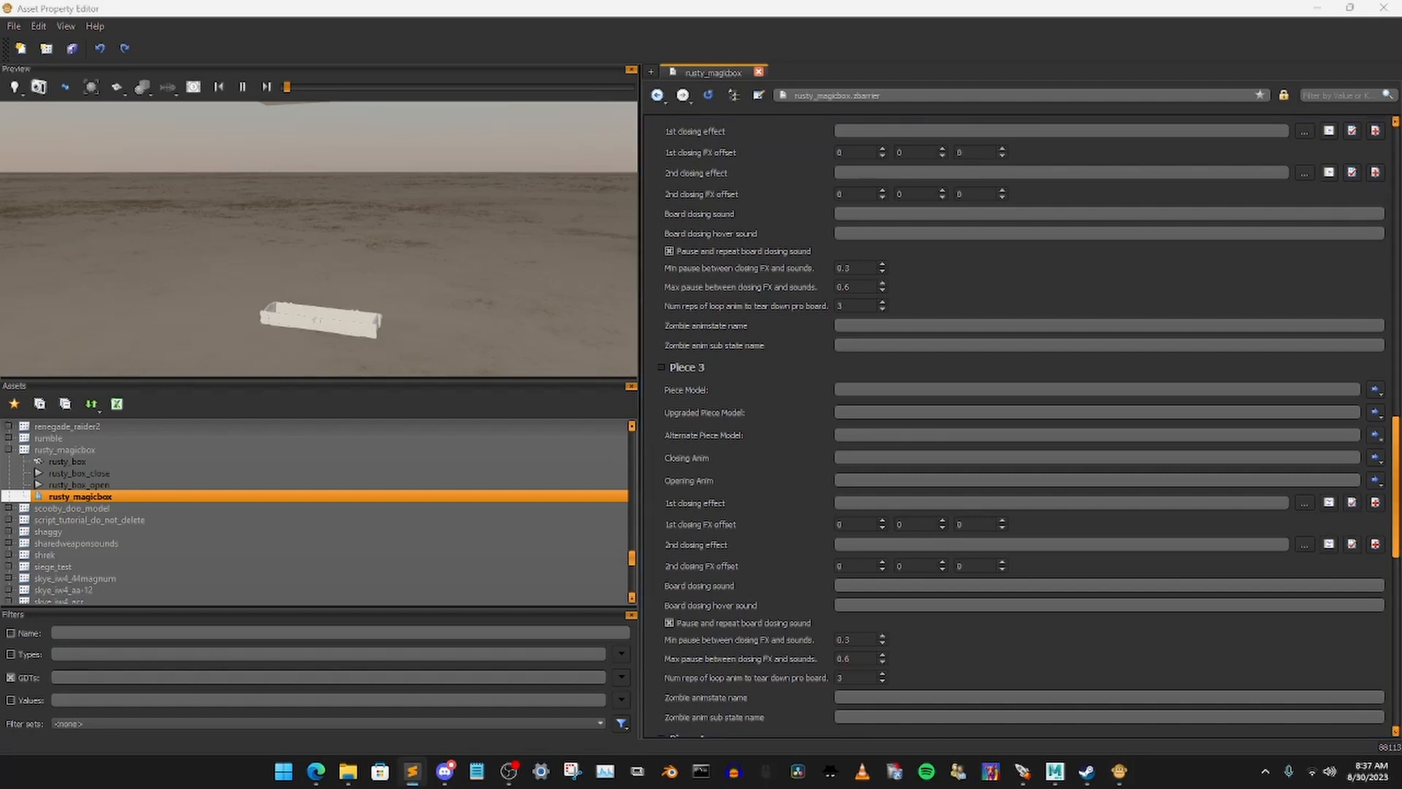
{"action": "left_click", "coordinate": [884, 391]}
{"action": "type", "text": "tag_origin"}
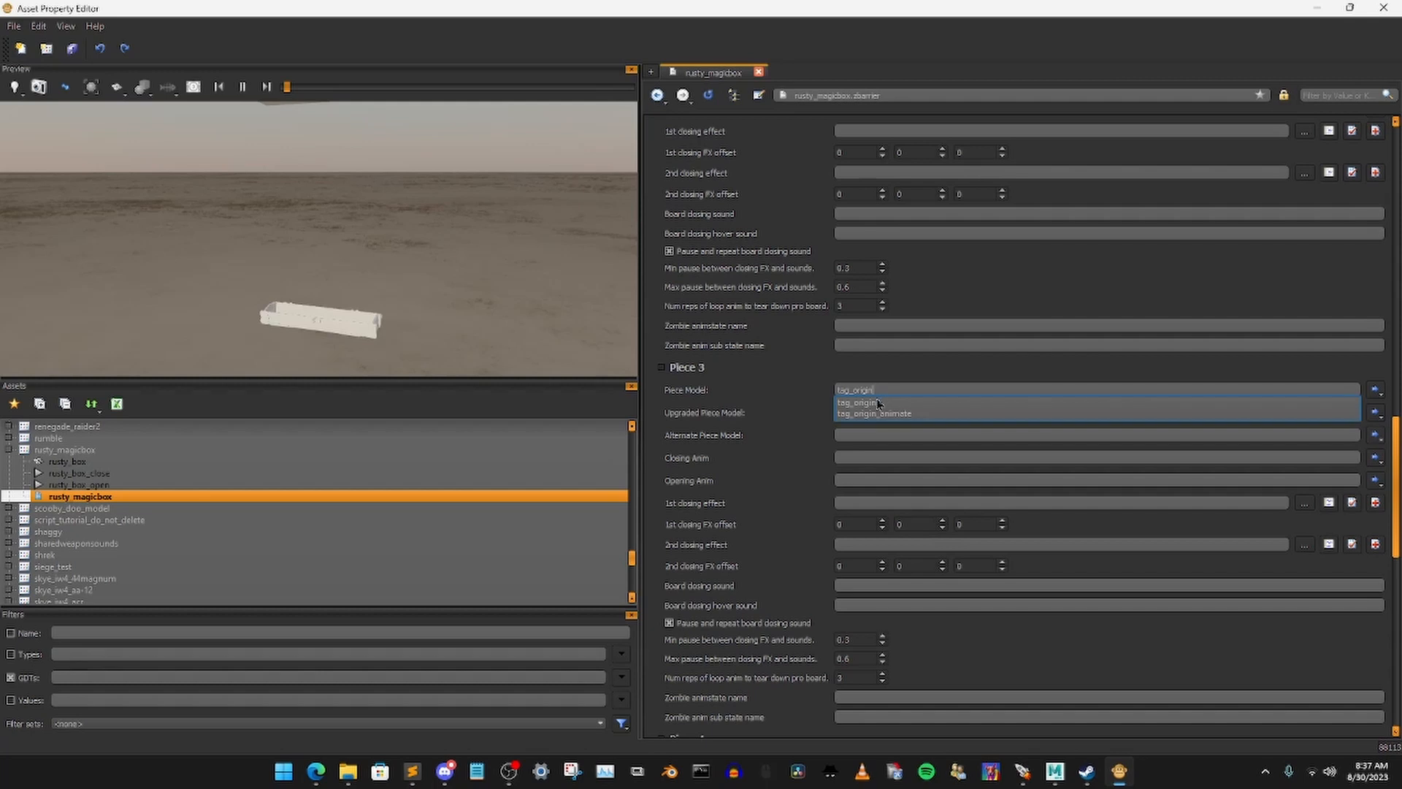
{"action": "left_click", "coordinate": [876, 403]}
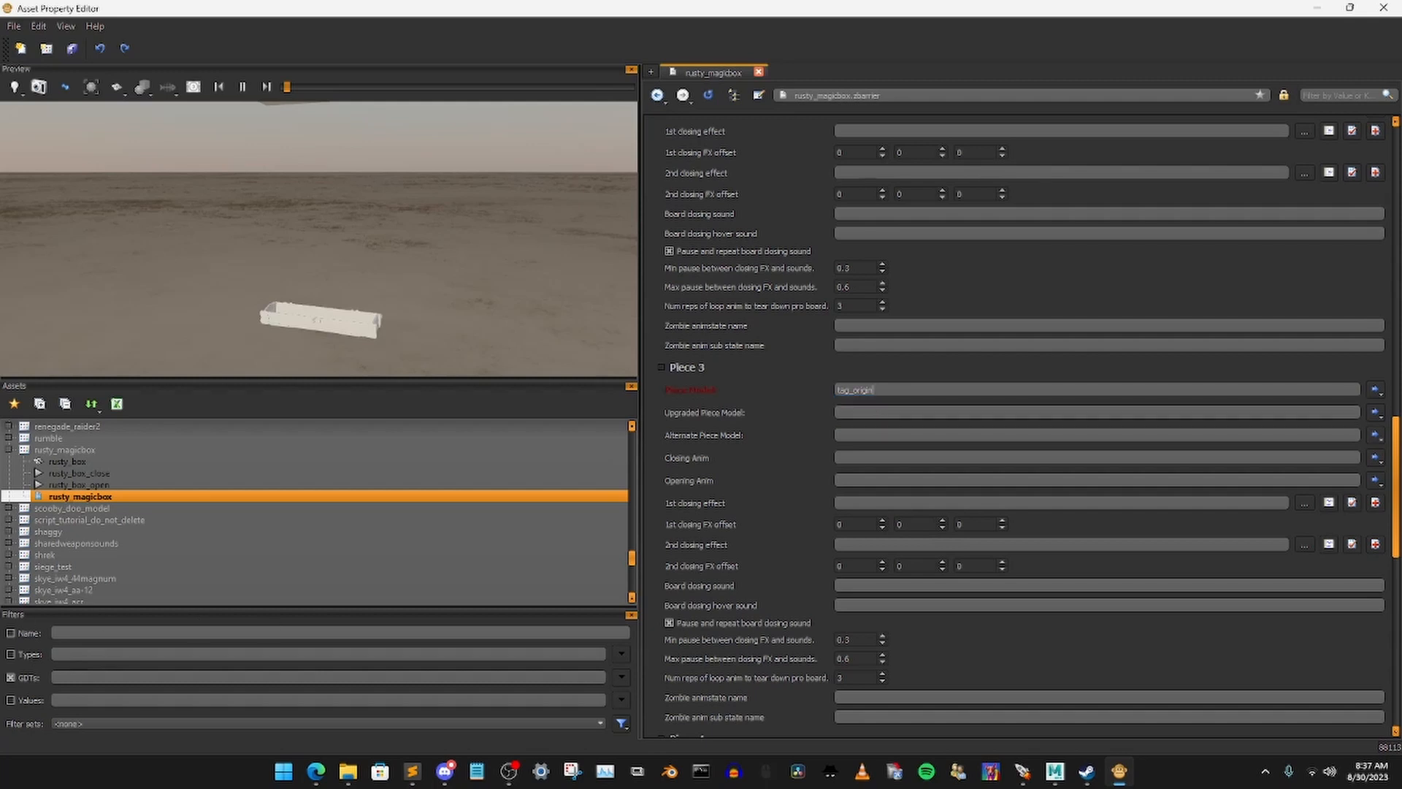
Set Piece 3's closing animation to o_zombie_magic_box_teddy_rise and its opening animation to o_zombie_magic_box_weapon_rise
{"action": "key", "text": "alt+Tab"}
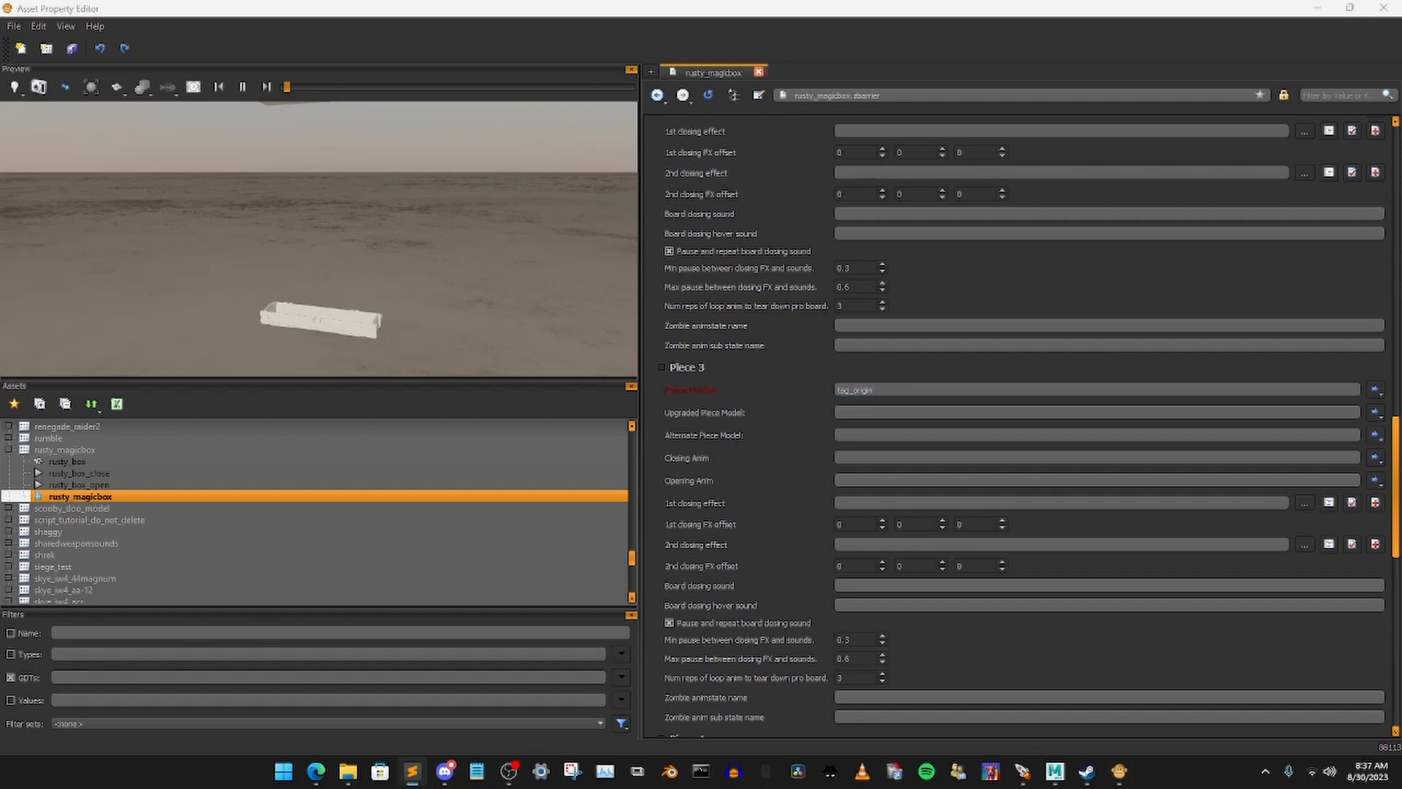
{"action": "left_click", "coordinate": [861, 457]}
{"action": "type", "text": "o_zombie_magic_box_teddy_rise"}
{"action": "left_click", "coordinate": [870, 471]}
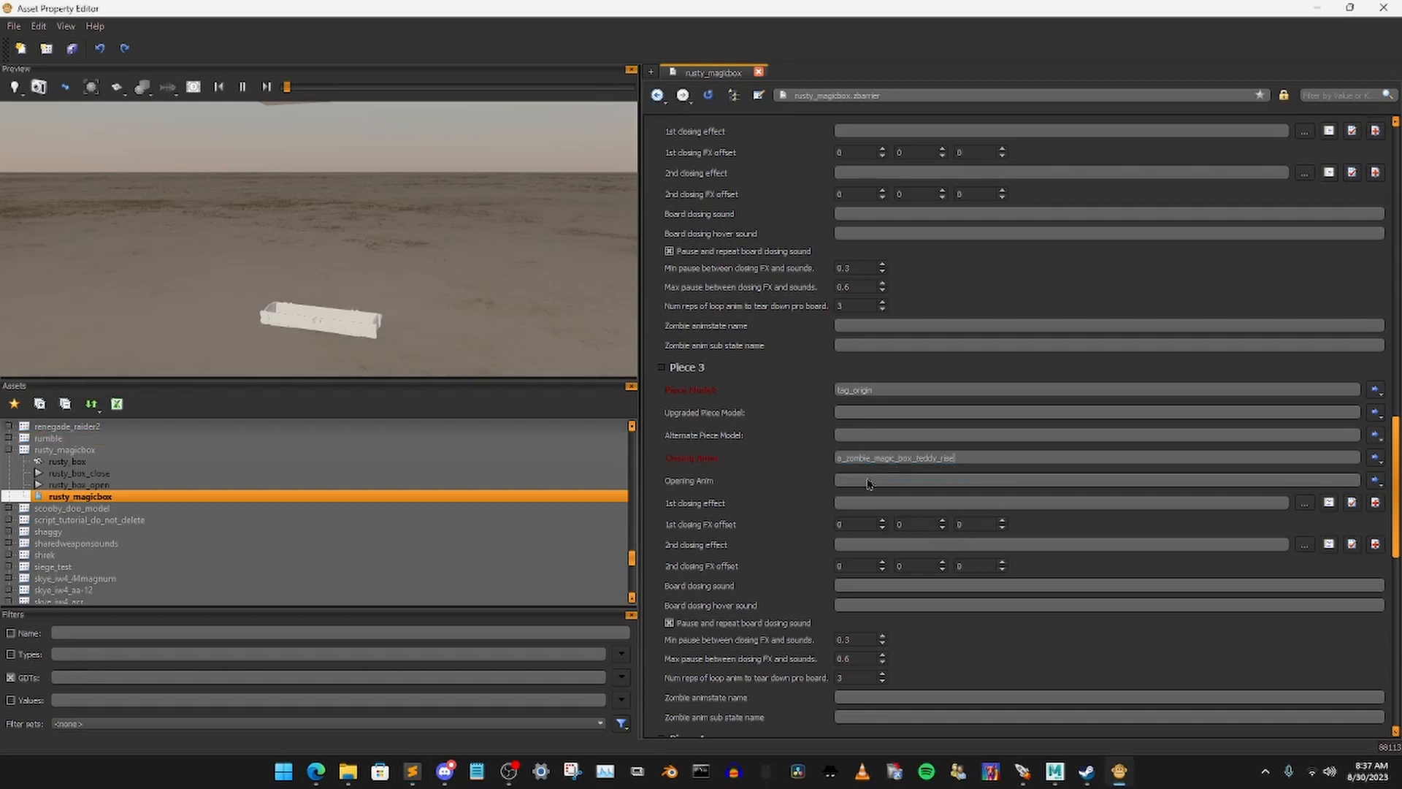
{"action": "key", "text": "alt+Tab"}
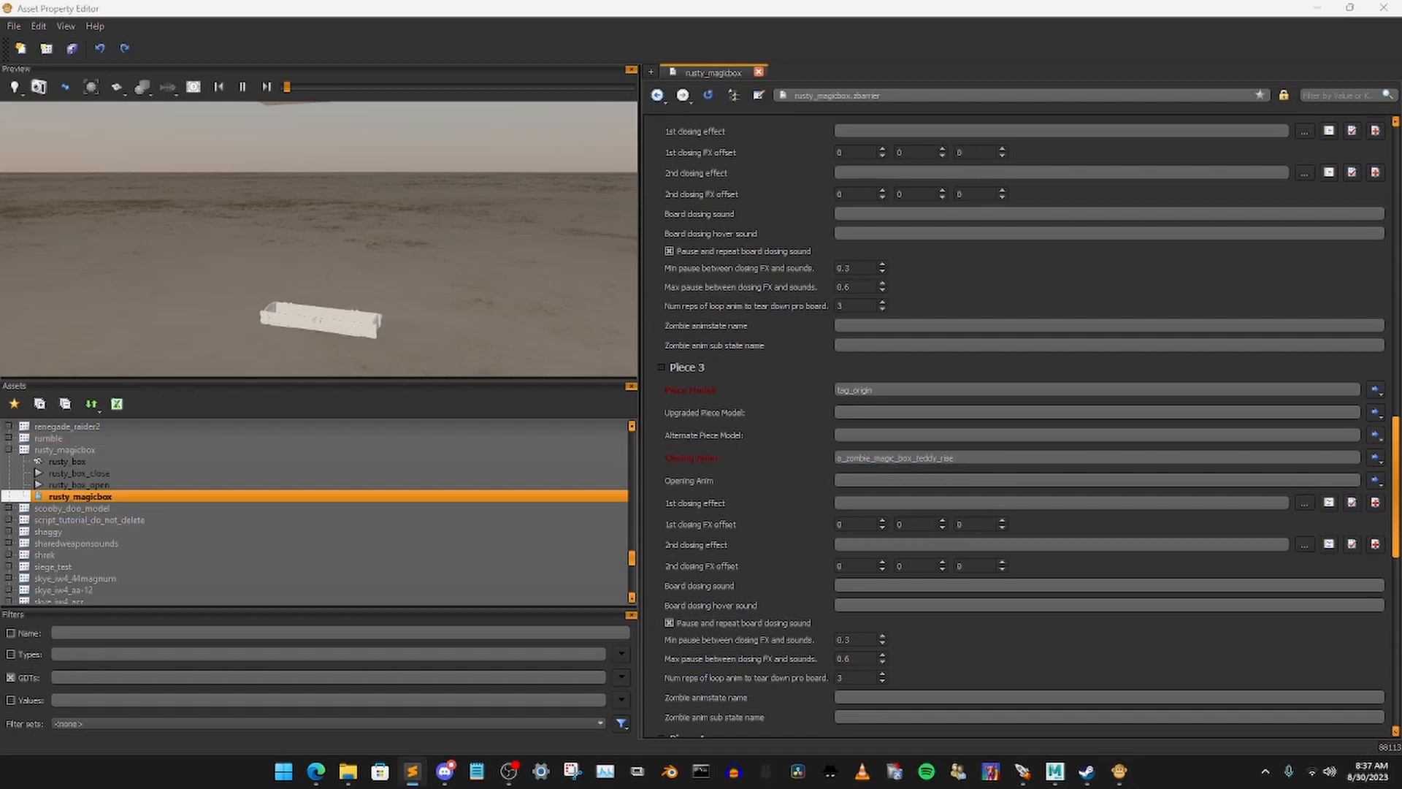
{"action": "left_click", "coordinate": [906, 479]}
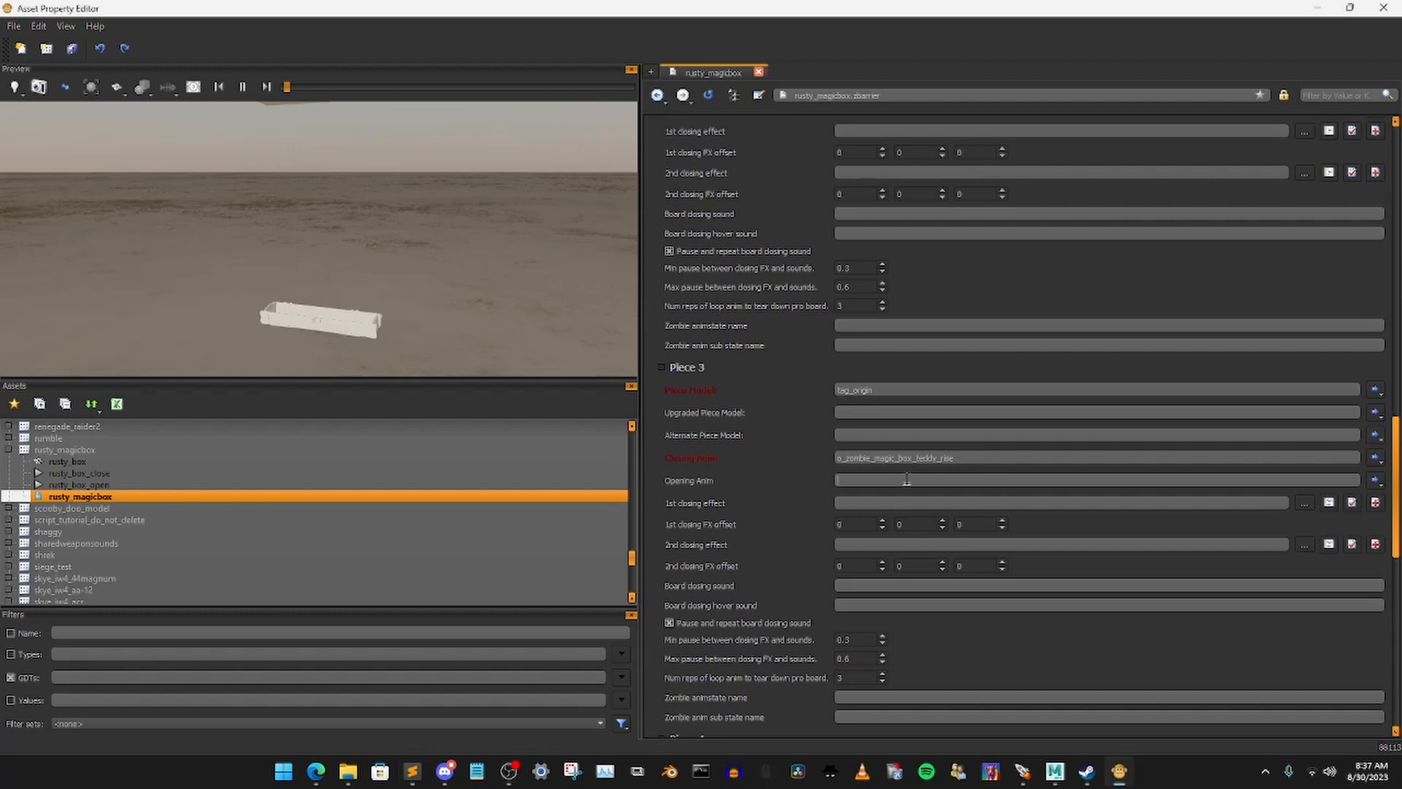
{"action": "type", "text": "o_zombie_magic_box_weapon_rise"}
{"action": "left_click", "coordinate": [905, 494]}
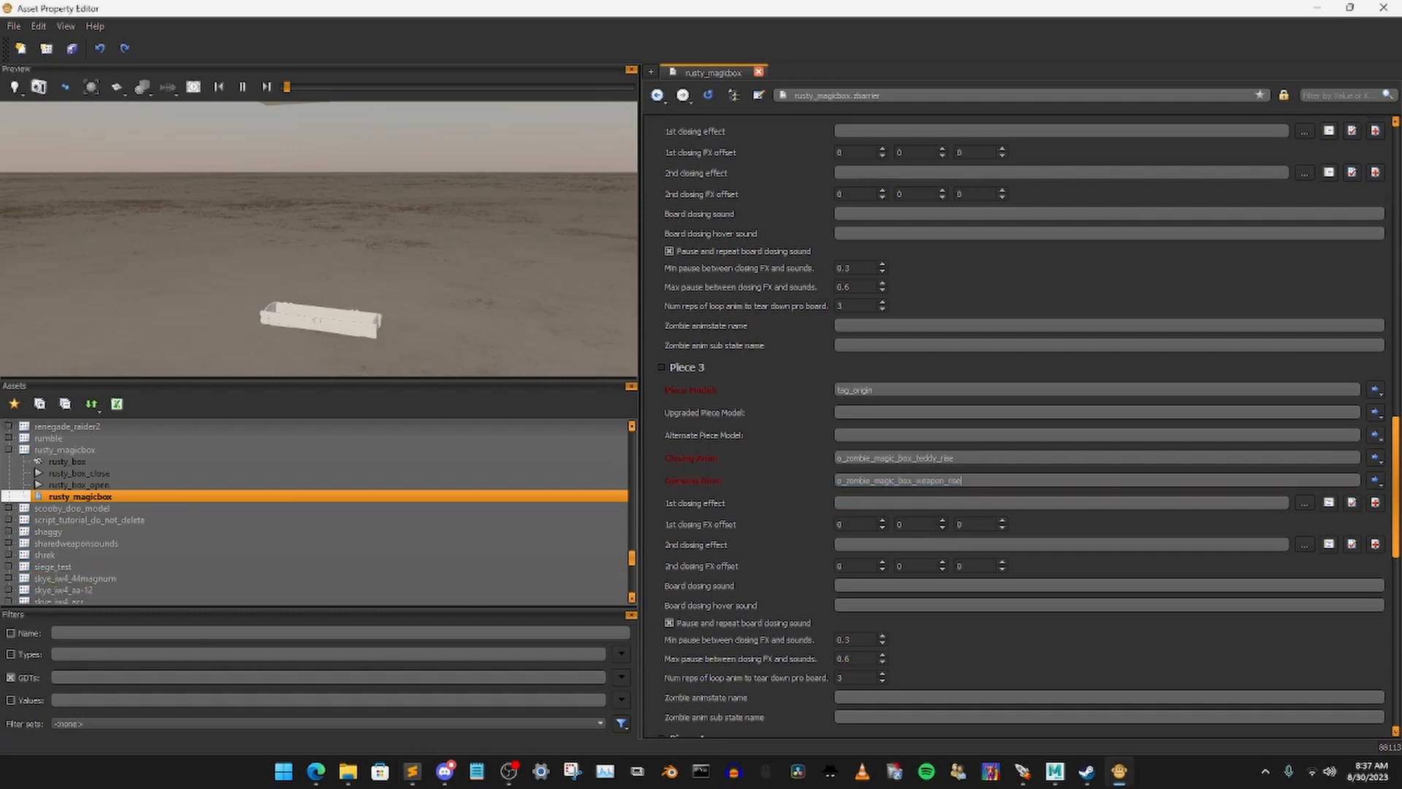
Set the piece model of Piece 4 to tag_origin
{"action": "key", "text": "alt+Tab"}
{"action": "scroll", "coordinate": [811, 509], "scroll_direction": "down", "scroll_amount": 4}
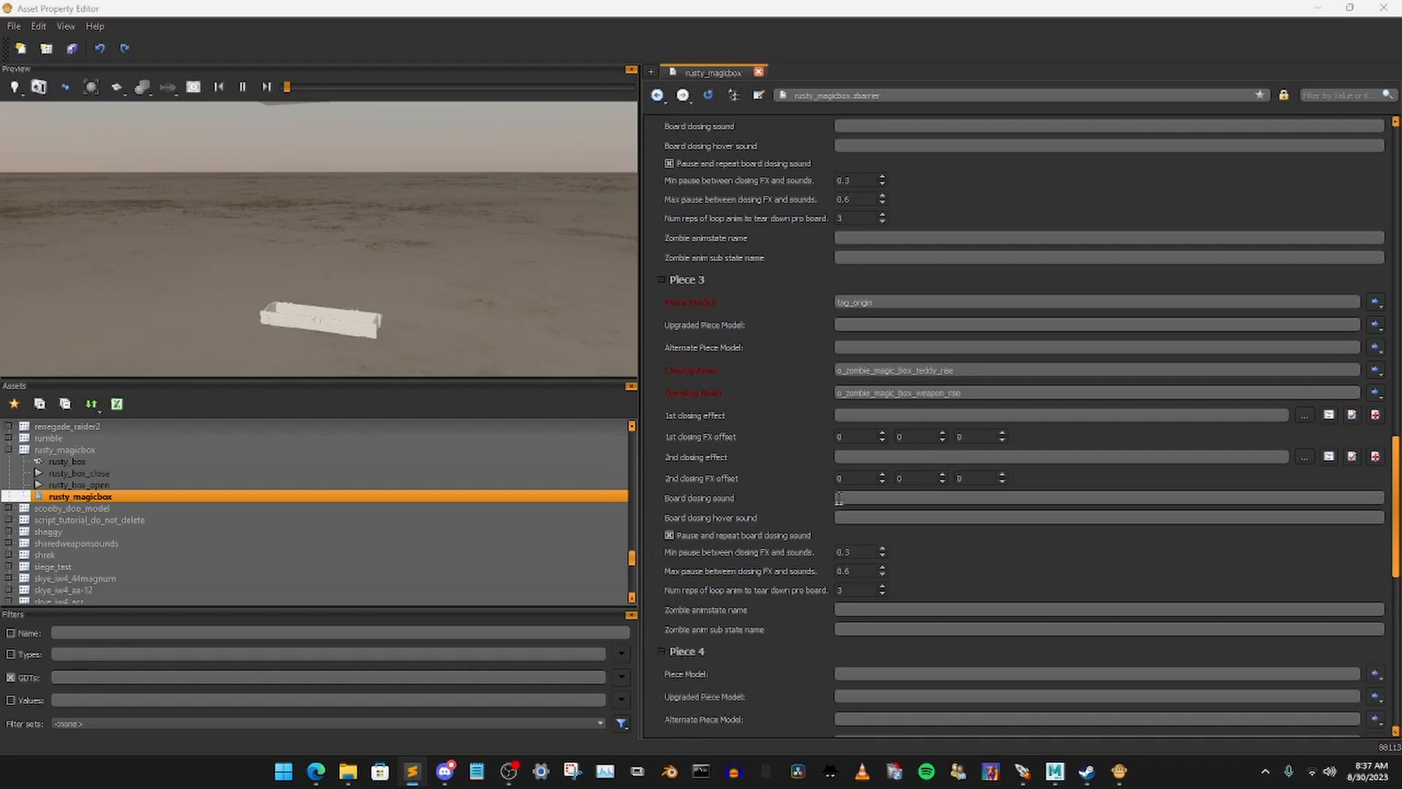
{"action": "left_click", "coordinate": [897, 455]}
{"action": "type", "text": "tag_origin"}
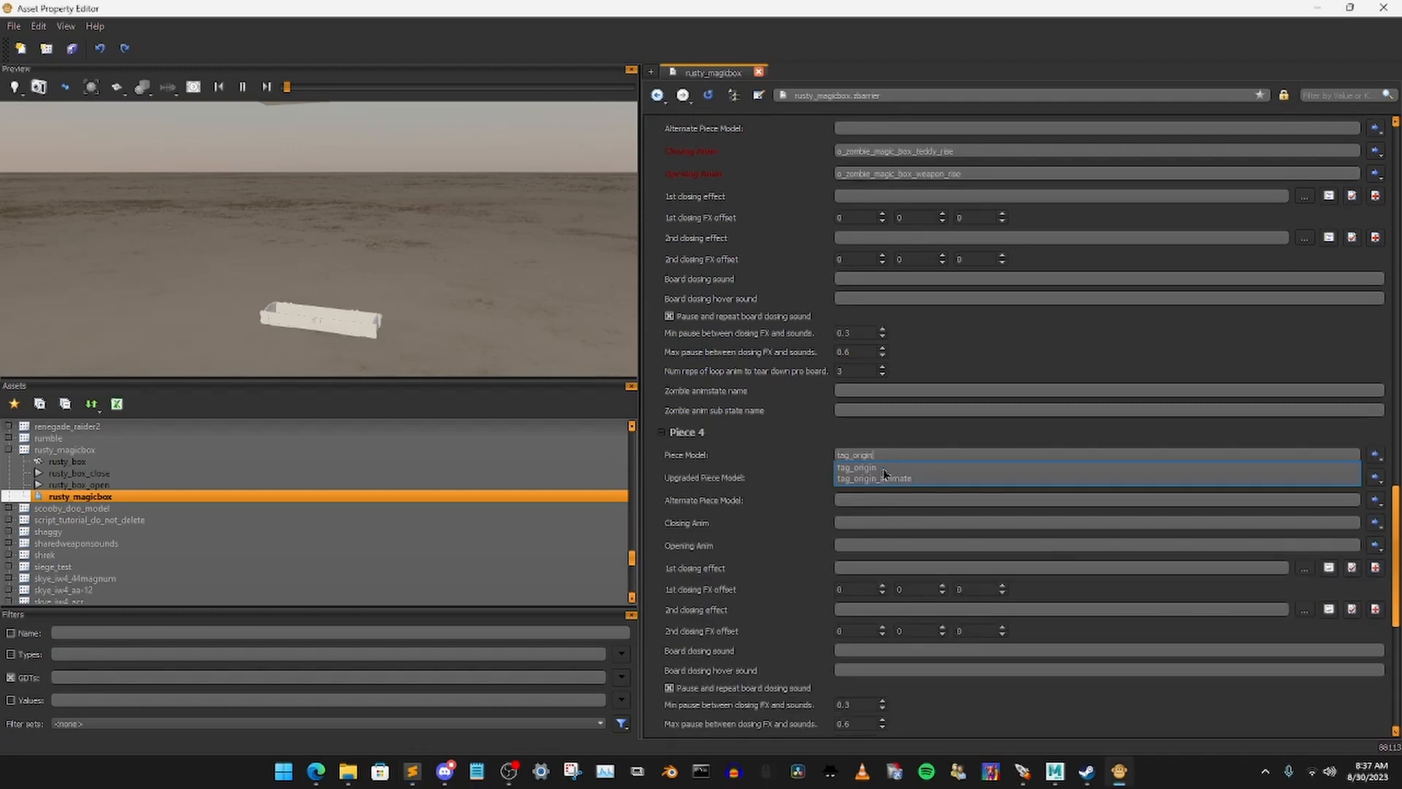
{"action": "key", "text": "Return"}
Set Piece 4's closing animation to o_zombie_magic_box_teddy_rise and its opening animation to o_zombie_magic_box_weapon_dual_rise
{"action": "key", "text": "alt+Tab"}
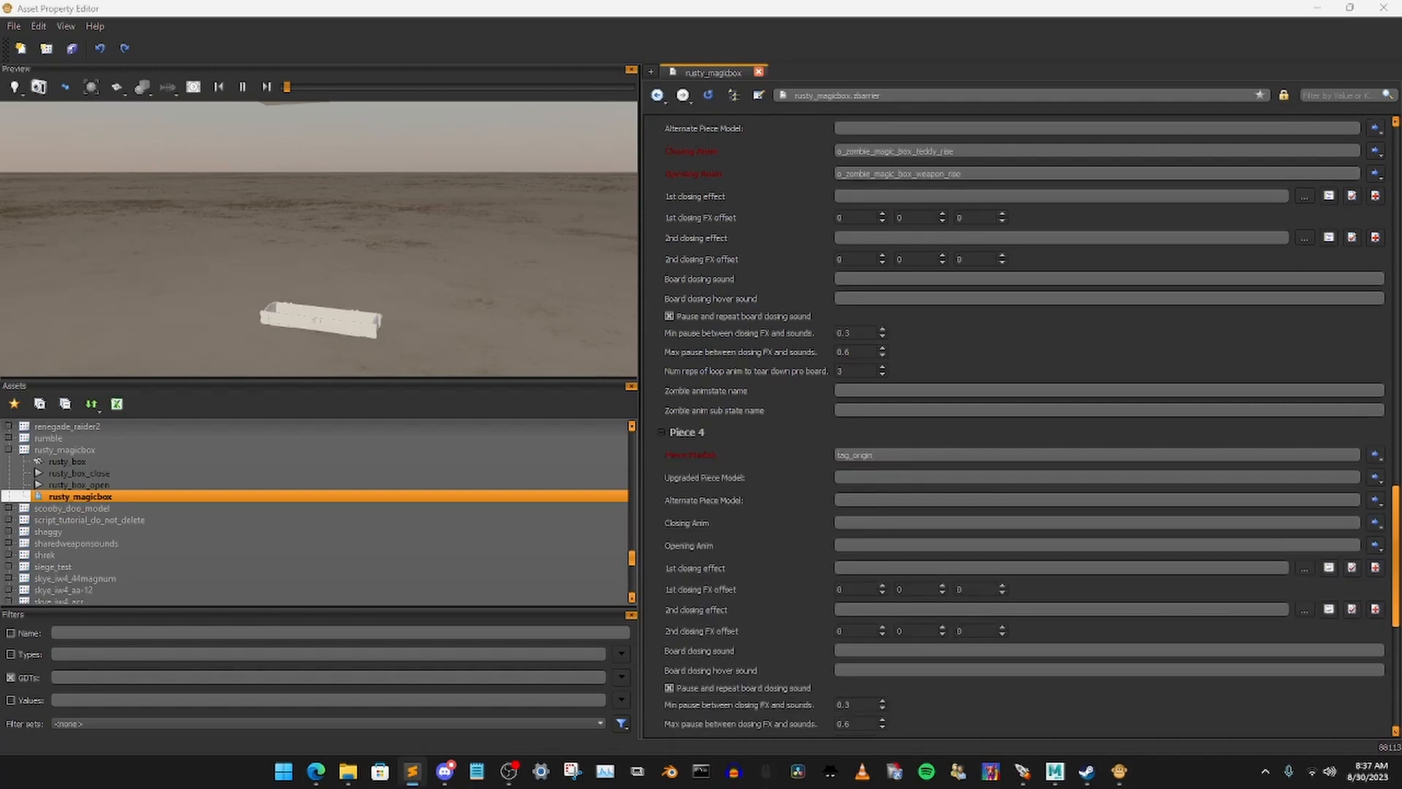
{"action": "left_click", "coordinate": [862, 522]}
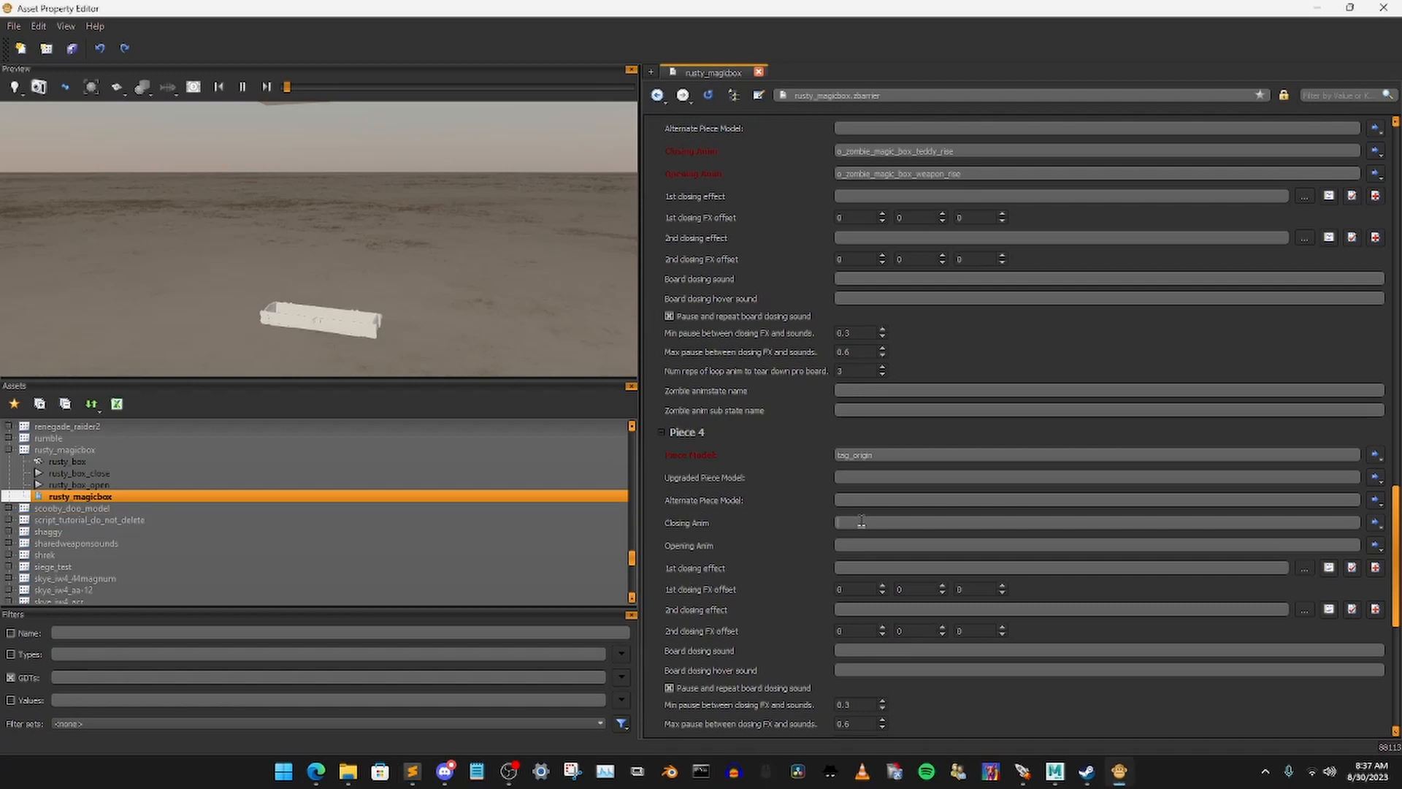
{"action": "type", "text": "o_zombie_magic_box_teddy_rise"}
{"action": "left_click", "coordinate": [880, 536]}
{"action": "key", "text": "alt+Tab"}
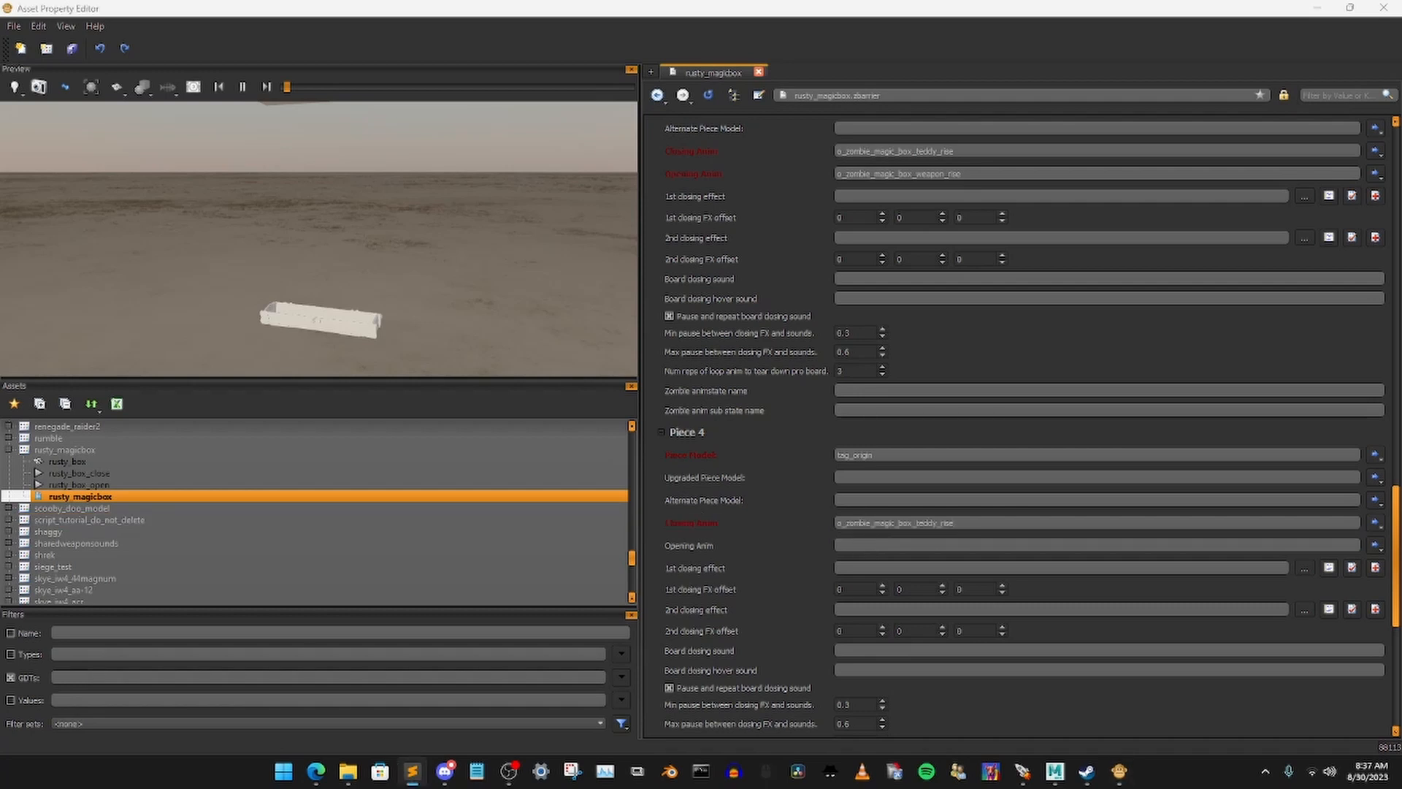
{"action": "key", "text": "alt+Tab"}
{"action": "left_click", "coordinate": [883, 546]}
{"action": "type", "text": "o_zombie_magic_box_weapon_dual_rise"}
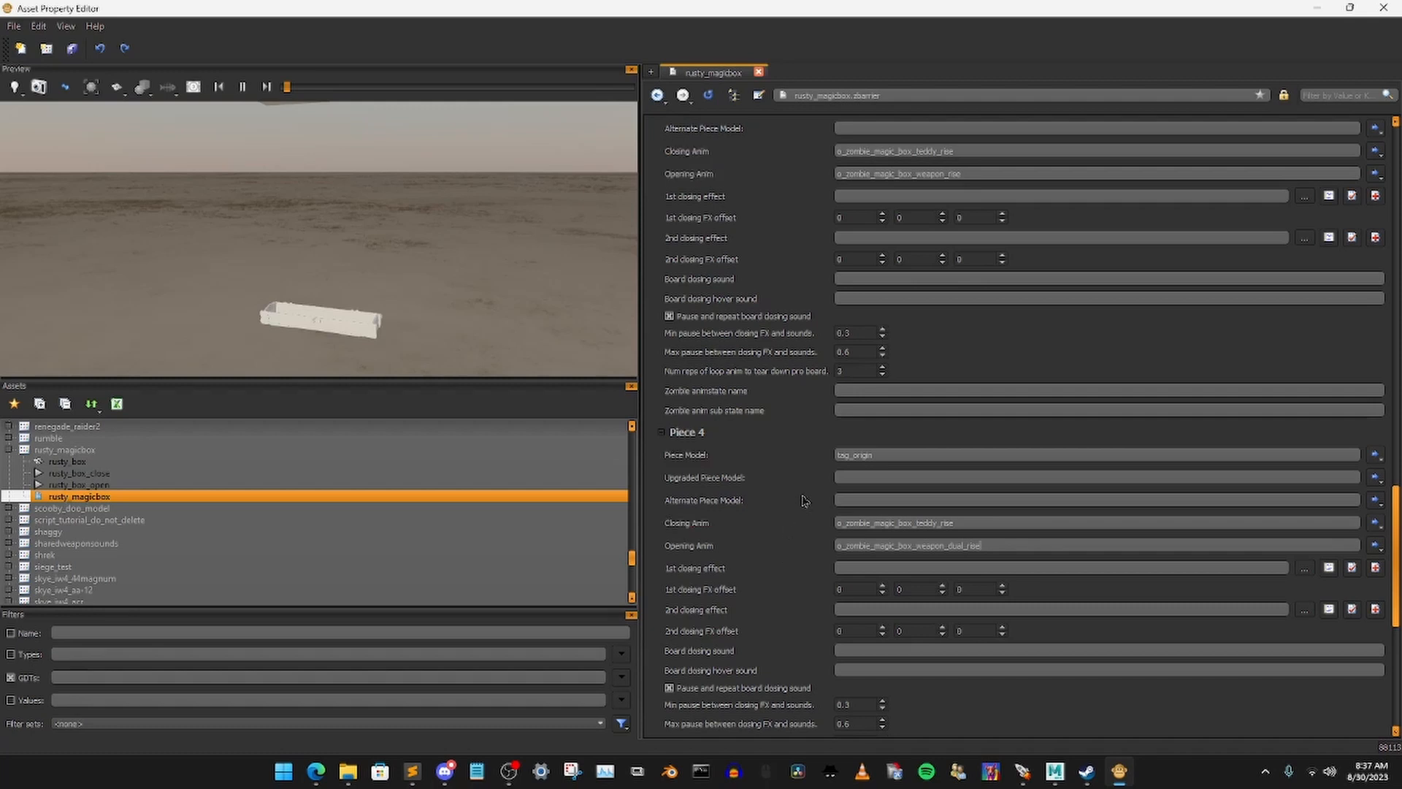
Review the piece models and the closing and opening animations assigned to Piece 0 through Piece 4
{"action": "scroll", "coordinate": [803, 500], "scroll_direction": "up", "scroll_amount": 2}
{"action": "scroll", "coordinate": [803, 500], "scroll_direction": "up", "scroll_amount": 20}
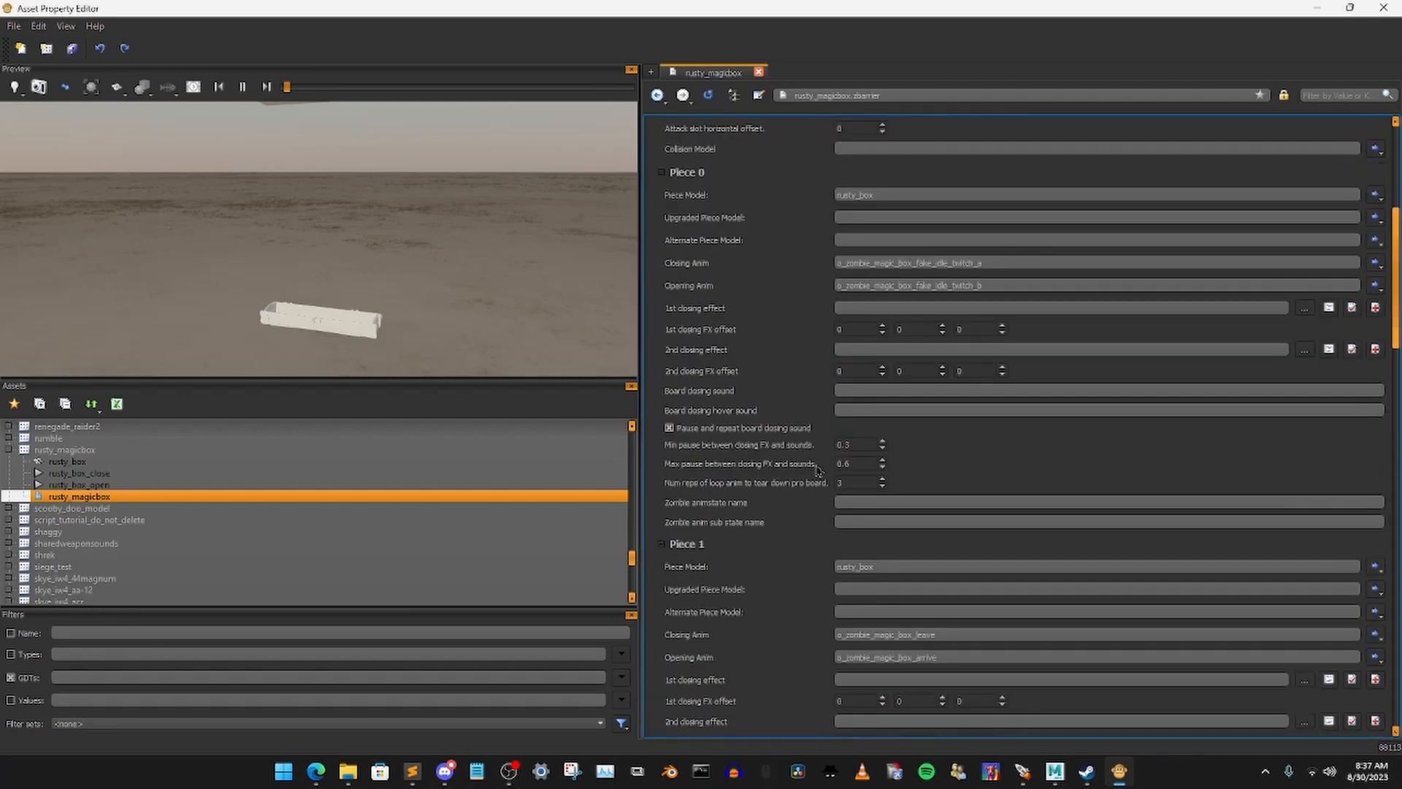
{"action": "scroll", "coordinate": [789, 343], "scroll_direction": "up", "scroll_amount": 4}
{"action": "scroll", "coordinate": [792, 351], "scroll_direction": "down", "scroll_amount": 8}
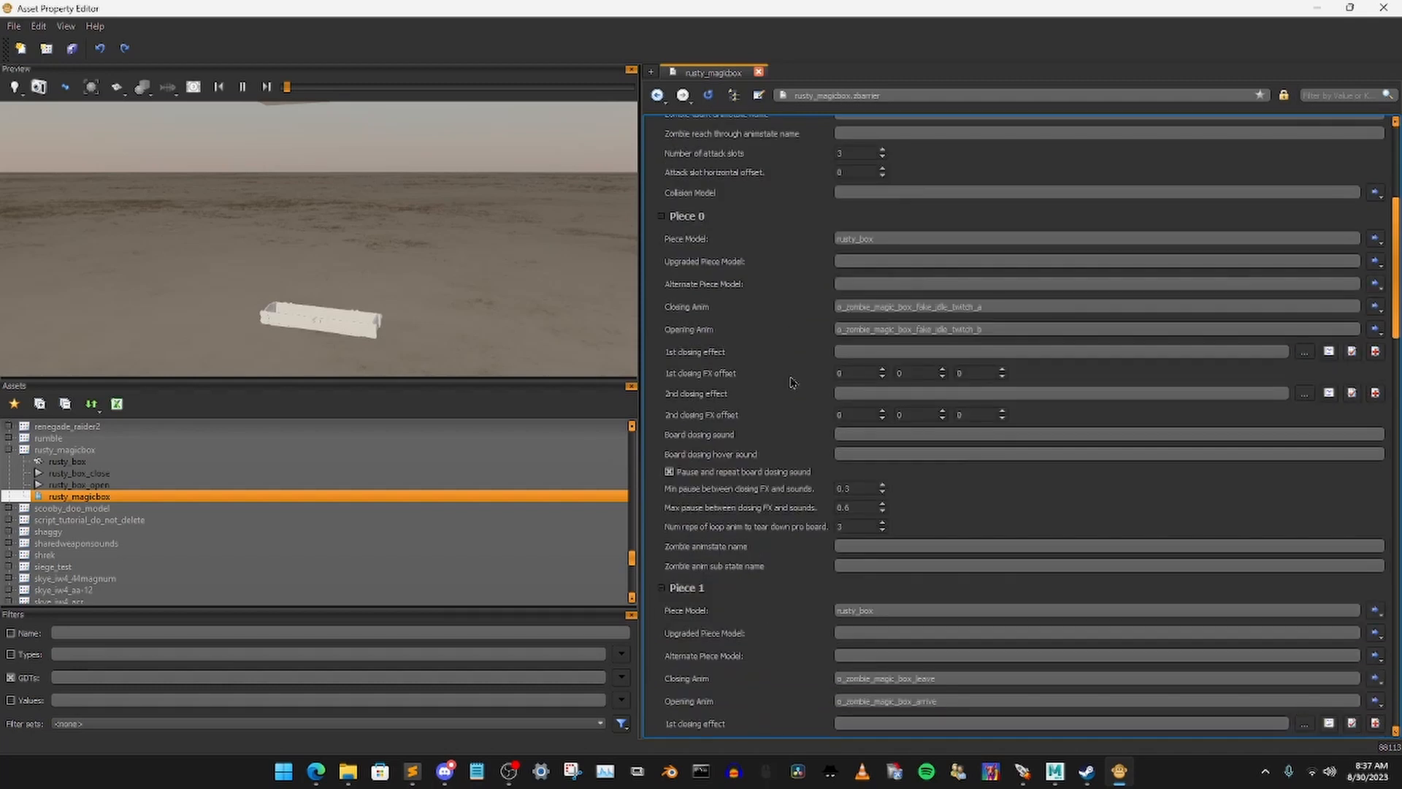
{"action": "scroll", "coordinate": [912, 281], "scroll_direction": "down", "scroll_amount": 14}
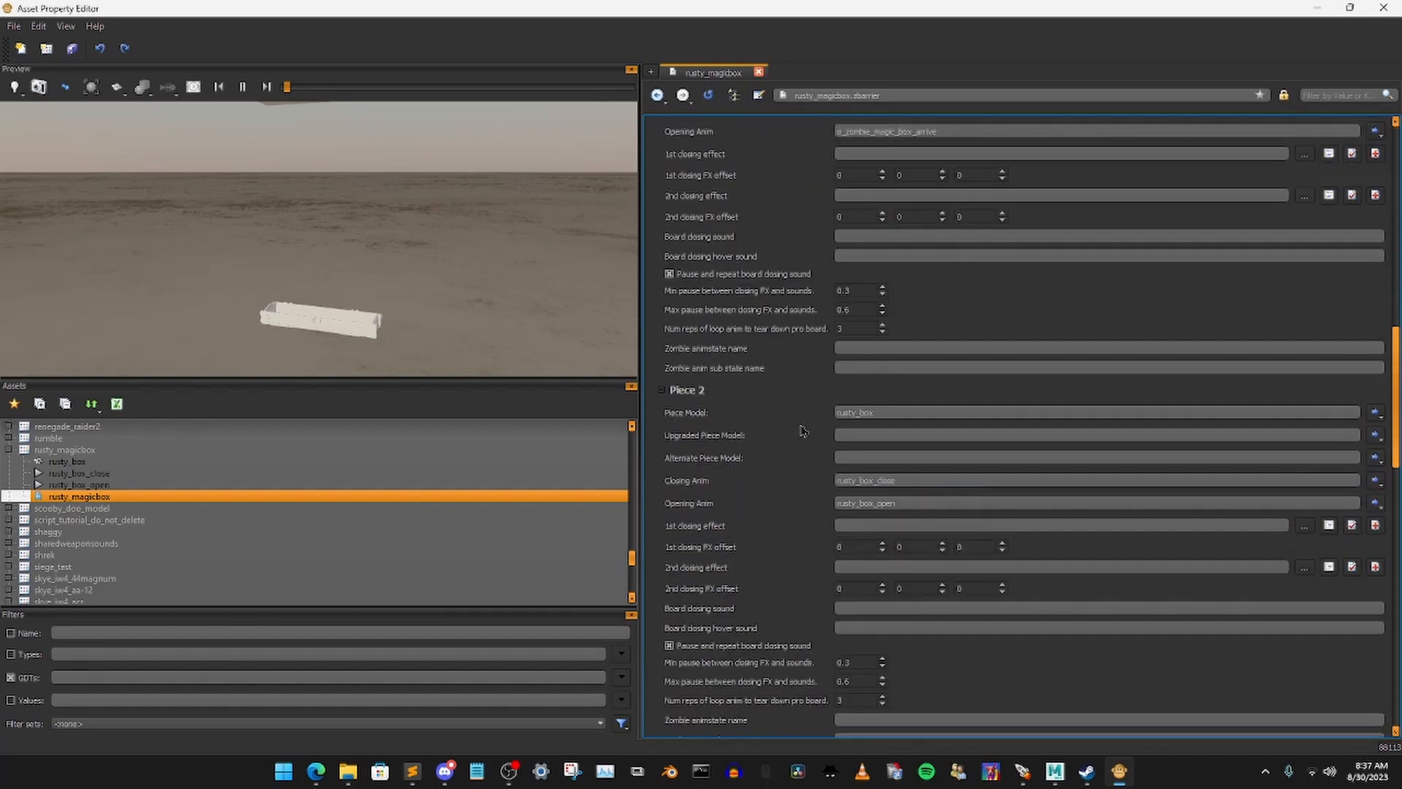
{"action": "scroll", "coordinate": [804, 445], "scroll_direction": "down", "scroll_amount": 8}
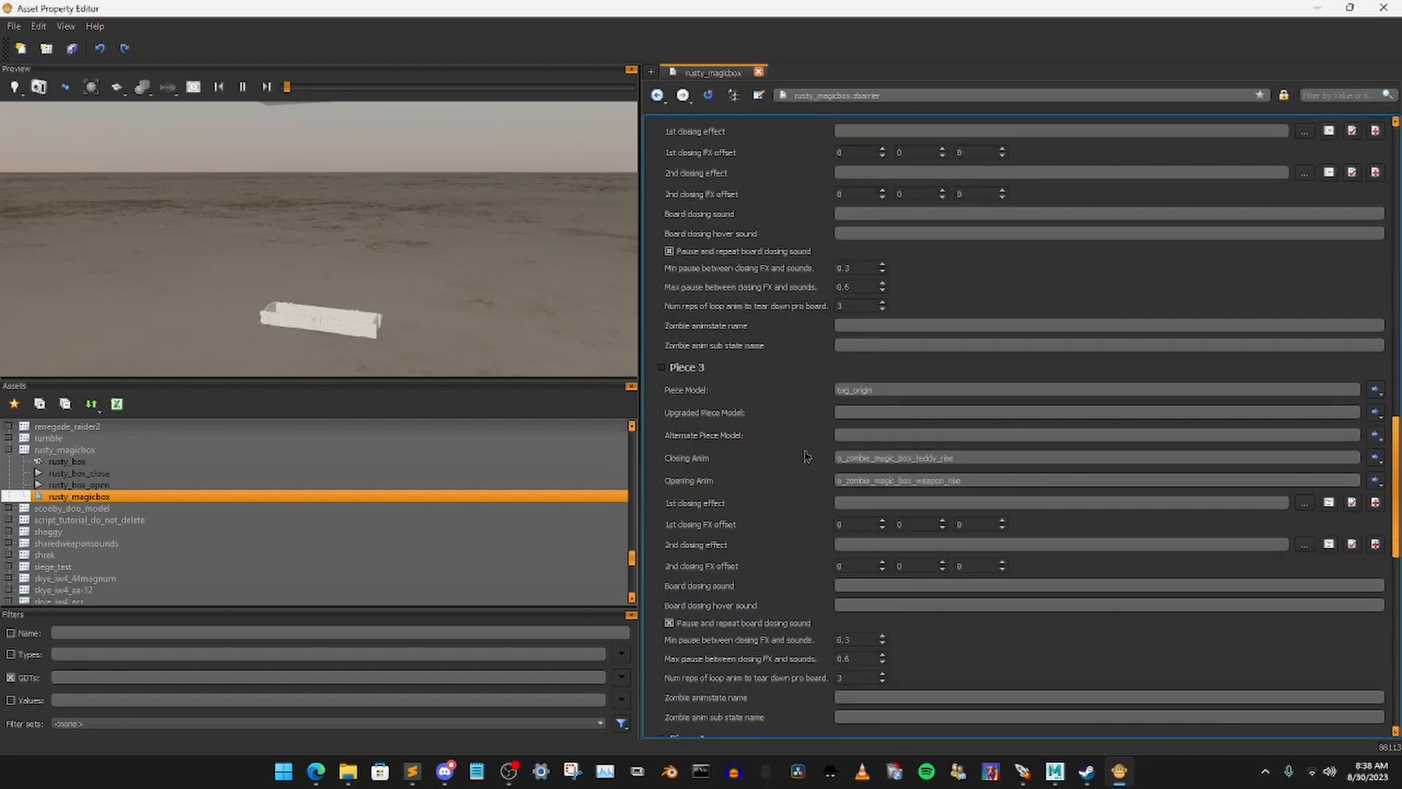
{"action": "scroll", "coordinate": [805, 456], "scroll_direction": "down", "scroll_amount": 9}
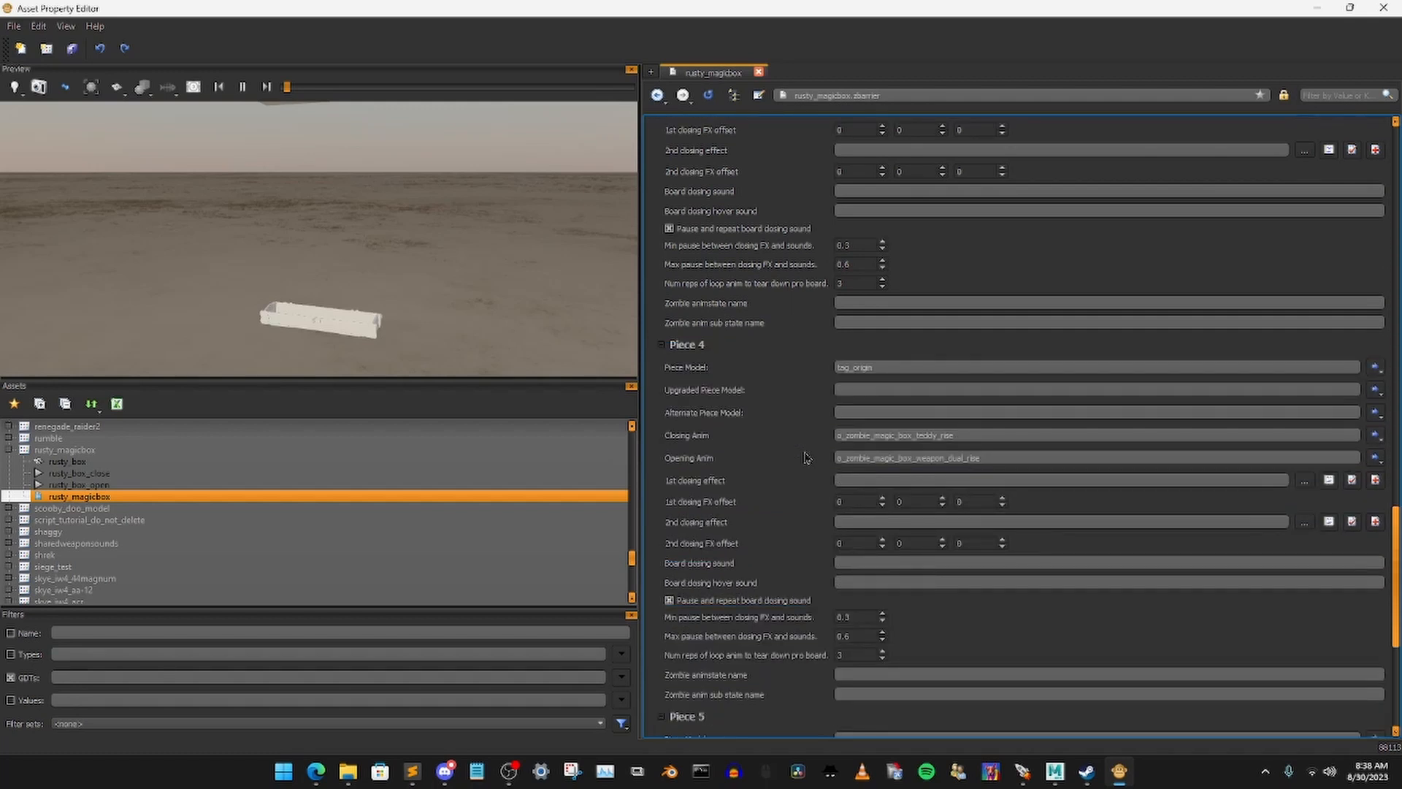
{"action": "scroll", "coordinate": [805, 457], "scroll_direction": "down", "scroll_amount": 8}
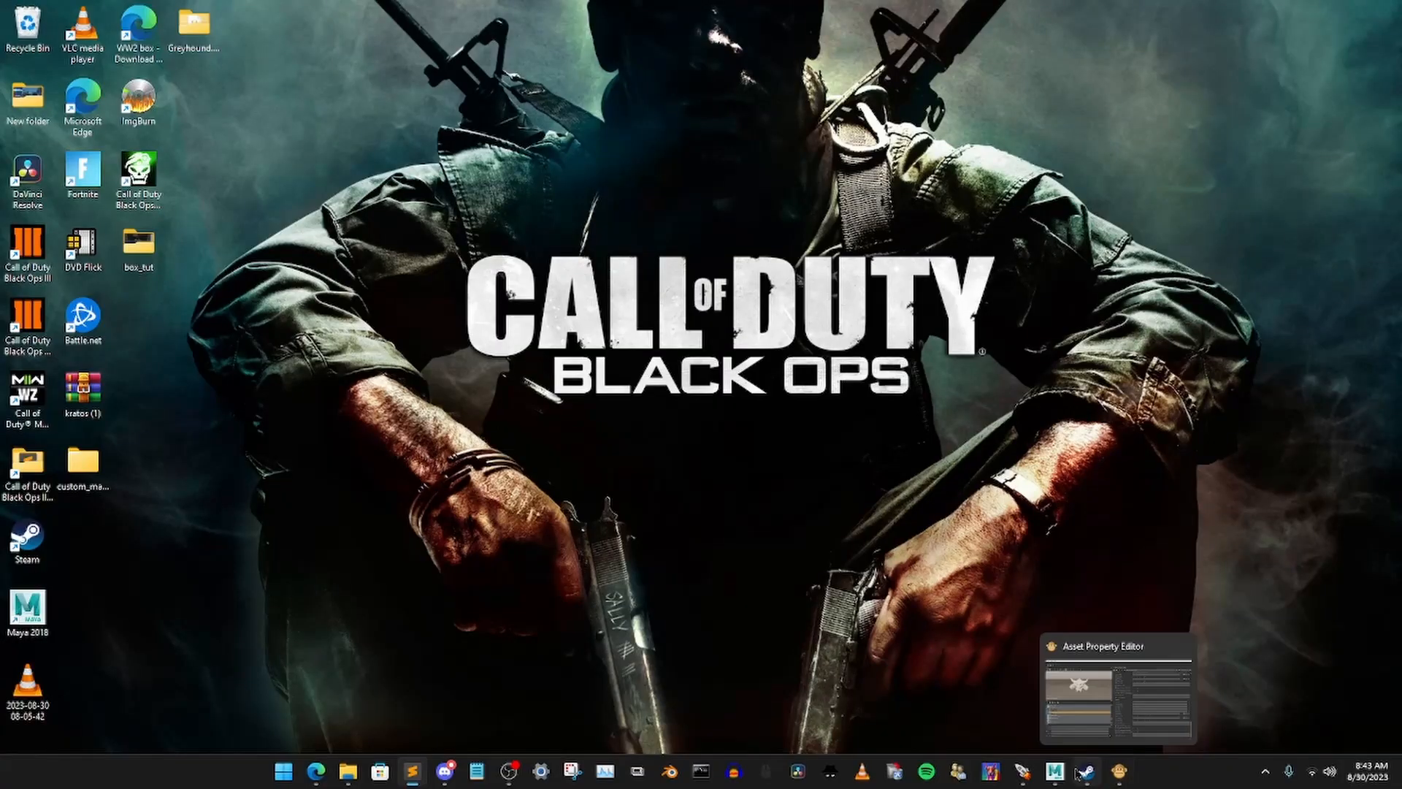
Switch to the zm_retch_der_toten_remake map in the Radiant level editor and examine the existing magic box
{"action": "left_click", "coordinate": [1022, 771]}
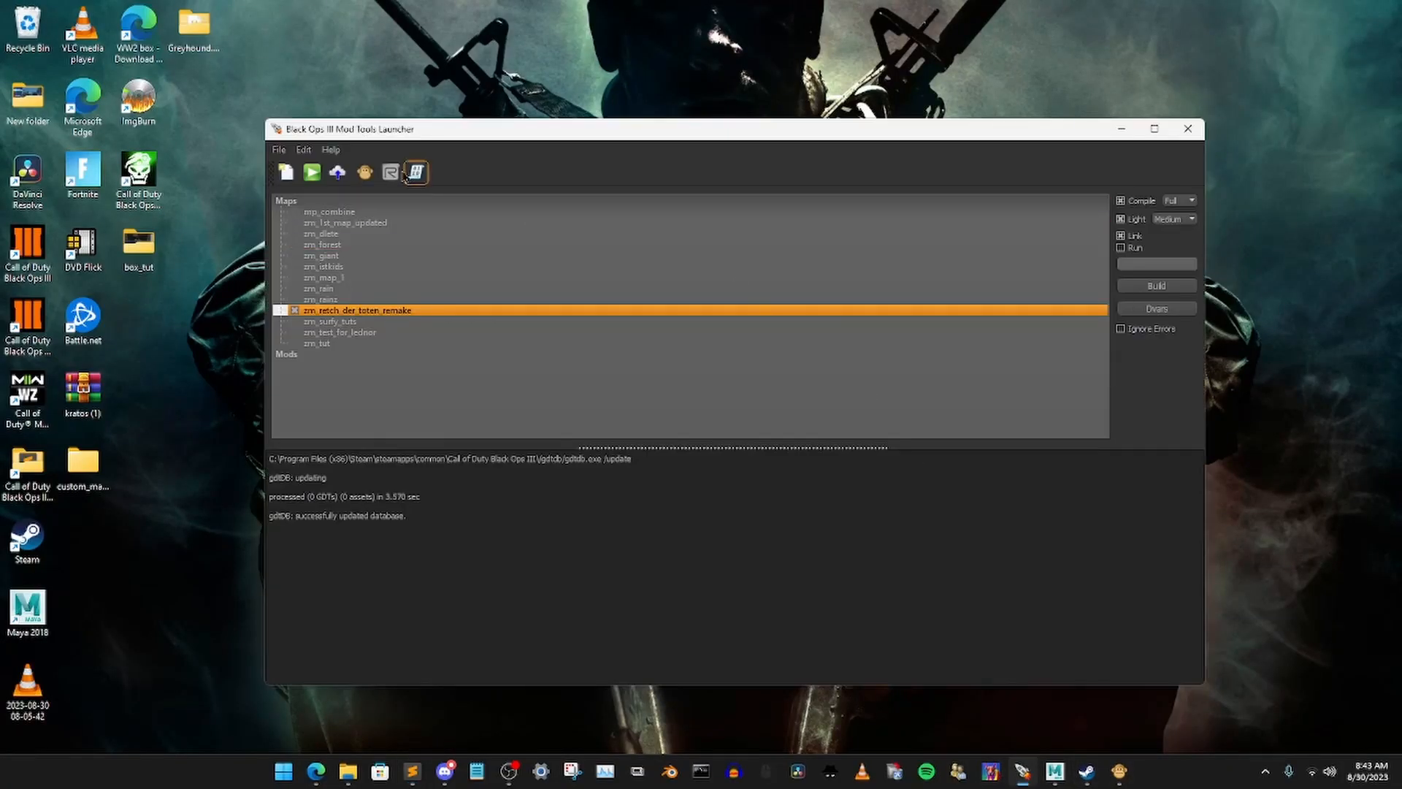
{"action": "left_click", "coordinate": [1123, 131]}
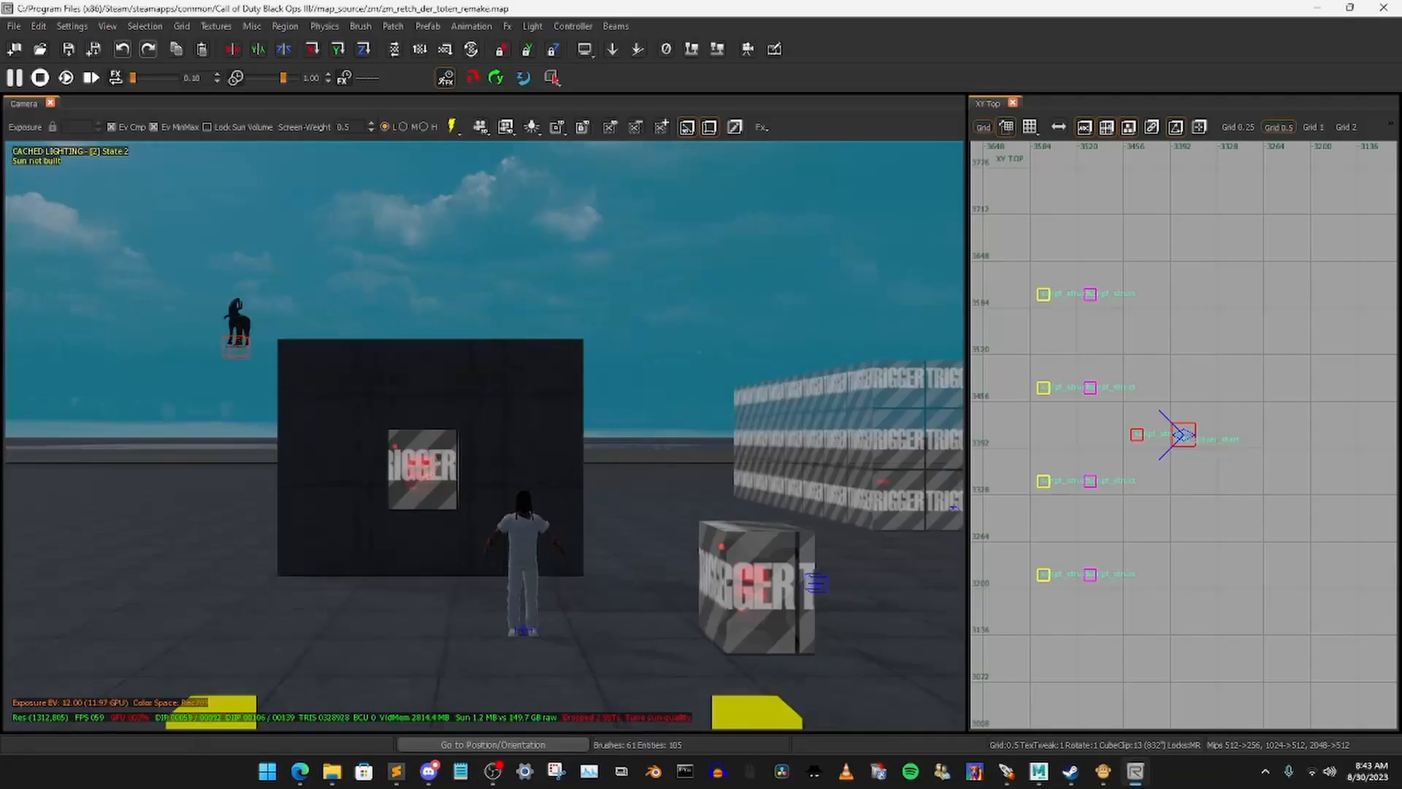
{"action": "right_click_drag", "start_coordinate": [484, 436], "coordinate": [858, 384]}
{"action": "right_click_drag", "start_coordinate": [621, 442], "coordinate": [534, 389]}
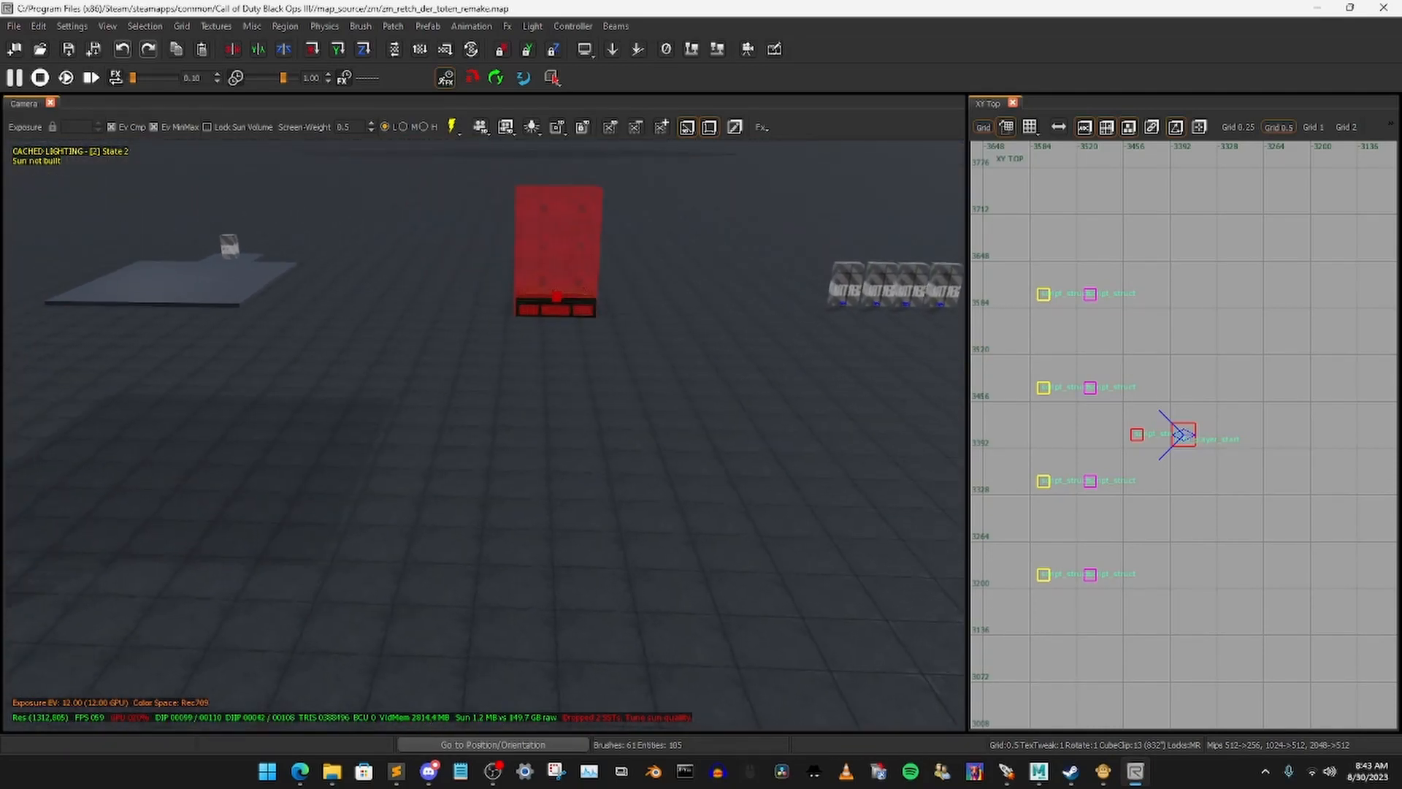
{"action": "scroll", "coordinate": [533, 389], "scroll_direction": "up", "scroll_amount": 5}
{"action": "scroll", "coordinate": [506, 401], "scroll_direction": "down", "scroll_amount": 8}
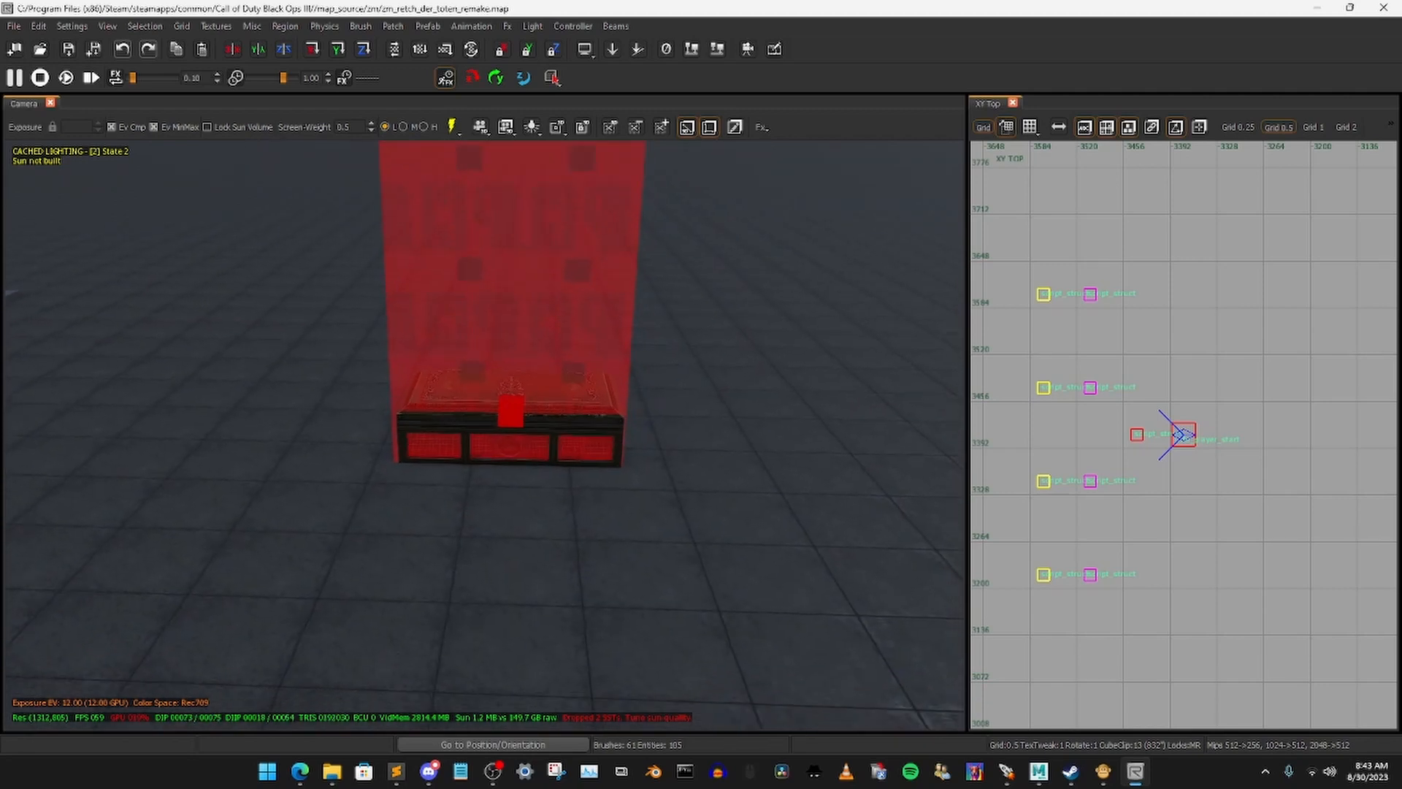
{"action": "mouse_move", "coordinate": [564, 467]}
{"action": "right_mouse_down"}
{"action": "mouse_move", "coordinate": [425, 465]}
{"action": "mouse_move", "coordinate": [563, 442]}
{"action": "right_mouse_up"}
{"action": "scroll", "coordinate": [425, 464], "scroll_direction": "down", "scroll_amount": 3}
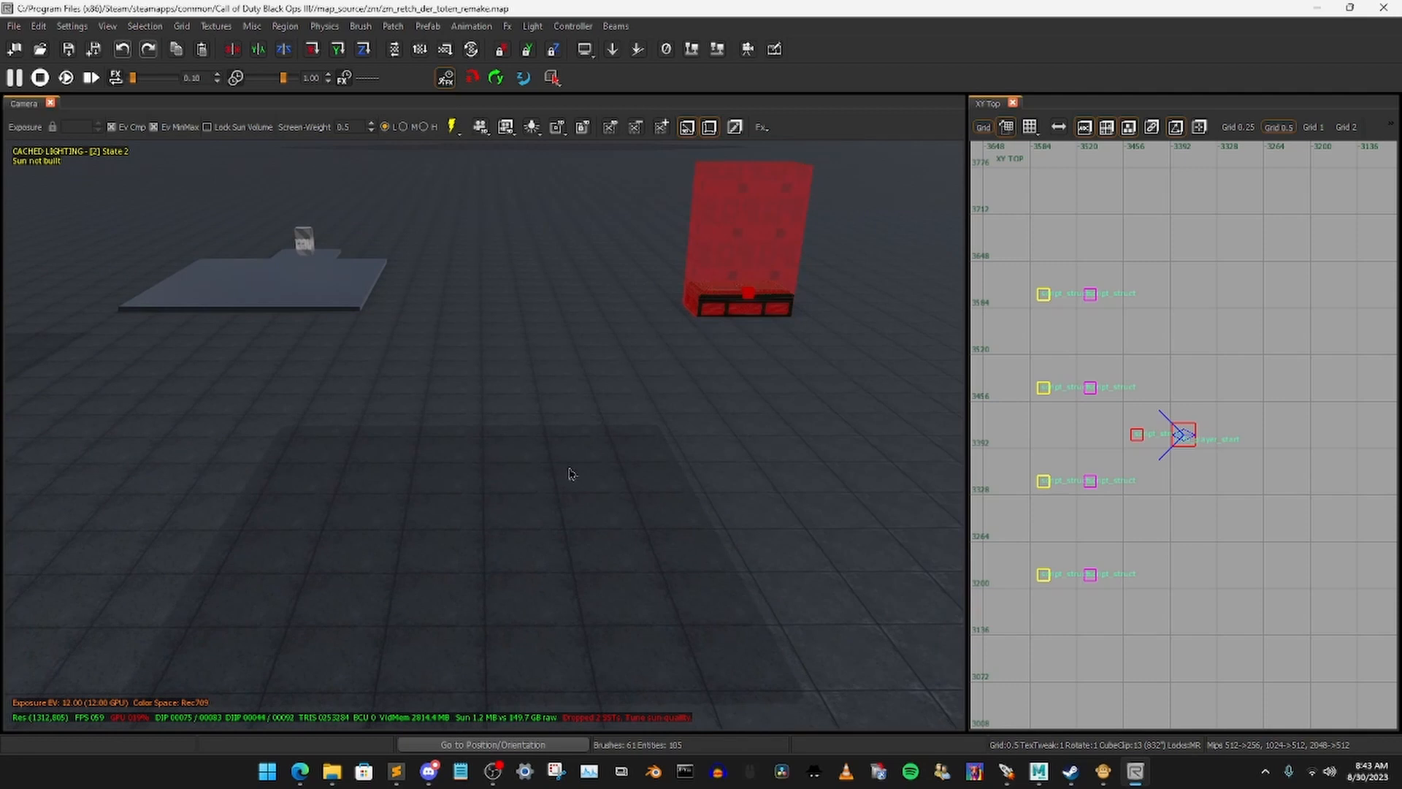
Place the Rusty_magicbox zbarrier entity on the empty floor area near the existing magic box
{"action": "key", "text": "b"}
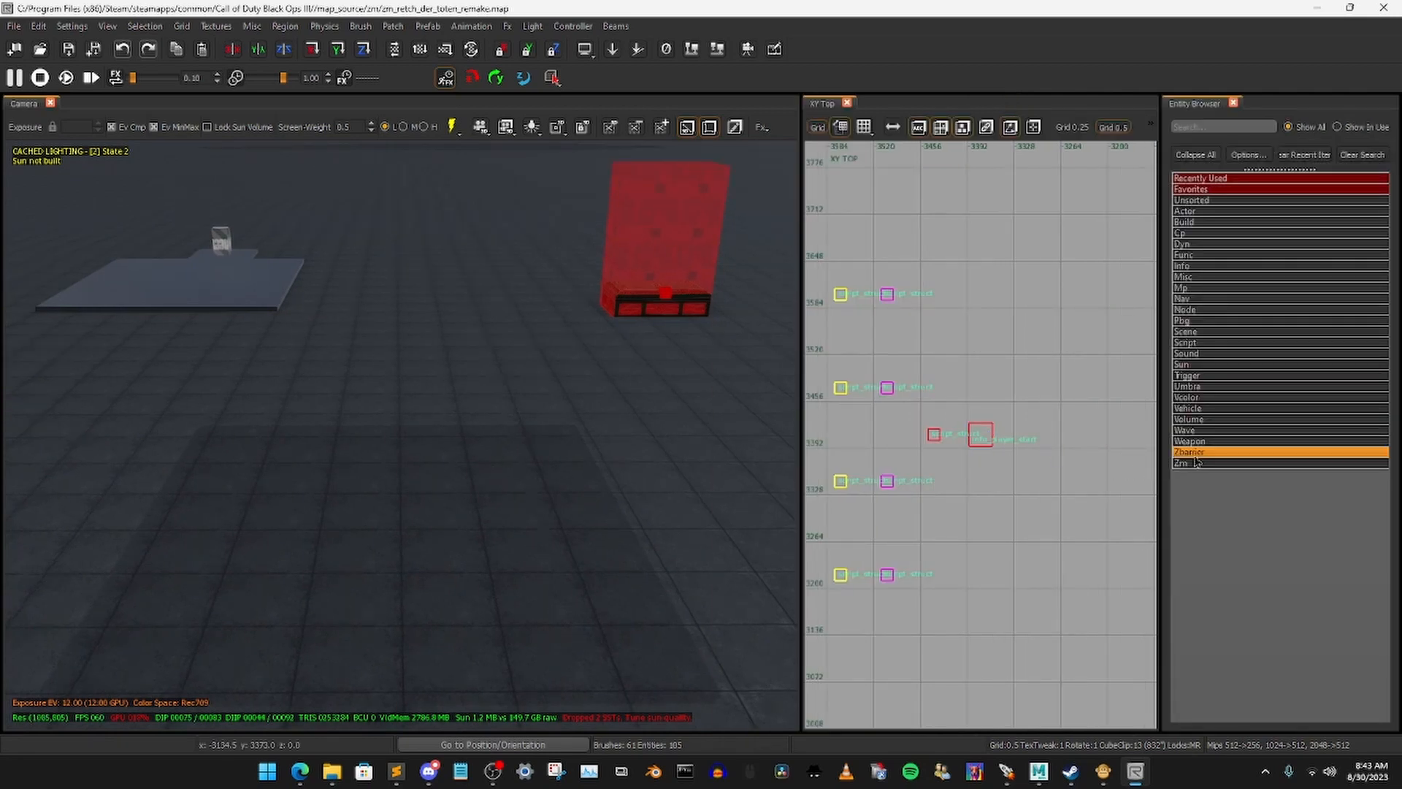
{"action": "left_click", "coordinate": [1218, 456]}
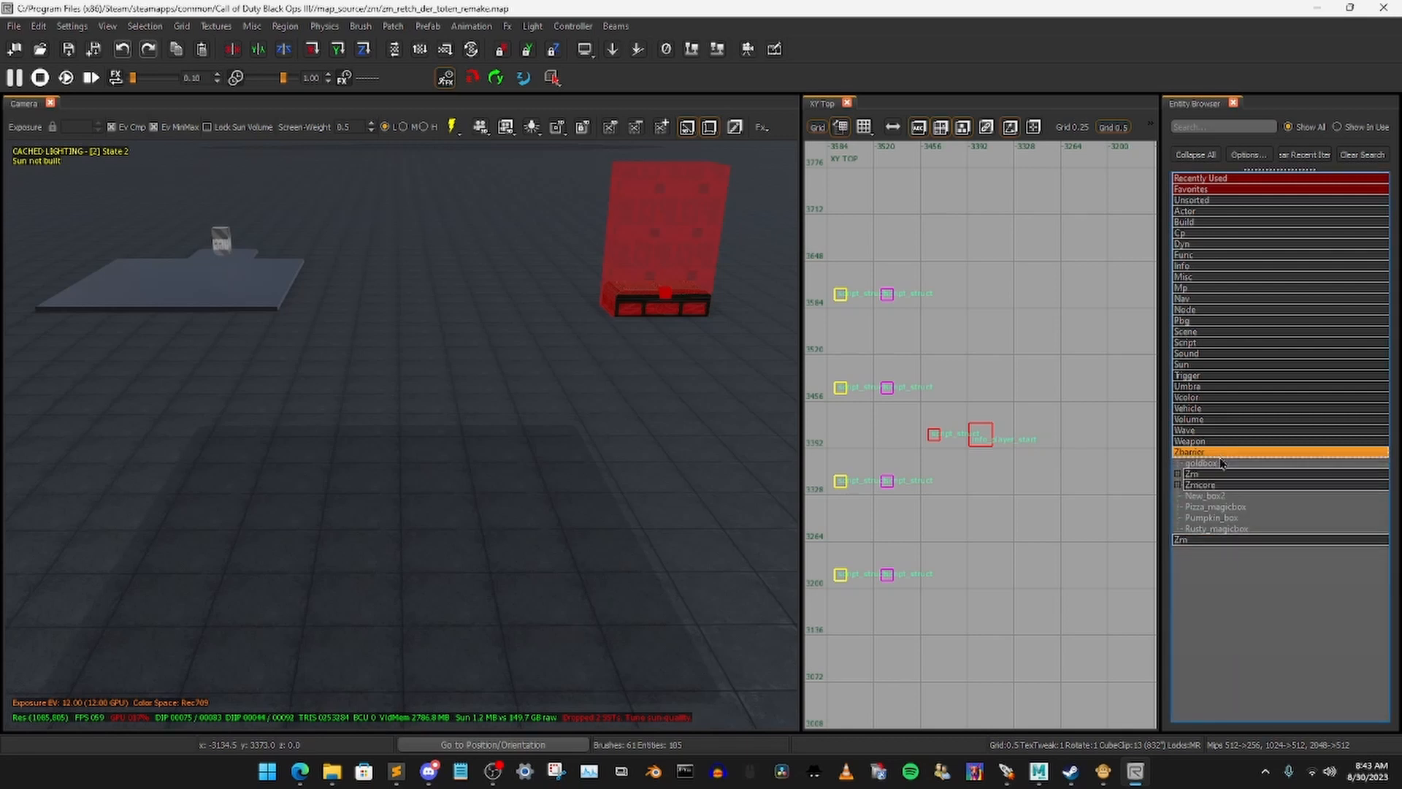
{"action": "left_click", "coordinate": [1223, 528]}
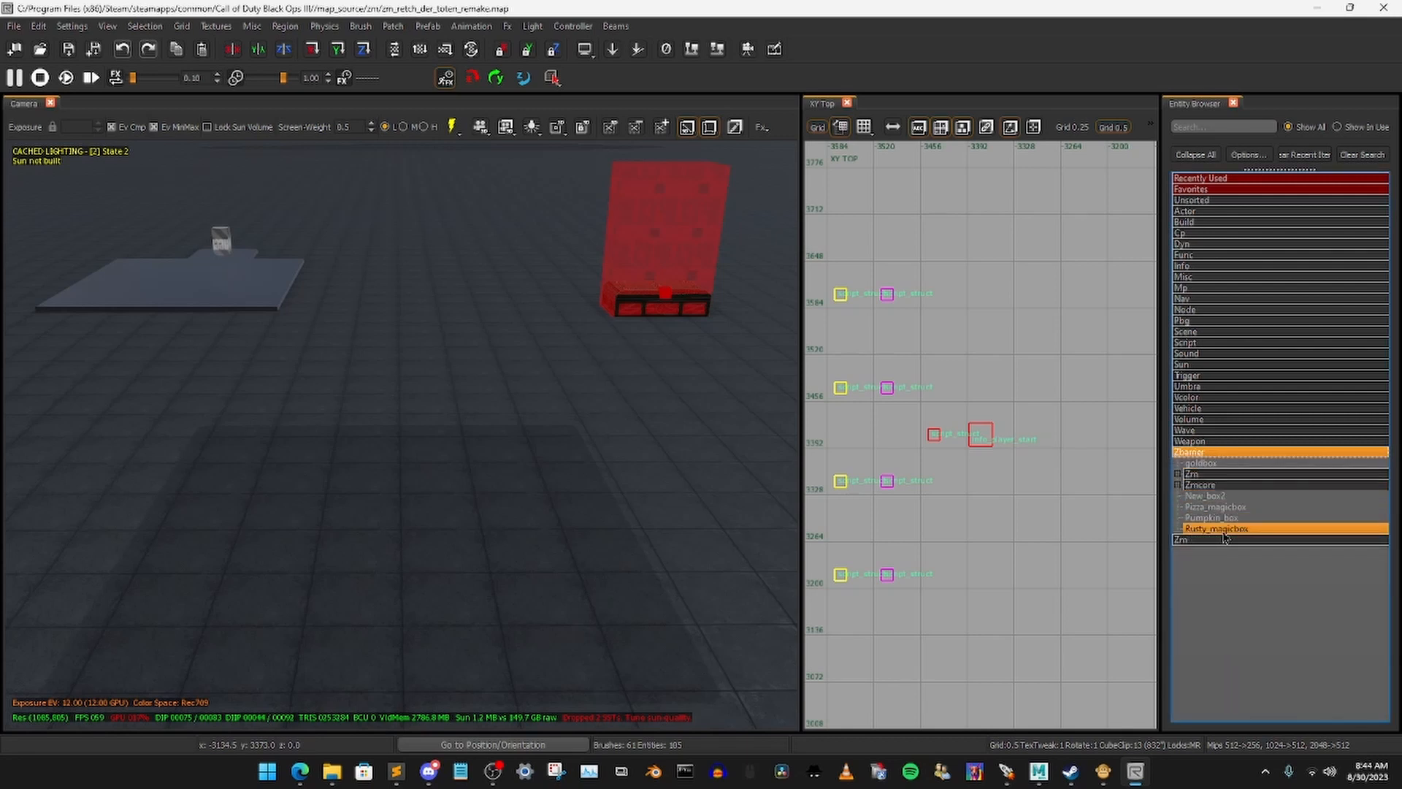
{"action": "left_click", "coordinate": [1237, 531]}
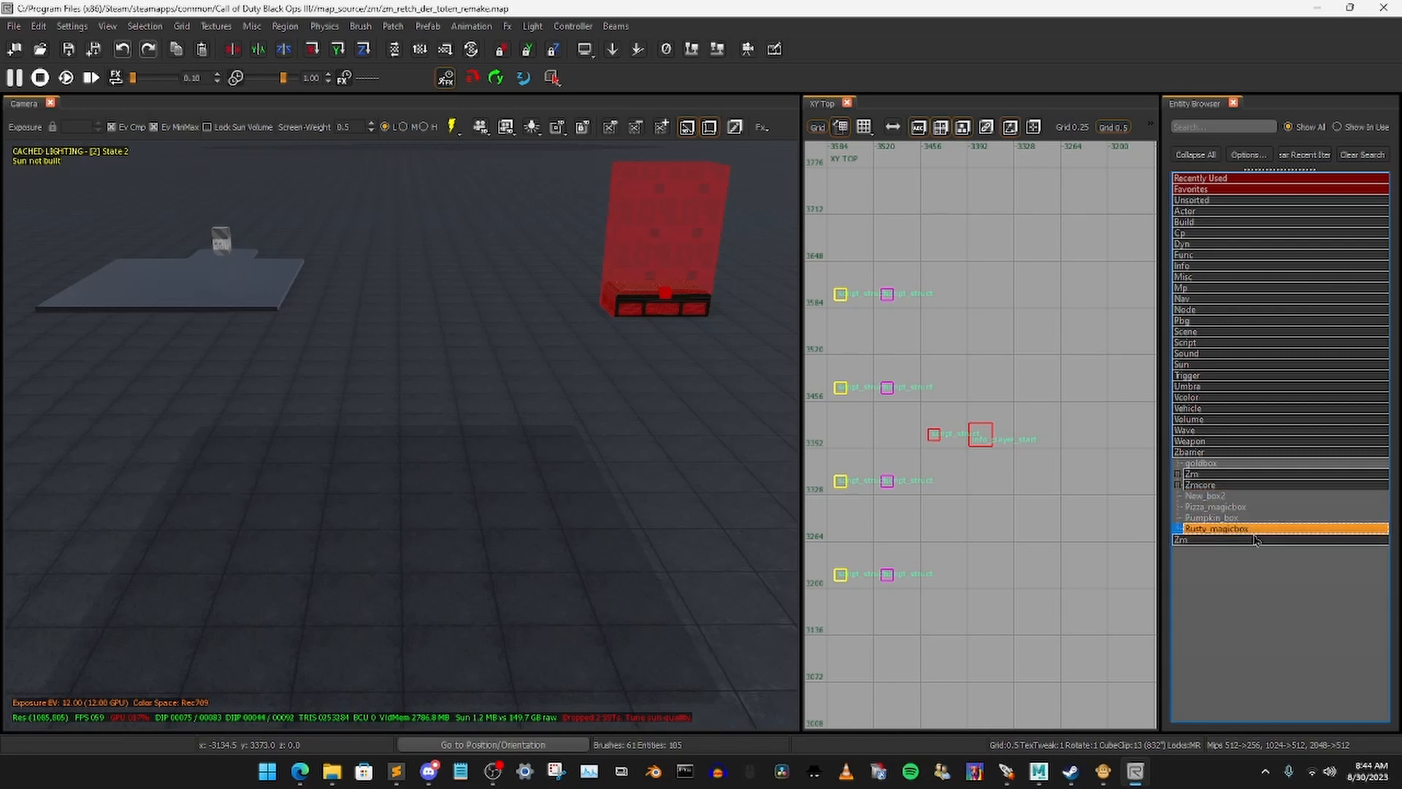
{"action": "left_click_drag", "start_coordinate": [1243, 534], "coordinate": [351, 470]}
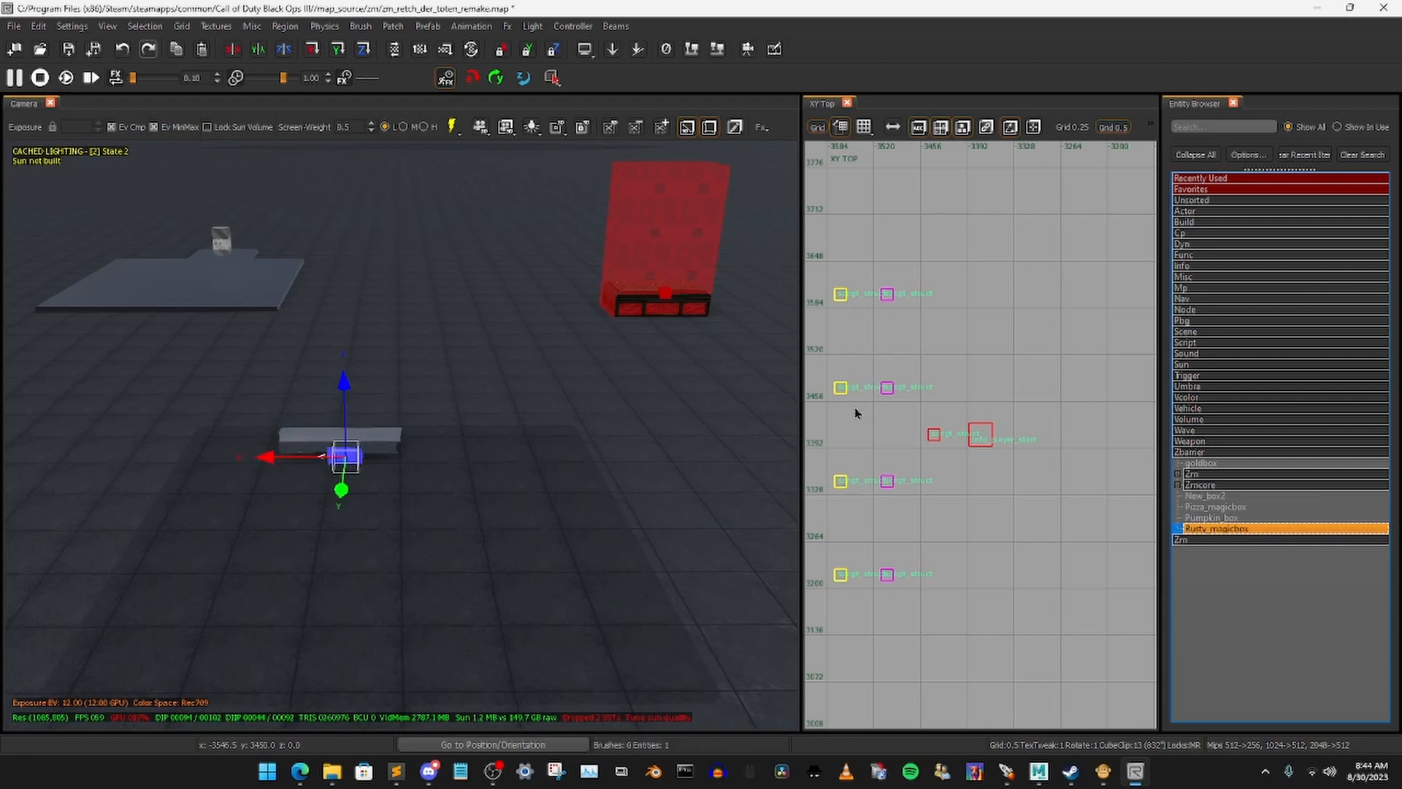
{"action": "key", "text": "b"}
{"action": "right_click_drag", "start_coordinate": [482, 438], "coordinate": [537, 402]}
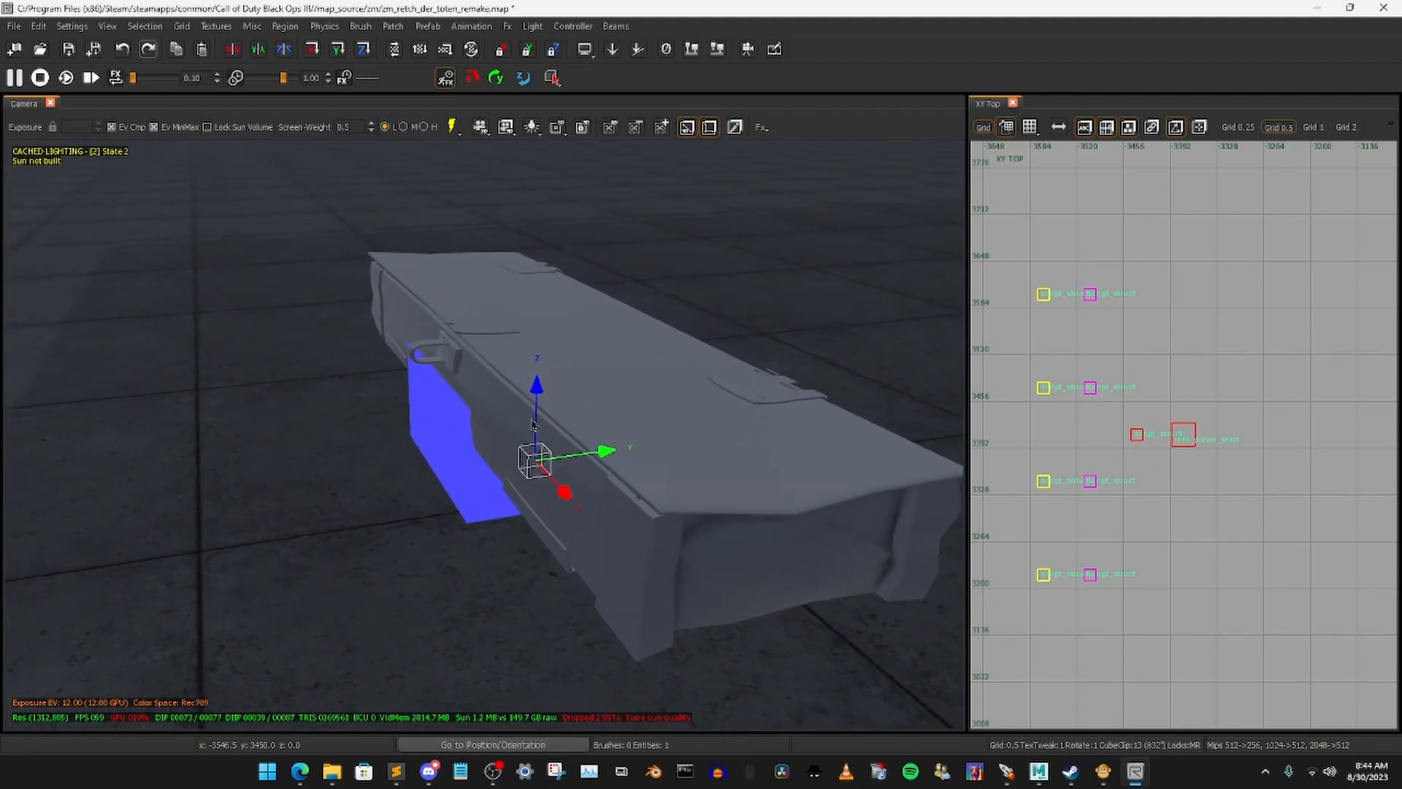
Add a script_noteworthy key without a value to the placed rusty_magicbox zbarrier's properties
{"action": "key", "text": "n"}
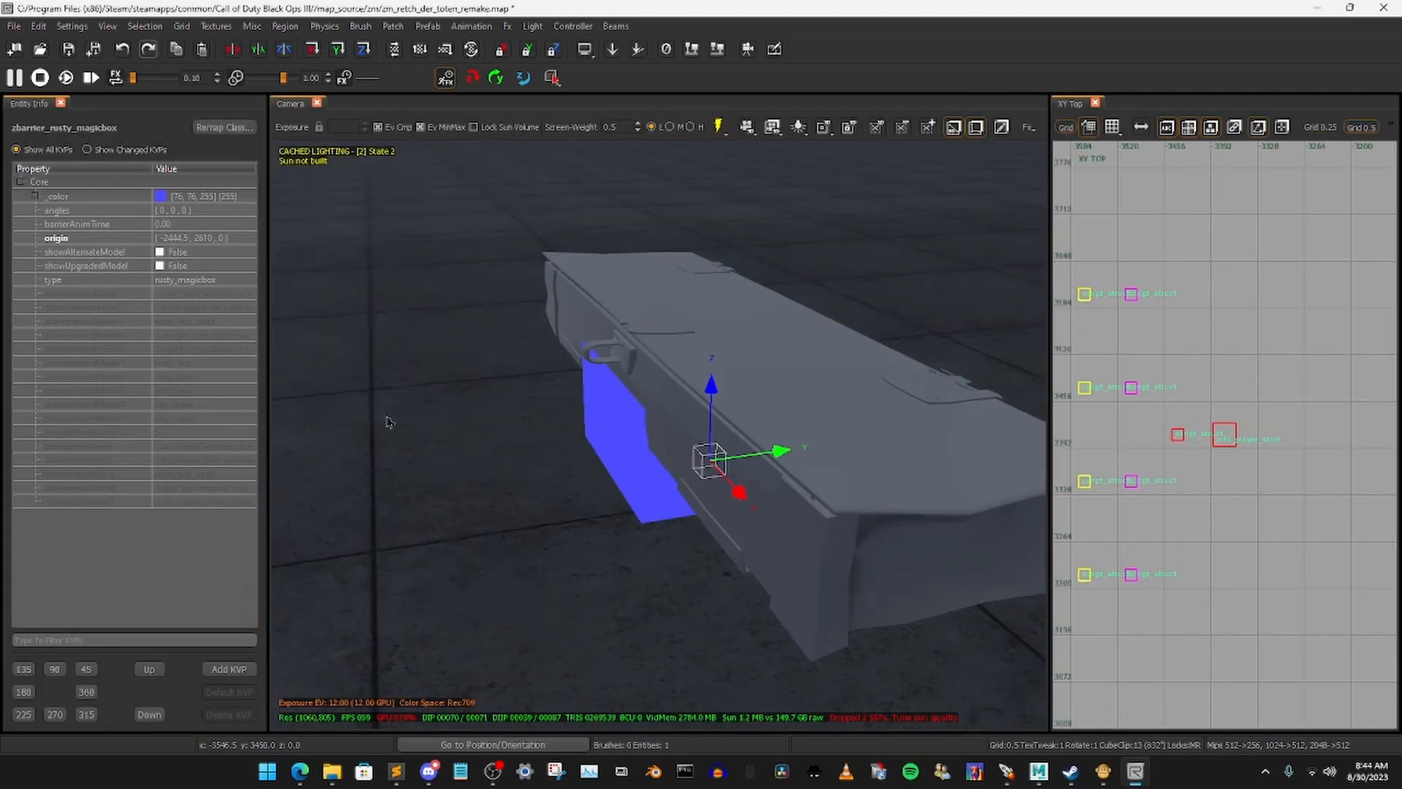
{"action": "left_click_drag", "start_coordinate": [265, 396], "coordinate": [409, 394]}
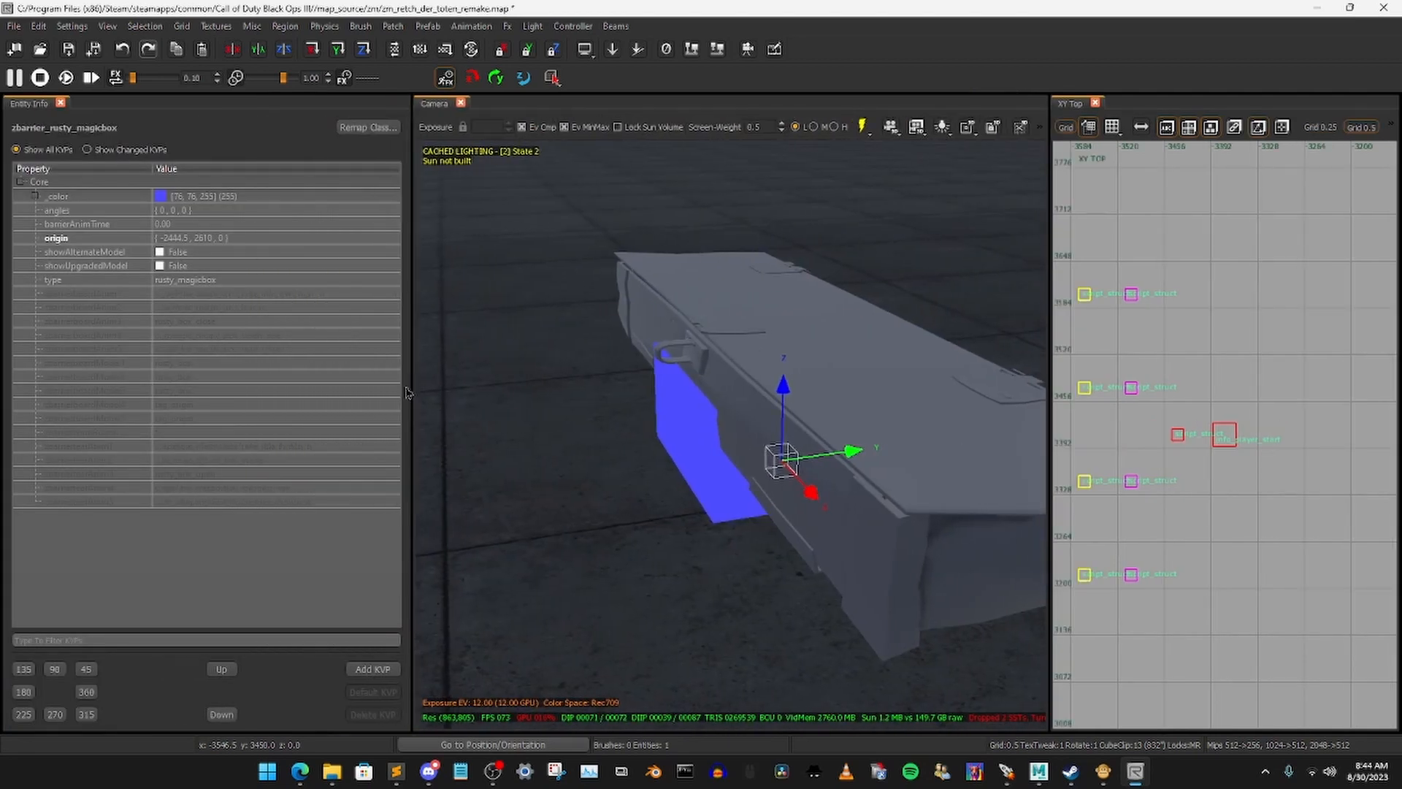
{"action": "scroll", "coordinate": [757, 393], "scroll_direction": "down", "scroll_amount": 5}
{"action": "scroll", "coordinate": [757, 392], "scroll_direction": "down", "scroll_amount": 2}
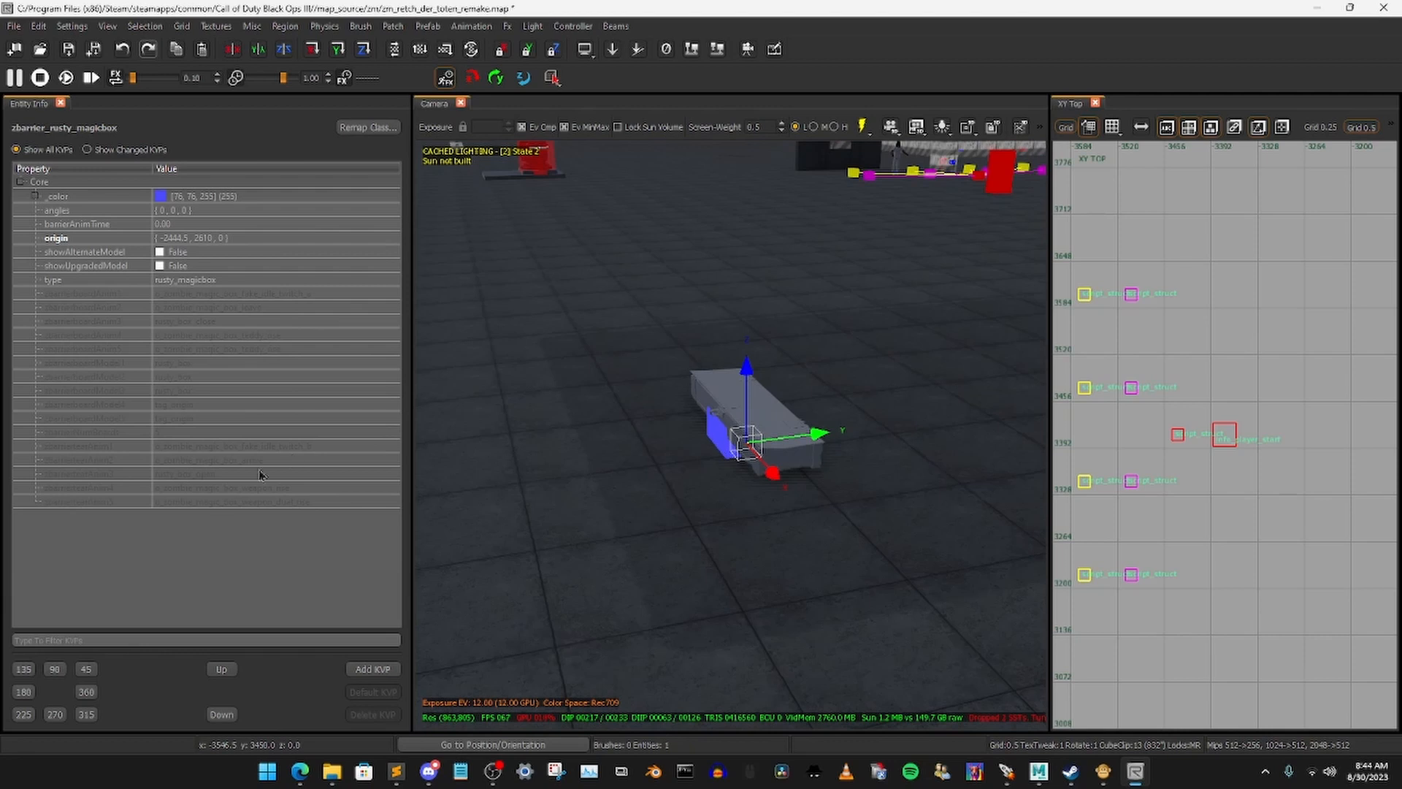
{"action": "left_click", "coordinate": [375, 669]}
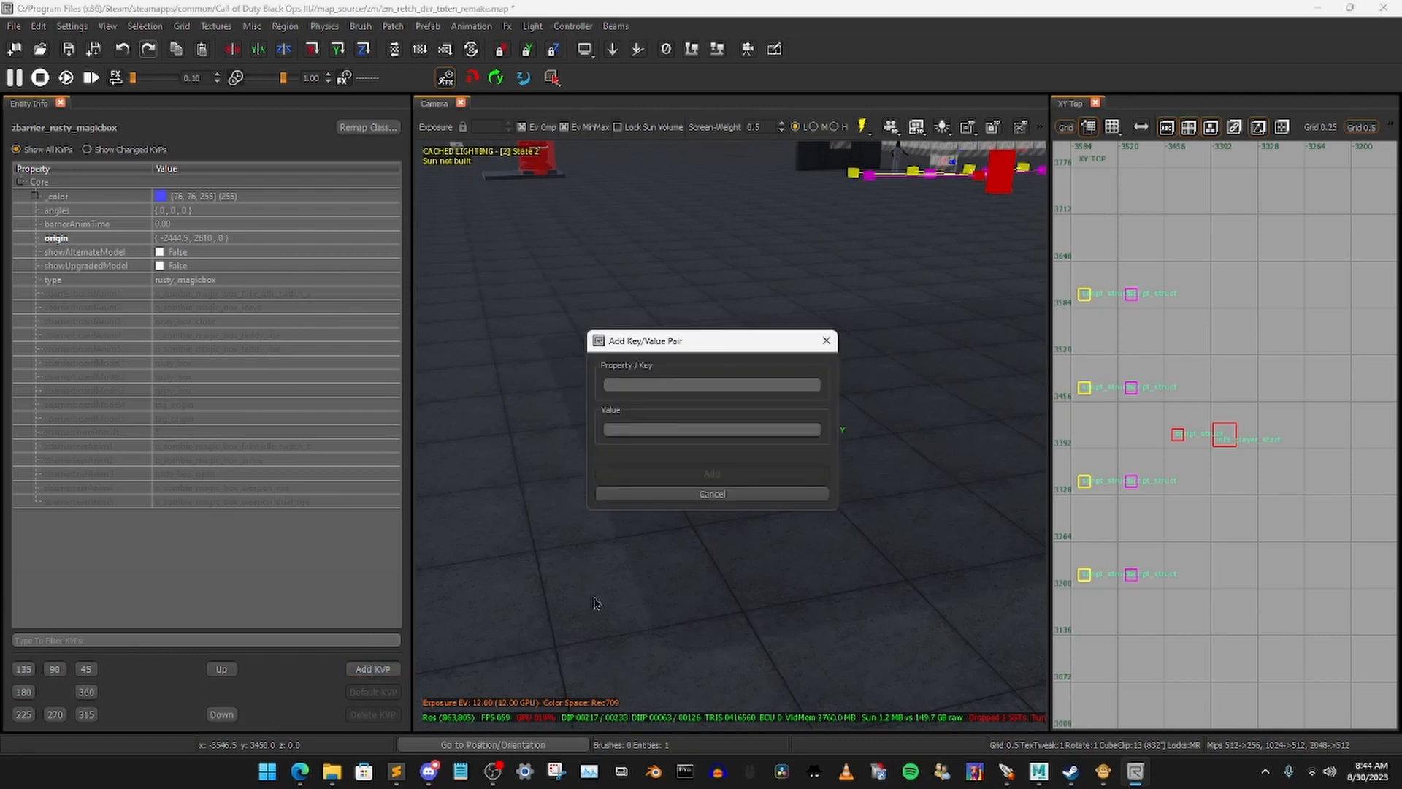
{"action": "type", "text": "script_noteworthy"}
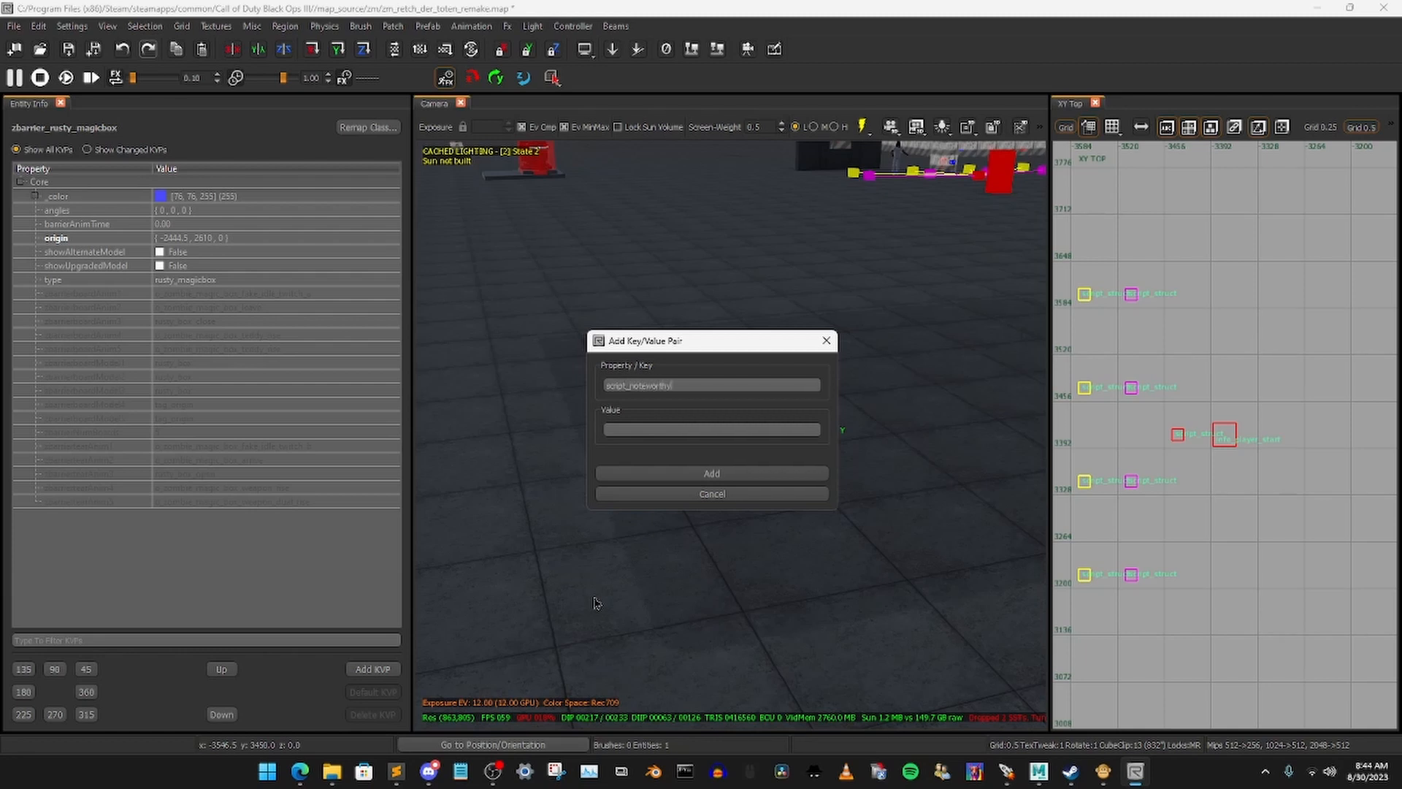
{"action": "key", "text": "Return"}
Set the zbarrier's script_noteworthy value to start_chest_zbarrier and deselect the entity
{"action": "left_click", "coordinate": [255, 520]}
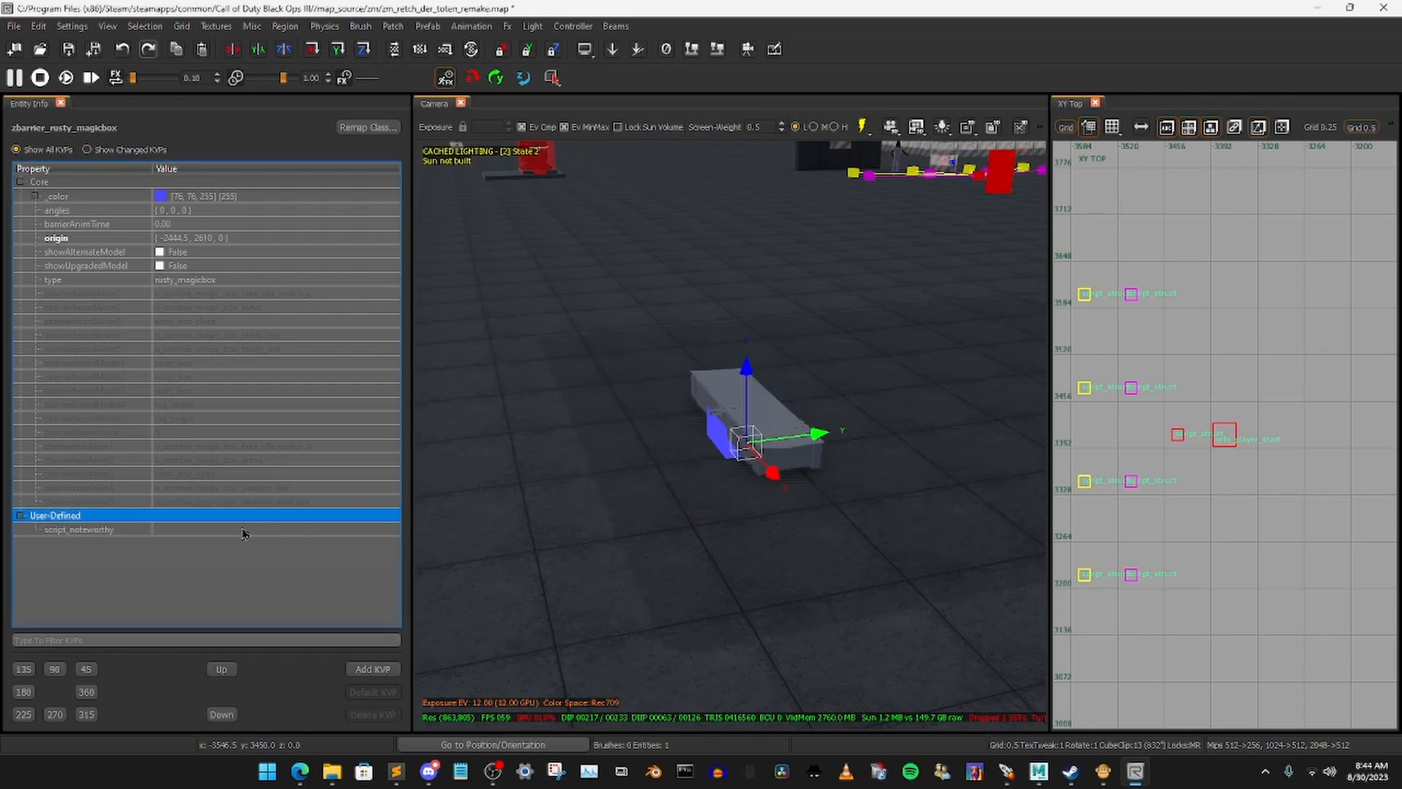
{"action": "left_click", "coordinate": [243, 529]}
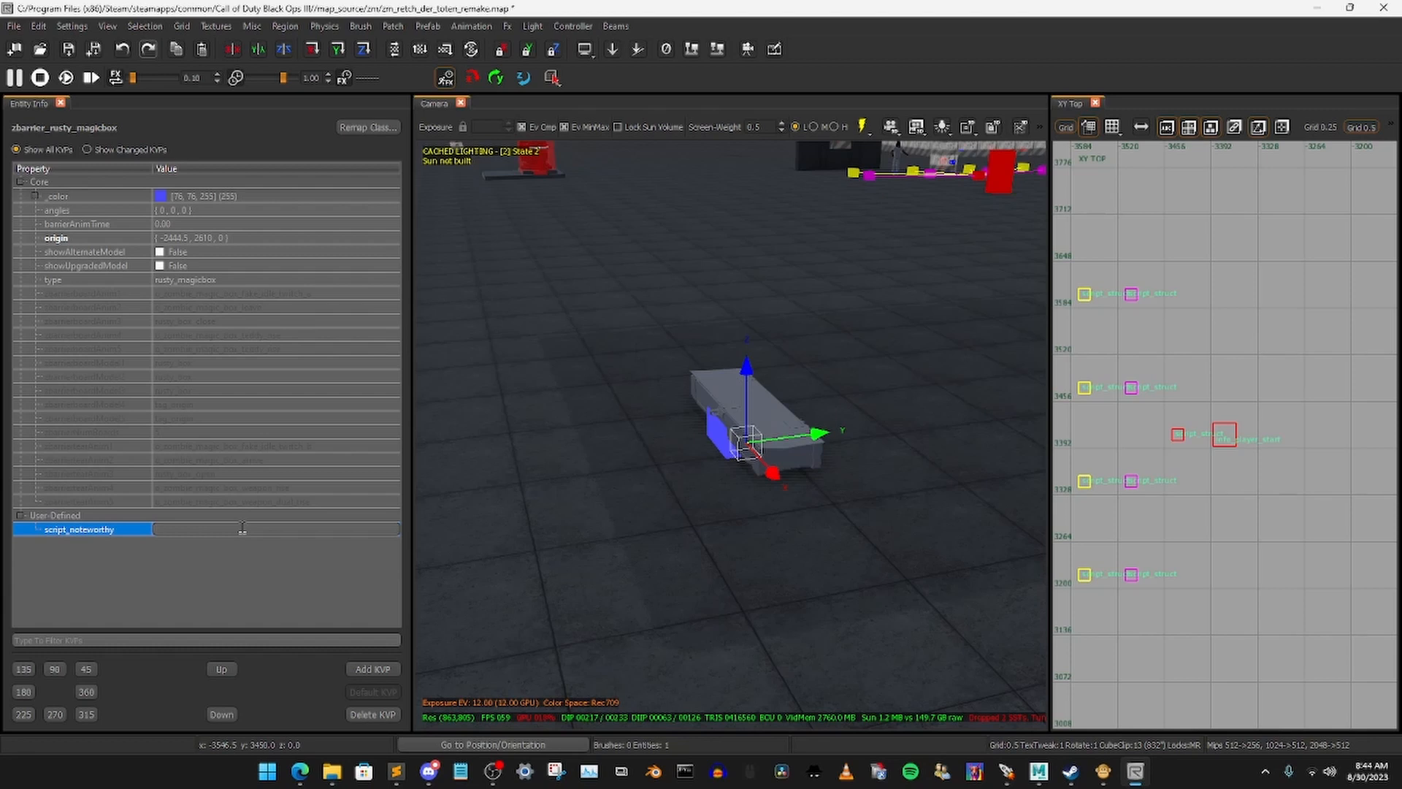
{"action": "type", "text": "start_chest_zbarrier"}
{"action": "key", "text": "Return"}
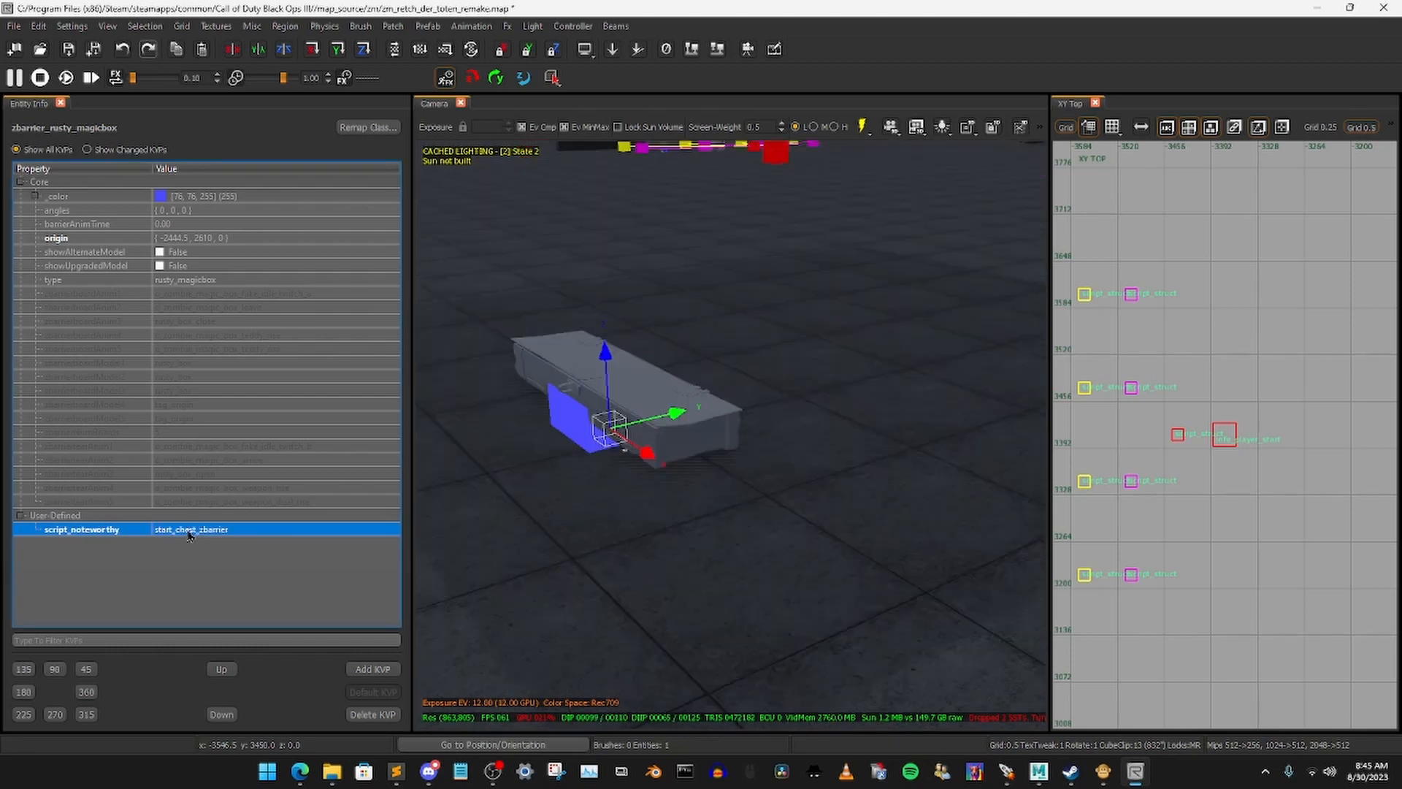
{"action": "key", "text": "Escape"}
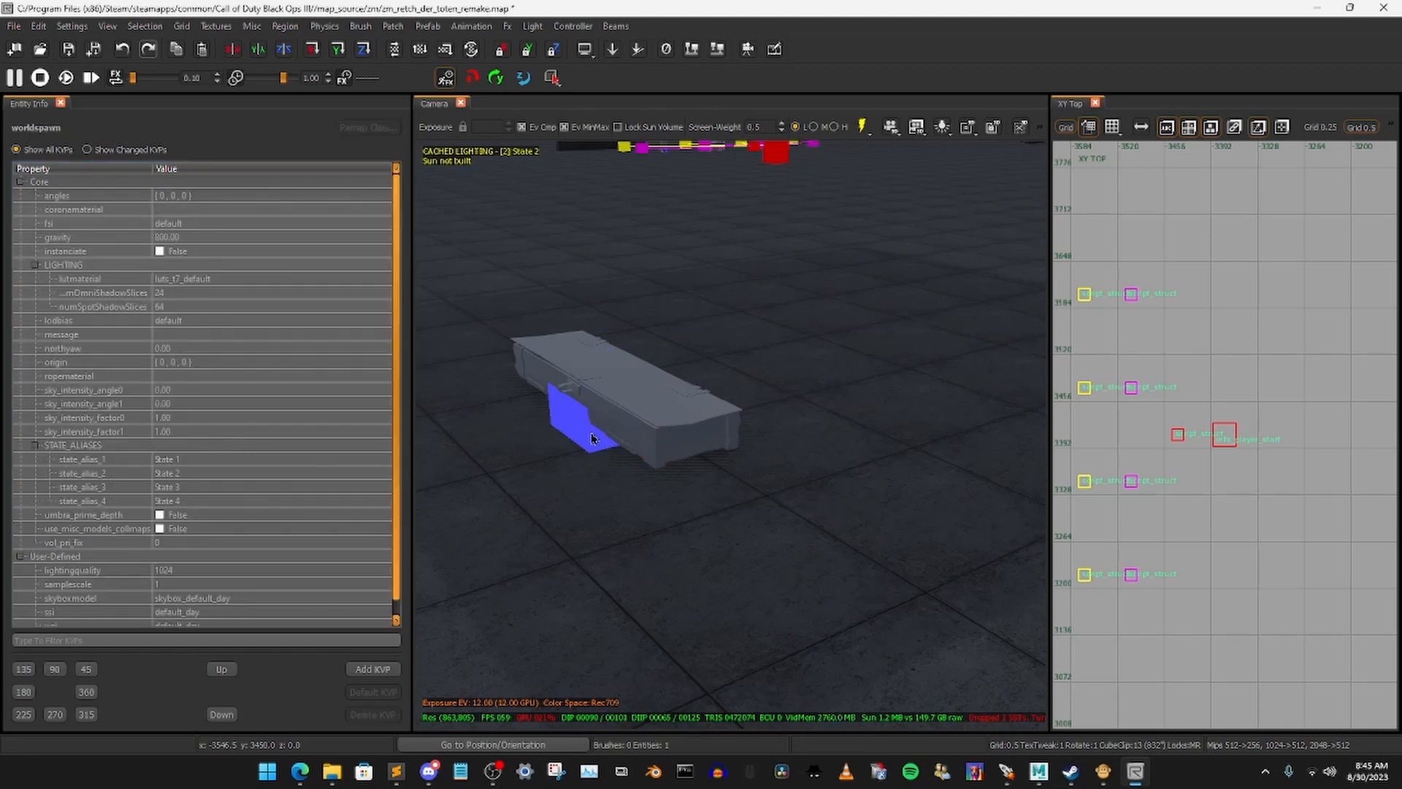
Place a script_struct on the floor in front of the rusty_magicbox zbarrier
{"action": "right_click_drag", "start_coordinate": [649, 431], "coordinate": [577, 435]}
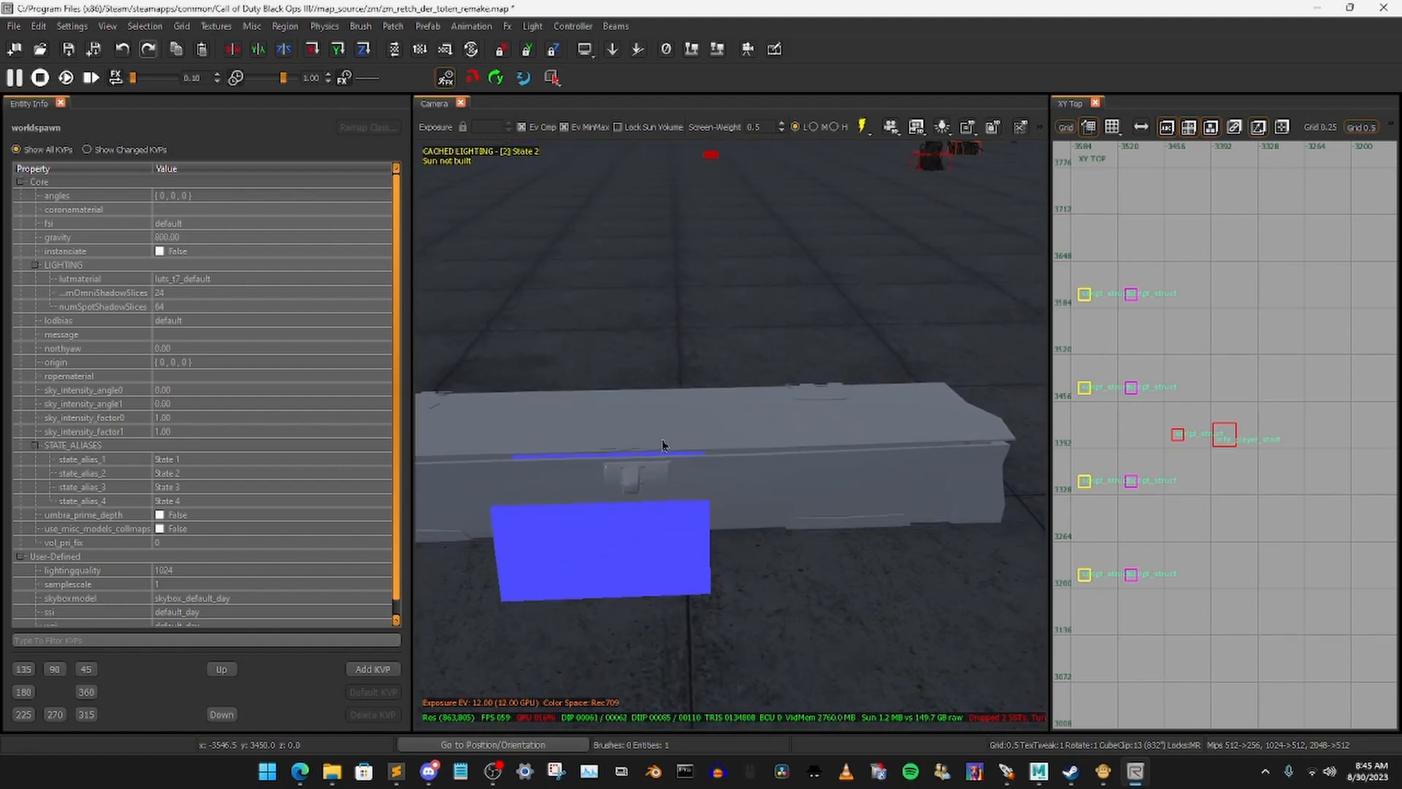
{"action": "left_click_drag", "start_coordinate": [409, 390], "coordinate": [303, 370]}
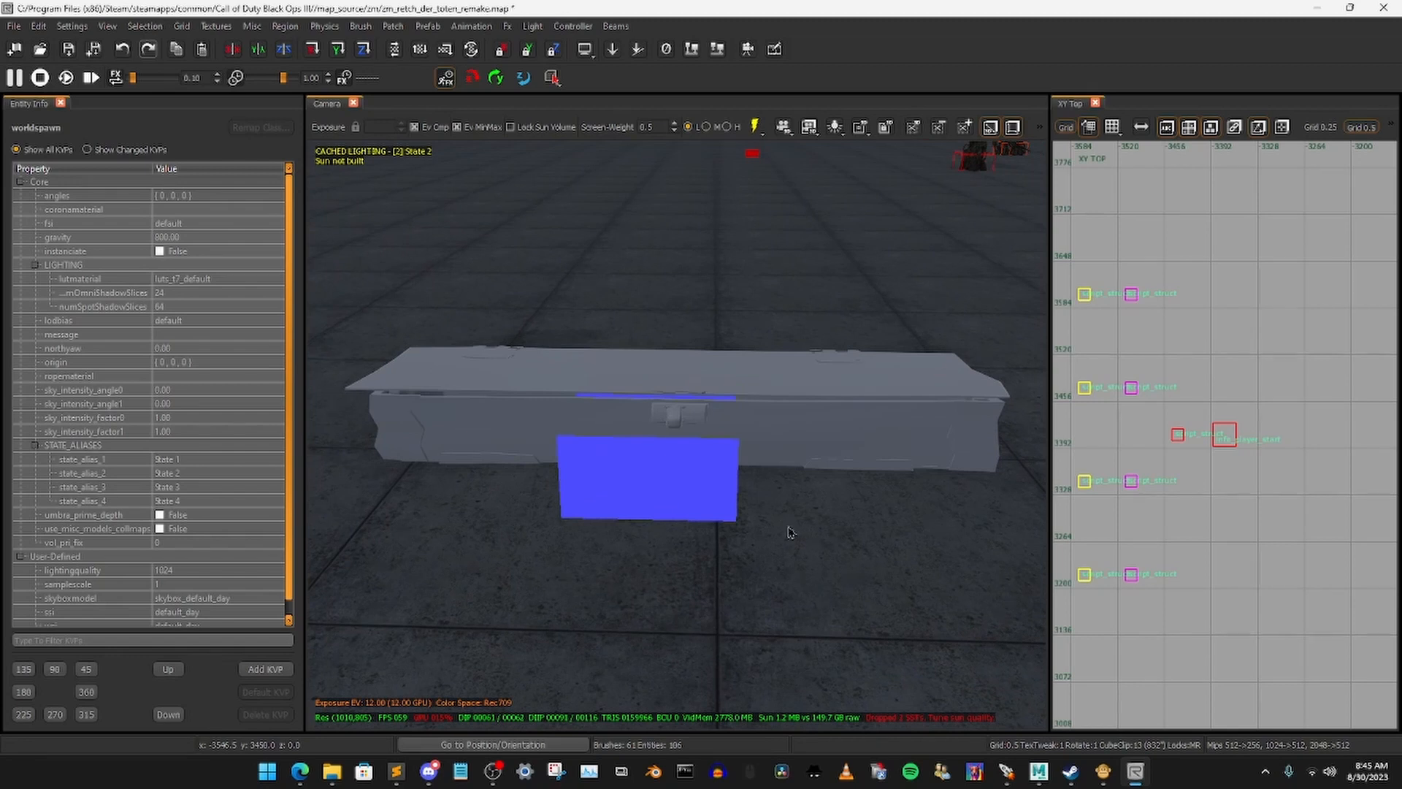
{"action": "right_click", "coordinate": [790, 528]}
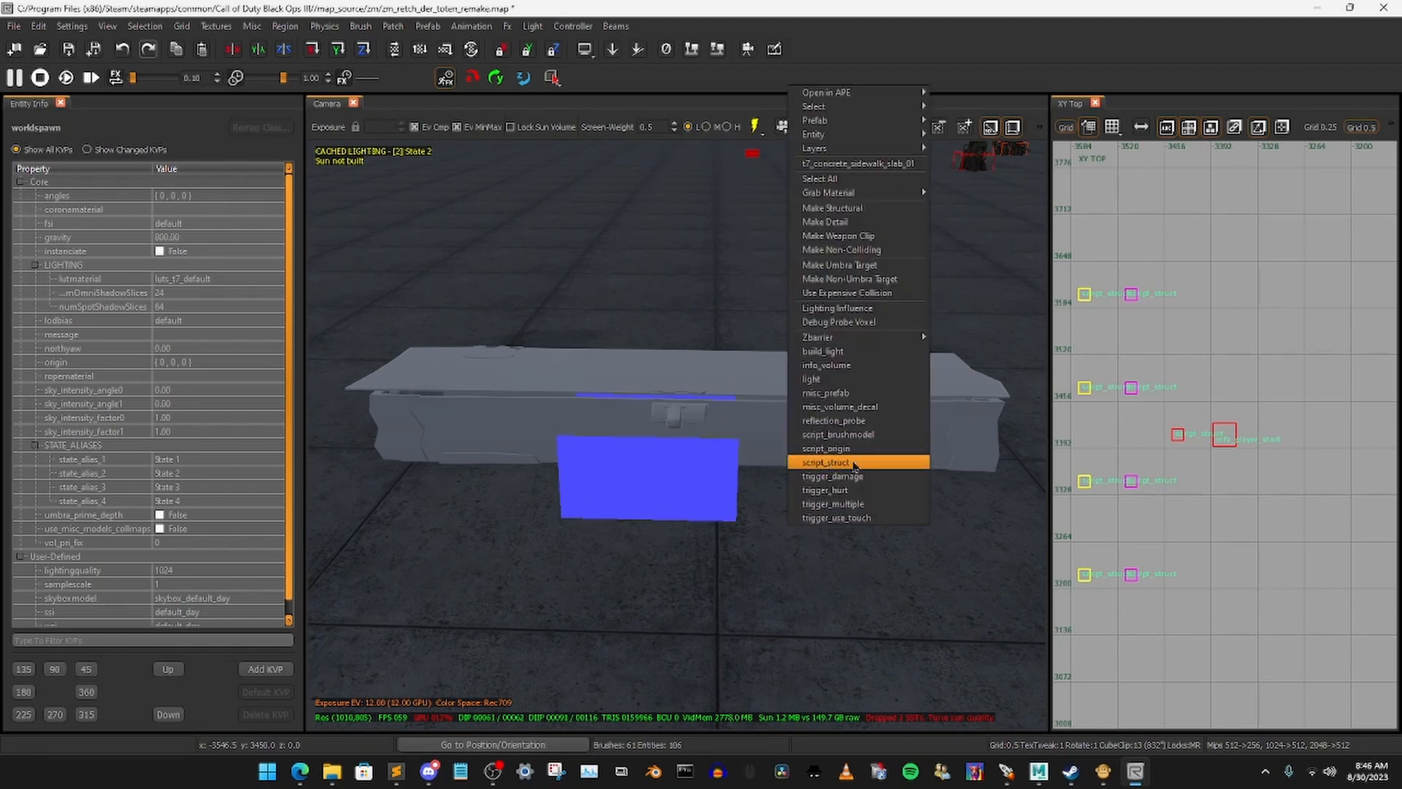
{"action": "left_click", "coordinate": [825, 462]}
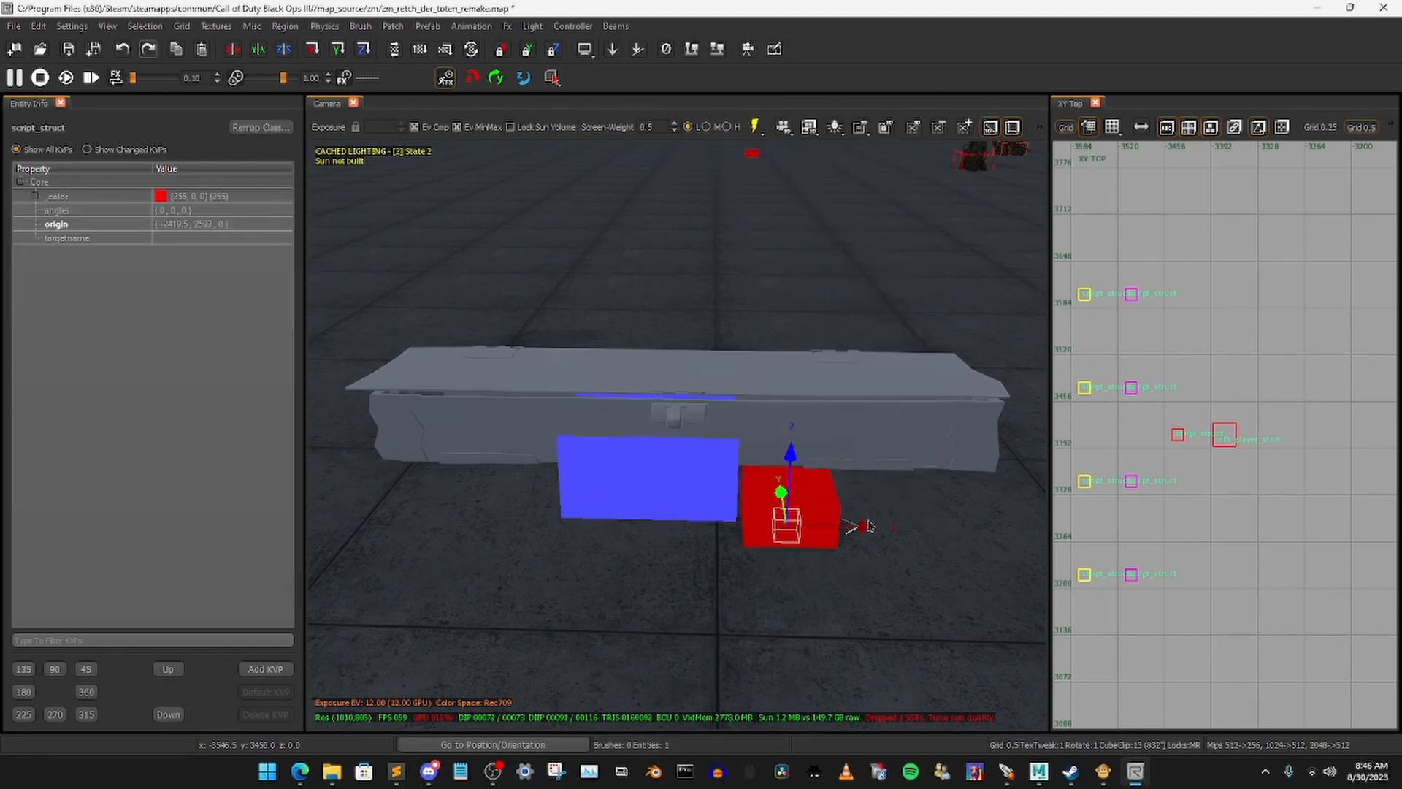
Move the script_struct to the middle of the magic box's front face, at about origin -2441.5, 2594.5, 21
{"action": "left_click_drag", "start_coordinate": [860, 526], "coordinate": [728, 516]}
{"action": "left_click_drag", "start_coordinate": [639, 468], "coordinate": [637, 367]}
{"action": "left_click_drag", "start_coordinate": [749, 420], "coordinate": [763, 419]}
{"action": "right_click_drag", "start_coordinate": [766, 420], "coordinate": [672, 420]}
{"action": "key", "text": "d"}
{"action": "left_click_drag", "start_coordinate": [699, 435], "coordinate": [714, 478]}
{"action": "key", "text": "w"}
{"action": "mouse_move", "coordinate": [714, 478]}
{"action": "right_mouse_down"}
{"action": "mouse_move", "coordinate": [887, 467]}
{"action": "mouse_move", "coordinate": [679, 473]}
{"action": "mouse_move", "coordinate": [737, 463]}
{"action": "mouse_move", "coordinate": [714, 473]}
{"action": "right_mouse_up"}
{"action": "key", "text": "a"}
{"action": "key", "text": "s"}
{"action": "key", "text": "a"}
{"action": "key", "text": "a"}
{"action": "key", "text": "d"}
{"action": "left_click_drag", "start_coordinate": [644, 409], "coordinate": [652, 406]}
Set the script_struct's targetname to treasure_chest_use
{"action": "left_click", "coordinate": [175, 241]}
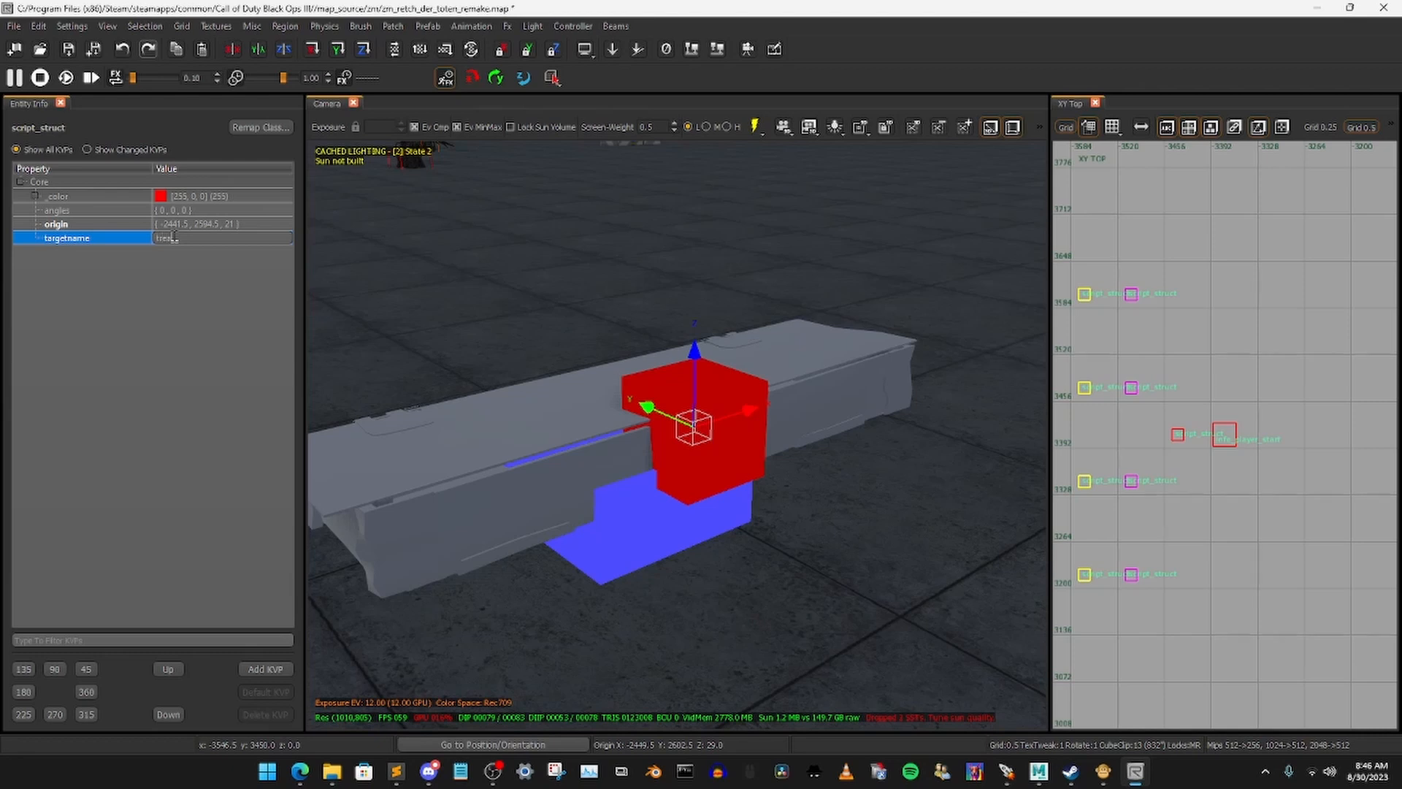
{"action": "left_click_drag", "start_coordinate": [187, 241], "coordinate": [117, 246]}
{"action": "key", "text": "alt+Tab"}
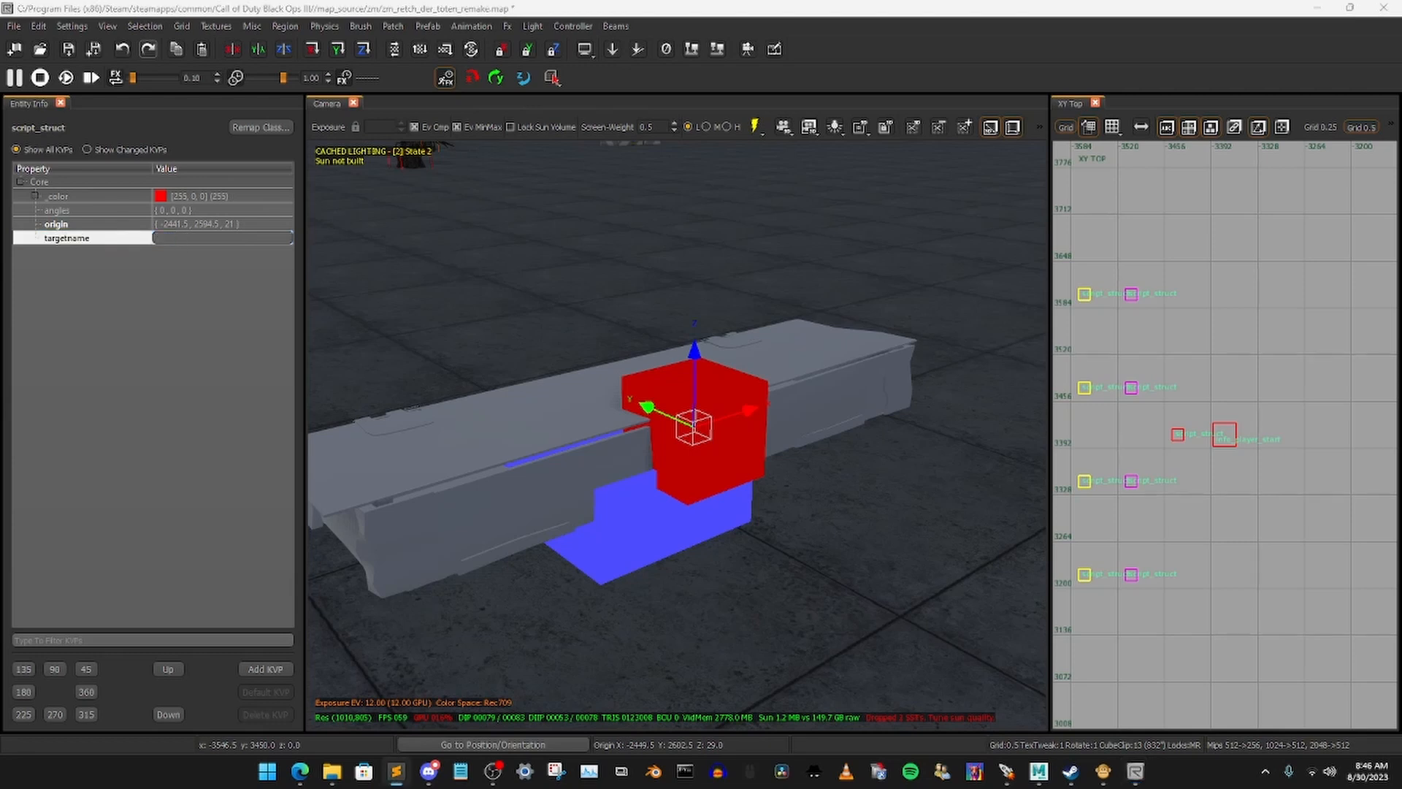
{"action": "key", "text": "alt+Tab"}
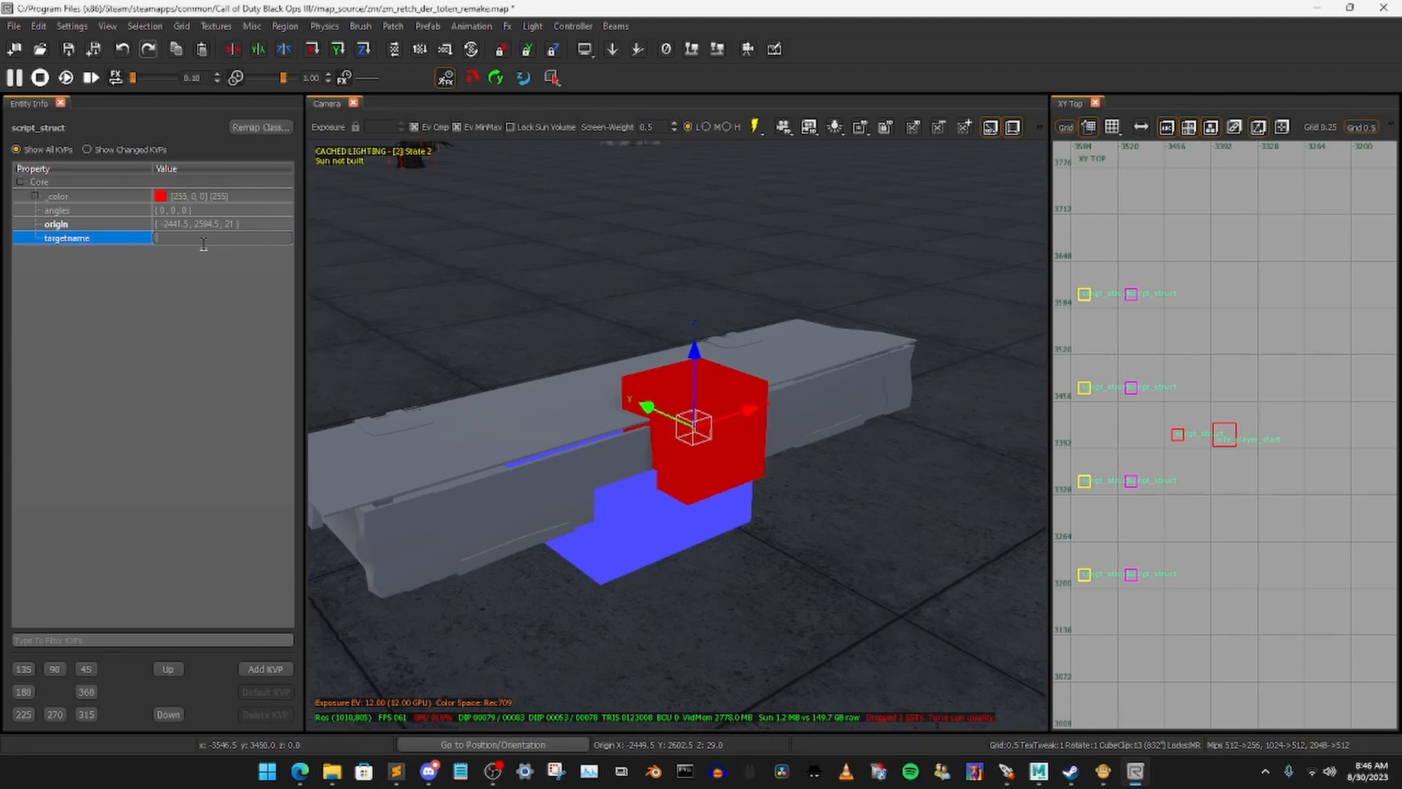
{"action": "type", "text": "treasure_chest_use"}
{"action": "key", "text": "Return"}
{"action": "left_click", "coordinate": [206, 319]}
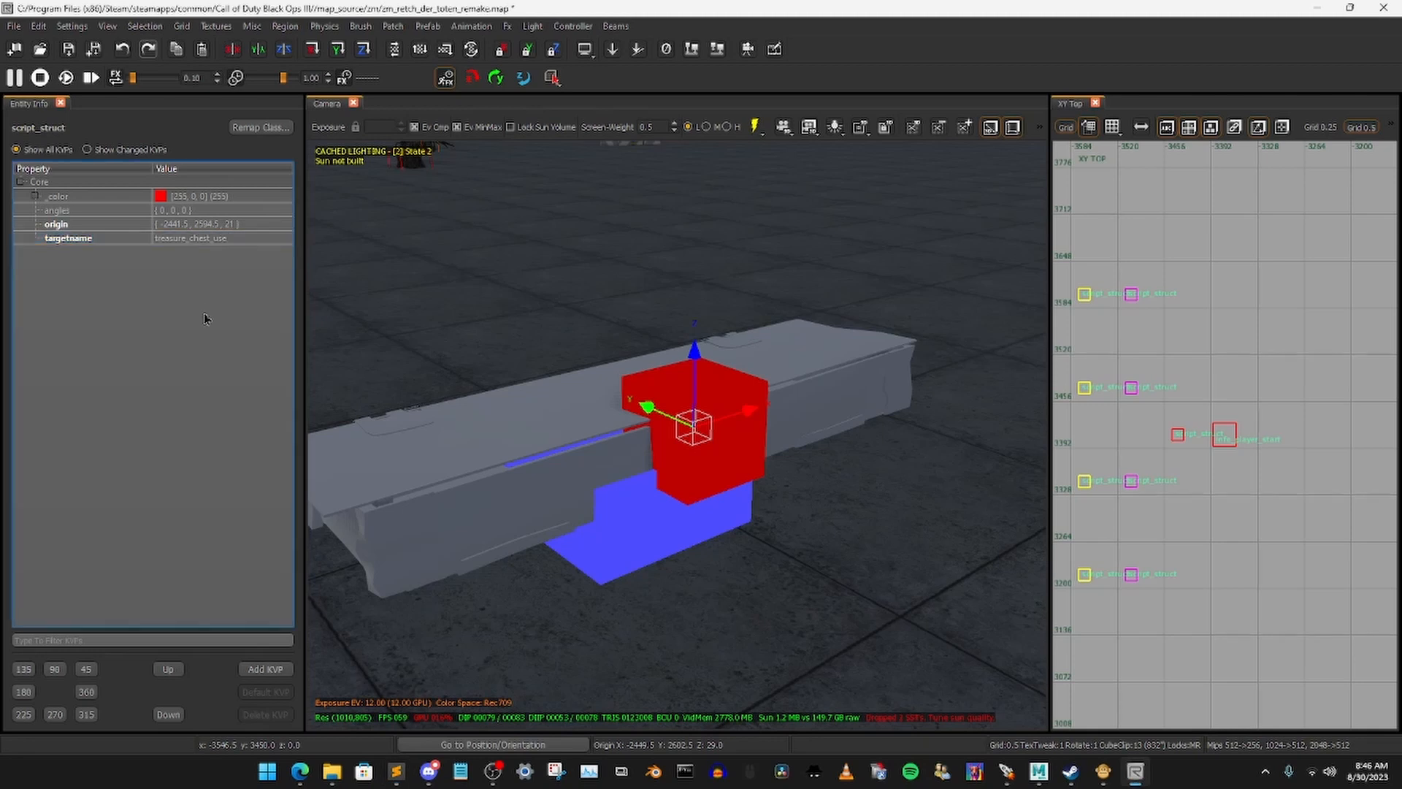
Add a script_noteworthy key to the script_struct and set its value to start_chest
{"action": "left_click", "coordinate": [265, 667]}
{"action": "type", "text": "script_noteworthy"}
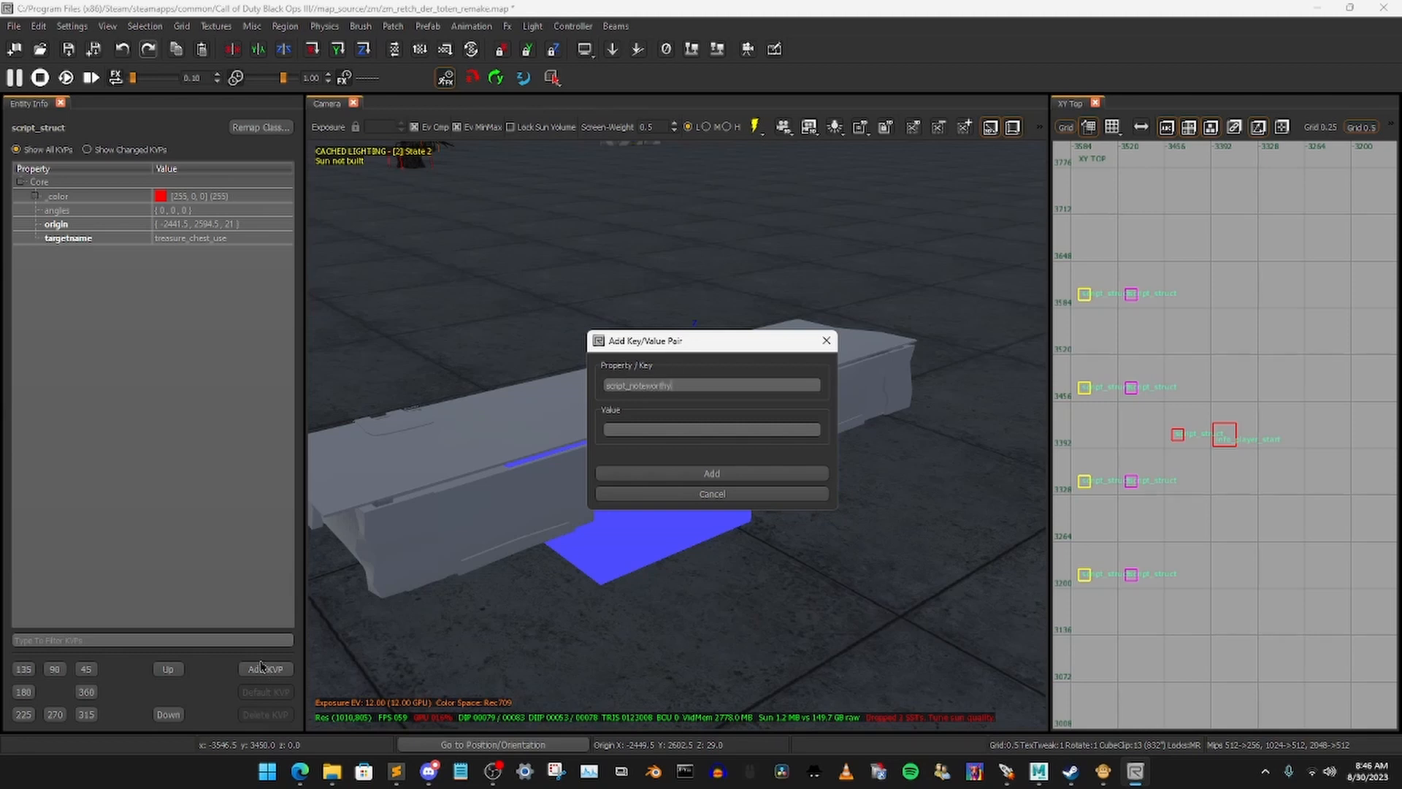
{"action": "key", "text": "Return"}
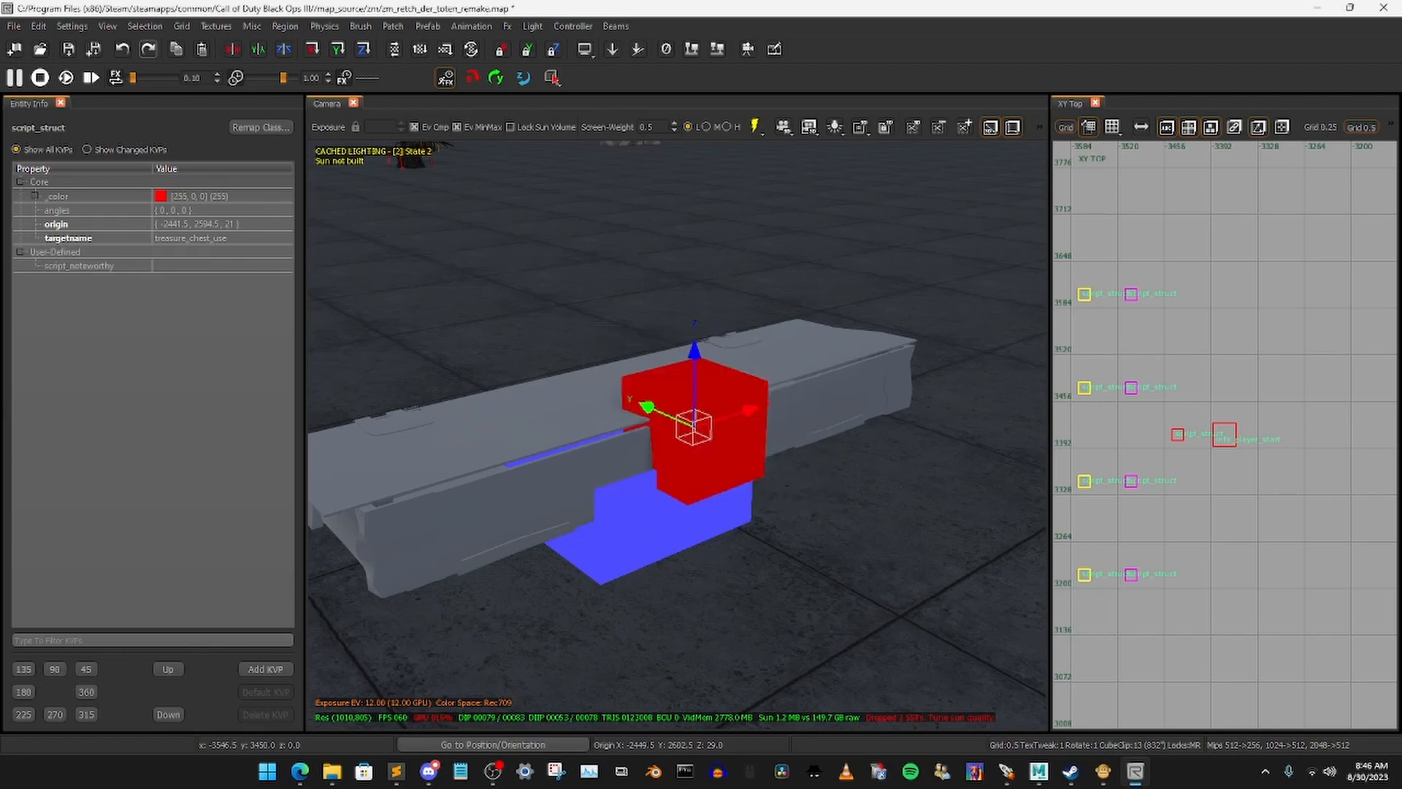
{"action": "left_click", "coordinate": [182, 266]}
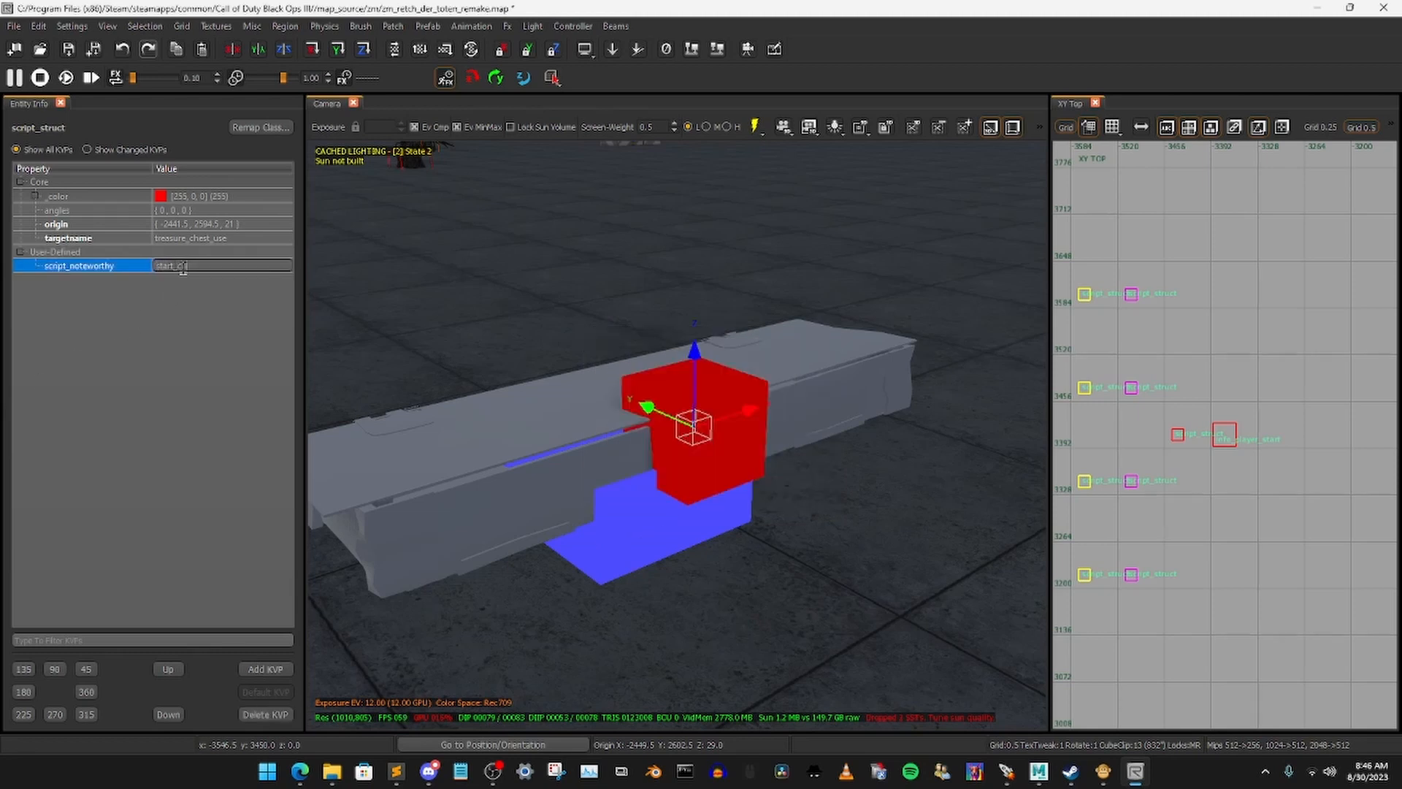
{"action": "key", "text": "Return"}
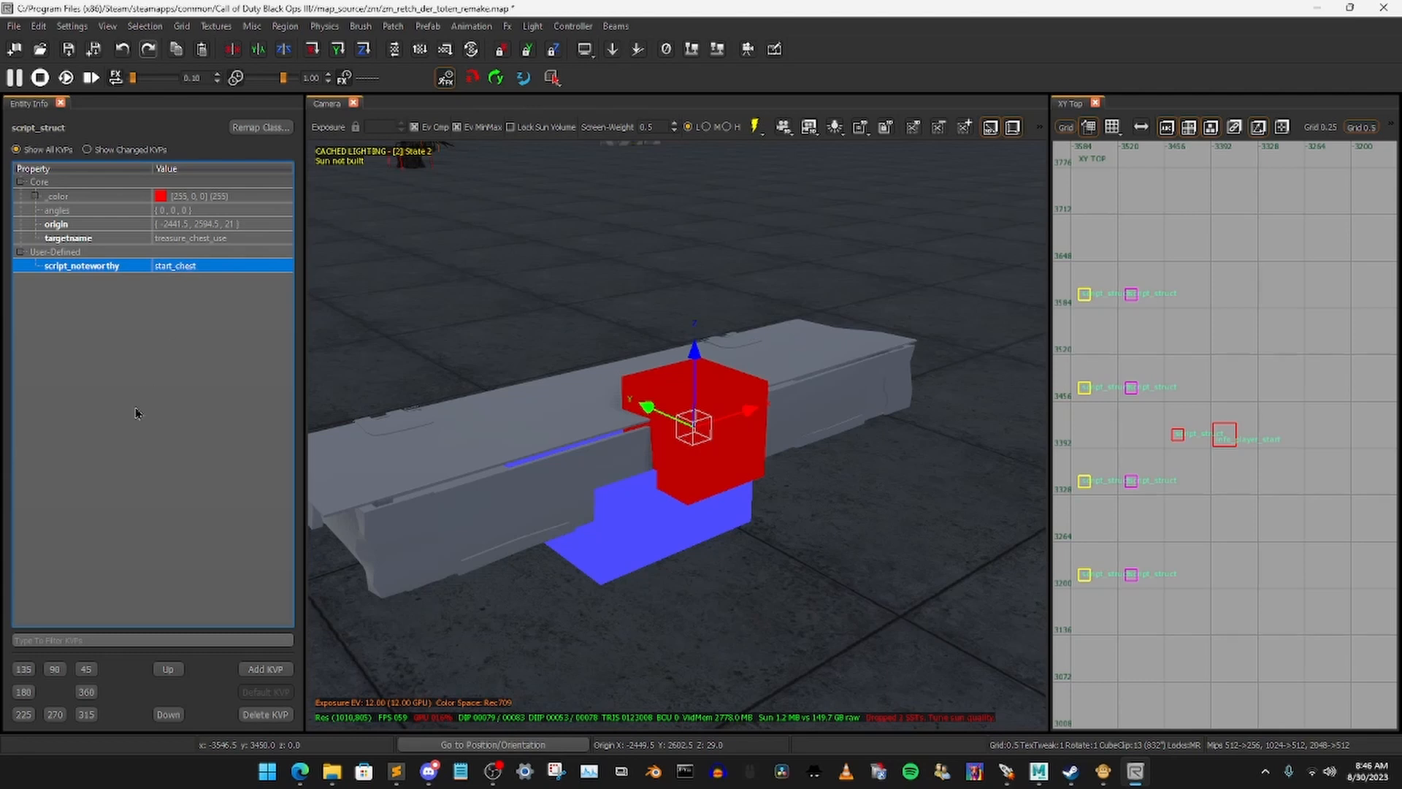
Add a zombie_cost key with the value 950 to the script_struct and deselect it
{"action": "left_click", "coordinate": [266, 669]}
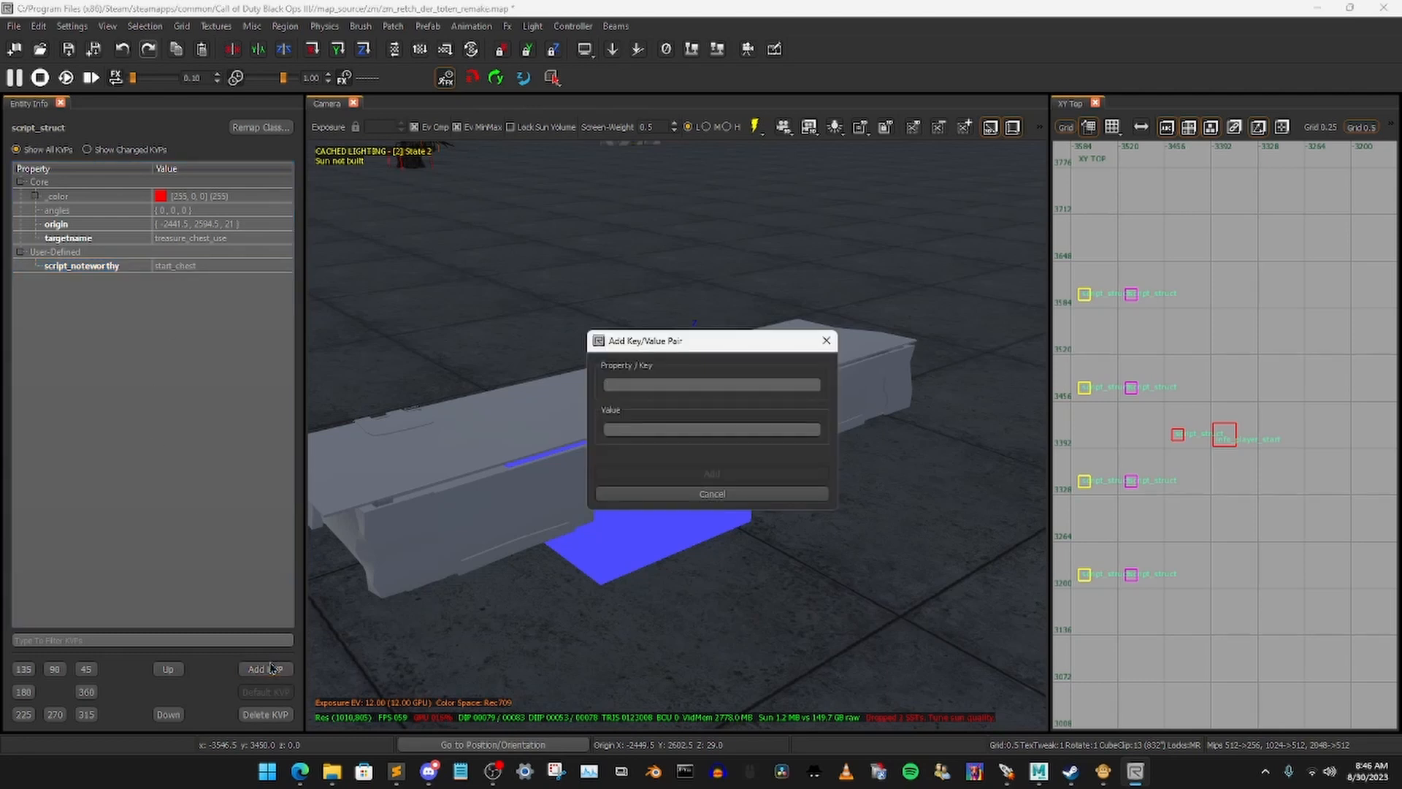
{"action": "type", "text": "zombie_cost"}
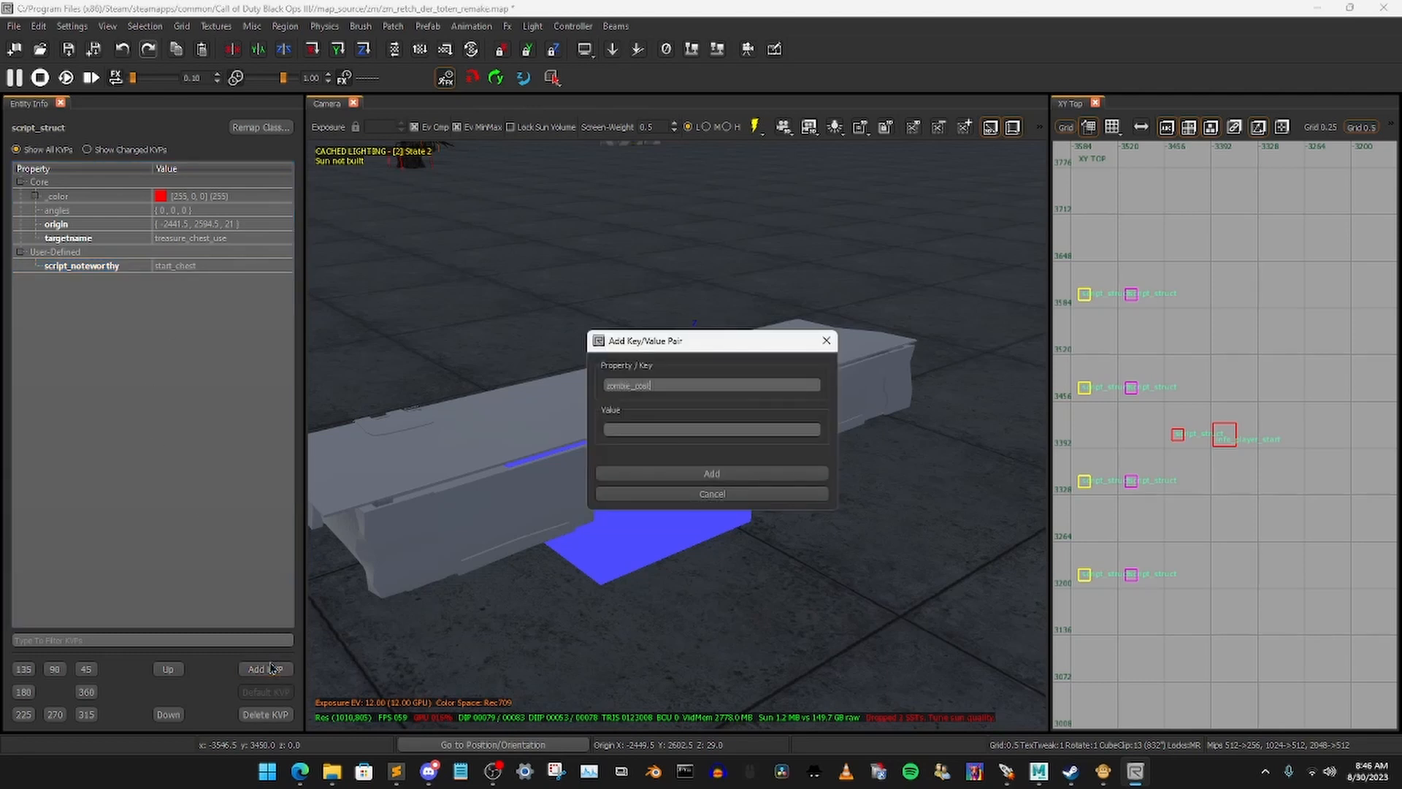
{"action": "key", "text": "Return"}
{"action": "left_click", "coordinate": [189, 281]}
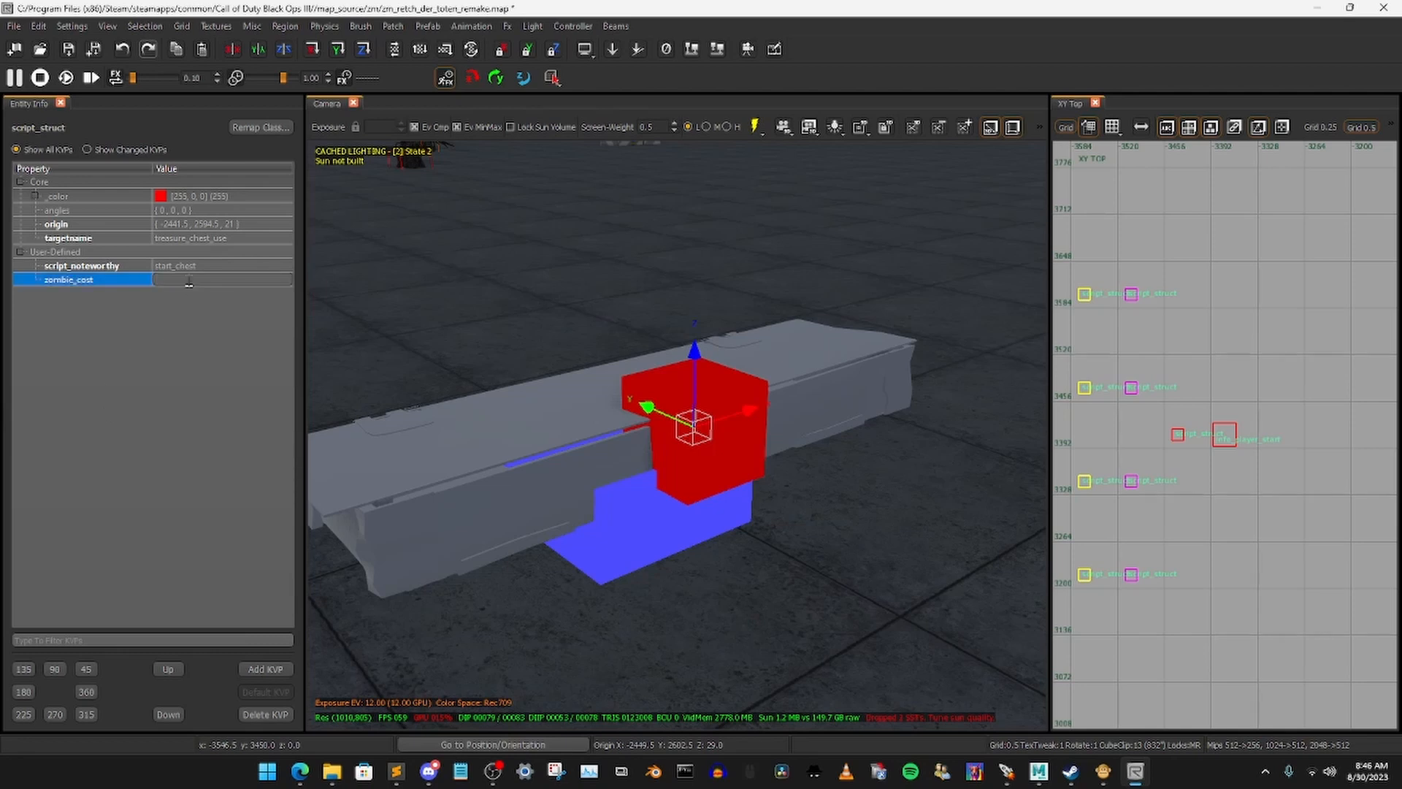
{"action": "key", "text": "Return"}
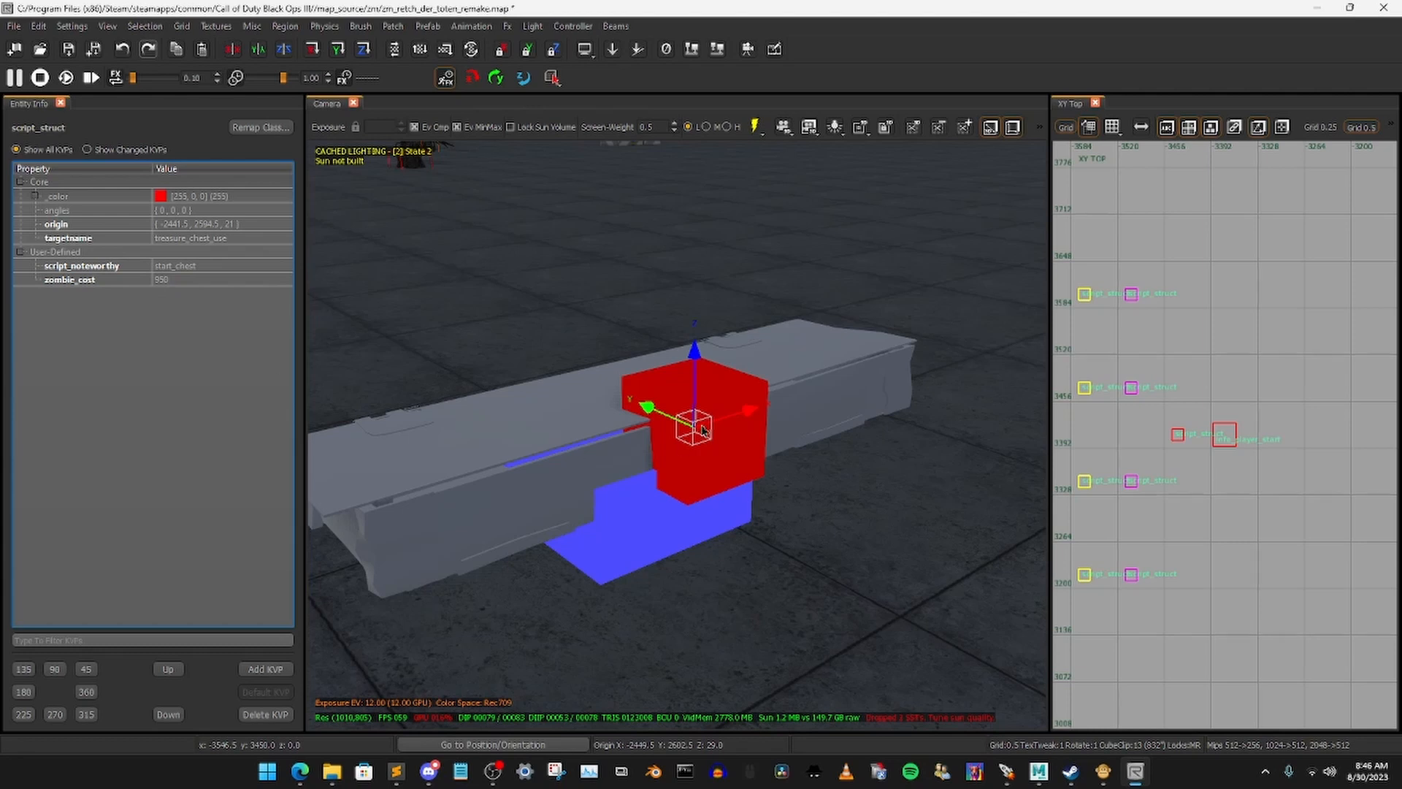
{"action": "key", "text": "Escape"}
Draw a brush around the magic box's footprint in the top view, about 117 by 32.5 units
{"action": "right_click_drag", "start_coordinate": [702, 431], "coordinate": [624, 427]}
{"action": "key", "text": "n"}
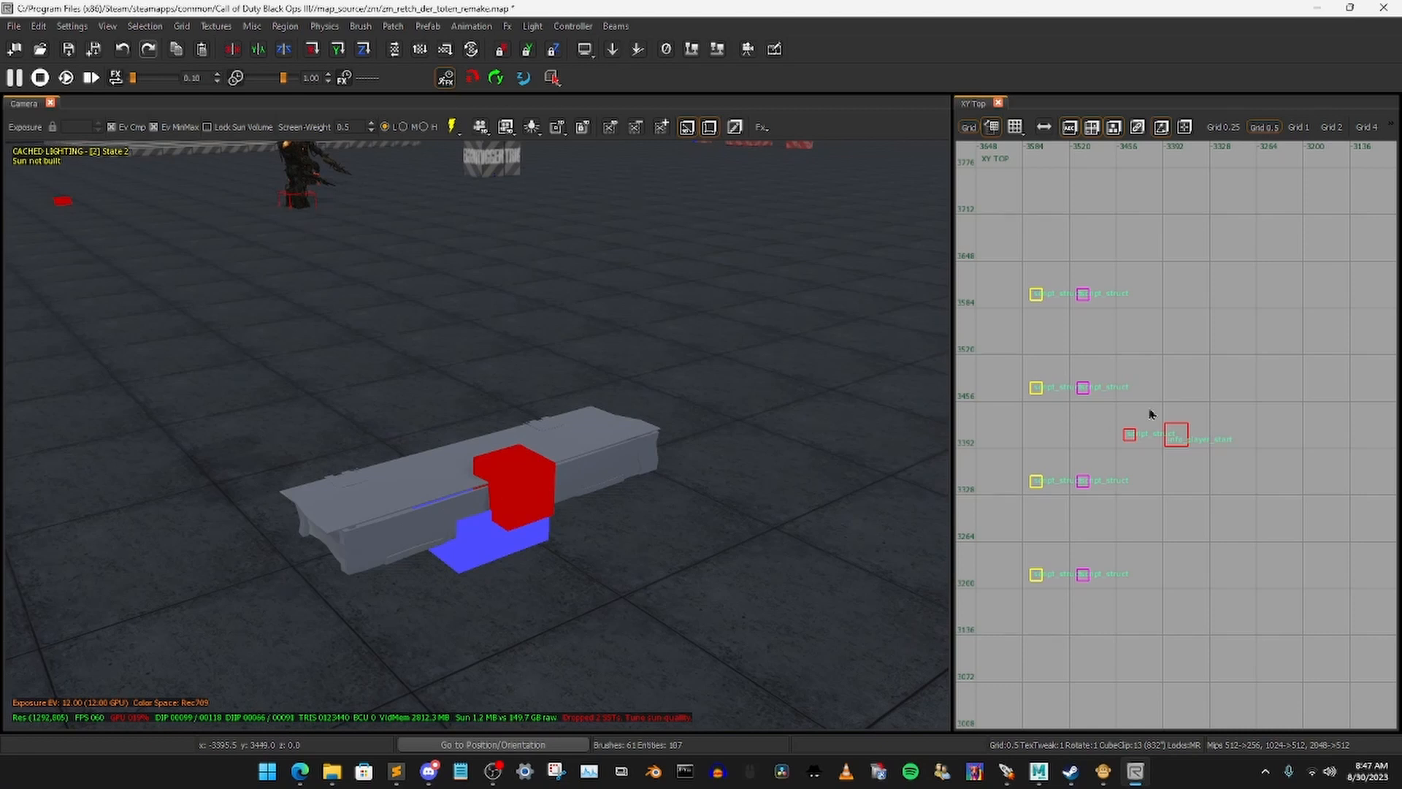
{"action": "scroll", "coordinate": [1148, 410], "scroll_direction": "down", "scroll_amount": 3}
{"action": "scroll", "coordinate": [1143, 379], "scroll_direction": "up", "scroll_amount": 10}
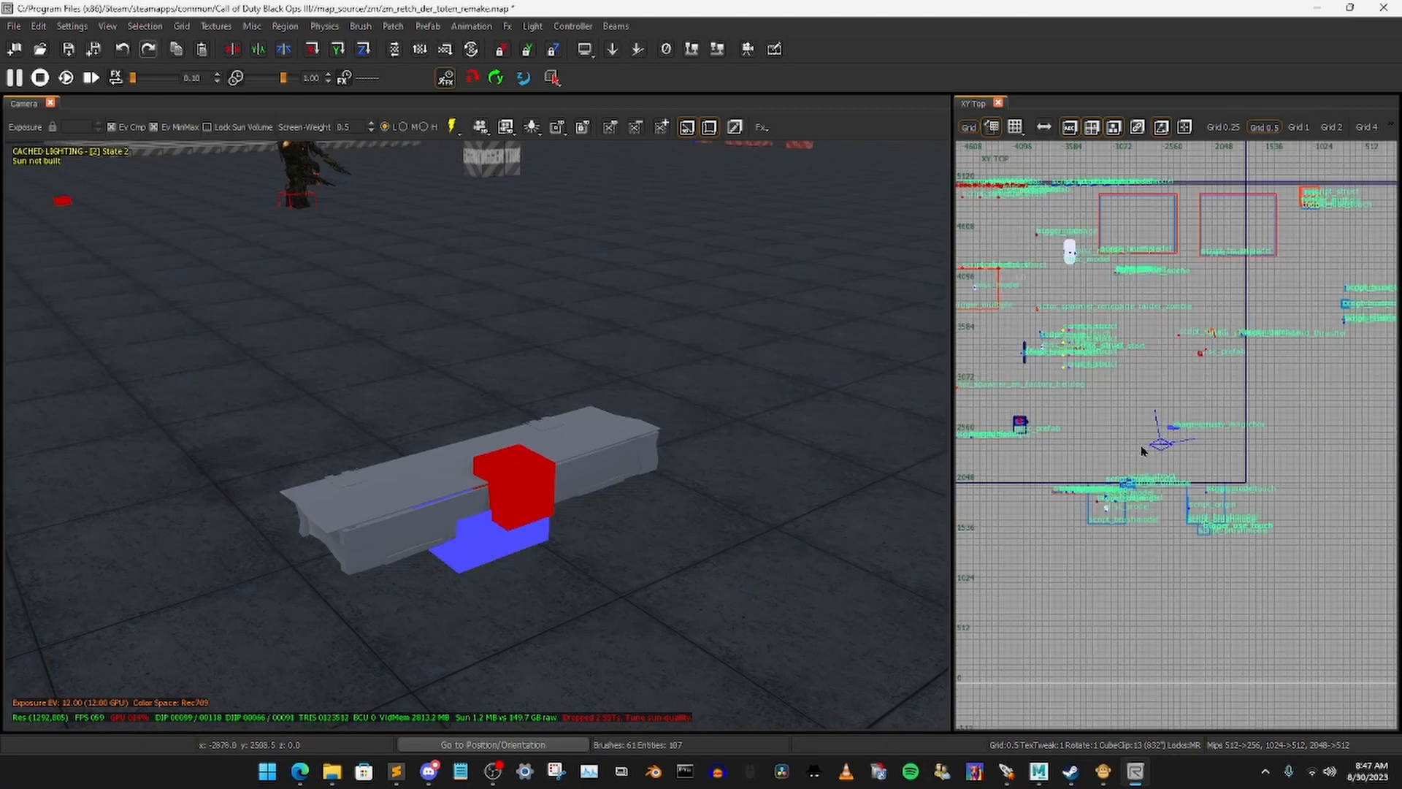
{"action": "right_click_drag", "start_coordinate": [1140, 390], "coordinate": [1139, 423]}
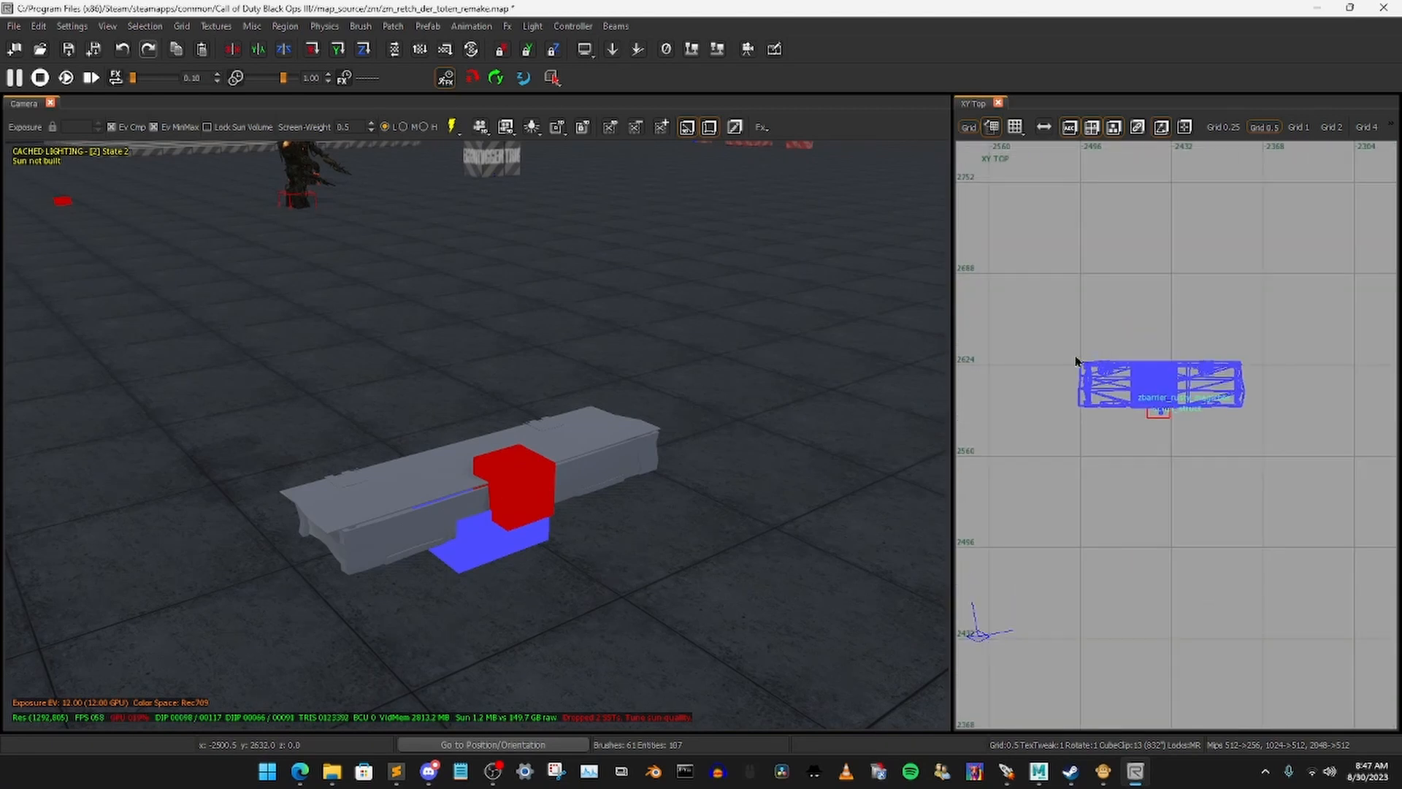
{"action": "left_click_drag", "start_coordinate": [1078, 365], "coordinate": [1246, 411]}
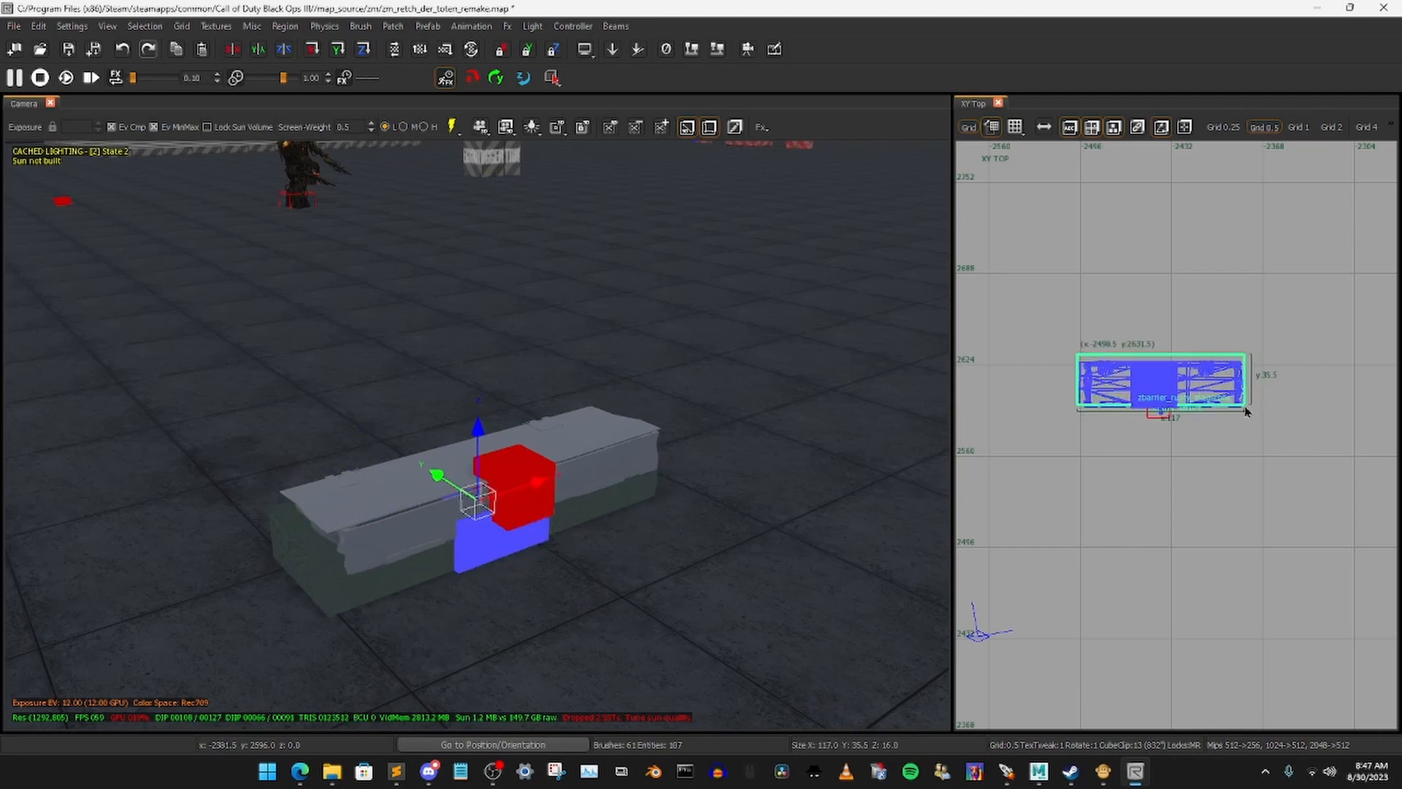
{"action": "left_click_drag", "start_coordinate": [1173, 344], "coordinate": [1173, 348]}
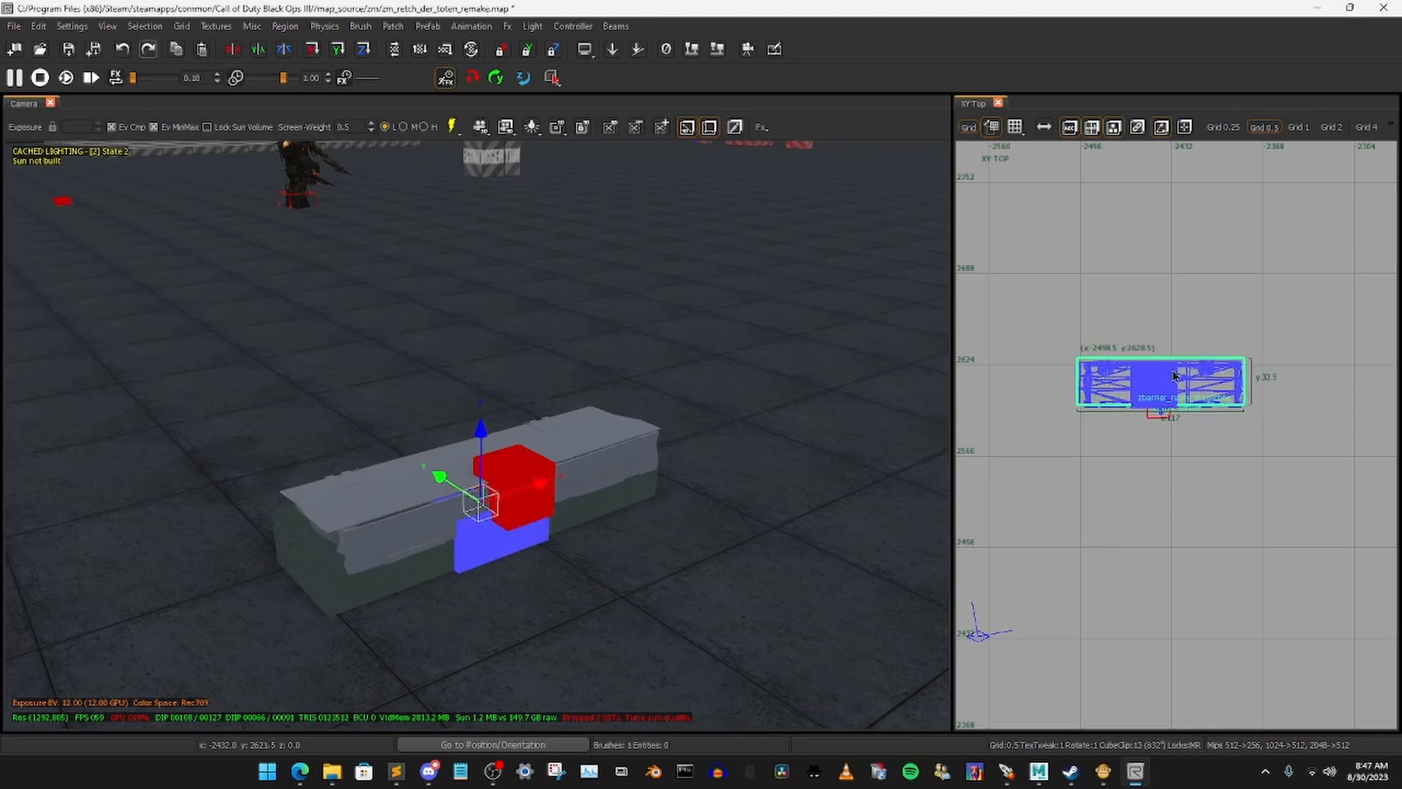
Raise the brush in the front view to fit the magic box's body, with its top at about z 24
{"action": "key", "text": "ctrl+Tab"}
{"action": "mouse_move", "coordinate": [1163, 435]}
{"action": "left_mouse_down"}
{"action": "mouse_move", "coordinate": [1146, 431]}
{"action": "mouse_move", "coordinate": [1183, 410]}
{"action": "left_mouse_up"}
{"action": "scroll", "coordinate": [1071, 423], "scroll_direction": "up", "scroll_amount": 3}
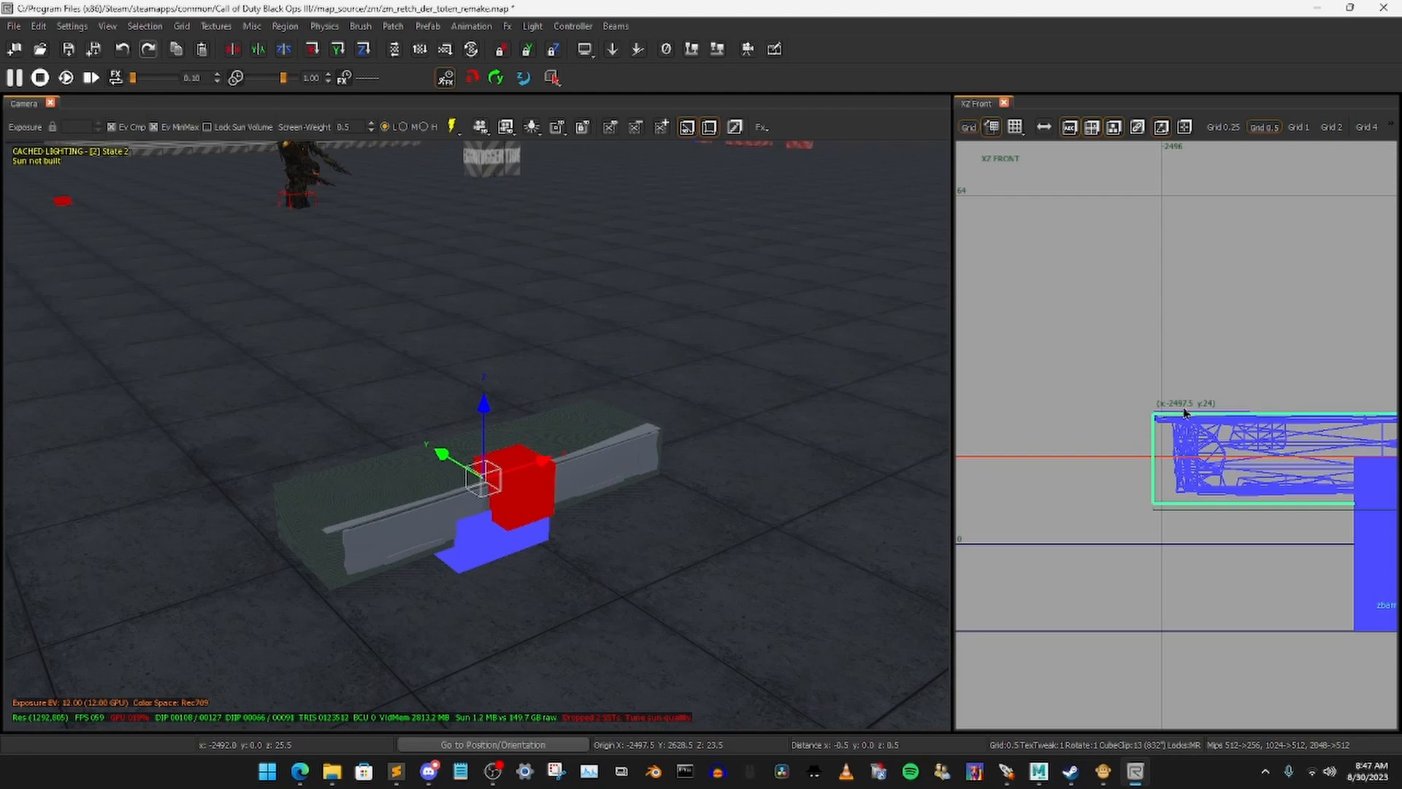
{"action": "scroll", "coordinate": [1184, 410], "scroll_direction": "down", "scroll_amount": 2}
{"action": "scroll", "coordinate": [1214, 465], "scroll_direction": "up", "scroll_amount": 3}
{"action": "left_click_drag", "start_coordinate": [1213, 488], "coordinate": [1267, 475]}
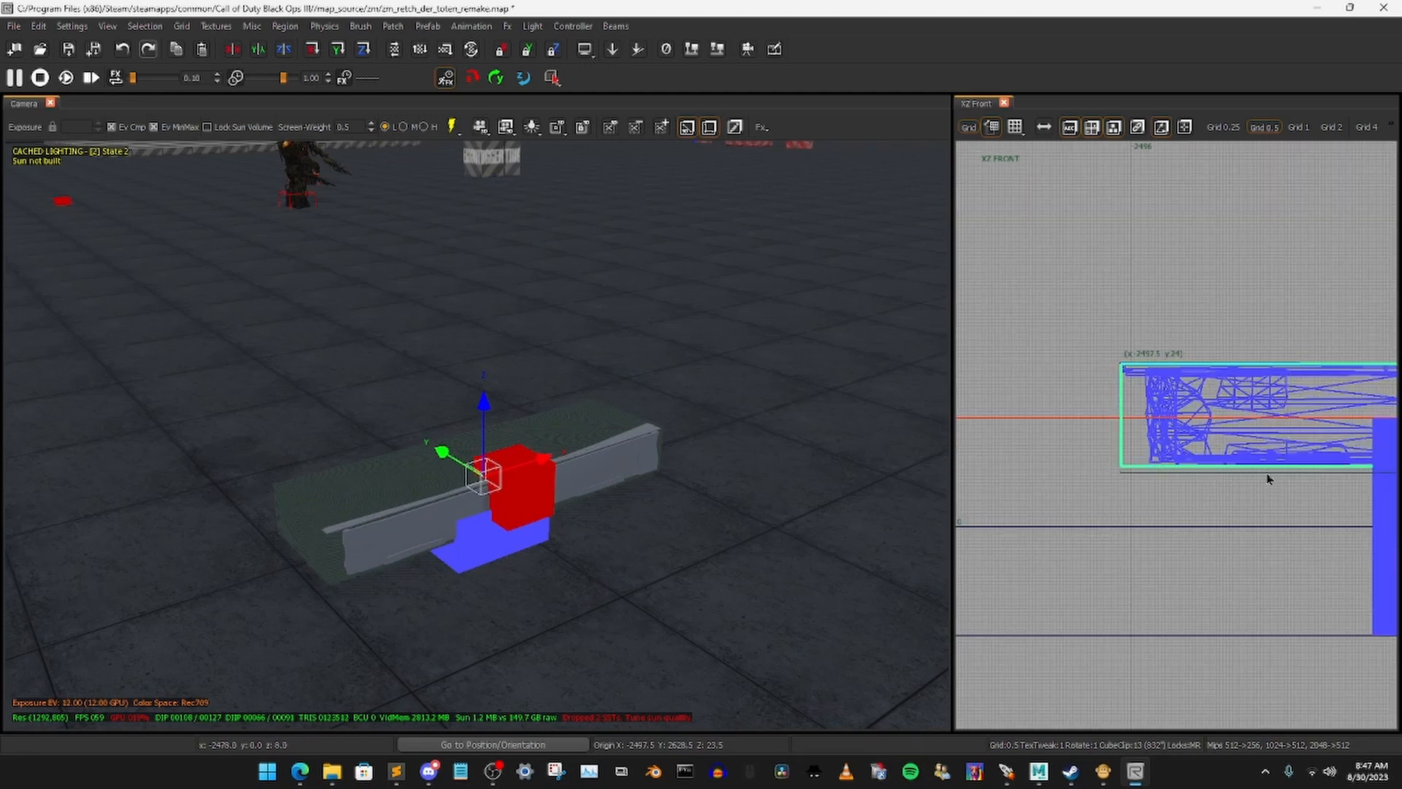
Stretch the brush upward to about 138 units tall and shift it slightly forward around the magic box
{"action": "scroll", "coordinate": [1267, 475], "scroll_direction": "down", "scroll_amount": 2}
{"action": "right_click_drag", "start_coordinate": [1267, 475], "coordinate": [980, 461]}
{"action": "right_click_drag", "start_coordinate": [1380, 425], "coordinate": [1298, 402]}
{"action": "scroll", "coordinate": [1298, 403], "scroll_direction": "down", "scroll_amount": 2}
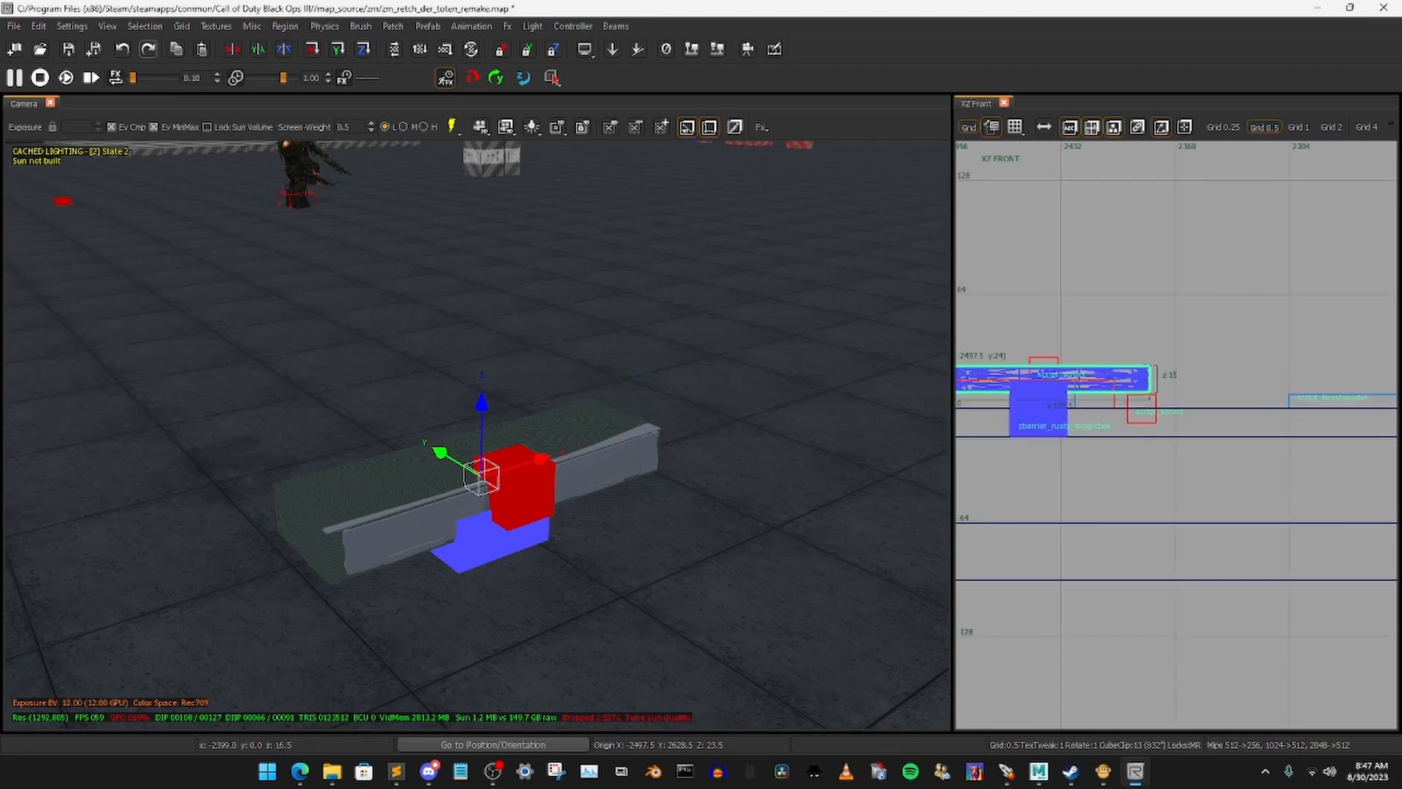
{"action": "right_click_drag", "start_coordinate": [964, 394], "coordinate": [1151, 382]}
{"action": "left_click_drag", "start_coordinate": [1151, 382], "coordinate": [1152, 167]}
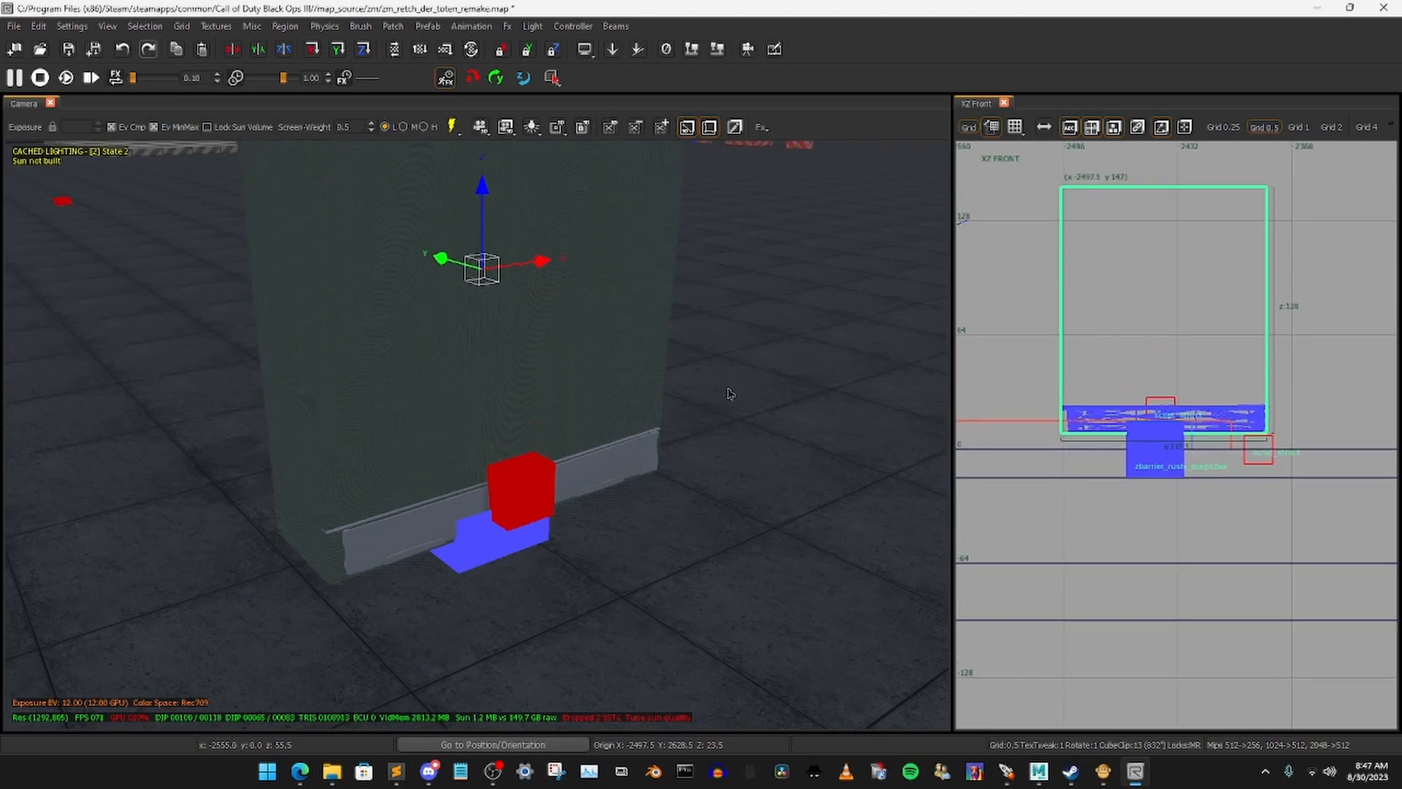
{"action": "left_click_drag", "start_coordinate": [445, 270], "coordinate": [449, 267]}
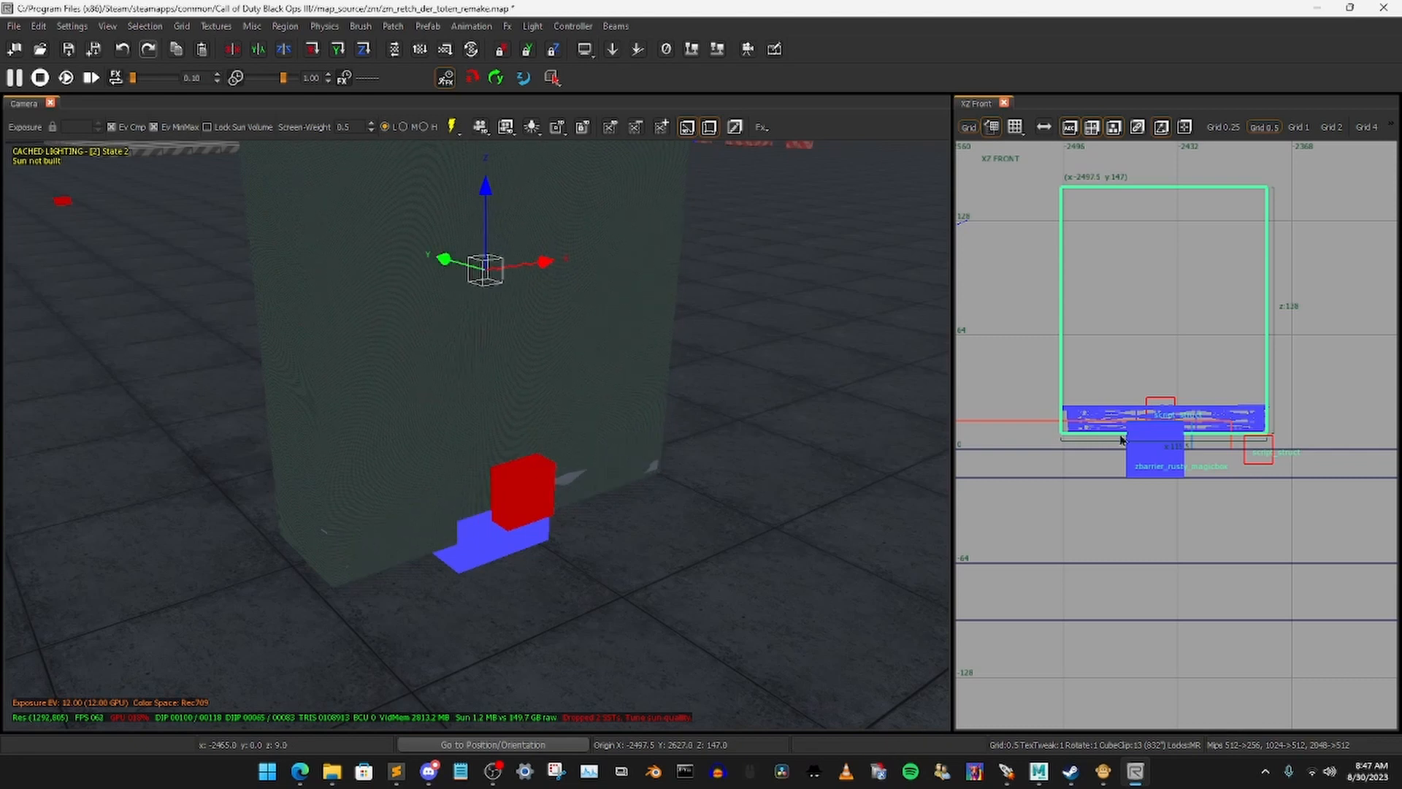
Apply the clip texture to the brush around the magic box and deselect it
{"action": "key", "text": "ctrl+Tab"}
{"action": "key", "text": "ctrl+Tab"}
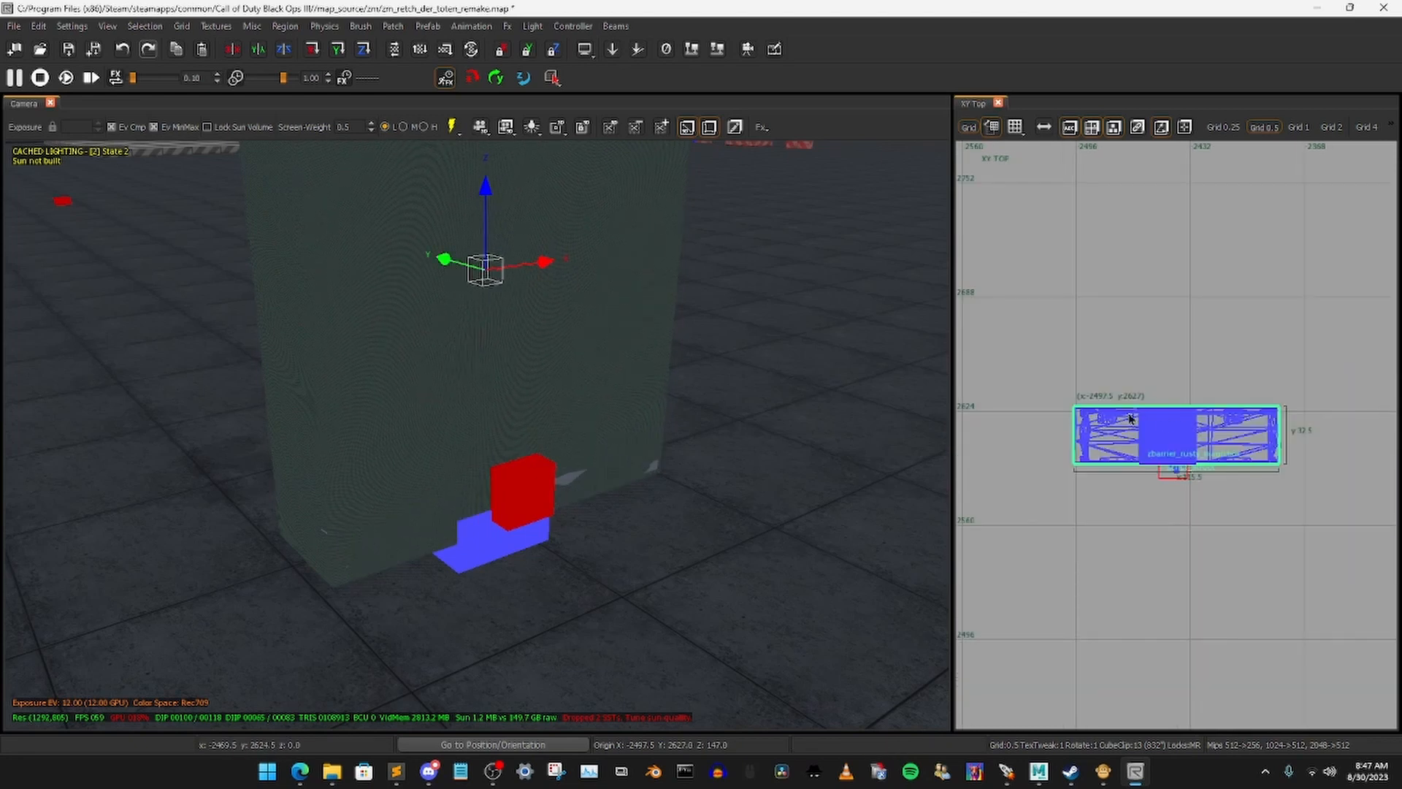
{"action": "key", "text": "ctrl+Tab"}
{"action": "right_click_drag", "start_coordinate": [1175, 427], "coordinate": [1176, 445]}
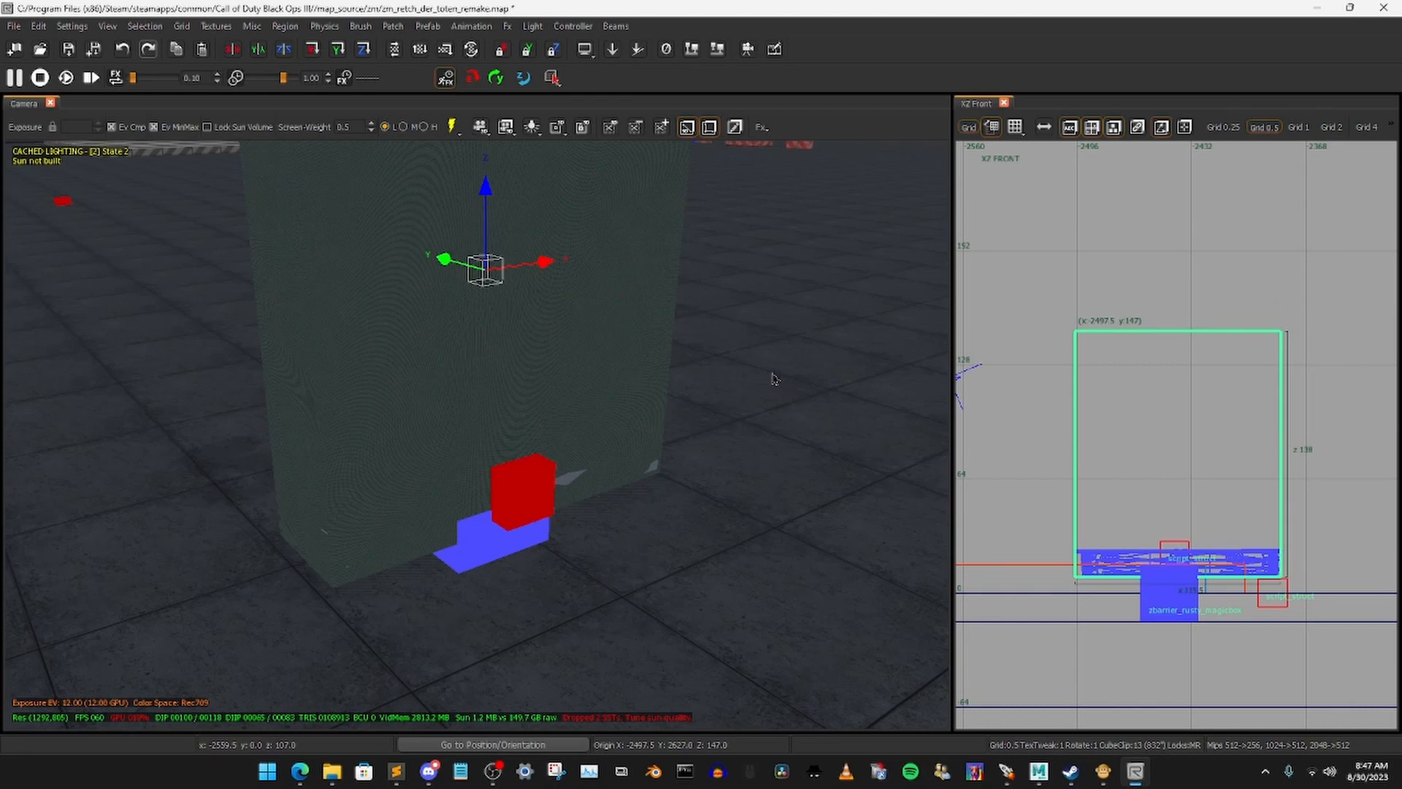
{"action": "key", "text": "t"}
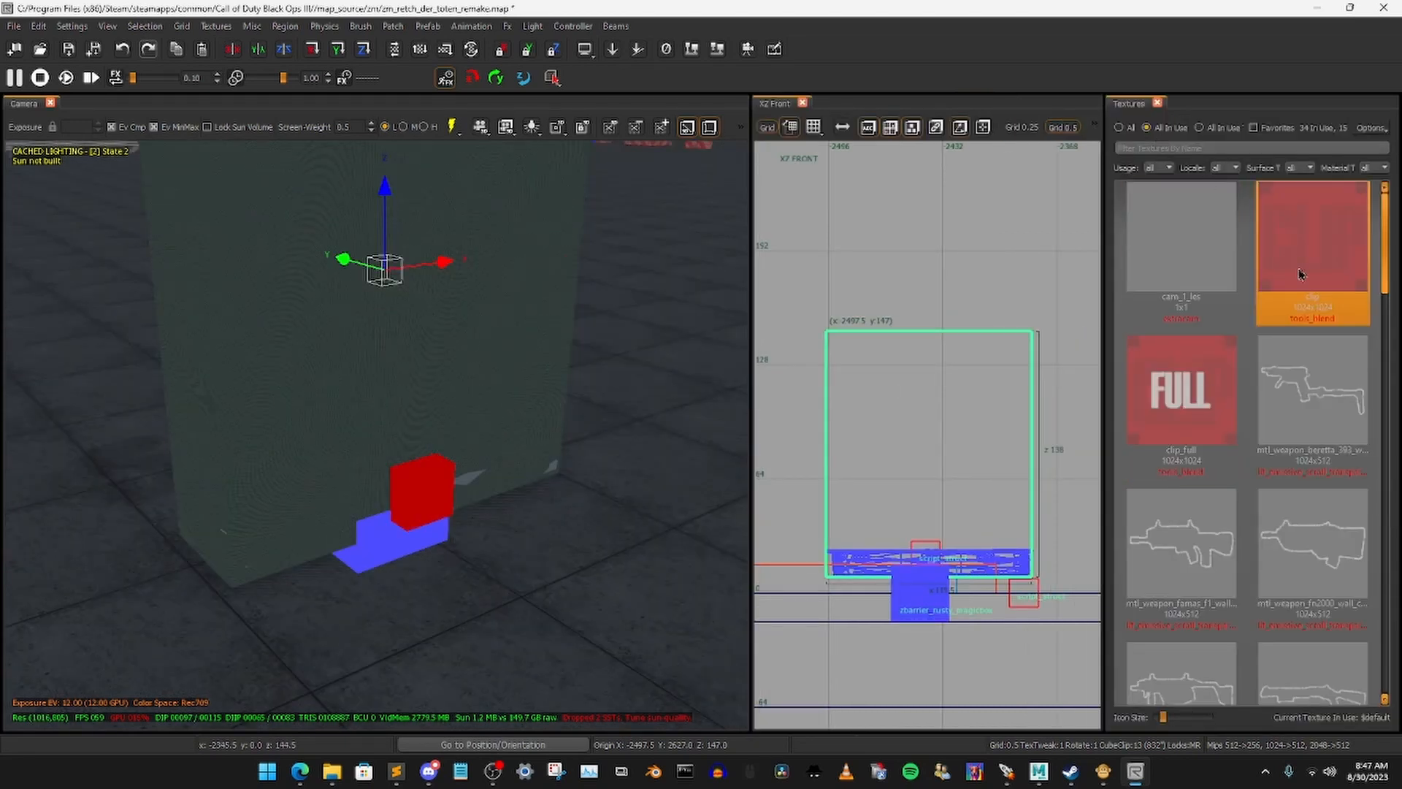
{"action": "left_click", "coordinate": [1315, 253]}
{"action": "key", "text": "t"}
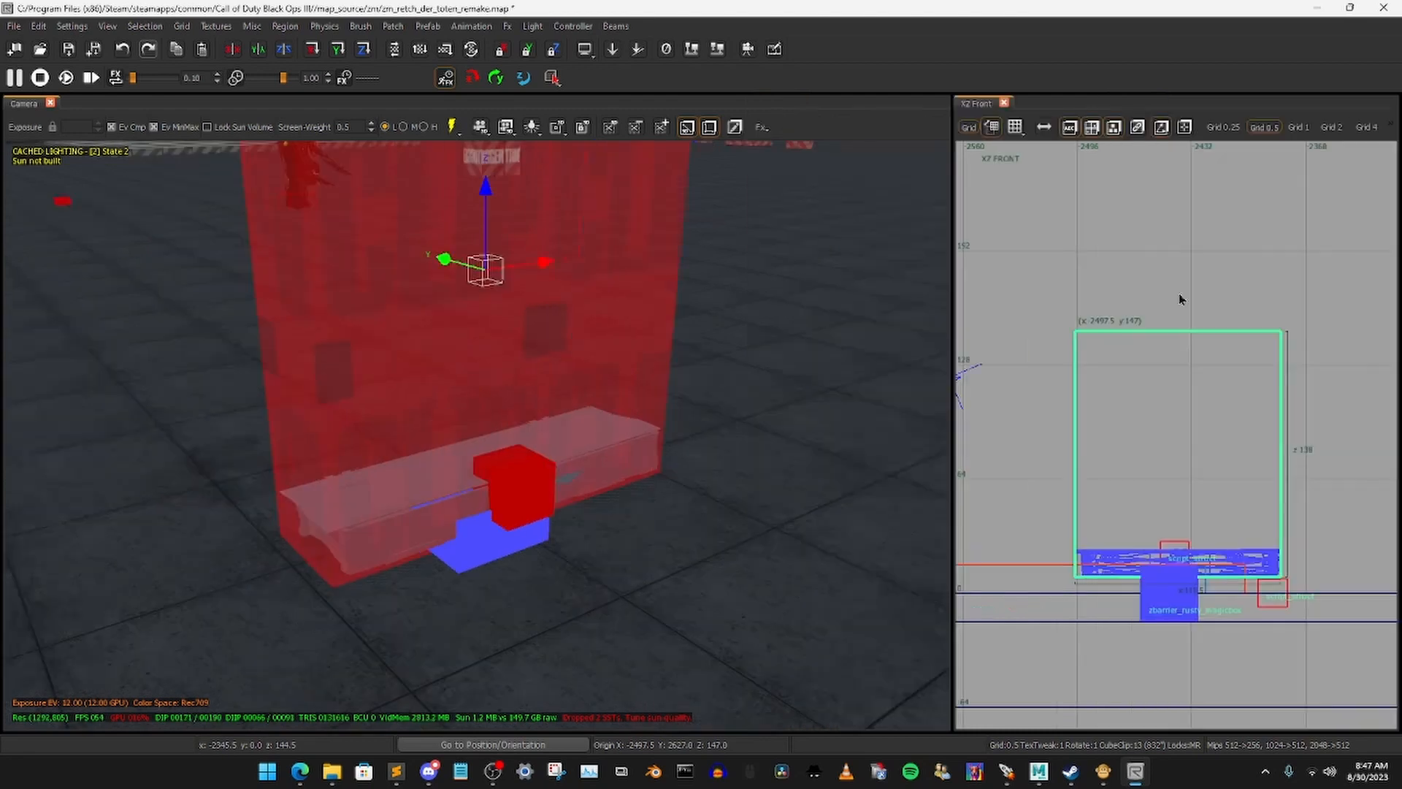
{"action": "scroll", "coordinate": [692, 319], "scroll_direction": "down", "scroll_amount": 3}
{"action": "key", "text": "Escape"}
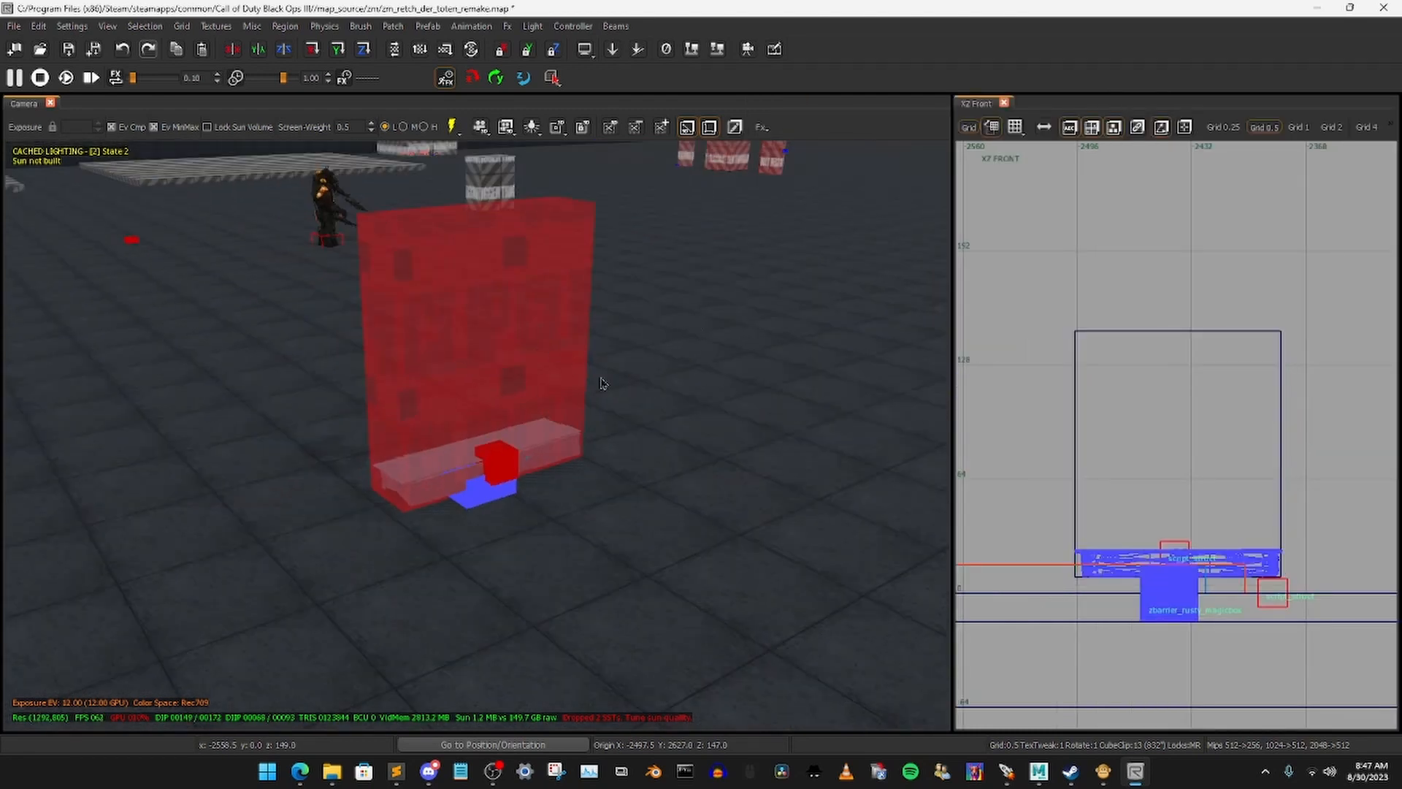
{"action": "right_click_drag", "start_coordinate": [614, 345], "coordinate": [460, 341]}
{"action": "key", "text": "d"}
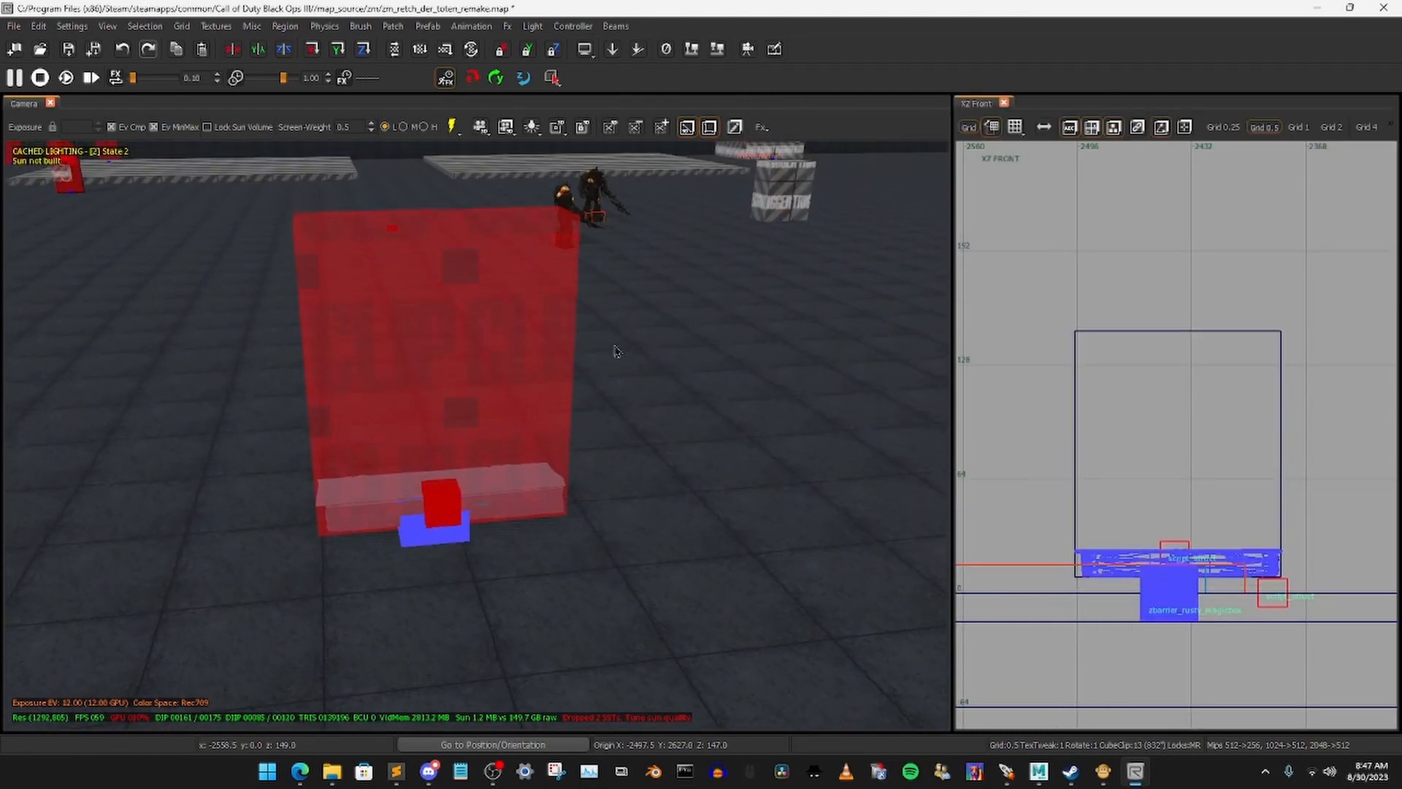
{"action": "left_click", "coordinate": [451, 389]}
{"action": "key", "text": "Escape"}
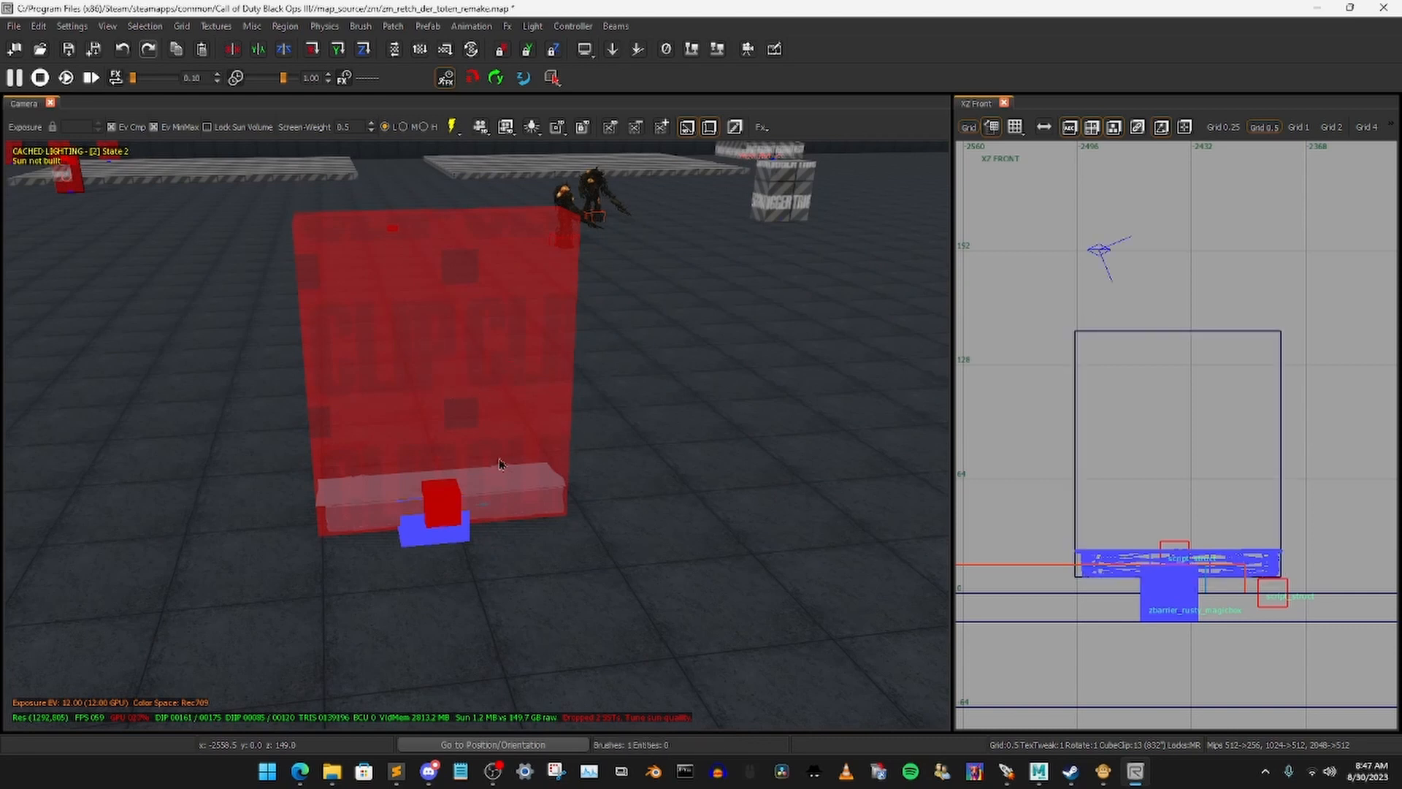
{"action": "key", "text": "a"}
{"action": "mouse_move", "coordinate": [618, 413]}
{"action": "right_mouse_down"}
{"action": "mouse_move", "coordinate": [701, 418]}
{"action": "mouse_move", "coordinate": [627, 410]}
{"action": "right_mouse_up"}
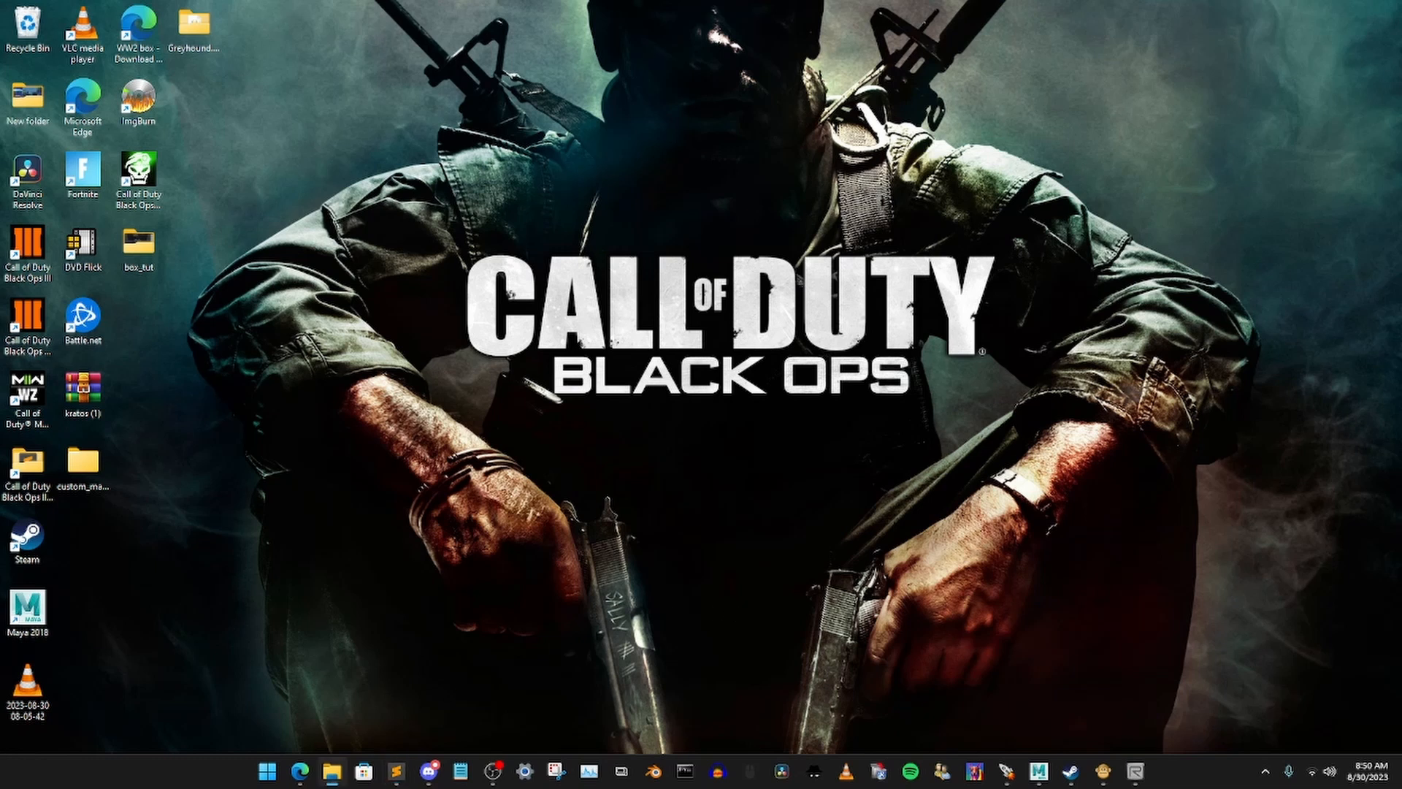
Switch to File Explorer showing the custom_magicbox_tut folder and reposition its window on the desktop
{"action": "left_click", "coordinate": [332, 771]}
{"action": "left_click_drag", "start_coordinate": [690, 193], "coordinate": [759, 158]}
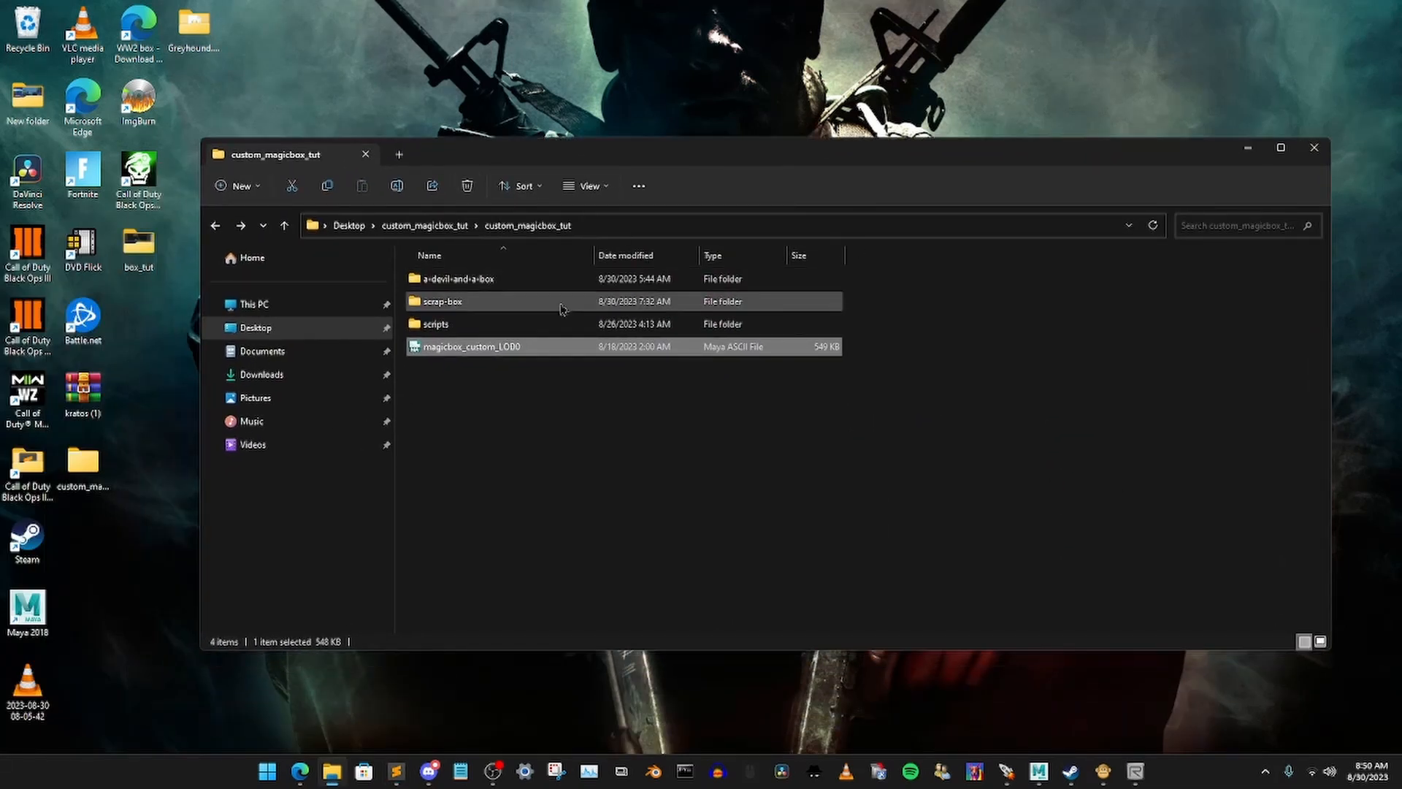
Open the zm folder inside the scripts folder of custom_magicbox_tut
{"action": "double_click", "coordinate": [471, 328]}
{"action": "double_click", "coordinate": [467, 282]}
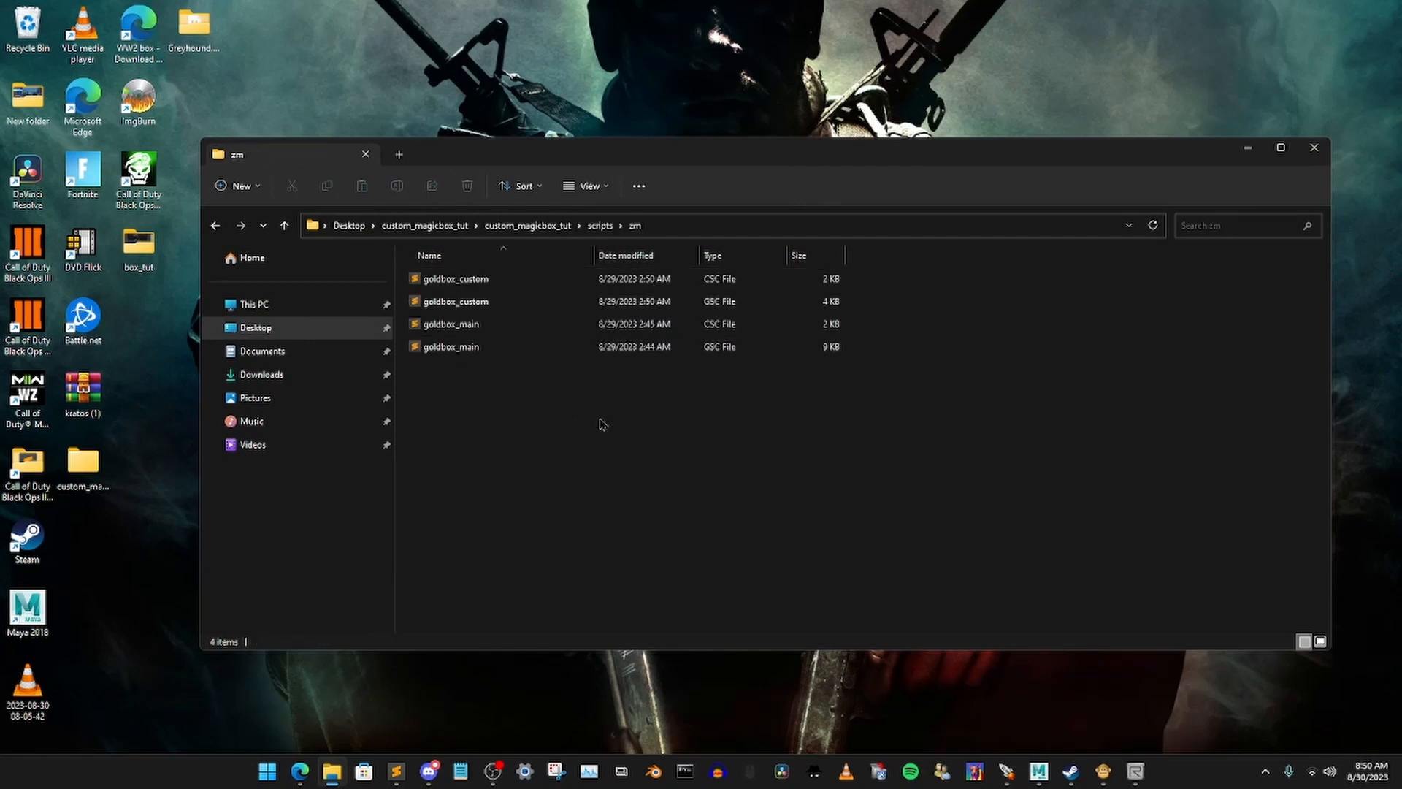
{"action": "left_click", "coordinate": [396, 771]}
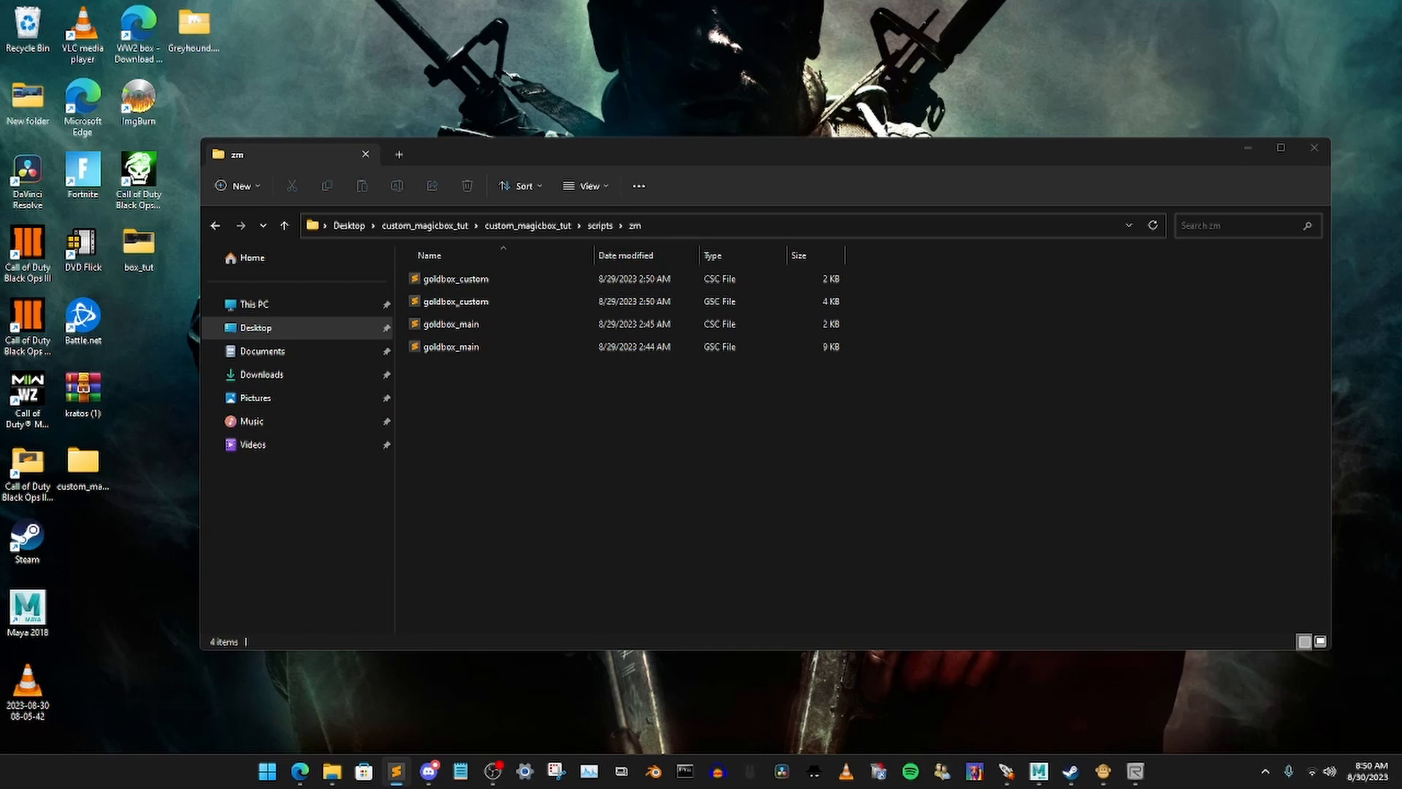
{"action": "left_click", "coordinate": [464, 348]}
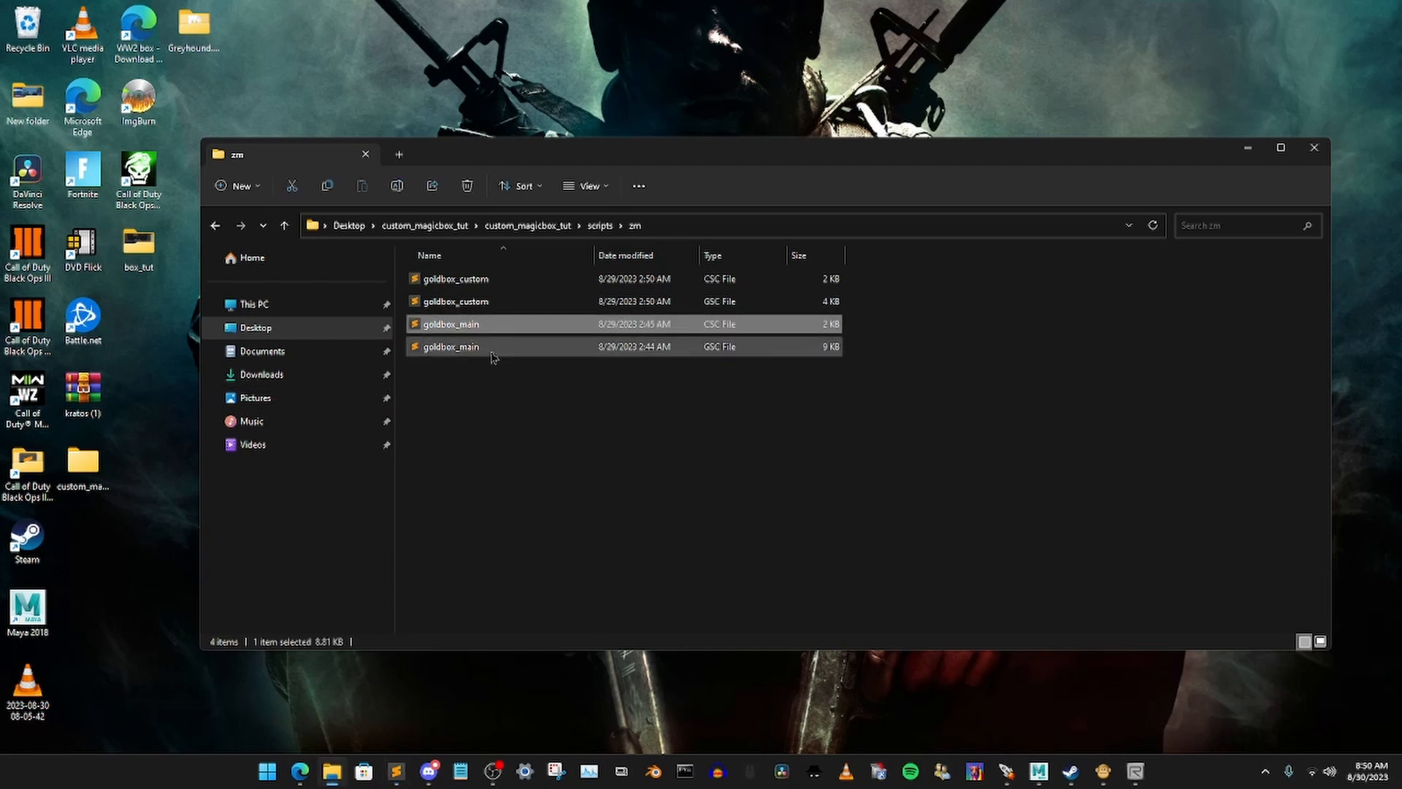
{"action": "left_click", "coordinate": [493, 325]}
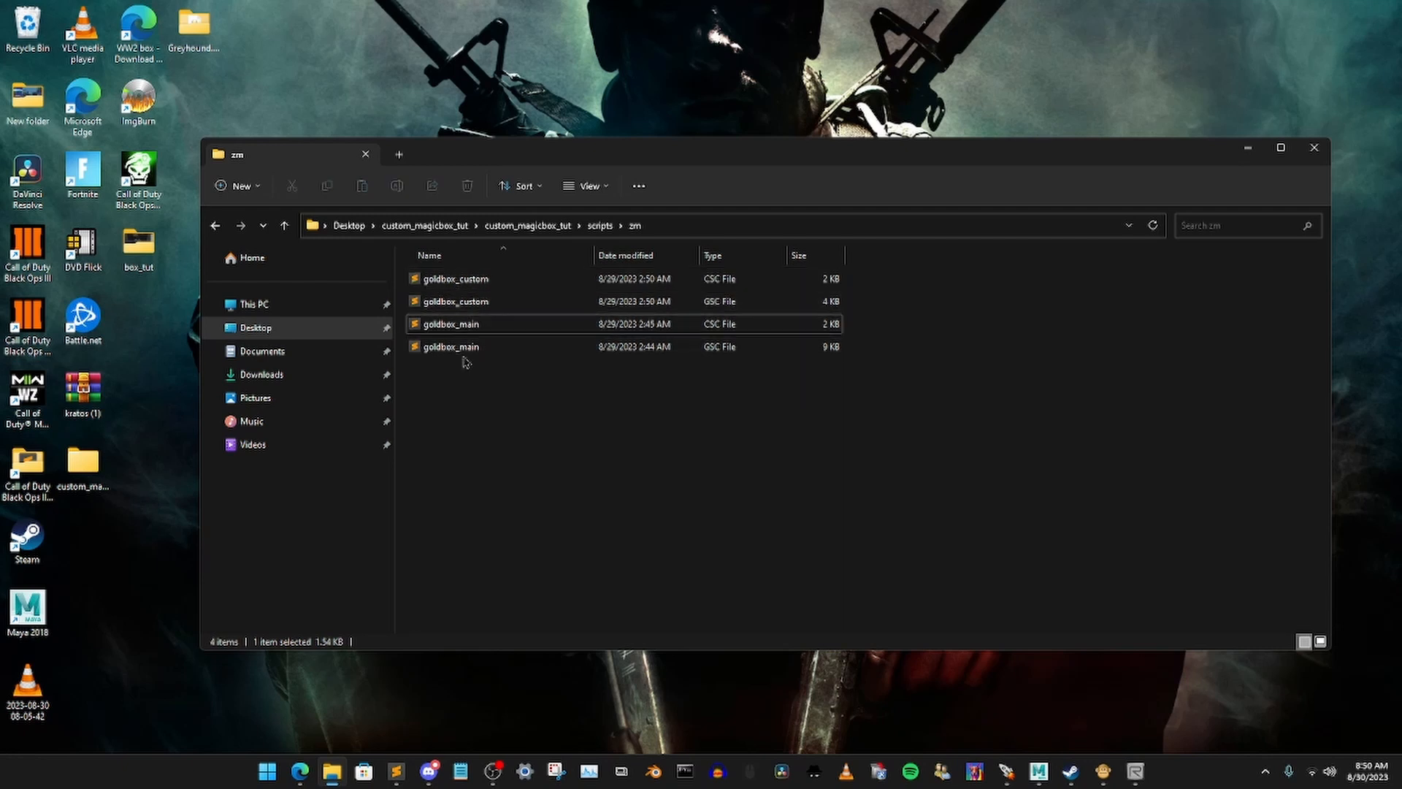
Rename the goldbox_main GSC file as rusty_box_main
{"action": "left_click", "coordinate": [463, 356]}
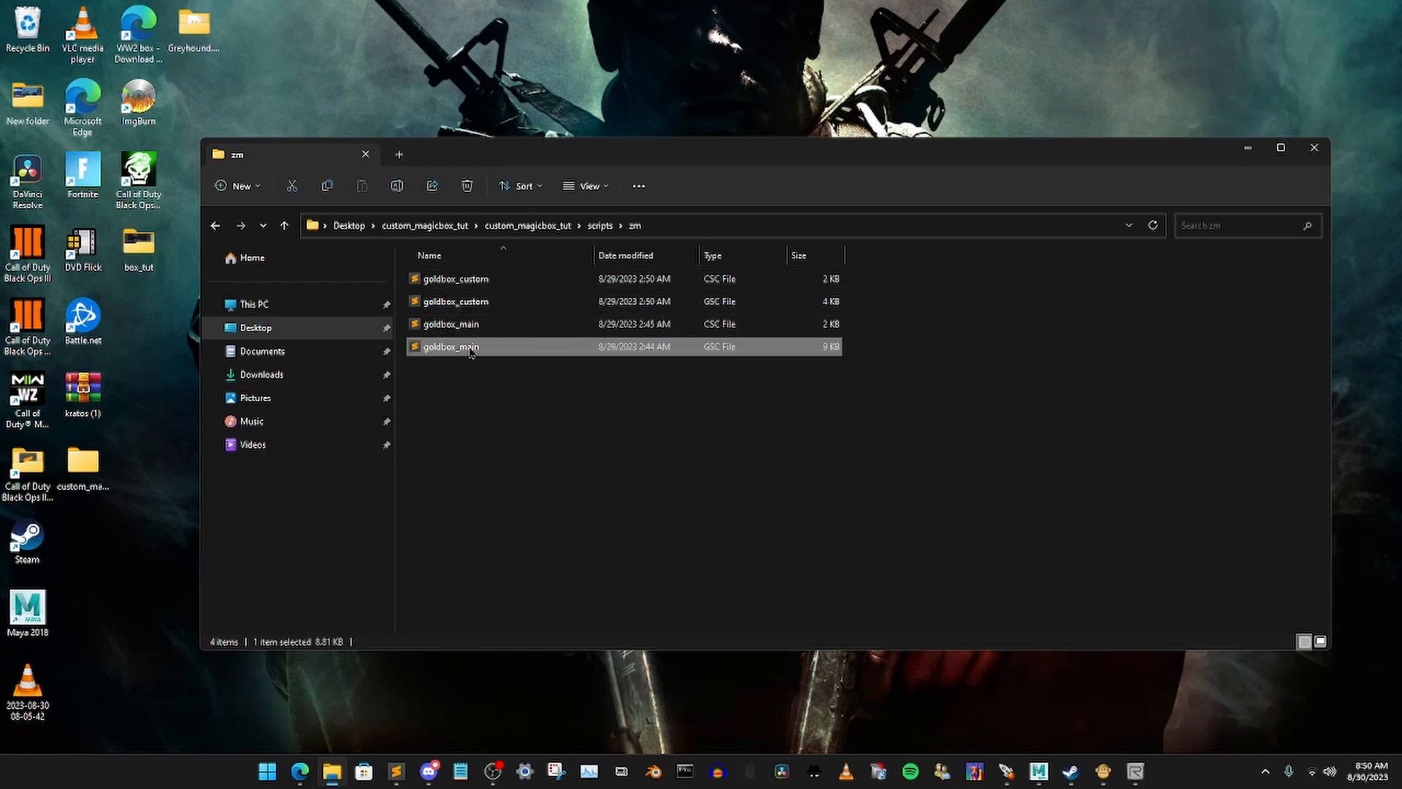
{"action": "left_click", "coordinate": [453, 353]}
{"action": "left_click", "coordinate": [454, 350]}
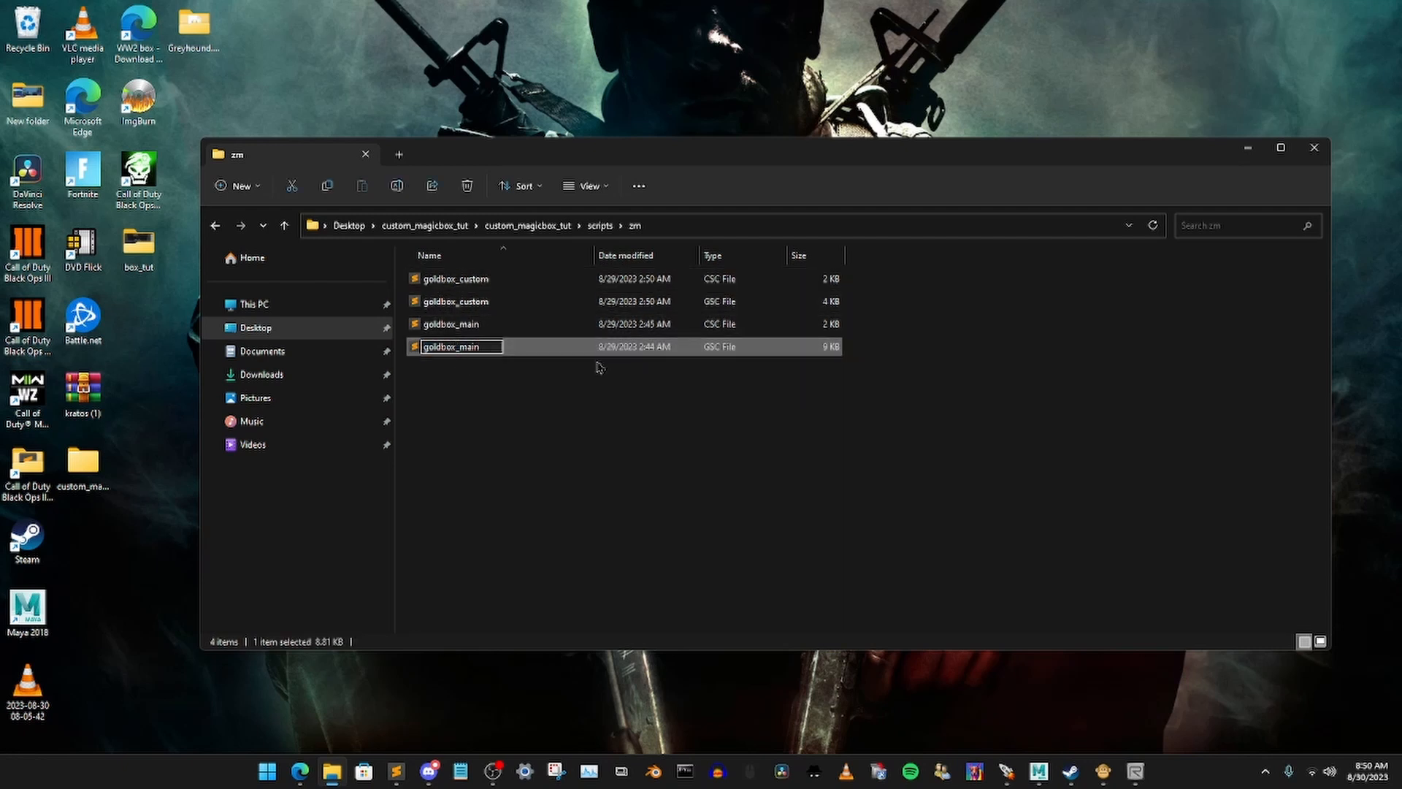
{"action": "key", "text": "BackSpace"}
{"action": "key", "text": "BackSpace"}
{"action": "key", "text": "BackSpace"}
{"action": "key", "text": "BackSpace"}
{"action": "key", "text": "BackSpace"}
{"action": "key", "text": "BackSpace"}
{"action": "key", "text": "BackSpace"}
{"action": "type", "text": "rusty_bo"}
{"action": "key", "text": "Return"}
Rename the goldbox_main CSC file as rusty_box_main
{"action": "left_click", "coordinate": [456, 325]}
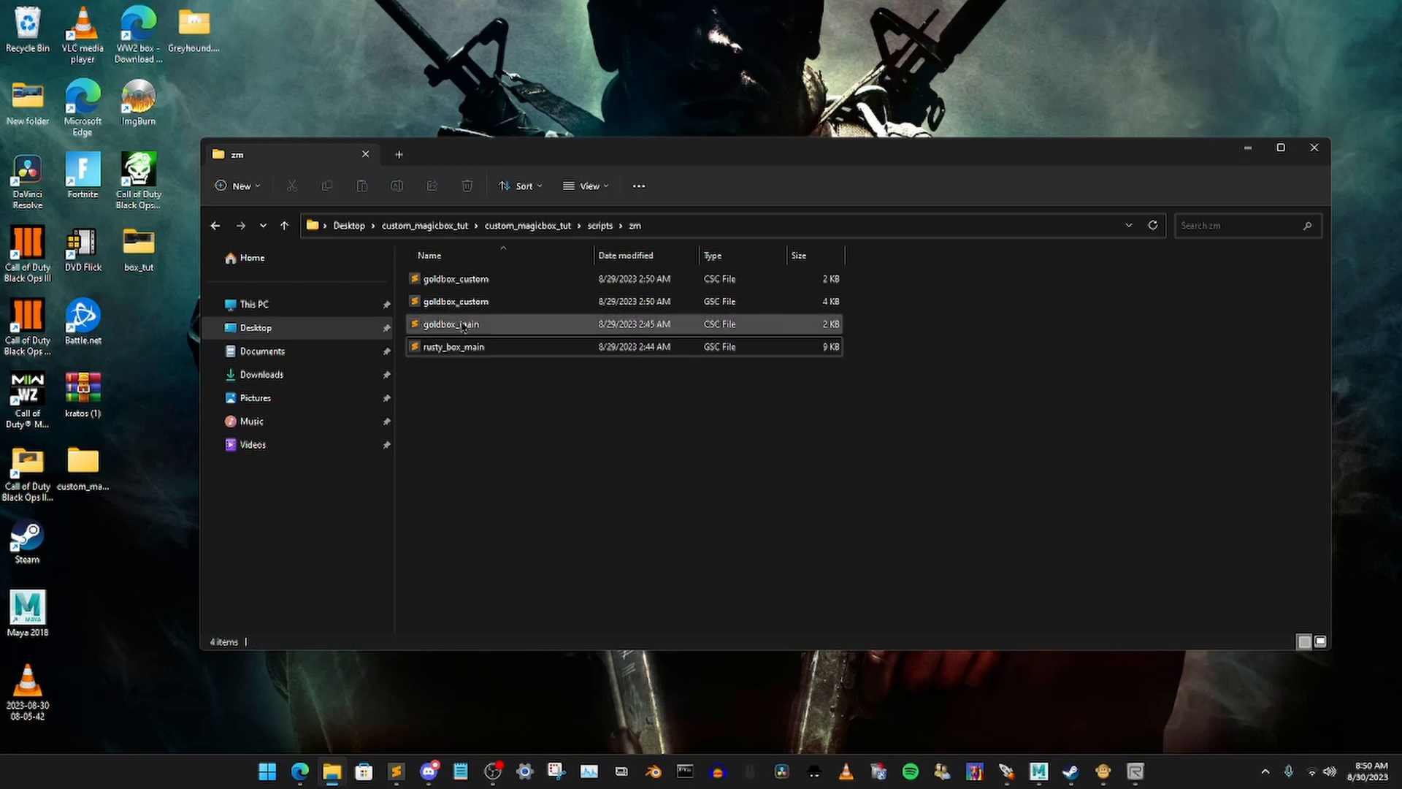
{"action": "left_click", "coordinate": [455, 329]}
{"action": "left_click", "coordinate": [456, 326]}
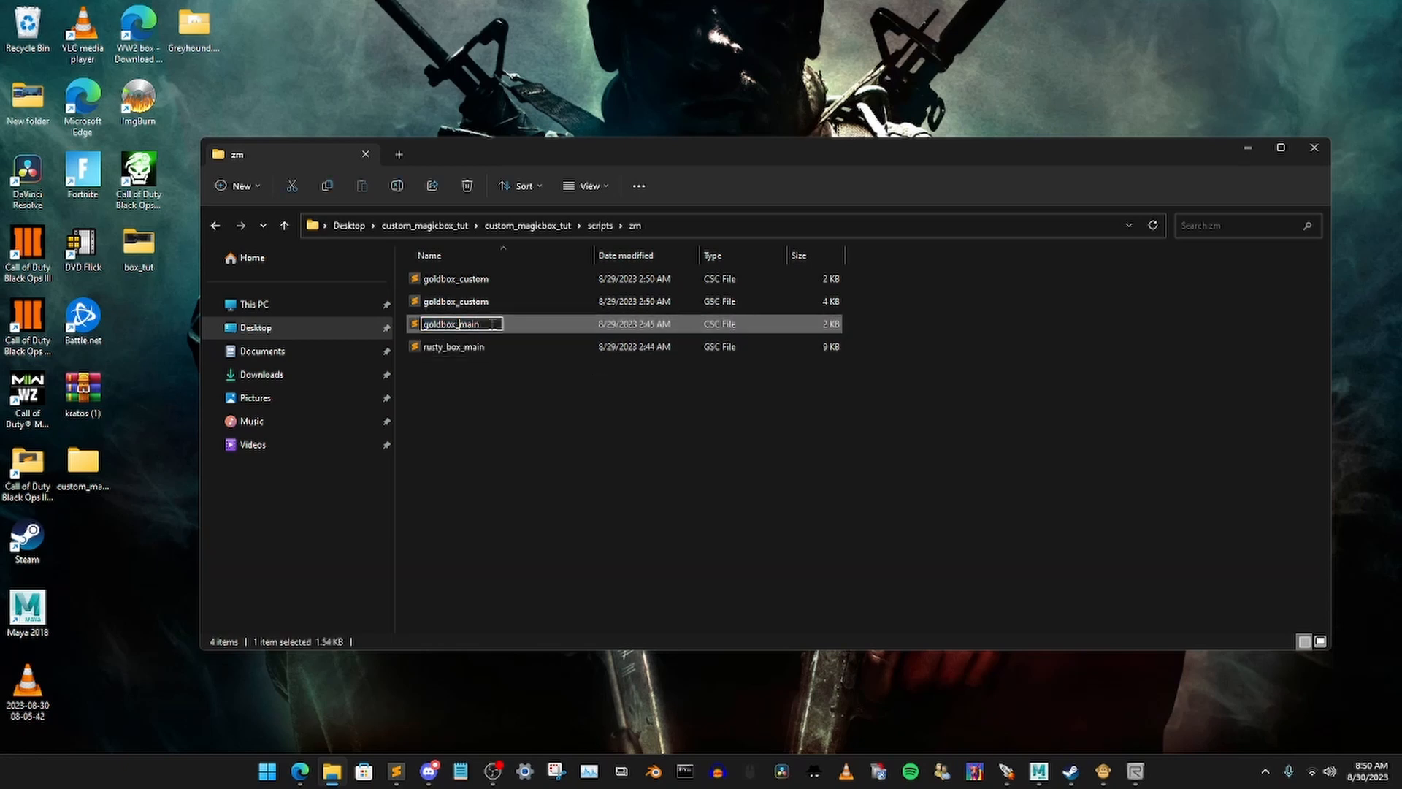
{"action": "key", "text": "BackSpace"}
{"action": "key", "text": "BackSpace"}
{"action": "key", "text": "BackSpace"}
{"action": "key", "text": "BackSpace"}
{"action": "key", "text": "BackSpace"}
{"action": "key", "text": "BackSpace"}
{"action": "key", "text": "BackSpace"}
{"action": "type", "text": "rusty_box"}
{"action": "key", "text": "Return"}
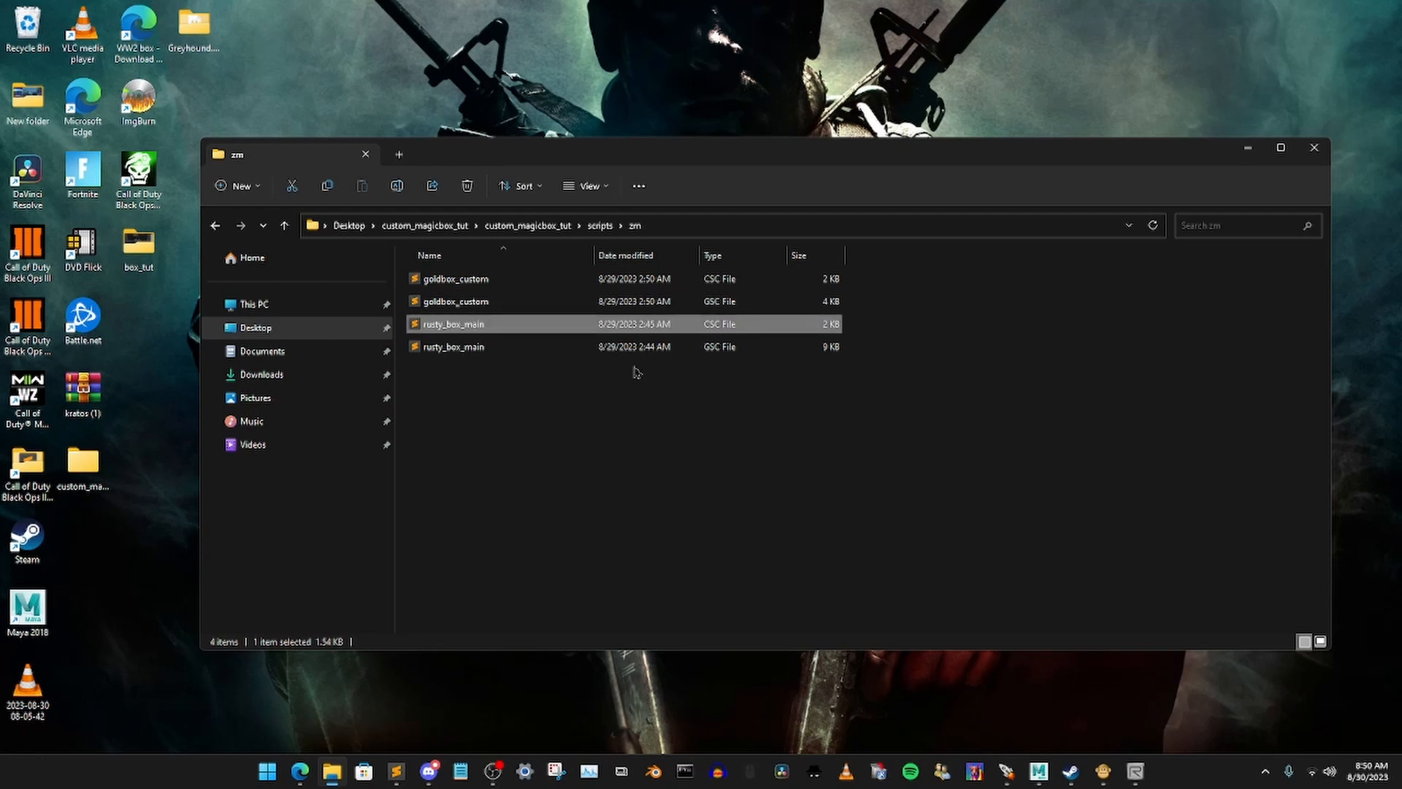
Rename the goldbox_custom GSC file as rusty_box_custom
{"action": "left_click", "coordinate": [454, 303]}
{"action": "key", "text": "F2"}
{"action": "left_click", "coordinate": [457, 302]}
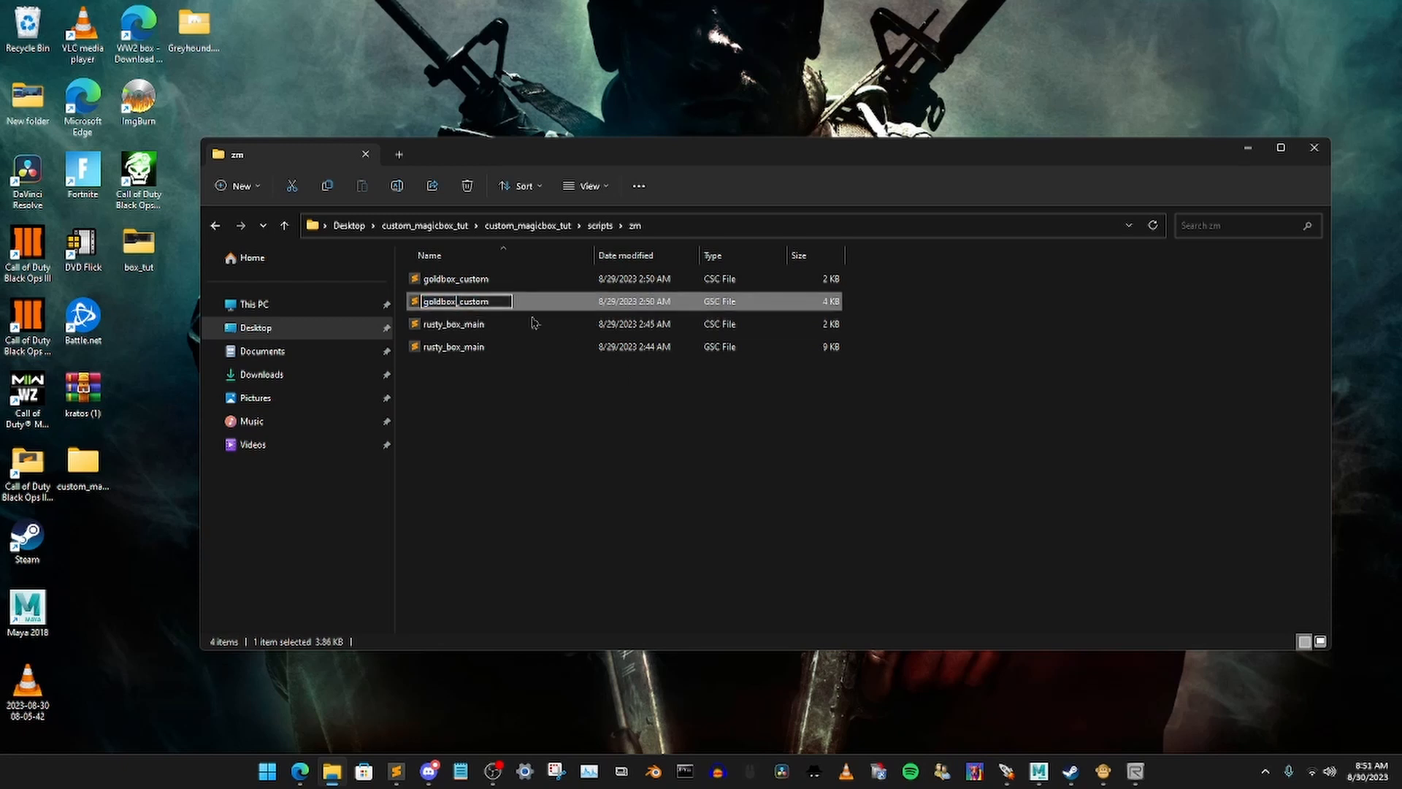
{"action": "key", "text": "BackSpace"}
{"action": "key", "text": "BackSpace"}
{"action": "key", "text": "BackSpace"}
{"action": "key", "text": "BackSpace"}
{"action": "key", "text": "BackSpace"}
{"action": "key", "text": "BackSpace"}
{"action": "key", "text": "BackSpace"}
{"action": "type", "text": "rusty"}
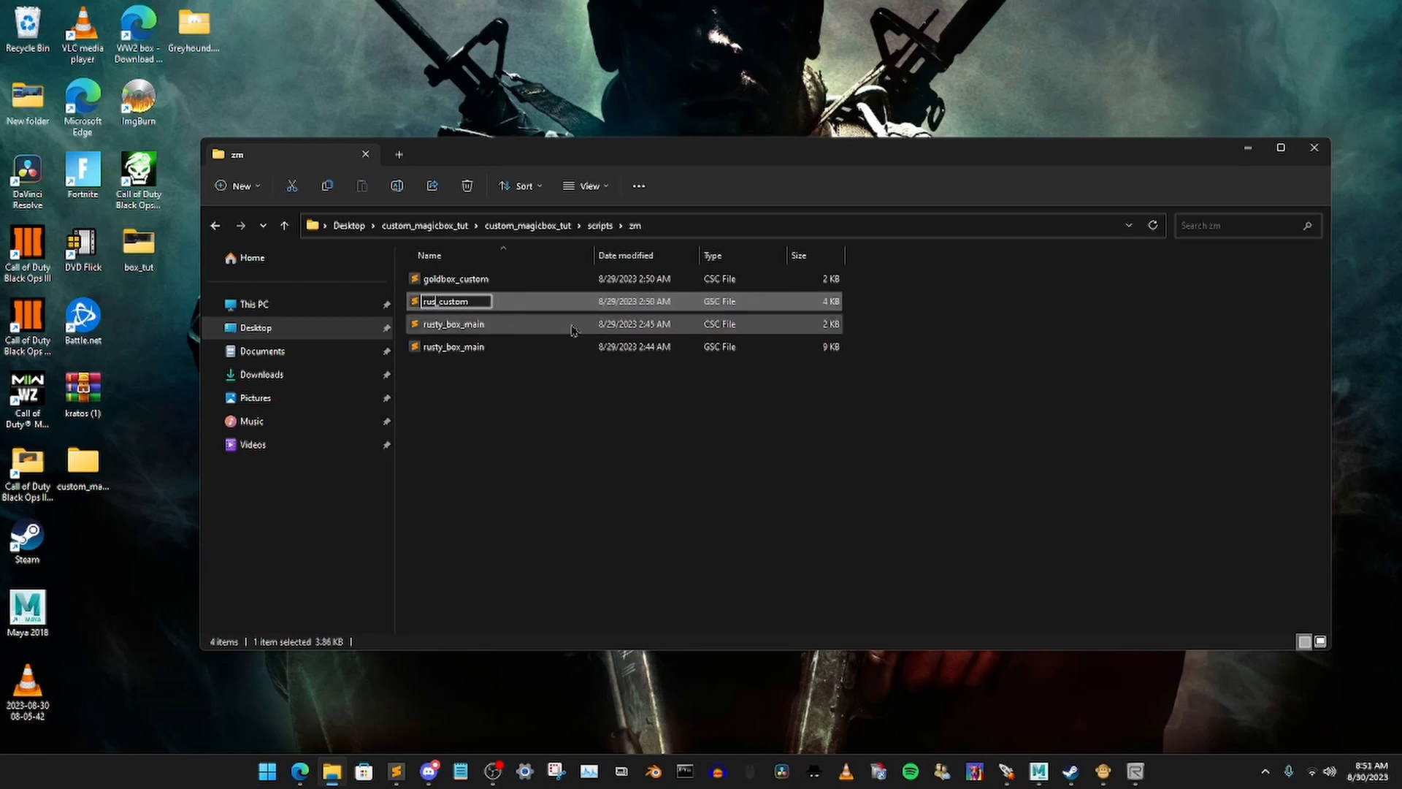
{"action": "type", "text": "_box"}
{"action": "key", "text": "Return"}
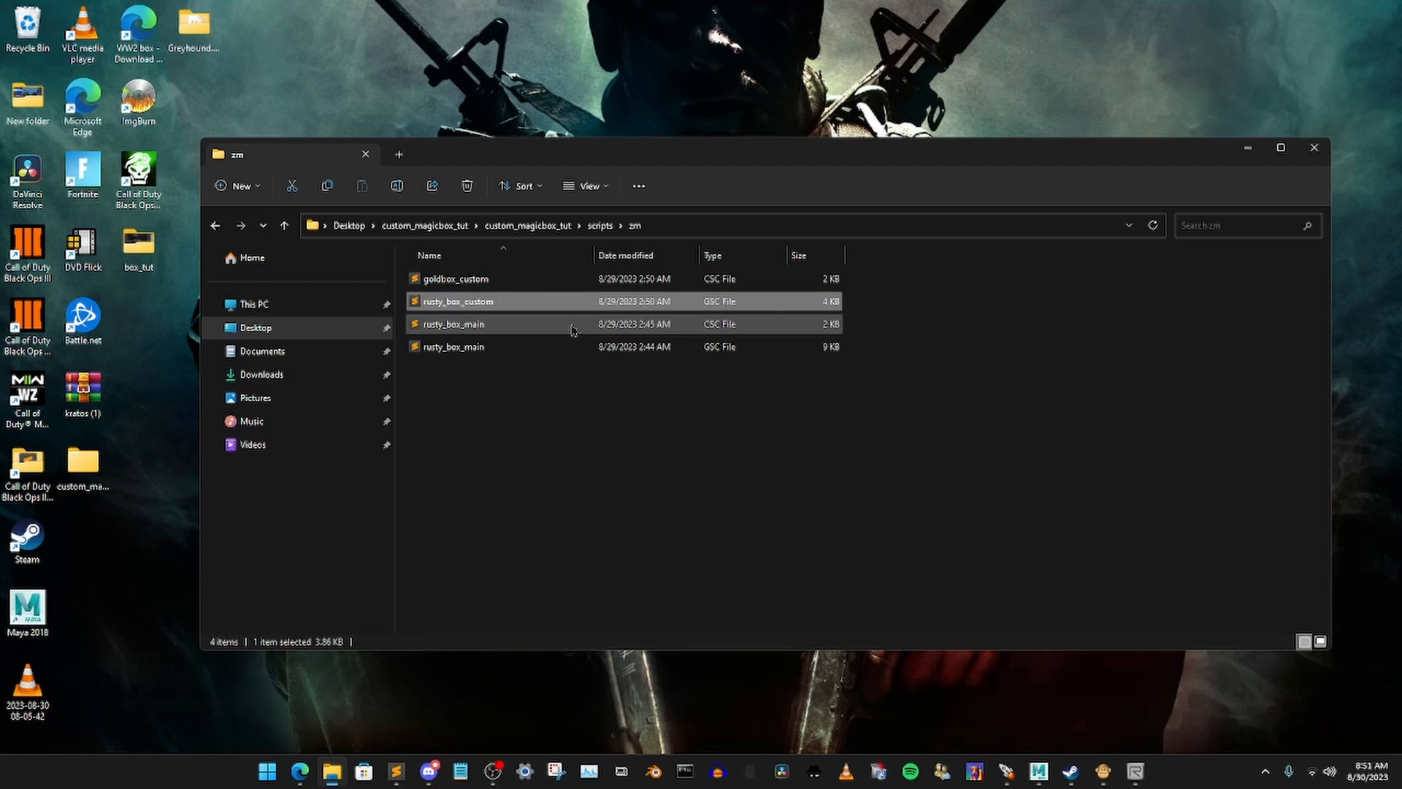
Rename the goldbox_custom CSC file as rusty_box_custom and deselect it
{"action": "left_click", "coordinate": [487, 283]}
{"action": "key", "text": "F2"}
{"action": "left_click", "coordinate": [454, 282]}
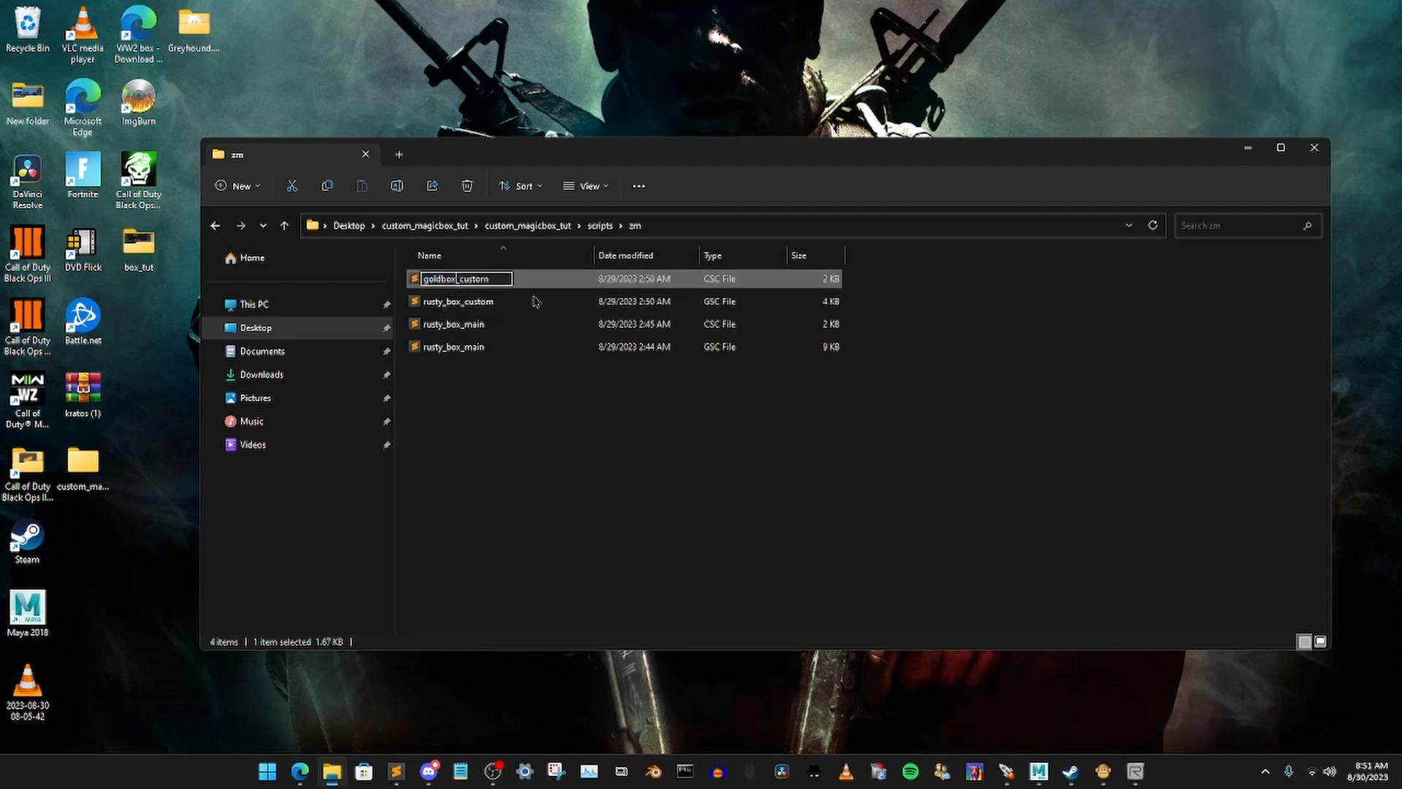
{"action": "key", "text": "BackSpace"}
{"action": "key", "text": "BackSpace"}
{"action": "key", "text": "BackSpace"}
{"action": "key", "text": "BackSpace"}
{"action": "key", "text": "BackSpace"}
{"action": "key", "text": "BackSpace"}
{"action": "key", "text": "BackSpace"}
{"action": "type", "text": "rusty_bo"}
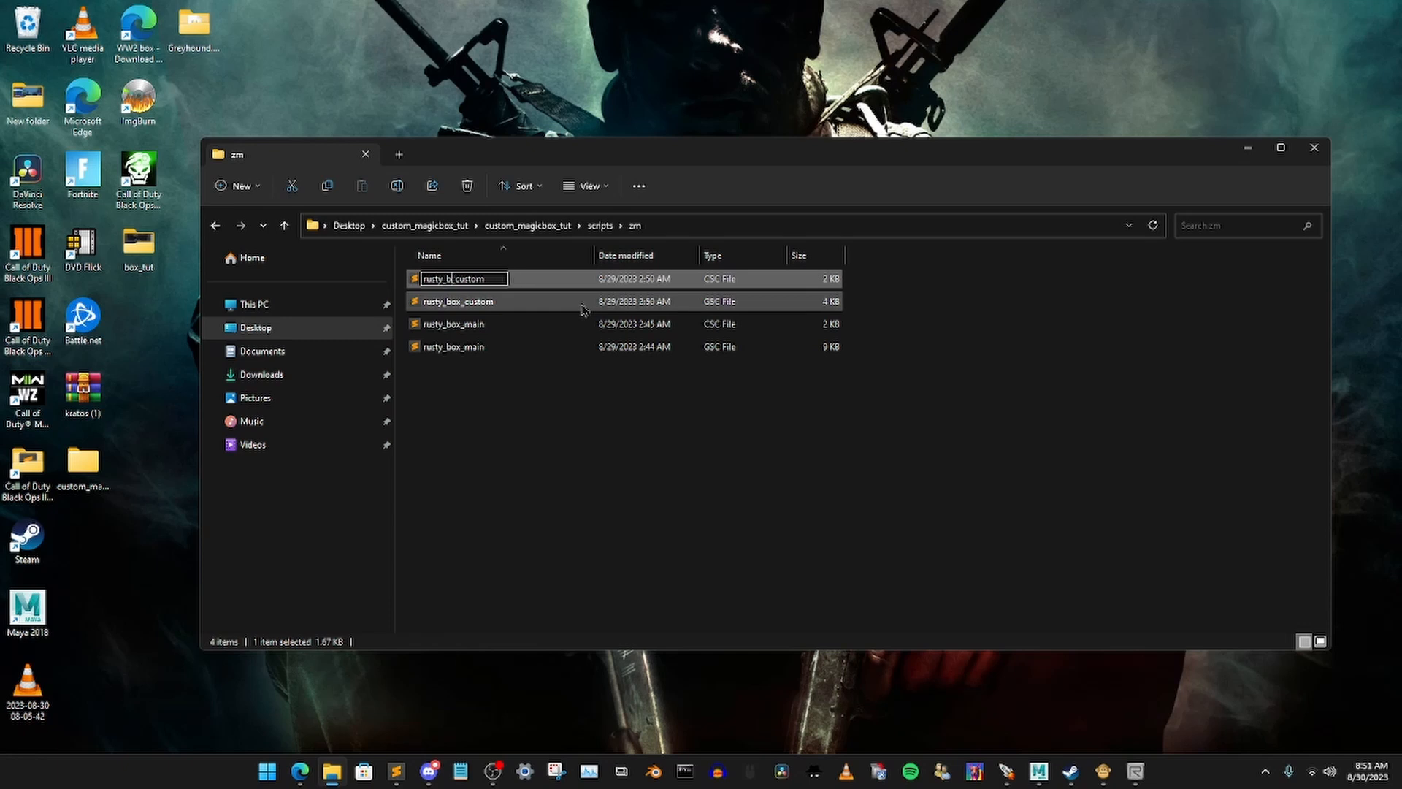
{"action": "type", "text": "x"}
{"action": "key", "text": "Return"}
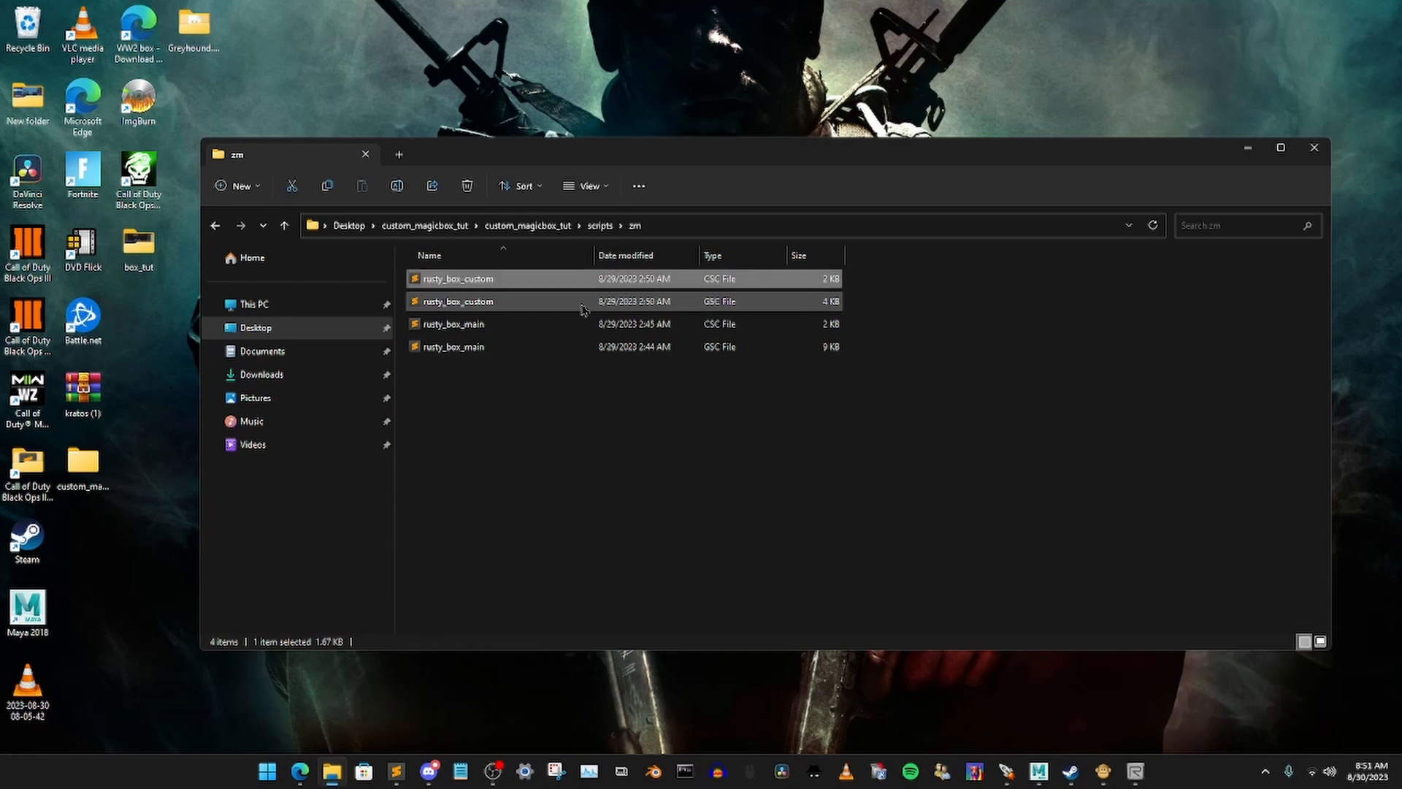
{"action": "left_click", "coordinate": [566, 403]}
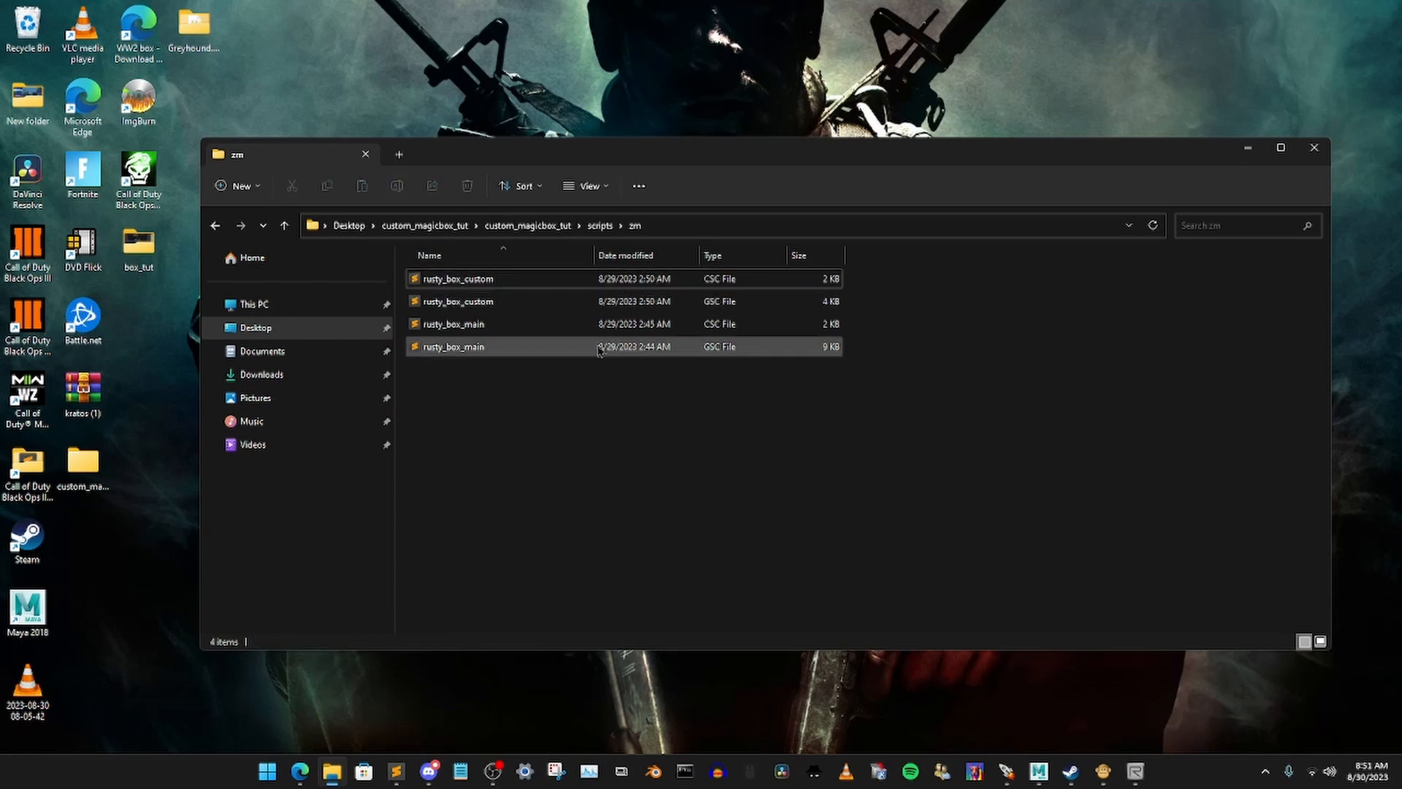
Open the rusty_box_main GSC file in Sublime Text and change the custom script's #using line to scripts\zm\rusty_box_custom
{"action": "double_click", "coordinate": [509, 351]}
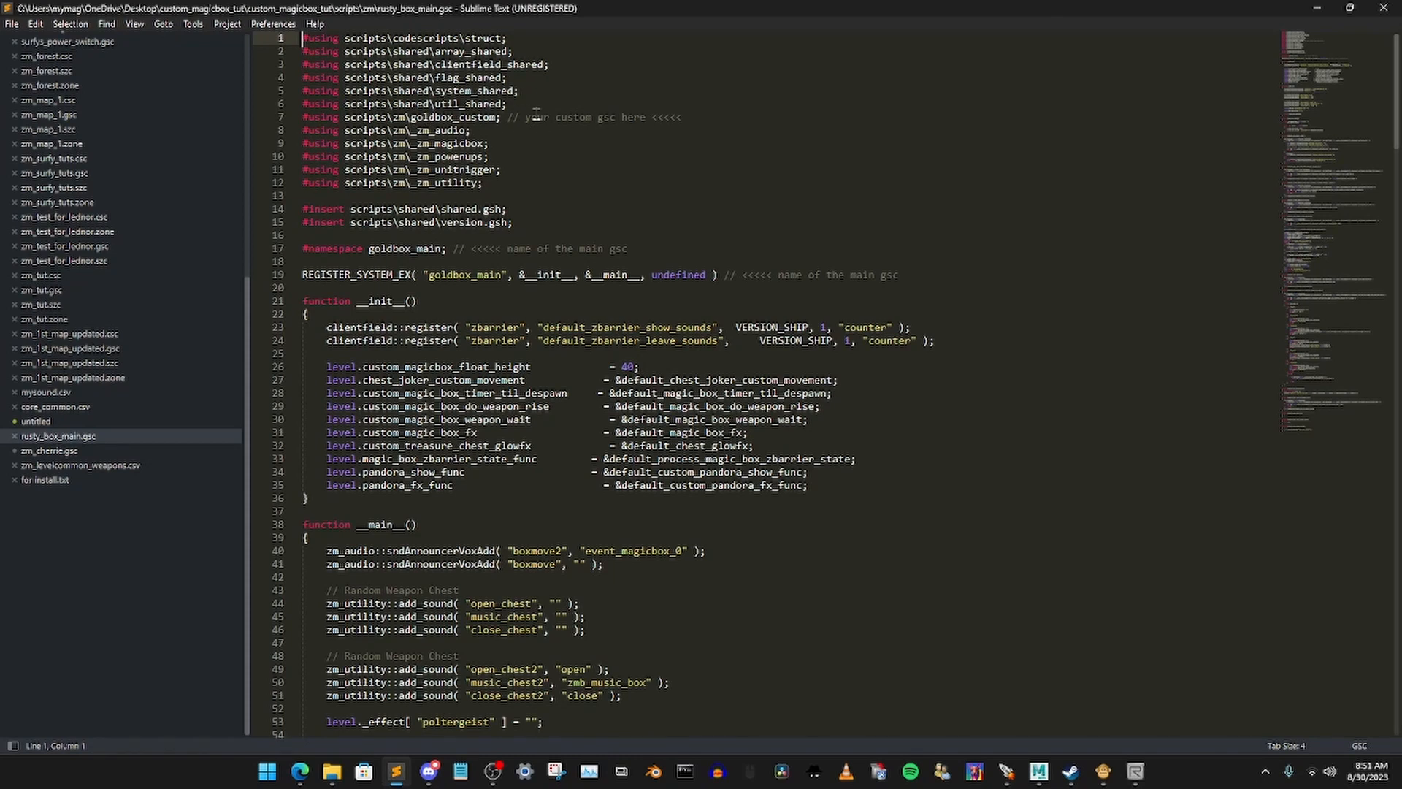
{"action": "left_click", "coordinate": [453, 117]}
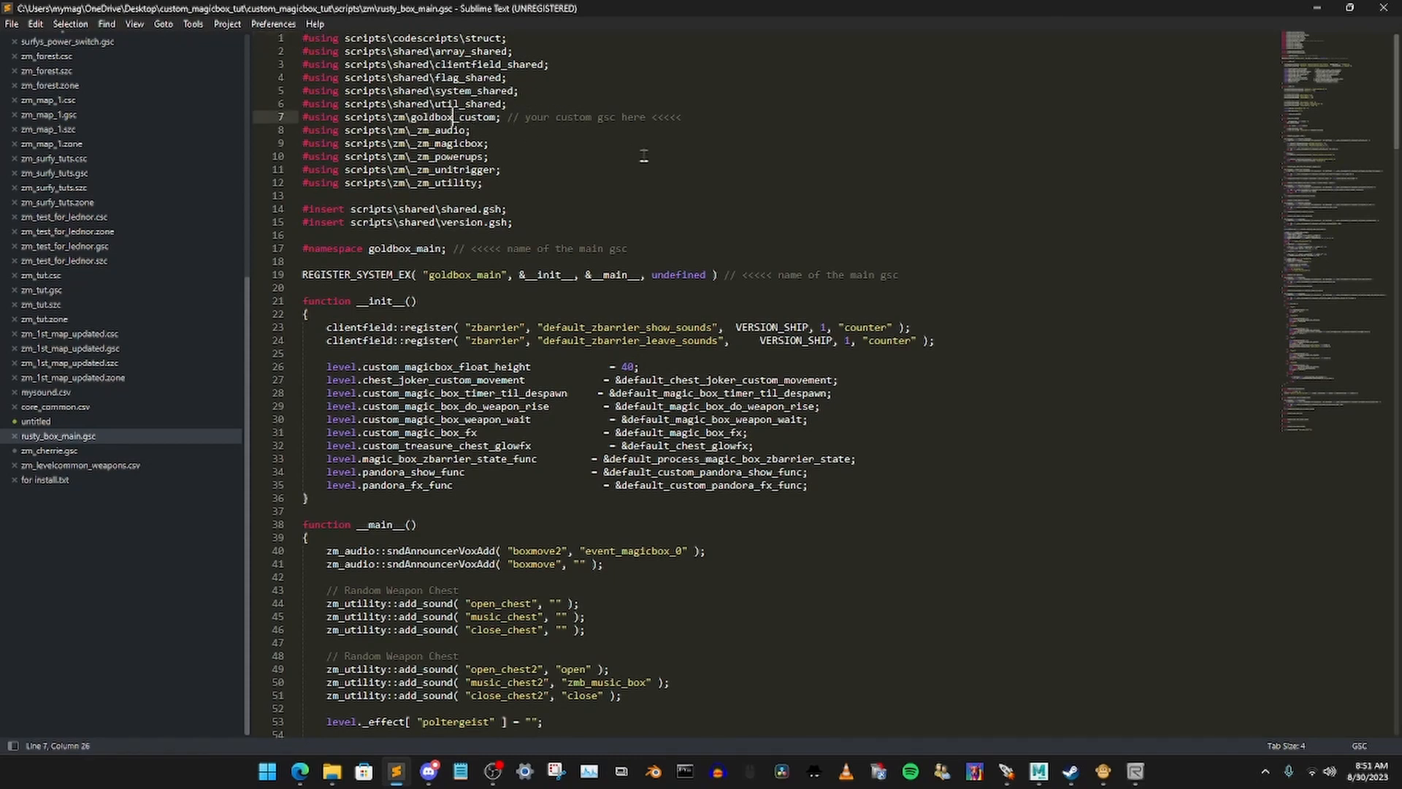
{"action": "key", "text": "BackSpace"}
{"action": "key", "text": "BackSpace"}
{"action": "key", "text": "BackSpace"}
{"action": "key", "text": "BackSpace"}
{"action": "key", "text": "BackSpace"}
{"action": "key", "text": "BackSpace"}
{"action": "key", "text": "BackSpace"}
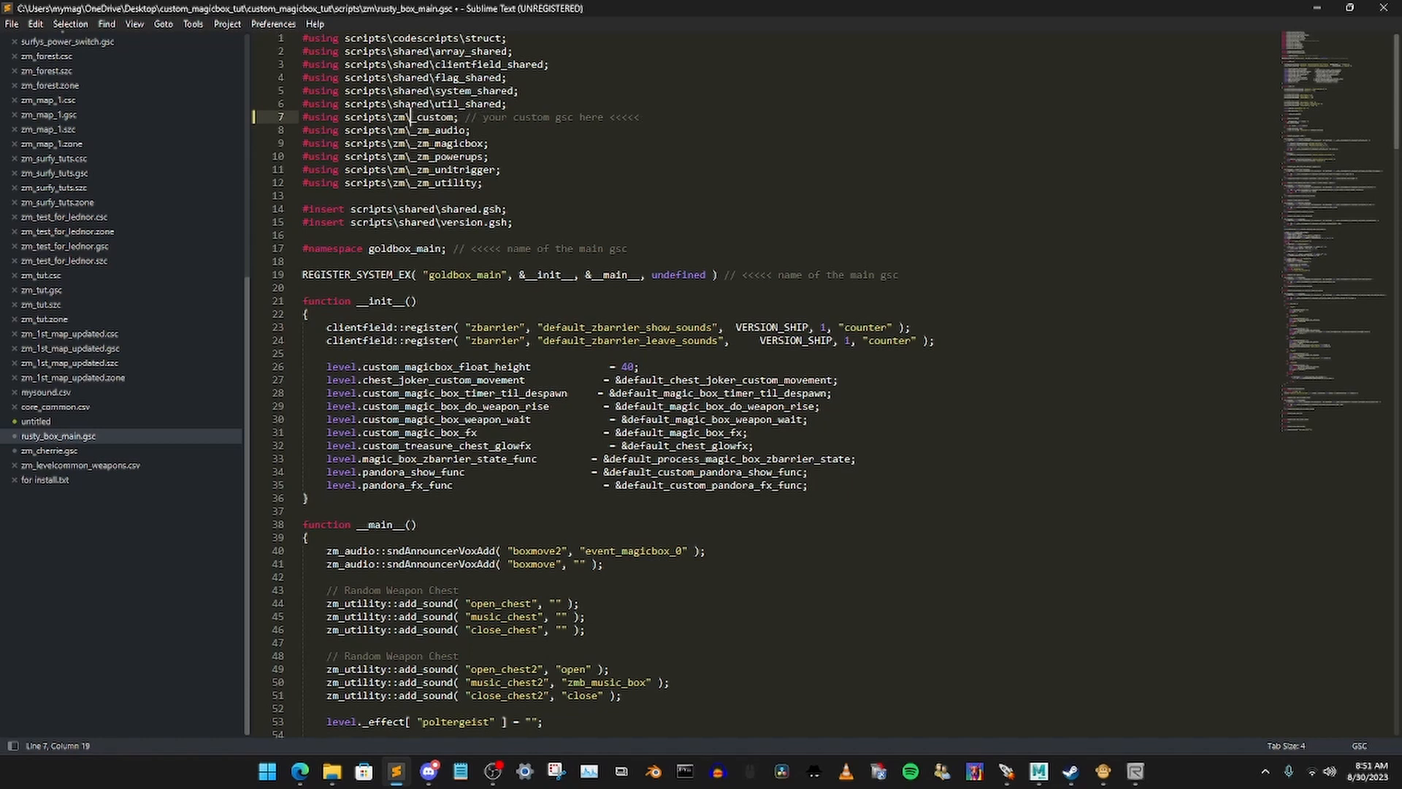
{"action": "type", "text": "rust"}
{"action": "key", "text": "BackSpace"}
{"action": "type", "text": "sty_"}
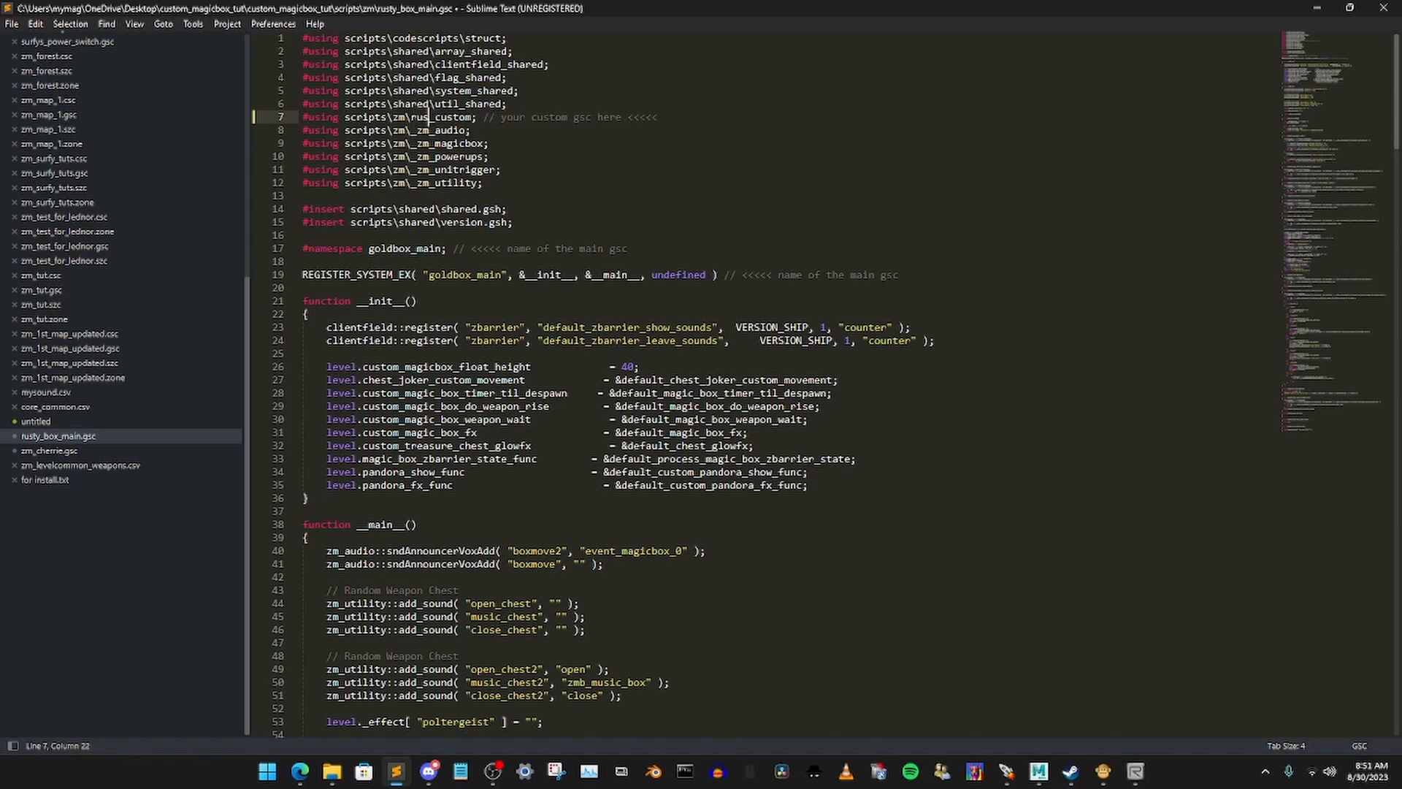
{"action": "type", "text": "box"}
{"action": "left_click", "coordinate": [727, 119]}
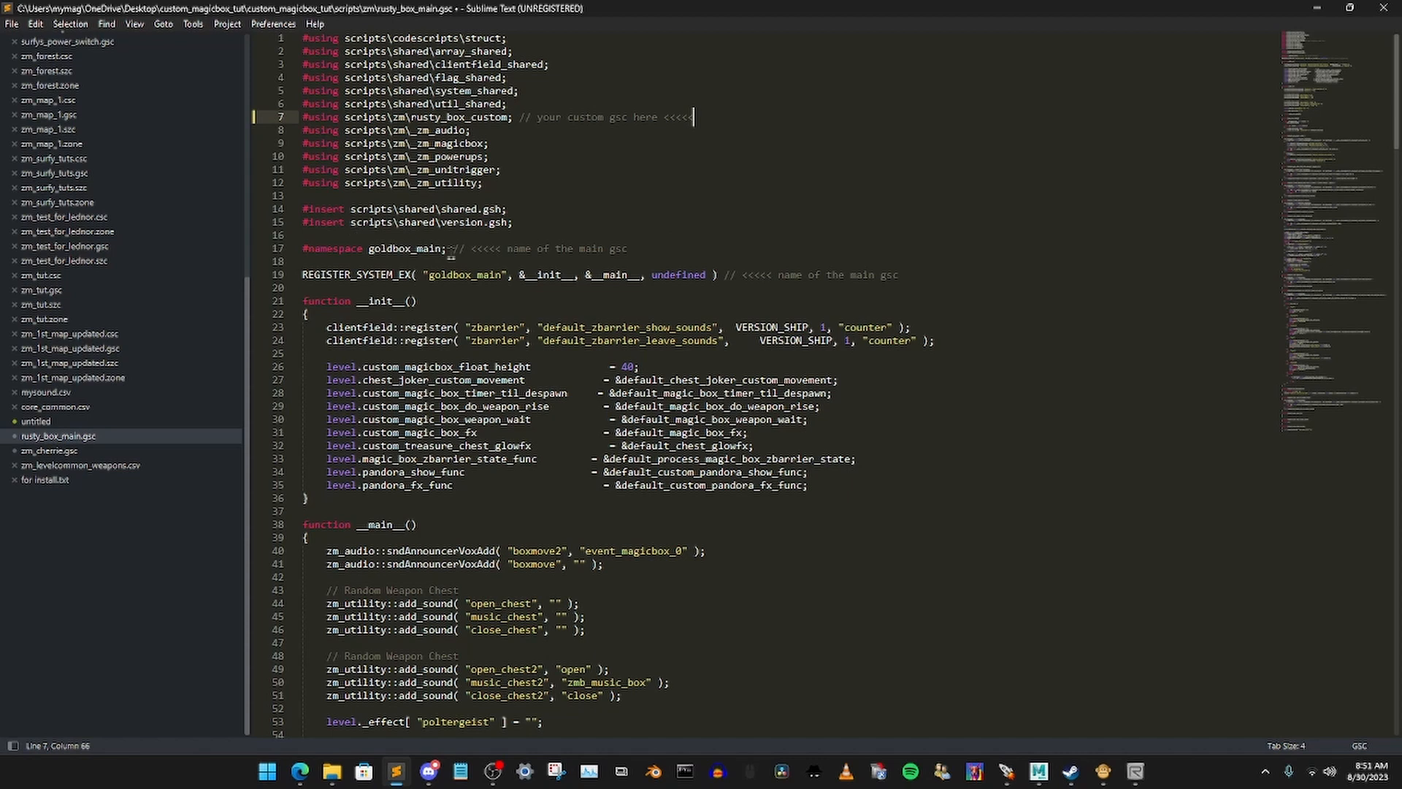
Change the #namespace on line 17 of the main GSC script to rusty_box_main
{"action": "left_click", "coordinate": [443, 249]}
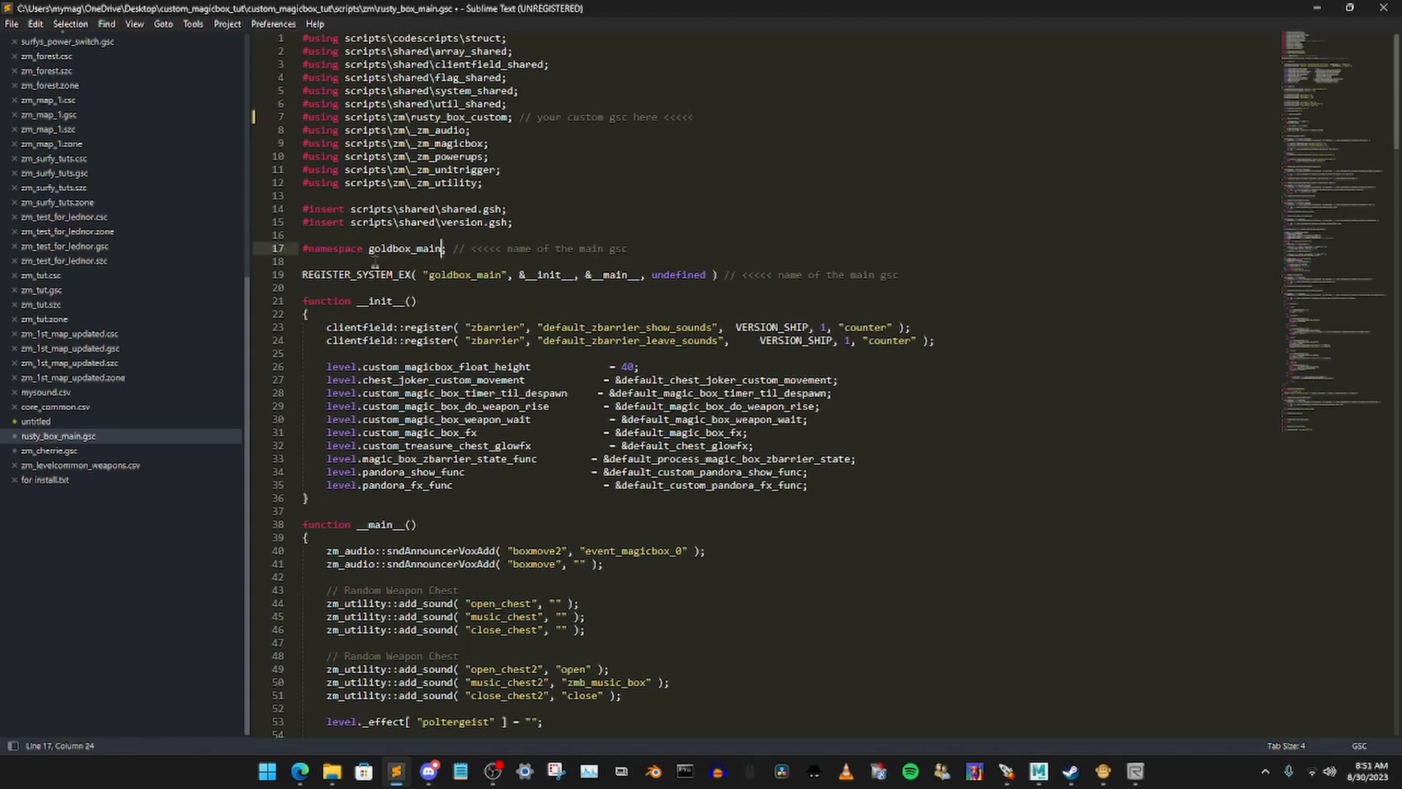
{"action": "left_click", "coordinate": [411, 249]}
{"action": "key", "text": "BackSpace"}
{"action": "key", "text": "BackSpace"}
{"action": "key", "text": "BackSpace"}
{"action": "key", "text": "BackSpace"}
{"action": "key", "text": "BackSpace"}
{"action": "key", "text": "BackSpace"}
{"action": "key", "text": "BackSpace"}
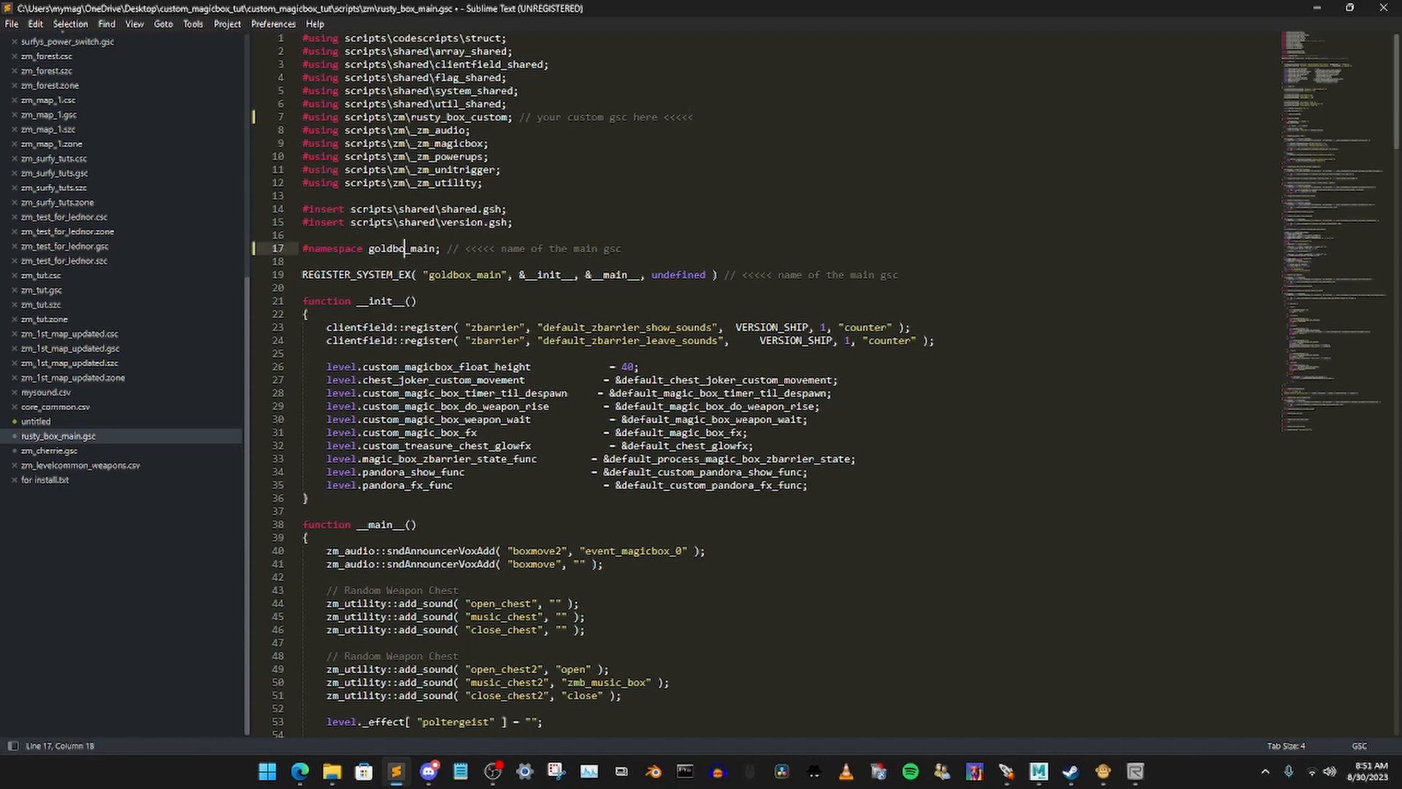
{"action": "type", "text": "r"}
{"action": "type", "text": "usty"}
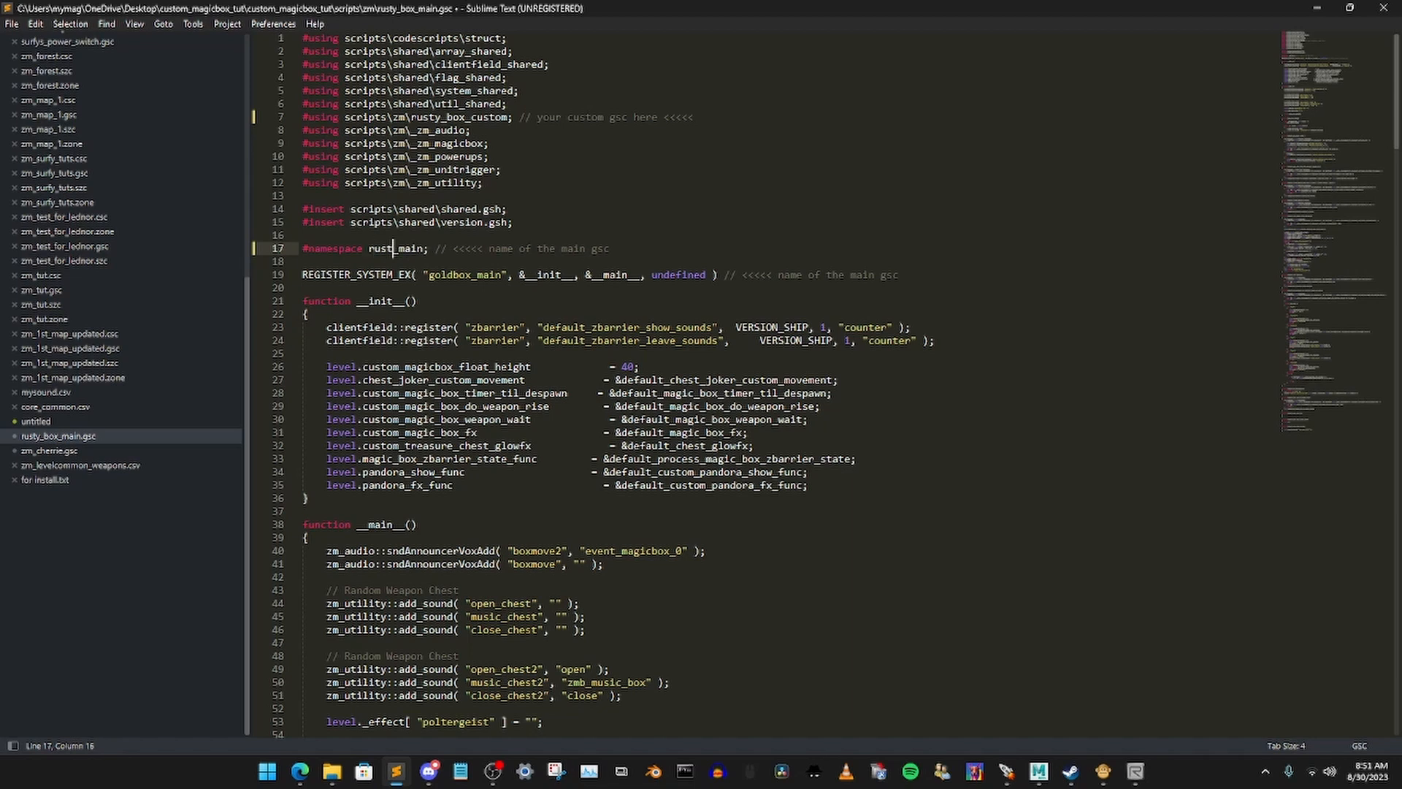
{"action": "type", "text": "_box"}
Change the REGISTER_SYSTEM_EX name on line 19 to "rusty_box_main" and save the script
{"action": "left_click", "coordinate": [472, 275]}
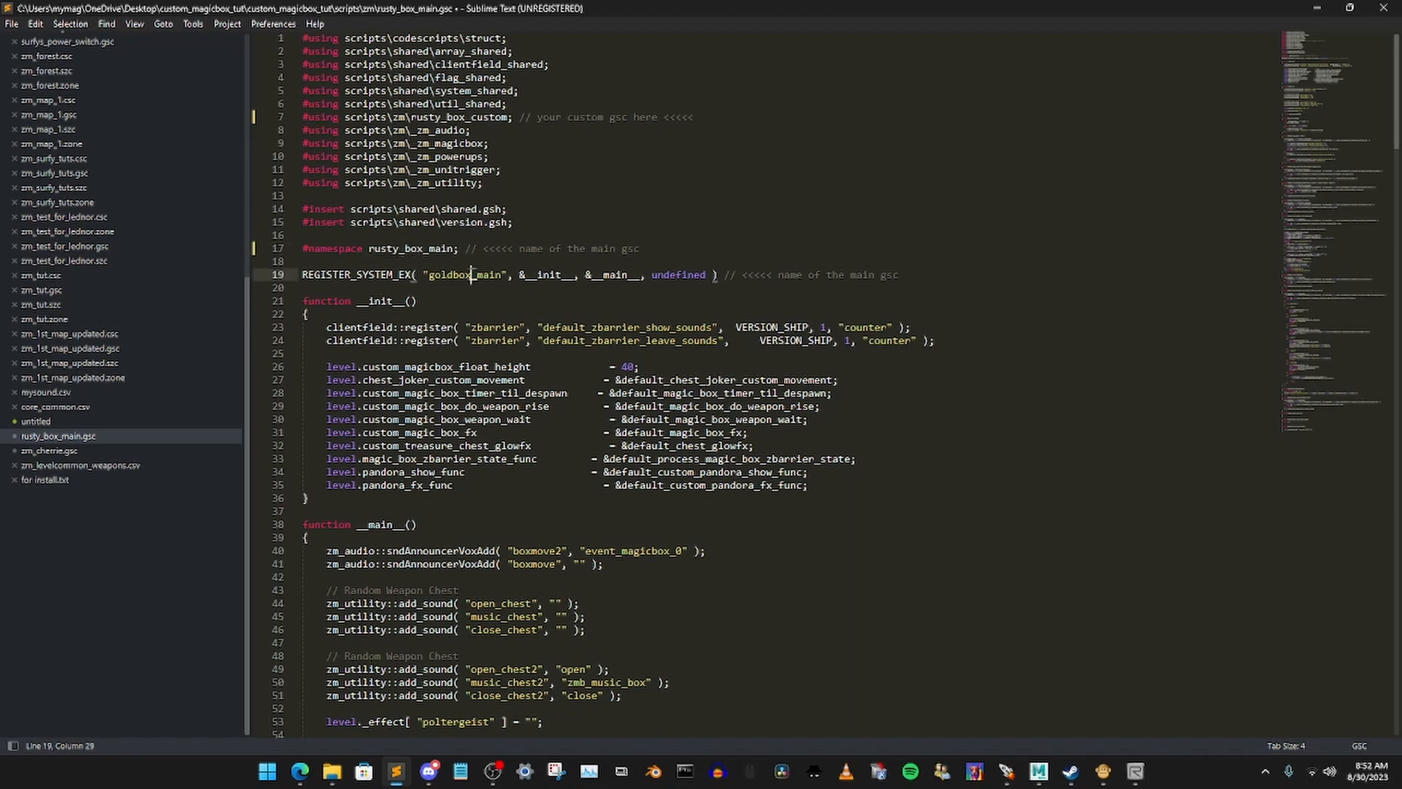
{"action": "key", "text": "BackSpace"}
{"action": "key", "text": "BackSpace"}
{"action": "key", "text": "BackSpace"}
{"action": "key", "text": "BackSpace"}
{"action": "key", "text": "BackSpace"}
{"action": "key", "text": "BackSpace"}
{"action": "key", "text": "BackSpace"}
{"action": "type", "text": "rusty_box"}
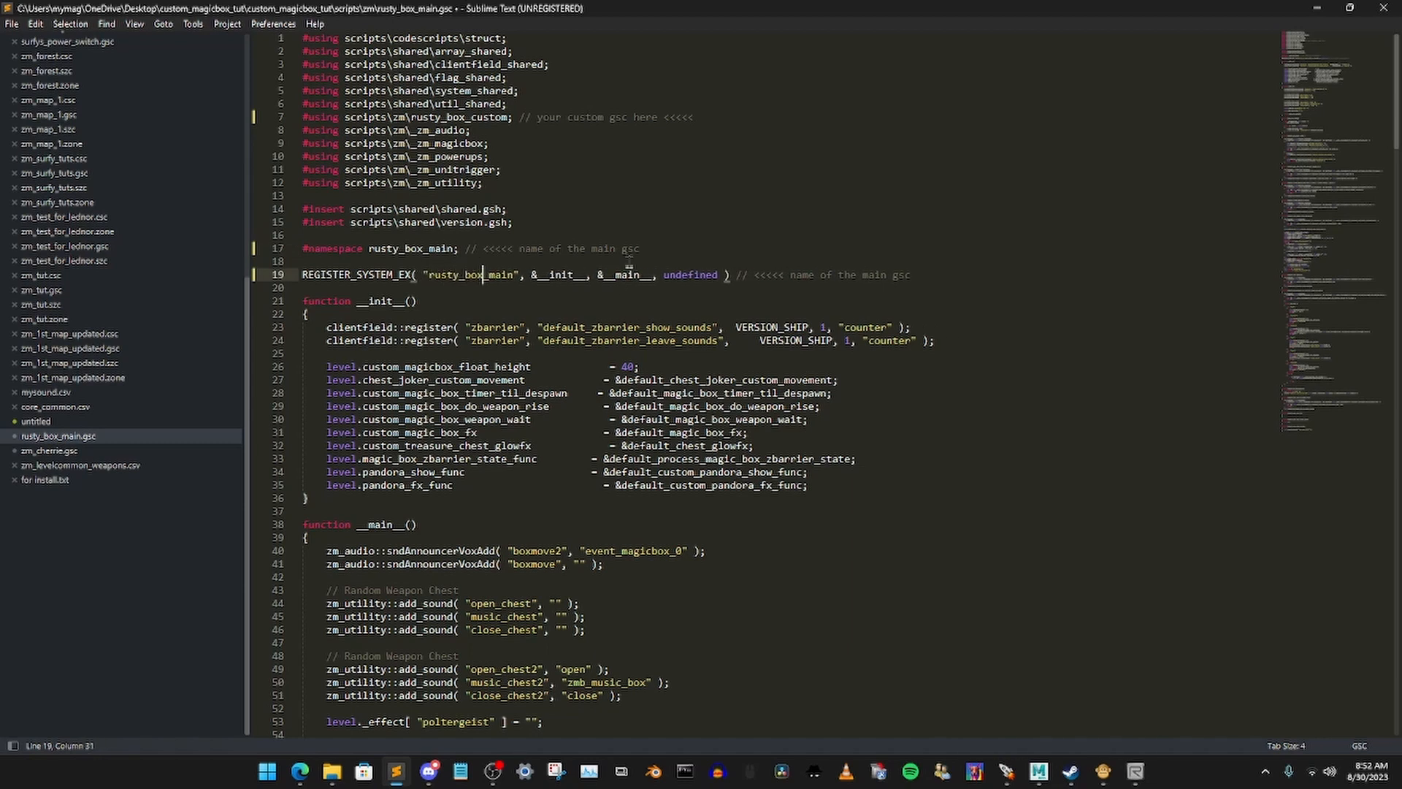
{"action": "key", "text": "ctrl+s"}
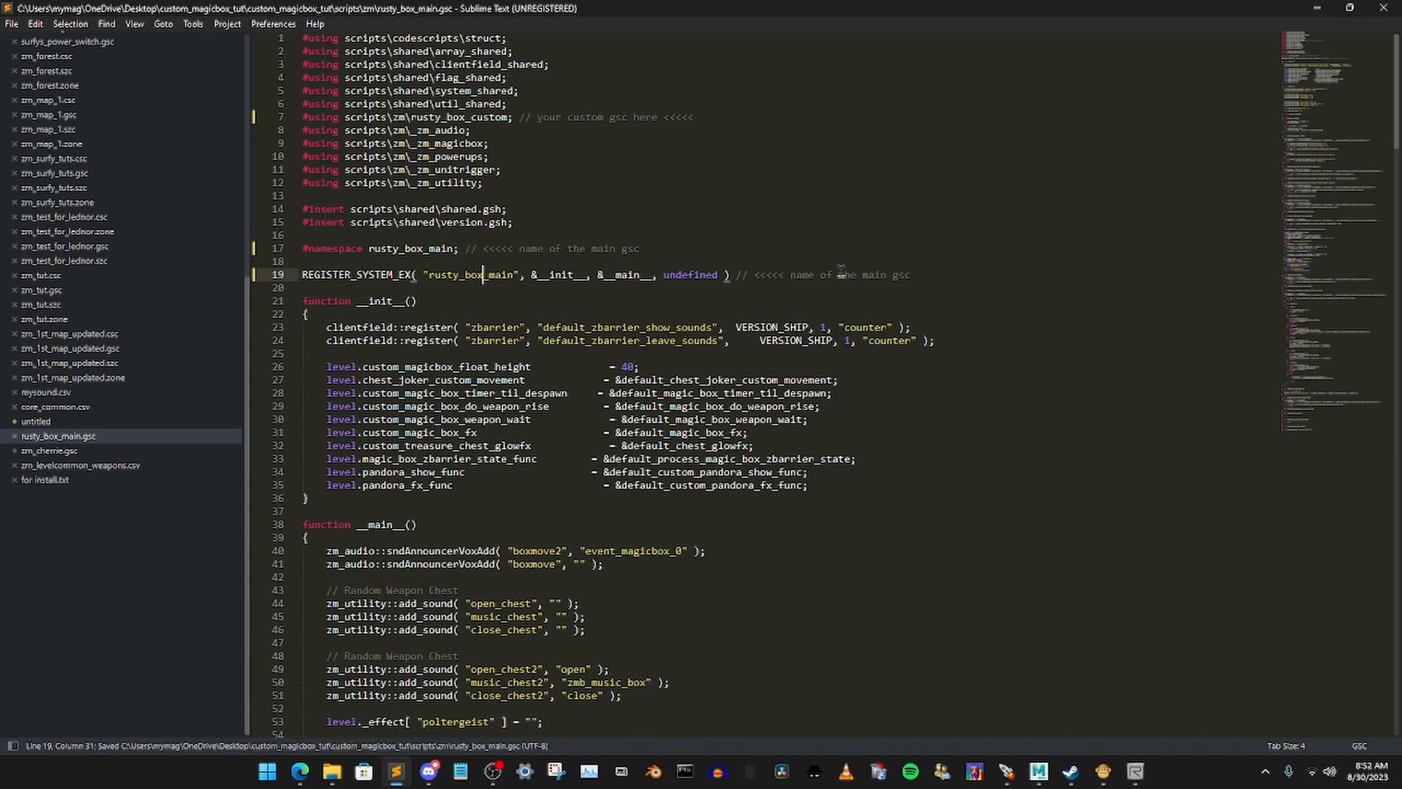
Close rusty_box_main.gsc and switch back to the zm folder in File Explorer
{"action": "left_click_drag", "start_coordinate": [641, 250], "coordinate": [460, 250]}
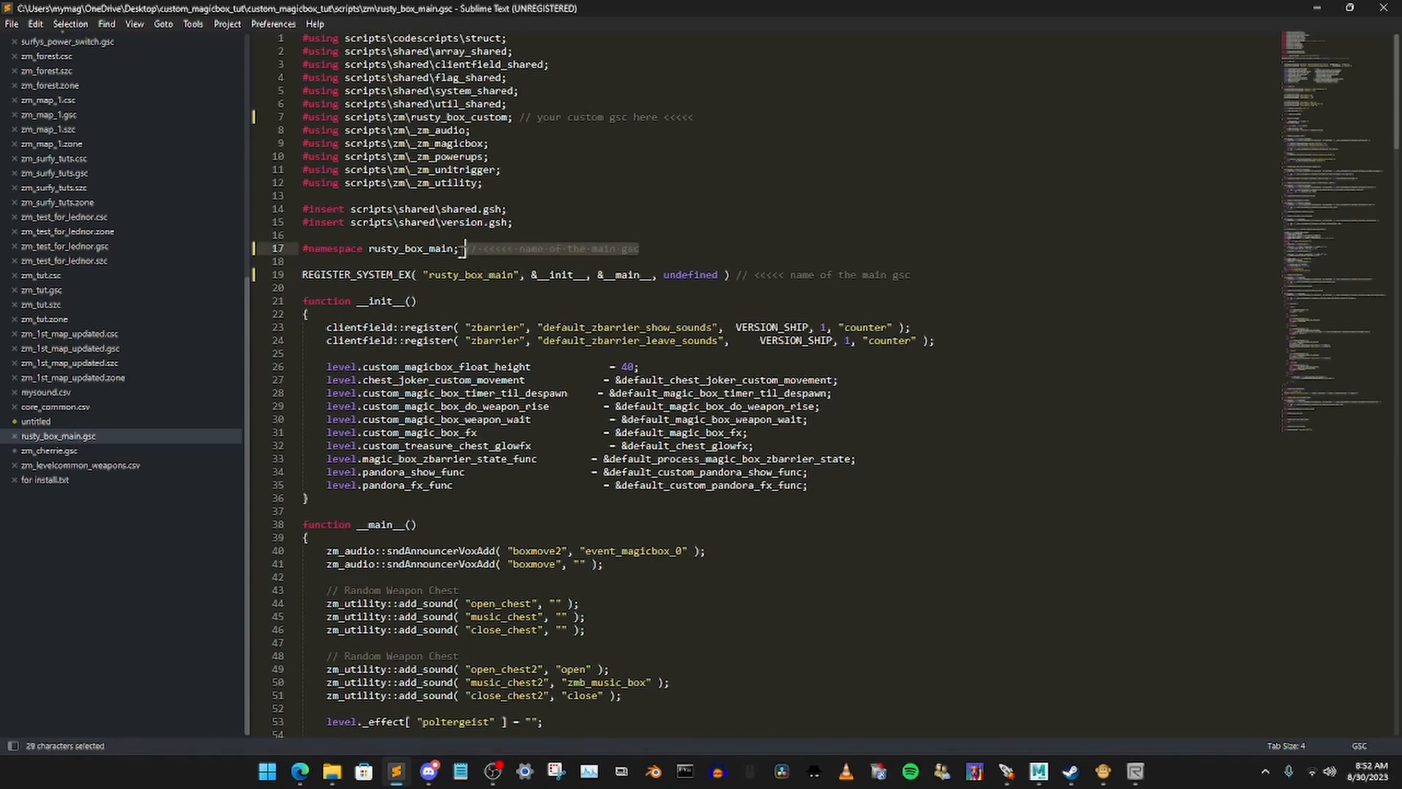
{"action": "left_click", "coordinate": [651, 249]}
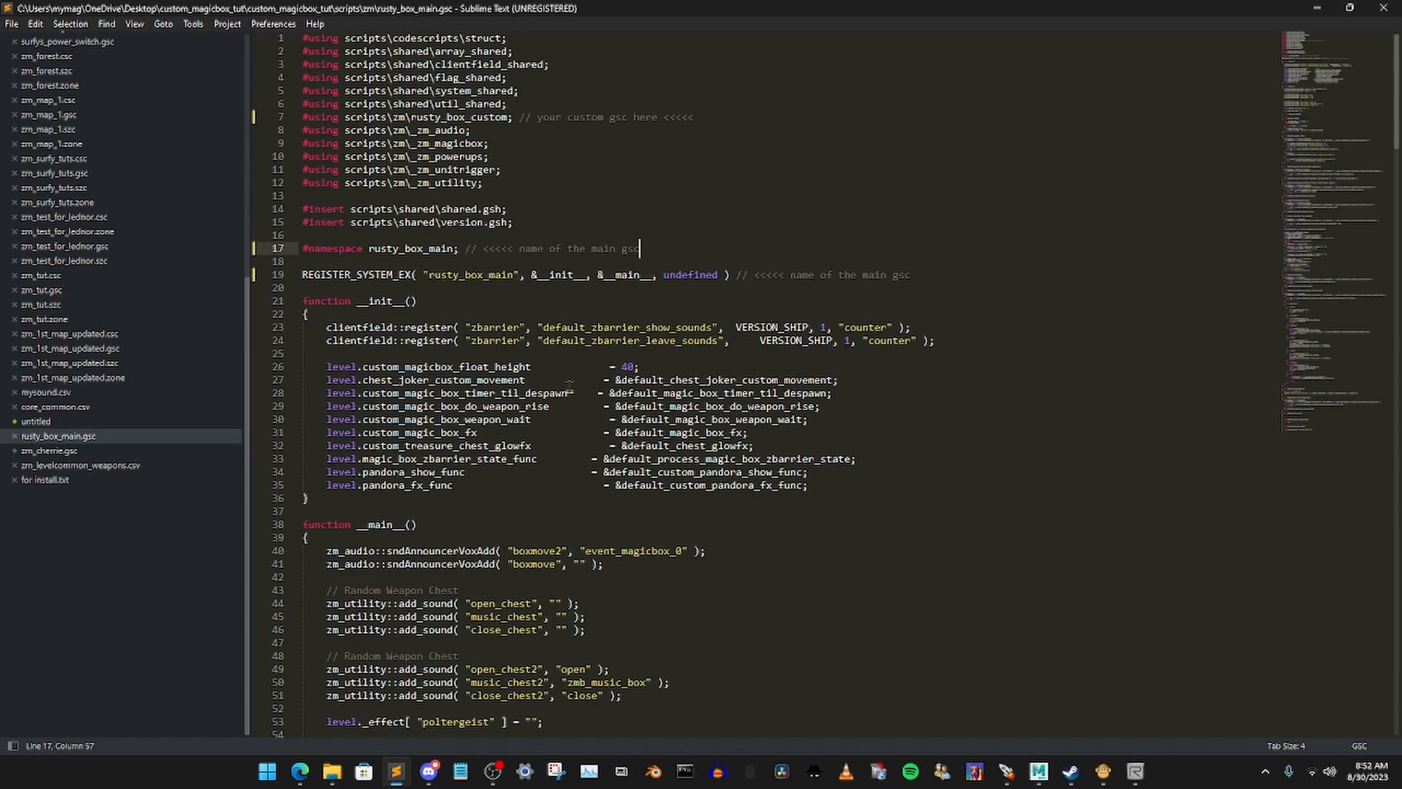
{"action": "left_click", "coordinate": [16, 439]}
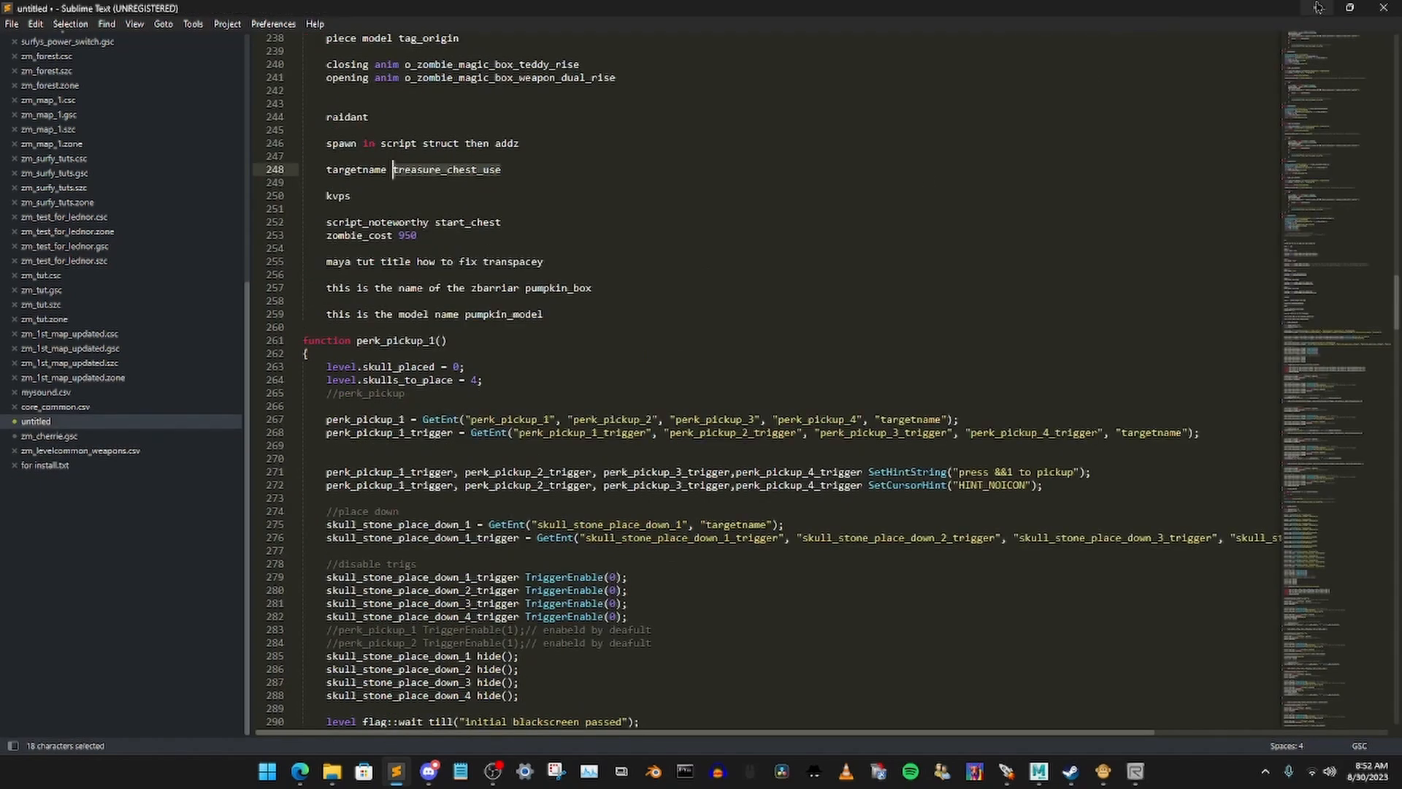
{"action": "left_click", "coordinate": [1317, 7]}
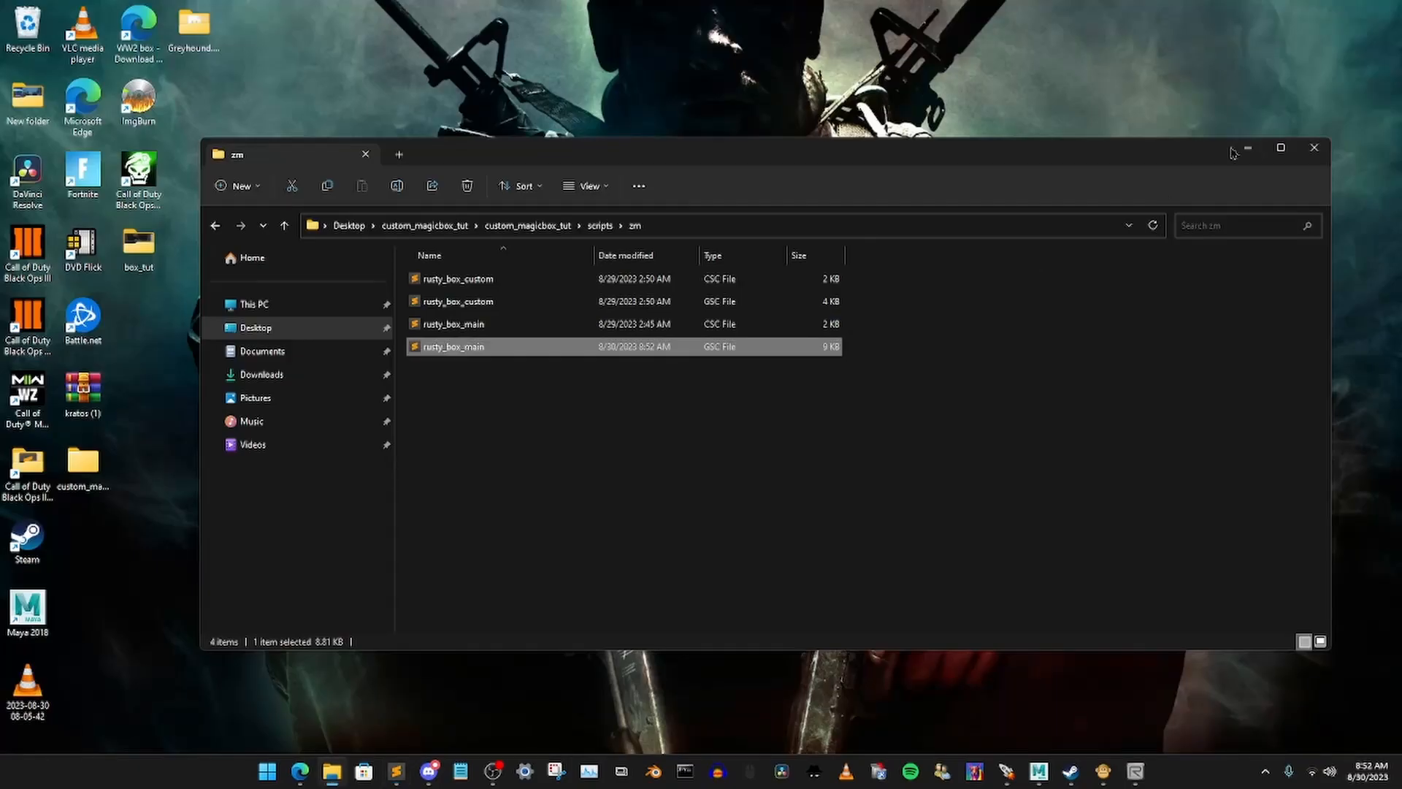
Open the rusty_box_main CSC file in Sublime Text and change its #namespace on line 8 to rusty_box_main
{"action": "double_click", "coordinate": [538, 335]}
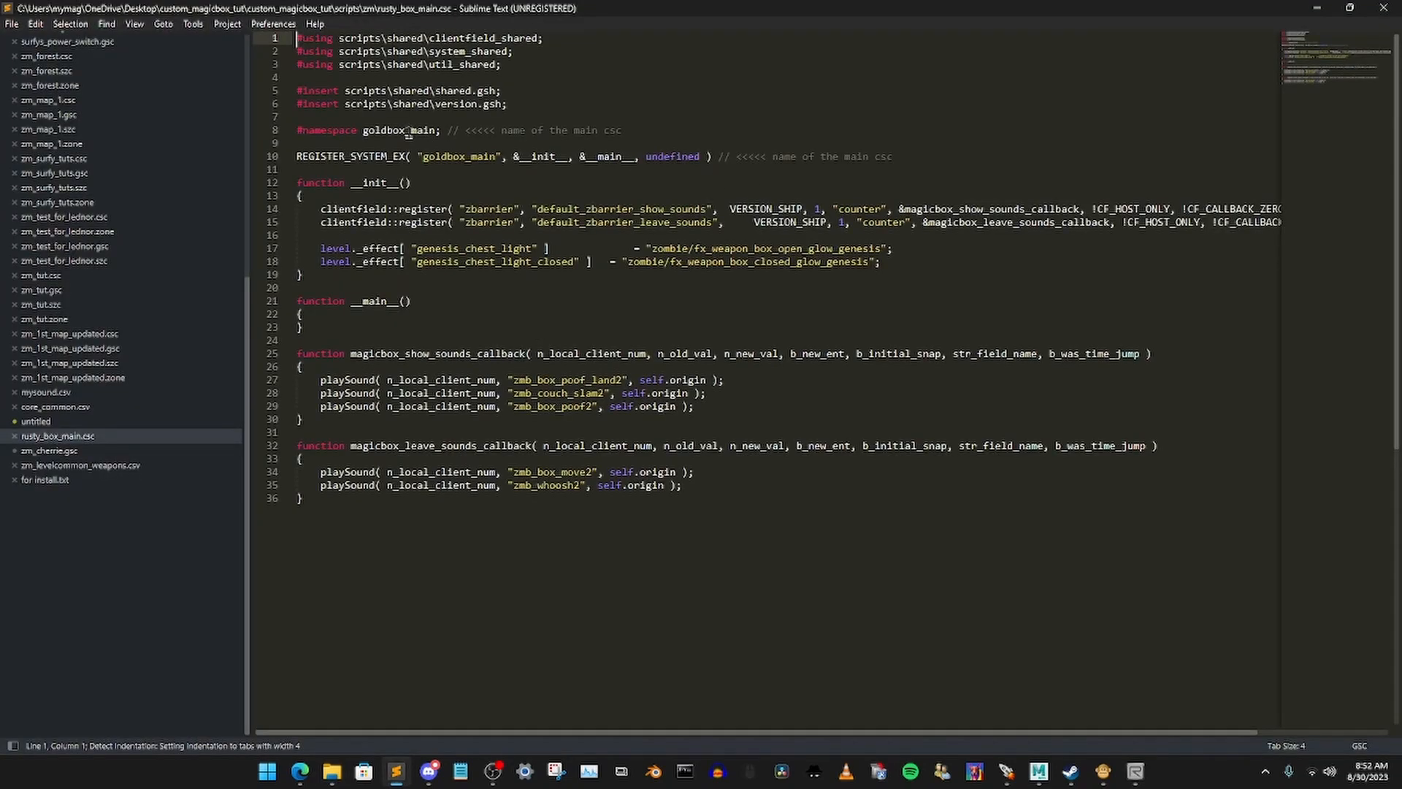
{"action": "left_click", "coordinate": [406, 131]}
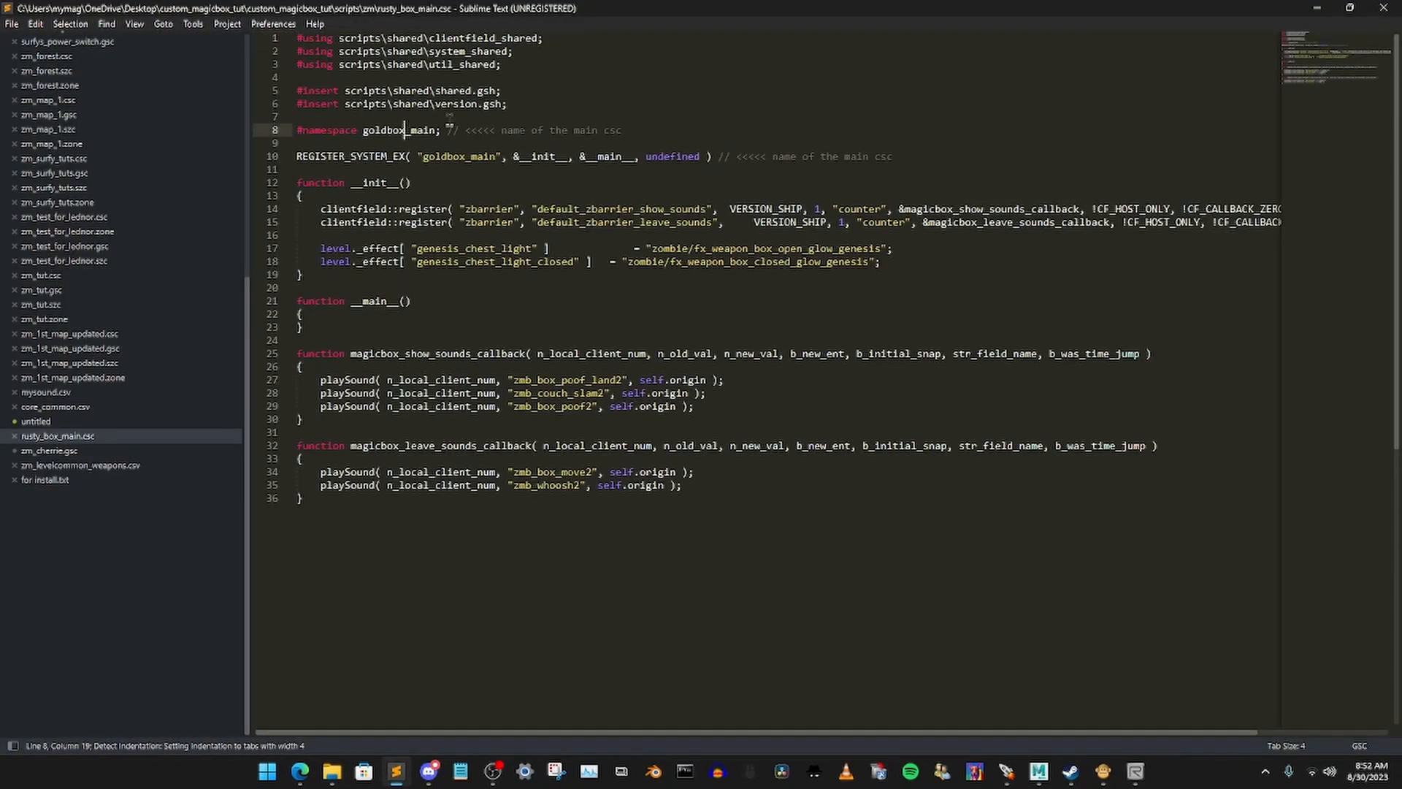
{"action": "key", "text": "BackSpace"}
{"action": "key", "text": "BackSpace"}
{"action": "key", "text": "BackSpace"}
{"action": "key", "text": "BackSpace"}
{"action": "key", "text": "BackSpace"}
{"action": "key", "text": "BackSpace"}
{"action": "key", "text": "BackSpace"}
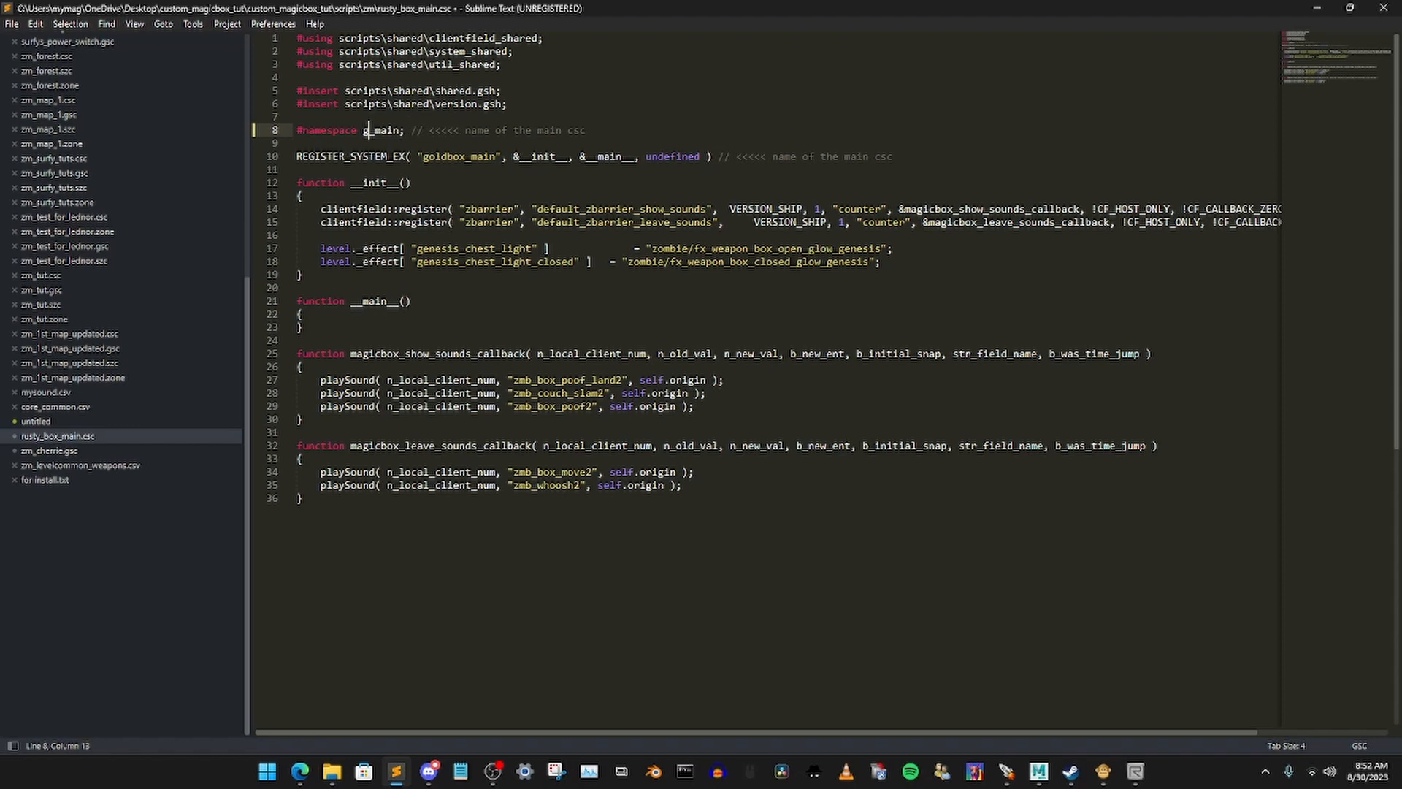
{"action": "type", "text": "rusty_box"}
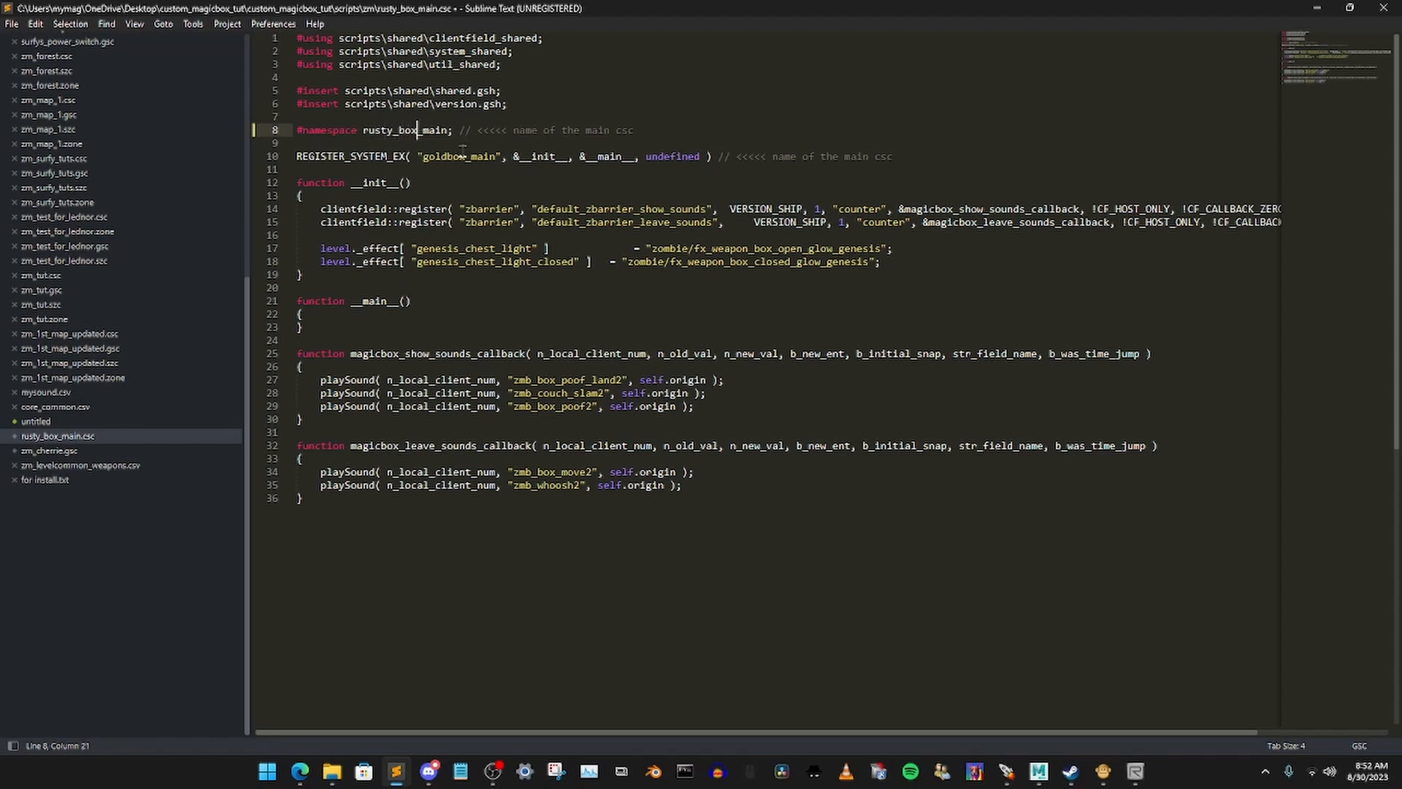
Change the REGISTER_SYSTEM_EX name on line 10 of the main CSC script to "rusty_box_main" and save the script
{"action": "left_click", "coordinate": [467, 158]}
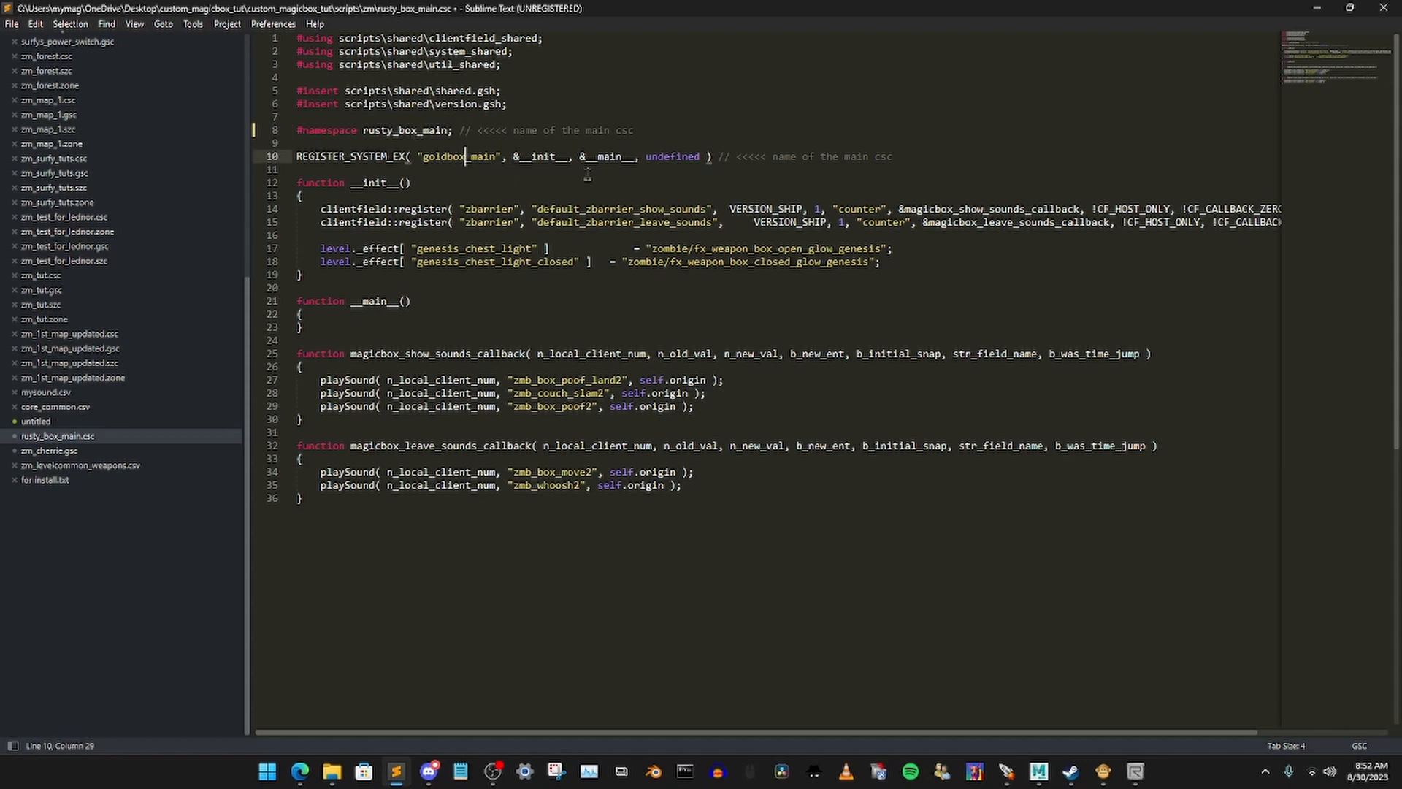
{"action": "key", "text": "BackSpace"}
{"action": "key", "text": "BackSpace"}
{"action": "key", "text": "BackSpace"}
{"action": "key", "text": "BackSpace"}
{"action": "key", "text": "BackSpace"}
{"action": "key", "text": "BackSpace"}
{"action": "key", "text": "BackSpace"}
{"action": "type", "text": "rusty_"}
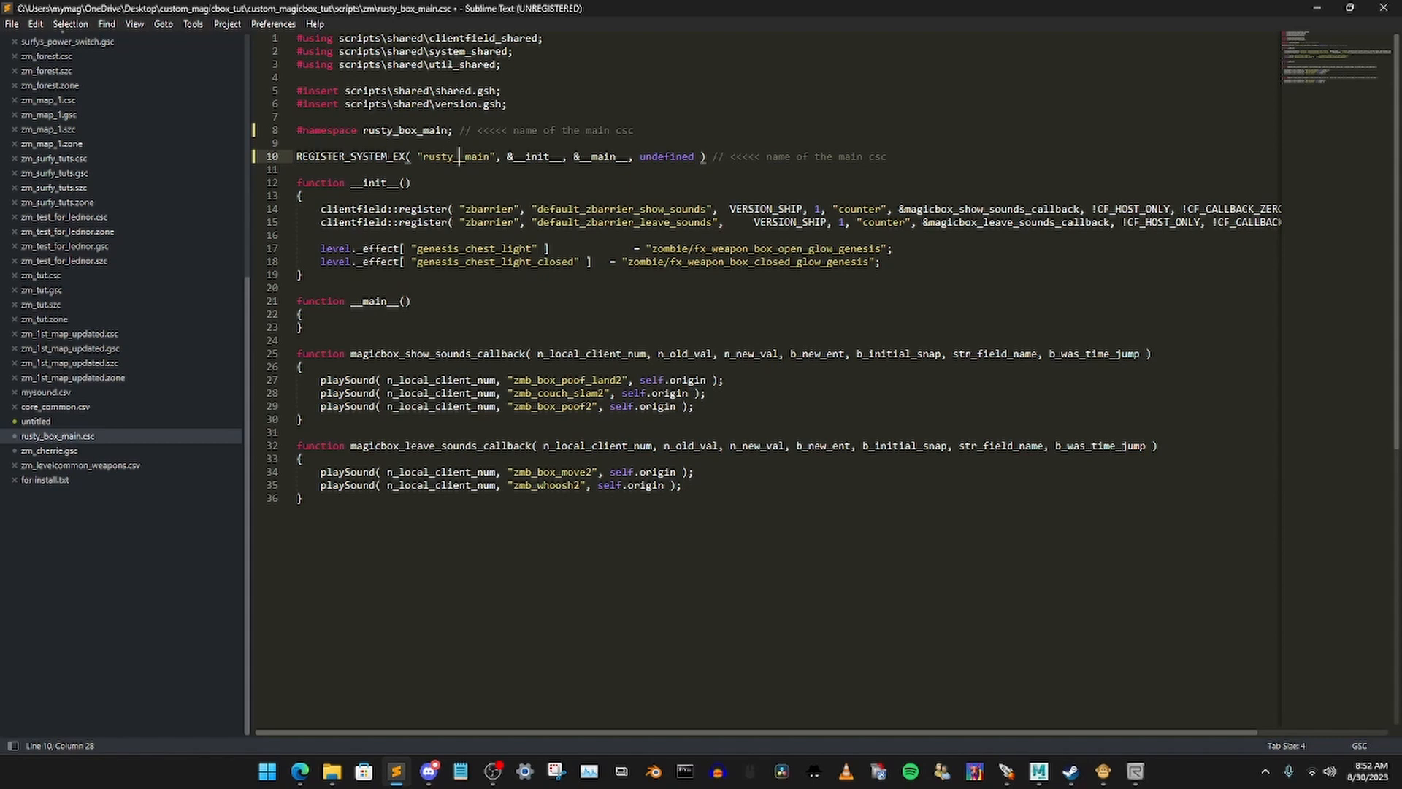
{"action": "type", "text": "box"}
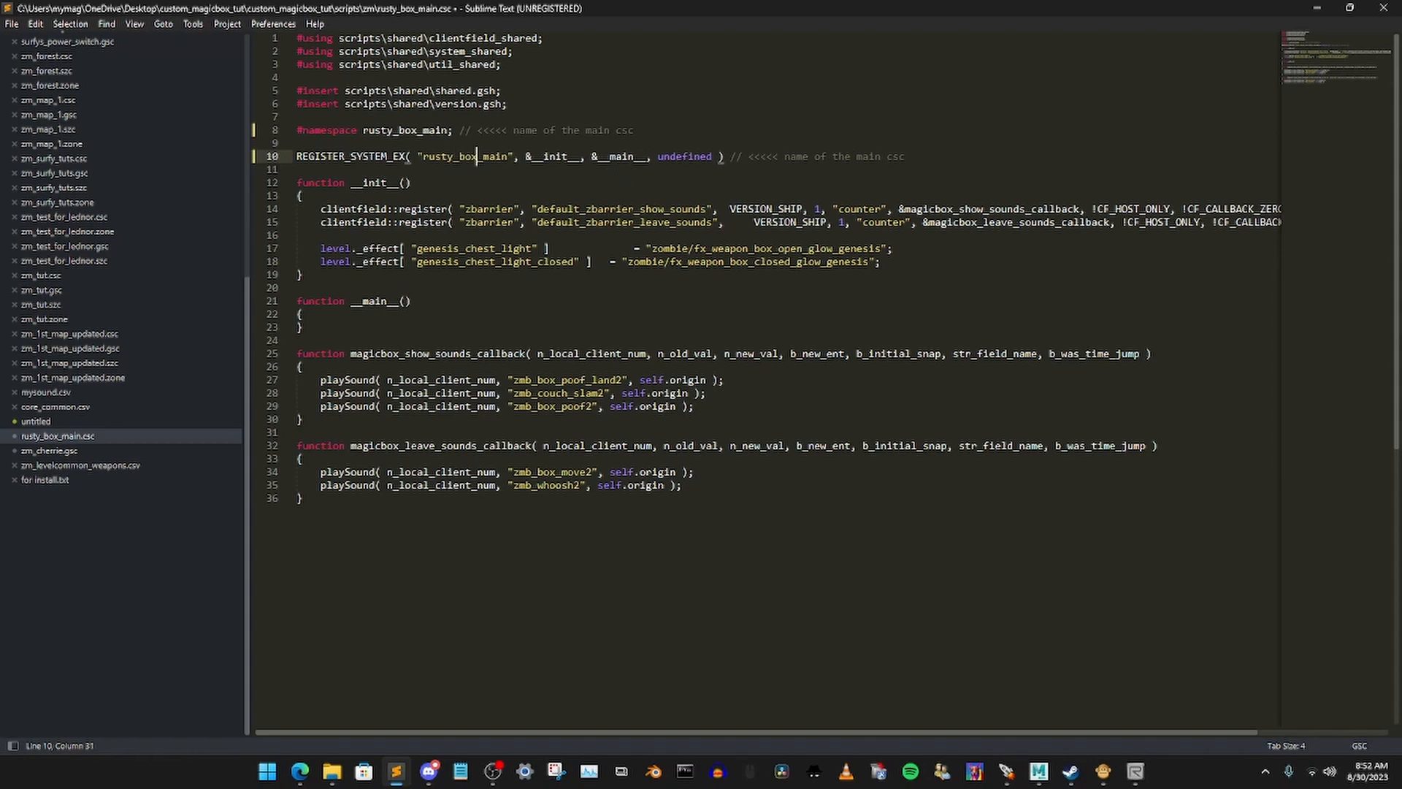
{"action": "key", "text": "ctrl+s"}
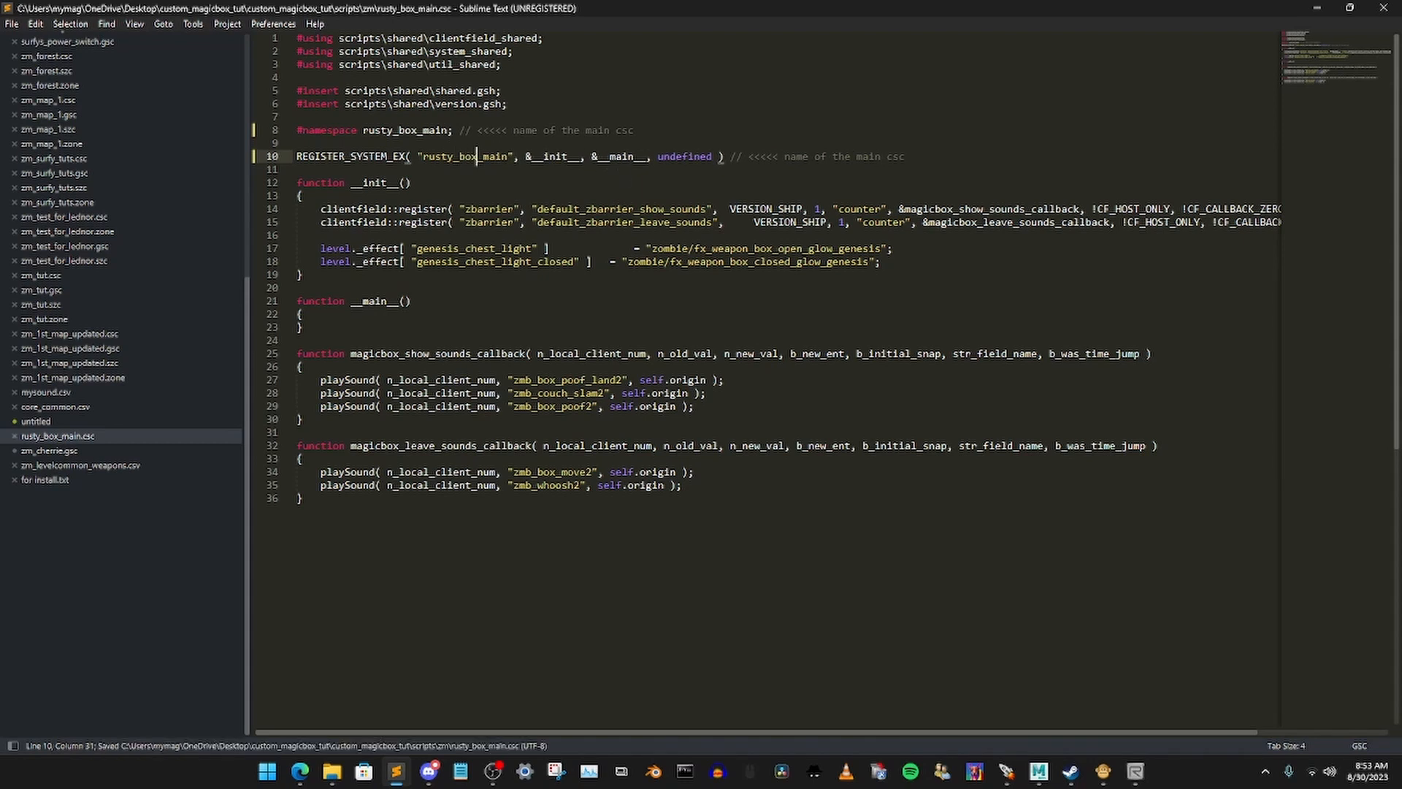
Close rusty_box_main.csc and open the rusty_box_custom GSC file from the zm folder in File Explorer
{"action": "left_click", "coordinate": [14, 436]}
{"action": "left_click", "coordinate": [1308, 7]}
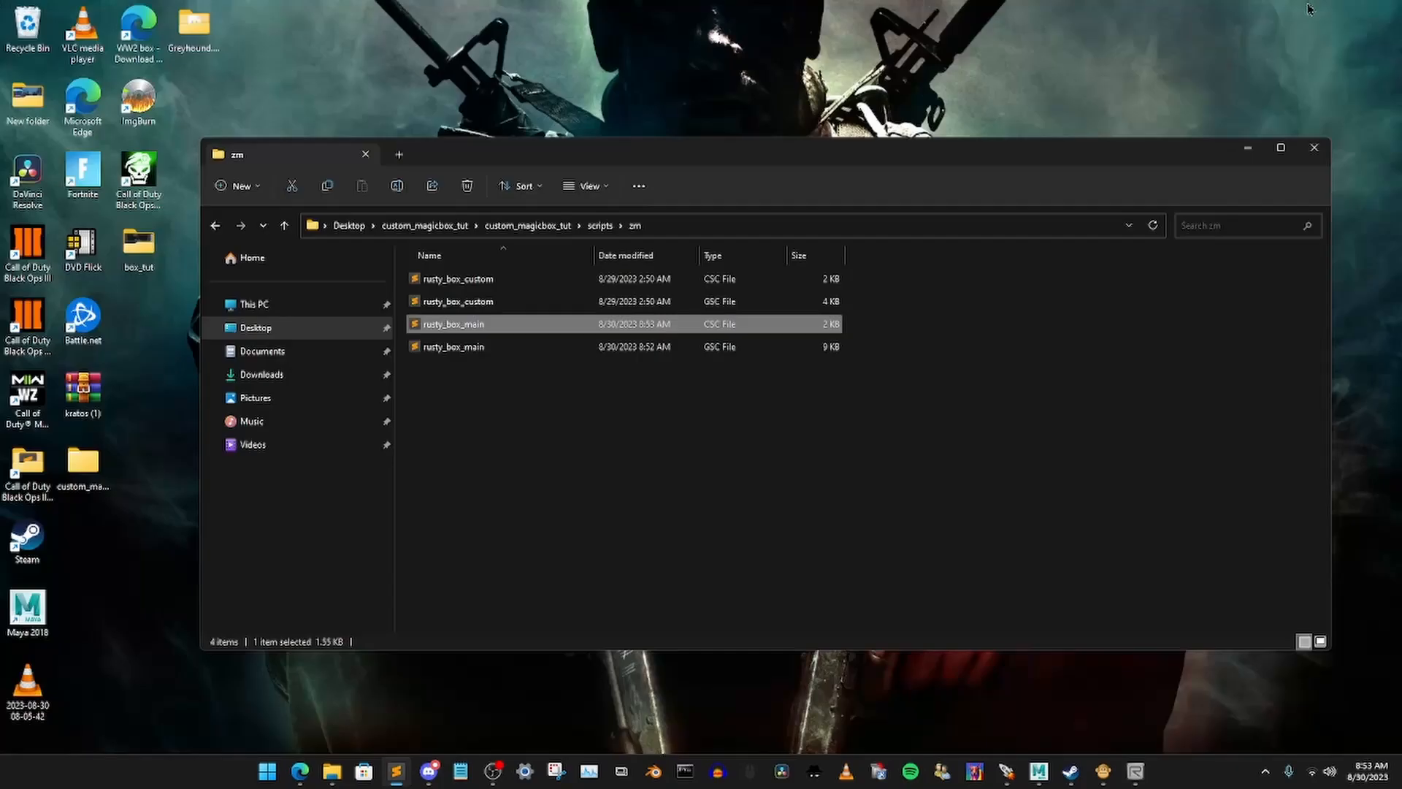
{"action": "double_click", "coordinate": [502, 303]}
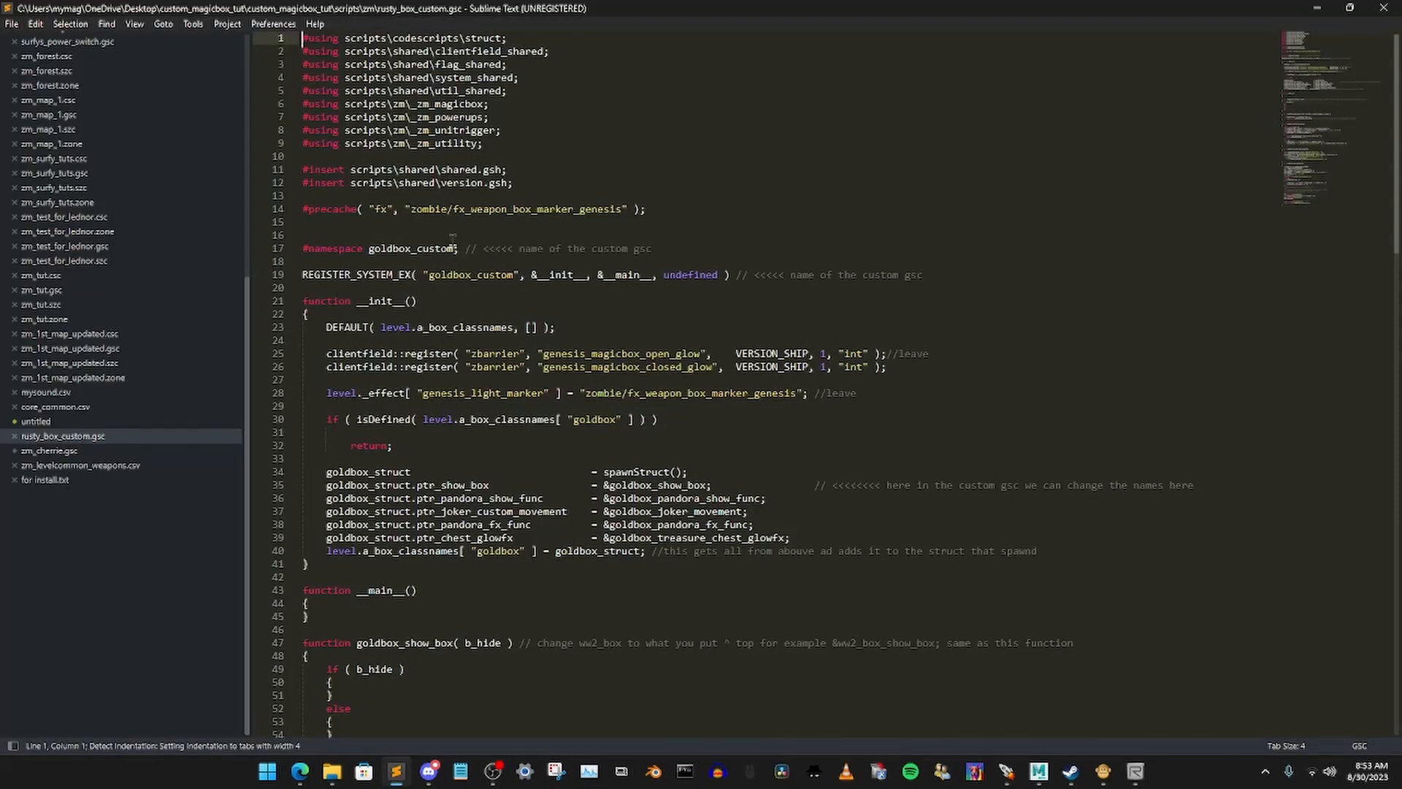
Change the #namespace on line 17 of the custom GSC script to rusty_box_custom
{"action": "left_click", "coordinate": [411, 248]}
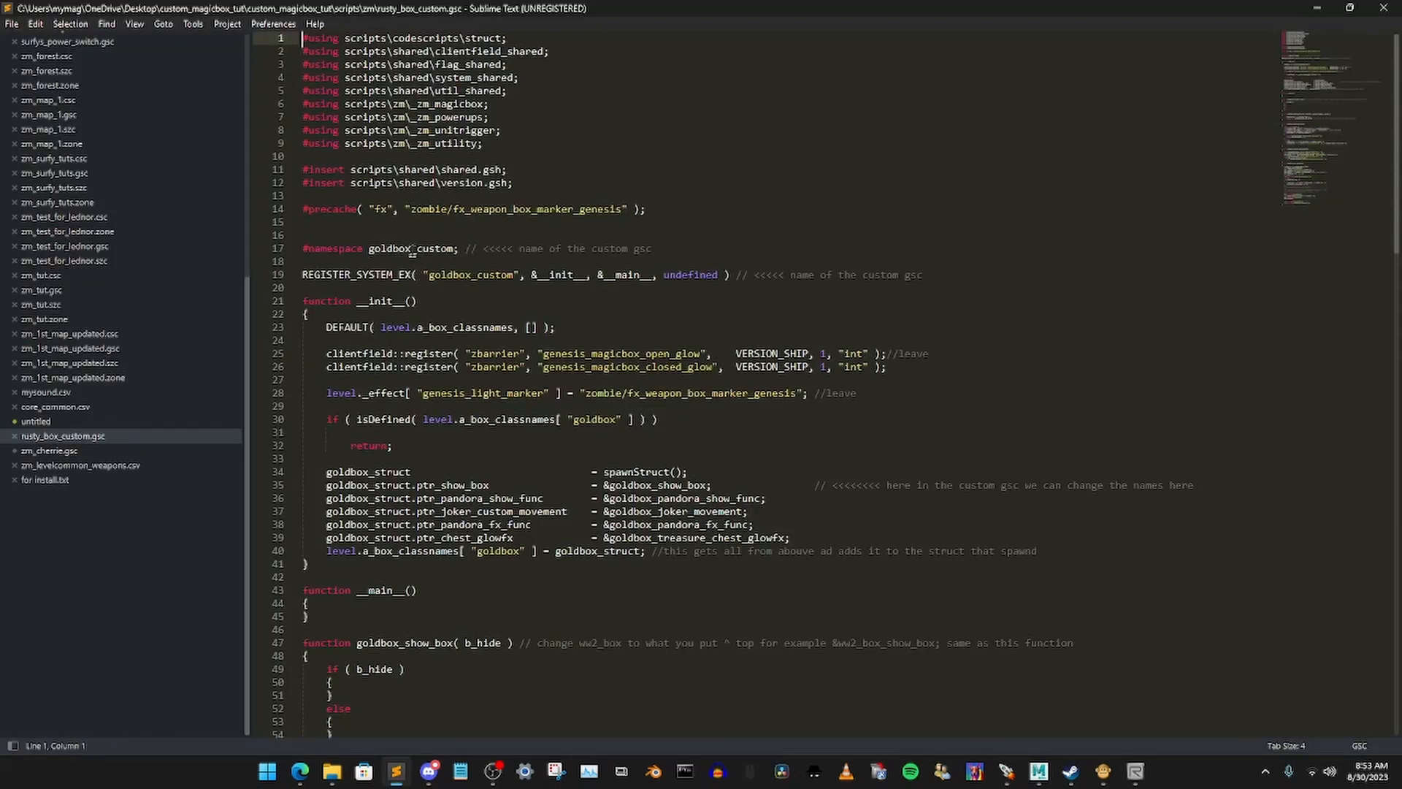
{"action": "key", "text": "BackSpace"}
{"action": "key", "text": "BackSpace"}
{"action": "key", "text": "BackSpace"}
{"action": "key", "text": "BackSpace"}
{"action": "key", "text": "BackSpace"}
{"action": "key", "text": "BackSpace"}
{"action": "key", "text": "BackSpace"}
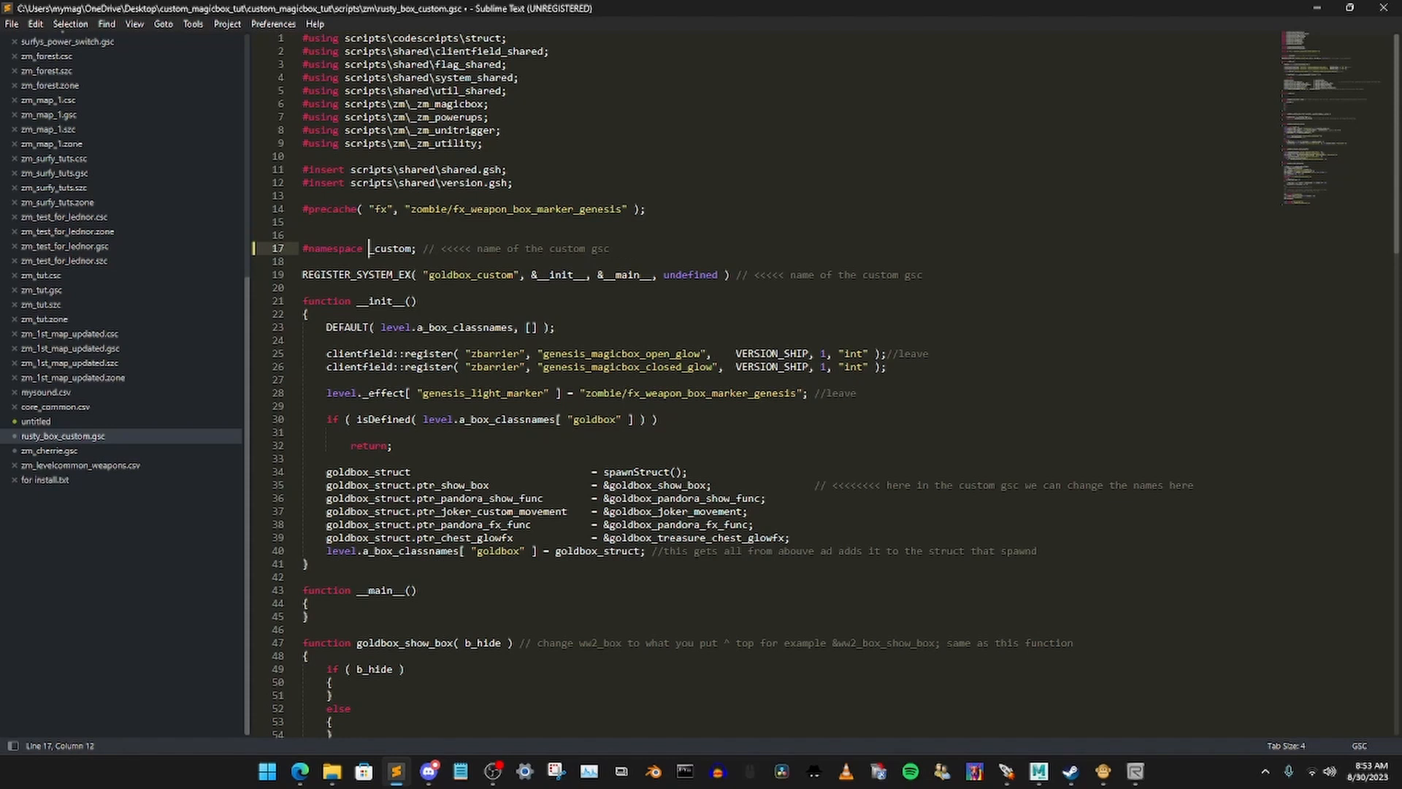
{"action": "type", "text": "rusty_bo"}
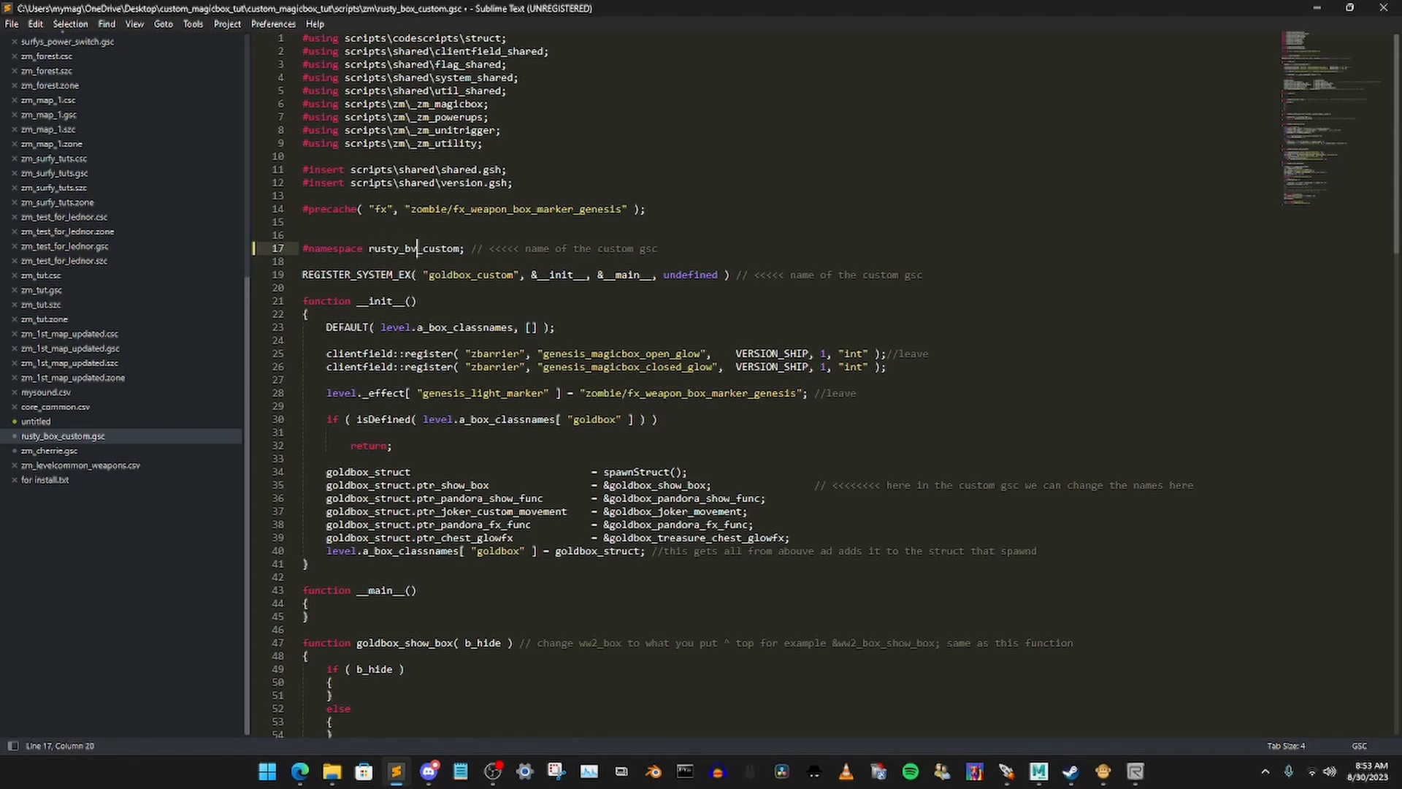
{"action": "type", "text": "x"}
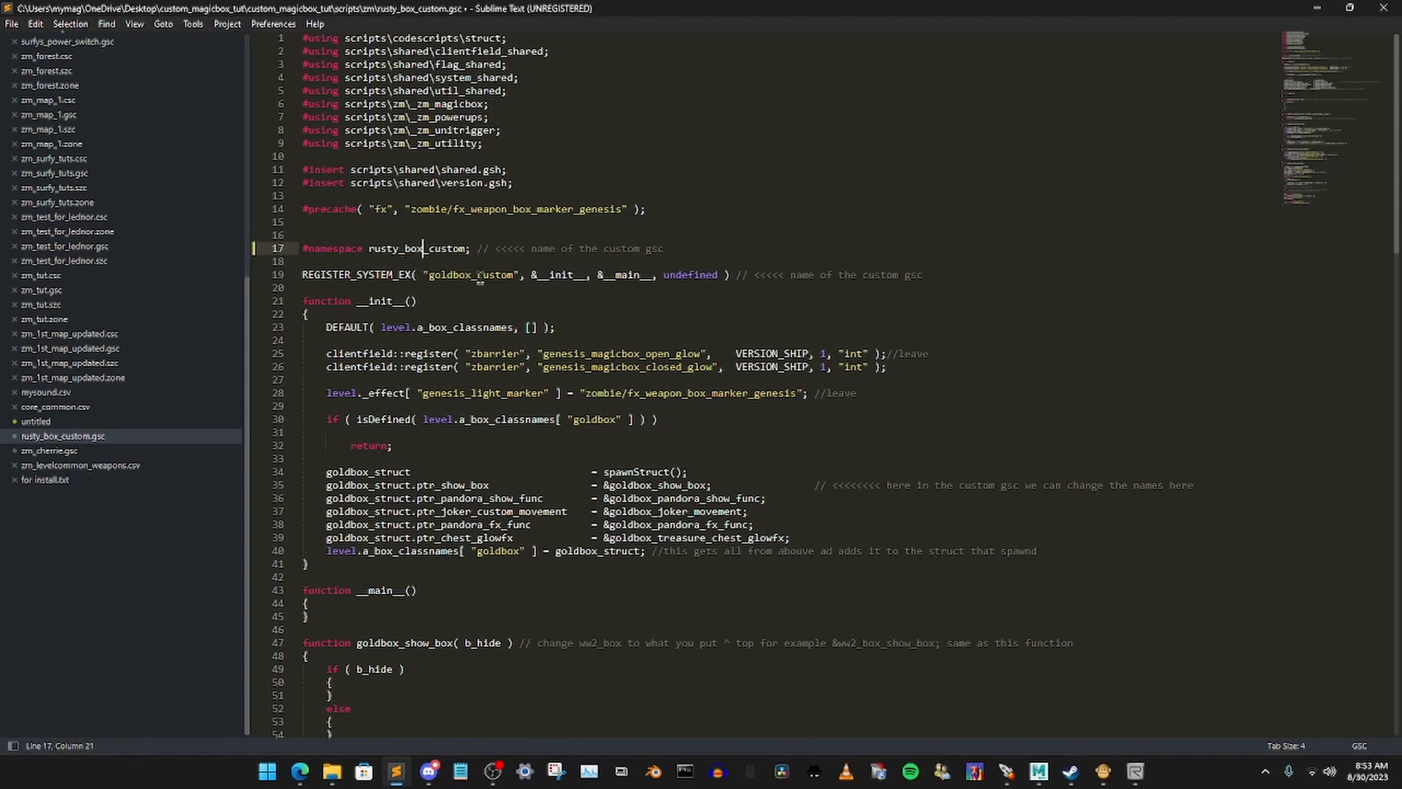
Change the REGISTER_SYSTEM_EX name on line 19 of the custom GSC script to "rusty_box_custom"
{"action": "left_click", "coordinate": [473, 276]}
{"action": "key", "text": "BackSpace"}
{"action": "key", "text": "BackSpace"}
{"action": "key", "text": "BackSpace"}
{"action": "key", "text": "BackSpace"}
{"action": "key", "text": "BackSpace"}
{"action": "key", "text": "BackSpace"}
{"action": "key", "text": "BackSpace"}
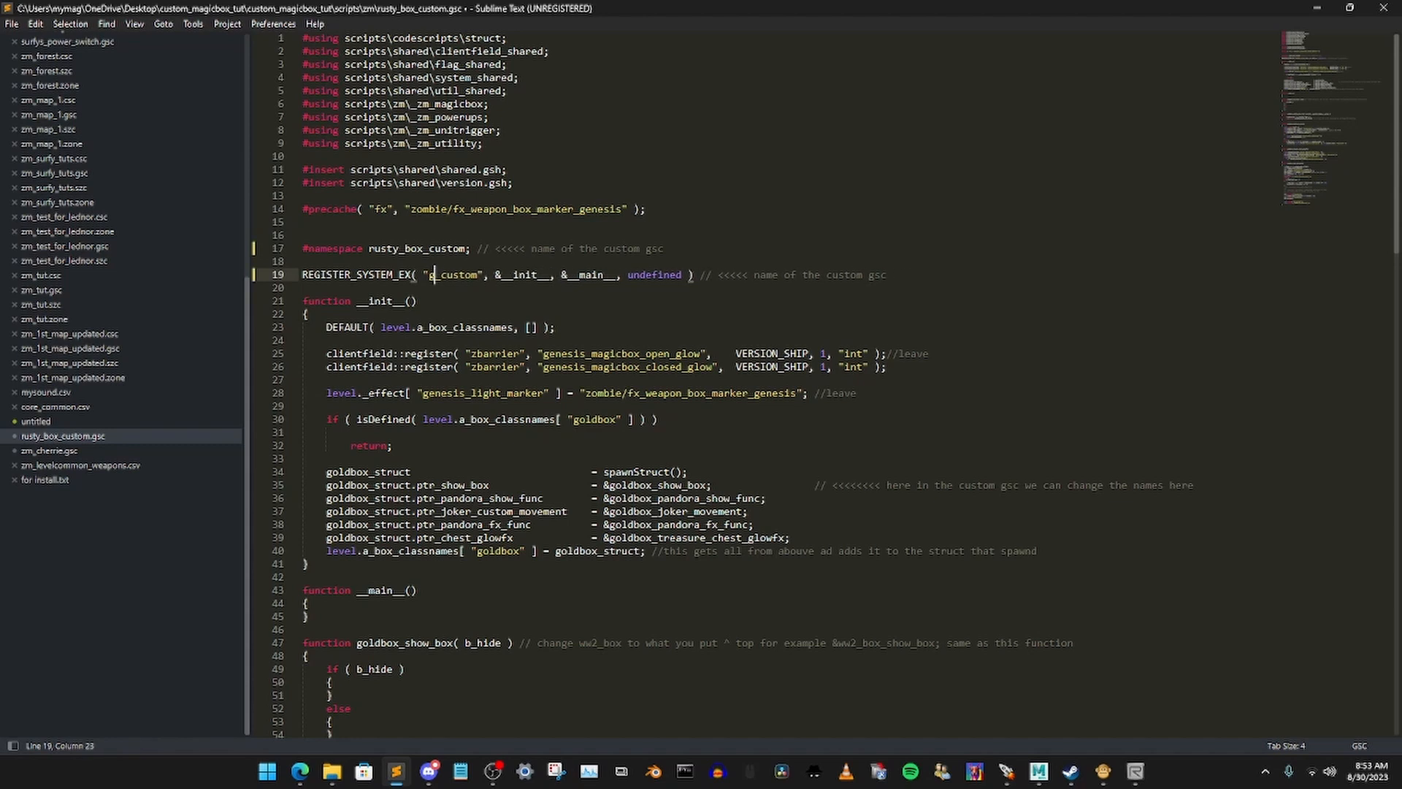
{"action": "type", "text": "rusty_box"}
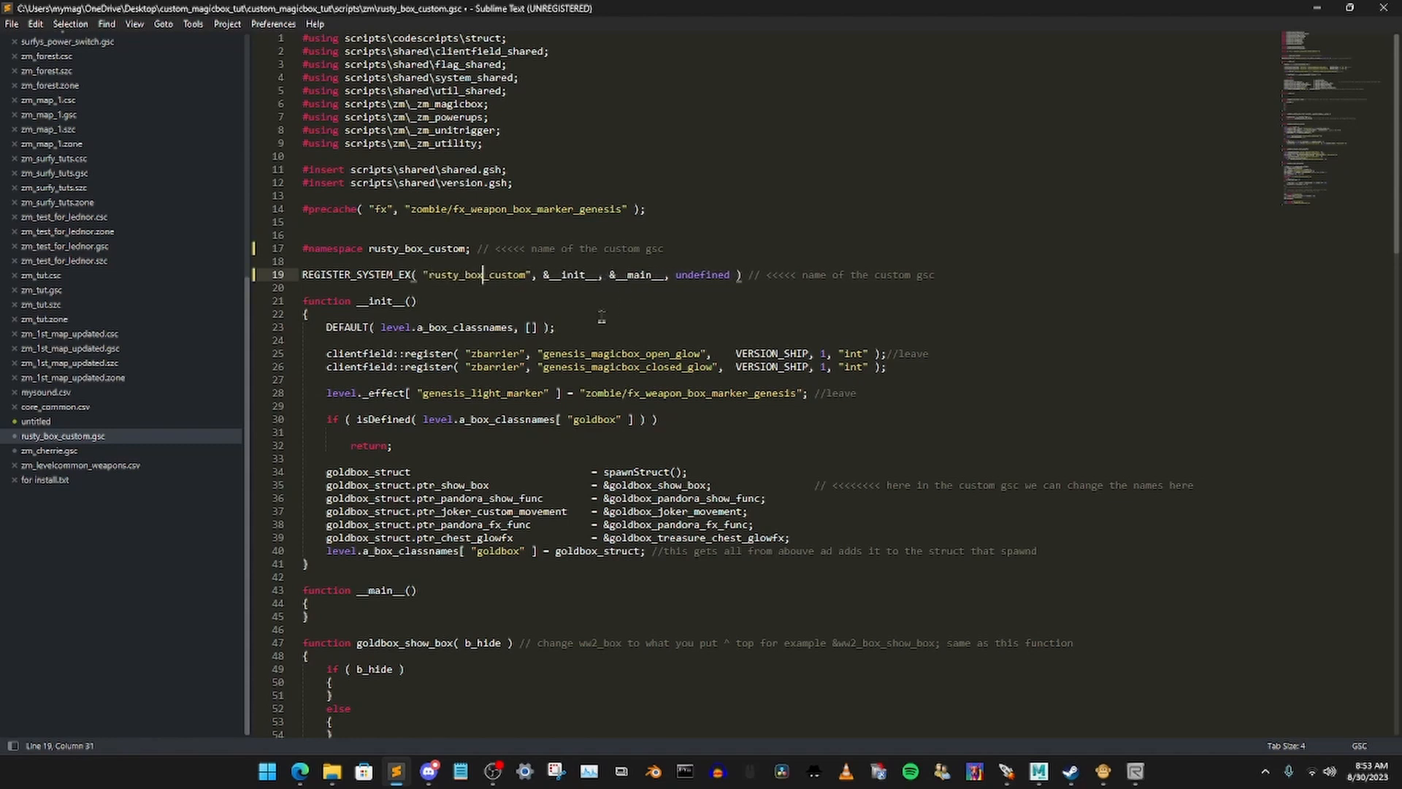
Switch to Asset Property Editor, copy the rusty_magicbox zbarrier's asset name without renaming it, and return to the custom GSC script
{"action": "scroll", "coordinate": [605, 314], "scroll_direction": "down", "scroll_amount": 1}
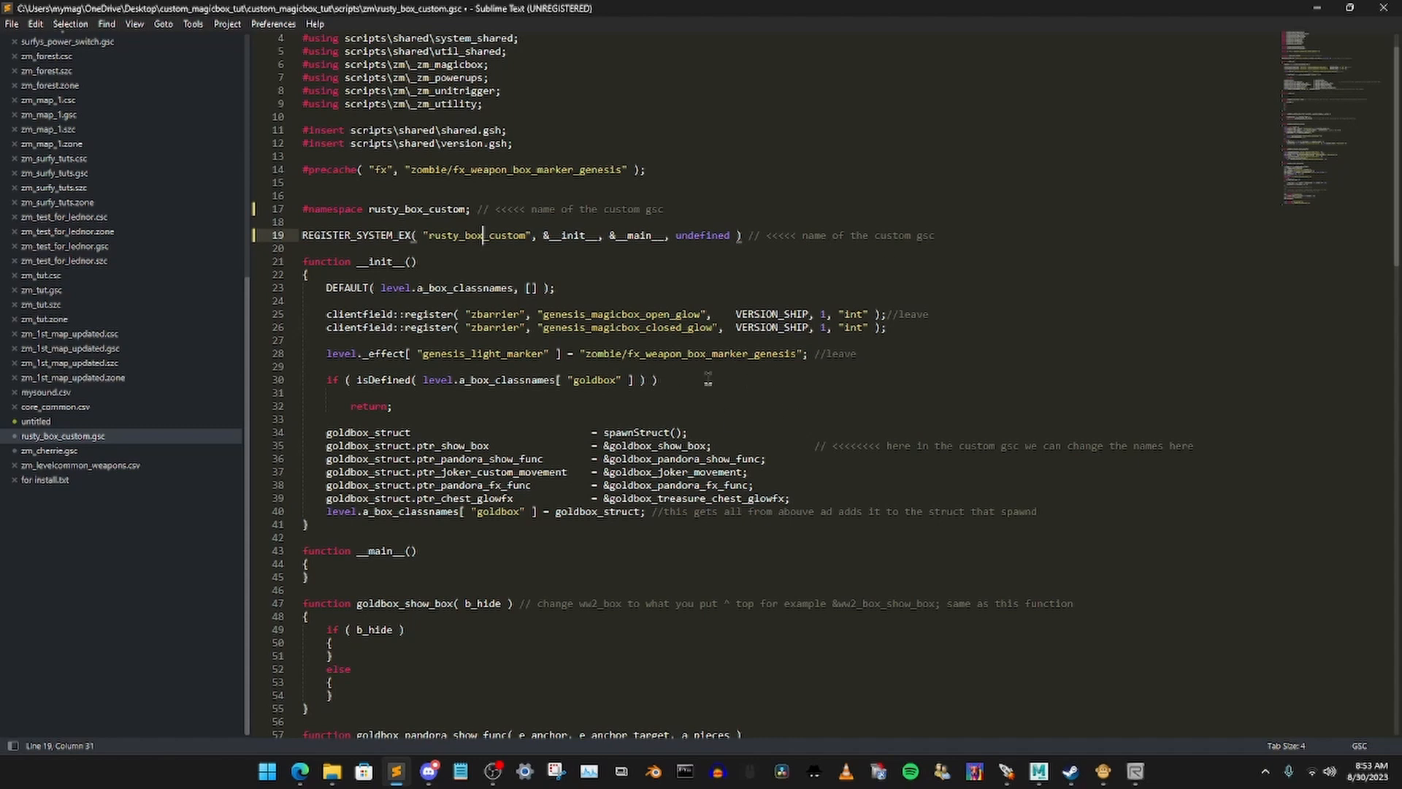
{"action": "double_click", "coordinate": [612, 380]}
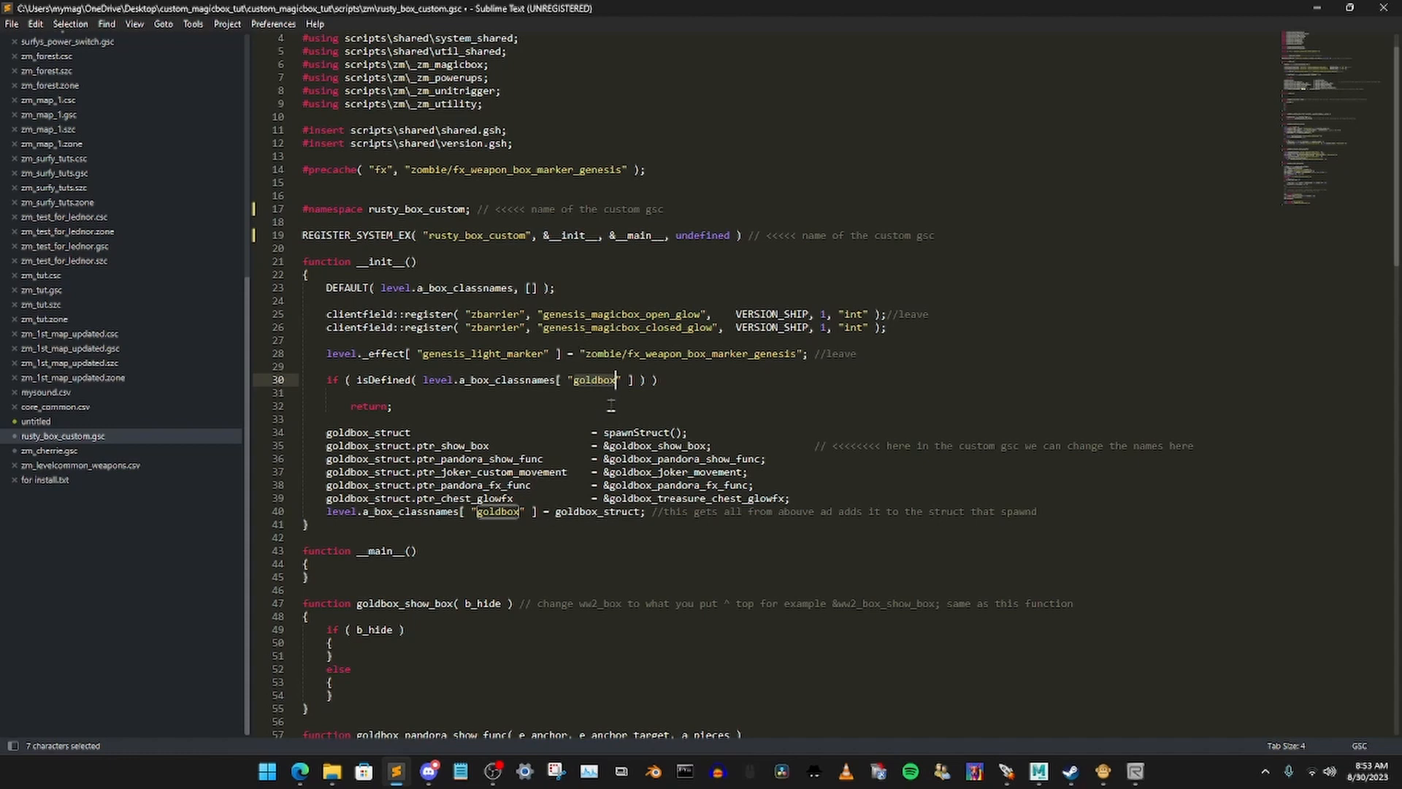
{"action": "left_click", "coordinate": [1103, 771]}
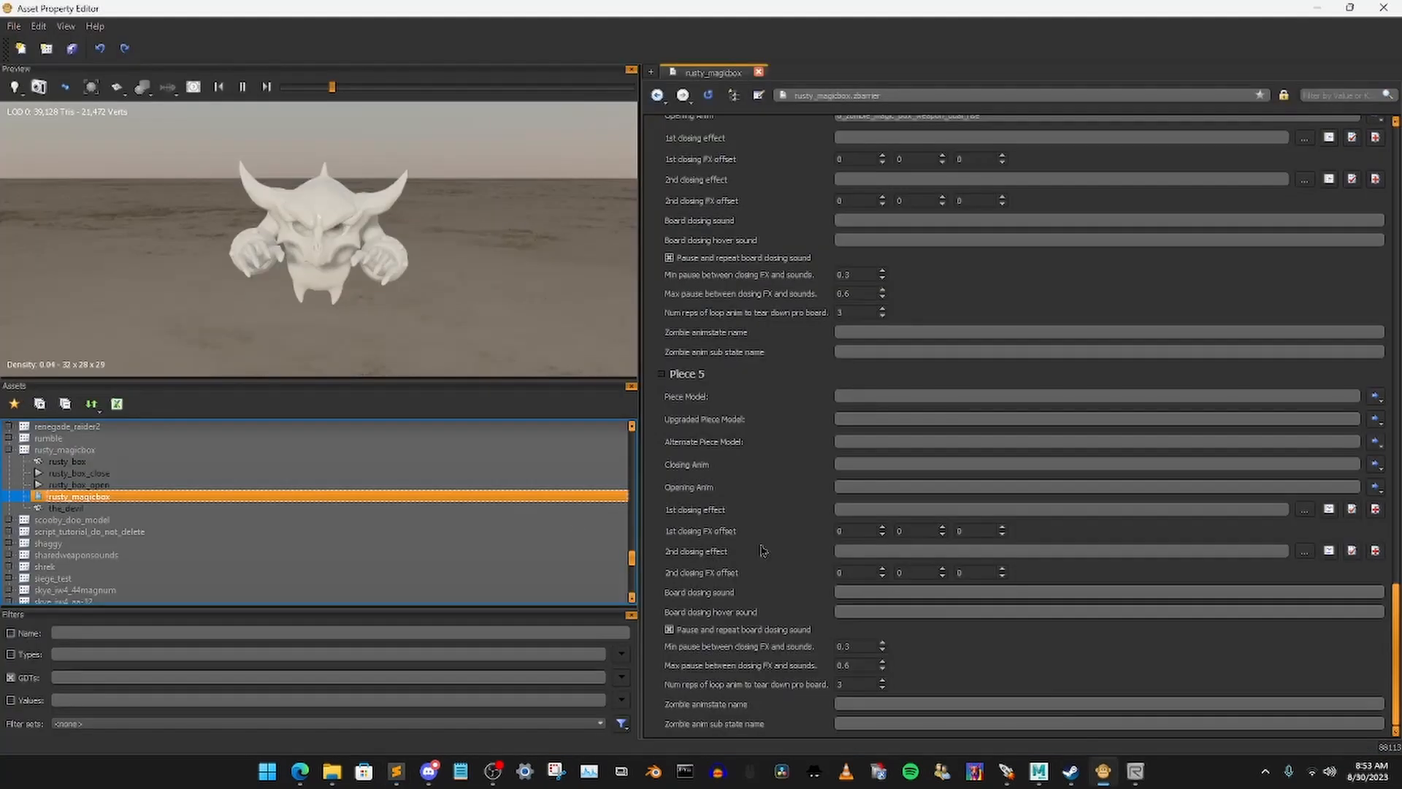
{"action": "right_click", "coordinate": [84, 501]}
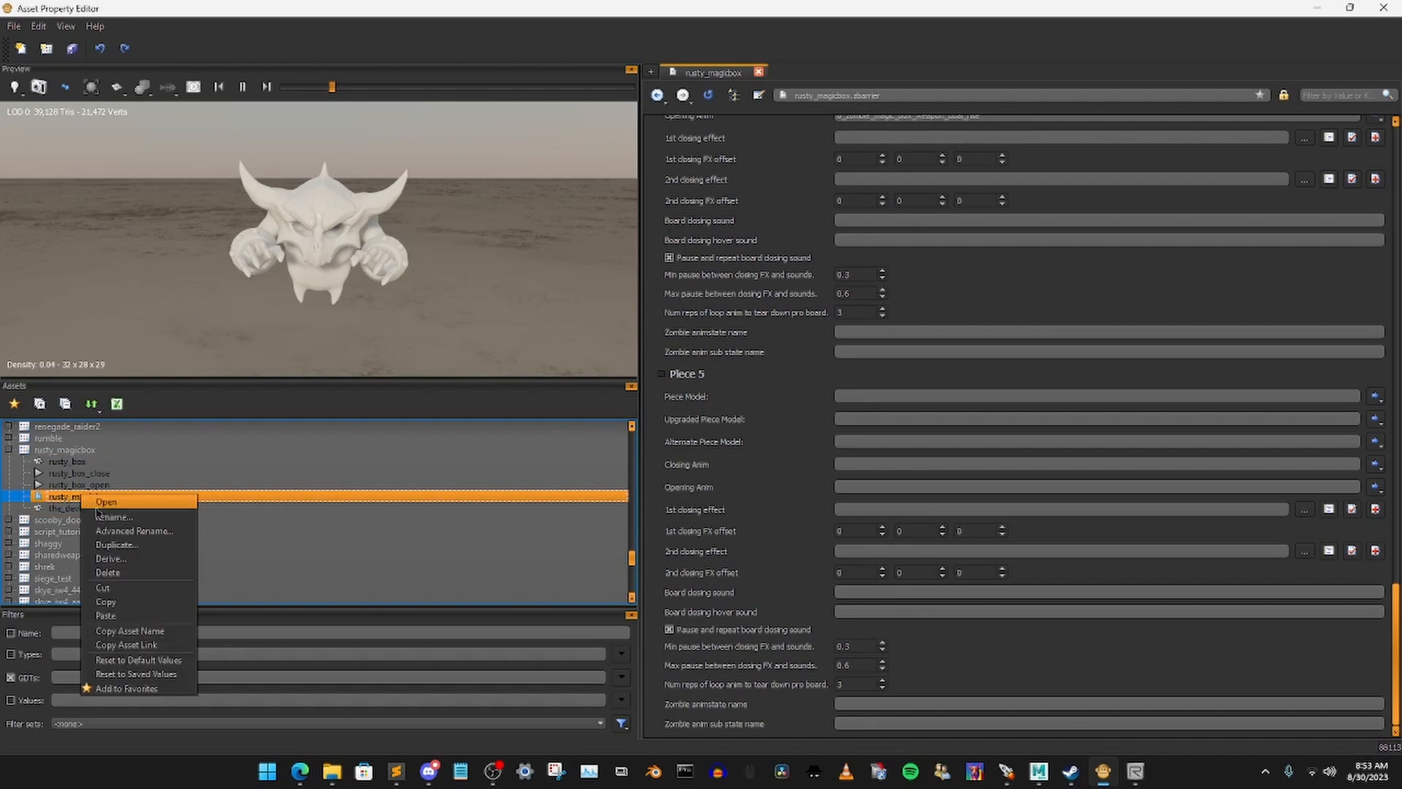
{"action": "left_click", "coordinate": [109, 514]}
{"action": "left_click_drag", "start_coordinate": [713, 404], "coordinate": [623, 405]}
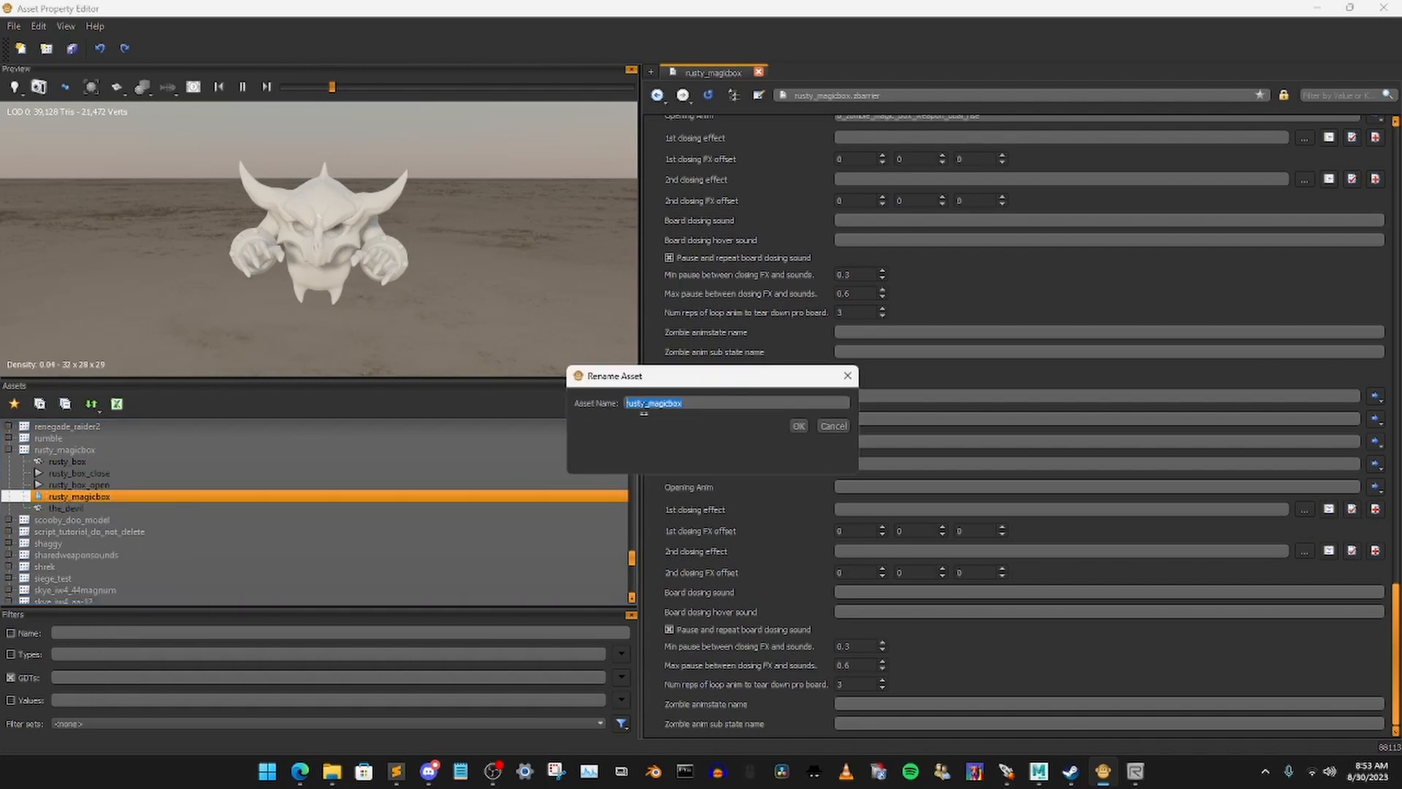
{"action": "right_click", "coordinate": [643, 409]}
{"action": "left_click", "coordinate": [688, 461]}
{"action": "left_click", "coordinate": [833, 426]}
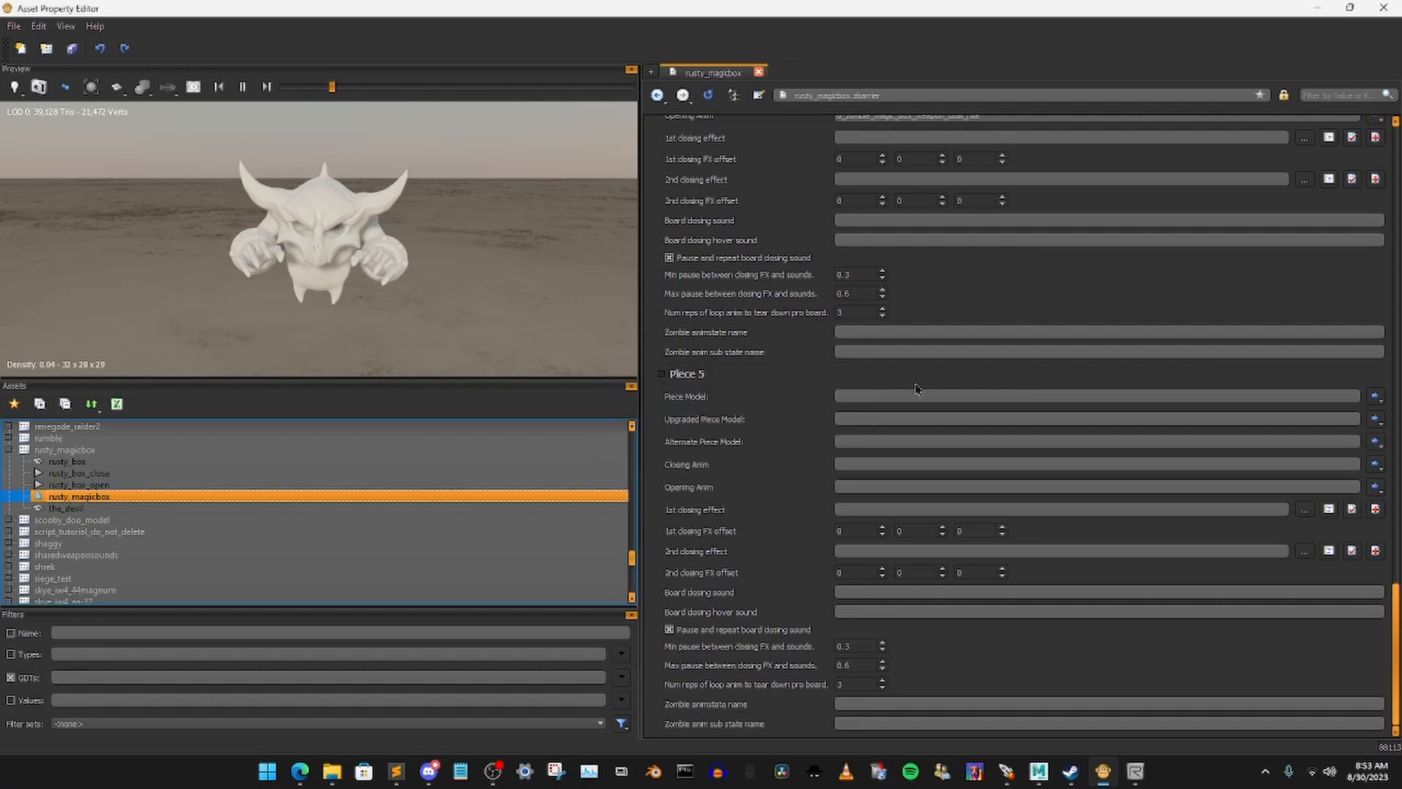
{"action": "left_click", "coordinate": [1316, 8]}
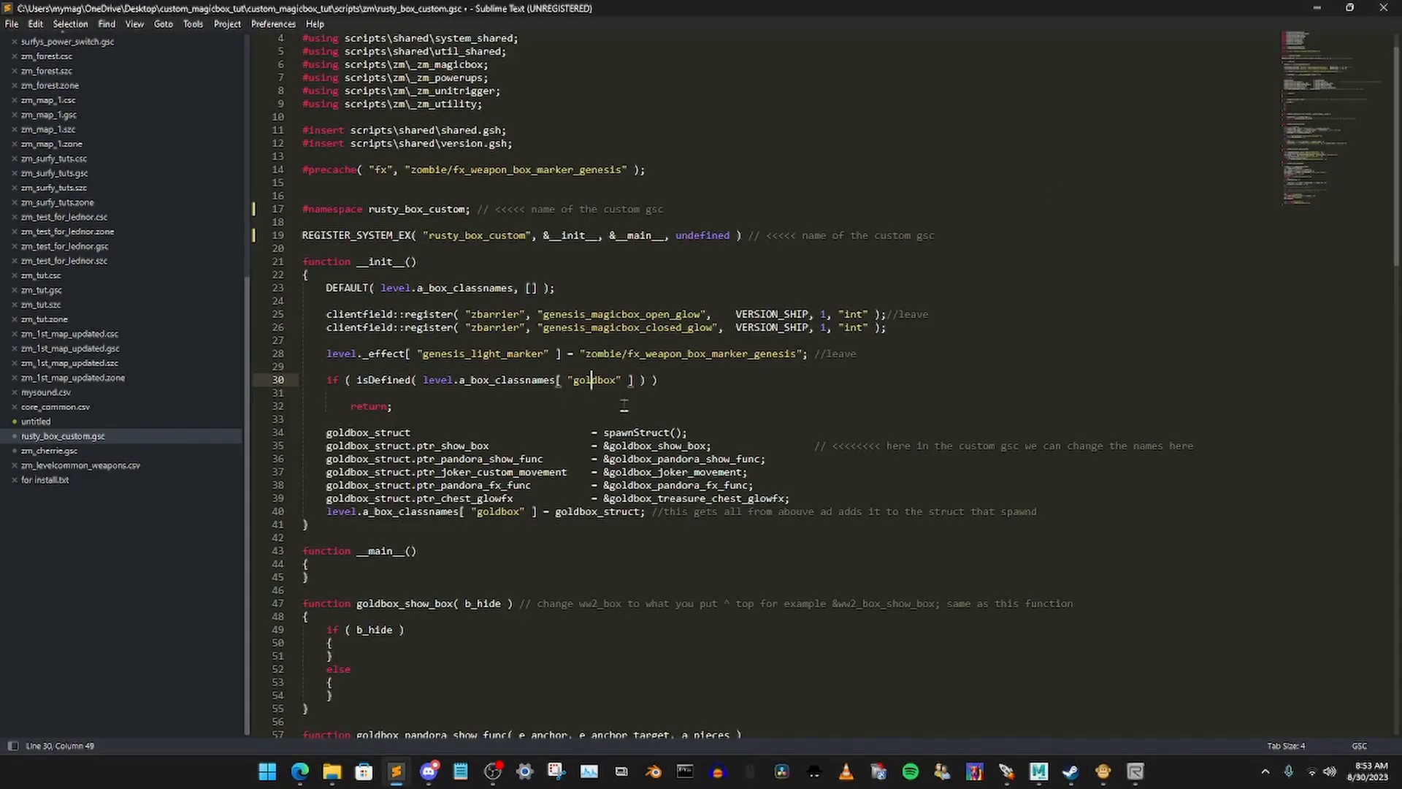
Replace "goldbox" with "rusty_magicbox" in the level.a_box_classnames entries on lines 30 and 40, and save the script
{"action": "double_click", "coordinate": [595, 379]}
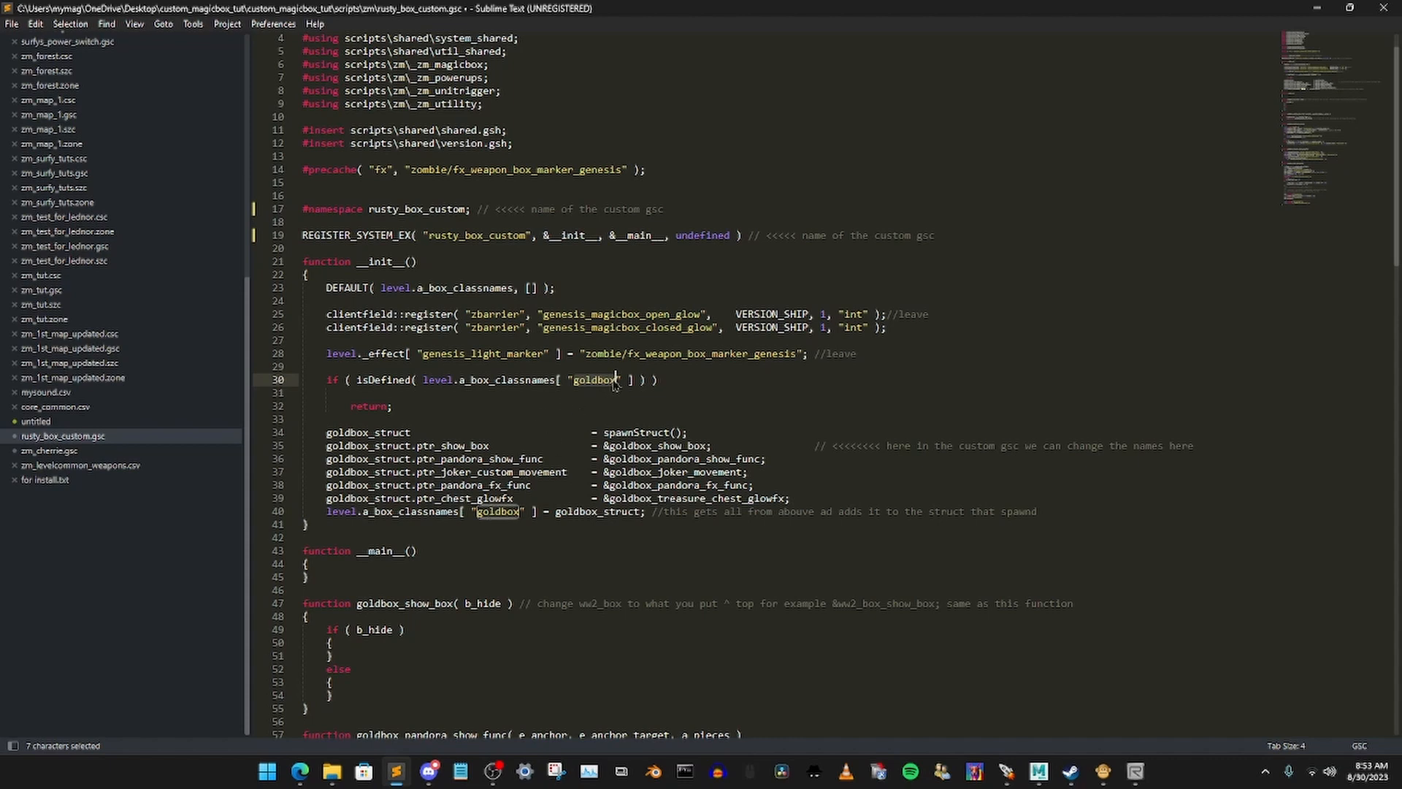
{"action": "key", "text": "ctrl+v"}
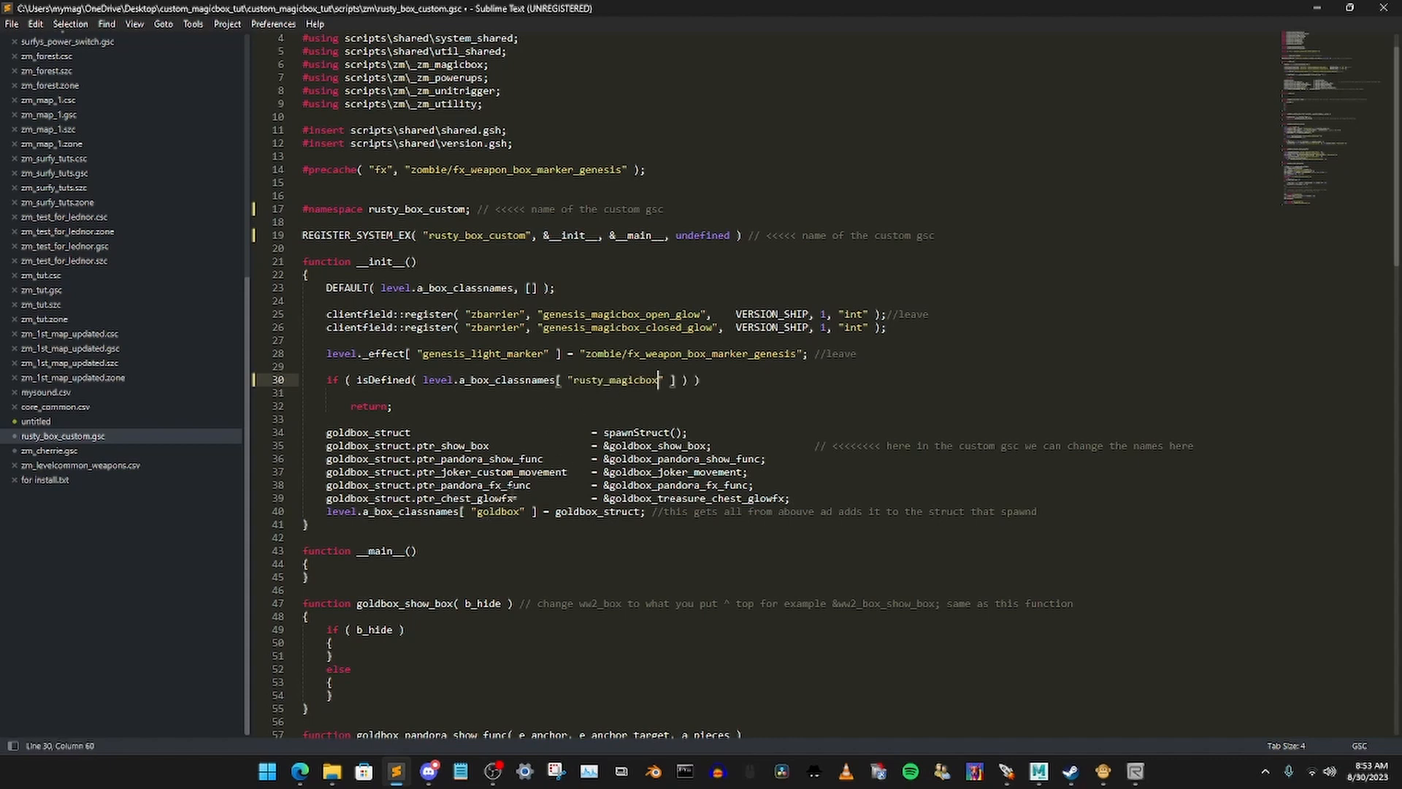
{"action": "double_click", "coordinate": [500, 511]}
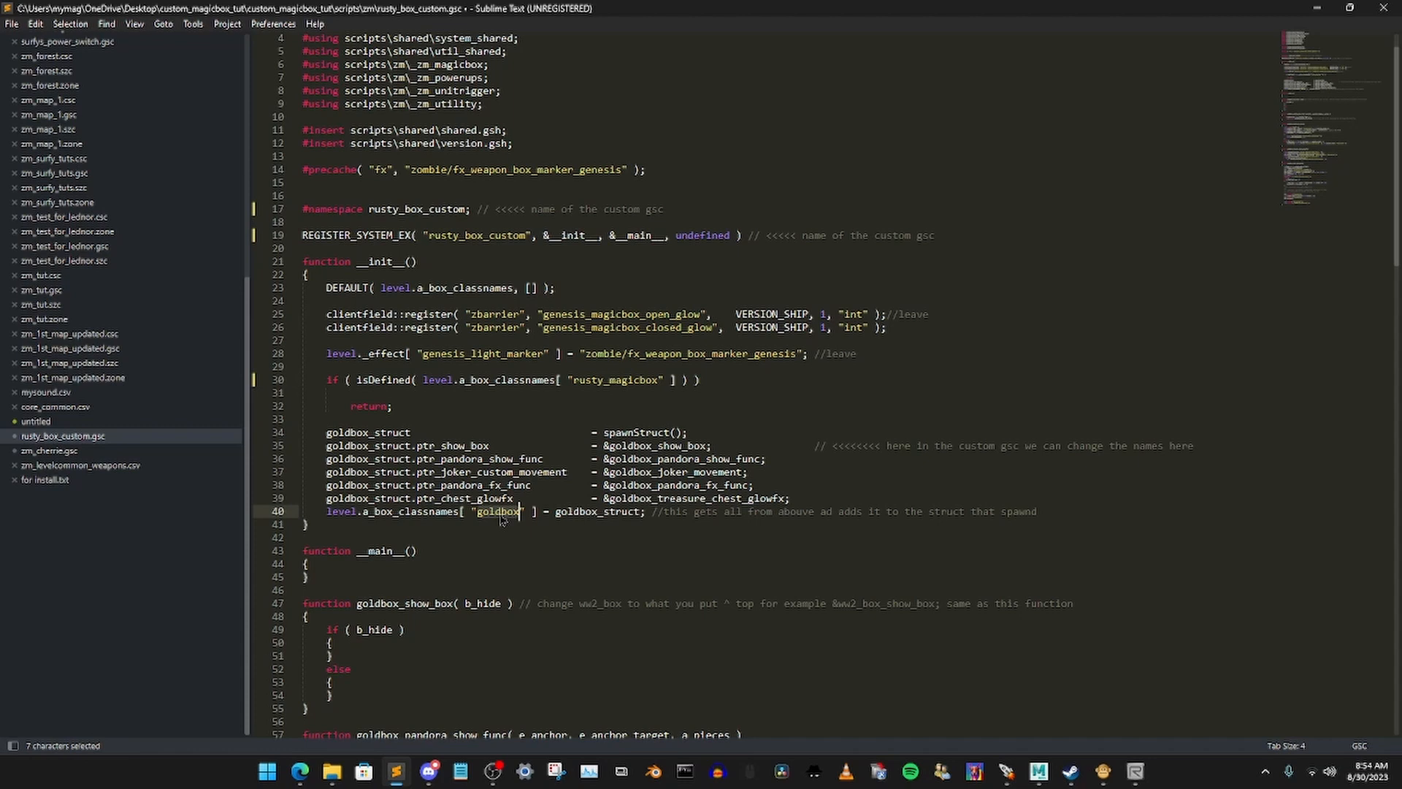
{"action": "key", "text": "ctrl+v"}
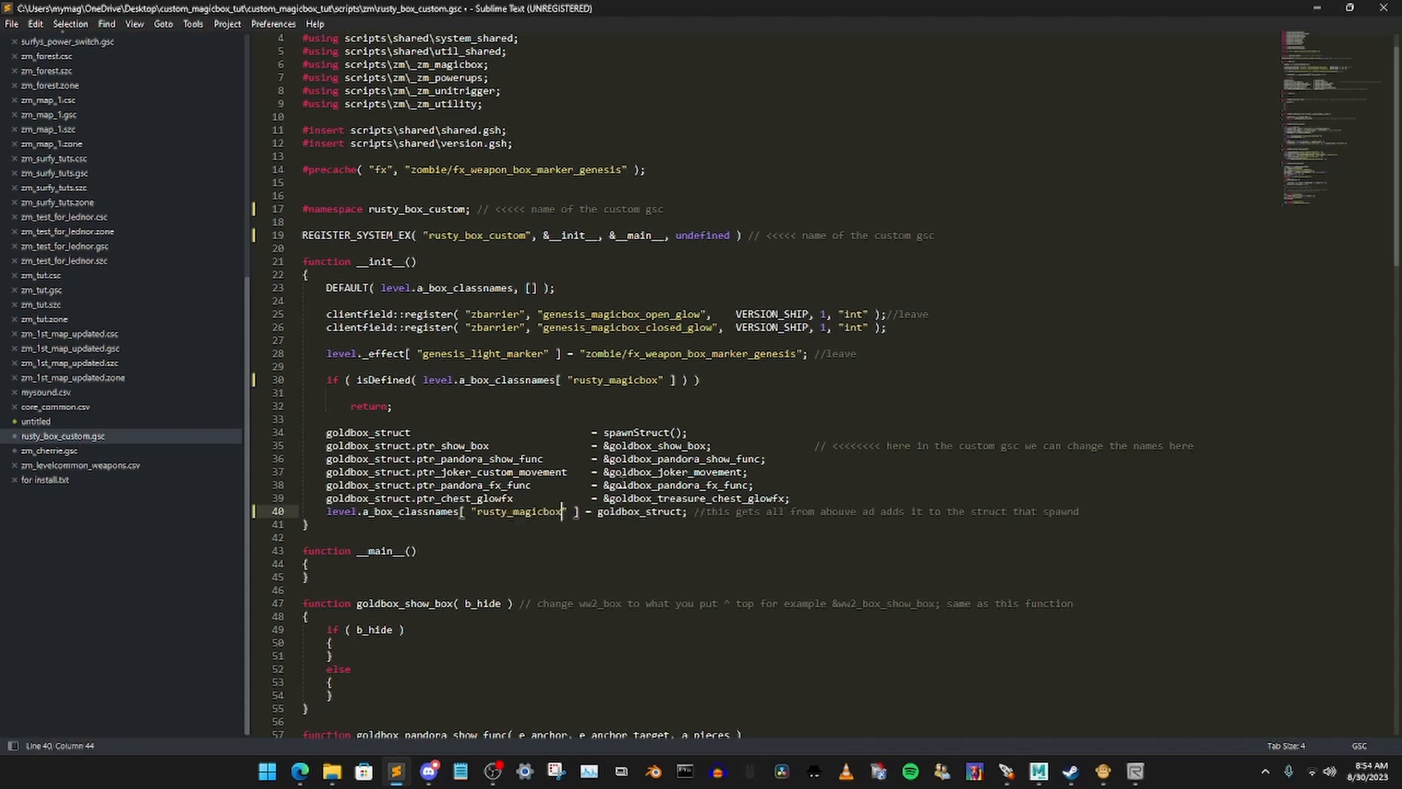
{"action": "key", "text": "ctrl+s"}
Rename the struct assigned to spawnStruct() on line 34 to rusty_magicbox_struct
{"action": "left_click", "coordinate": [369, 433]}
{"action": "key", "text": "BackSpace"}
{"action": "key", "text": "BackSpace"}
{"action": "key", "text": "BackSpace"}
{"action": "key", "text": "BackSpace"}
{"action": "key", "text": "BackSpace"}
{"action": "key", "text": "BackSpace"}
{"action": "key", "text": "BackSpace"}
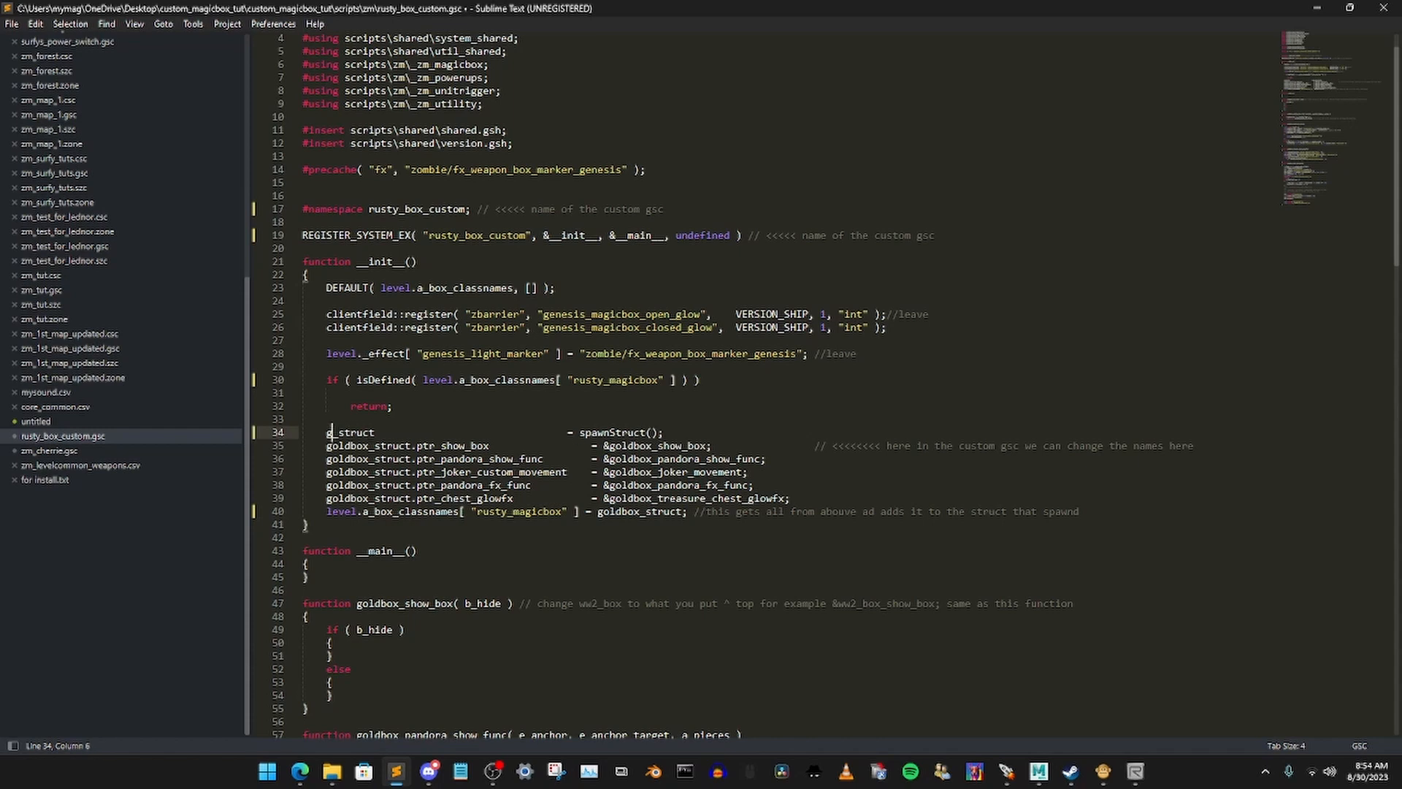
{"action": "type", "text": "rusty"}
{"action": "key", "text": "Right"}
{"action": "type", "text": "magicbo"}
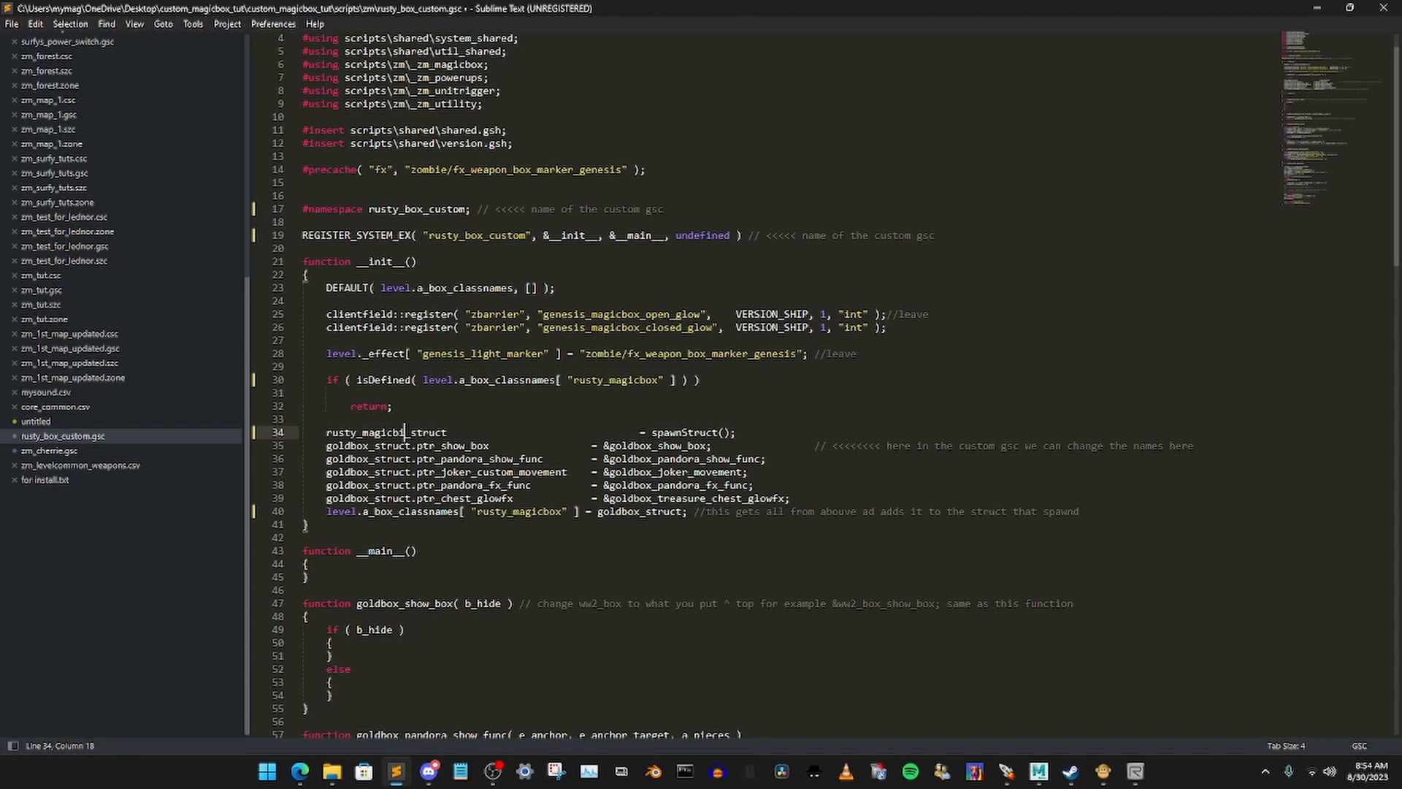
{"action": "key", "text": "BackSpace"}
{"action": "key", "text": "BackSpace"}
{"action": "key", "text": "BackSpace"}
{"action": "key", "text": "BackSpace"}
{"action": "key", "text": "BackSpace"}
{"action": "key", "text": "BackSpace"}
{"action": "key", "text": "BackSpace"}
{"action": "key", "text": "BackSpace"}
{"action": "key", "text": "BackSpace"}
{"action": "key", "text": "BackSpace"}
{"action": "key", "text": "BackSpace"}
{"action": "key", "text": "BackSpace"}
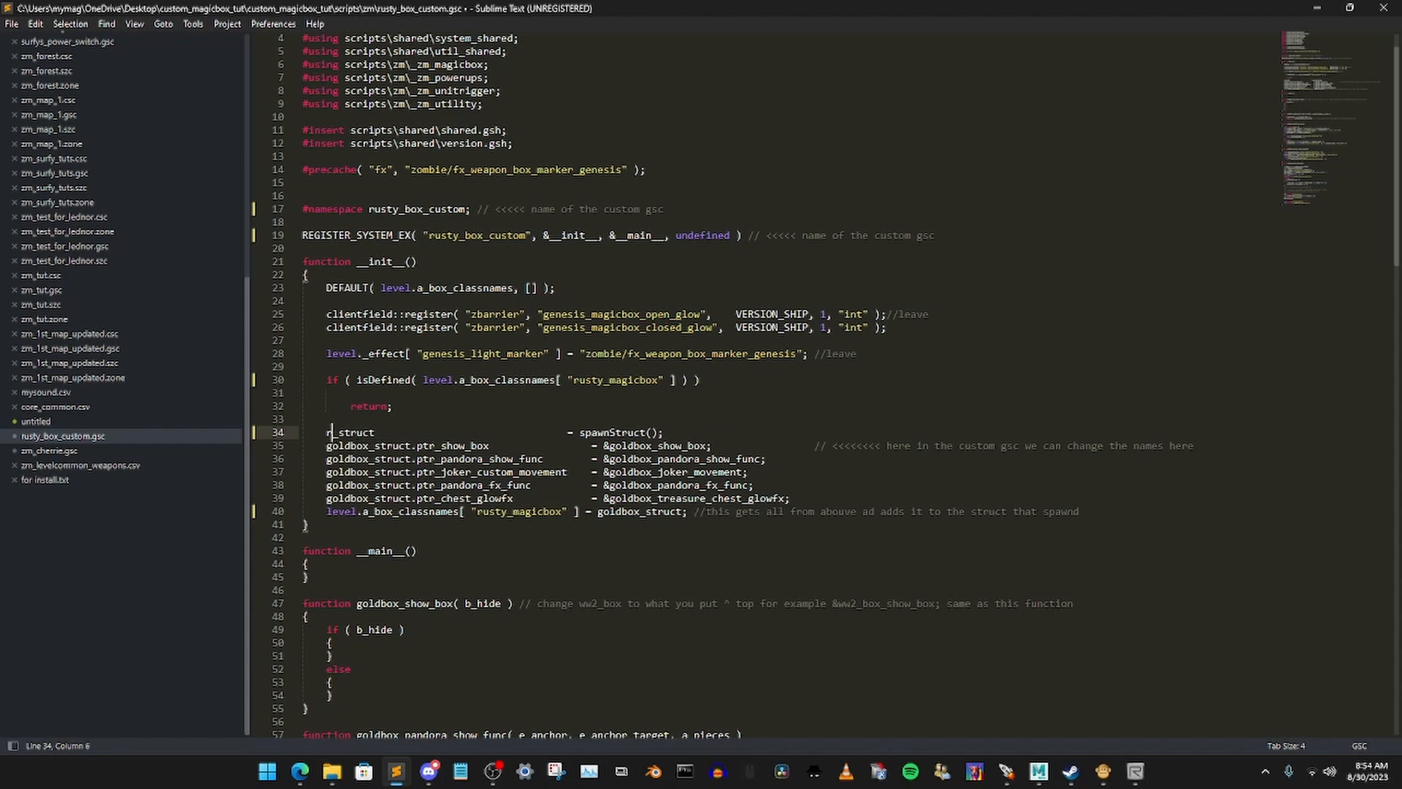
{"action": "type", "text": "usty_magicbox"}
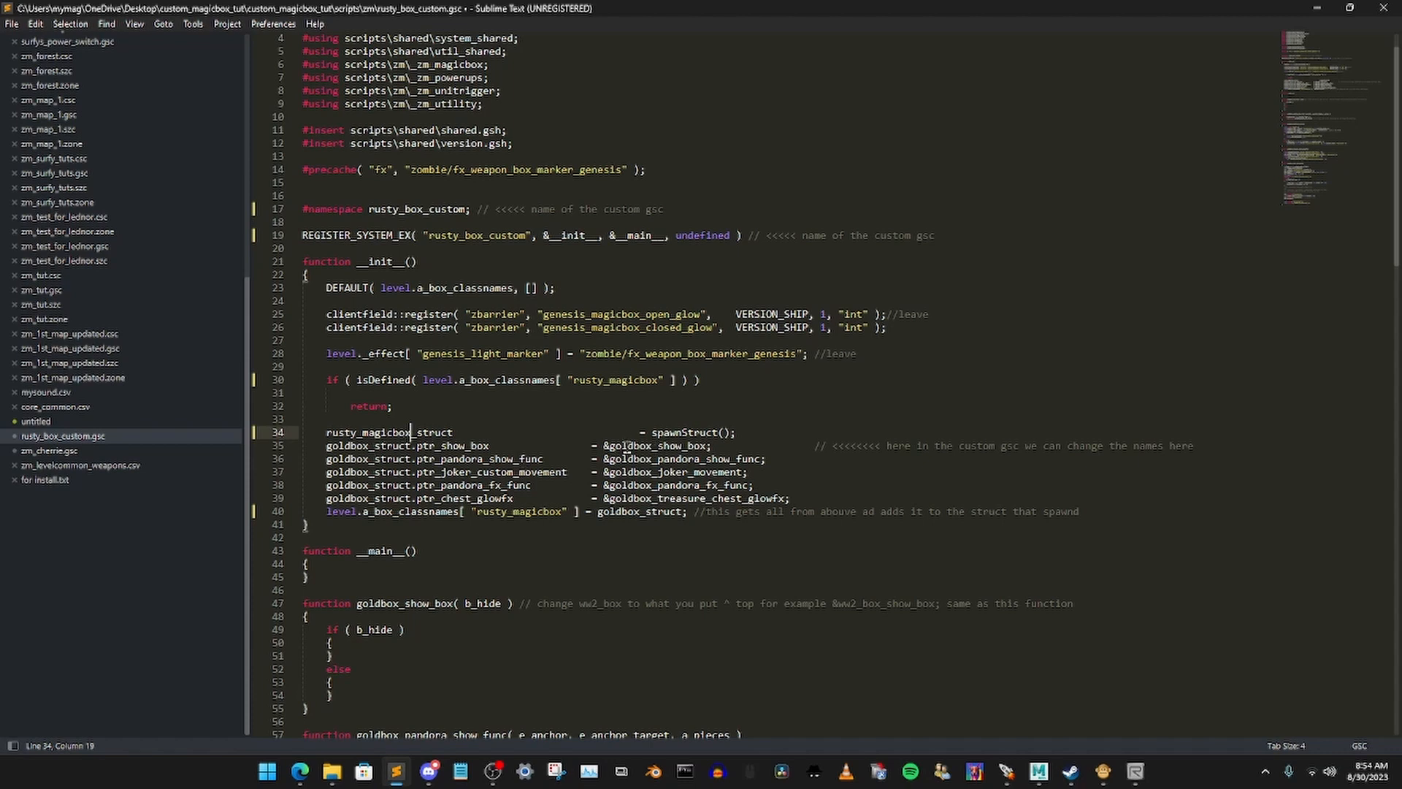
Change the struct name before .ptr_show_box on line 35 to rusty_magicbox_struct
{"action": "double_click", "coordinate": [627, 448]}
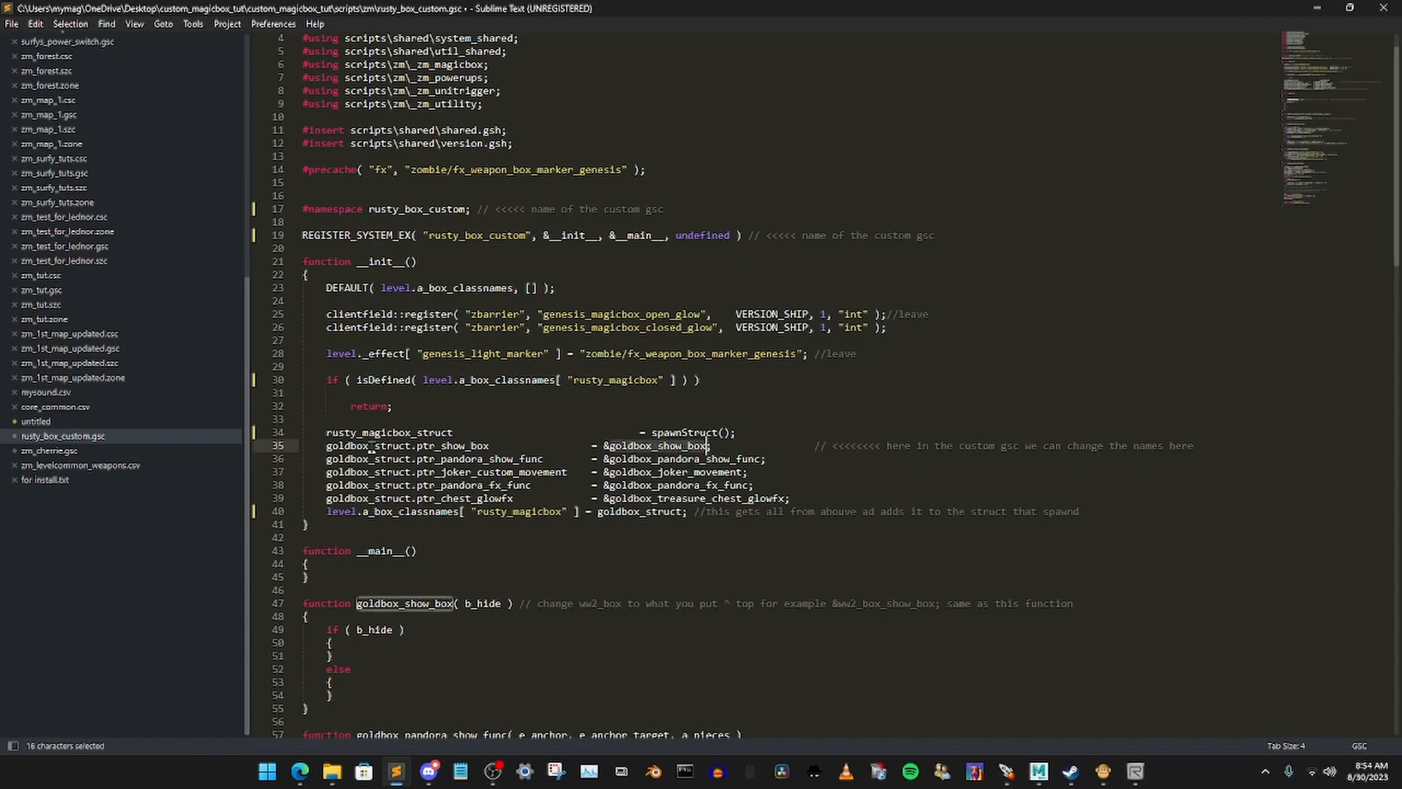
{"action": "left_click", "coordinate": [373, 447]}
{"action": "key", "text": "BackSpace"}
{"action": "key", "text": "BackSpace"}
{"action": "key", "text": "BackSpace"}
{"action": "key", "text": "BackSpace"}
{"action": "key", "text": "BackSpace"}
{"action": "key", "text": "BackSpace"}
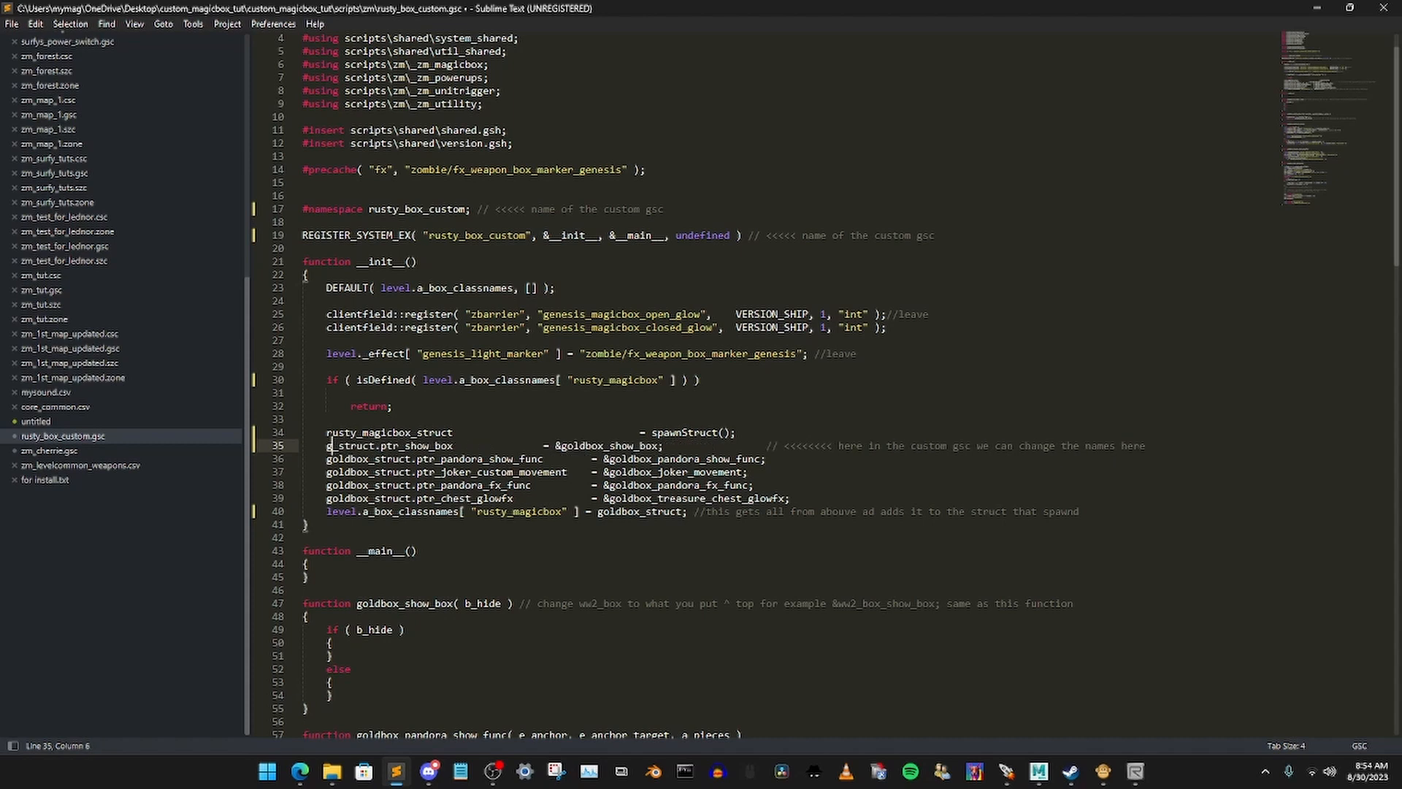
{"action": "key", "text": "BackSpace"}
{"action": "key", "text": "ctrl+v"}
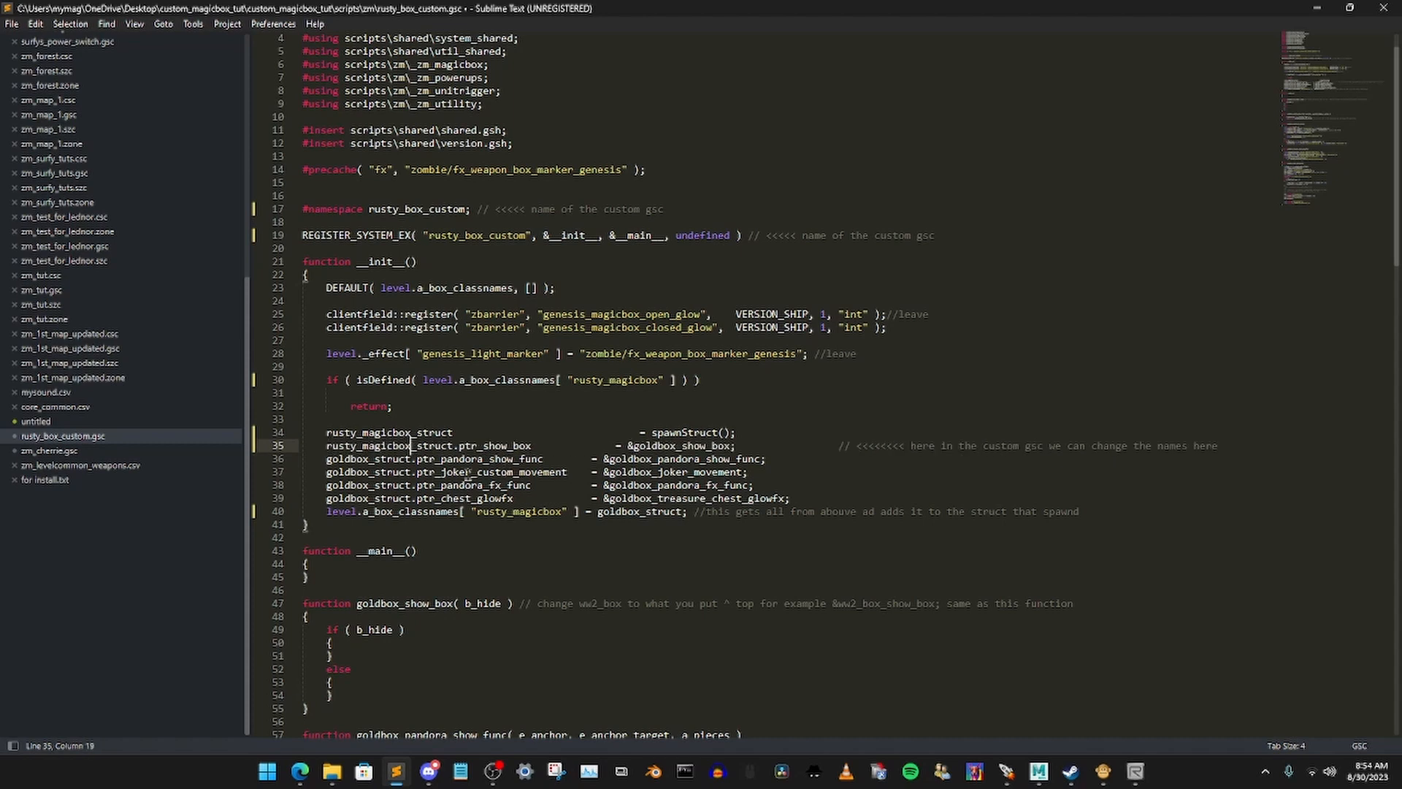
Change the struct name before .ptr_pandora_show_func on line 36 to rusty_magicbox_struct
{"action": "left_click", "coordinate": [369, 454]}
{"action": "key", "text": "BackSpace"}
{"action": "key", "text": "BackSpace"}
{"action": "key", "text": "BackSpace"}
{"action": "key", "text": "BackSpace"}
{"action": "key", "text": "BackSpace"}
{"action": "key", "text": "BackSpace"}
{"action": "key", "text": "BackSpace"}
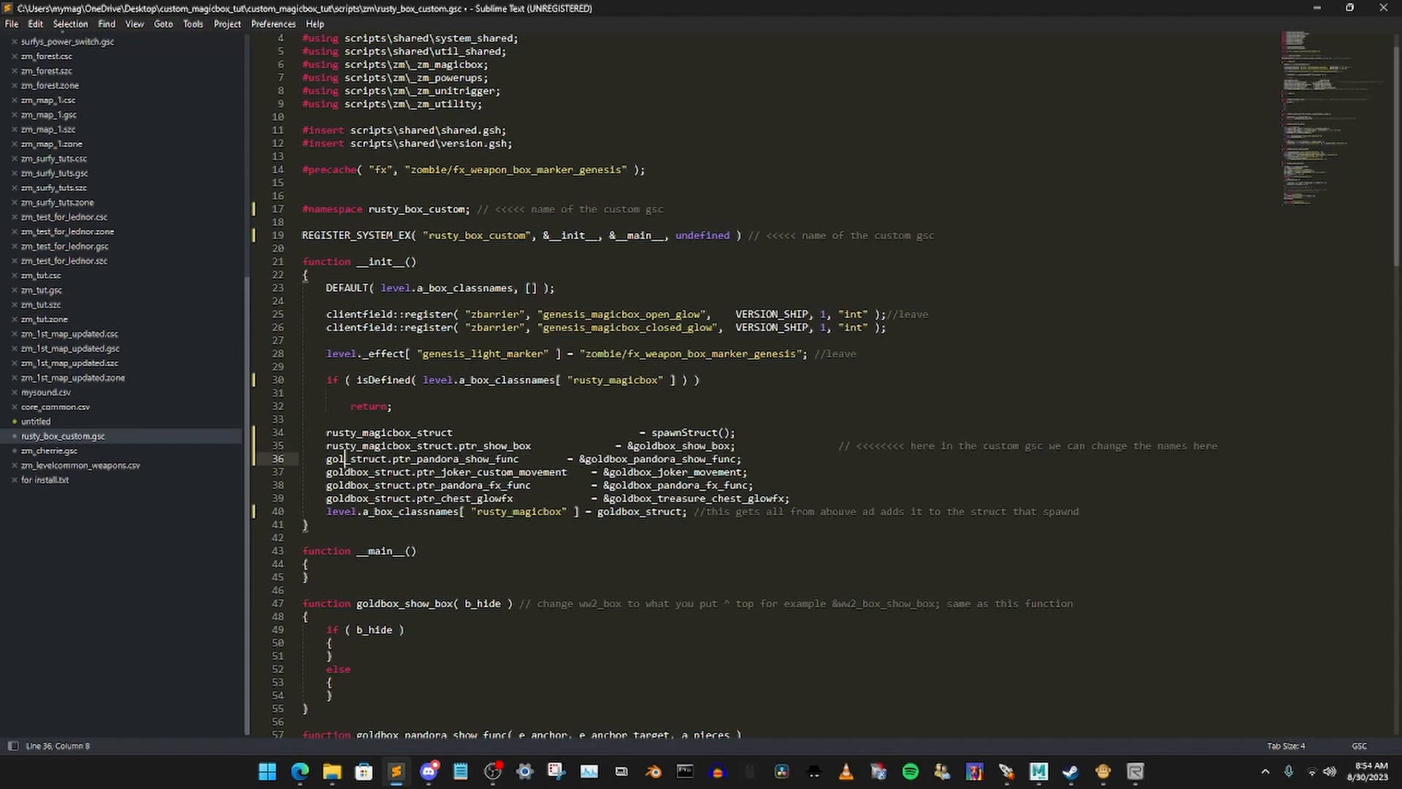
{"action": "key", "text": "ctrl+v"}
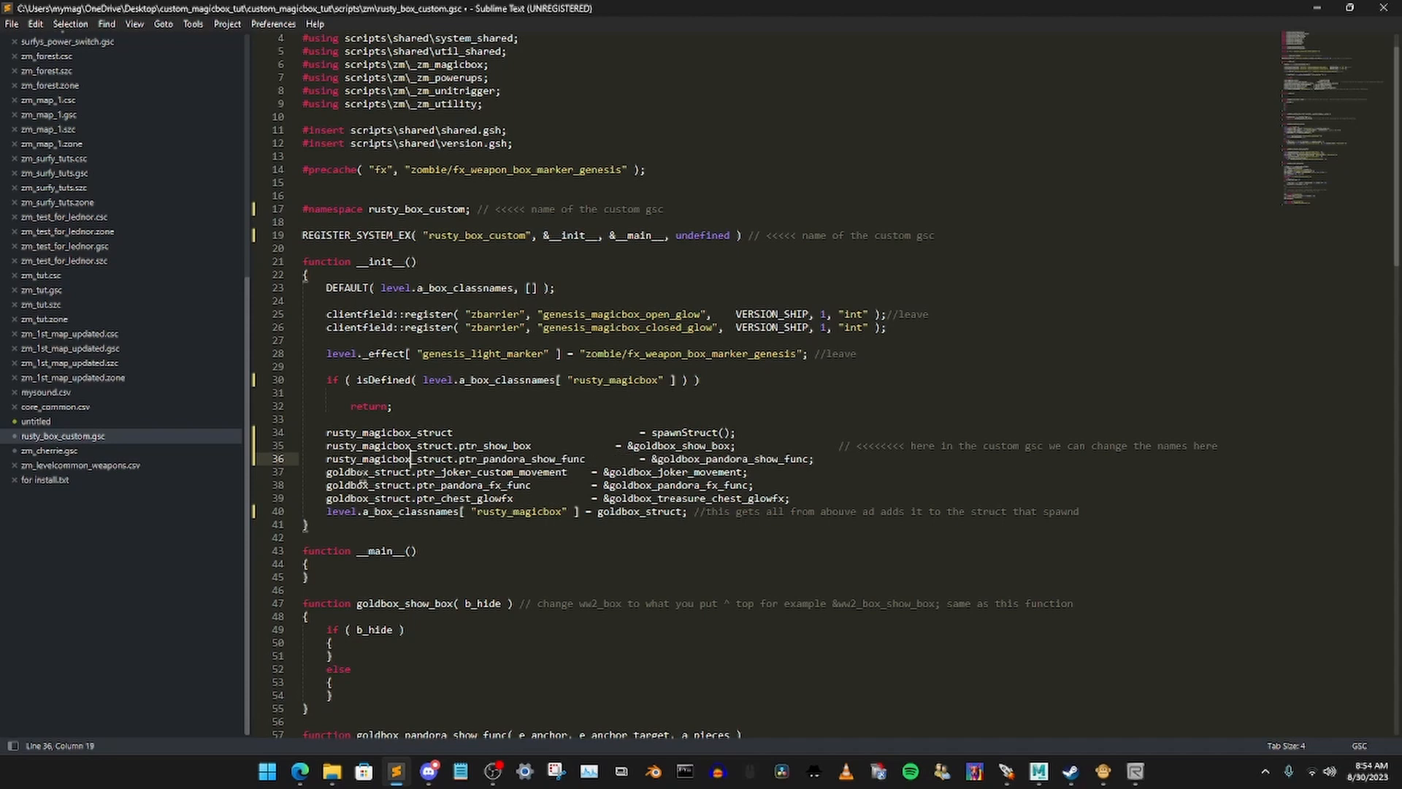
Change the struct name before .ptr_joker_custom_movement on line 37 to rusty_magicbox_struct
{"action": "left_click", "coordinate": [368, 472]}
{"action": "key", "text": "BackSpace"}
{"action": "key", "text": "BackSpace"}
{"action": "key", "text": "BackSpace"}
{"action": "key", "text": "BackSpace"}
{"action": "key", "text": "BackSpace"}
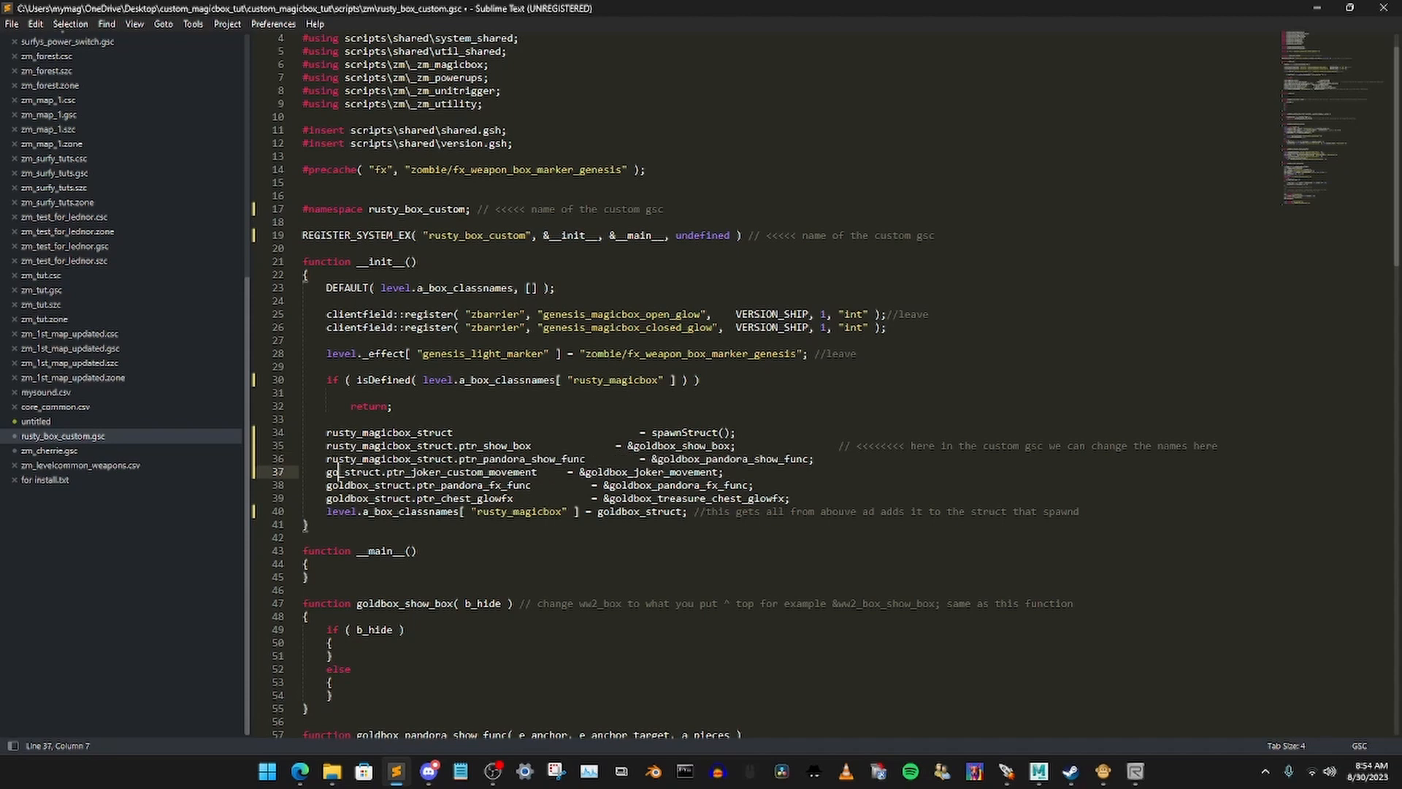
{"action": "key", "text": "BackSpace"}
{"action": "key", "text": "BackSpace"}
{"action": "key", "text": "ctrl+v"}
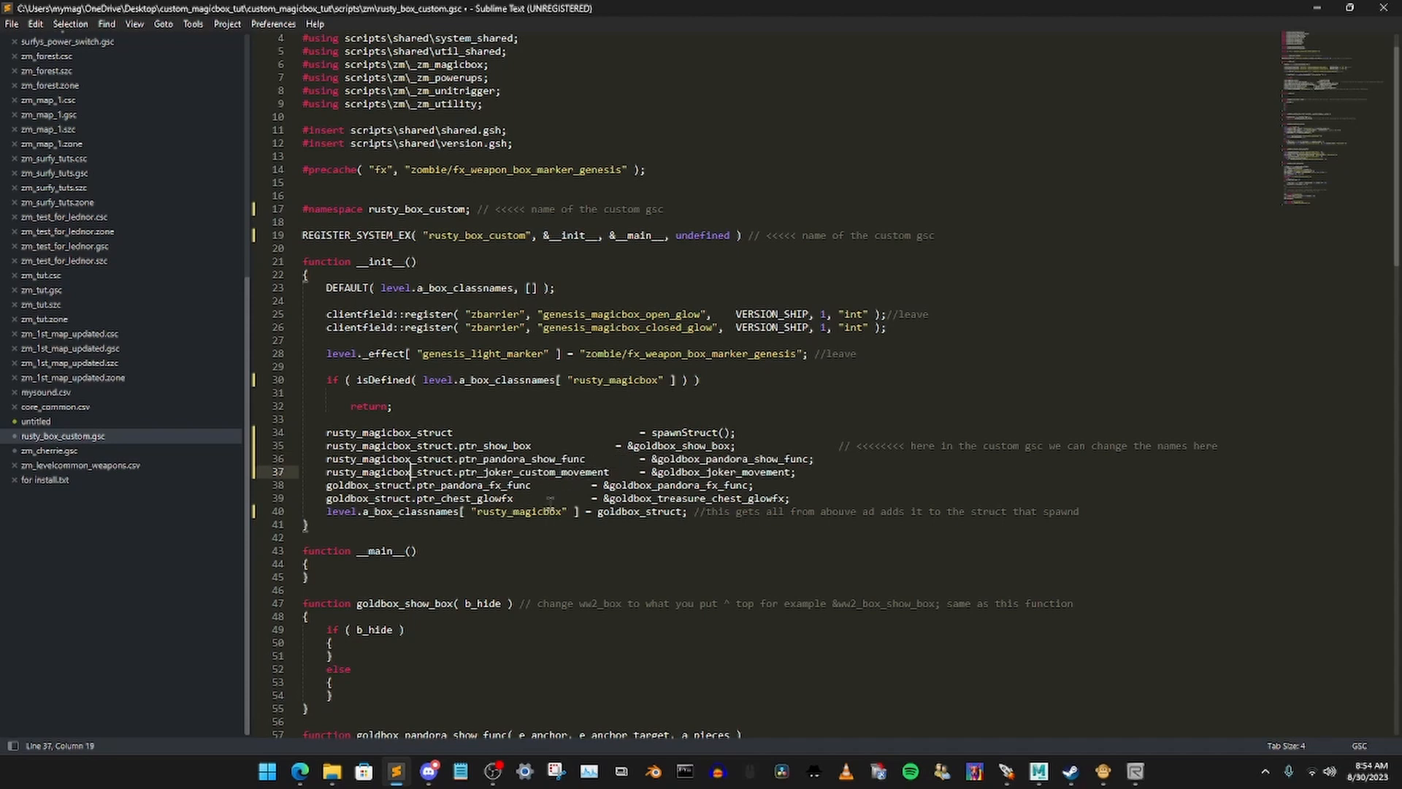
Change the struct name before .ptr_pandora_fx_func on line 38 to rusty_magicbox_struct
{"action": "left_click", "coordinate": [366, 486]}
{"action": "key", "text": "BackSpace"}
{"action": "key", "text": "BackSpace"}
{"action": "key", "text": "BackSpace"}
{"action": "key", "text": "BackSpace"}
{"action": "key", "text": "BackSpace"}
{"action": "key", "text": "BackSpace"}
{"action": "key", "text": "BackSpace"}
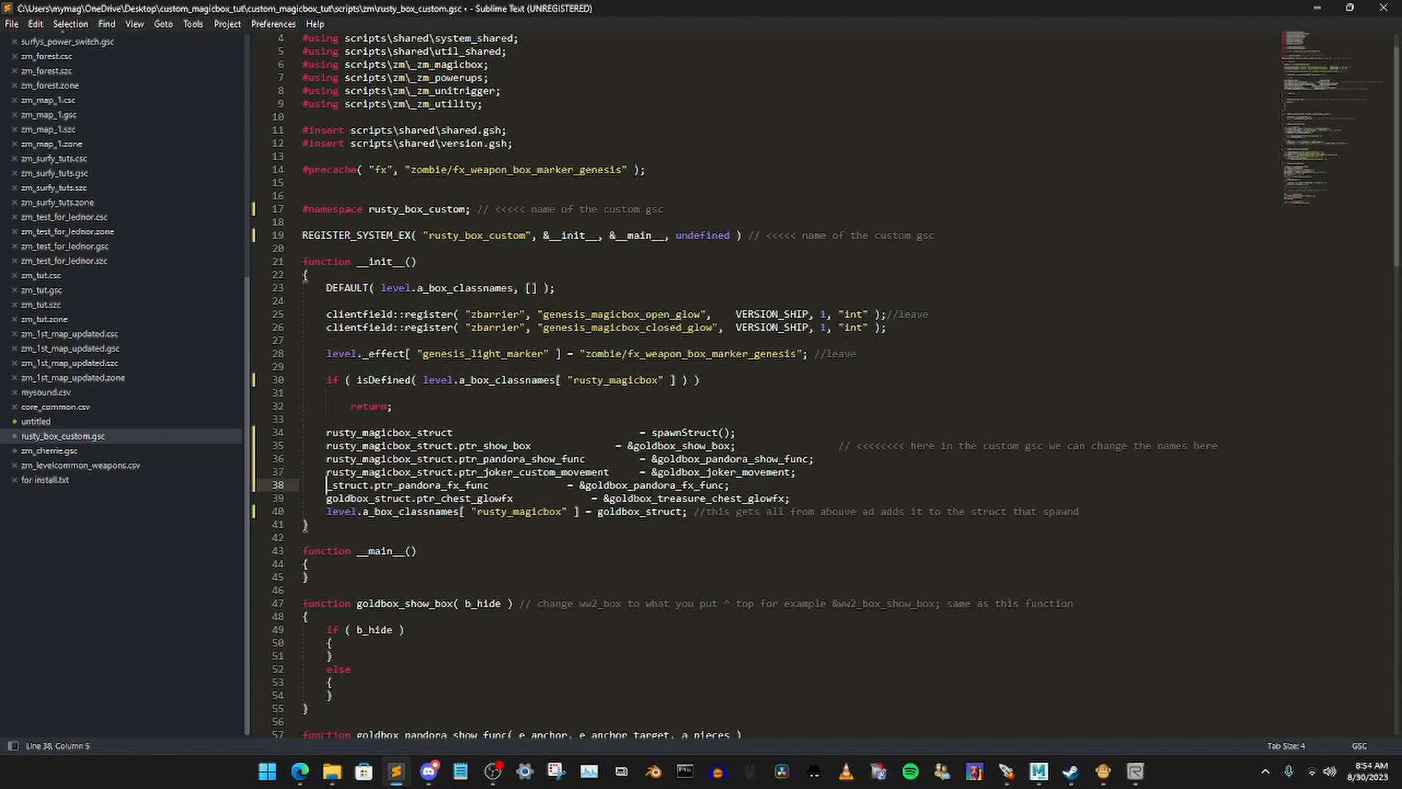
{"action": "type", "text": "rusty_magicbox"}
Change the struct name before .ptr_chest_glowfx on line 39 to rusty_magicbox_struct
{"action": "left_click", "coordinate": [369, 499]}
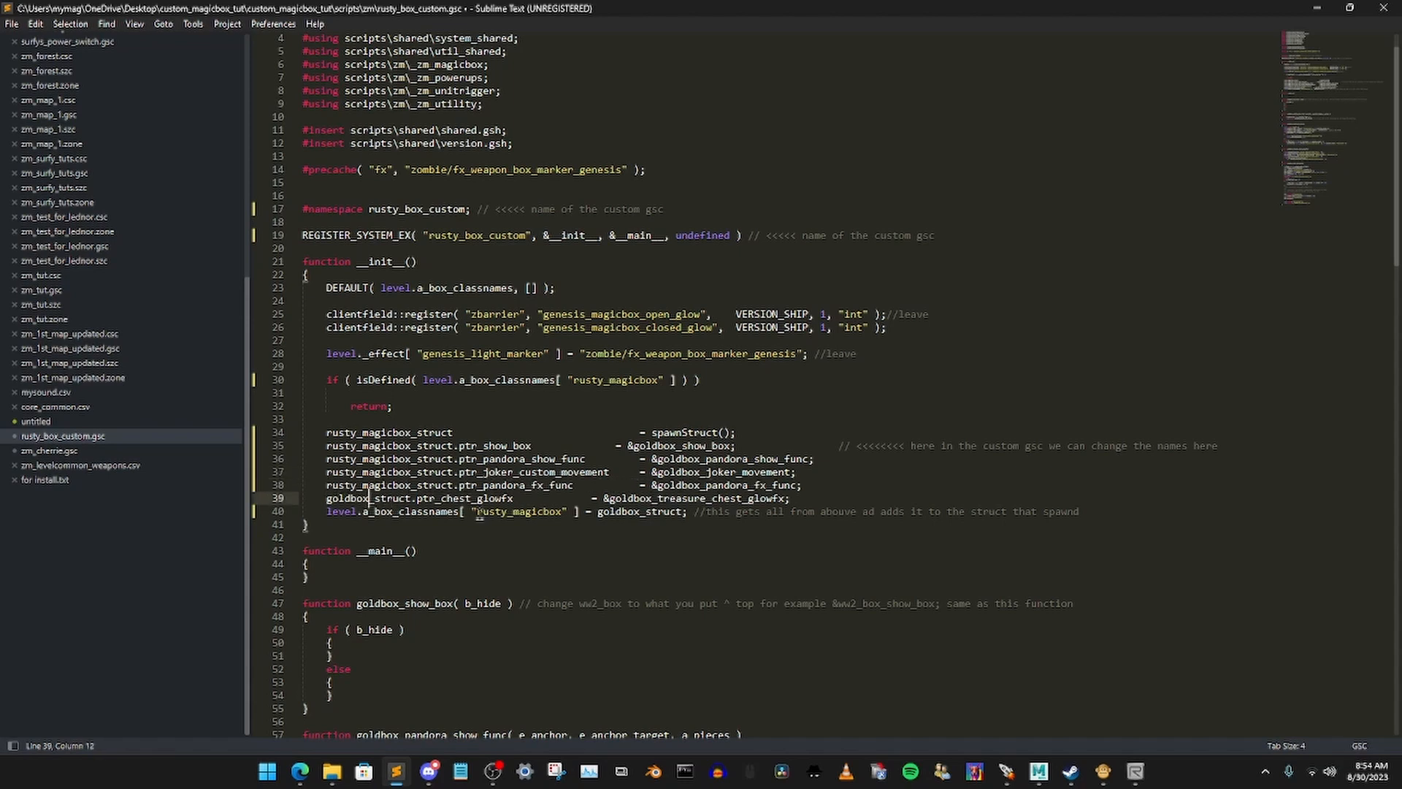
{"action": "key", "text": "BackSpace"}
{"action": "key", "text": "BackSpace"}
{"action": "key", "text": "BackSpace"}
{"action": "key", "text": "BackSpace"}
{"action": "key", "text": "BackSpace"}
{"action": "key", "text": "BackSpace"}
{"action": "key", "text": "BackSpace"}
{"action": "type", "text": "rusty_magicbox"}
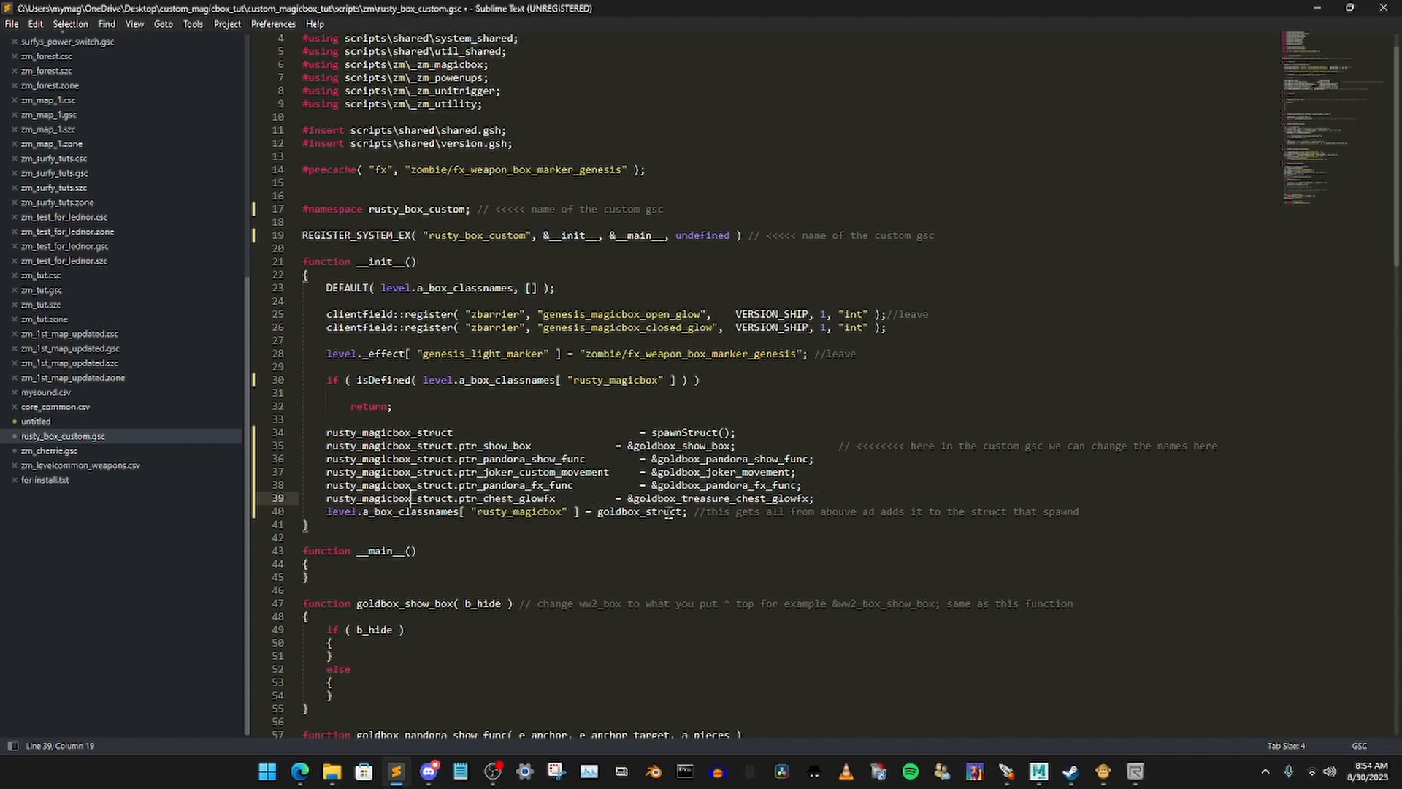
Change the struct assigned to level.a_box_classnames on line 40 to rusty_magicbox_struct
{"action": "left_click", "coordinate": [640, 512]}
{"action": "key", "text": "BackSpace"}
{"action": "key", "text": "BackSpace"}
{"action": "key", "text": "BackSpace"}
{"action": "key", "text": "BackSpace"}
{"action": "key", "text": "BackSpace"}
{"action": "key", "text": "BackSpace"}
{"action": "key", "text": "BackSpace"}
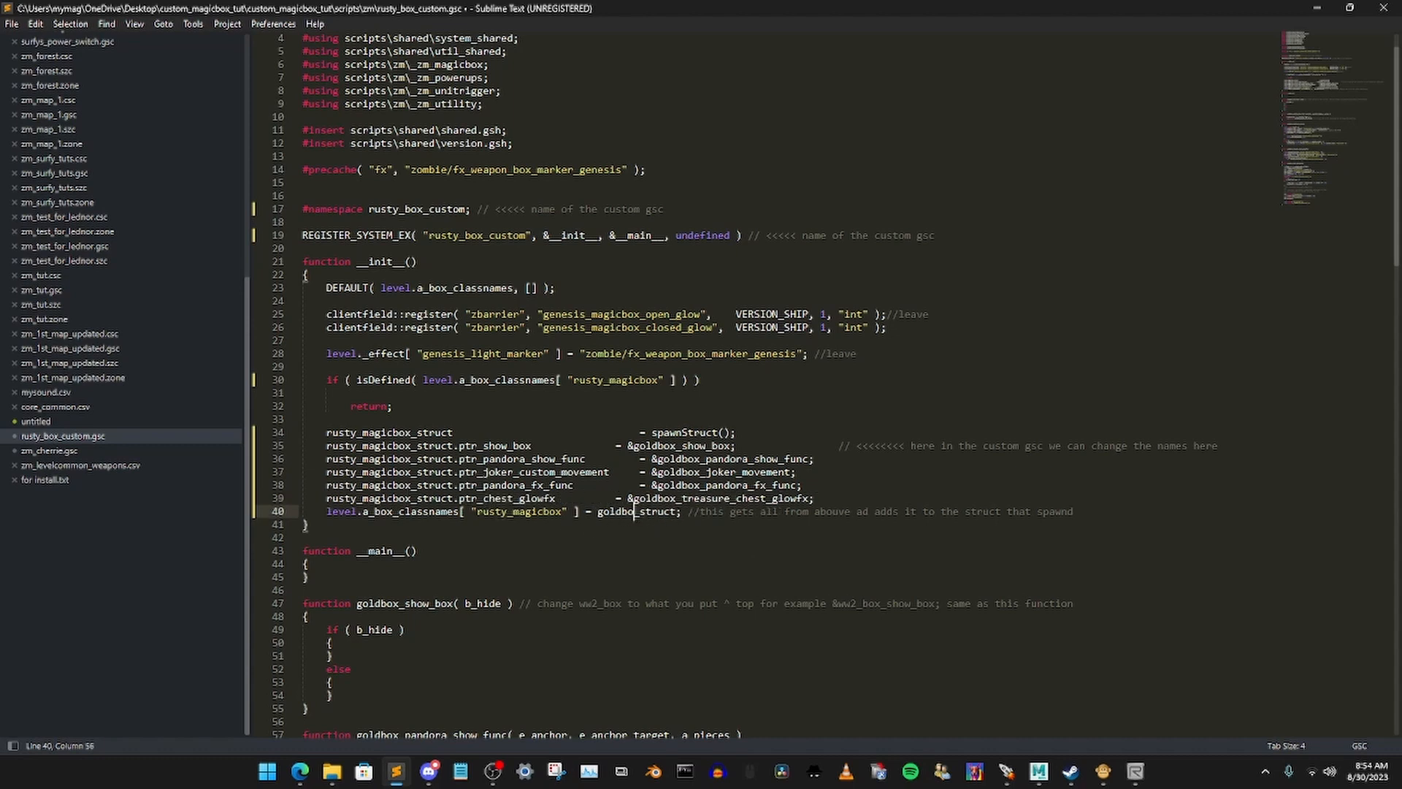
{"action": "type", "text": "rusty_magicbox"}
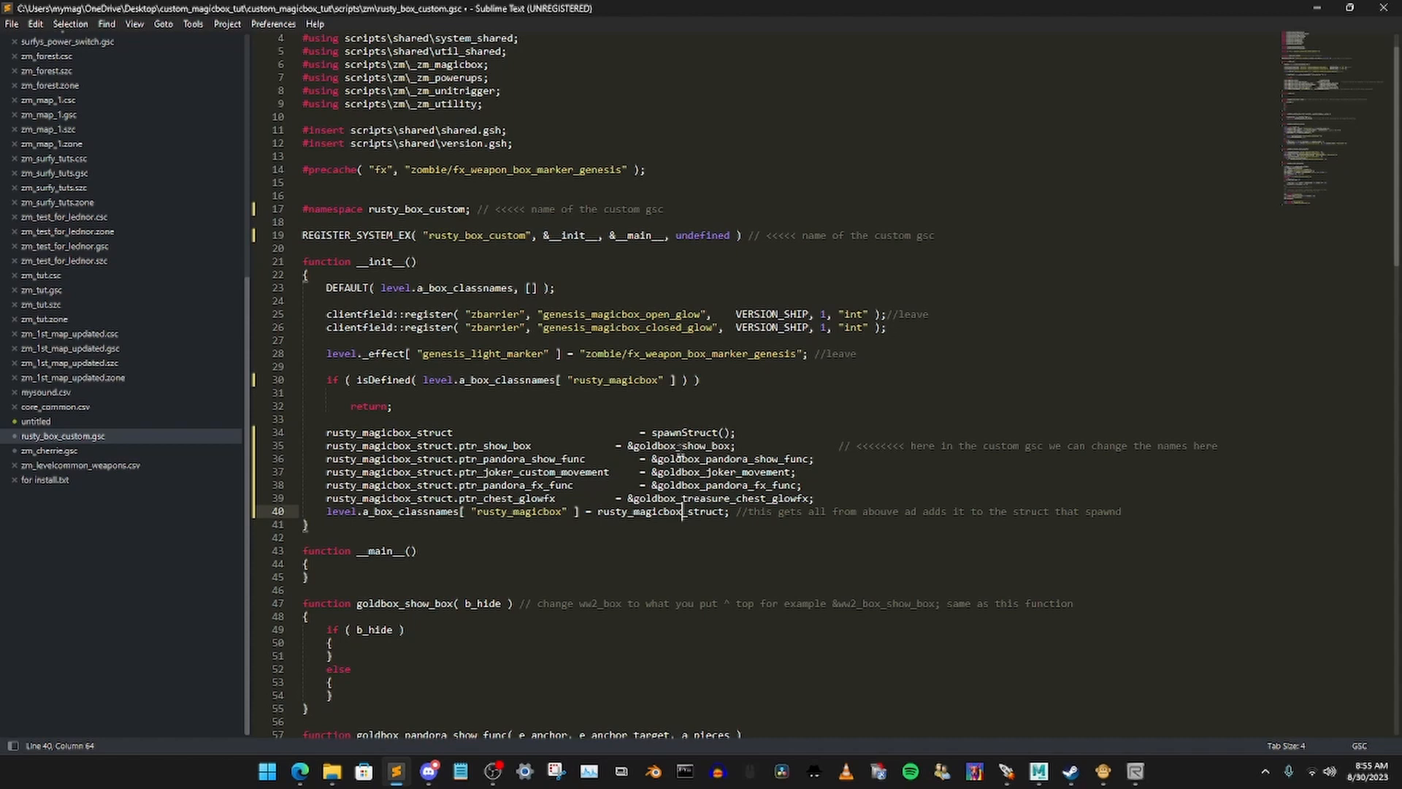
Rename the function reference assigned to ptr_show_box on line 35 to &rusty_magicbox_show_box
{"action": "left_click", "coordinate": [676, 445]}
{"action": "key", "text": "BackSpace"}
{"action": "key", "text": "BackSpace"}
{"action": "key", "text": "BackSpace"}
{"action": "key", "text": "BackSpace"}
{"action": "key", "text": "BackSpace"}
{"action": "key", "text": "BackSpace"}
{"action": "key", "text": "BackSpace"}
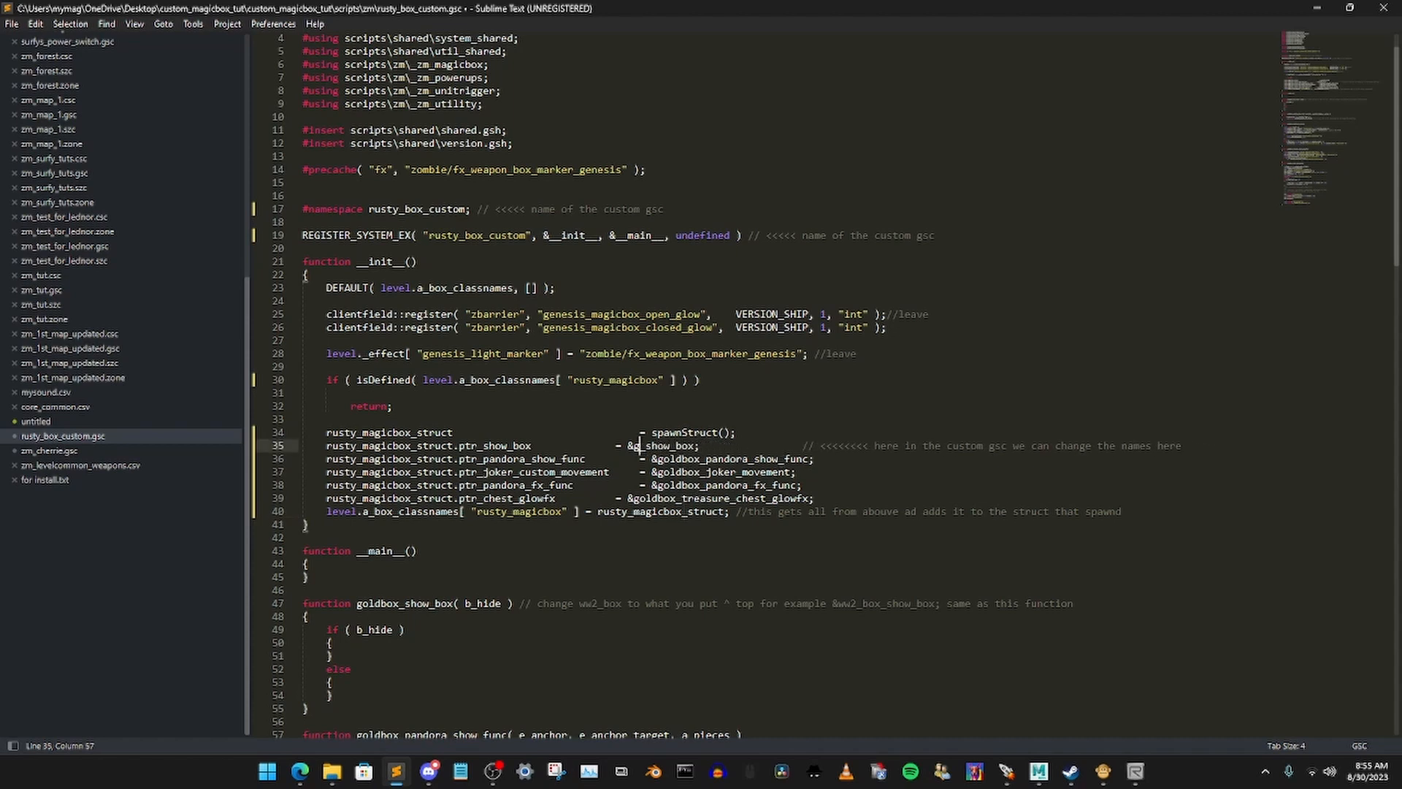
{"action": "type", "text": "rusty_magicbox"}
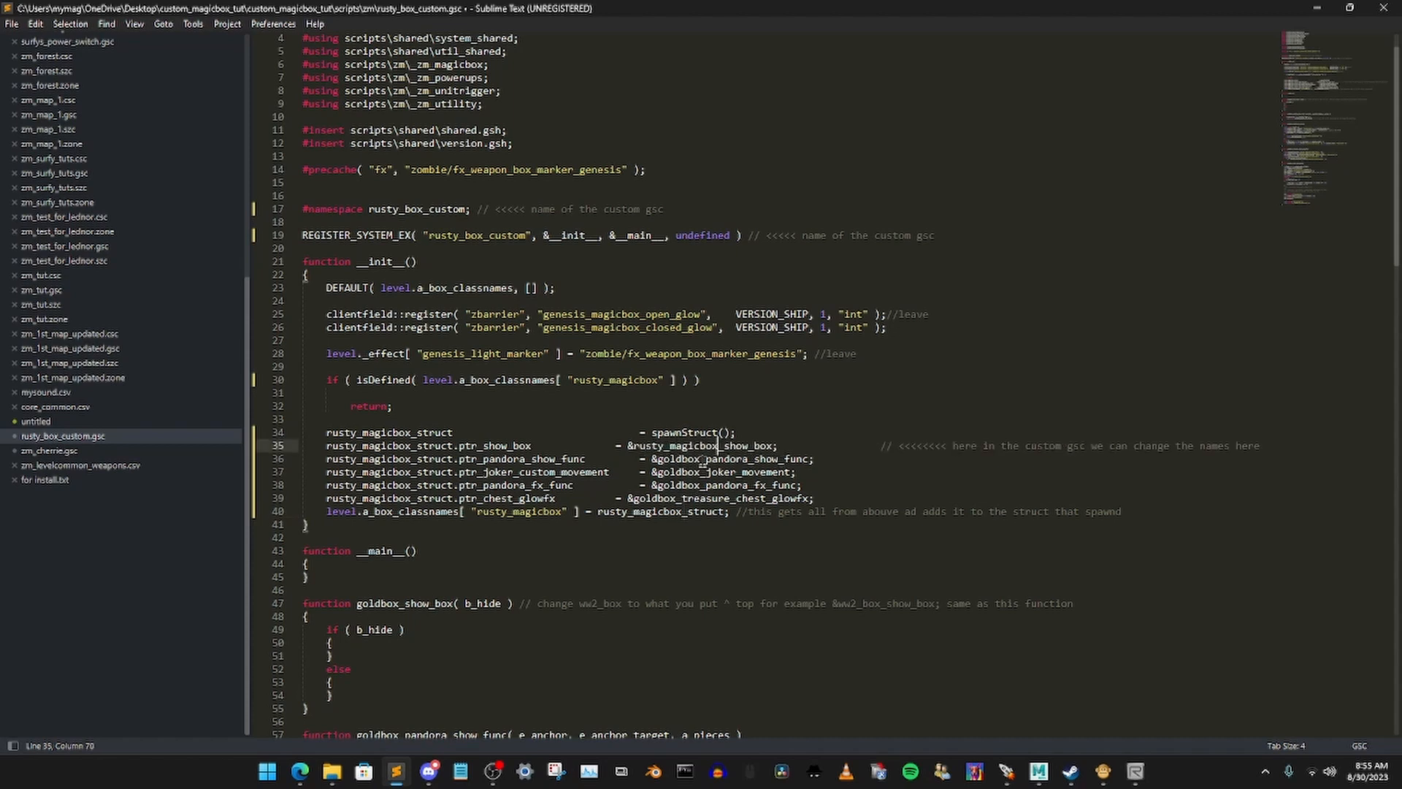
Rename the function reference assigned to ptr_pandora_show_func on line 36 to &rusty_magicbox_pandora_show_func
{"action": "left_click", "coordinate": [703, 458]}
{"action": "key", "text": "BackSpace"}
{"action": "key", "text": "BackSpace"}
{"action": "key", "text": "BackSpace"}
{"action": "key", "text": "BackSpace"}
{"action": "key", "text": "BackSpace"}
{"action": "key", "text": "BackSpace"}
{"action": "key", "text": "BackSpace"}
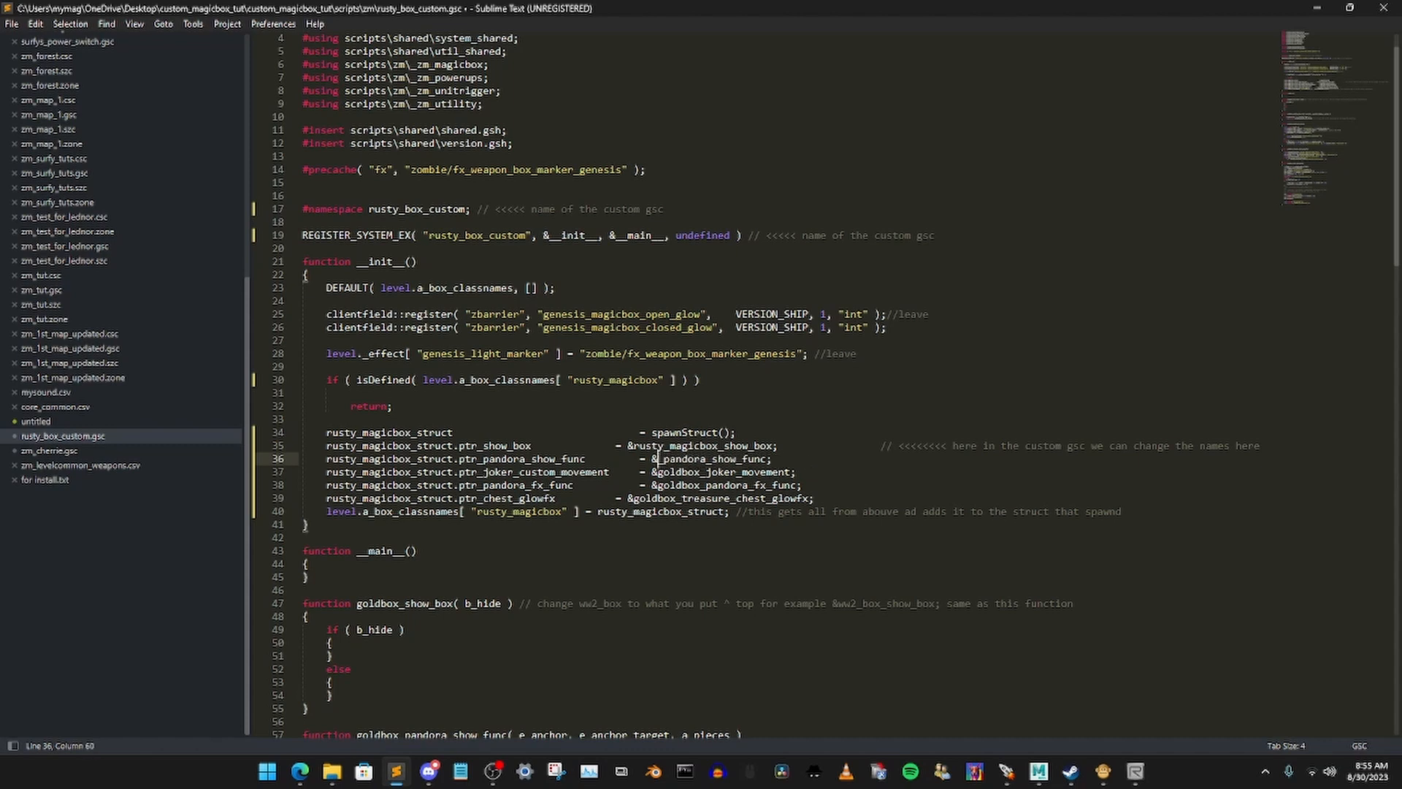
{"action": "type", "text": "rusty_magicbox"}
Rename the function reference assigned to ptr_joker_custom_movement on line 37 to &rusty_magicbox_joker_movement
{"action": "left_click", "coordinate": [701, 472]}
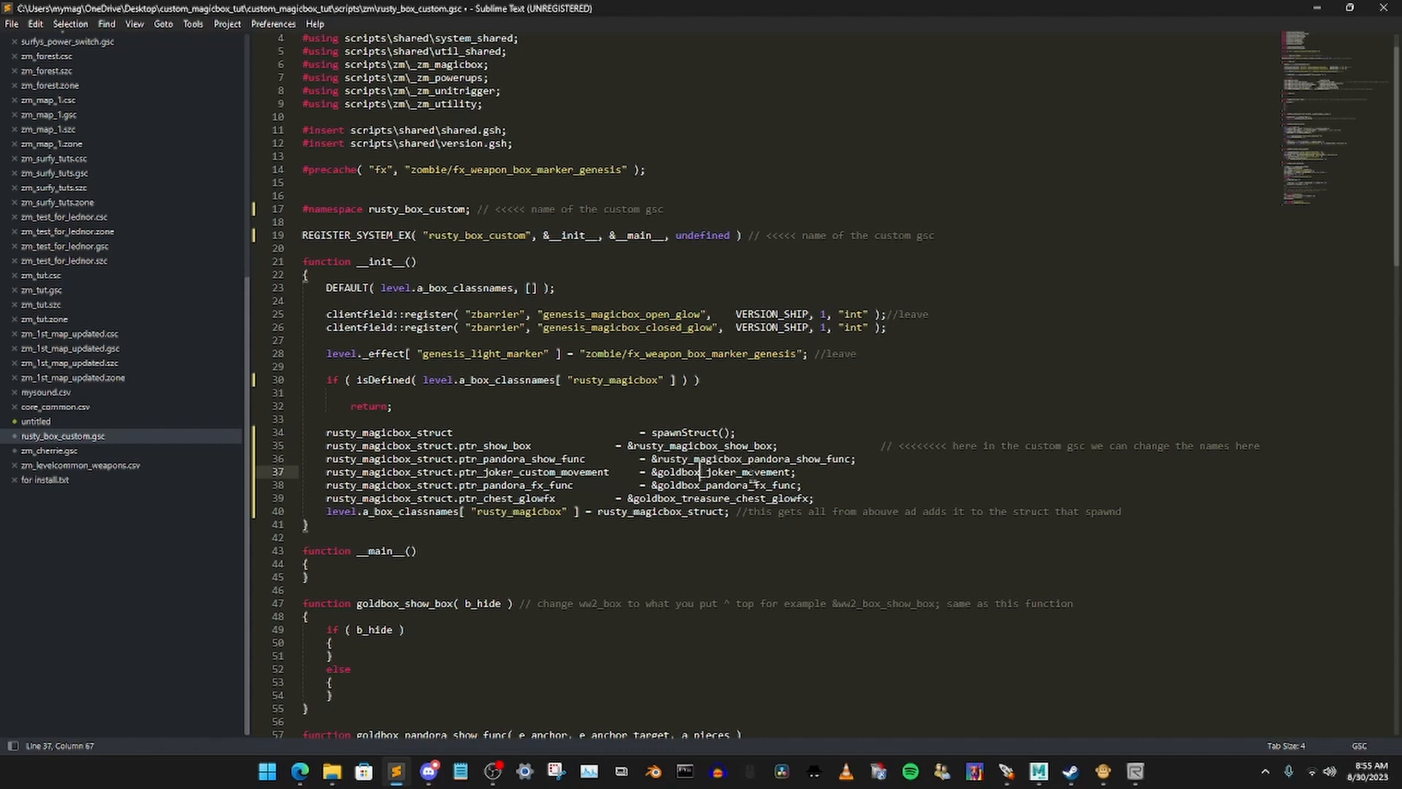
{"action": "key", "text": "BackSpace"}
{"action": "key", "text": "BackSpace"}
{"action": "key", "text": "BackSpace"}
{"action": "key", "text": "BackSpace"}
{"action": "key", "text": "BackSpace"}
{"action": "key", "text": "BackSpace"}
{"action": "key", "text": "BackSpace"}
{"action": "type", "text": "rusty_magicbox"}
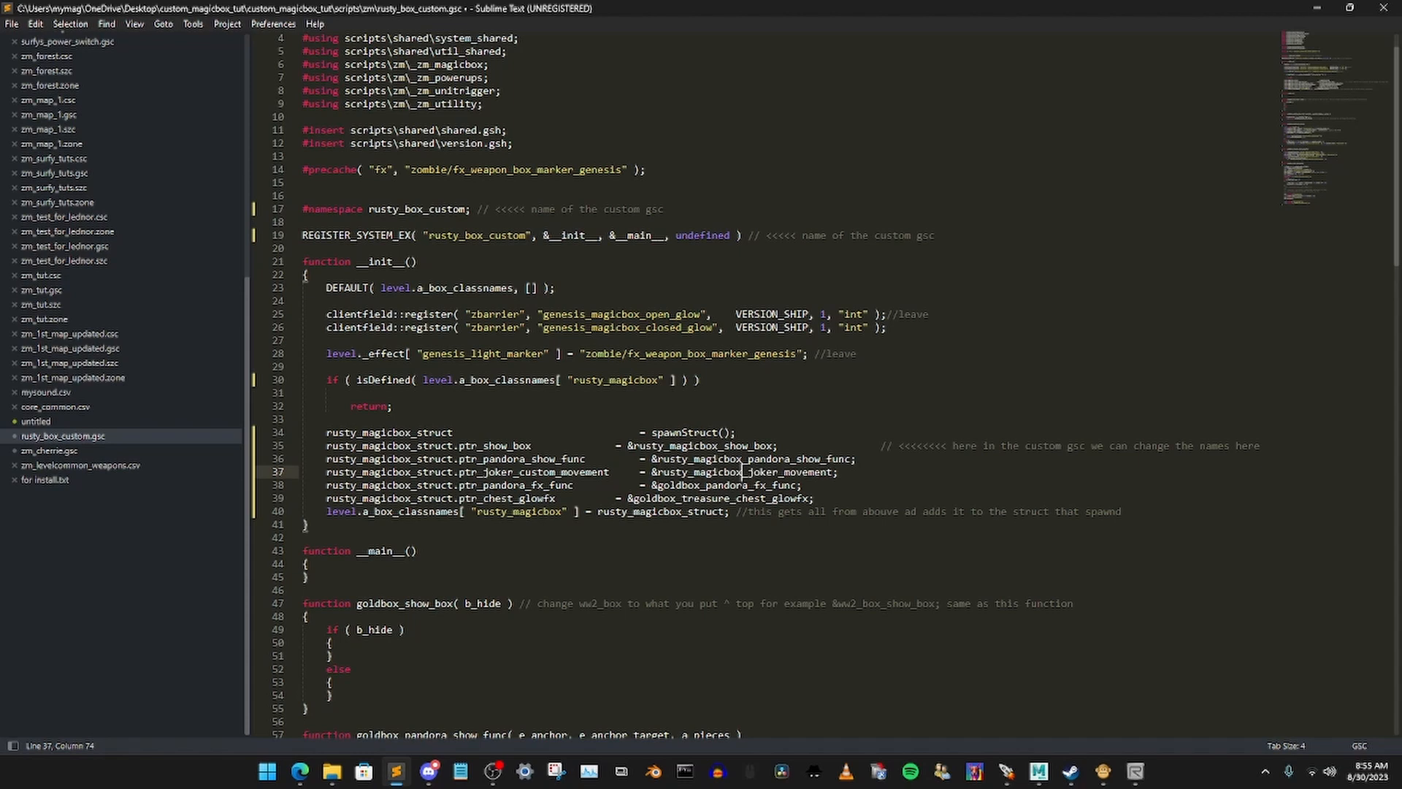
Rename the function reference assigned to ptr_pandora_fx_func on line 38 to &rusty_magicbox_pandora_fx_func
{"action": "left_click", "coordinate": [699, 485]}
{"action": "key", "text": "BackSpace"}
{"action": "key", "text": "BackSpace"}
{"action": "key", "text": "BackSpace"}
{"action": "key", "text": "BackSpace"}
{"action": "key", "text": "BackSpace"}
{"action": "key", "text": "BackSpace"}
{"action": "key", "text": "BackSpace"}
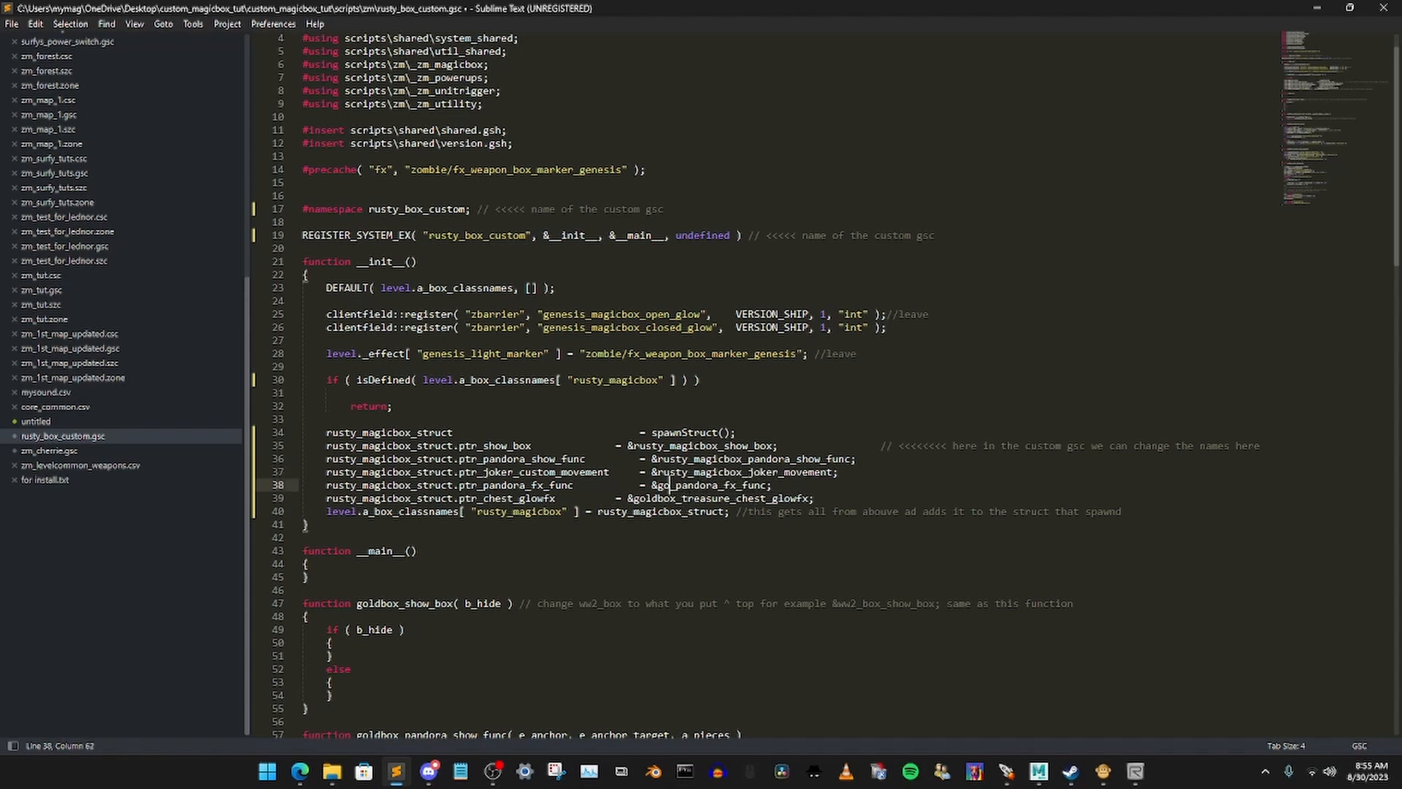
{"action": "type", "text": "rusty_magicbox"}
Rename the function reference assigned to ptr_chest_glowfx on line 39 to &rusty_magicbox_treasure_chest_glowfx
{"action": "left_click", "coordinate": [677, 499]}
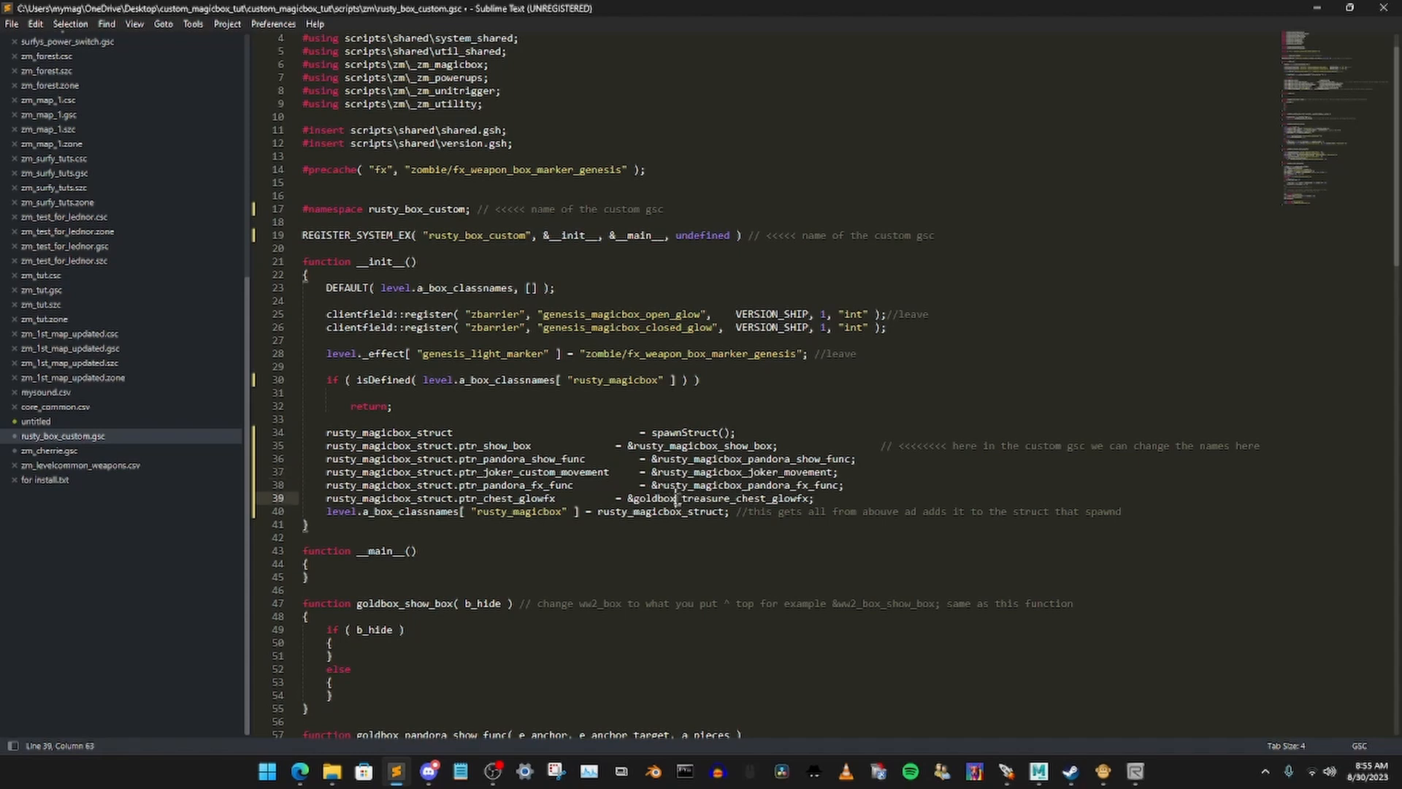
{"action": "key", "text": "BackSpace"}
{"action": "key", "text": "BackSpace"}
{"action": "key", "text": "BackSpace"}
{"action": "key", "text": "BackSpace"}
{"action": "key", "text": "BackSpace"}
{"action": "key", "text": "BackSpace"}
{"action": "key", "text": "BackSpace"}
{"action": "type", "text": "rusty_magicbox"}
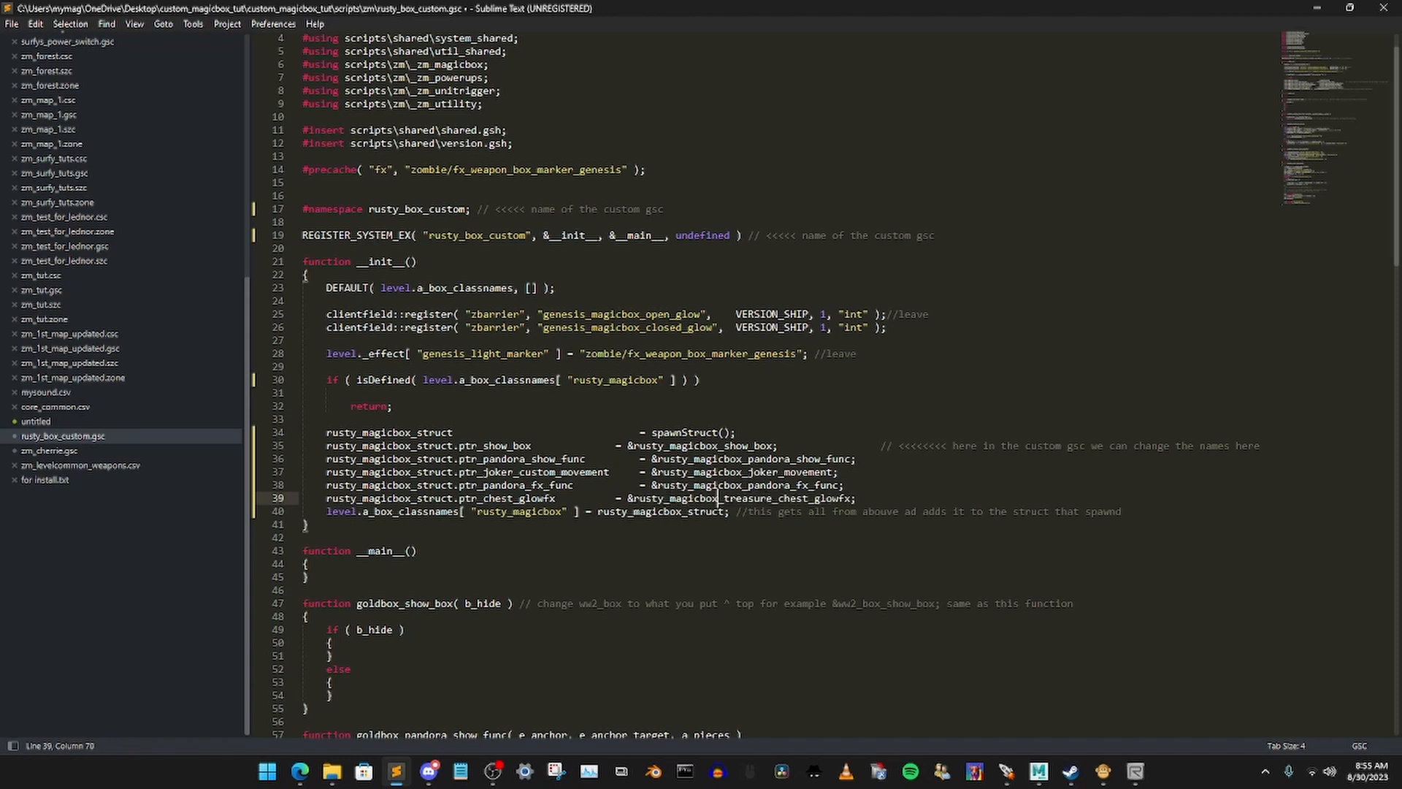
Rename the show_box function definition on line 47 to rusty_magicbox_show_box
{"action": "scroll", "coordinate": [491, 567], "scroll_direction": "down", "scroll_amount": 6}
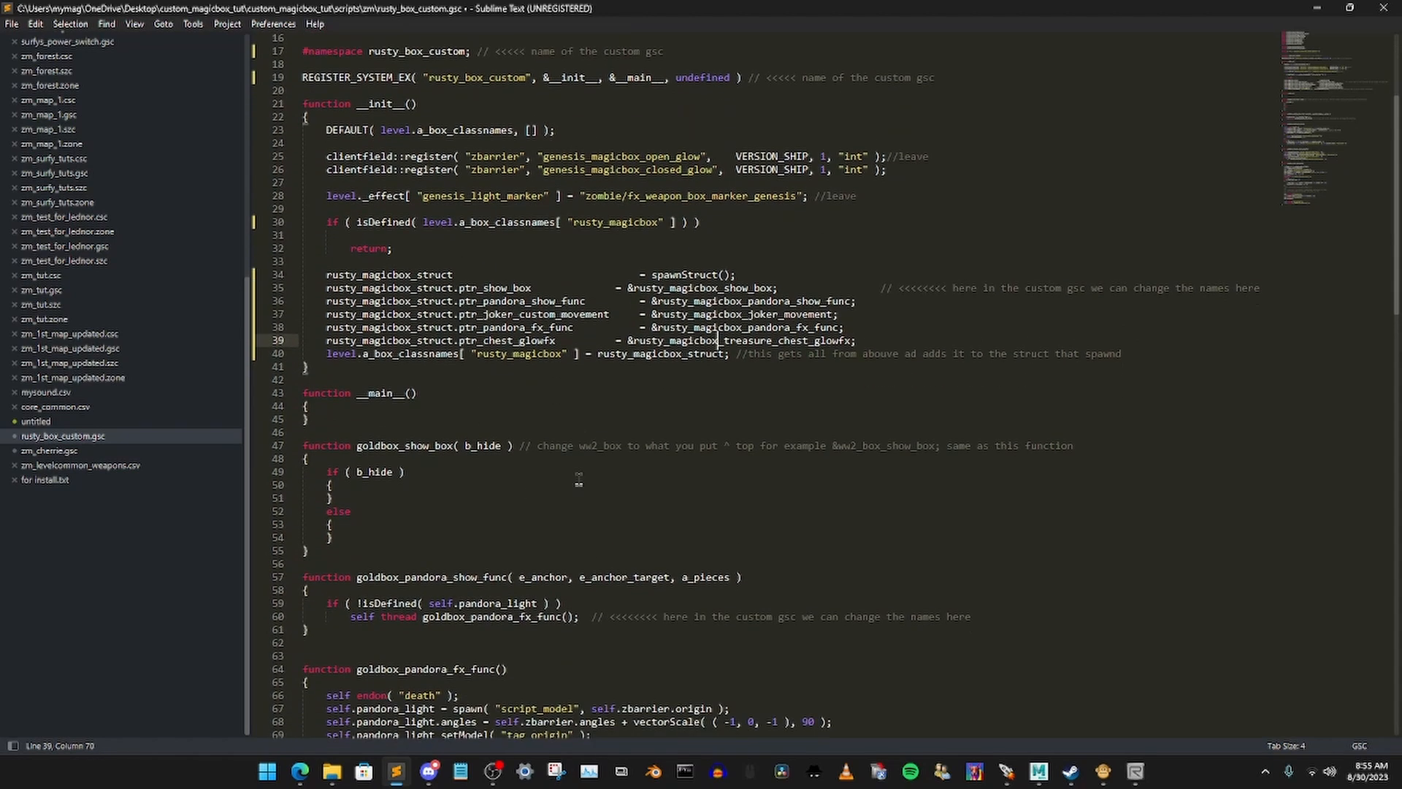
{"action": "left_click", "coordinate": [402, 368]}
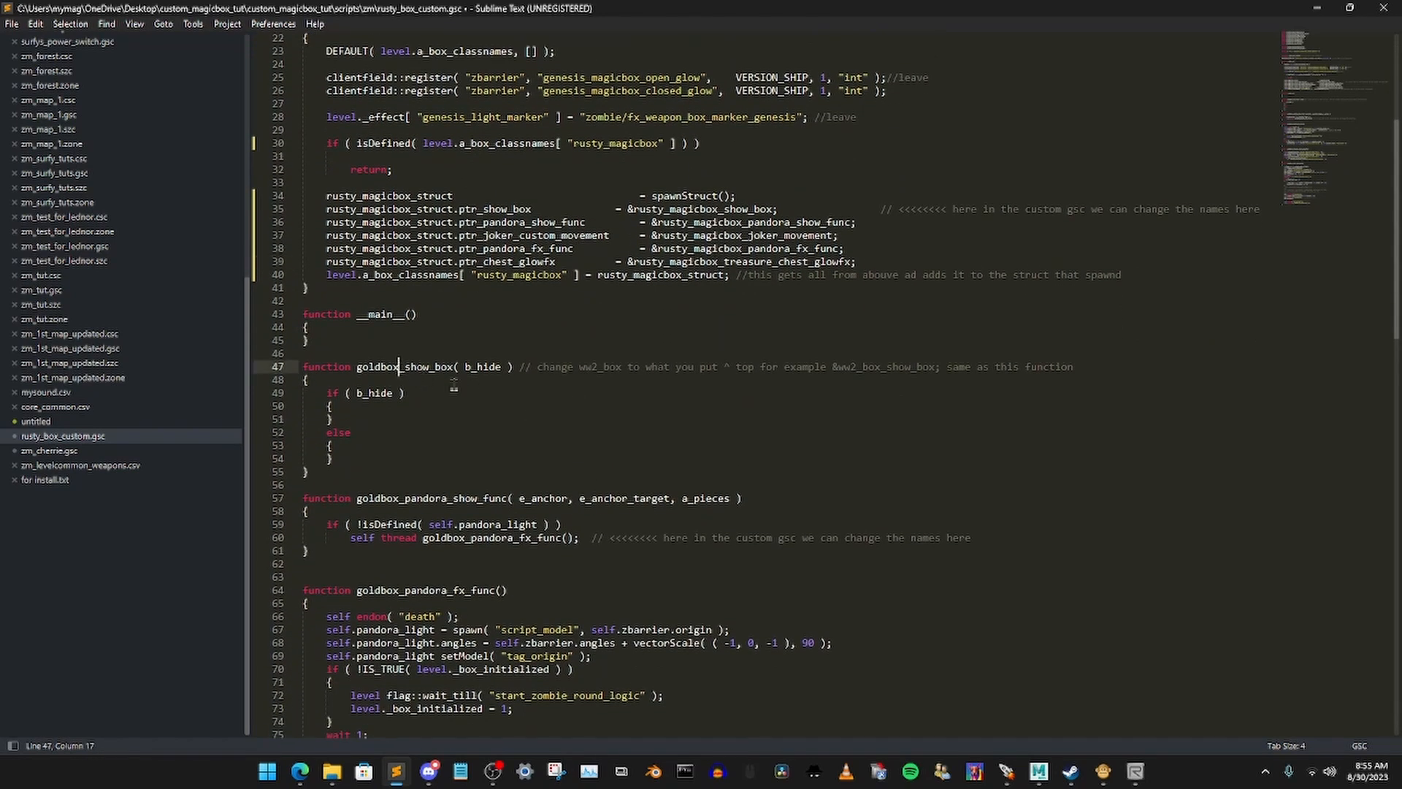
{"action": "key", "text": "BackSpace"}
{"action": "key", "text": "BackSpace"}
{"action": "key", "text": "BackSpace"}
{"action": "key", "text": "BackSpace"}
{"action": "key", "text": "BackSpace"}
{"action": "key", "text": "BackSpace"}
{"action": "key", "text": "BackSpace"}
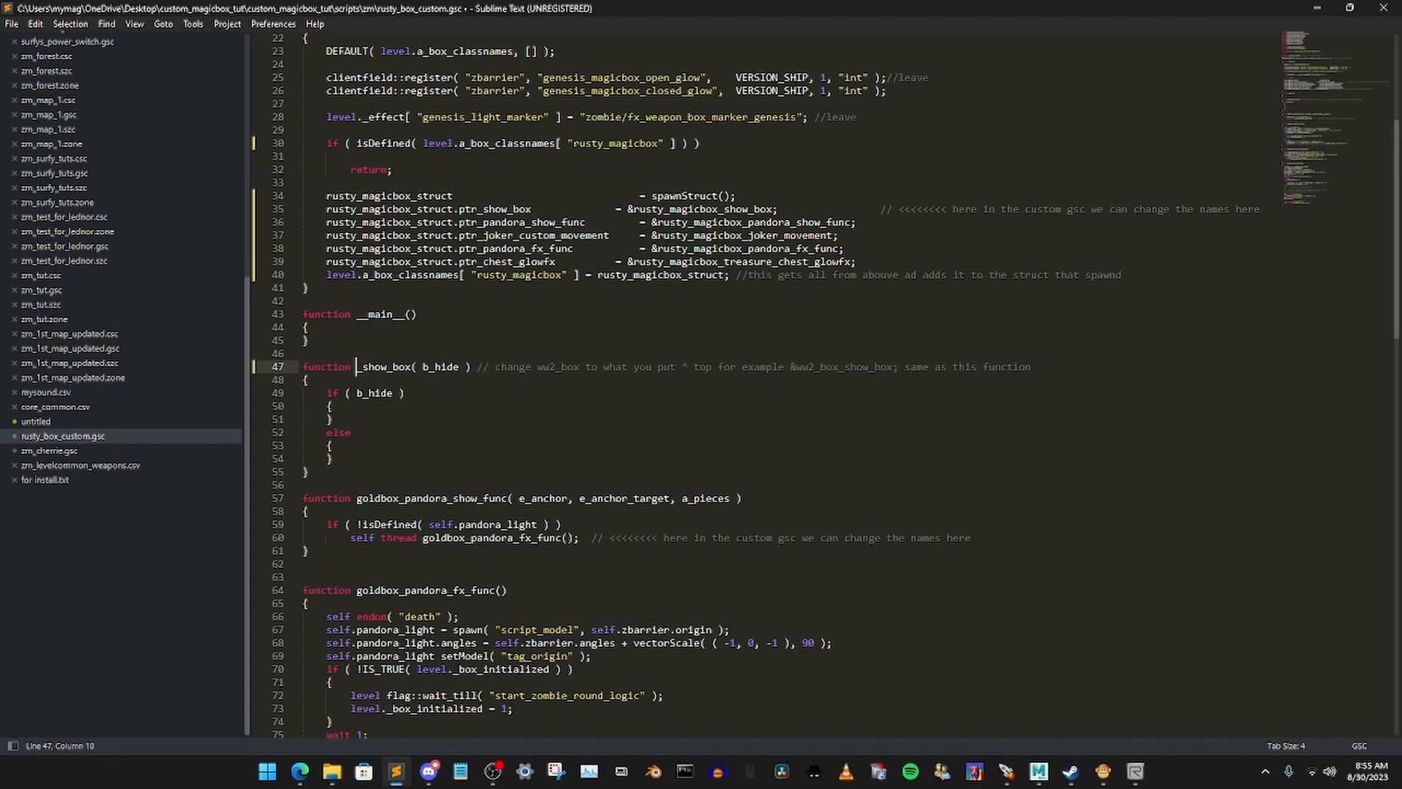
{"action": "type", "text": "rusty_magicbox"}
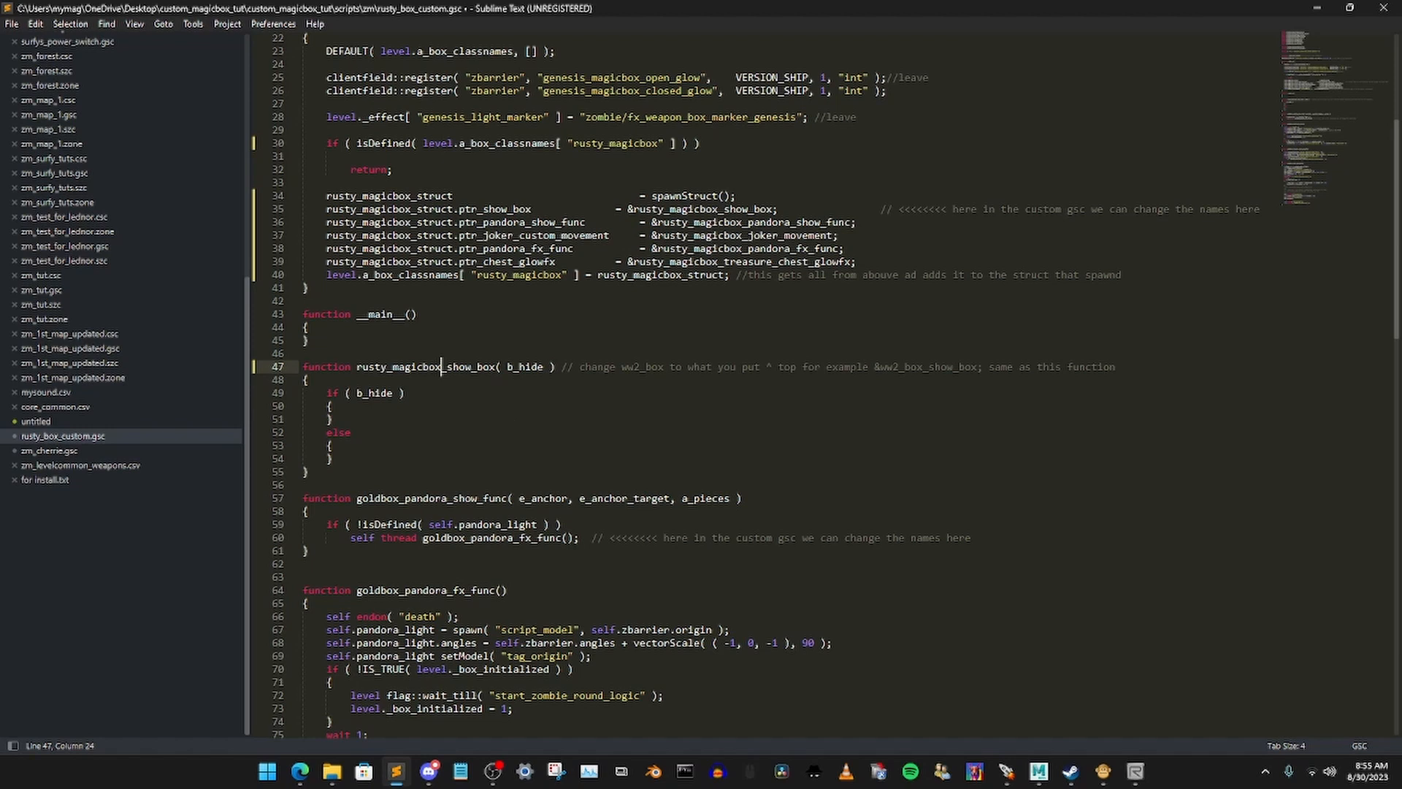
Search the script for goldbox and look through the remaining occurrences in the function definitions
{"action": "key", "text": "ctrl+f"}
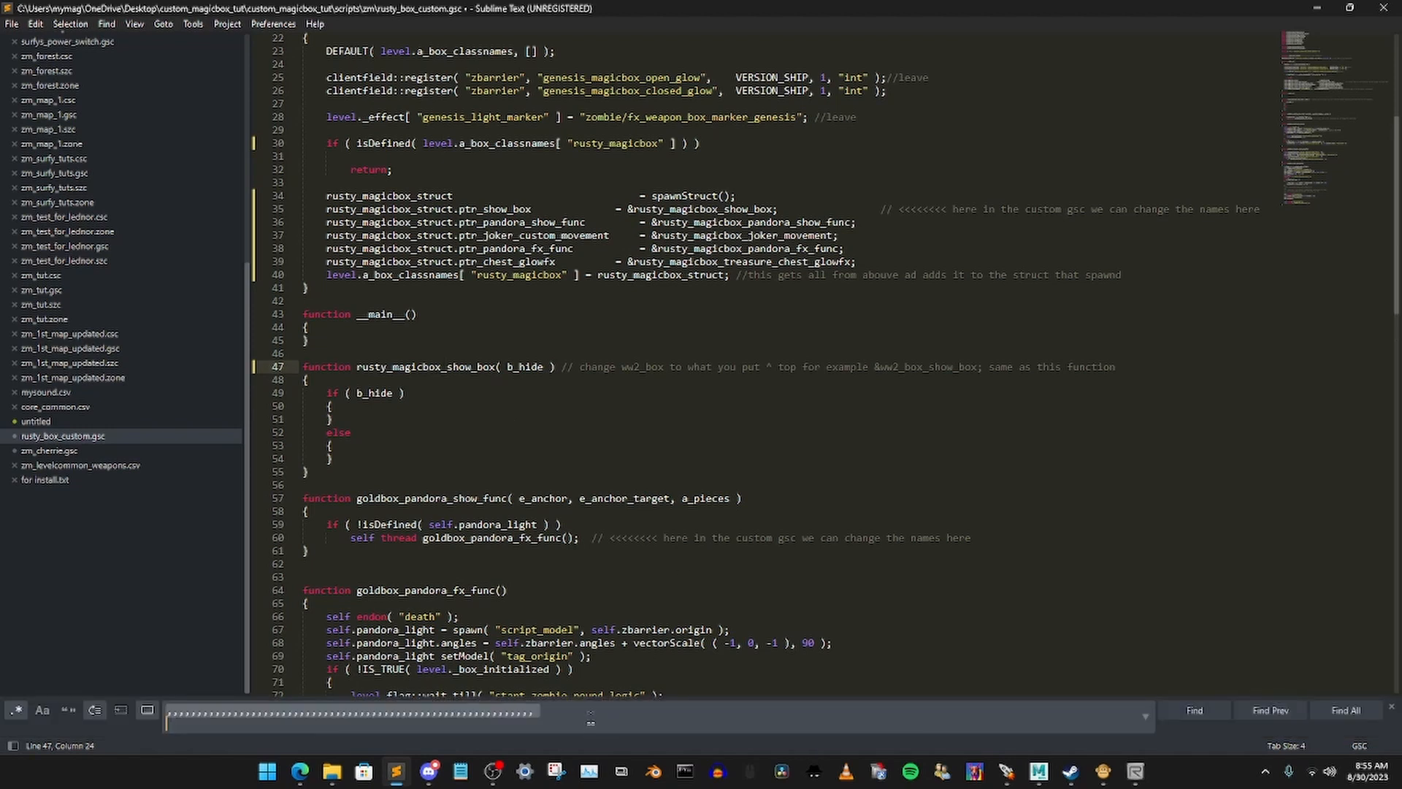
{"action": "key", "text": "BackSpace"}
{"action": "type", "text": "goldbox"}
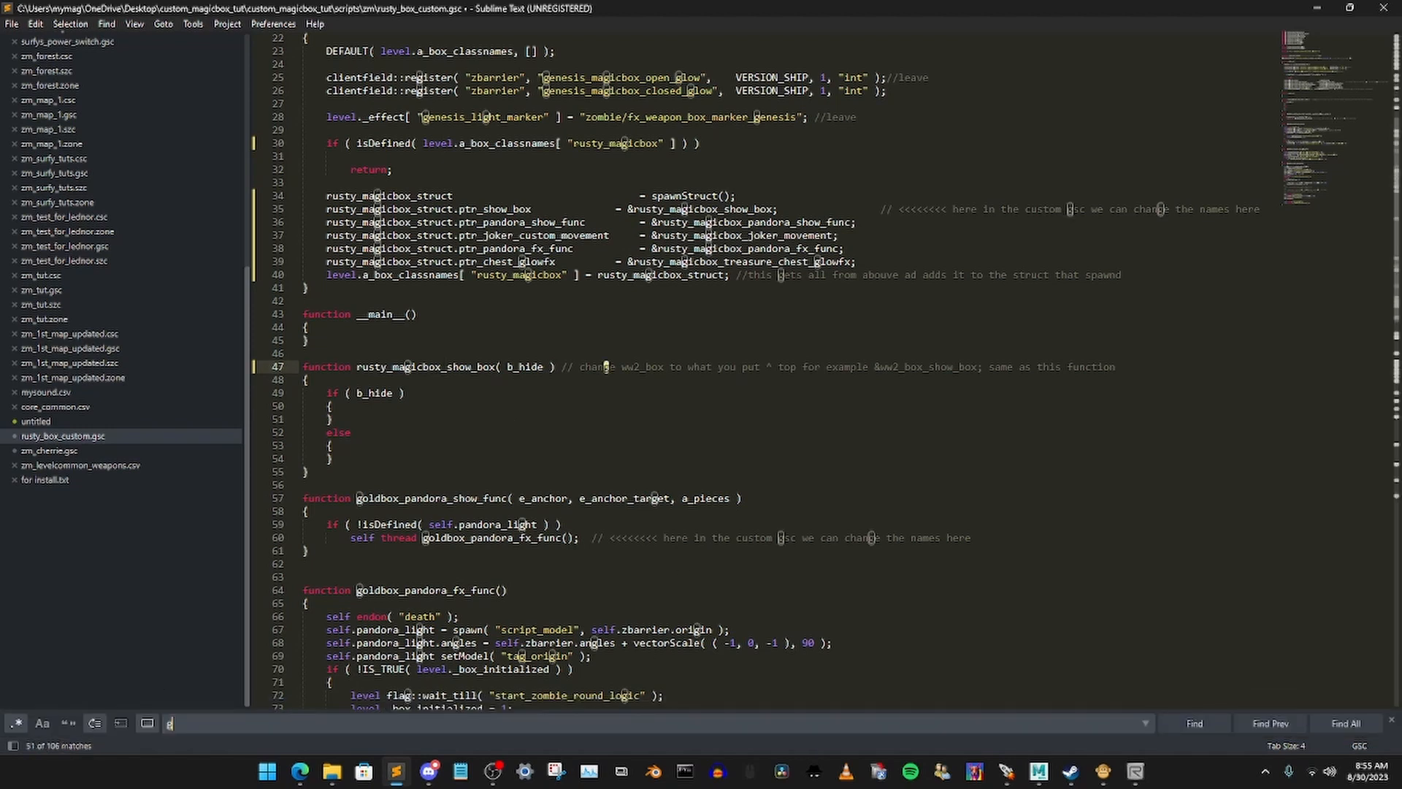
{"action": "left_click", "coordinate": [742, 498]}
{"action": "scroll", "coordinate": [534, 494], "scroll_direction": "down", "scroll_amount": 4}
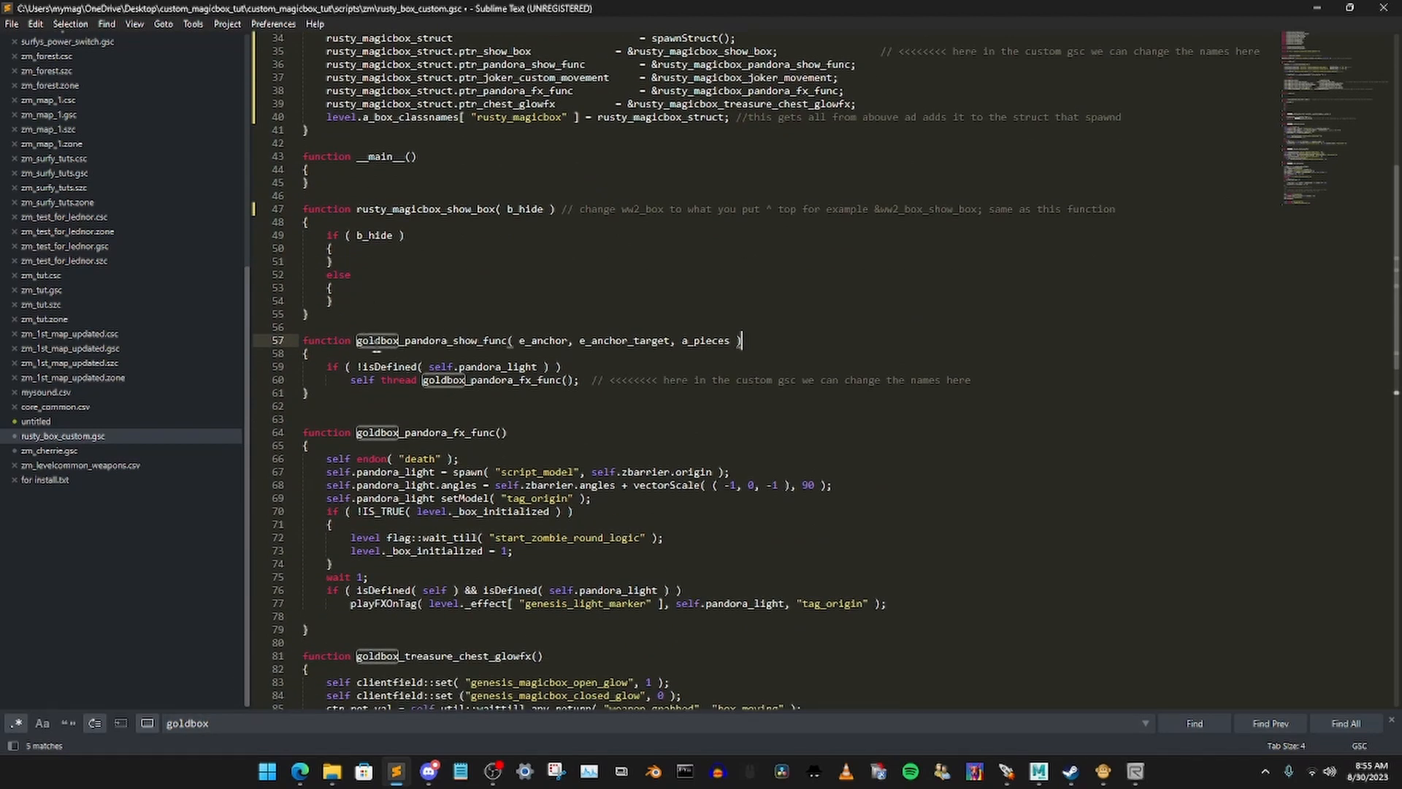
{"action": "scroll", "coordinate": [392, 425], "scroll_direction": "down", "scroll_amount": 8}
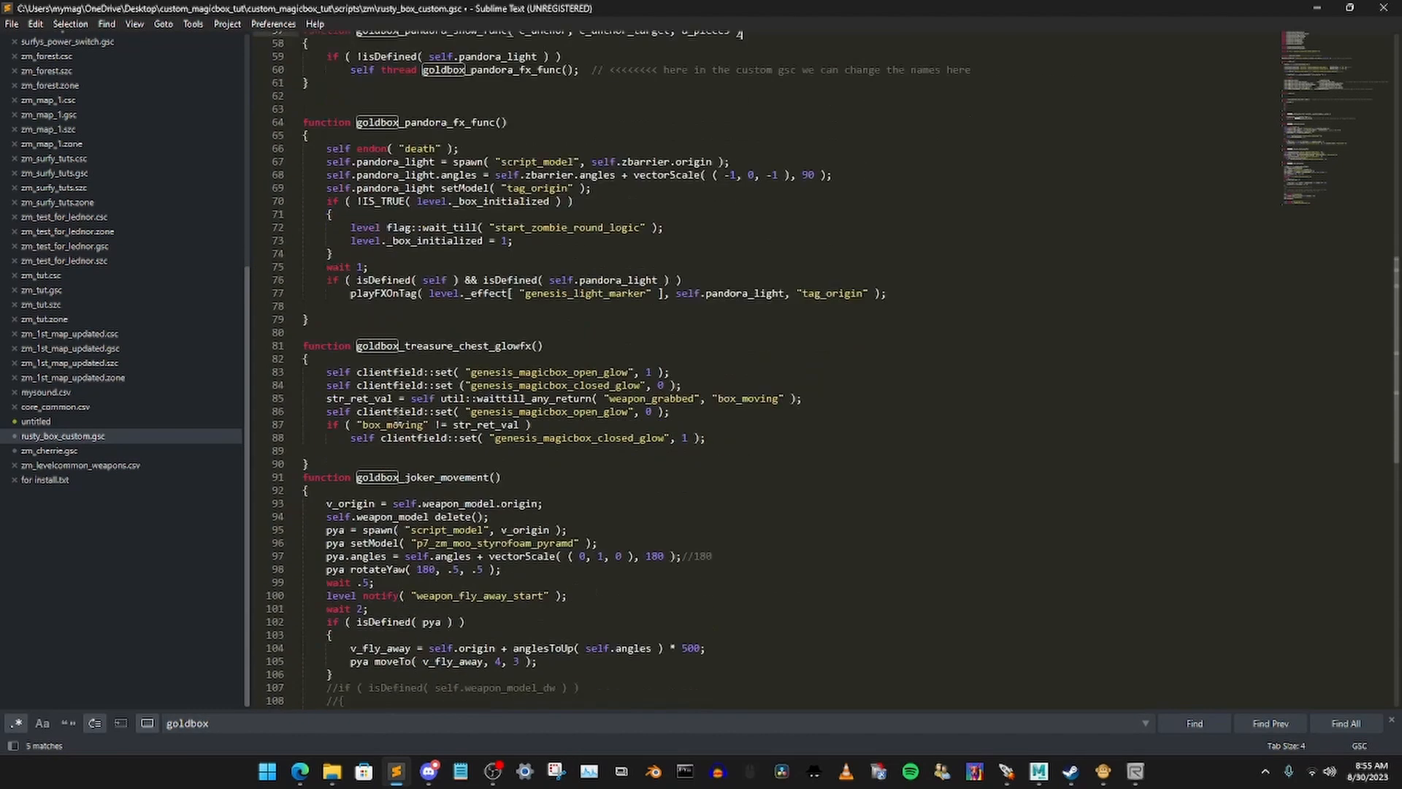
{"action": "scroll", "coordinate": [392, 425], "scroll_direction": "down", "scroll_amount": 5}
{"action": "scroll", "coordinate": [635, 403], "scroll_direction": "up", "scroll_amount": 12}
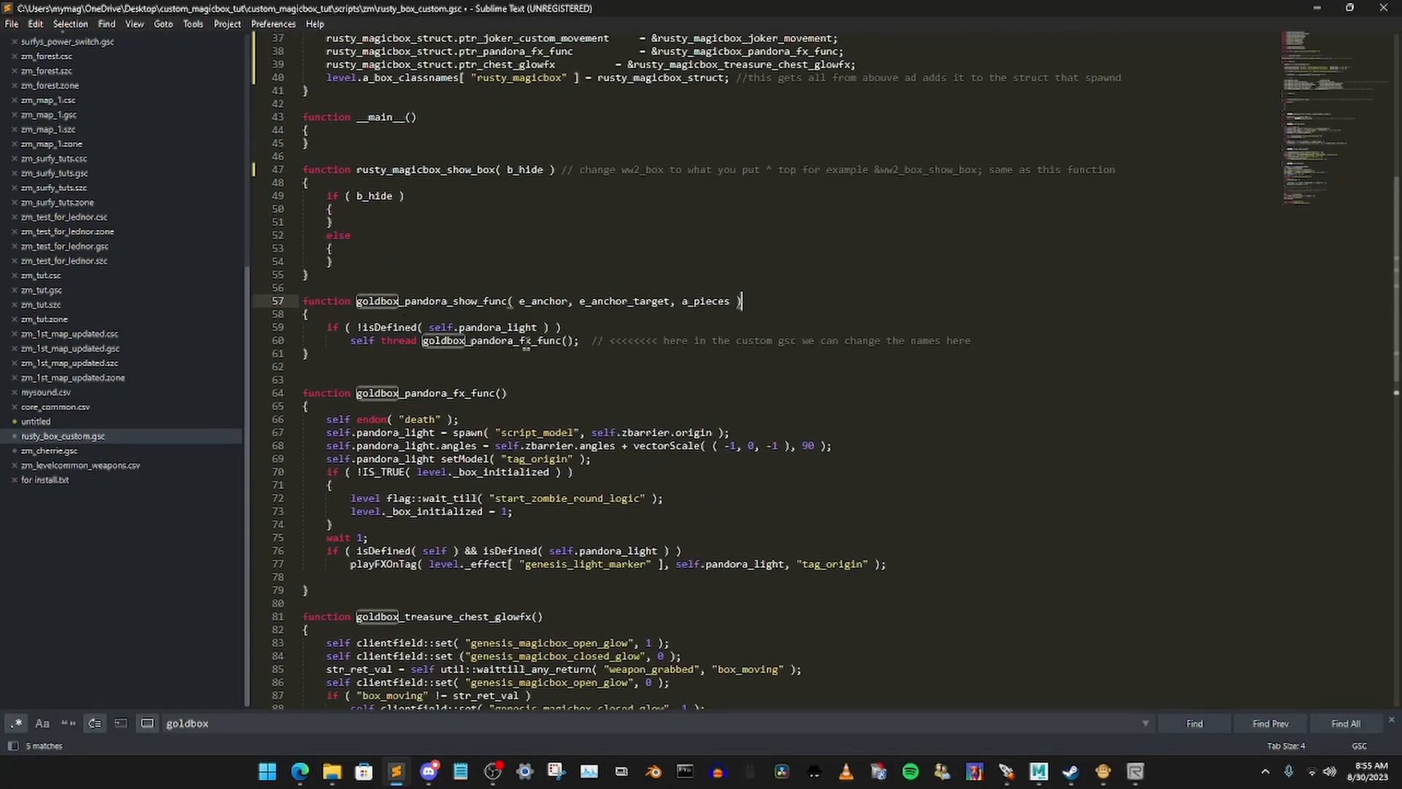
Replace all remaining occurrences of goldbox in the script with rusty_magicbox
{"action": "left_click", "coordinate": [108, 24]}
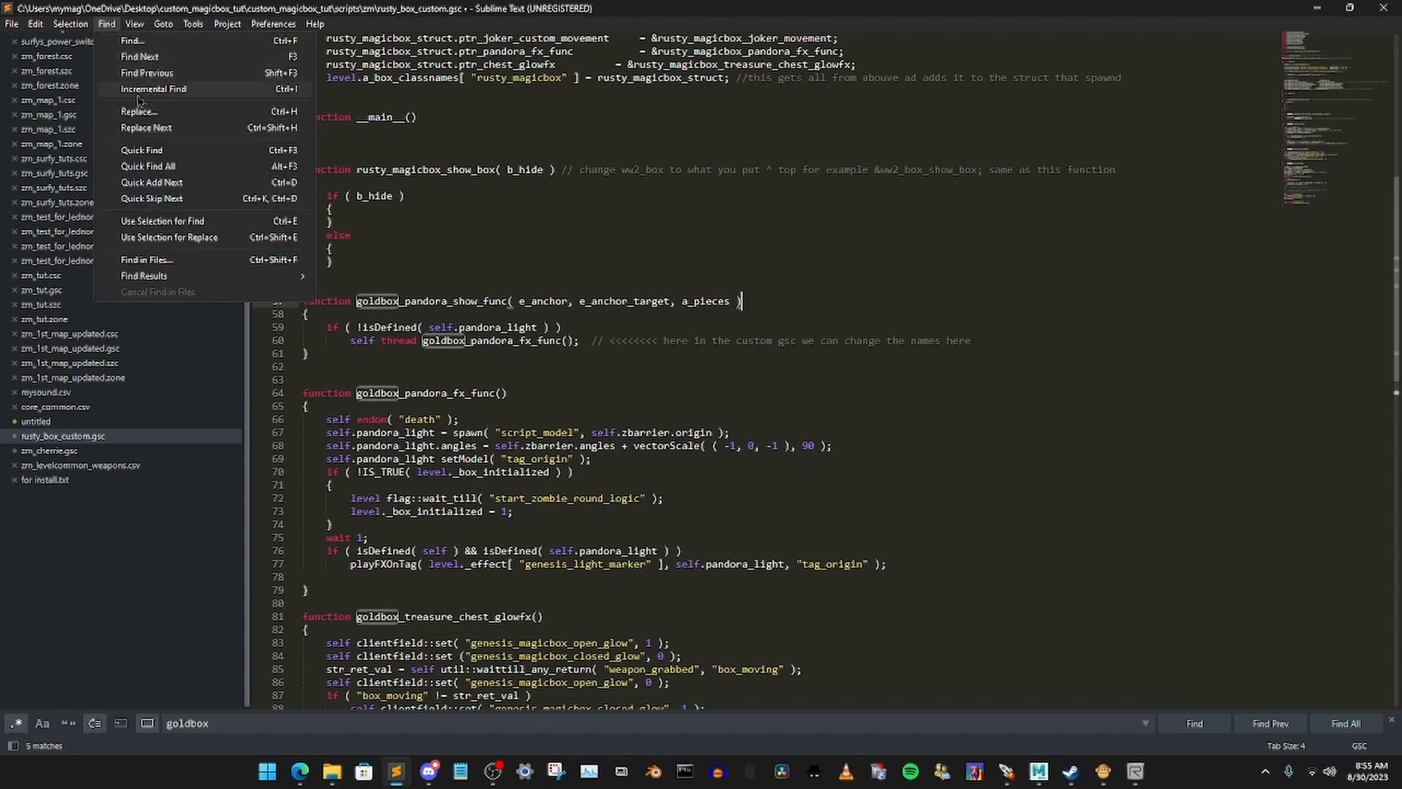
{"action": "left_click", "coordinate": [158, 116]}
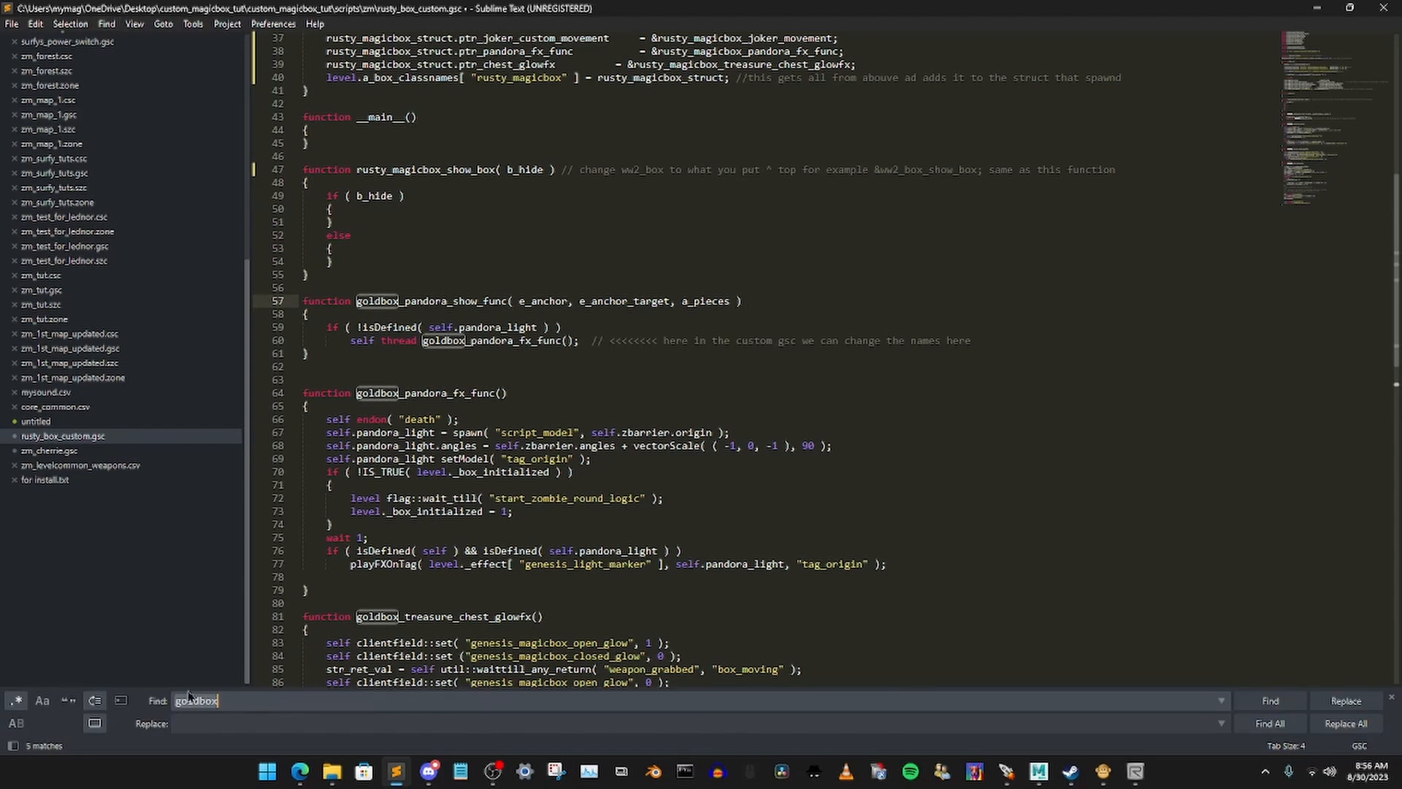
{"action": "left_click", "coordinate": [207, 723]}
{"action": "type", "text": "rusty_magicbox"}
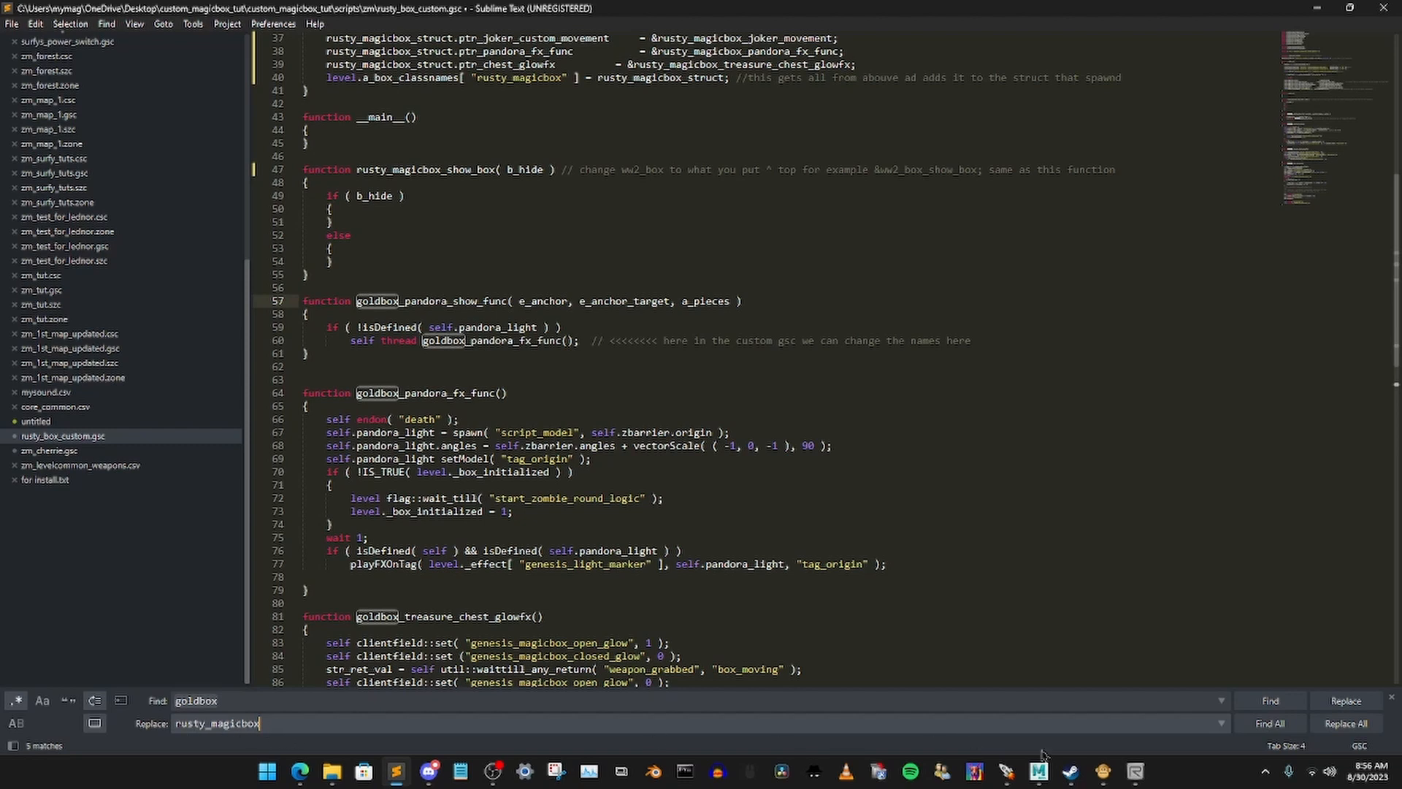
{"action": "left_click", "coordinate": [1346, 725]}
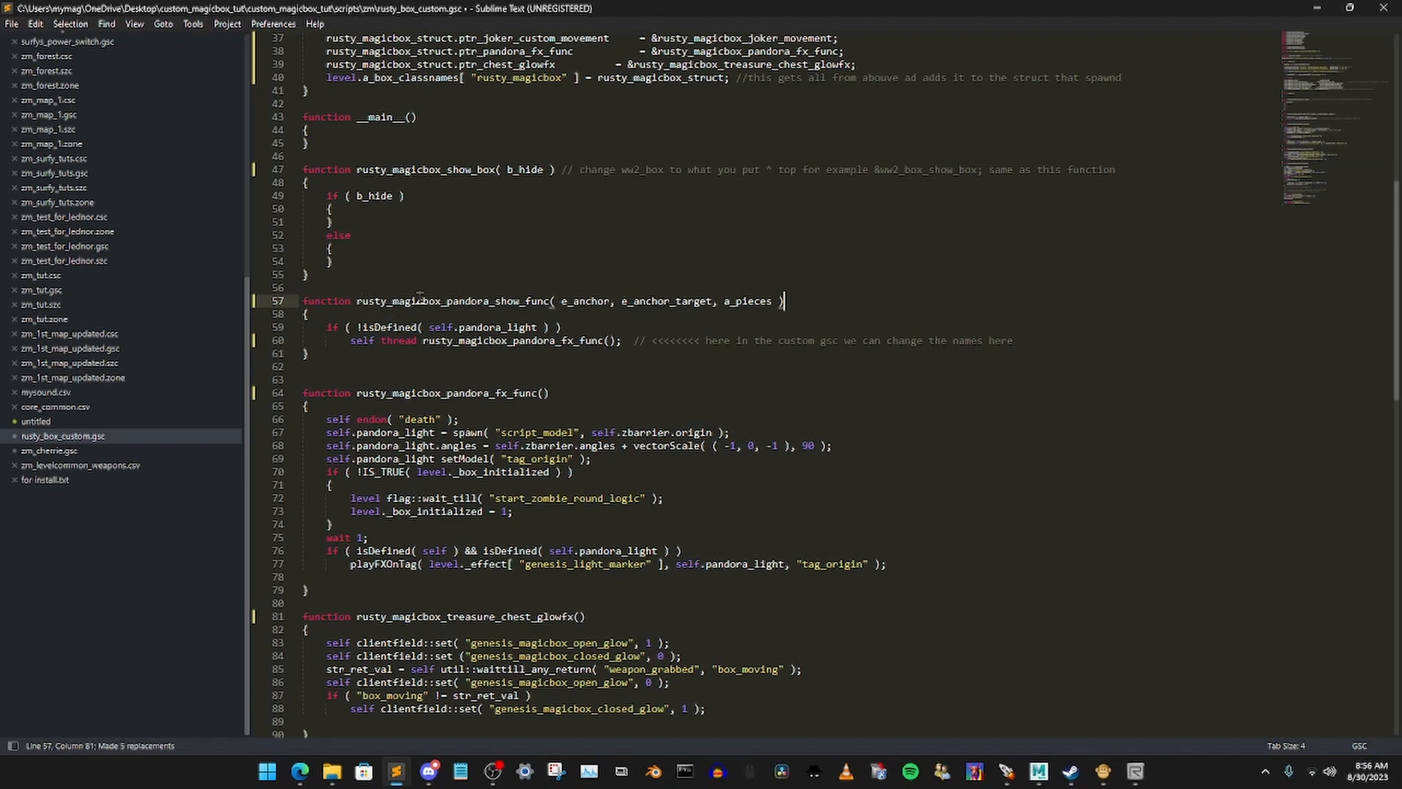
Review the renamed functions and search the script for any leftover goldbox
{"action": "scroll", "coordinate": [419, 296], "scroll_direction": "down", "scroll_amount": 9}
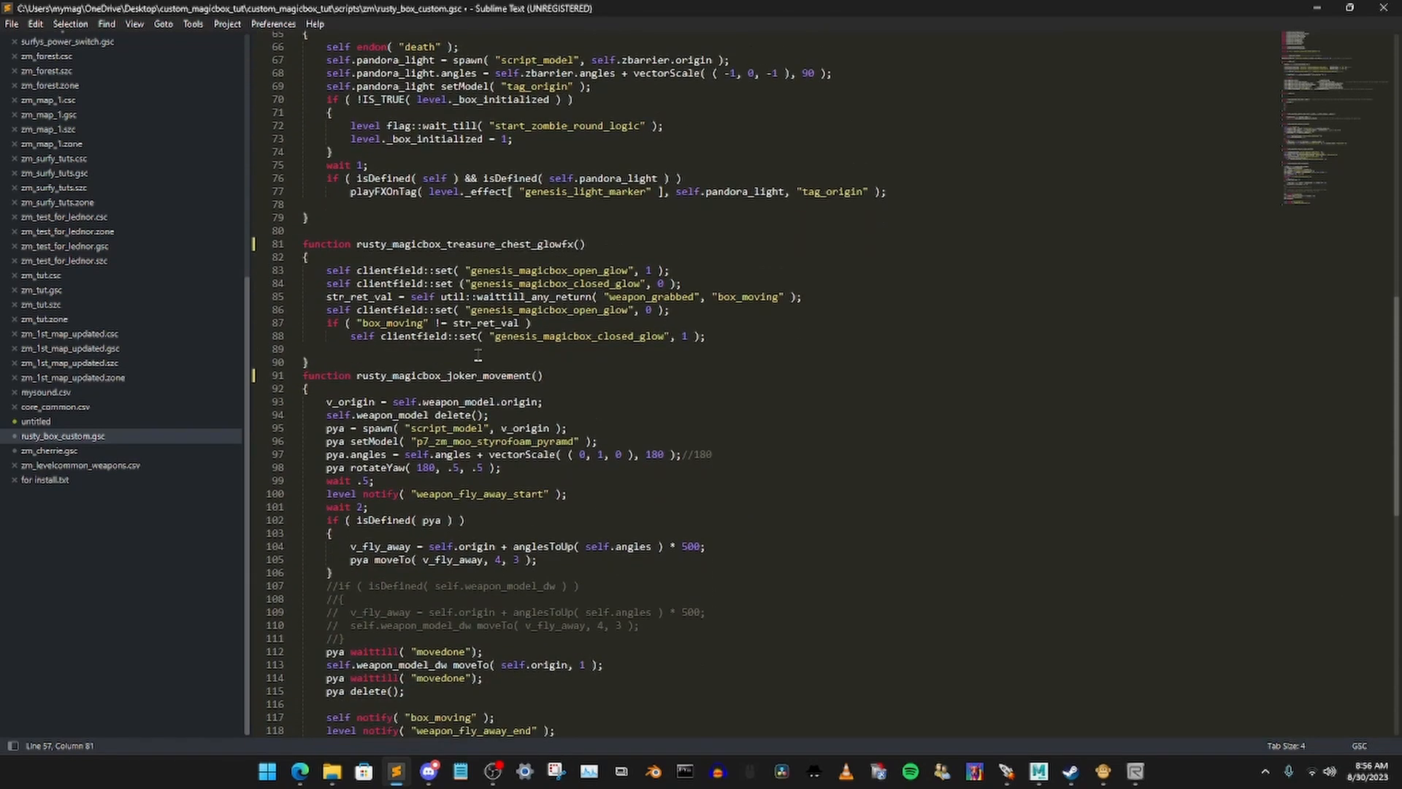
{"action": "scroll", "coordinate": [478, 356], "scroll_direction": "up", "scroll_amount": 3}
{"action": "scroll", "coordinate": [661, 620], "scroll_direction": "down", "scroll_amount": 4}
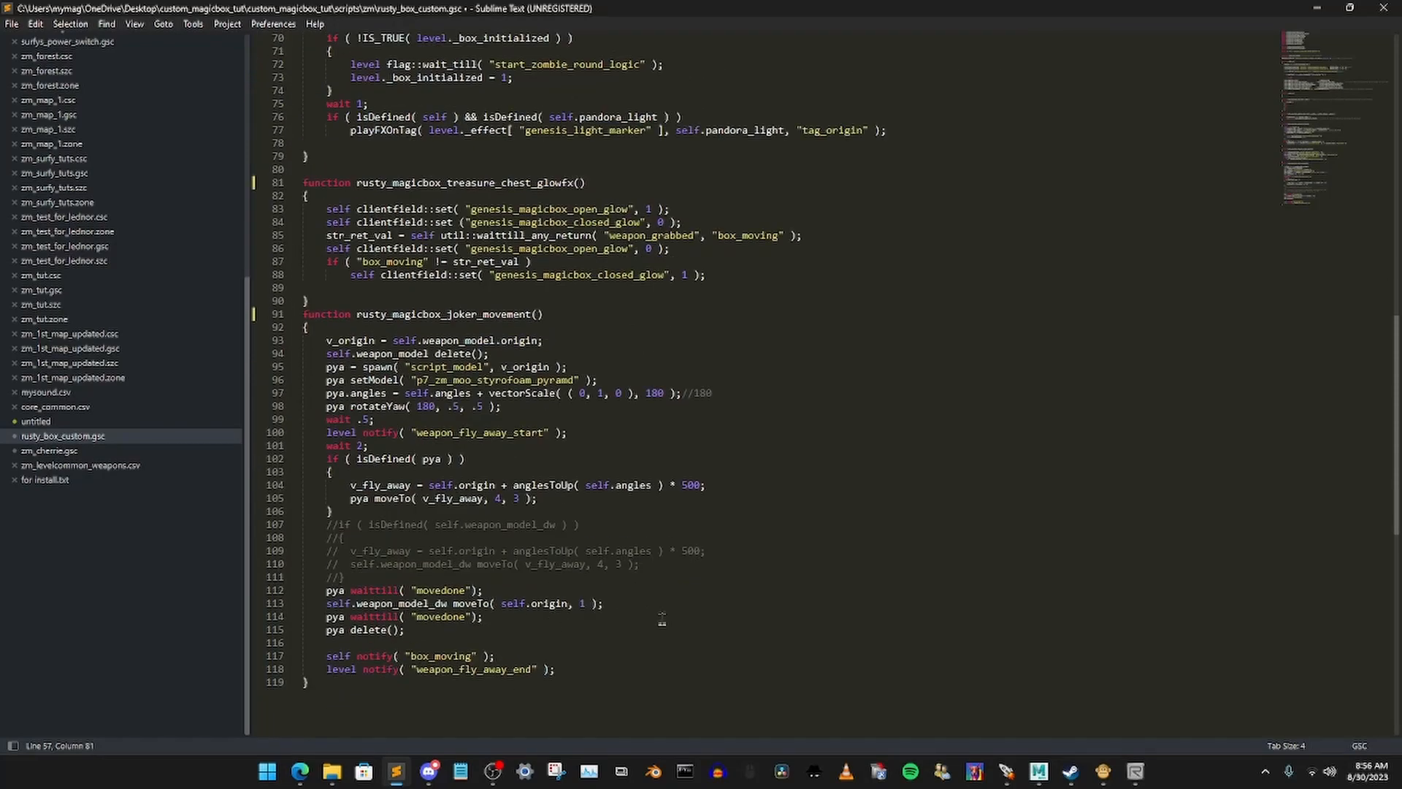
{"action": "key", "text": "ctrl+f"}
{"action": "left_click", "coordinate": [248, 723]}
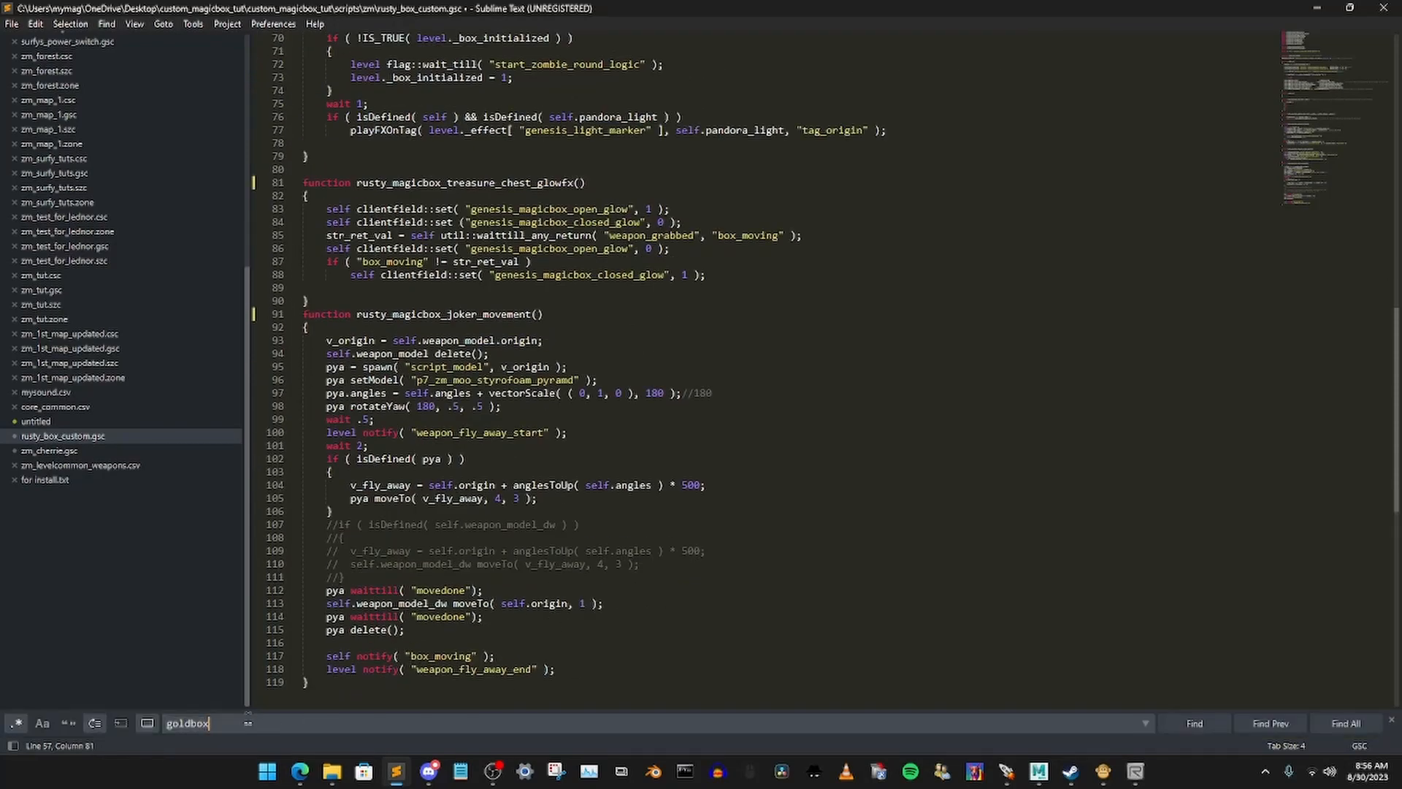
{"action": "key", "text": "BackSpace"}
{"action": "scroll", "coordinate": [468, 377], "scroll_direction": "down", "scroll_amount": 2}
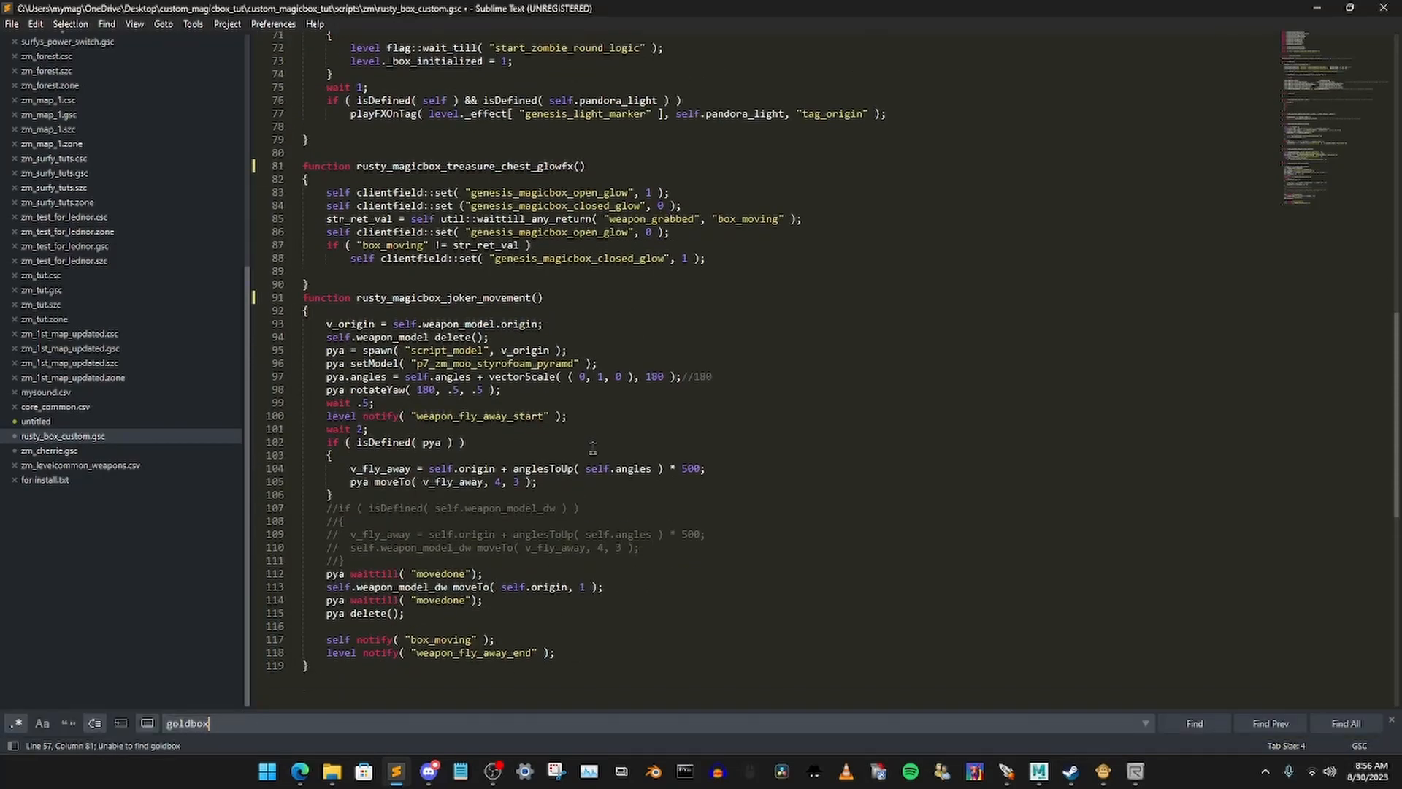
{"action": "scroll", "coordinate": [468, 378], "scroll_direction": "up", "scroll_amount": 4}
{"action": "scroll", "coordinate": [467, 378], "scroll_direction": "up", "scroll_amount": 5}
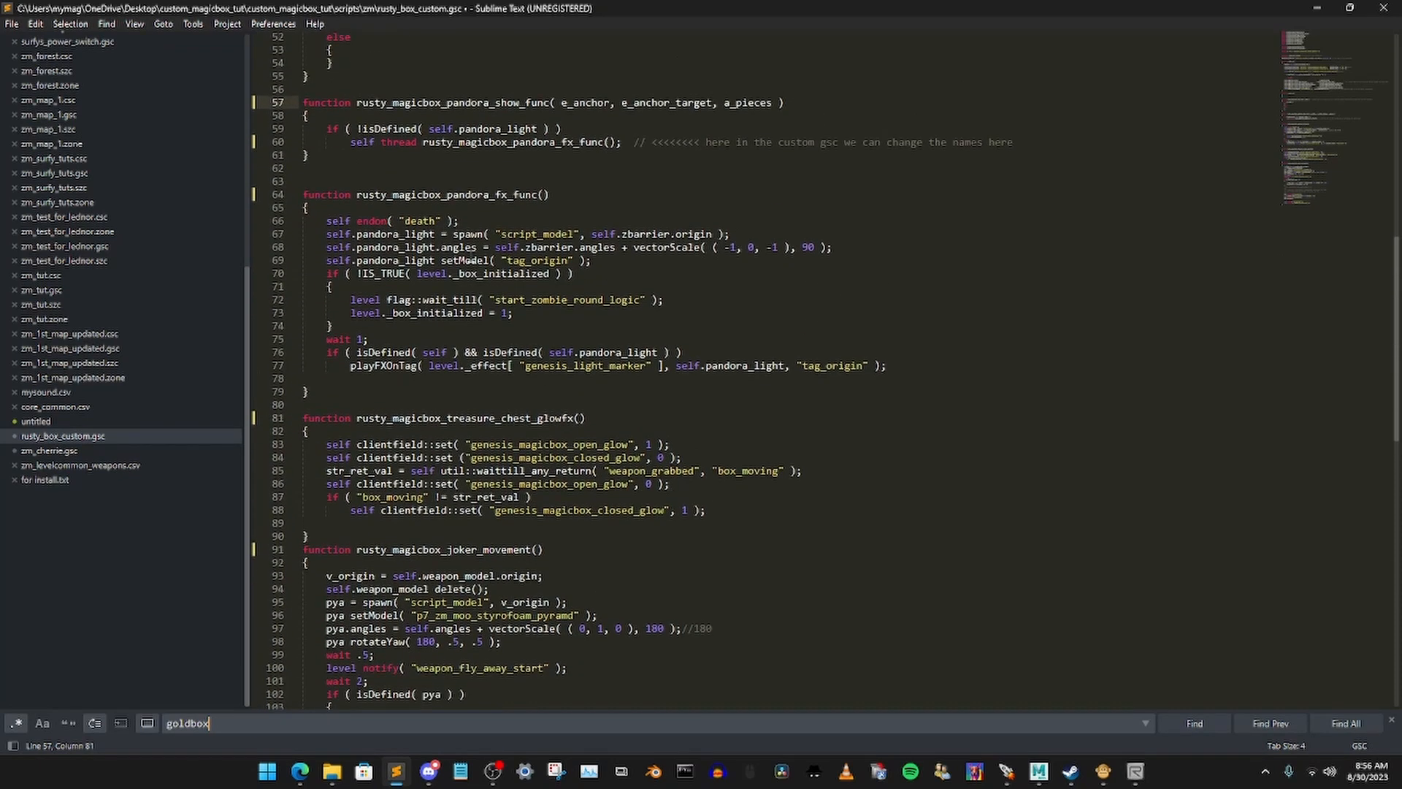
Search the script for rusty_magicbox and check the highlighted names in the function definitions
{"action": "scroll", "coordinate": [388, 650], "scroll_direction": "down", "scroll_amount": 4}
{"action": "left_click_drag", "start_coordinate": [245, 724], "coordinate": [107, 722]}
{"action": "key", "text": "BackSpace"}
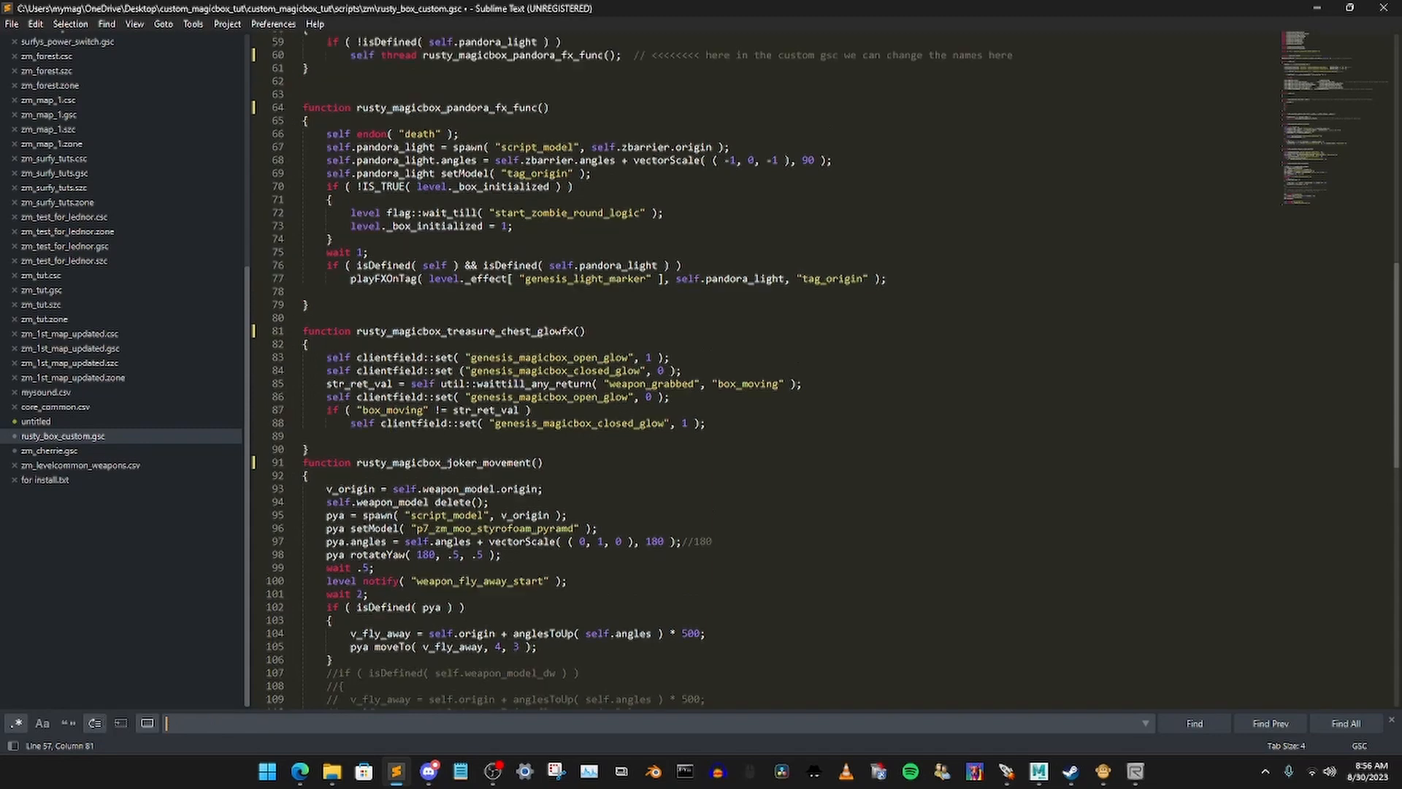
{"action": "type", "text": "rusty_magicbox"}
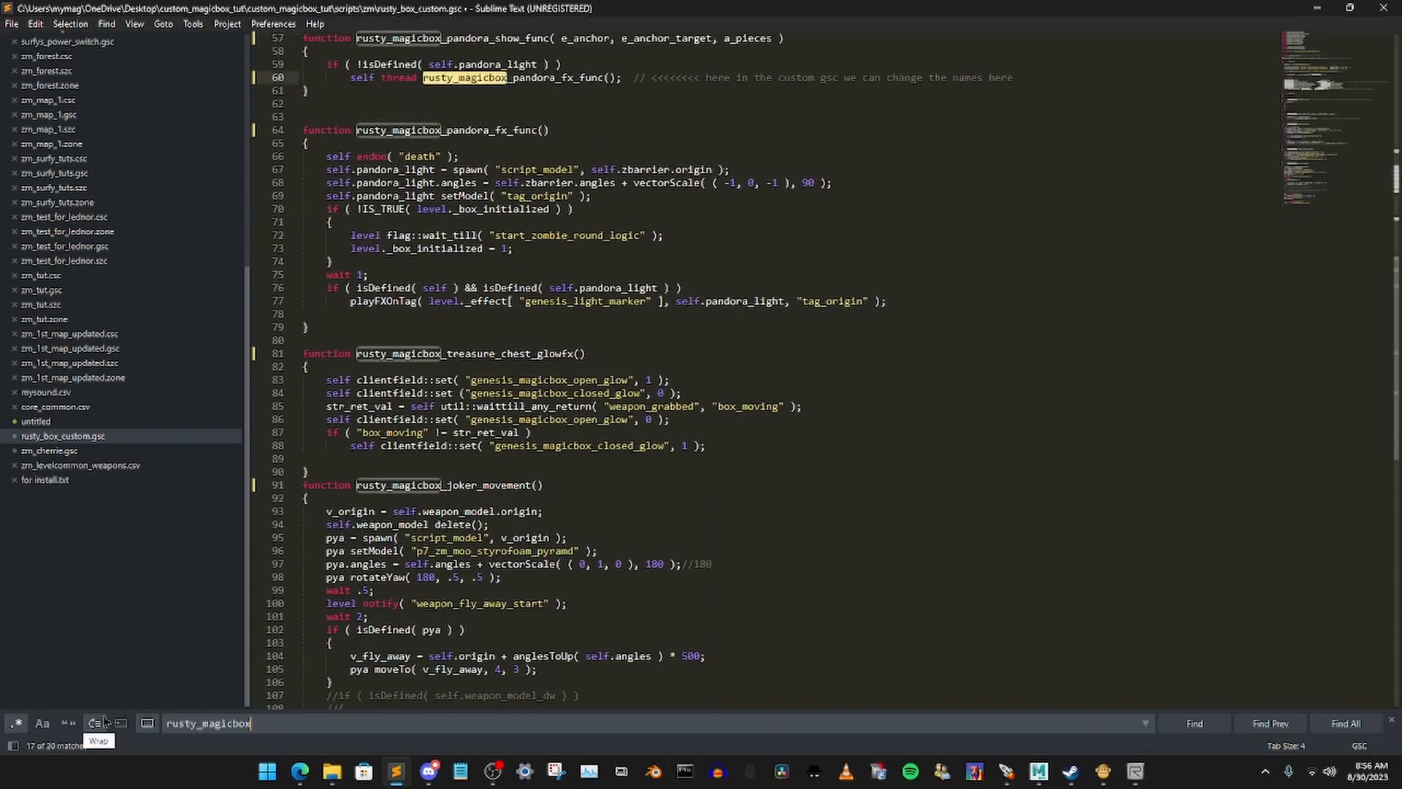
{"action": "left_click", "coordinate": [850, 182]}
{"action": "scroll", "coordinate": [850, 182], "scroll_direction": "up", "scroll_amount": 3}
{"action": "scroll", "coordinate": [460, 168], "scroll_direction": "up", "scroll_amount": 2}
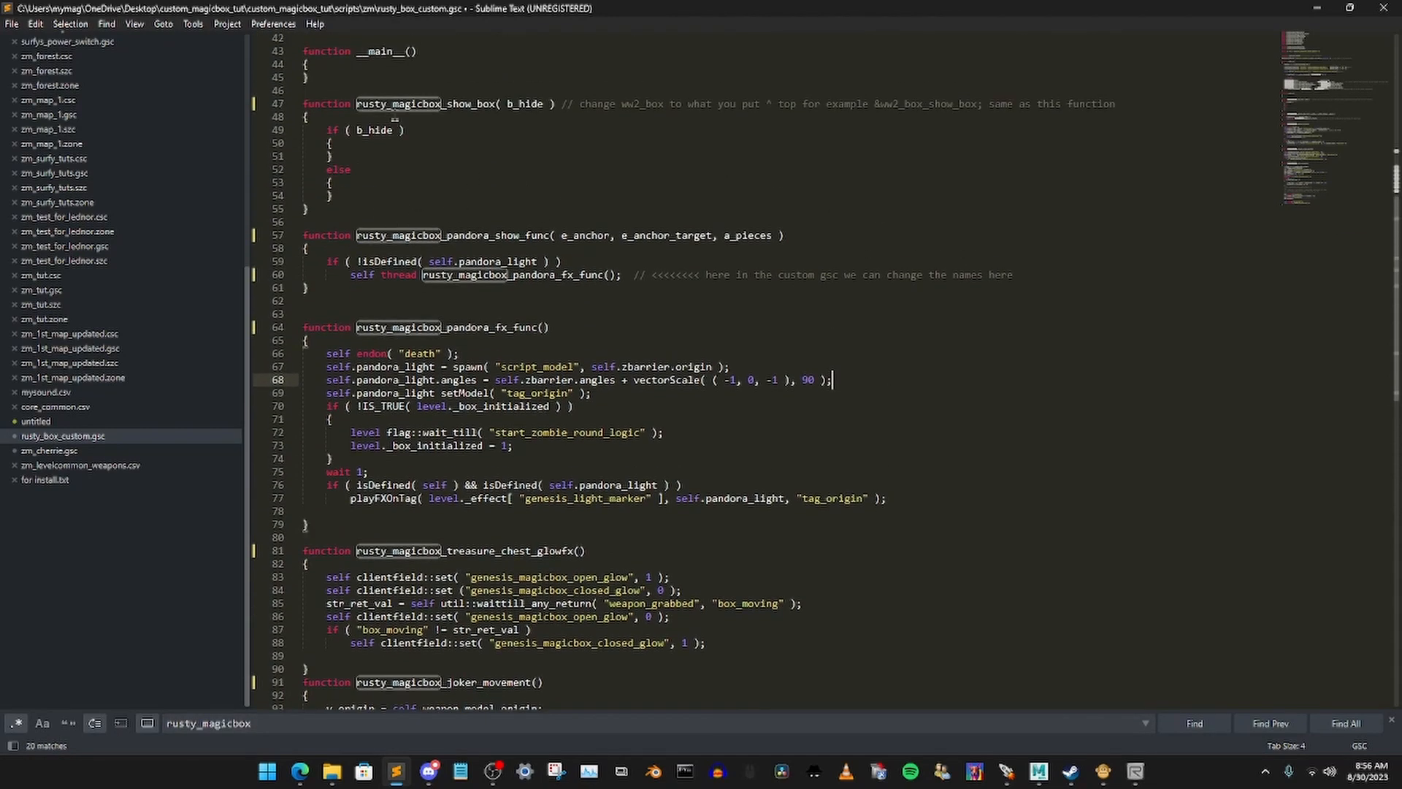
{"action": "scroll", "coordinate": [445, 197], "scroll_direction": "up", "scroll_amount": 1}
{"action": "scroll", "coordinate": [430, 222], "scroll_direction": "down", "scroll_amount": 1}
{"action": "scroll", "coordinate": [450, 278], "scroll_direction": "down", "scroll_amount": 6}
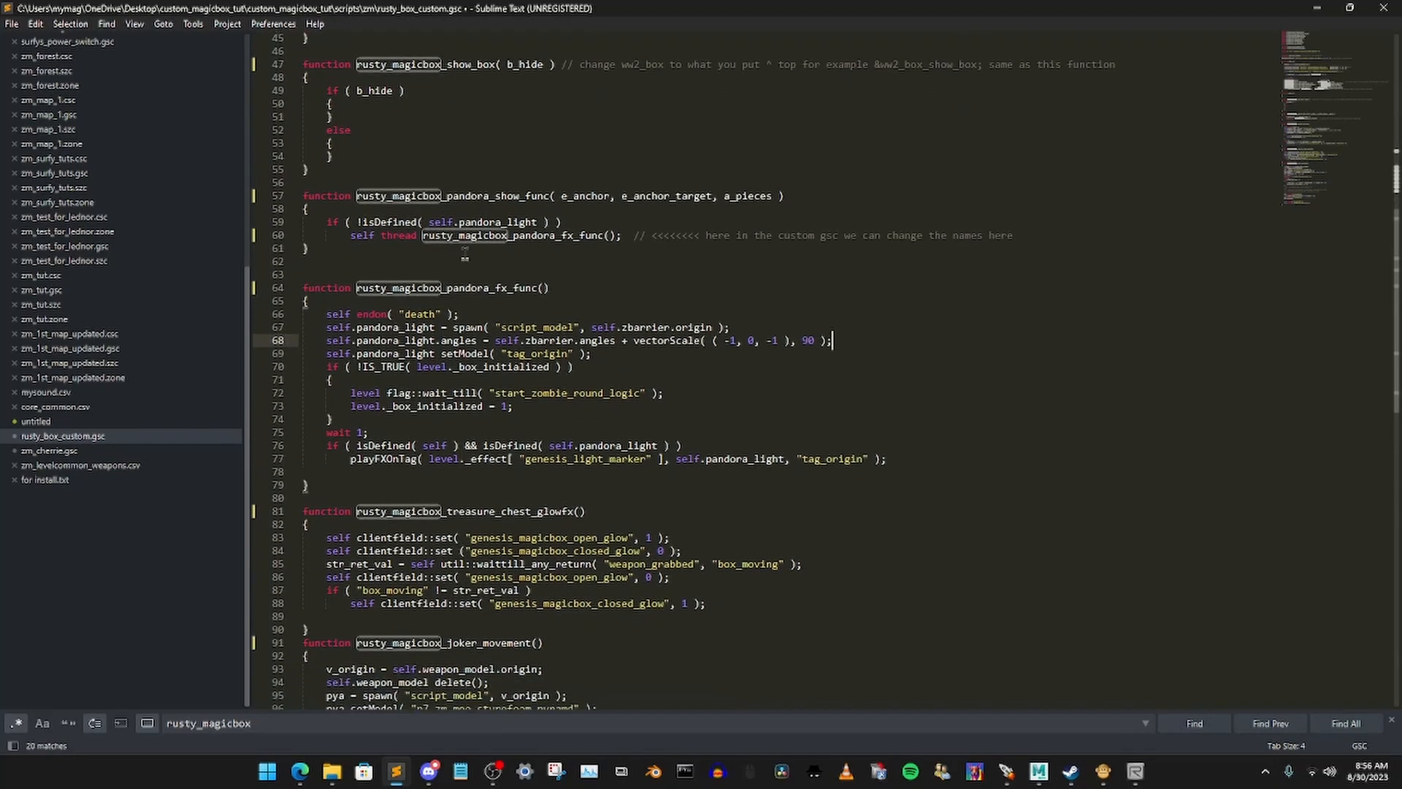
Check the rusty_magicbox and rusty_box_custom names across the function definitions, struct entries and namespace of the script
{"action": "scroll", "coordinate": [486, 381], "scroll_direction": "down", "scroll_amount": 7}
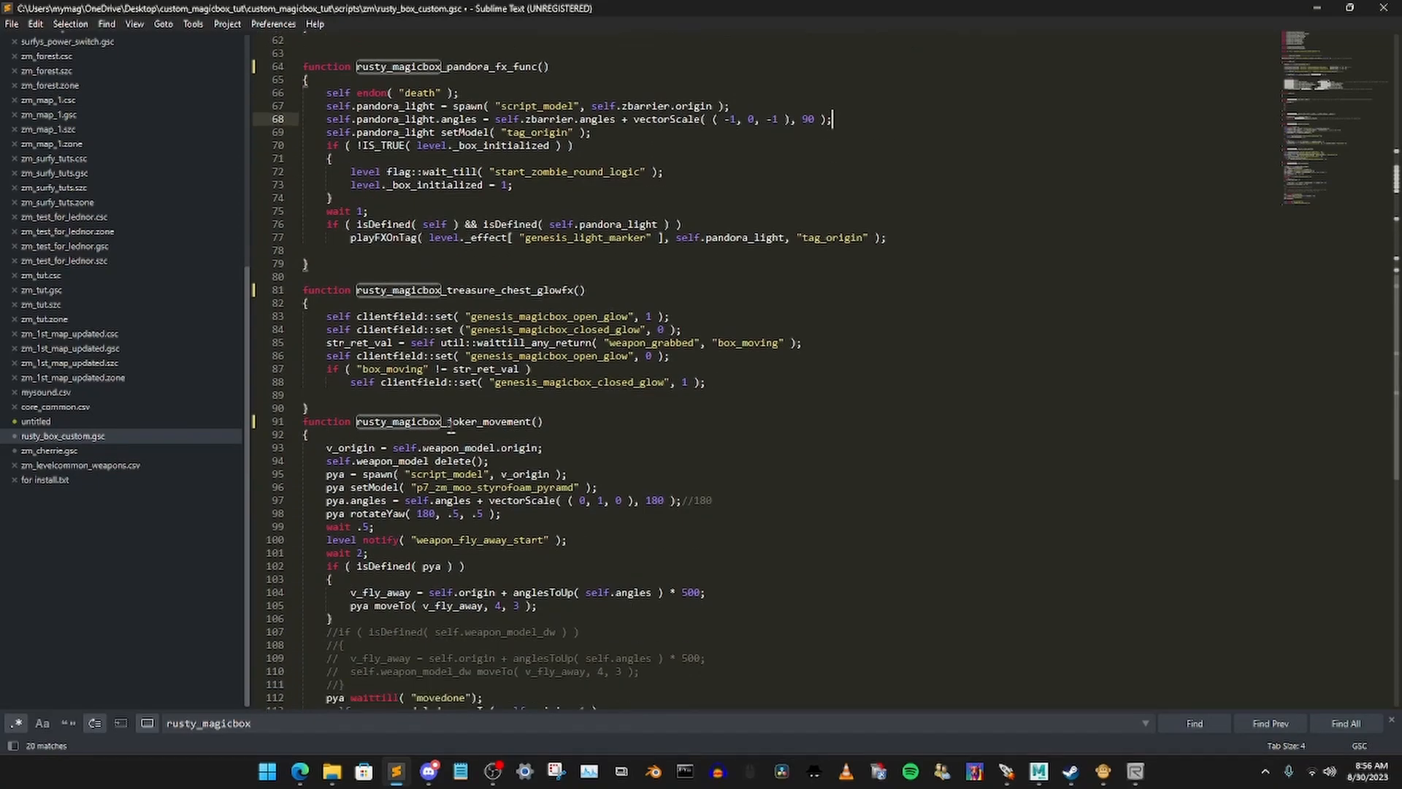
{"action": "scroll", "coordinate": [598, 406], "scroll_direction": "up", "scroll_amount": 6}
{"action": "scroll", "coordinate": [597, 406], "scroll_direction": "up", "scroll_amount": 7}
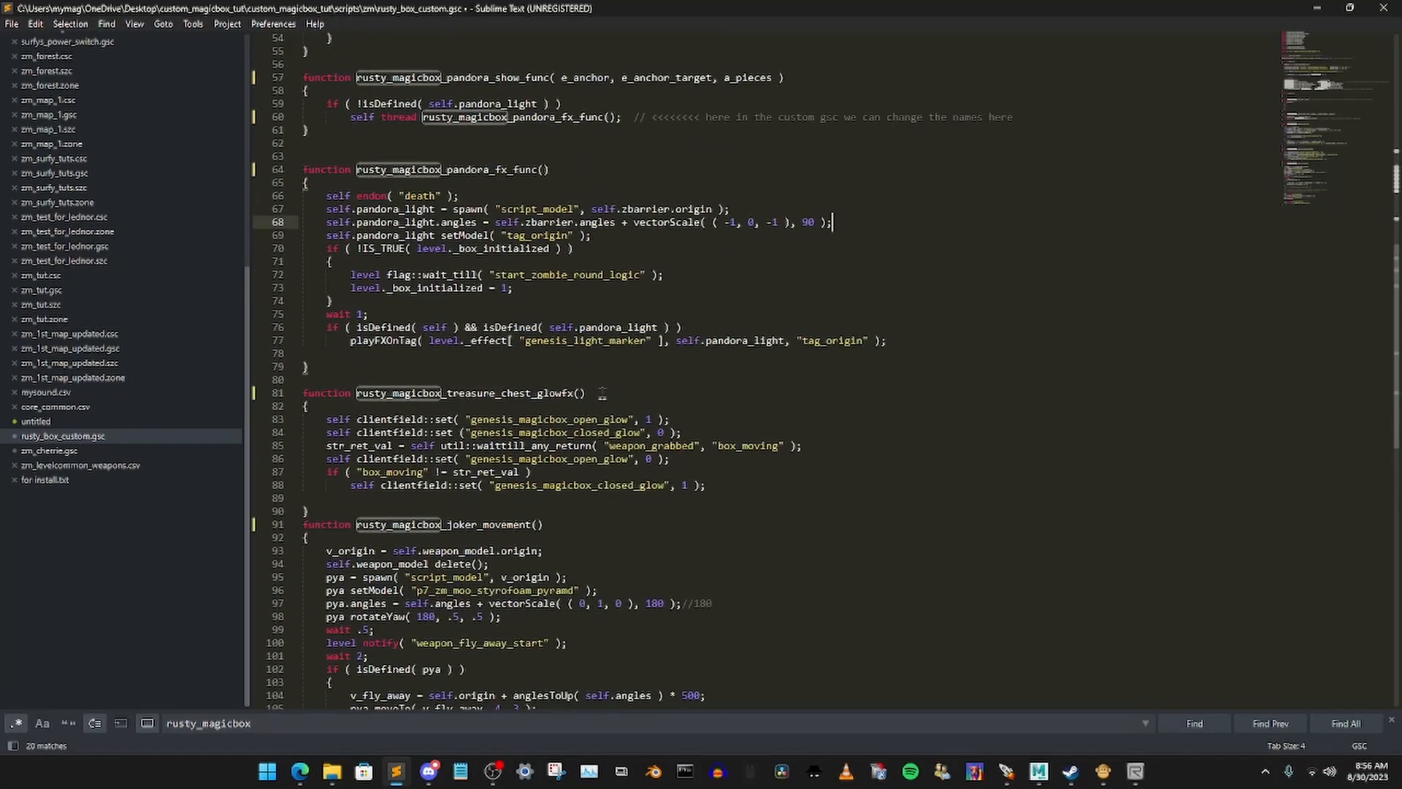
{"action": "scroll", "coordinate": [529, 355], "scroll_direction": "up", "scroll_amount": 2}
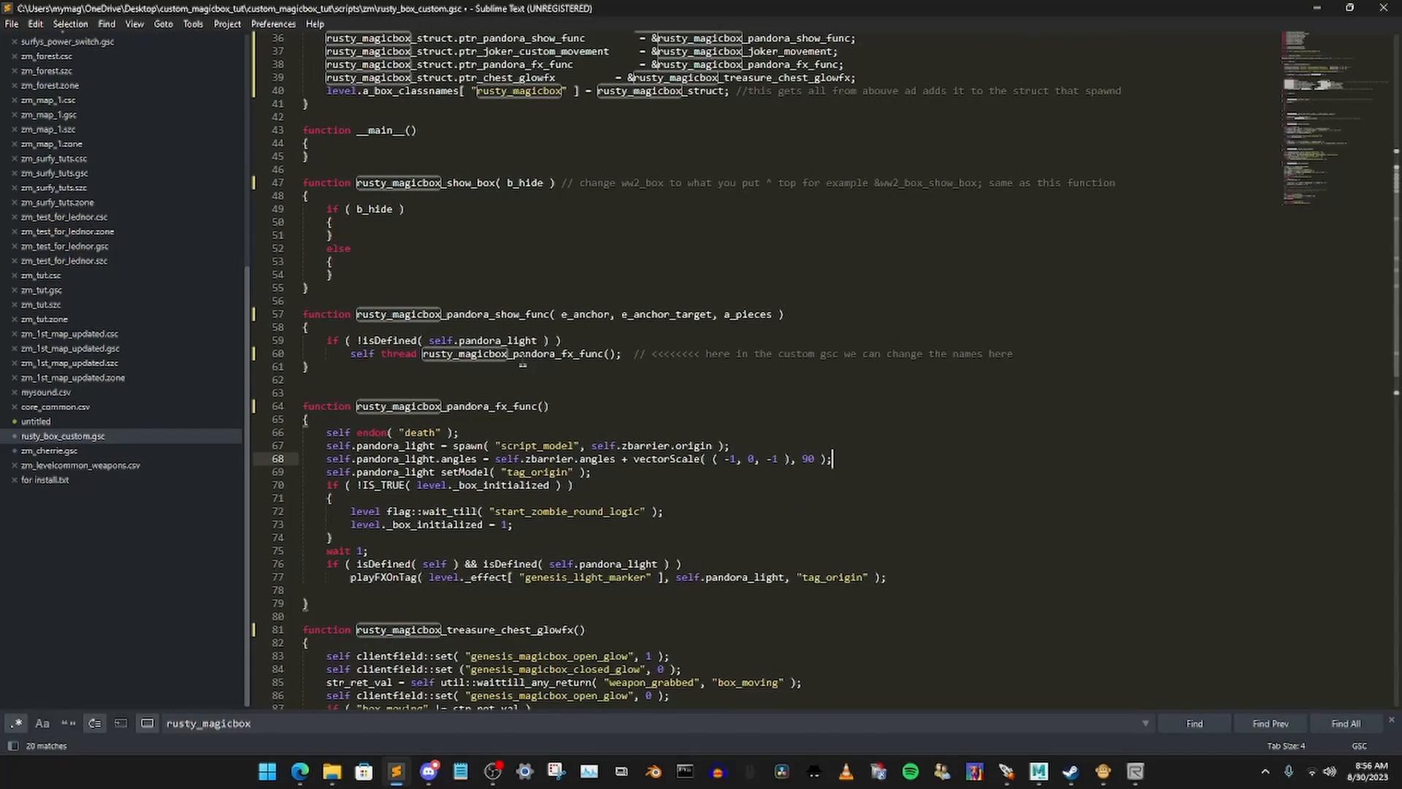
{"action": "scroll", "coordinate": [501, 378], "scroll_direction": "up", "scroll_amount": 6}
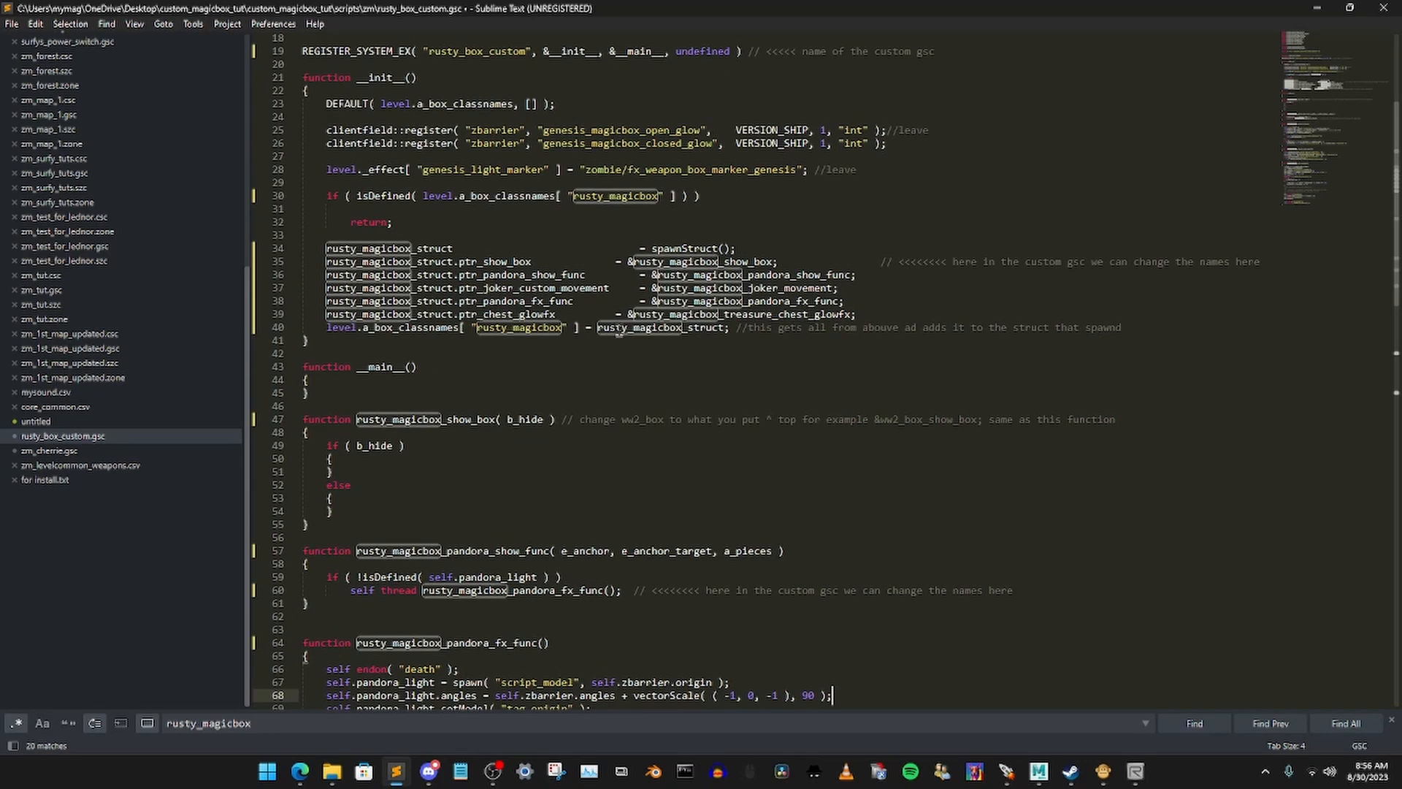
{"action": "scroll", "coordinate": [462, 275], "scroll_direction": "up", "scroll_amount": 4}
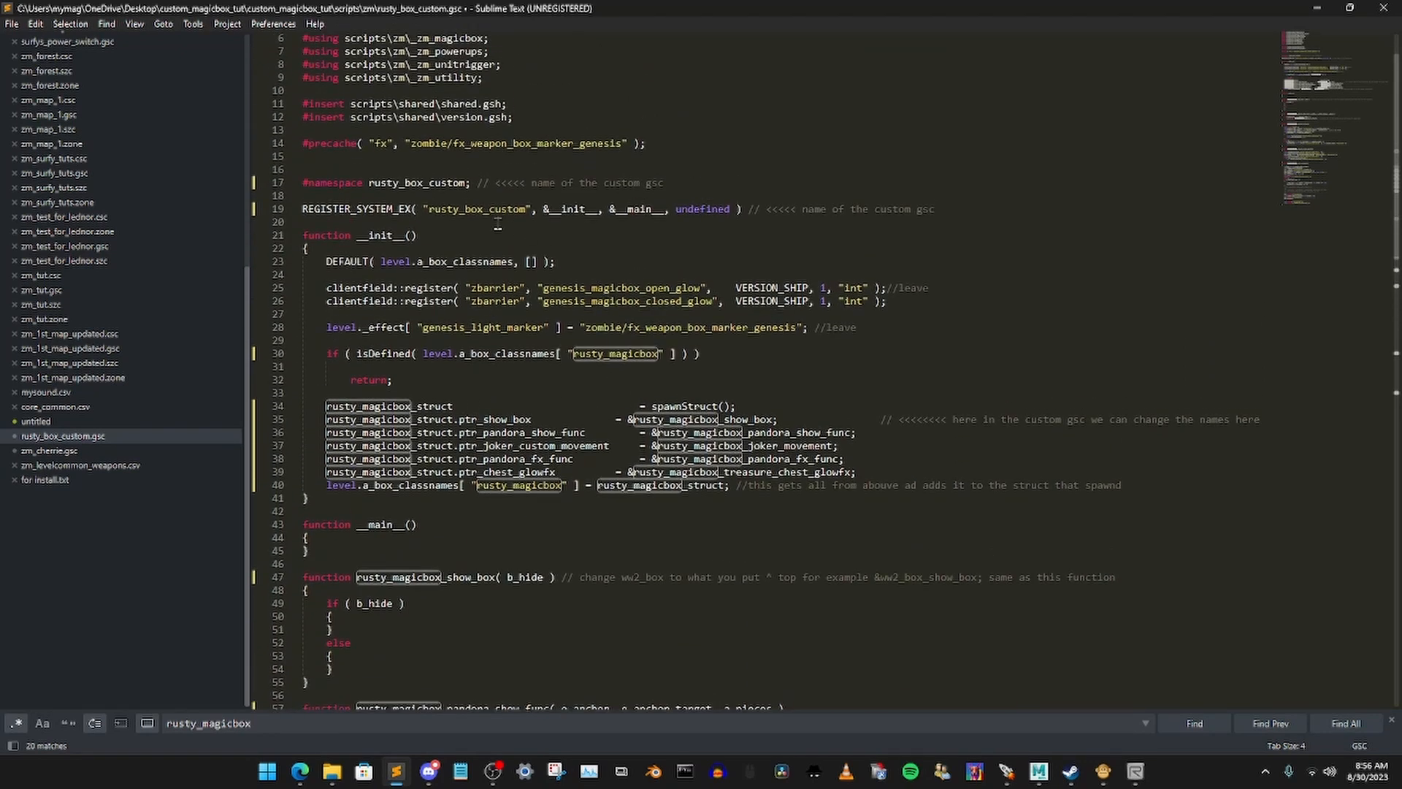
{"action": "left_click", "coordinate": [955, 291]}
{"action": "scroll", "coordinate": [956, 294], "scroll_direction": "up", "scroll_amount": 2}
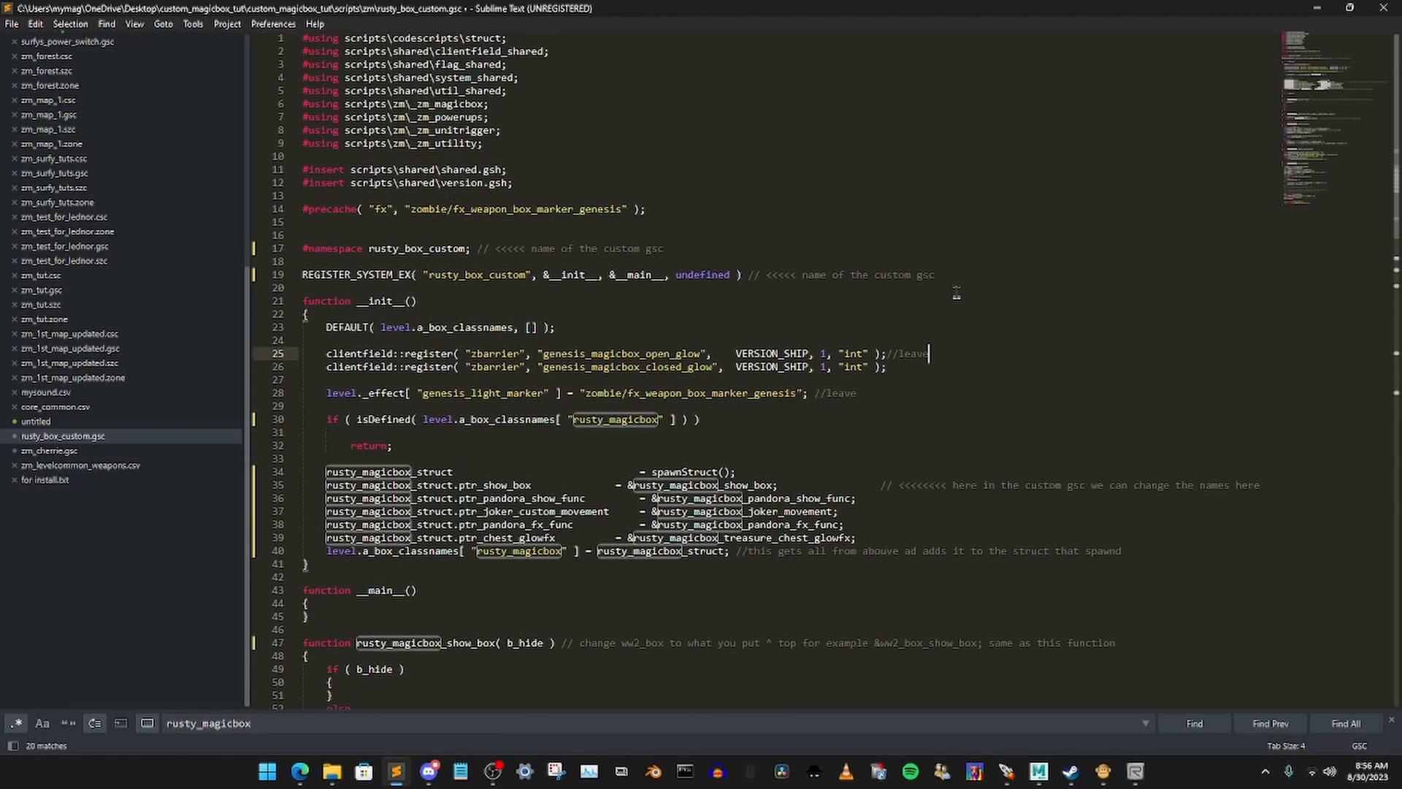
Save and close rusty_box_custom.gsc, and return to the zm scripts folder
{"action": "key", "text": "ctrl+s"}
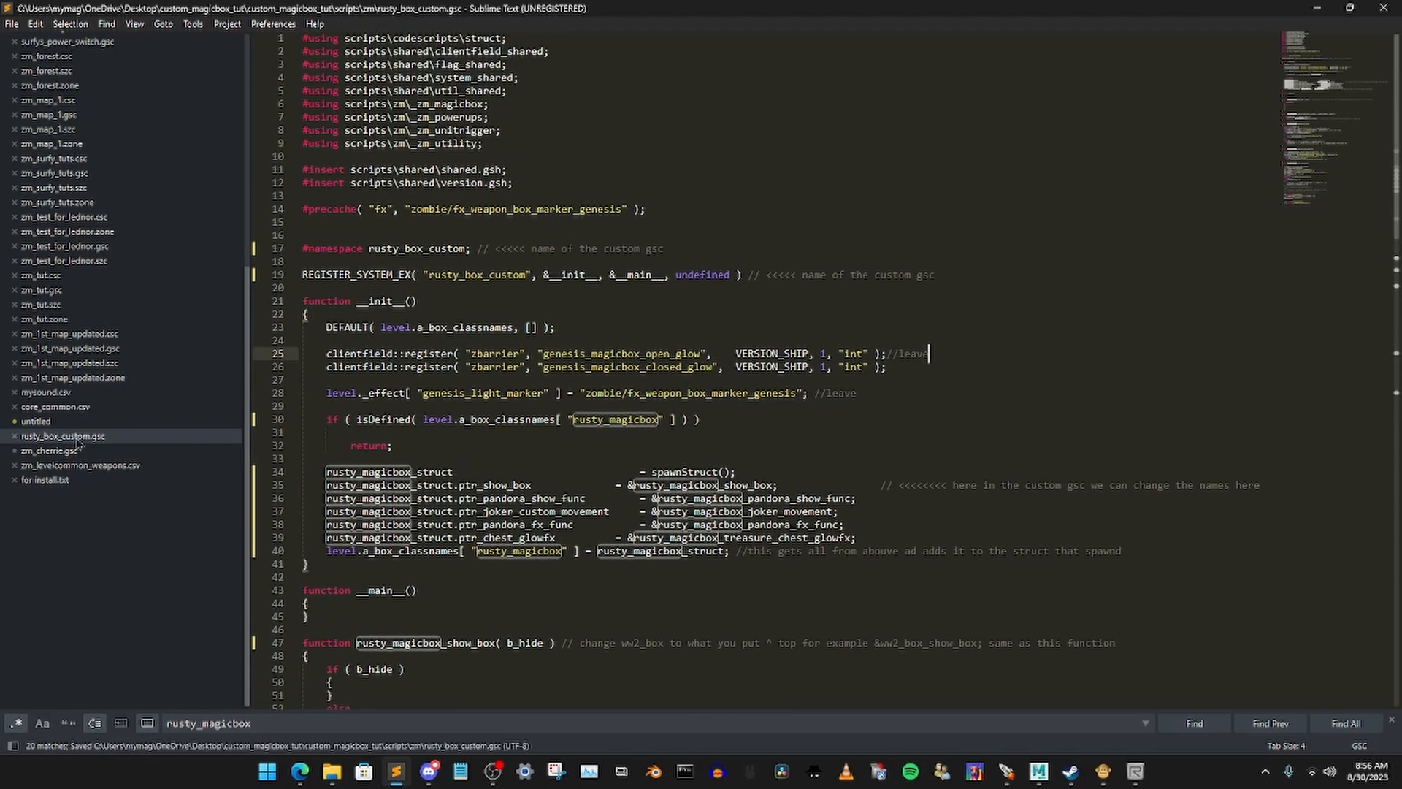
{"action": "left_click", "coordinate": [14, 437]}
{"action": "left_click", "coordinate": [1316, 8]}
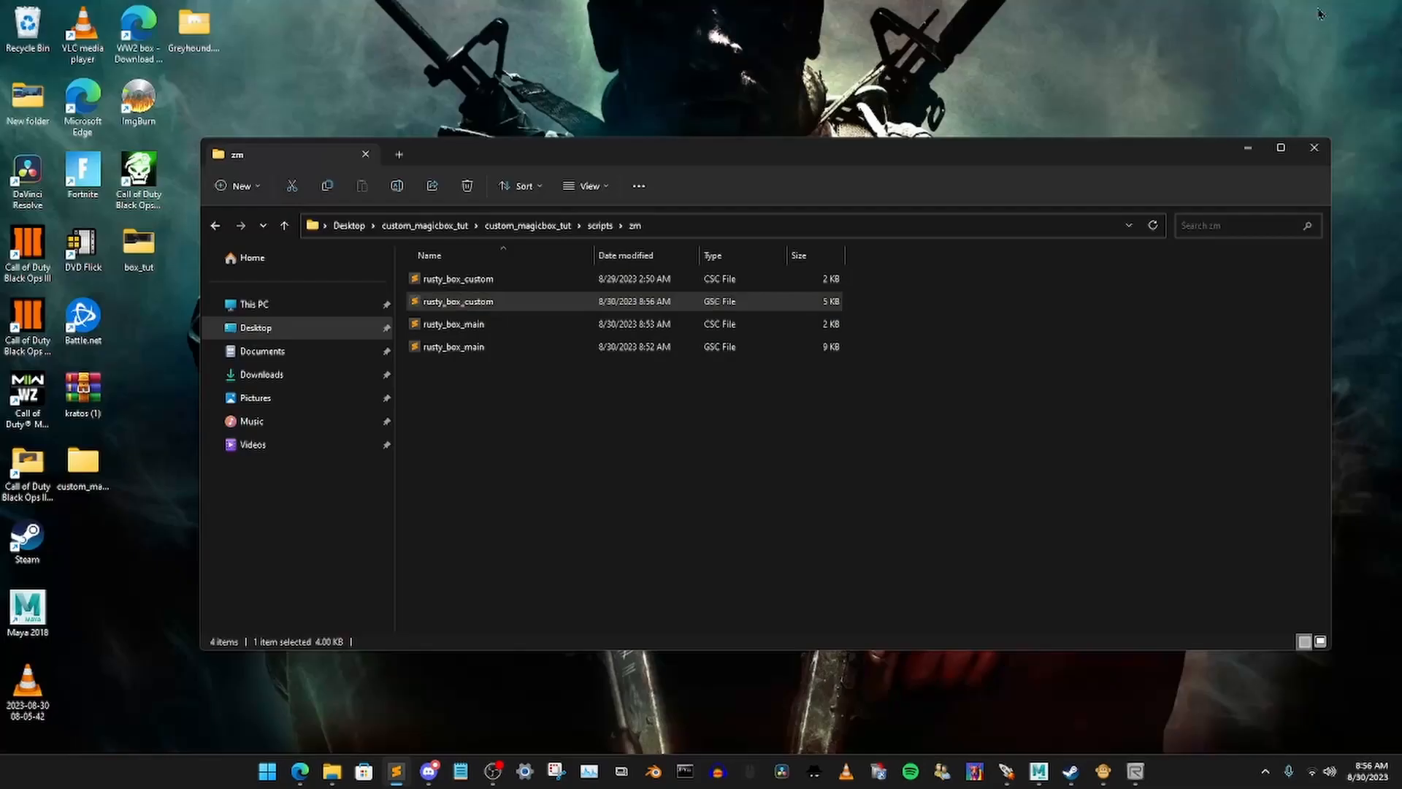
Open rusty_box_custom.csc and change its namespace to rusty_box_custom
{"action": "double_click", "coordinate": [494, 285]}
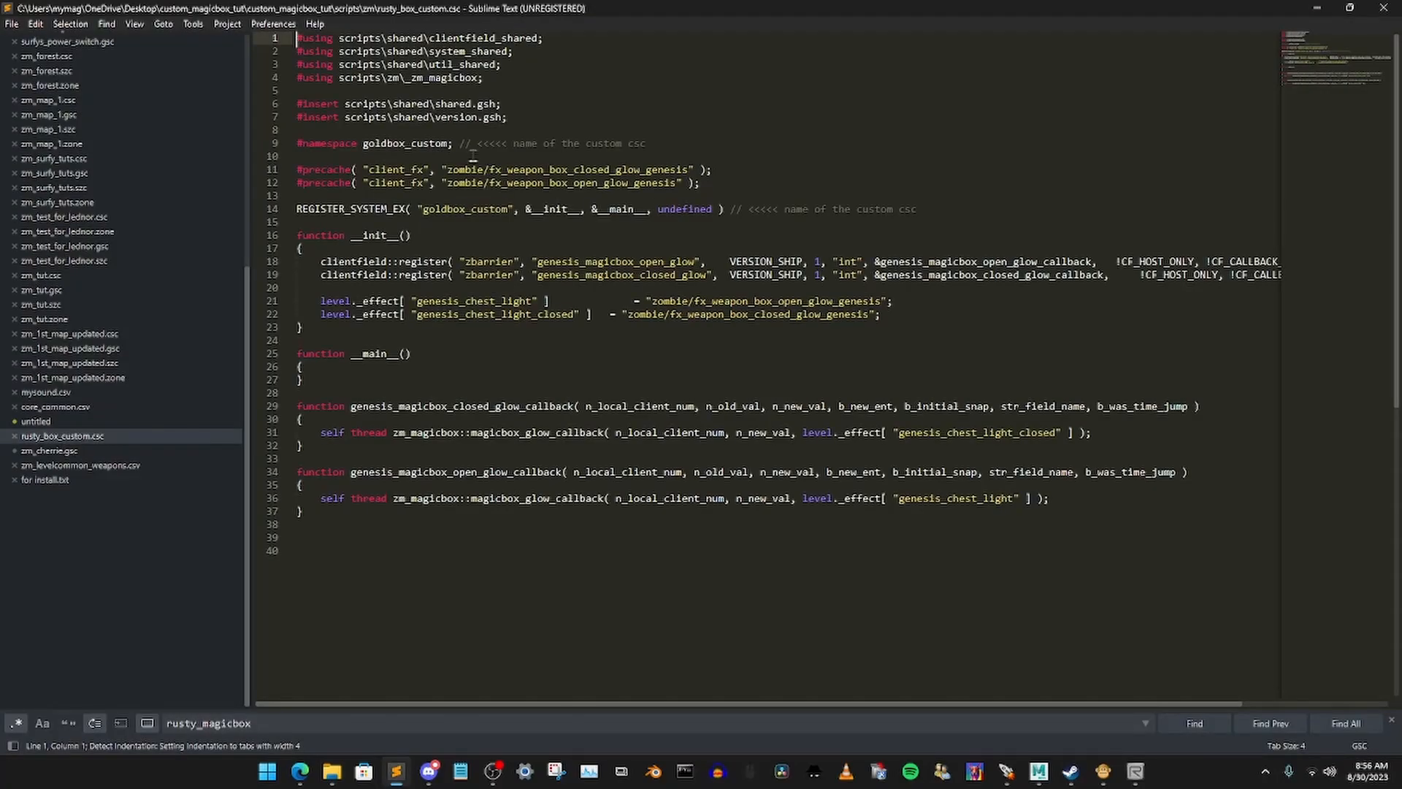
{"action": "left_click", "coordinate": [406, 143]}
{"action": "key", "text": "BackSpace"}
{"action": "key", "text": "BackSpace"}
{"action": "key", "text": "BackSpace"}
{"action": "key", "text": "BackSpace"}
{"action": "key", "text": "BackSpace"}
{"action": "key", "text": "BackSpace"}
{"action": "key", "text": "BackSpace"}
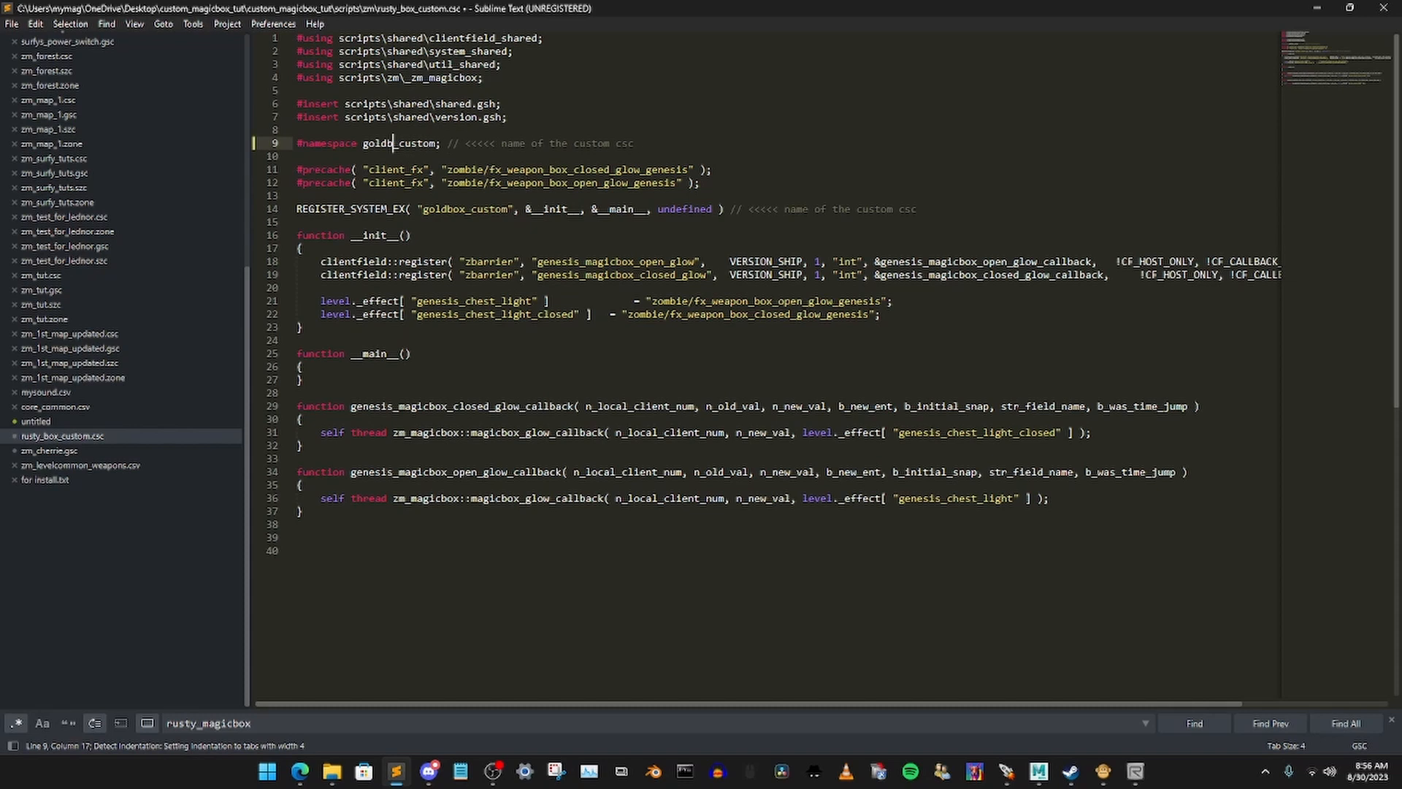
{"action": "type", "text": "rusty"}
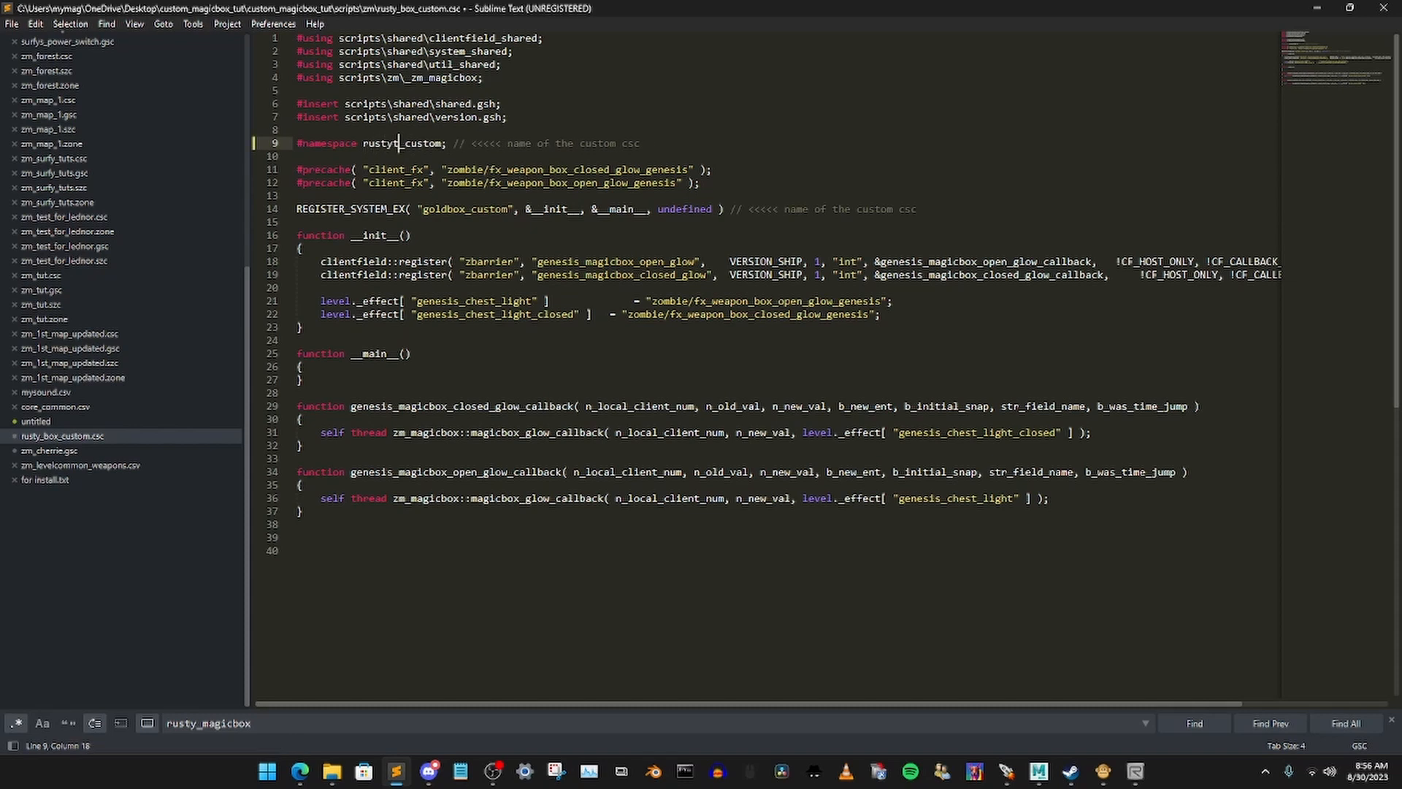
{"action": "type", "text": "_box"}
Change the system name in REGISTER_SYSTEM_EX to rusty_box_custom, then save and close the CSC file
{"action": "left_click", "coordinate": [463, 210]}
{"action": "key", "text": "BackSpace"}
{"action": "key", "text": "BackSpace"}
{"action": "key", "text": "BackSpace"}
{"action": "key", "text": "BackSpace"}
{"action": "key", "text": "BackSpace"}
{"action": "key", "text": "BackSpace"}
{"action": "key", "text": "BackSpace"}
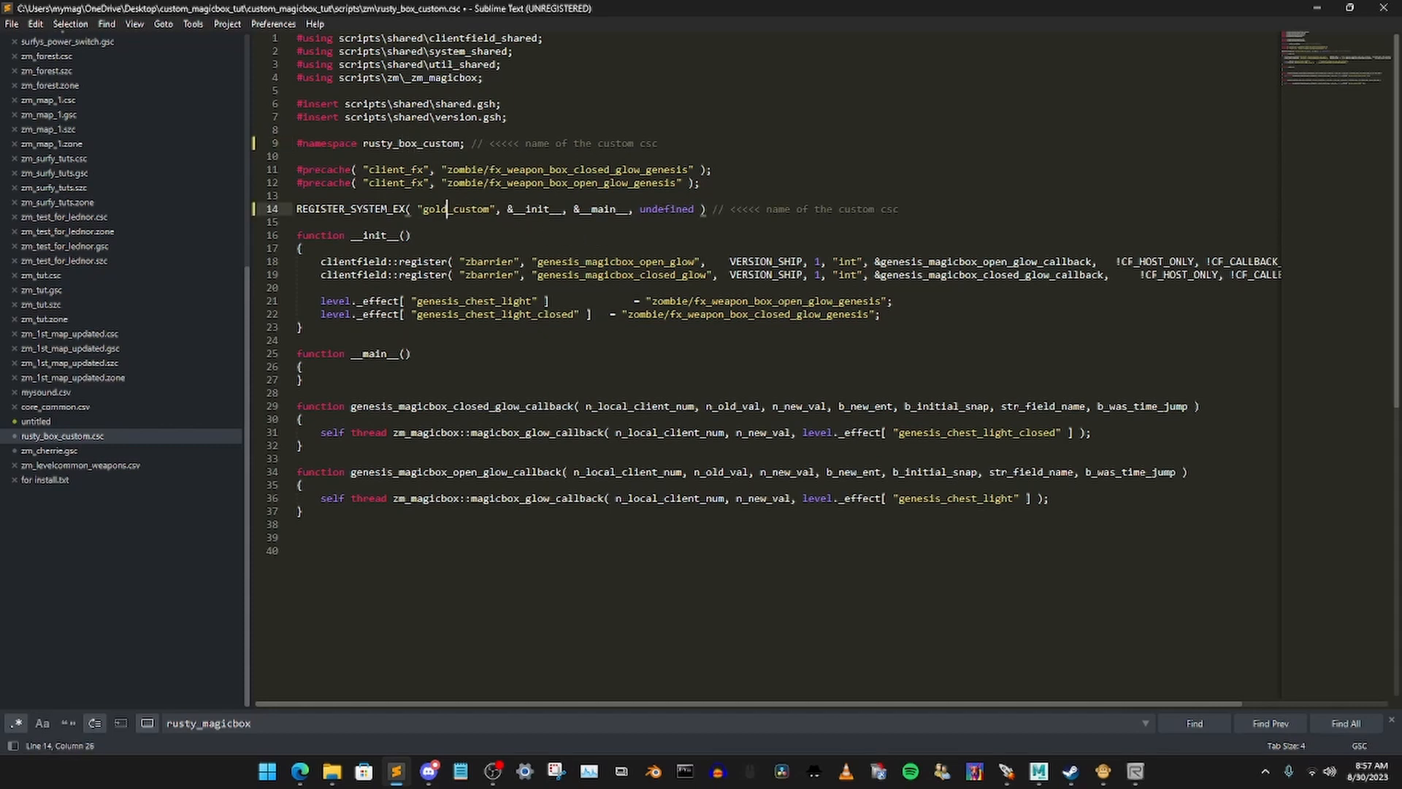
{"action": "type", "text": "rusty"}
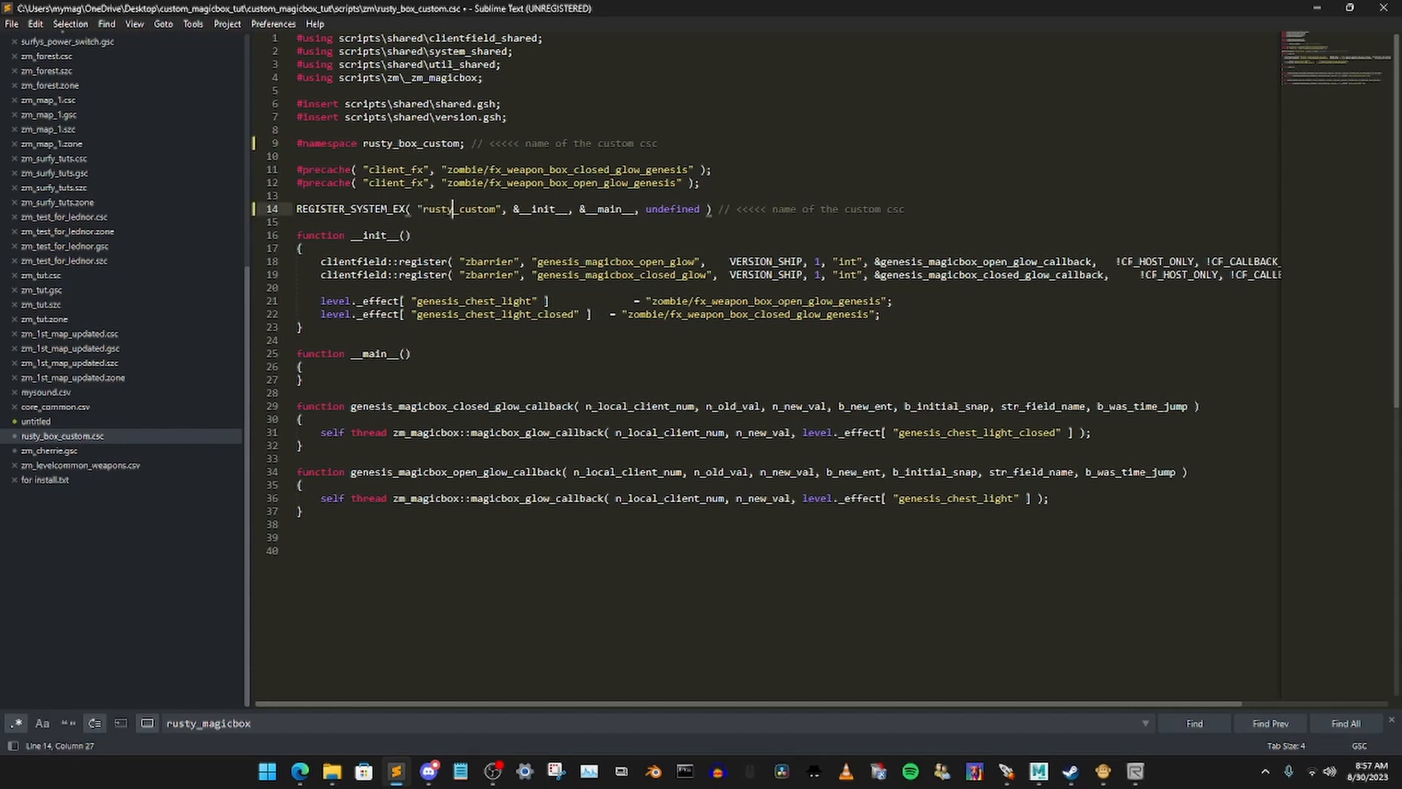
{"action": "type", "text": "_box"}
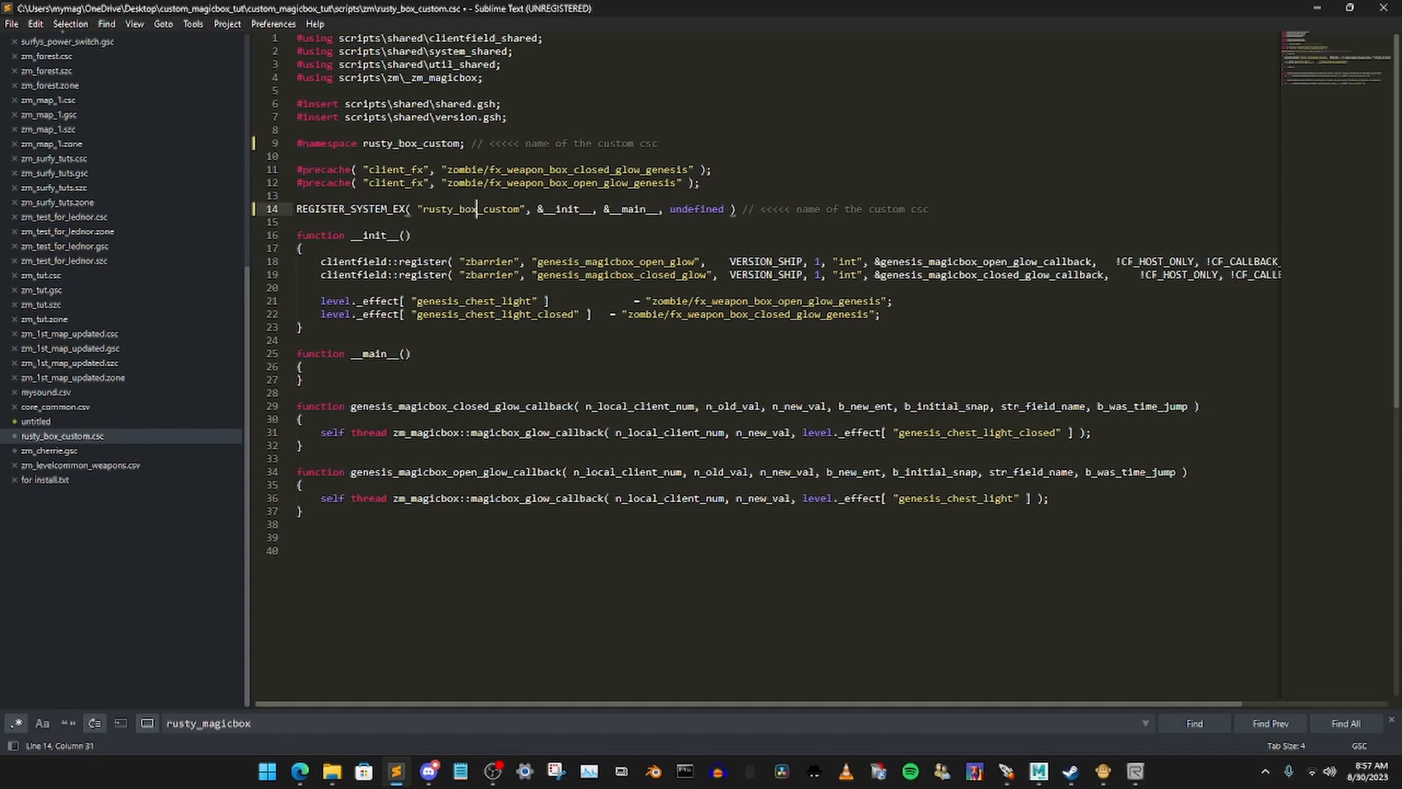
{"action": "key", "text": "ctrl+s"}
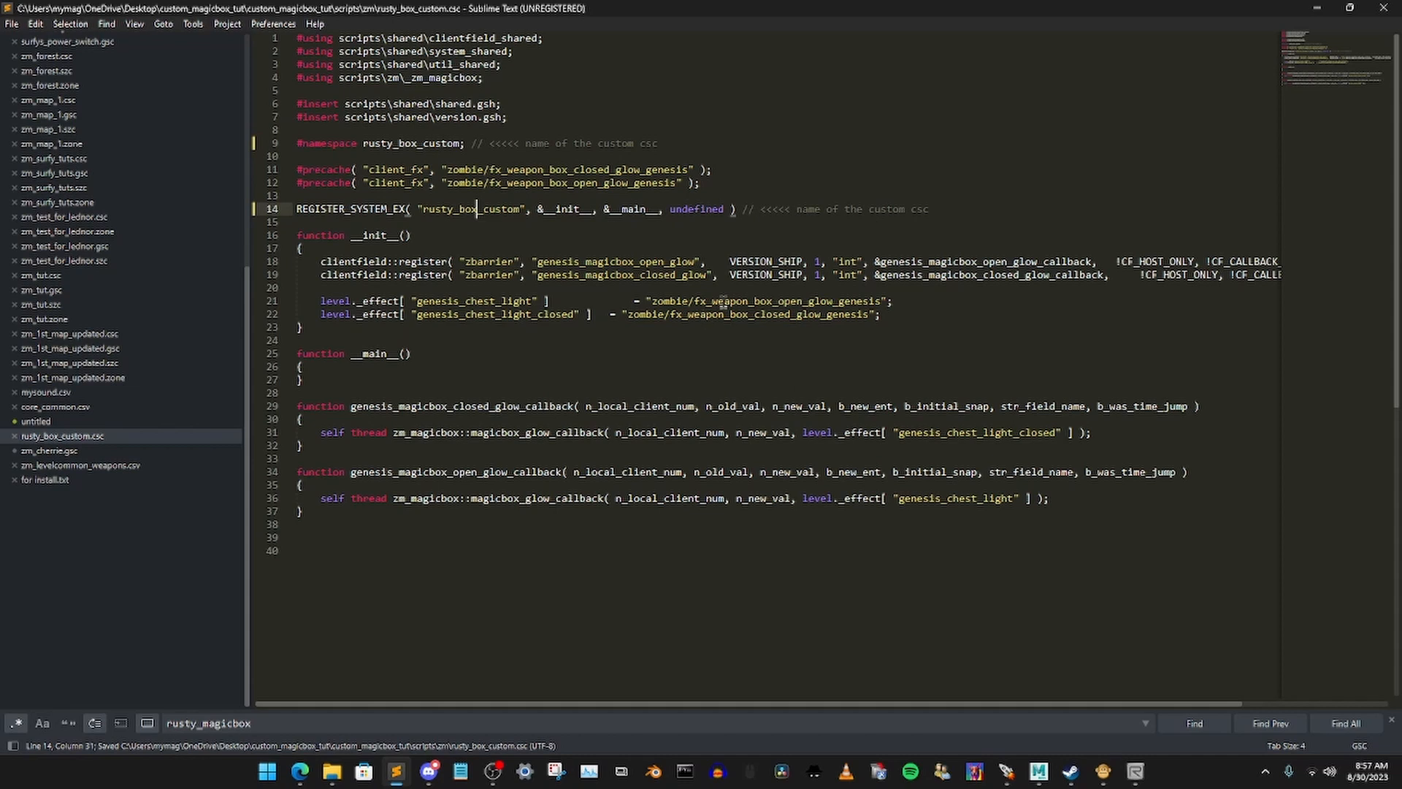
{"action": "left_click", "coordinate": [14, 436]}
In zm_retch_der_toten_remake.gsc, duplicate the commented goldbox_custom block with its two using lines directly below the original
{"action": "scroll", "coordinate": [140, 117], "scroll_direction": "up", "scroll_amount": 3}
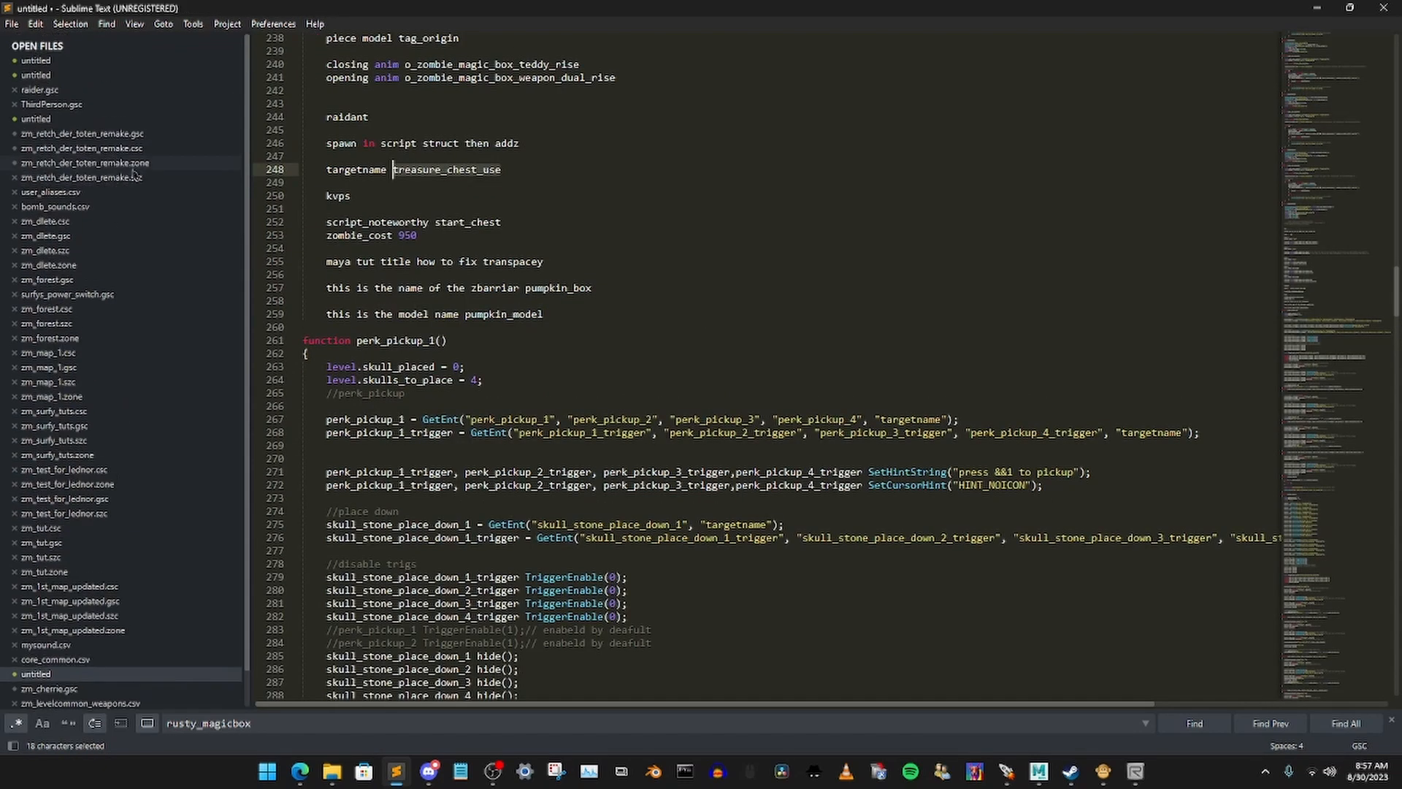
{"action": "left_click", "coordinate": [146, 135]}
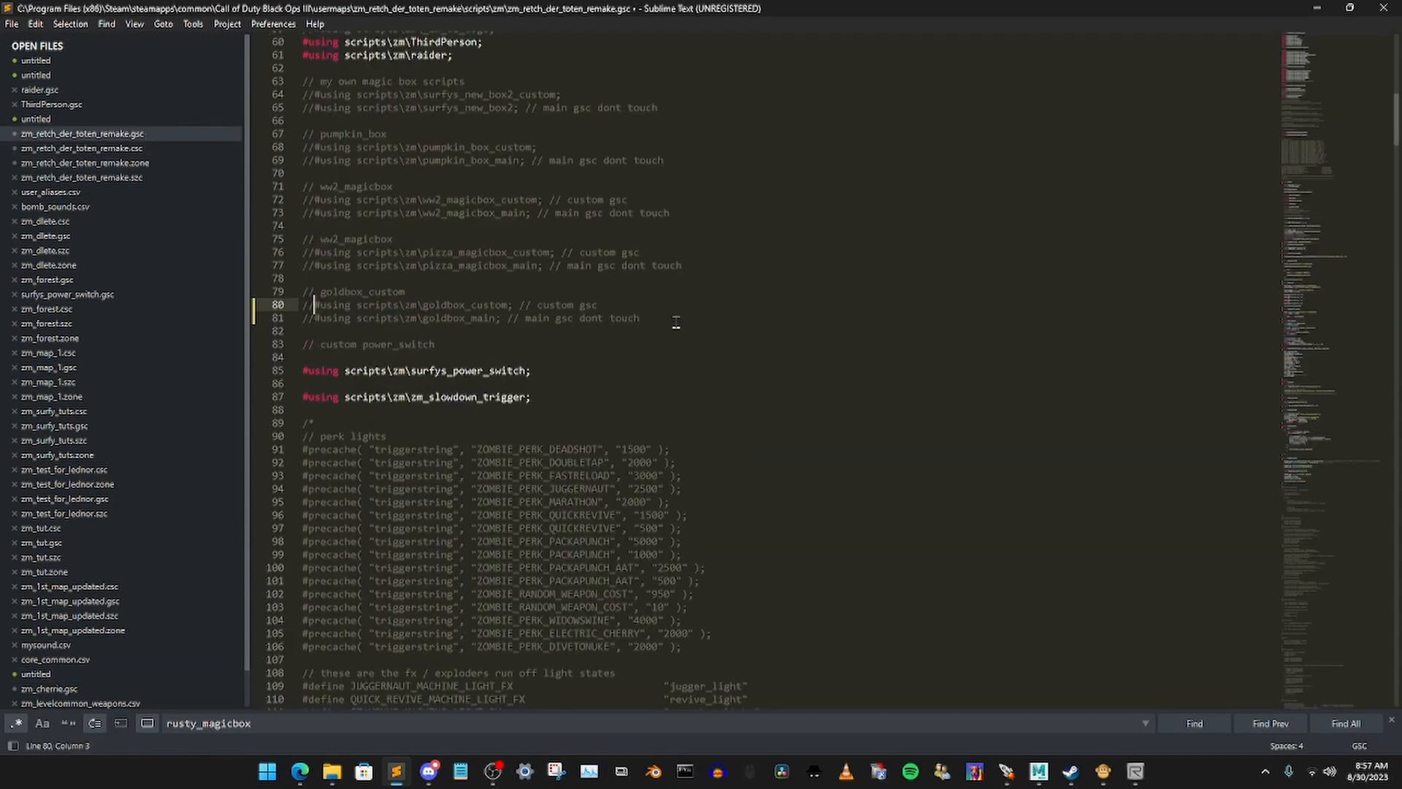
{"action": "left_click_drag", "start_coordinate": [676, 322], "coordinate": [302, 312]}
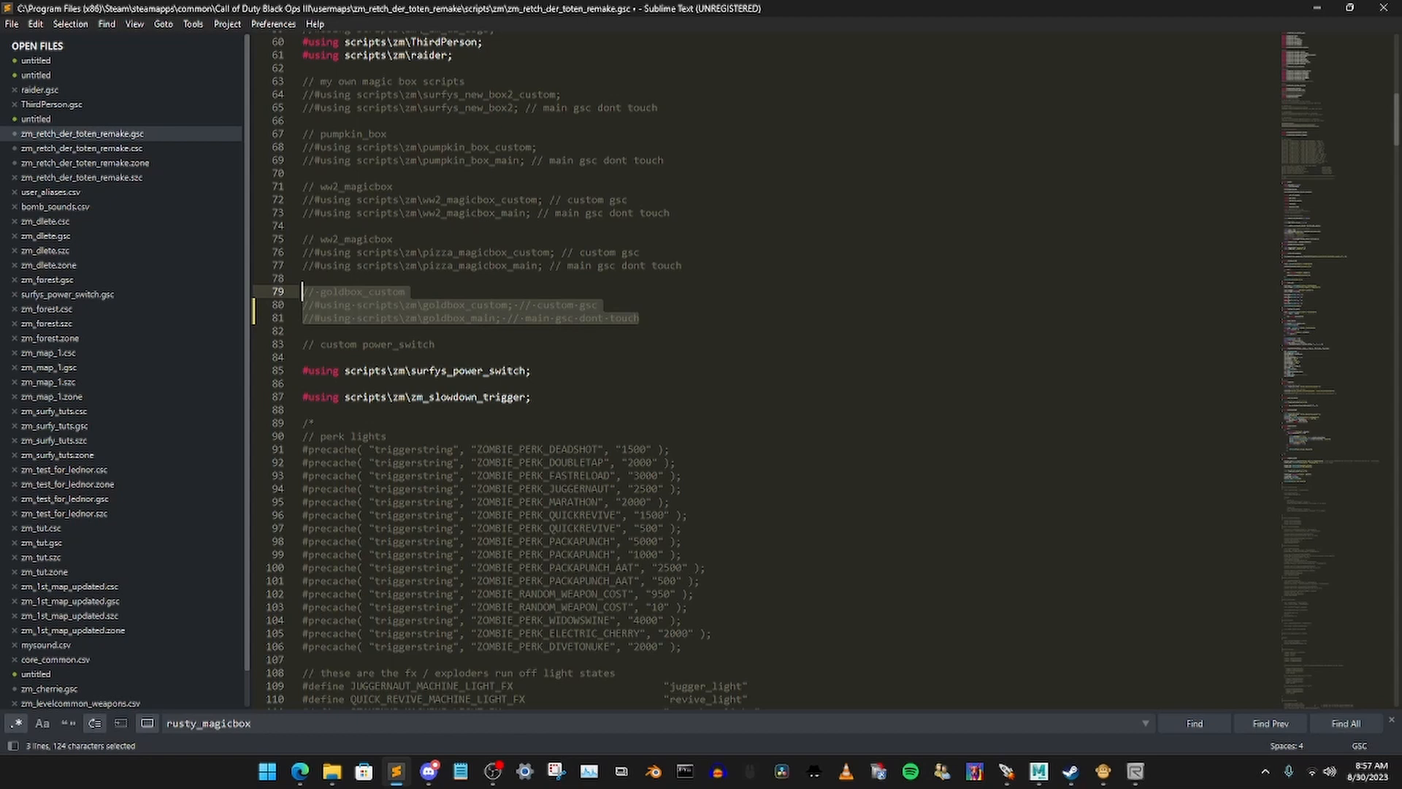
{"action": "key", "text": "super"}
{"action": "key", "text": "super"}
{"action": "left_click", "coordinate": [643, 318]}
{"action": "key", "text": "Return"}
{"action": "key", "text": "Return"}
{"action": "type", "text": "// goldbox_custom //#using scripts\\zm\\goldbox_custom; // custom gsc //#using scripts\\zm\\goldbox_main; // main gsc dont touch"}
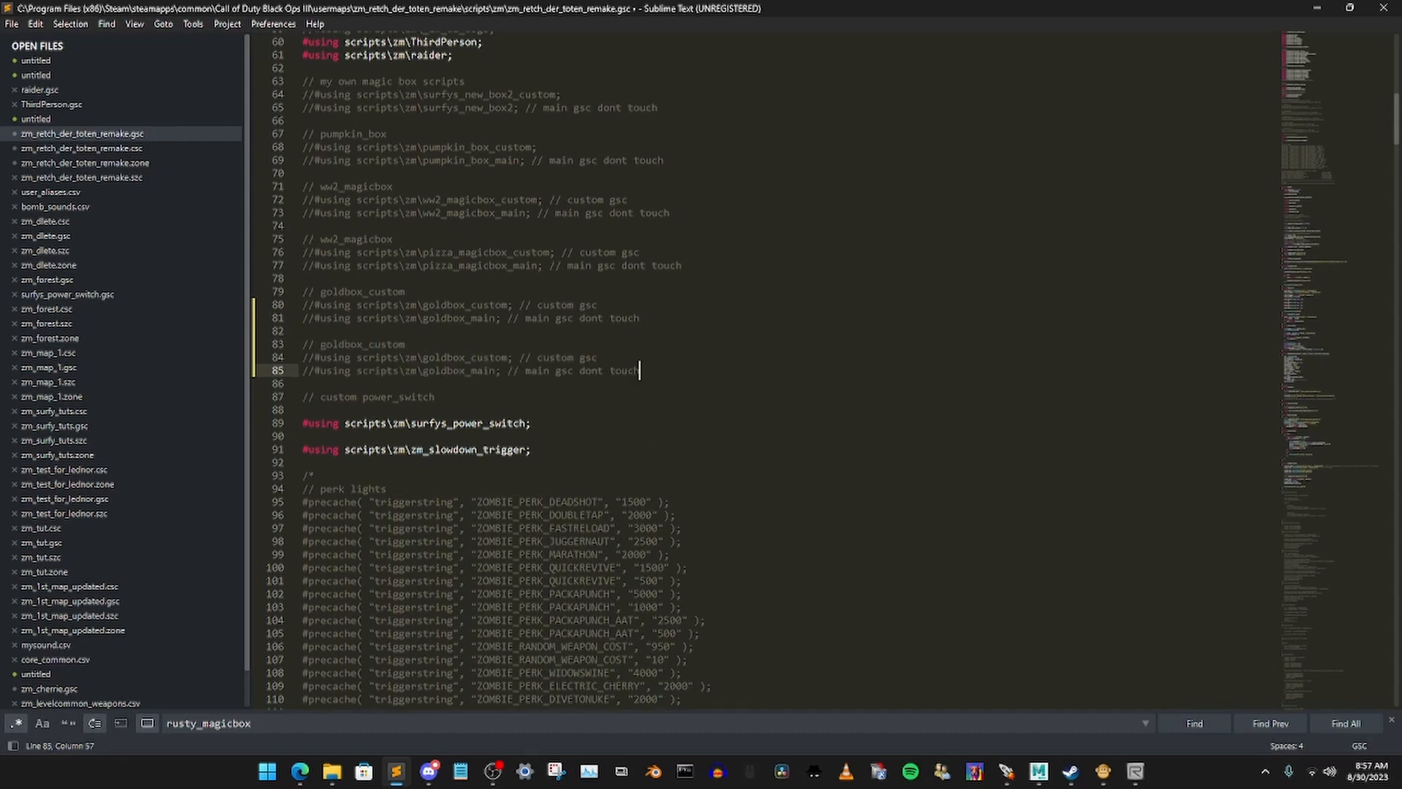
Uncomment the custom and main using lines in the duplicated goldbox_custom block
{"action": "left_click", "coordinate": [314, 357]}
{"action": "key", "text": "ctrl+slash"}
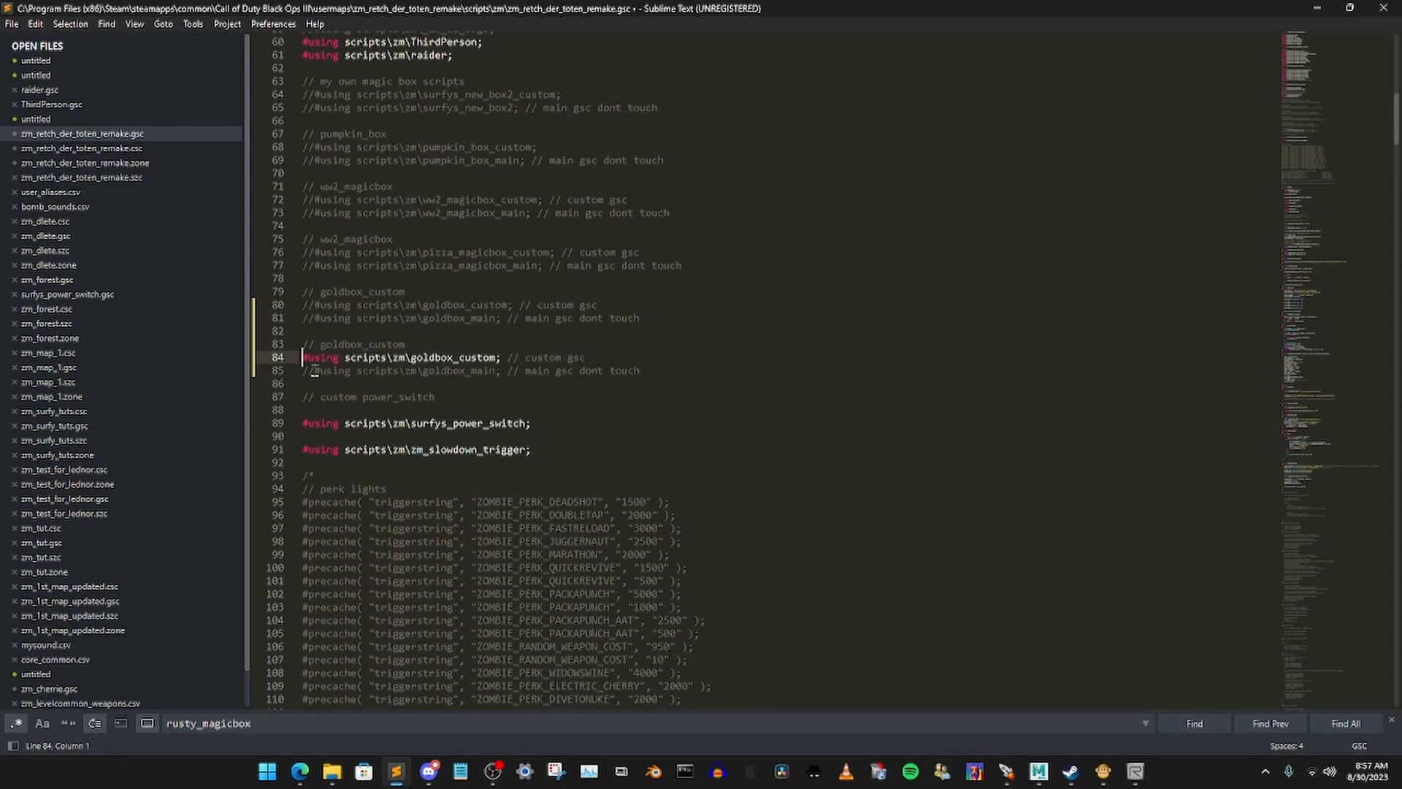
{"action": "left_click", "coordinate": [321, 373]}
{"action": "key", "text": "ctrl+slash"}
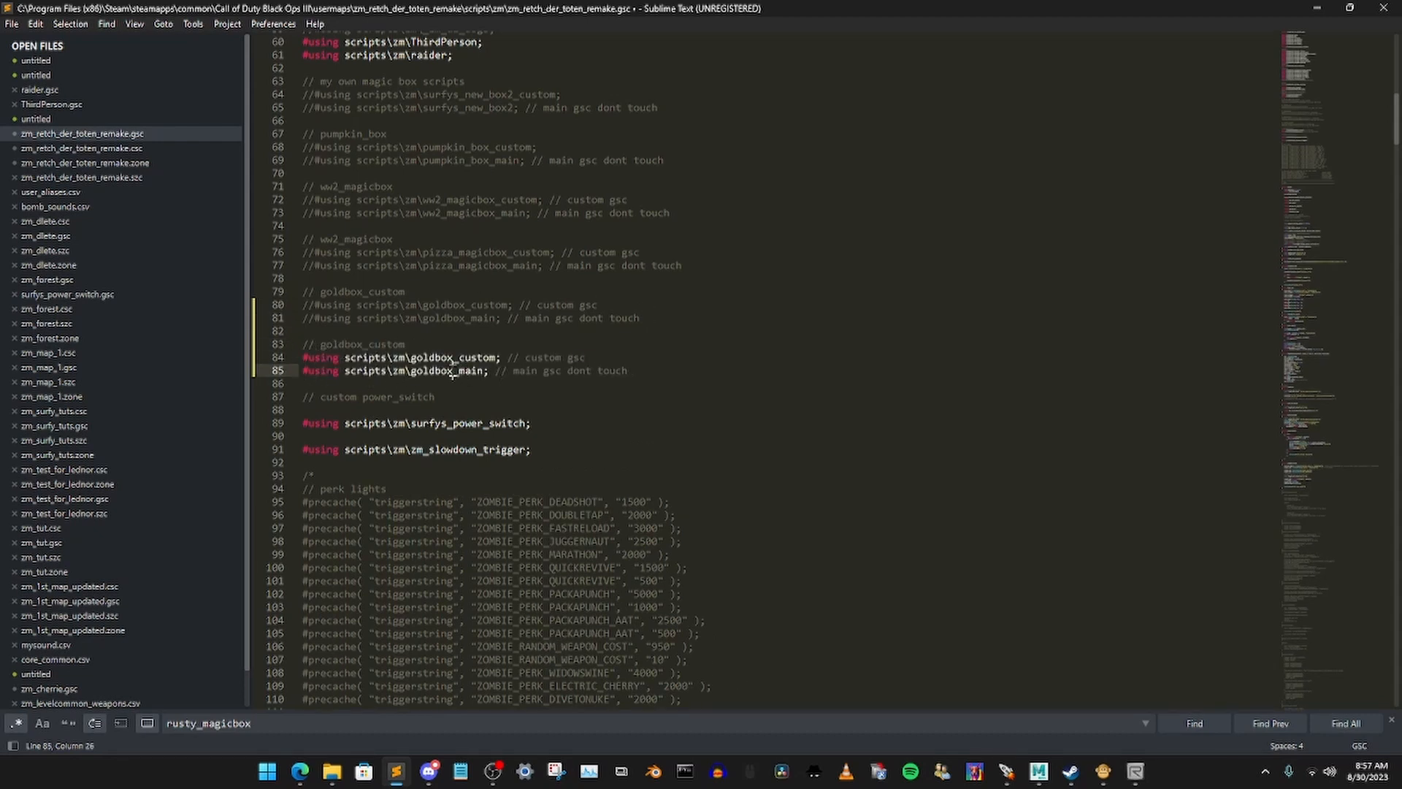
Change the script path of the uncommented main using line to rusty_box_main
{"action": "key", "text": "BackSpace"}
{"action": "key", "text": "BackSpace"}
{"action": "key", "text": "BackSpace"}
{"action": "key", "text": "BackSpace"}
{"action": "key", "text": "BackSpace"}
{"action": "key", "text": "BackSpace"}
{"action": "key", "text": "BackSpace"}
{"action": "type", "text": "rusty_box"}
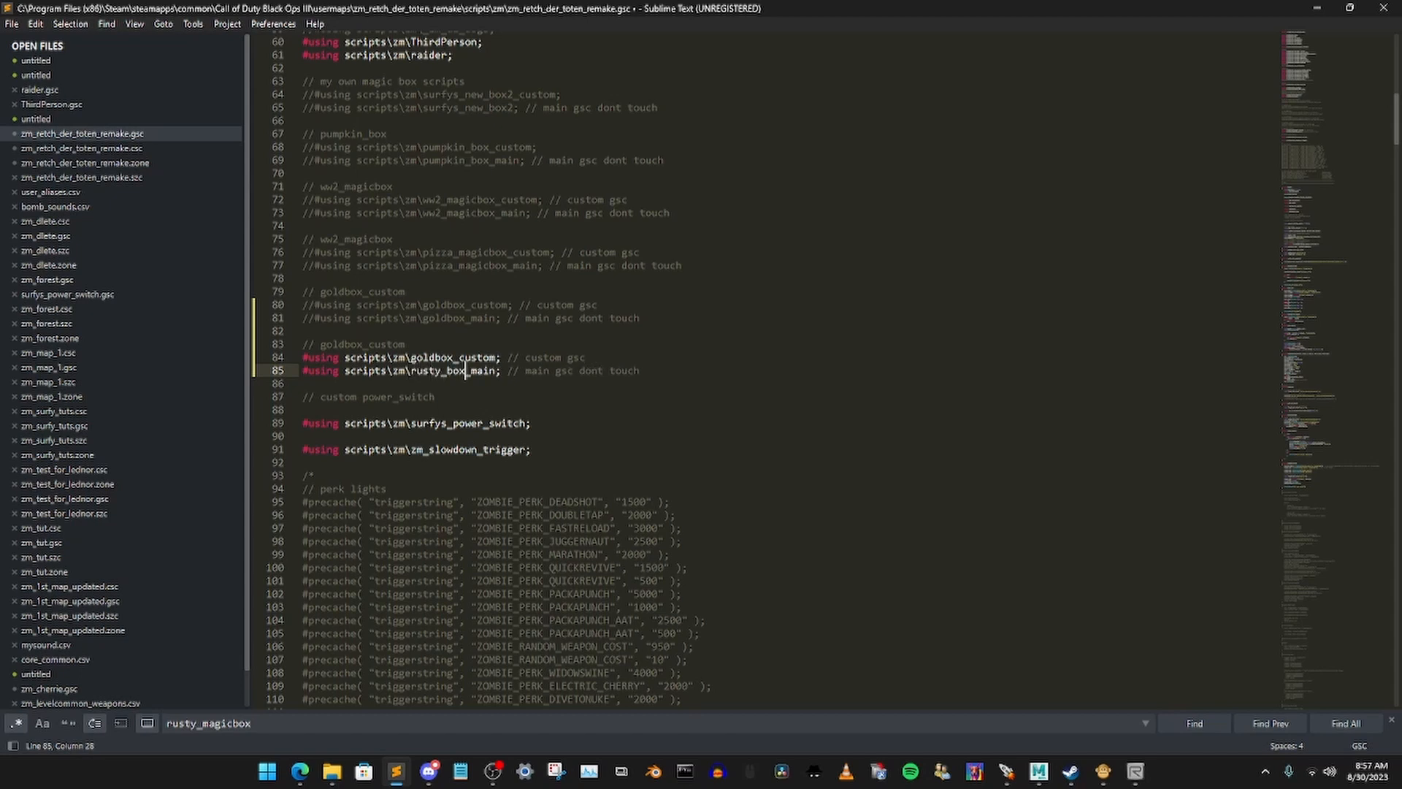
Change the script path of the uncommented custom using line to rusty_box_custom and save the map's GSC
{"action": "left_click", "coordinate": [453, 357]}
{"action": "key", "text": "BackSpace"}
{"action": "key", "text": "BackSpace"}
{"action": "key", "text": "BackSpace"}
{"action": "key", "text": "BackSpace"}
{"action": "key", "text": "BackSpace"}
{"action": "key", "text": "BackSpace"}
{"action": "key", "text": "BackSpace"}
{"action": "type", "text": "r"}
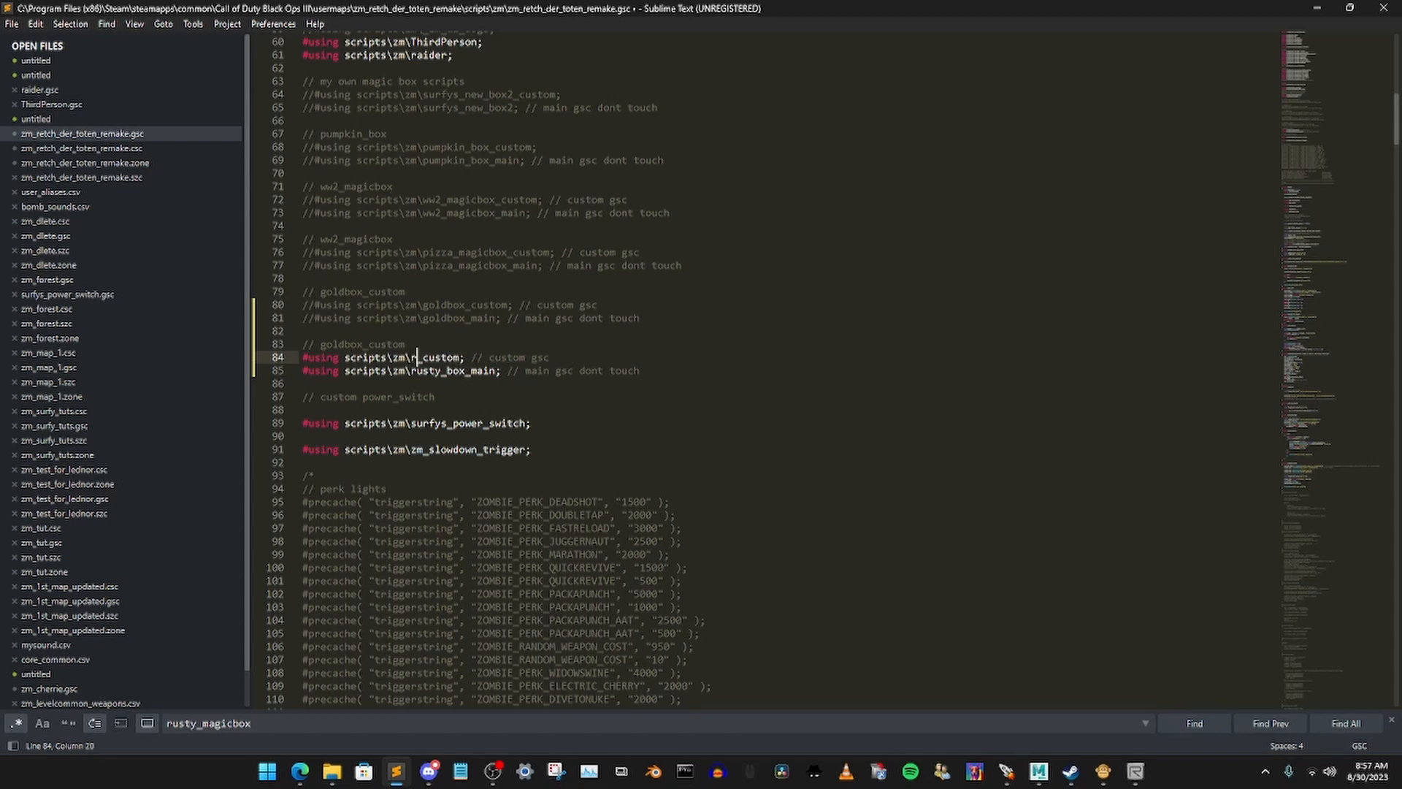
{"action": "type", "text": "usty_box"}
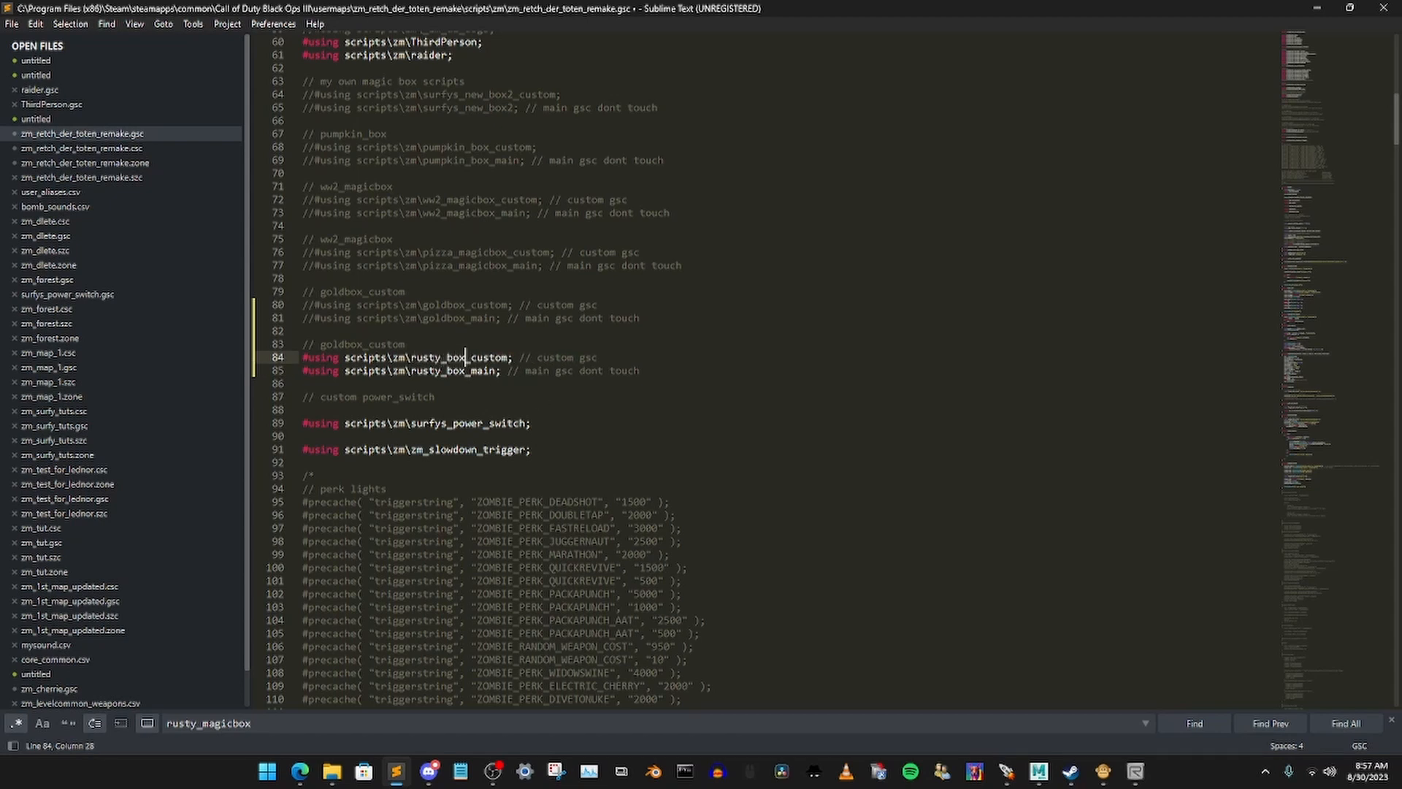
{"action": "key", "text": "ctrl+s"}
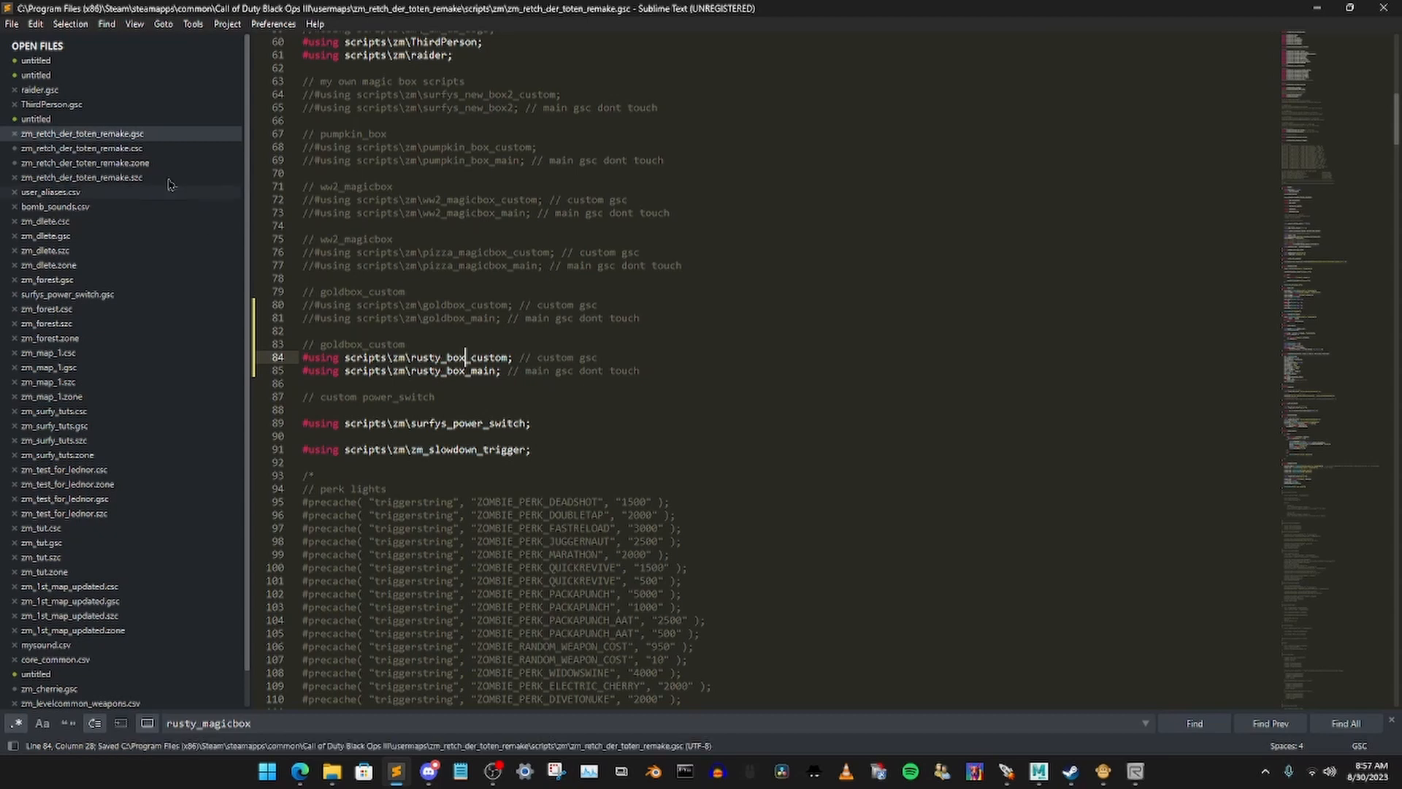
{"action": "left_click", "coordinate": [130, 148]}
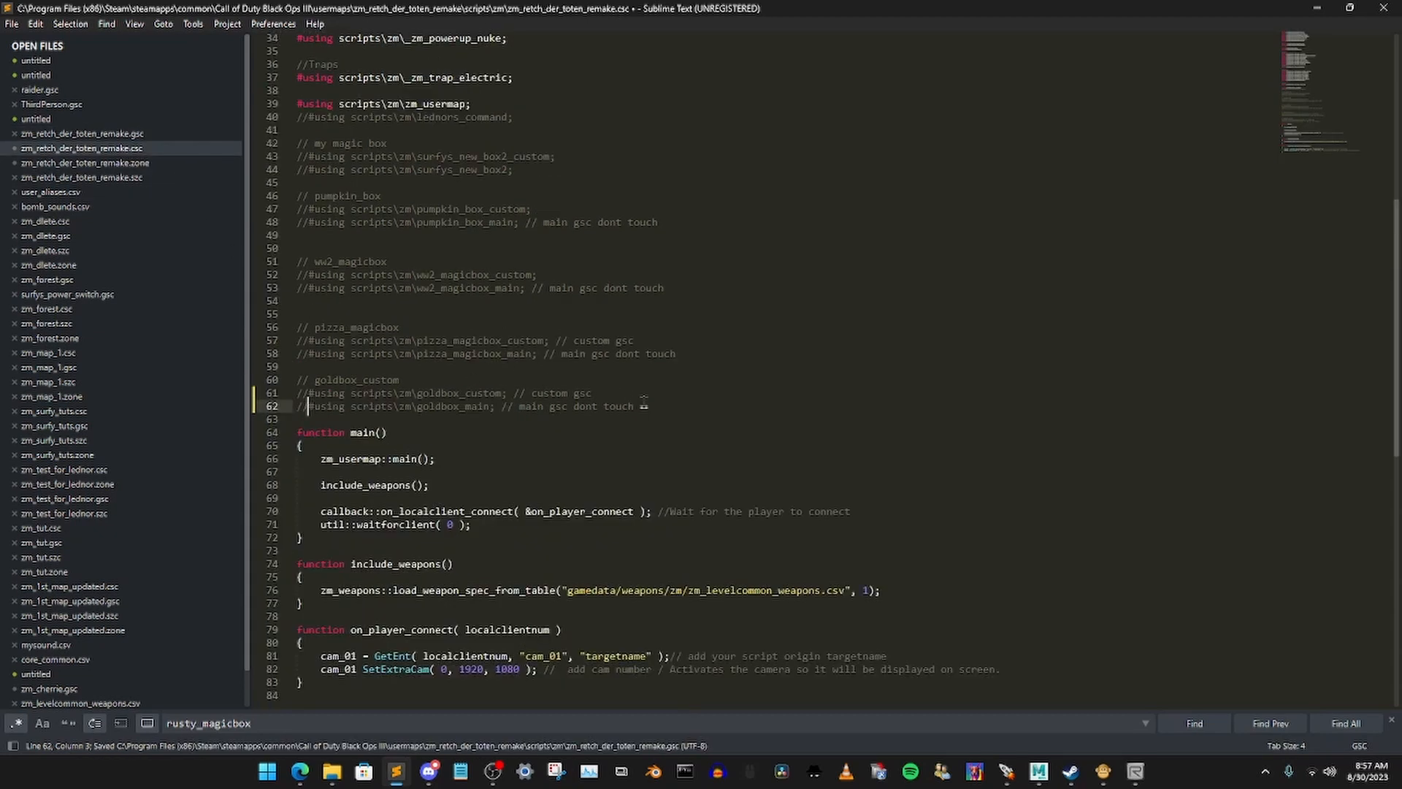
{"action": "left_click_drag", "start_coordinate": [643, 403], "coordinate": [264, 386]}
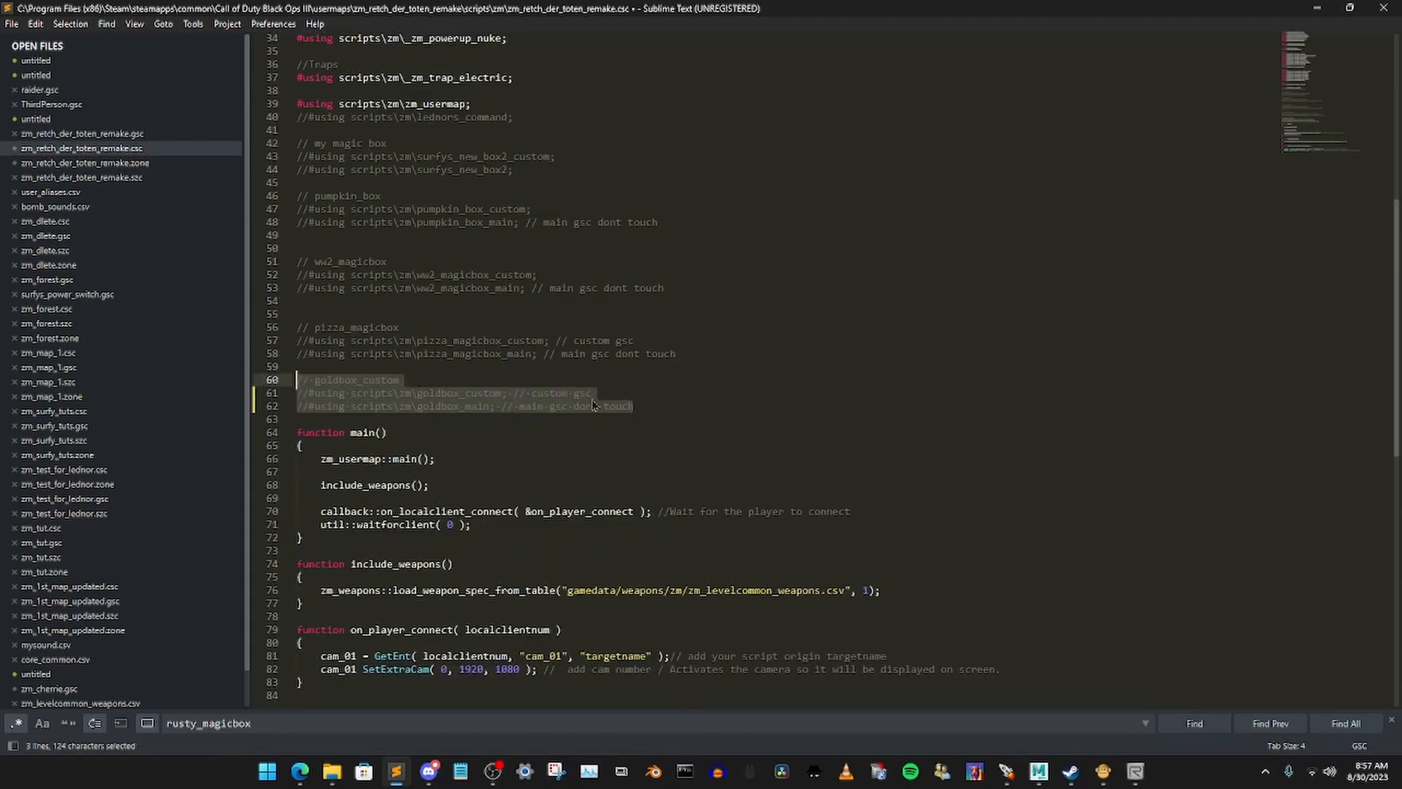
{"action": "left_click", "coordinate": [525, 401]}
{"action": "scroll", "coordinate": [571, 408], "scroll_direction": "down", "scroll_amount": 1}
Copy the rusty box using block from zm_retch_der_toten_remake.gsc into zm_retch_der_toten_remake.csc, below the goldbox_custom lines
{"action": "left_click", "coordinate": [117, 134]}
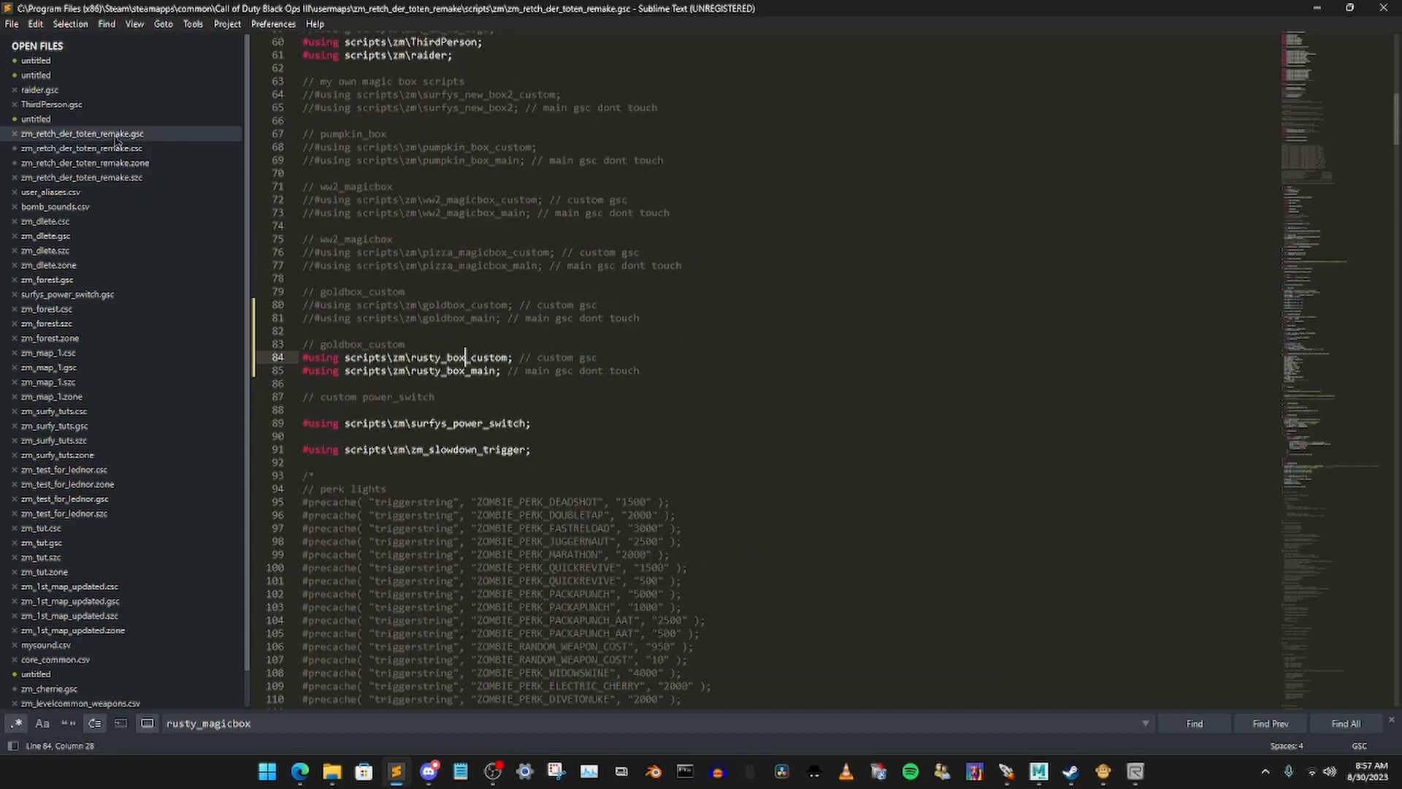
{"action": "left_click_drag", "start_coordinate": [641, 371], "coordinate": [270, 343]}
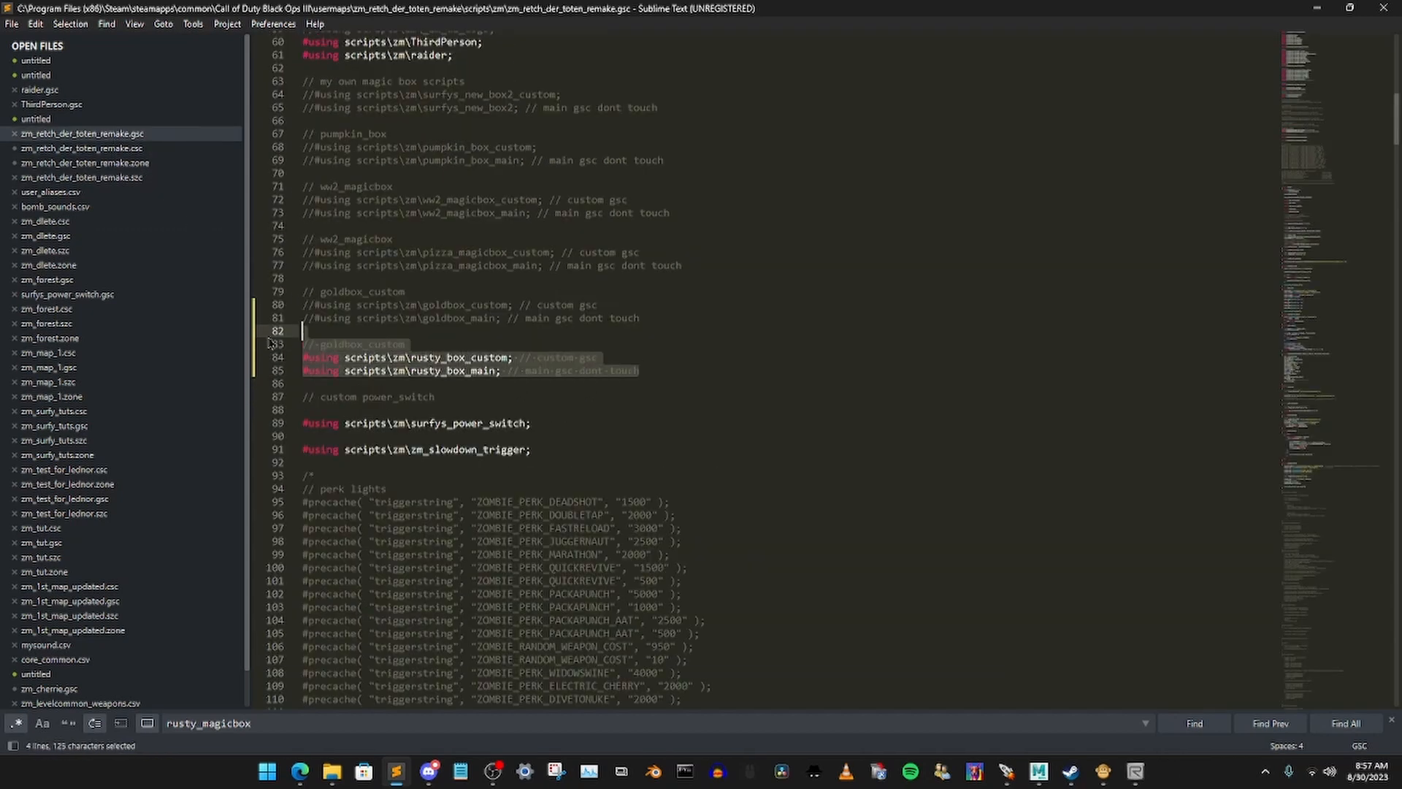
{"action": "key", "text": "ctrl+c"}
{"action": "left_click", "coordinate": [82, 148]}
{"action": "left_click", "coordinate": [642, 366]}
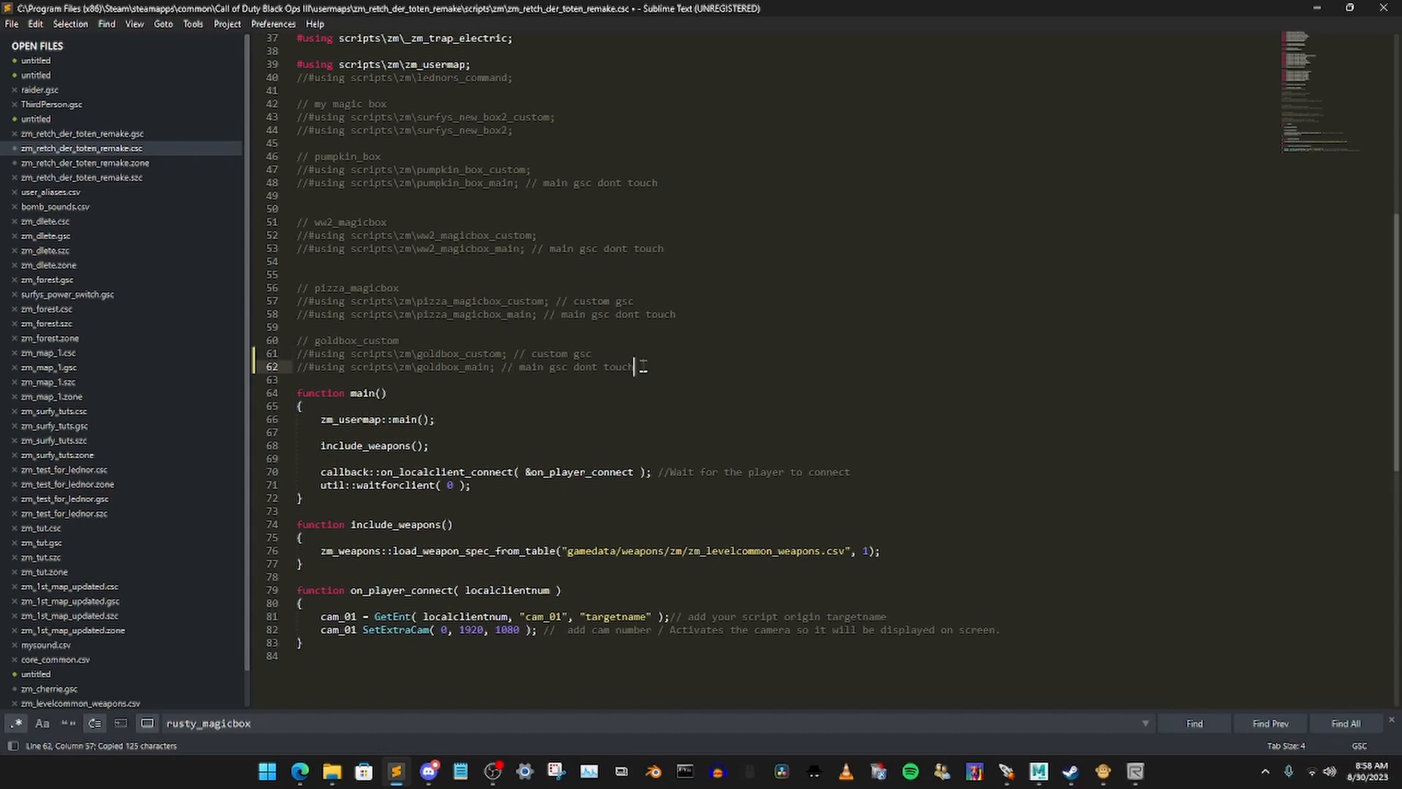
{"action": "key", "text": "Return"}
{"action": "key", "text": "Return"}
{"action": "key", "text": "ctrl+v"}
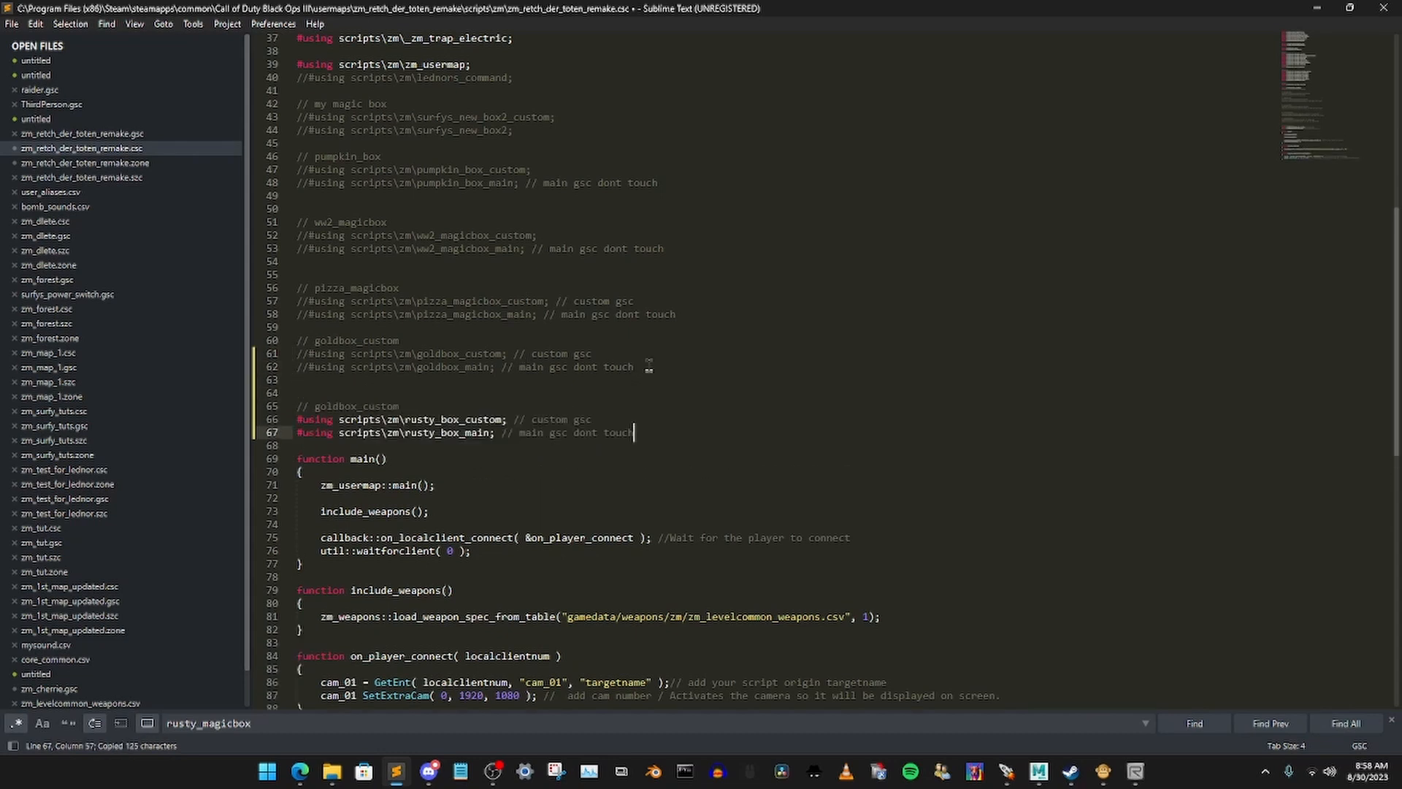
Rename the comment above the pasted using lines to rusty_box_custom and save the map's CSC
{"action": "left_click", "coordinate": [357, 407]}
{"action": "key", "text": "BackSpace"}
{"action": "key", "text": "BackSpace"}
{"action": "key", "text": "BackSpace"}
{"action": "key", "text": "BackSpace"}
{"action": "key", "text": "BackSpace"}
{"action": "key", "text": "BackSpace"}
{"action": "key", "text": "BackSpace"}
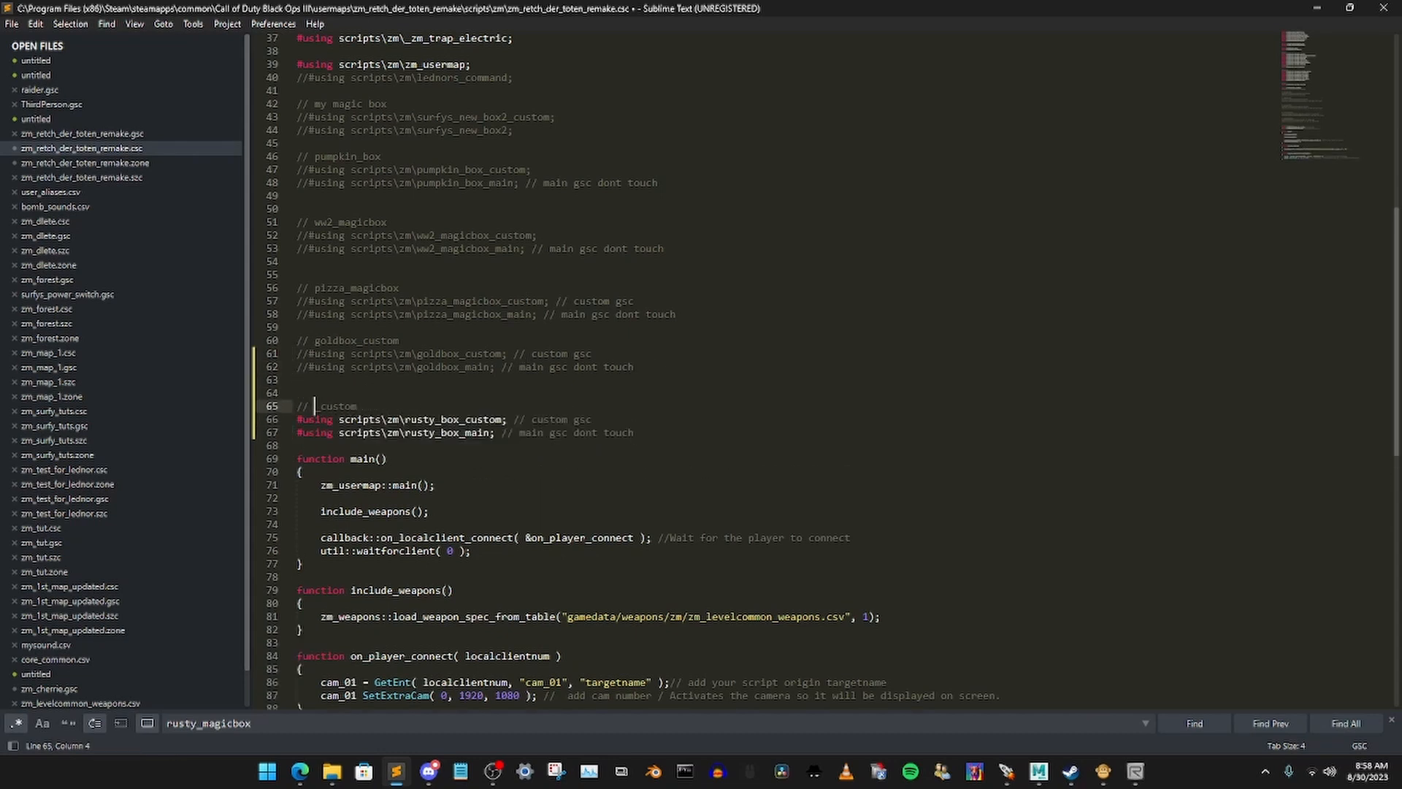
{"action": "type", "text": "rusty_box"}
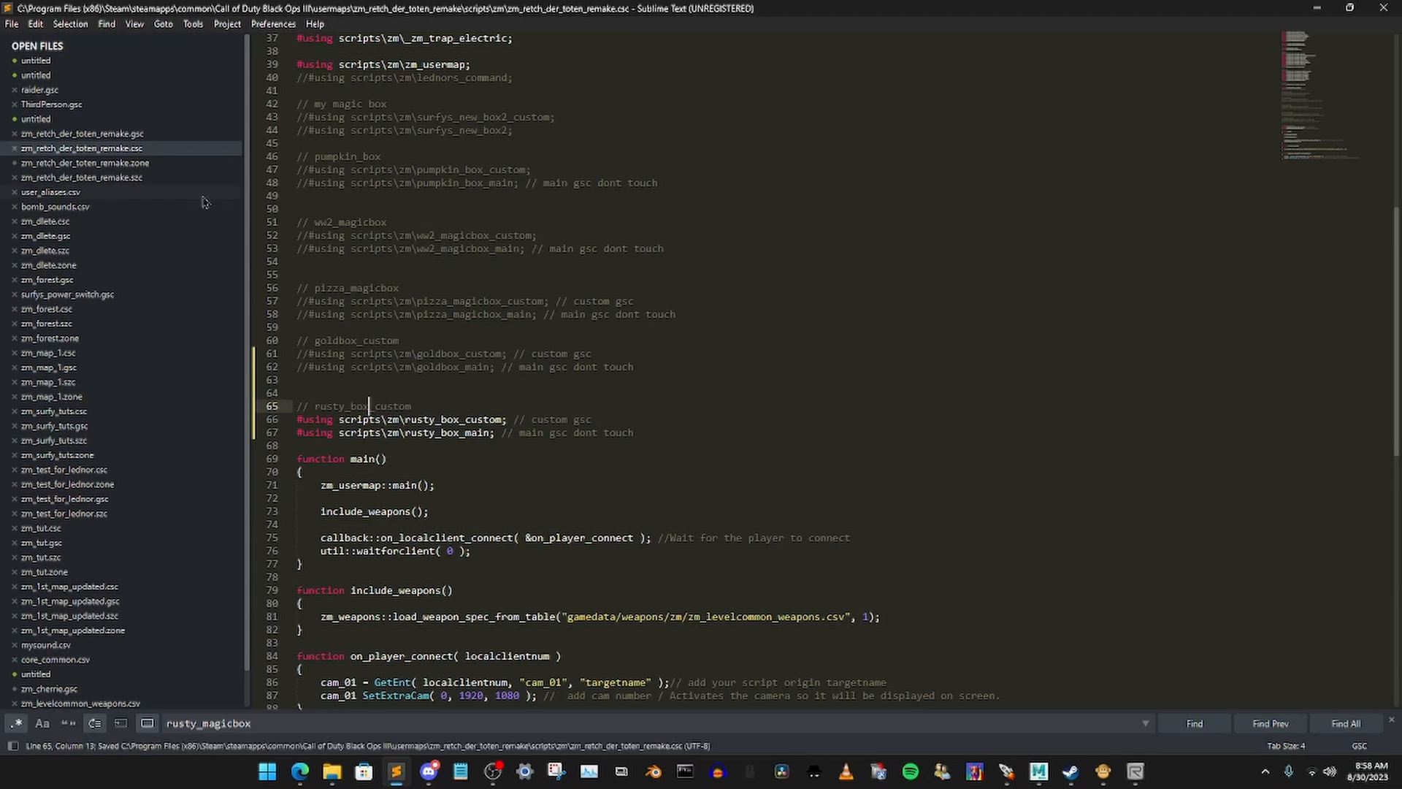
In zm_retch_der_toten_remake.zone, duplicate the commented goldbox scriptparsetree block, including its heading comment, directly below the original
{"action": "left_click", "coordinate": [109, 162]}
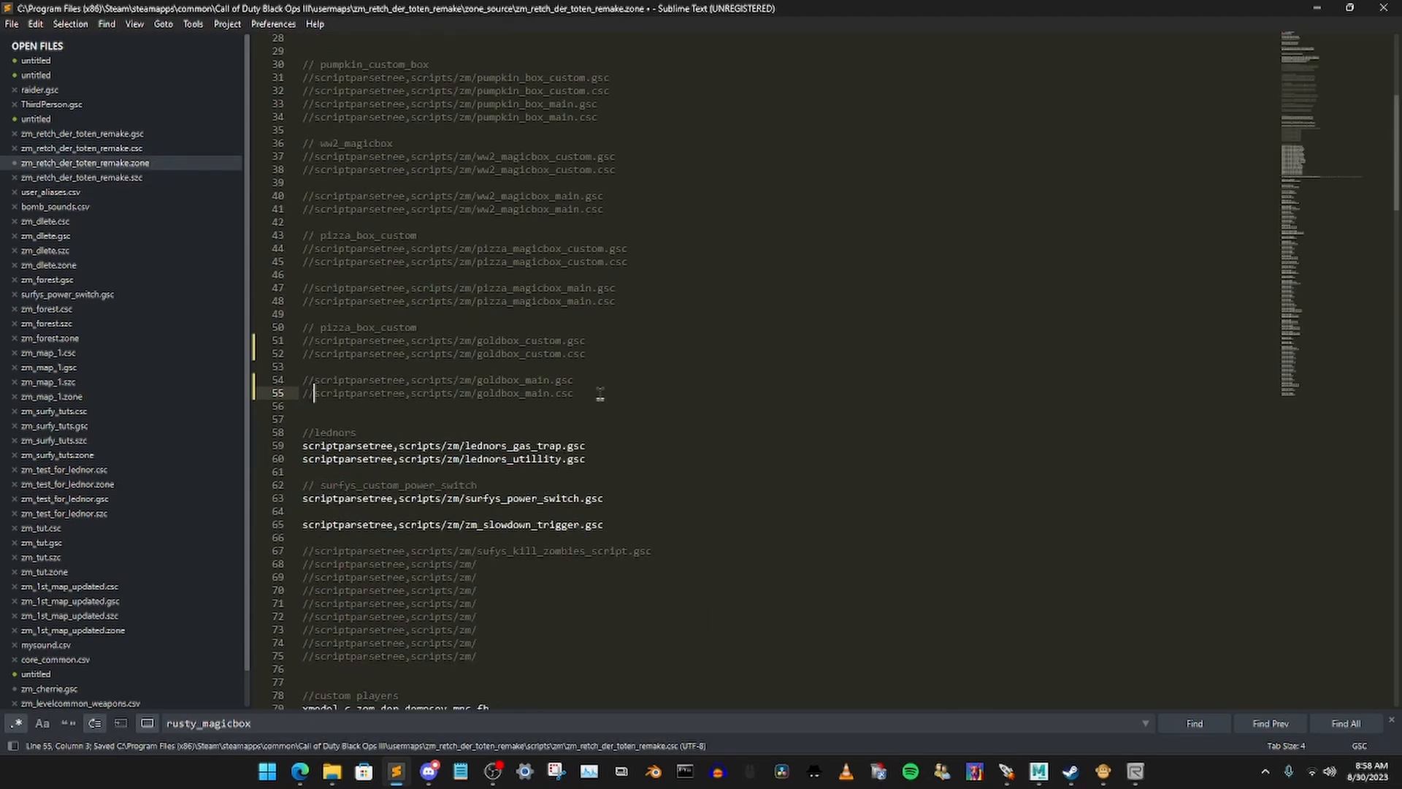
{"action": "left_click_drag", "start_coordinate": [599, 395], "coordinate": [288, 332]}
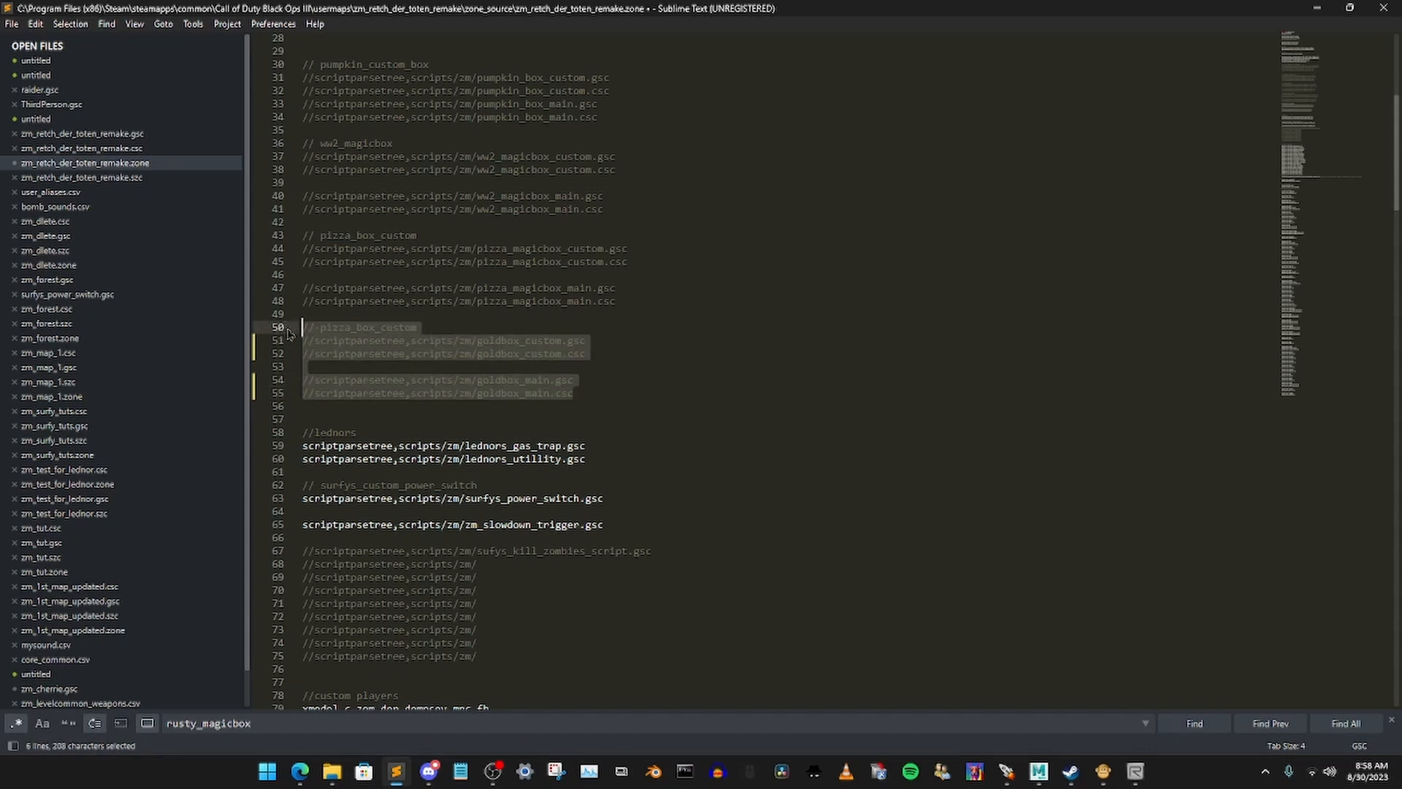
{"action": "key", "text": "ctrl+c"}
{"action": "left_click", "coordinate": [597, 394]}
{"action": "key", "text": "Return"}
{"action": "key", "text": "Return"}
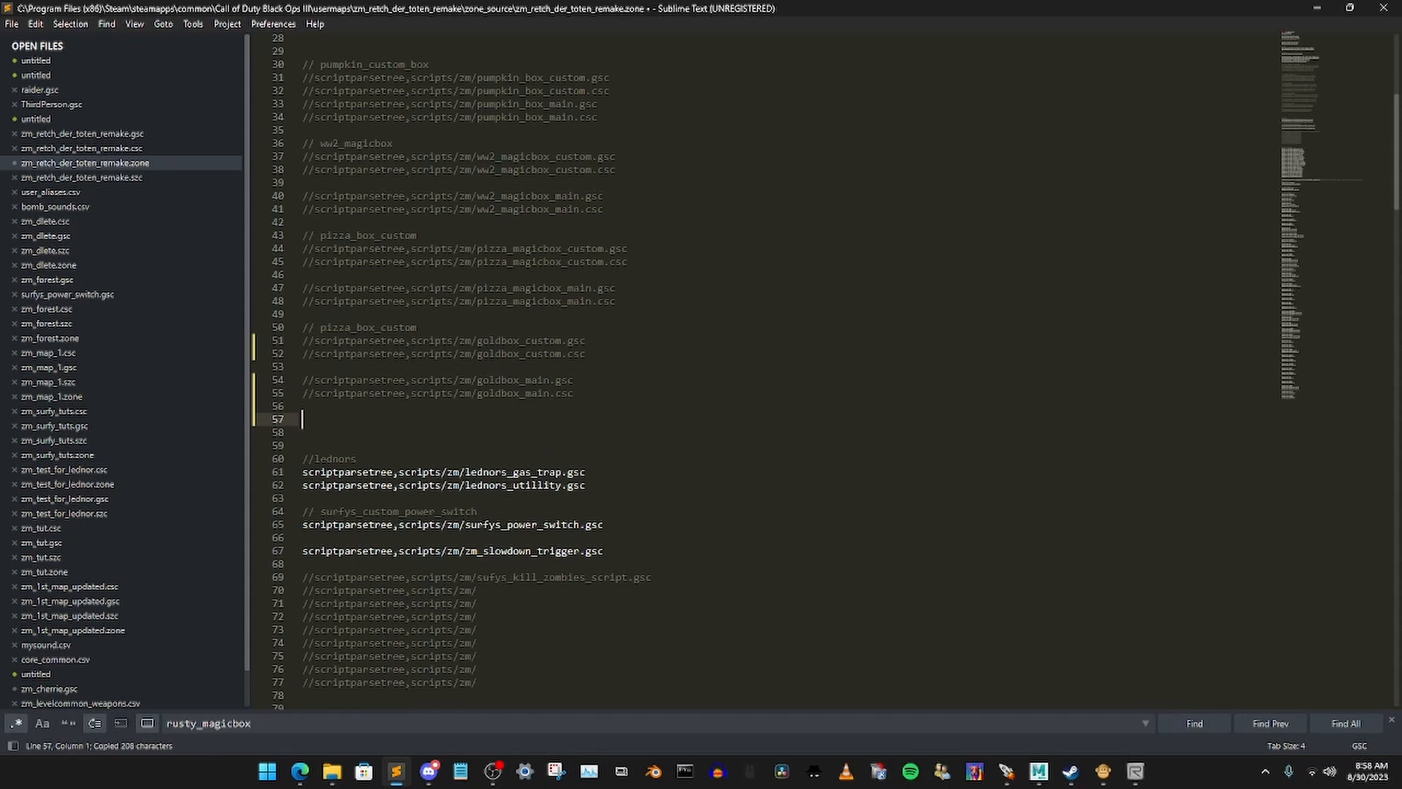
{"action": "key", "text": "ctrl+v"}
Uncomment the four scriptparsetree lines in the pasted goldbox block of the zone file
{"action": "left_click", "coordinate": [313, 433]}
{"action": "key", "text": "BackSpace"}
{"action": "key", "text": "BackSpace"}
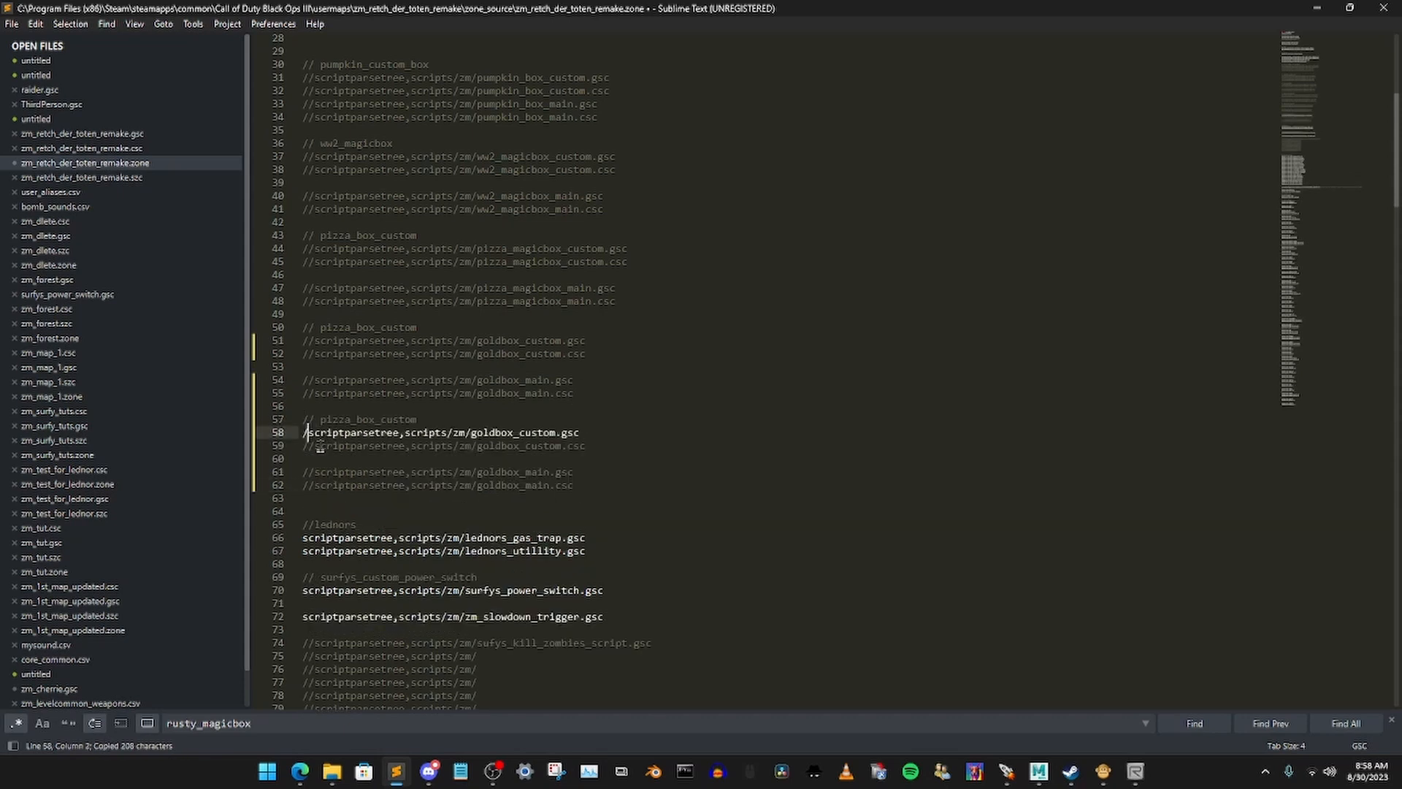
{"action": "left_click", "coordinate": [313, 446]}
{"action": "key", "text": "BackSpace"}
{"action": "key", "text": "BackSpace"}
{"action": "left_click", "coordinate": [313, 473]}
{"action": "key", "text": "BackSpace"}
{"action": "key", "text": "BackSpace"}
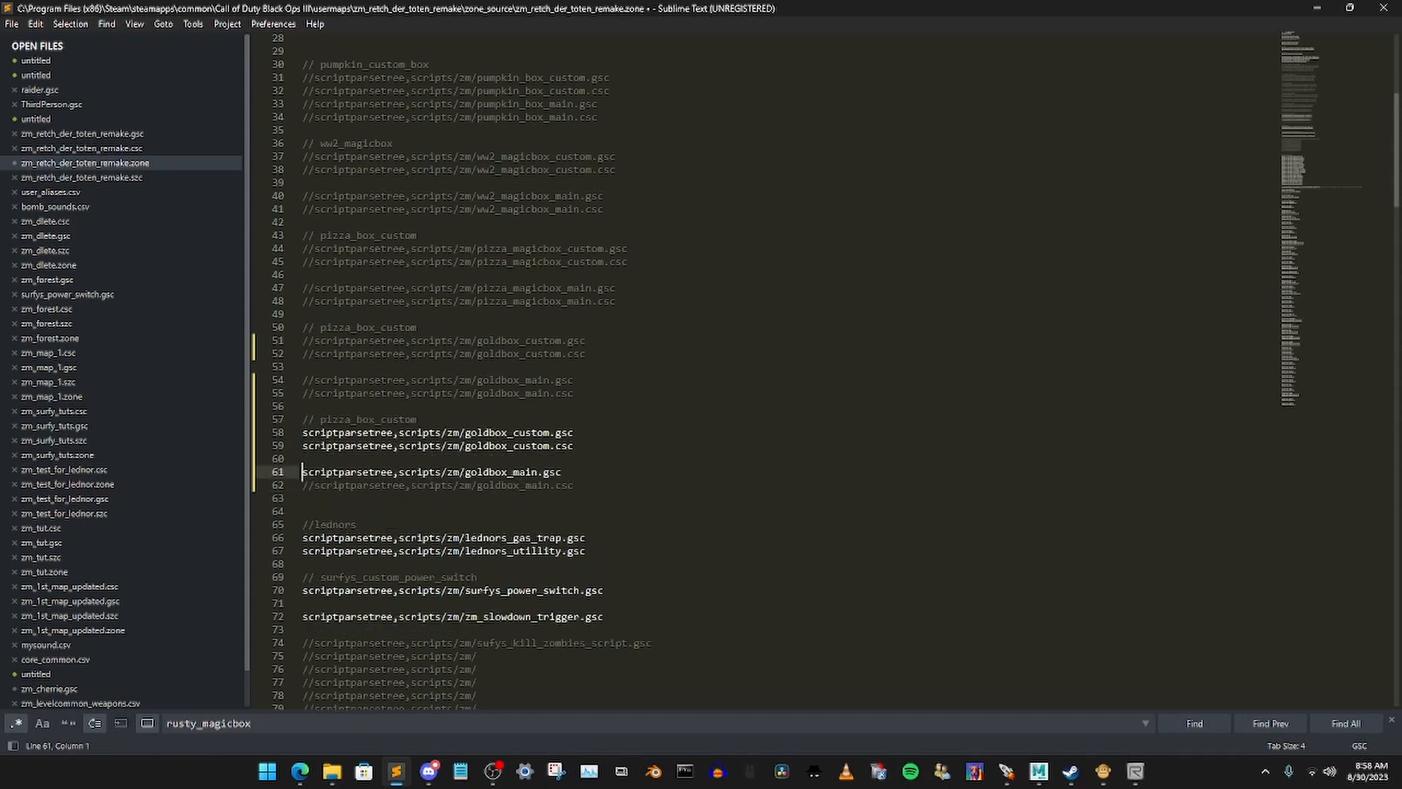
{"action": "left_click", "coordinate": [314, 485]}
{"action": "key", "text": "BackSpace"}
{"action": "key", "text": "BackSpace"}
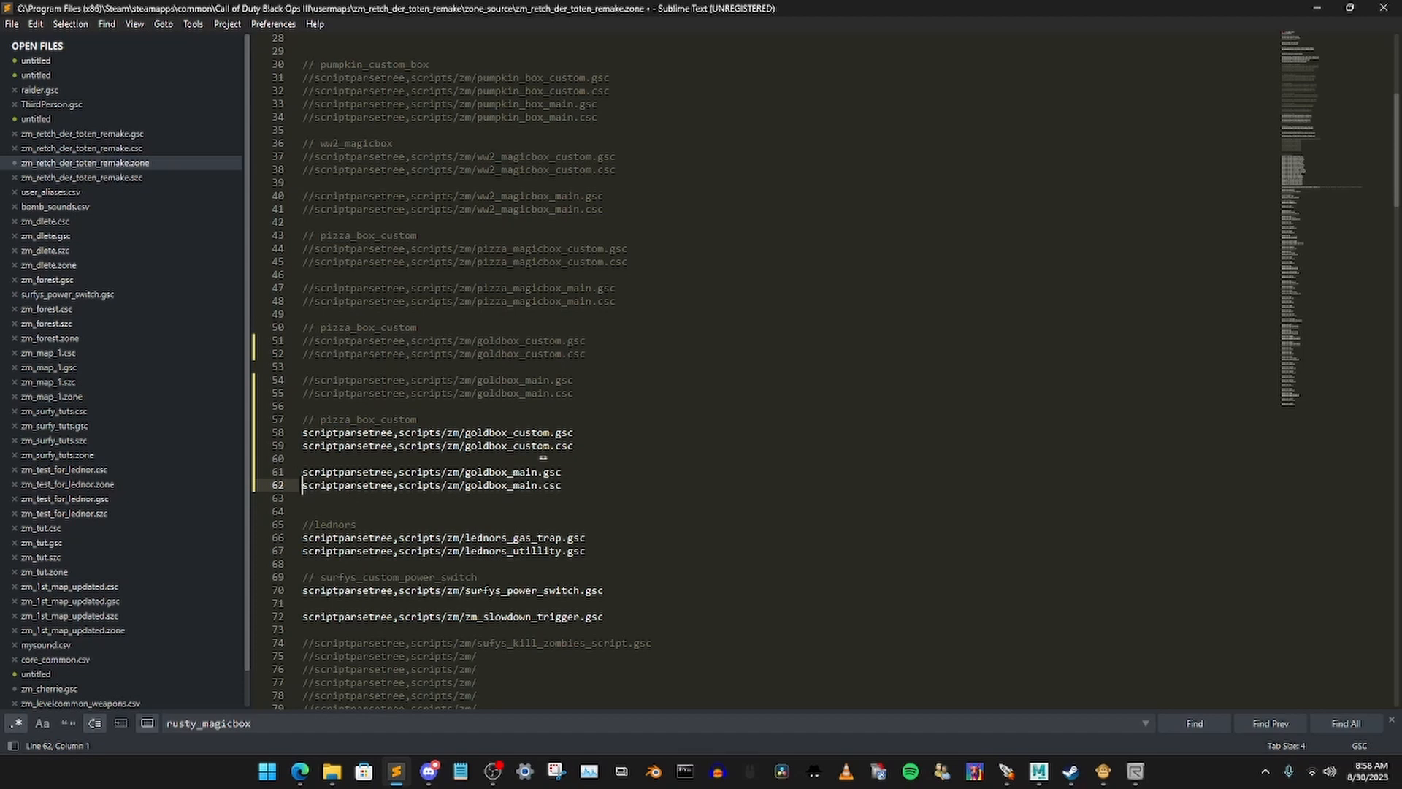
Change the script path of the uncommented goldbox_custom.gsc line to rusty_box_custom.gsc
{"action": "left_click", "coordinate": [509, 433]}
{"action": "key", "text": "BackSpace"}
{"action": "key", "text": "BackSpace"}
{"action": "key", "text": "BackSpace"}
{"action": "key", "text": "BackSpace"}
{"action": "key", "text": "BackSpace"}
{"action": "key", "text": "BackSpace"}
{"action": "key", "text": "BackSpace"}
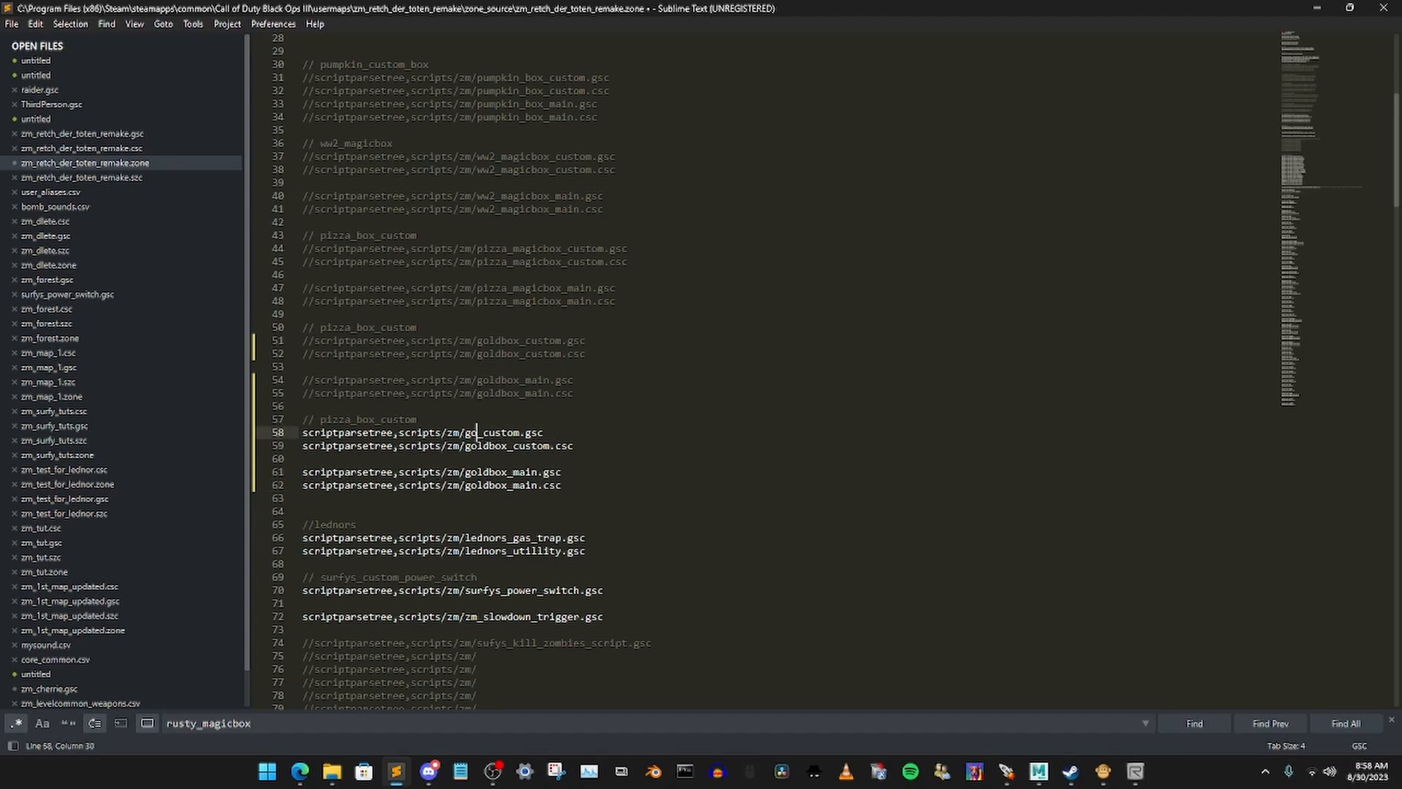
{"action": "type", "text": "rusty_box"}
Change the script path of the uncommented goldbox_custom.csc line to rusty_box_custom.csc
{"action": "left_click", "coordinate": [509, 447]}
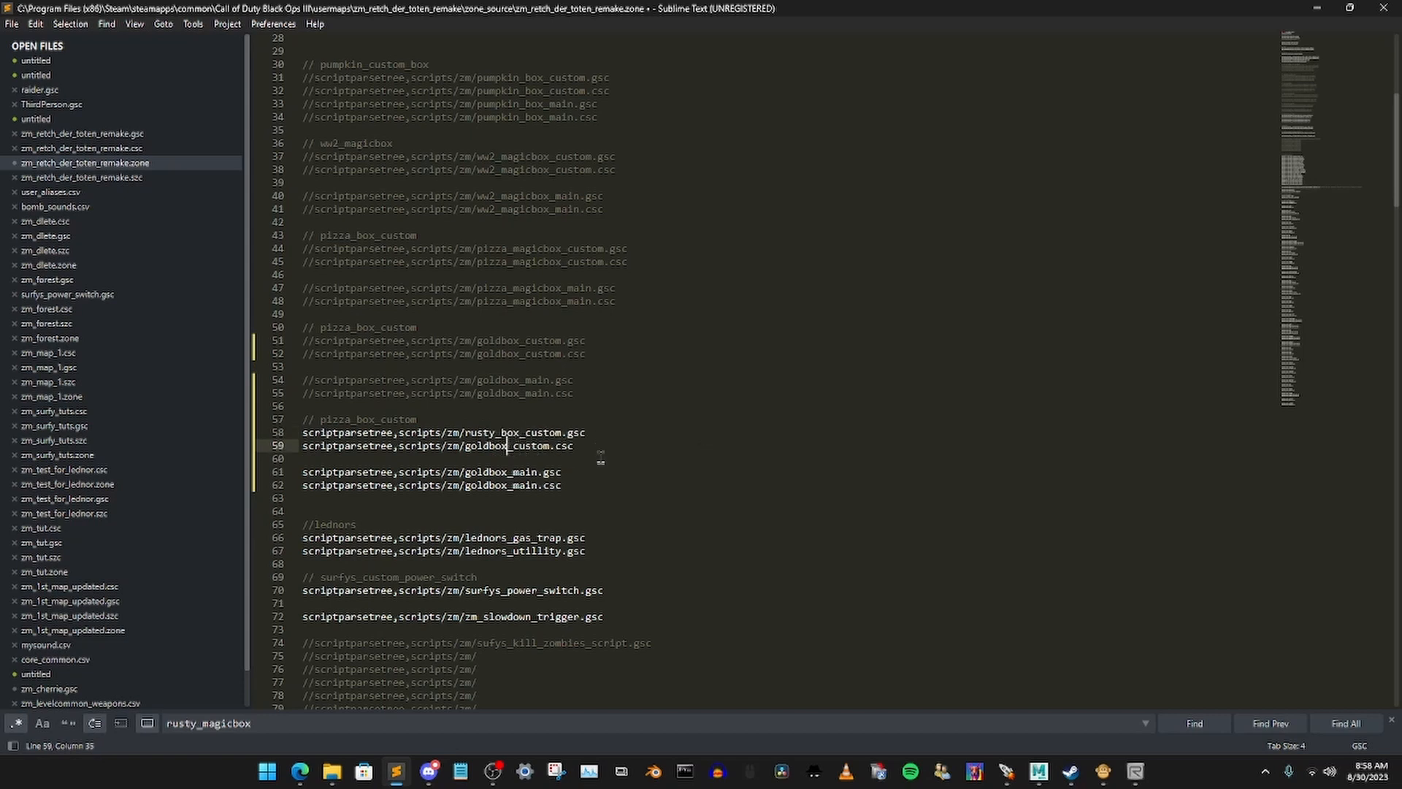
{"action": "key", "text": "BackSpace"}
{"action": "key", "text": "BackSpace"}
{"action": "key", "text": "BackSpace"}
{"action": "key", "text": "BackSpace"}
{"action": "key", "text": "BackSpace"}
{"action": "key", "text": "BackSpace"}
{"action": "key", "text": "BackSpace"}
{"action": "type", "text": "rusty_box"}
Check the script file names in the zm folder and change the uncommented goldbox_main.gsc path to rusty_box_main.gsc
{"action": "left_click", "coordinate": [508, 472]}
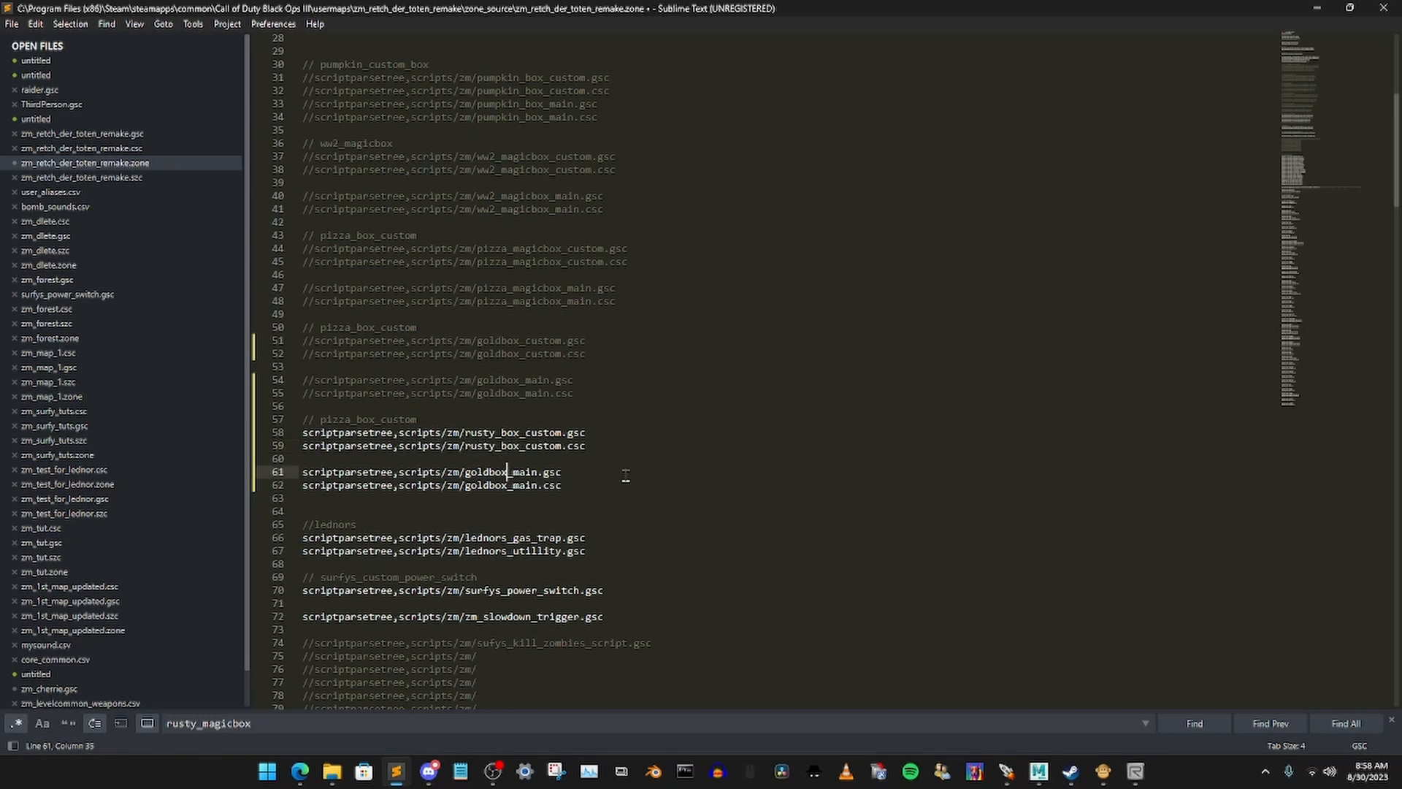
{"action": "left_click", "coordinate": [332, 771]}
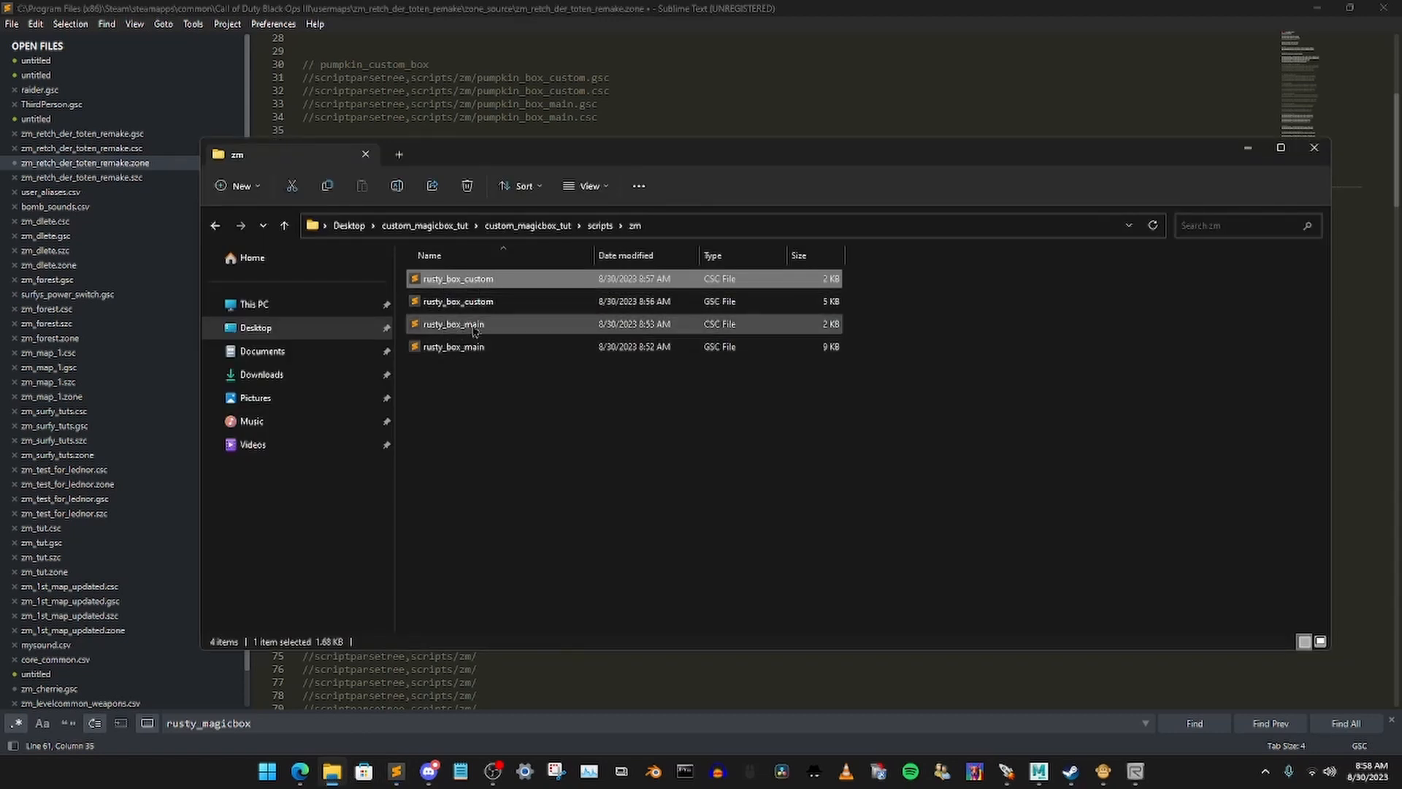
{"action": "left_click", "coordinate": [1313, 149]}
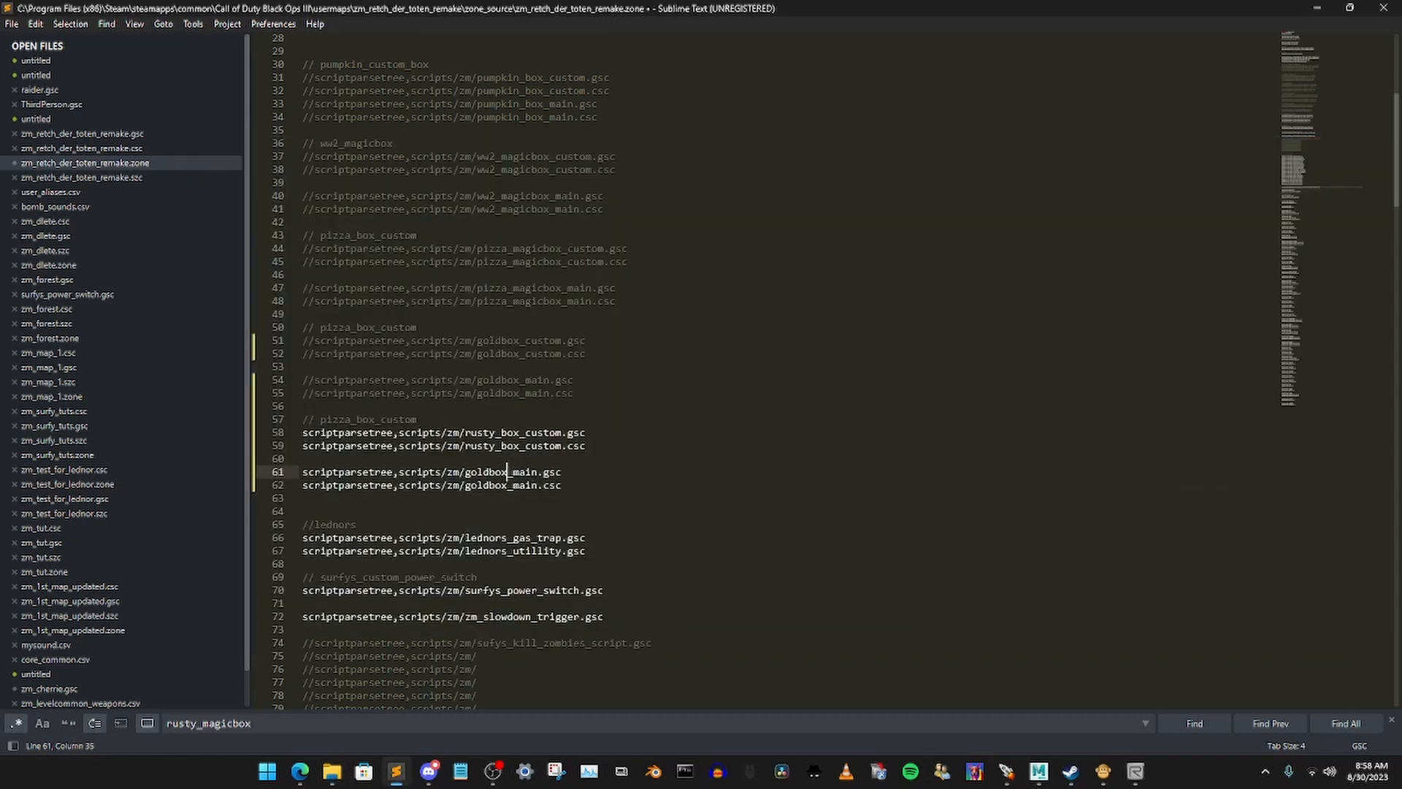
{"action": "key", "text": "BackSpace"}
{"action": "key", "text": "BackSpace"}
{"action": "key", "text": "BackSpace"}
{"action": "key", "text": "BackSpace"}
{"action": "key", "text": "BackSpace"}
{"action": "key", "text": "BackSpace"}
{"action": "key", "text": "BackSpace"}
{"action": "type", "text": "rusty_box"}
Change the script path of the uncommented goldbox_main.csc line to rusty_box_main.csc
{"action": "left_click", "coordinate": [506, 484]}
{"action": "key", "text": "BackSpace"}
{"action": "key", "text": "BackSpace"}
{"action": "key", "text": "BackSpace"}
{"action": "key", "text": "BackSpace"}
{"action": "key", "text": "BackSpace"}
{"action": "key", "text": "BackSpace"}
{"action": "key", "text": "BackSpace"}
{"action": "type", "text": "rus"}
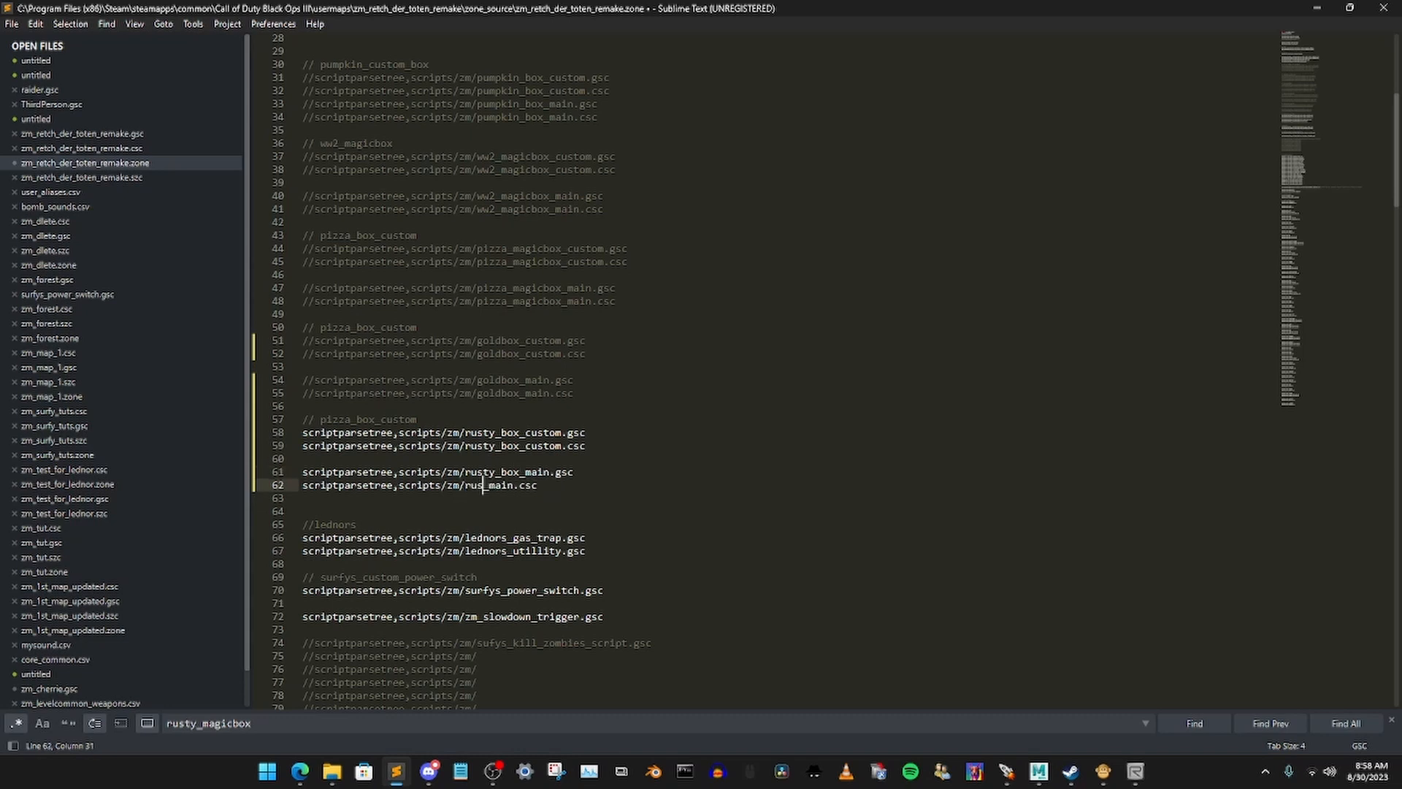
{"action": "type", "text": "ty_box"}
Rename the comment above the rusty box scriptparsetree lines to rusty_box_custom and save the zone file
{"action": "left_click", "coordinate": [375, 420]}
{"action": "key", "text": "BackSpace"}
{"action": "key", "text": "BackSpace"}
{"action": "key", "text": "BackSpace"}
{"action": "key", "text": "BackSpace"}
{"action": "key", "text": "BackSpace"}
{"action": "key", "text": "BackSpace"}
{"action": "key", "text": "BackSpace"}
{"action": "key", "text": "BackSpace"}
{"action": "key", "text": "BackSpace"}
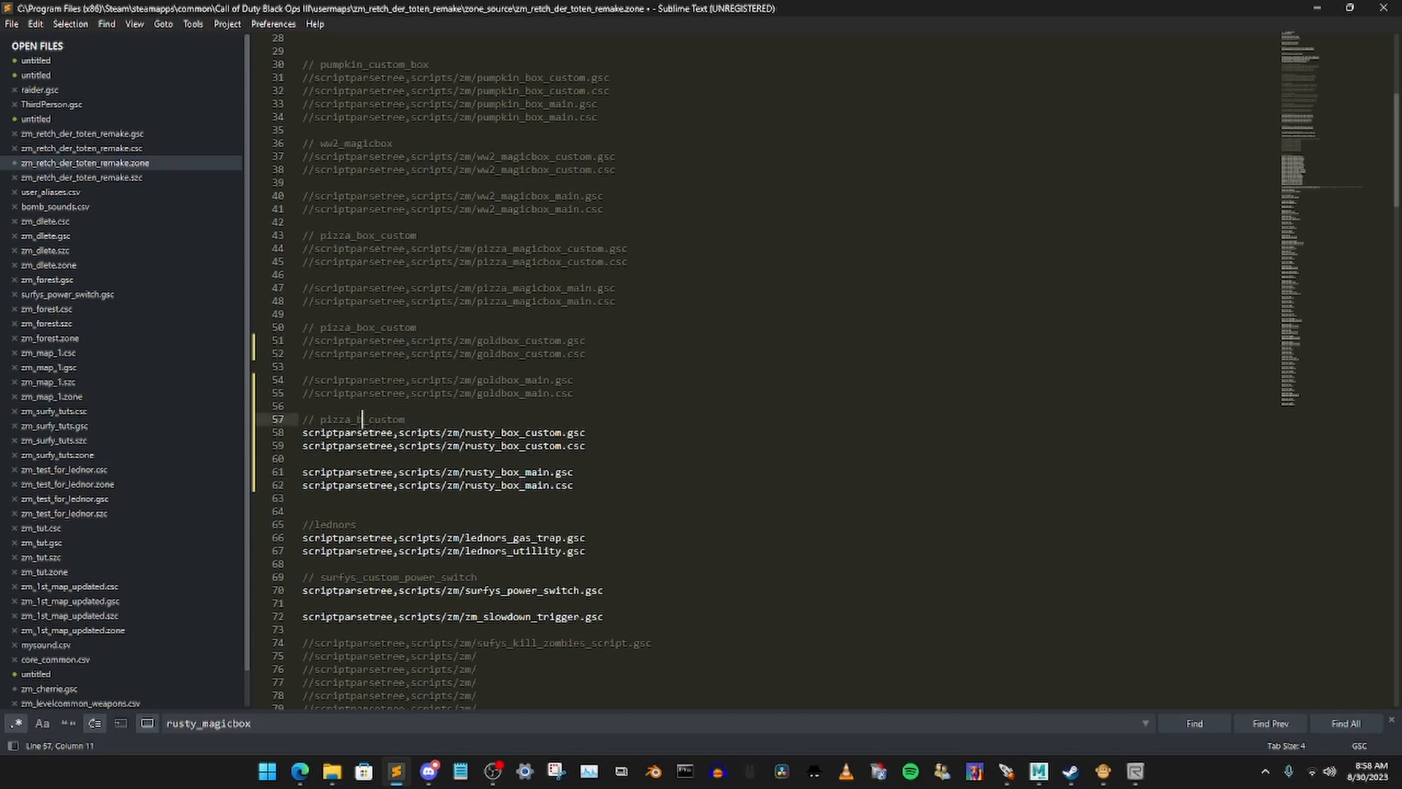
{"action": "type", "text": "rusty_box"}
{"action": "key", "text": "ctrl+s"}
{"action": "left_click", "coordinate": [795, 430]}
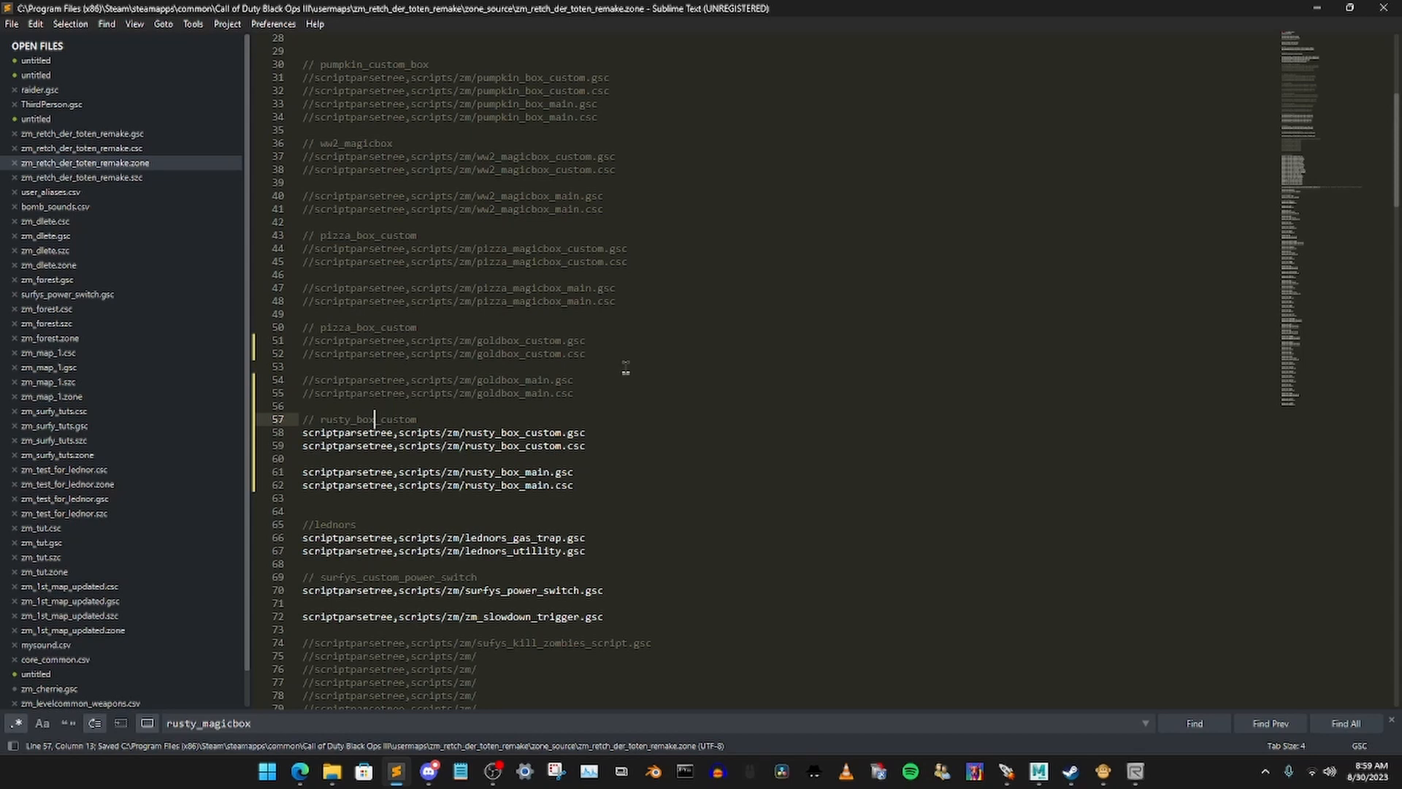
Switch to File Explorer and copy all four rusty_box script files from custom_magicbox_tut's scripts\zm folder
{"action": "left_click", "coordinate": [1318, 7]}
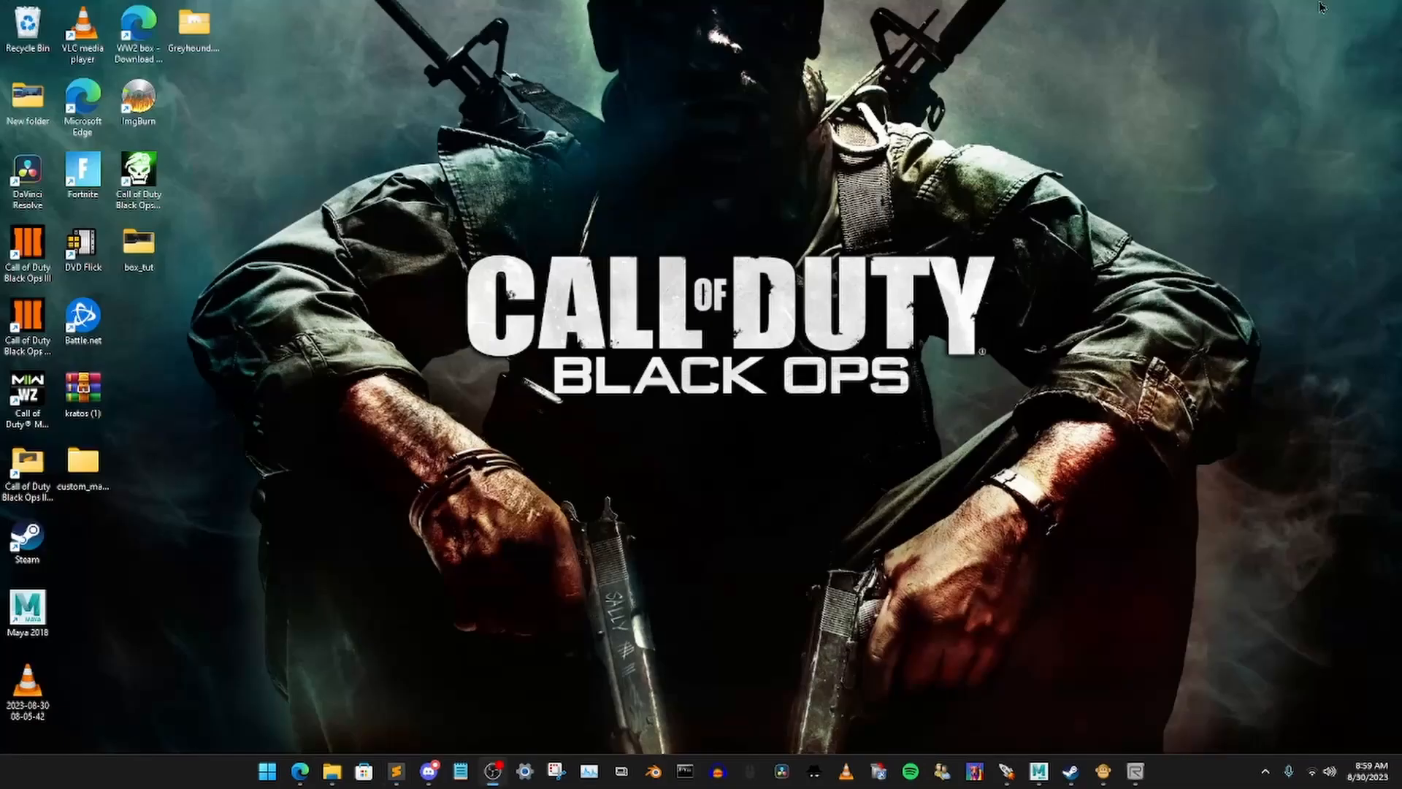
{"action": "left_click", "coordinate": [332, 771]}
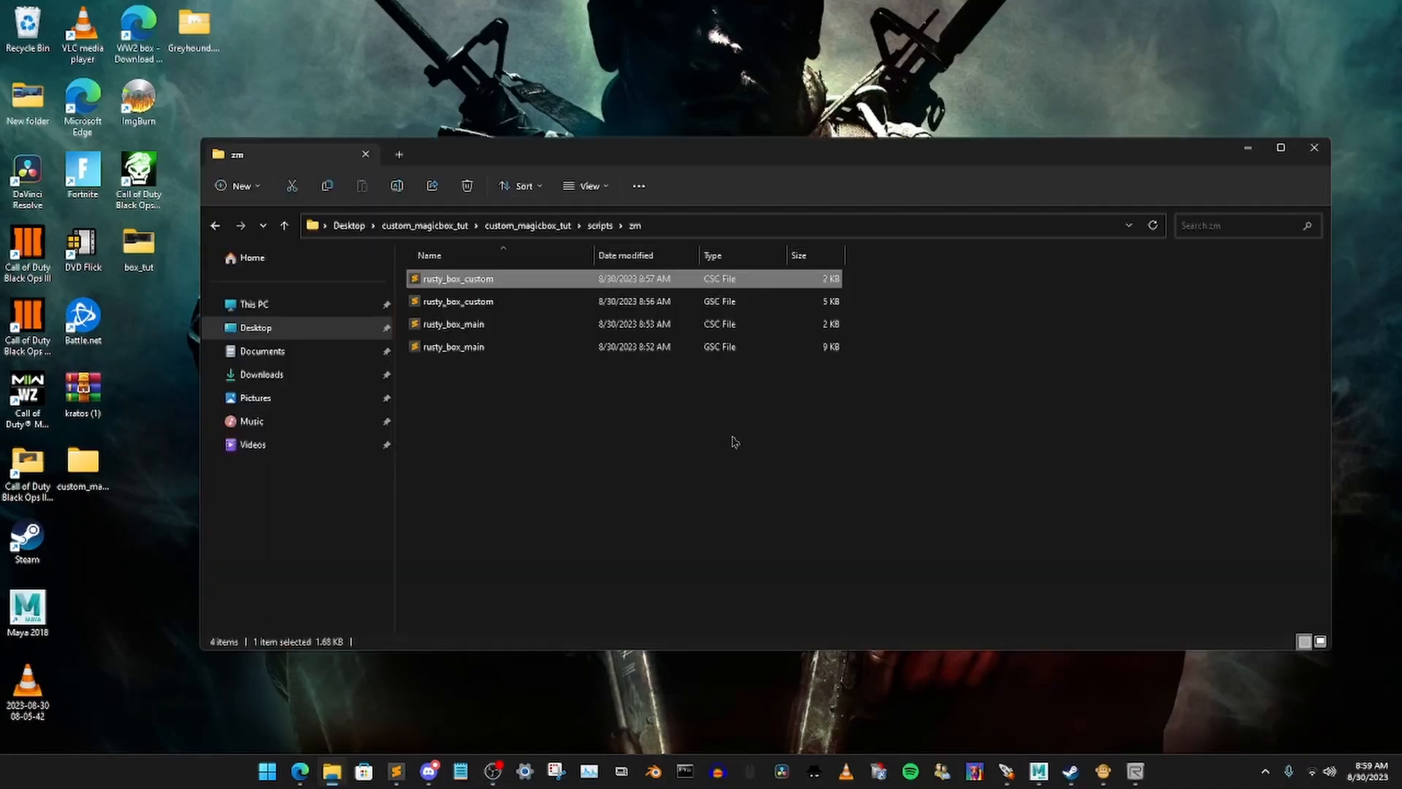
{"action": "left_click_drag", "start_coordinate": [735, 442], "coordinate": [447, 281]}
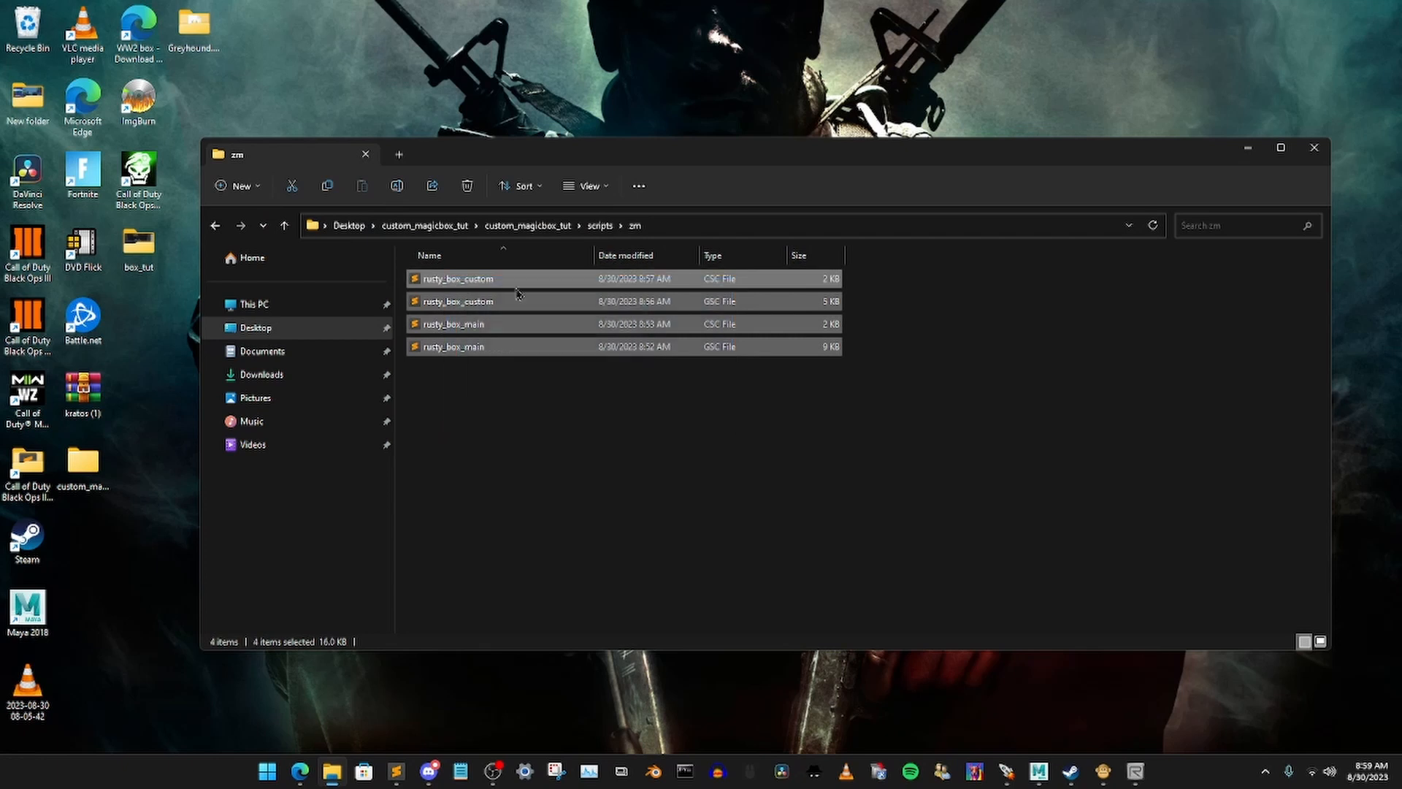
{"action": "right_click", "coordinate": [460, 284]}
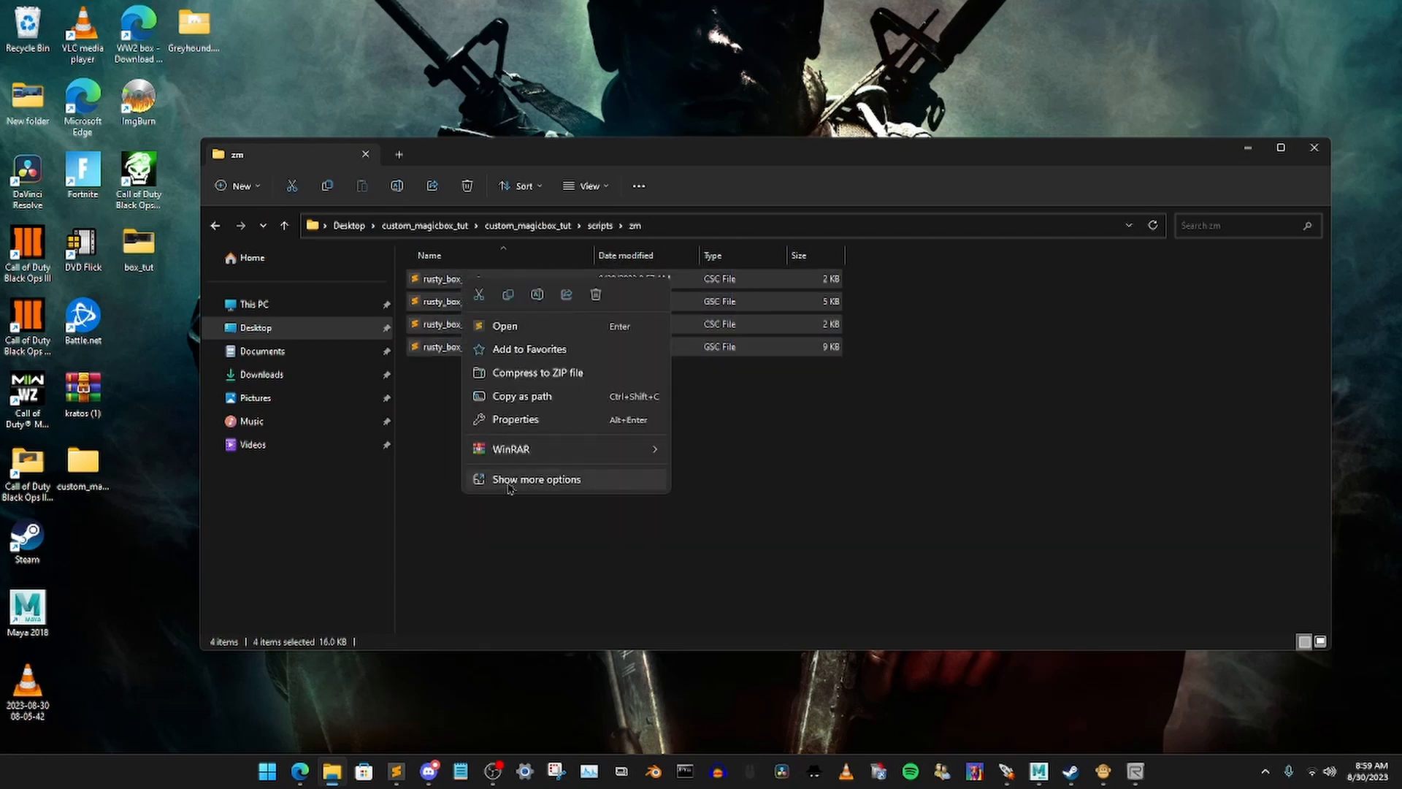
{"action": "left_click", "coordinate": [576, 478]}
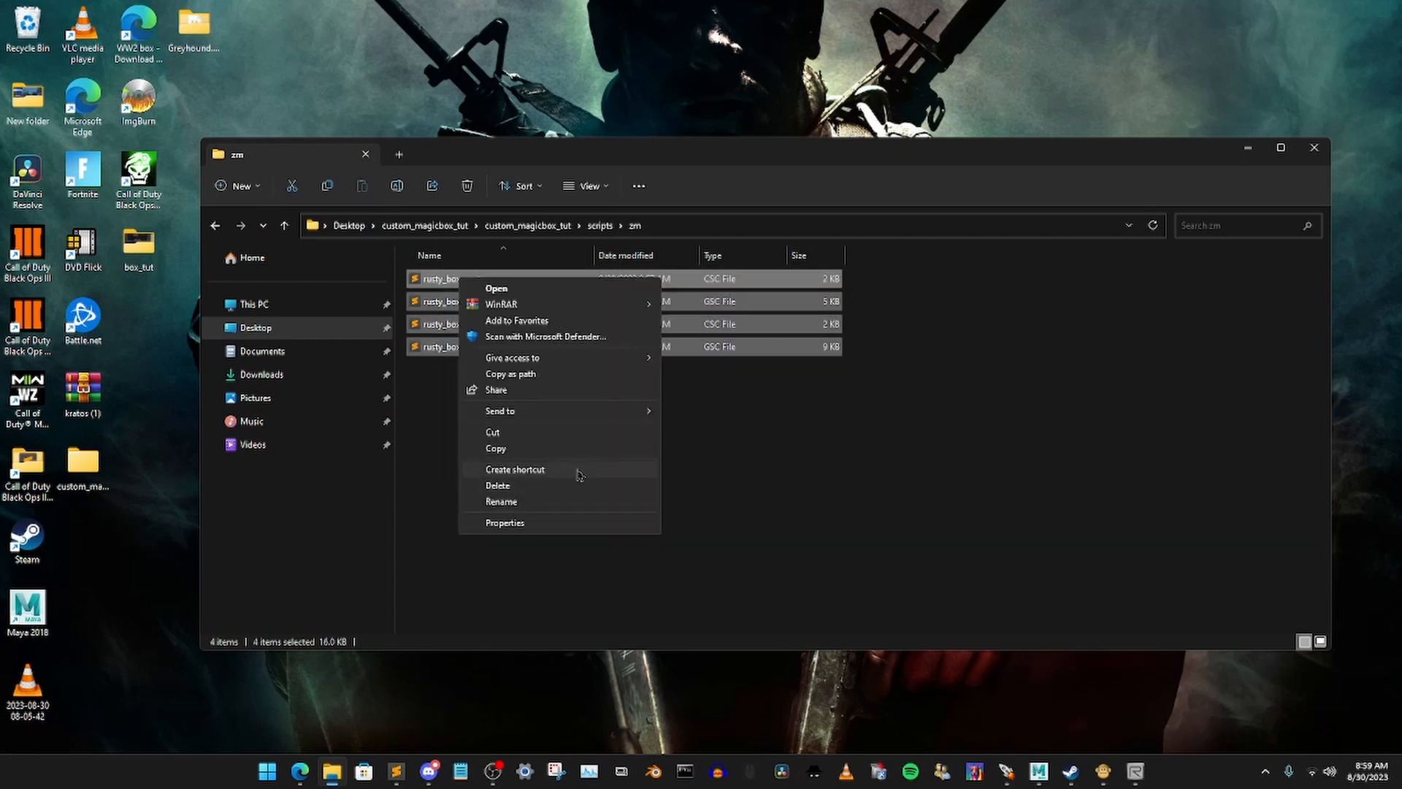
{"action": "left_click", "coordinate": [509, 449]}
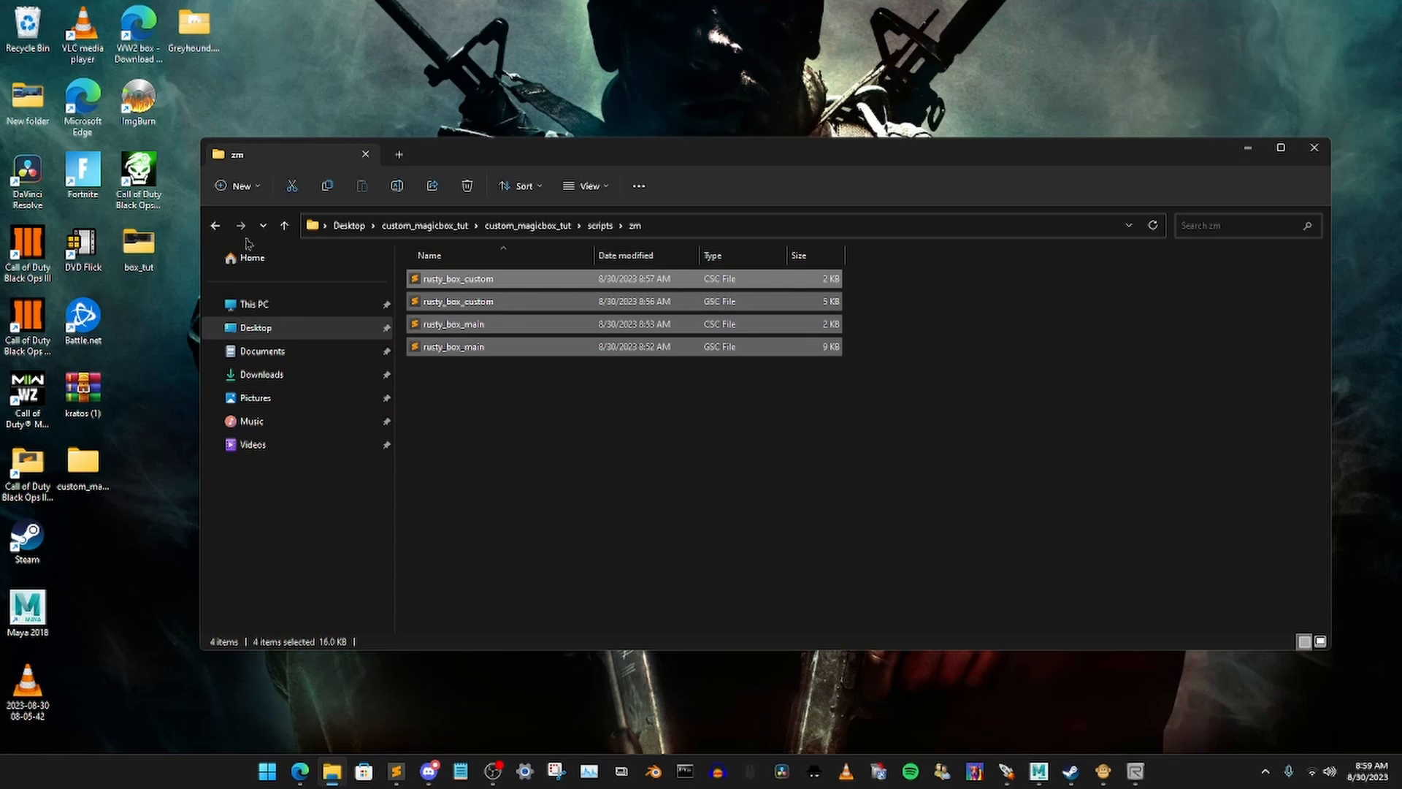
Minimize the source folder window and open the Call of Duty Black Ops III installation folder
{"action": "left_click", "coordinate": [1247, 148]}
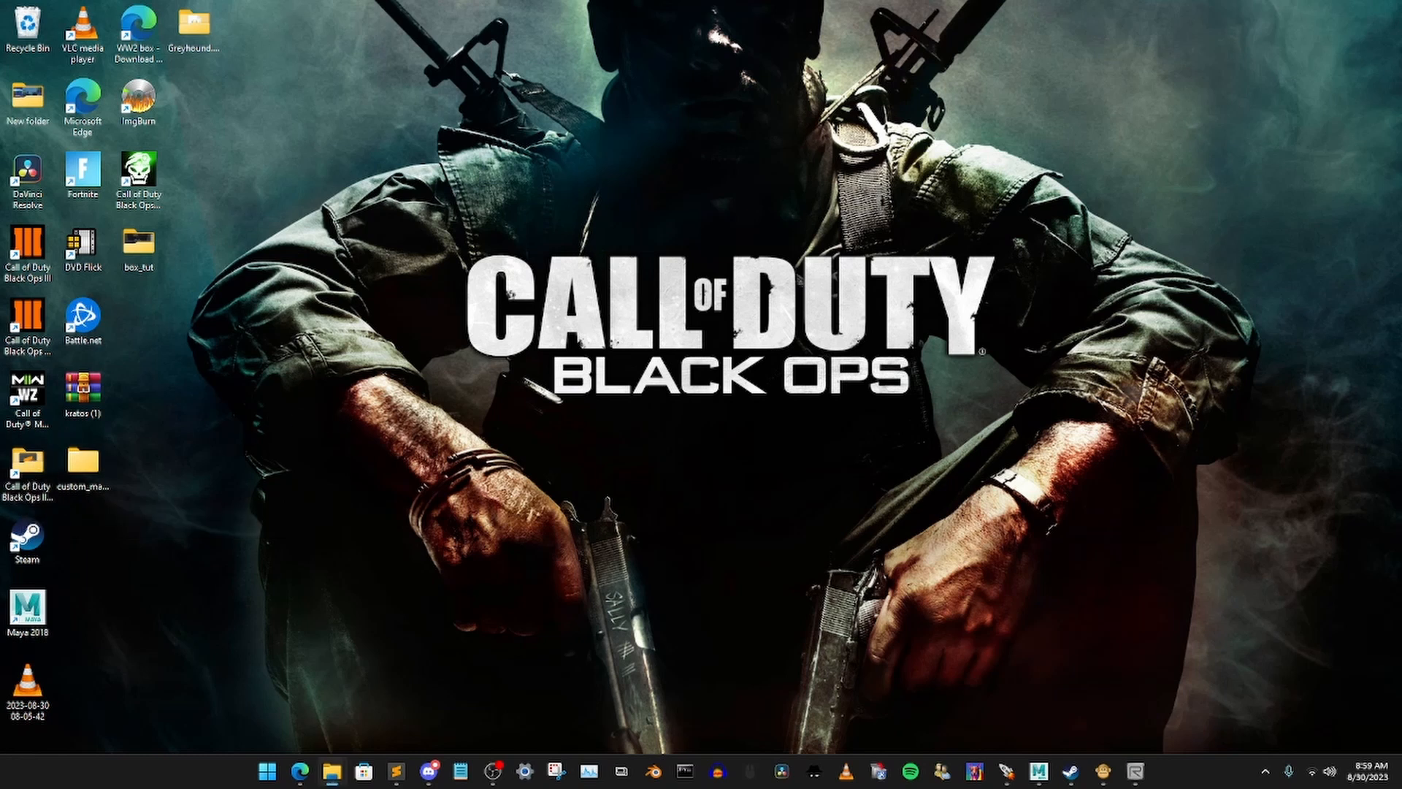
{"action": "left_click_drag", "start_coordinate": [0, 350], "coordinate": [1000, 0]}
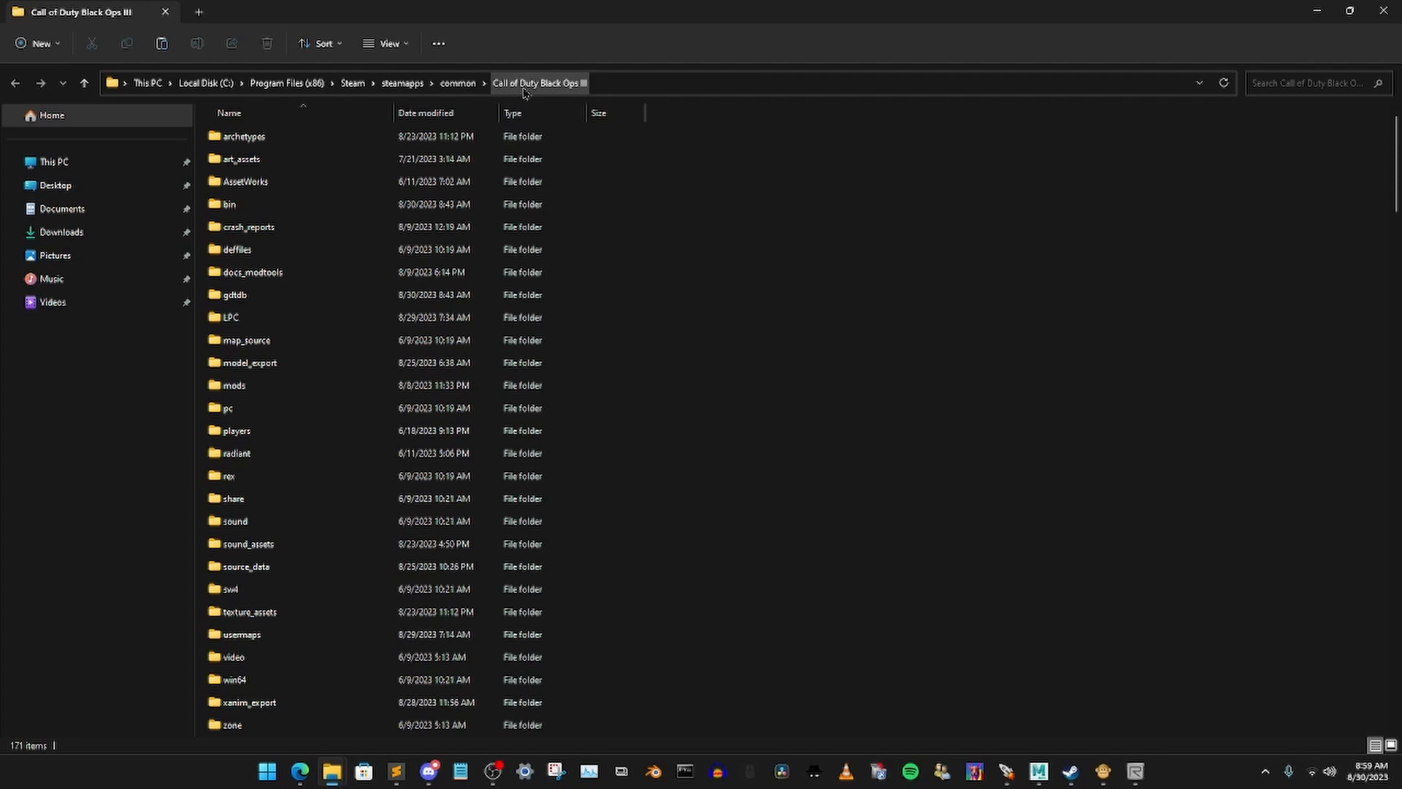
{"action": "double_click", "coordinate": [284, 369]}
{"action": "scroll", "coordinate": [306, 424], "scroll_direction": "down", "scroll_amount": 3}
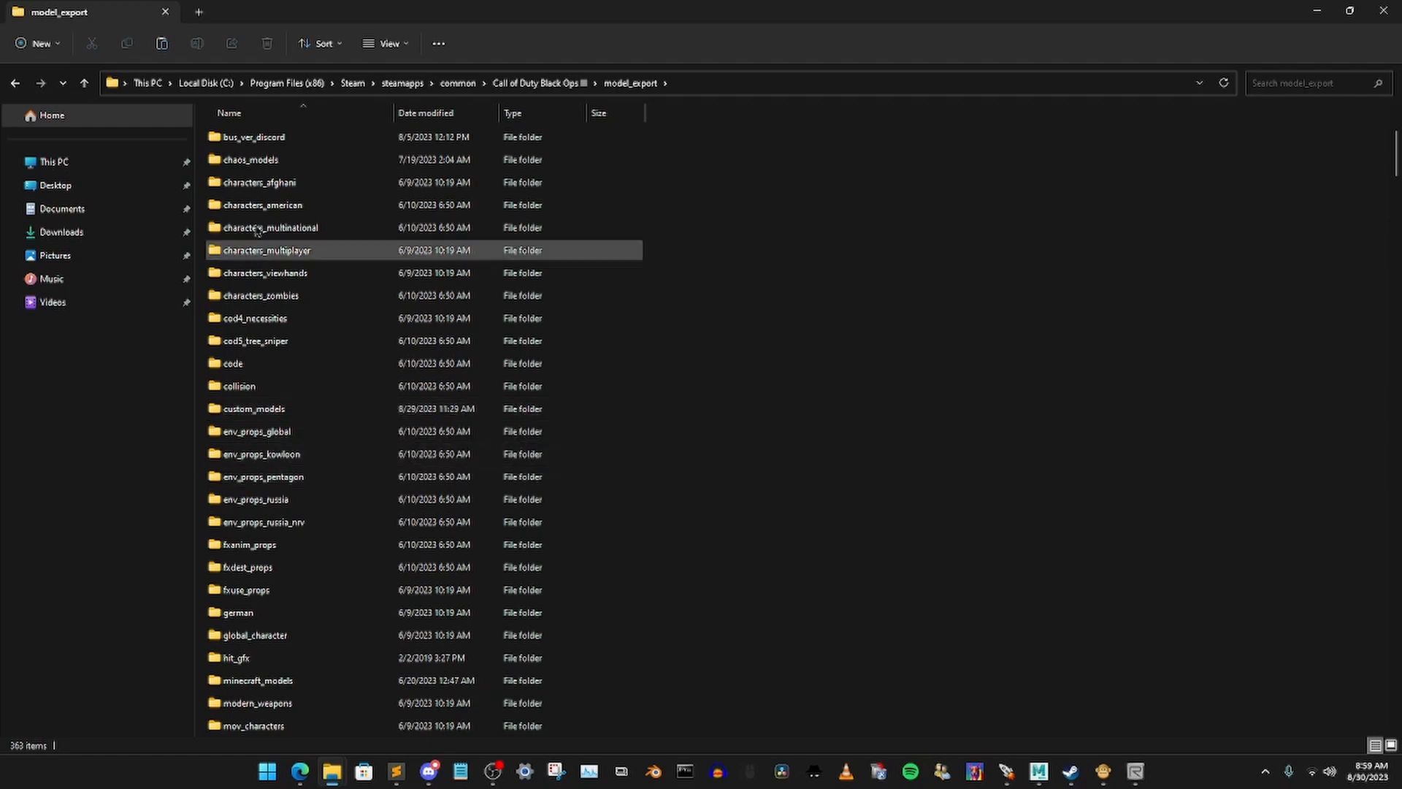
{"action": "left_click", "coordinate": [16, 84]}
Open the map's script folder at usermaps\zm_retch_der_toten_remake\scripts\zm
{"action": "scroll", "coordinate": [241, 409], "scroll_direction": "down", "scroll_amount": 3}
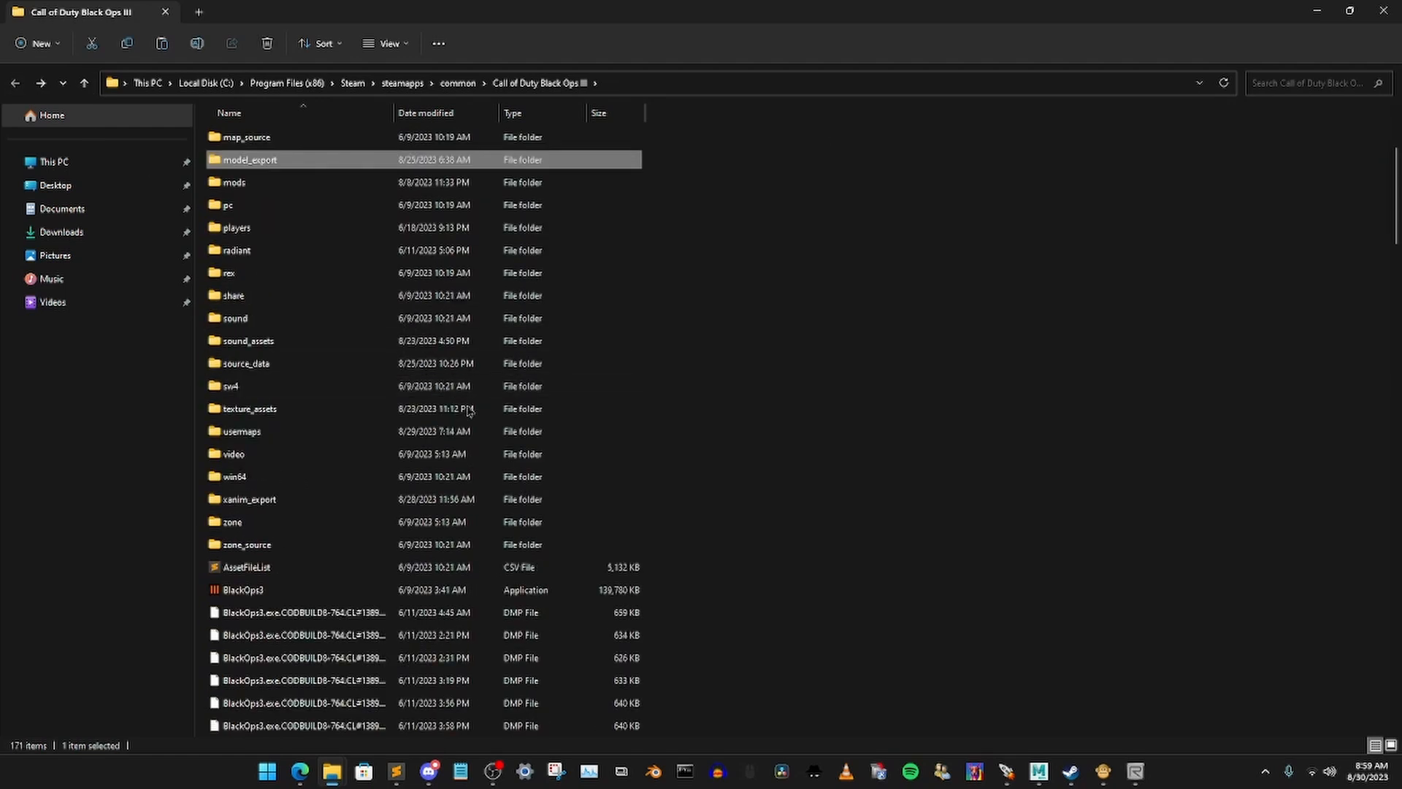
{"action": "double_click", "coordinate": [236, 436]}
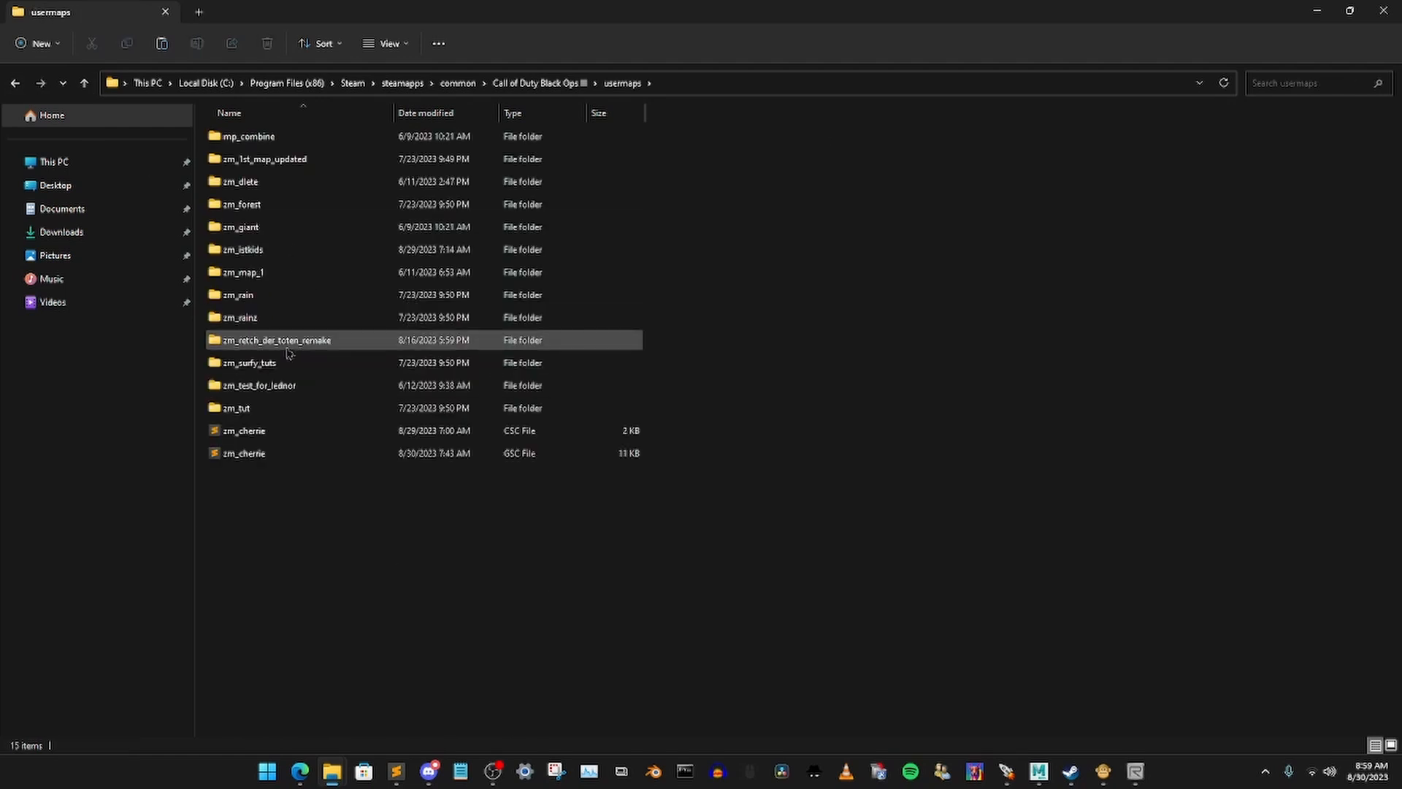
{"action": "double_click", "coordinate": [267, 342]}
{"action": "double_click", "coordinate": [281, 158]}
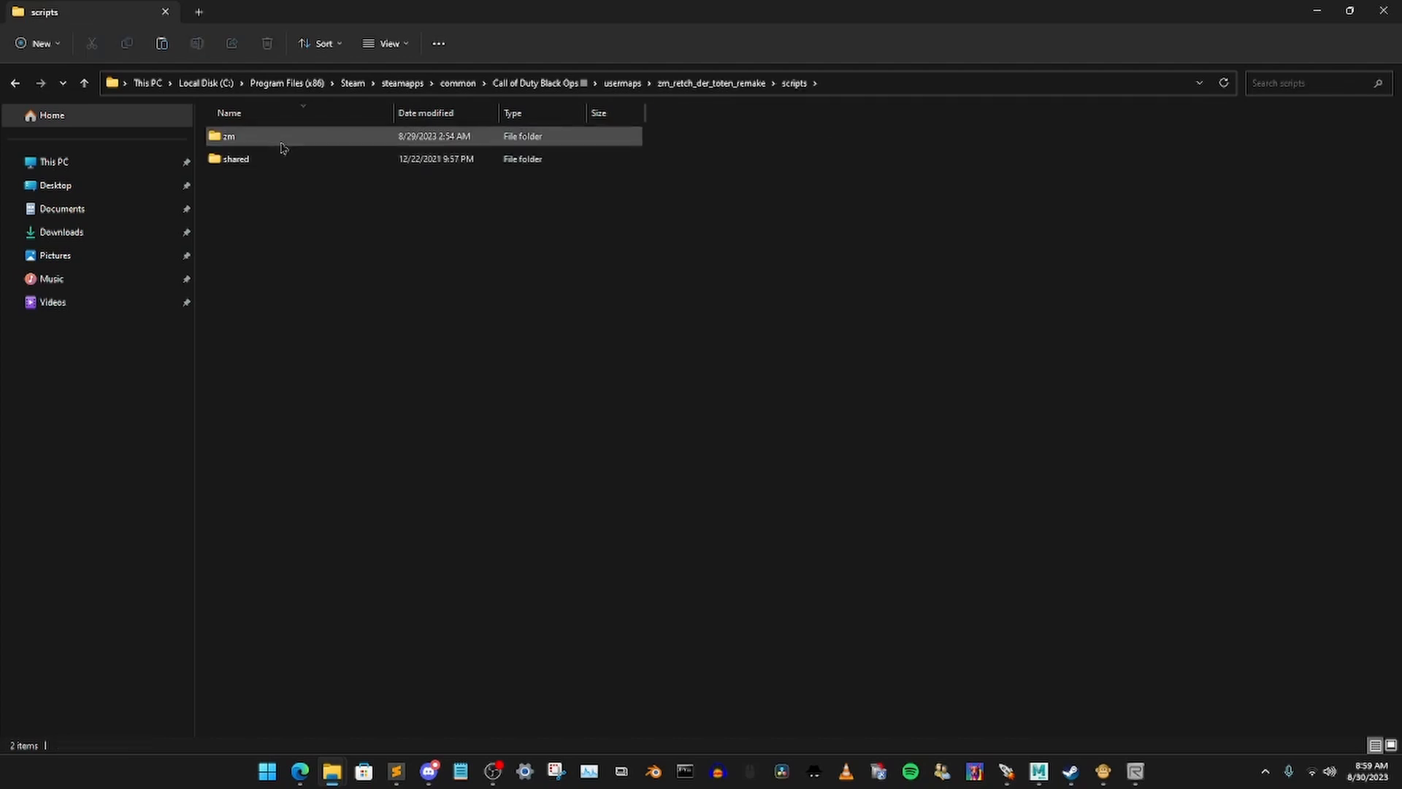
{"action": "double_click", "coordinate": [283, 142]}
Paste the four copied rusty_box scripts into the map's zm folder and close the folder window
{"action": "right_click", "coordinate": [764, 307]}
{"action": "left_click", "coordinate": [782, 325]}
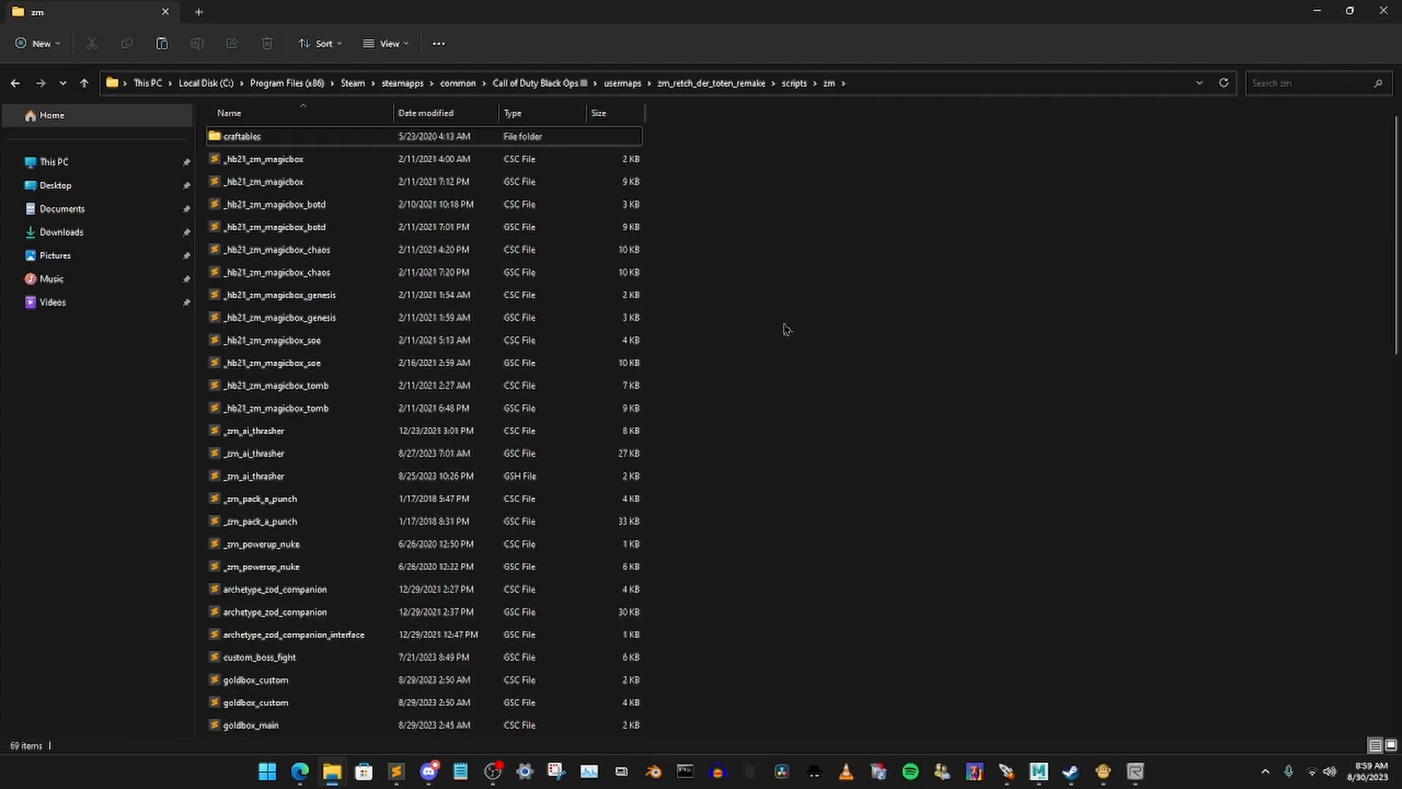
{"action": "scroll", "coordinate": [680, 459], "scroll_direction": "down", "scroll_amount": 1}
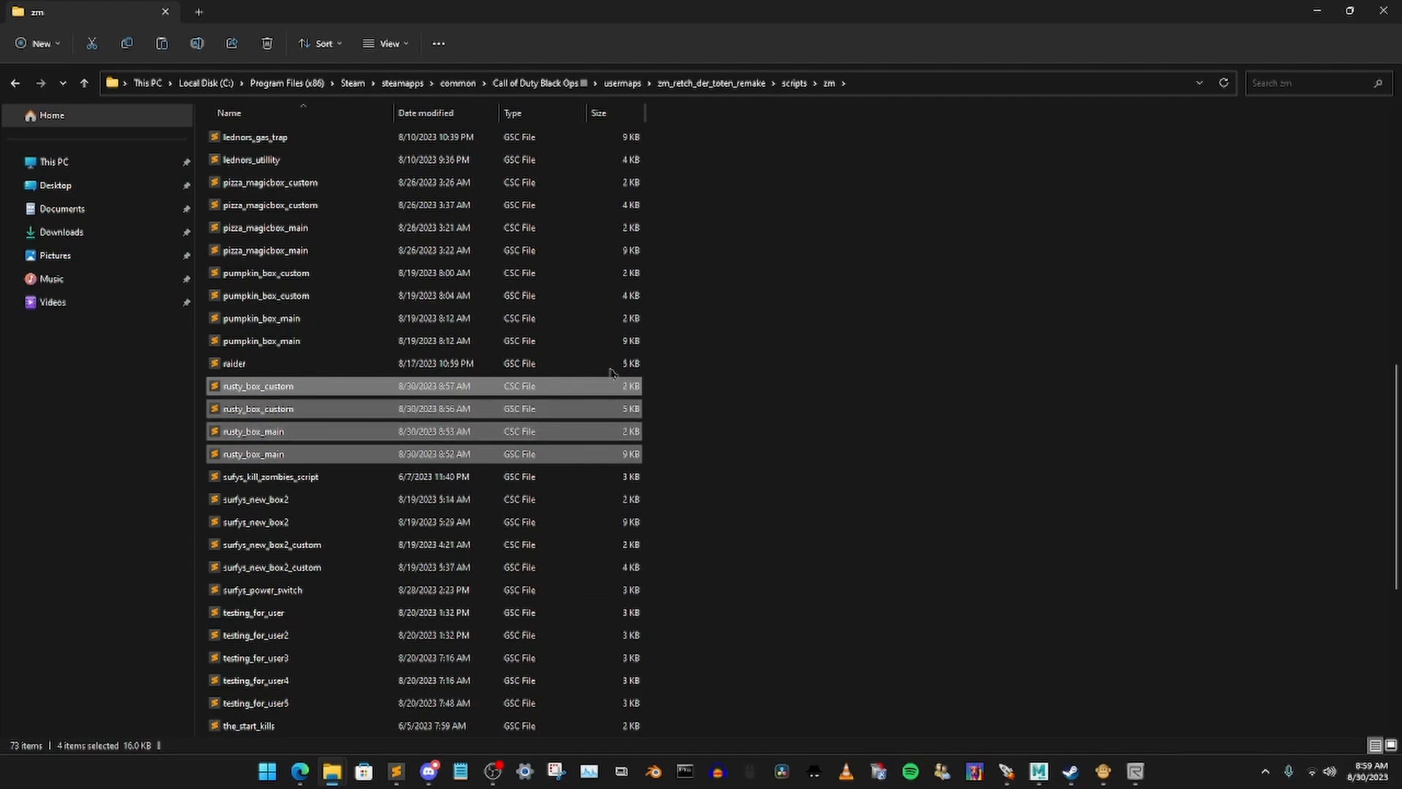
{"action": "left_click", "coordinate": [1383, 10]}
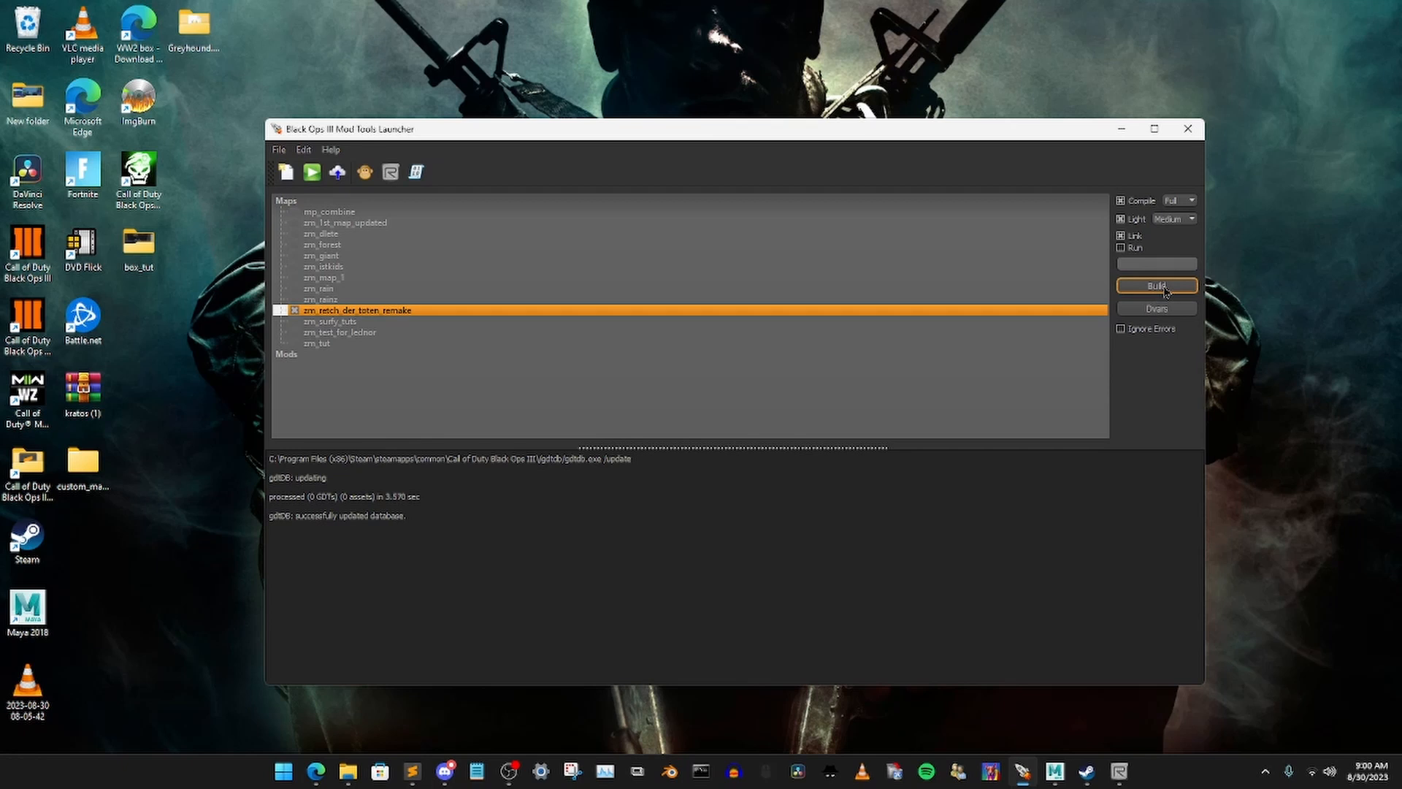
Build zm_retch_der_toten_remake in the Black Ops III Mod Tools Launcher with compile, light and link enabled
{"action": "left_click", "coordinate": [1161, 287]}
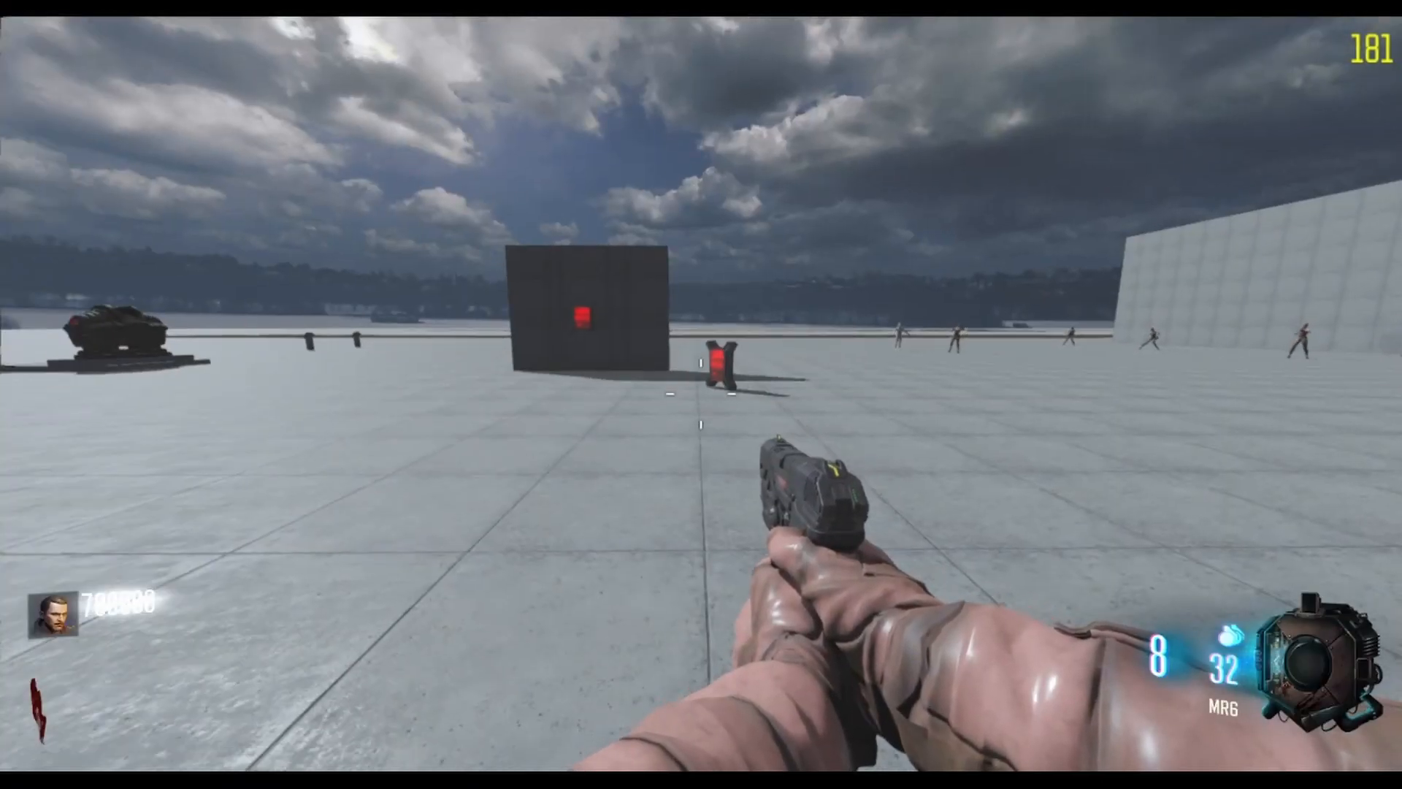
Test the custom magic box in the running map by walking up to it, opening it and looking inside
{"action": "key", "text": "w"}
{"action": "key", "text": "w"}
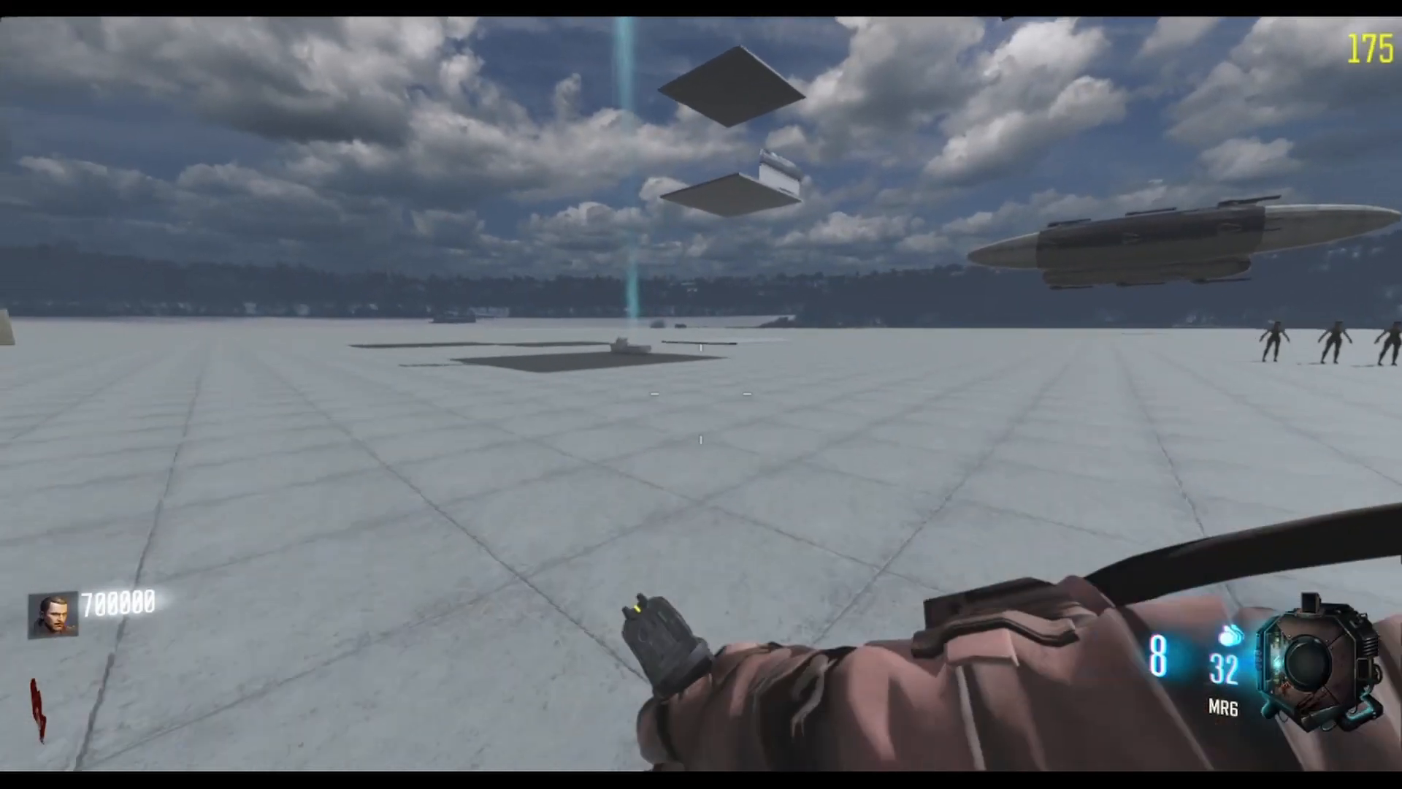
{"action": "key", "text": "w"}
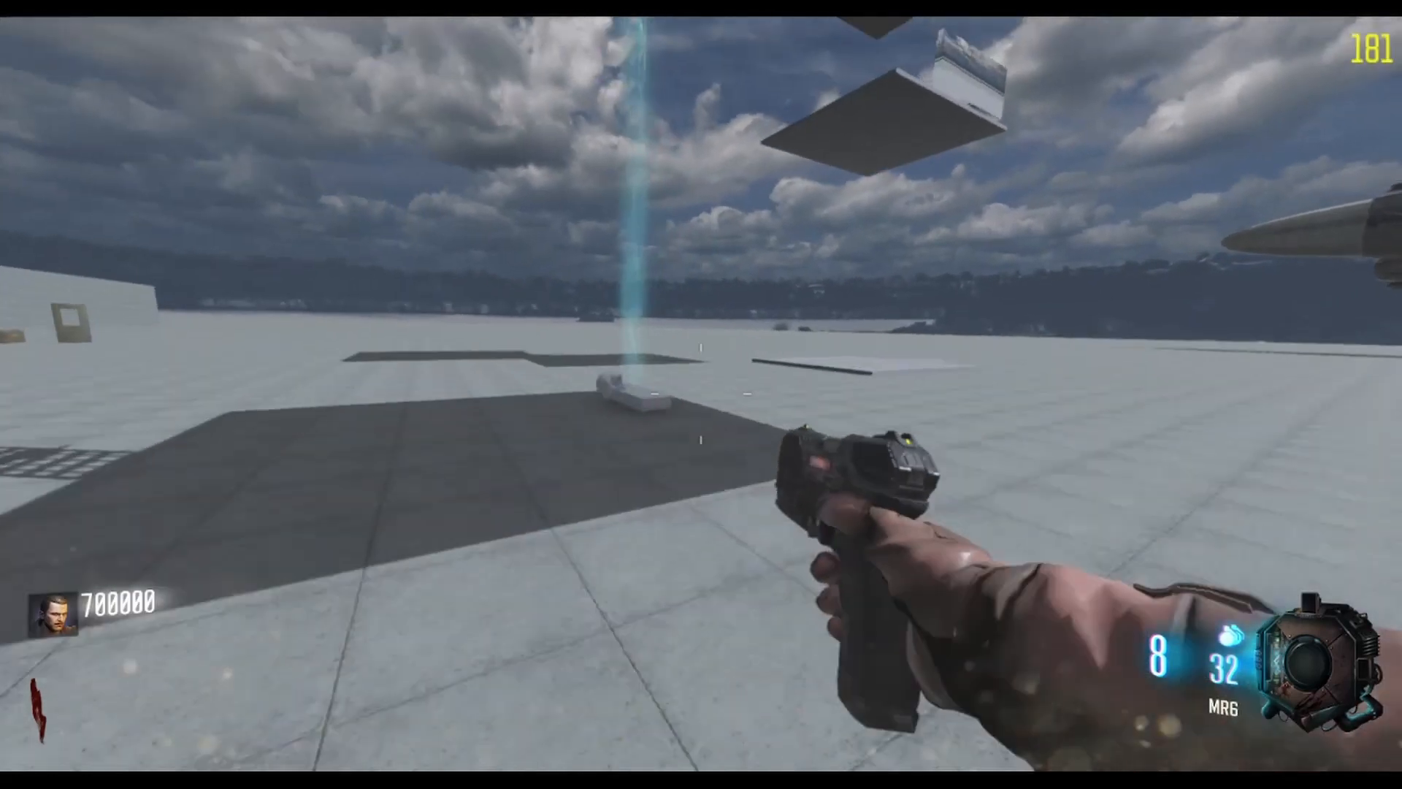
{"action": "key", "text": "w"}
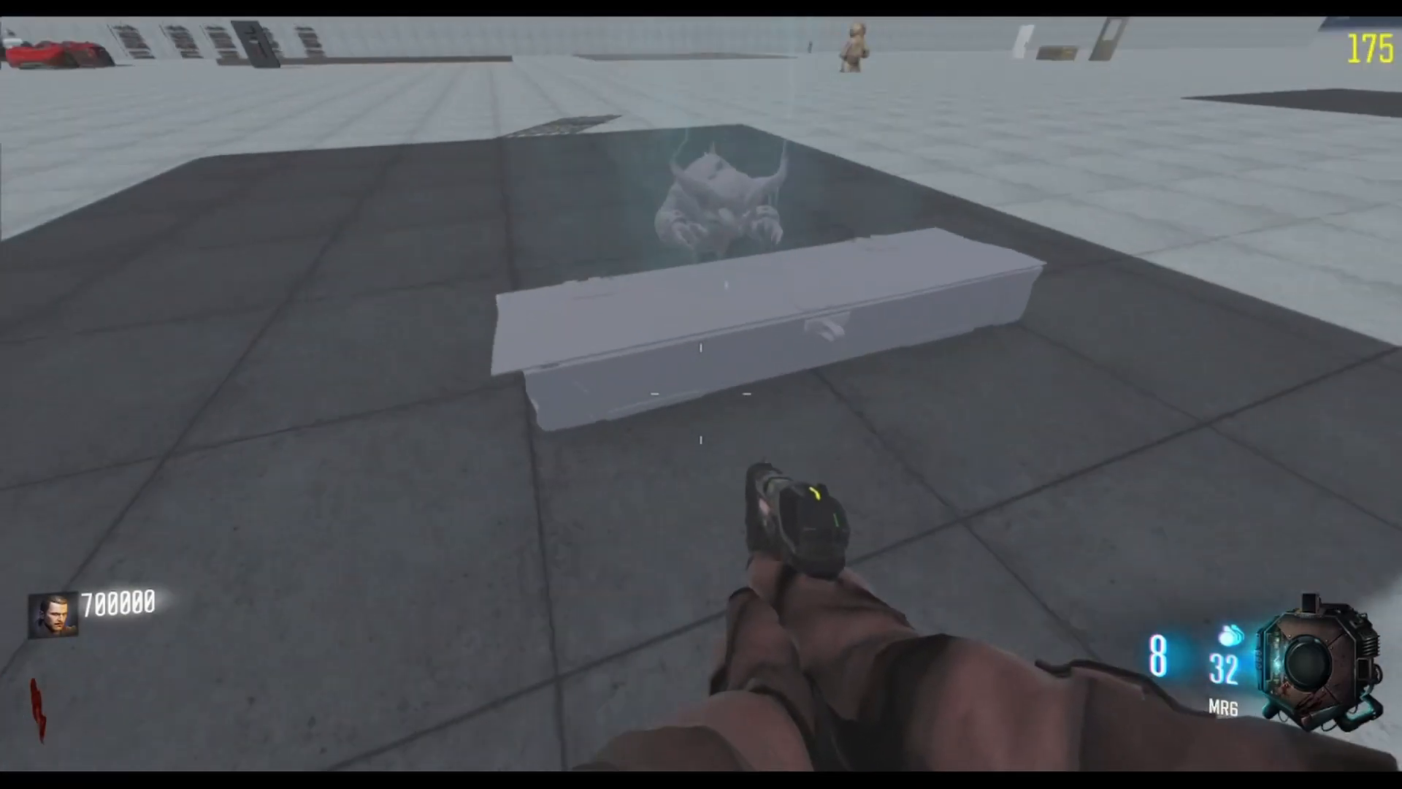
{"action": "key", "text": "f"}
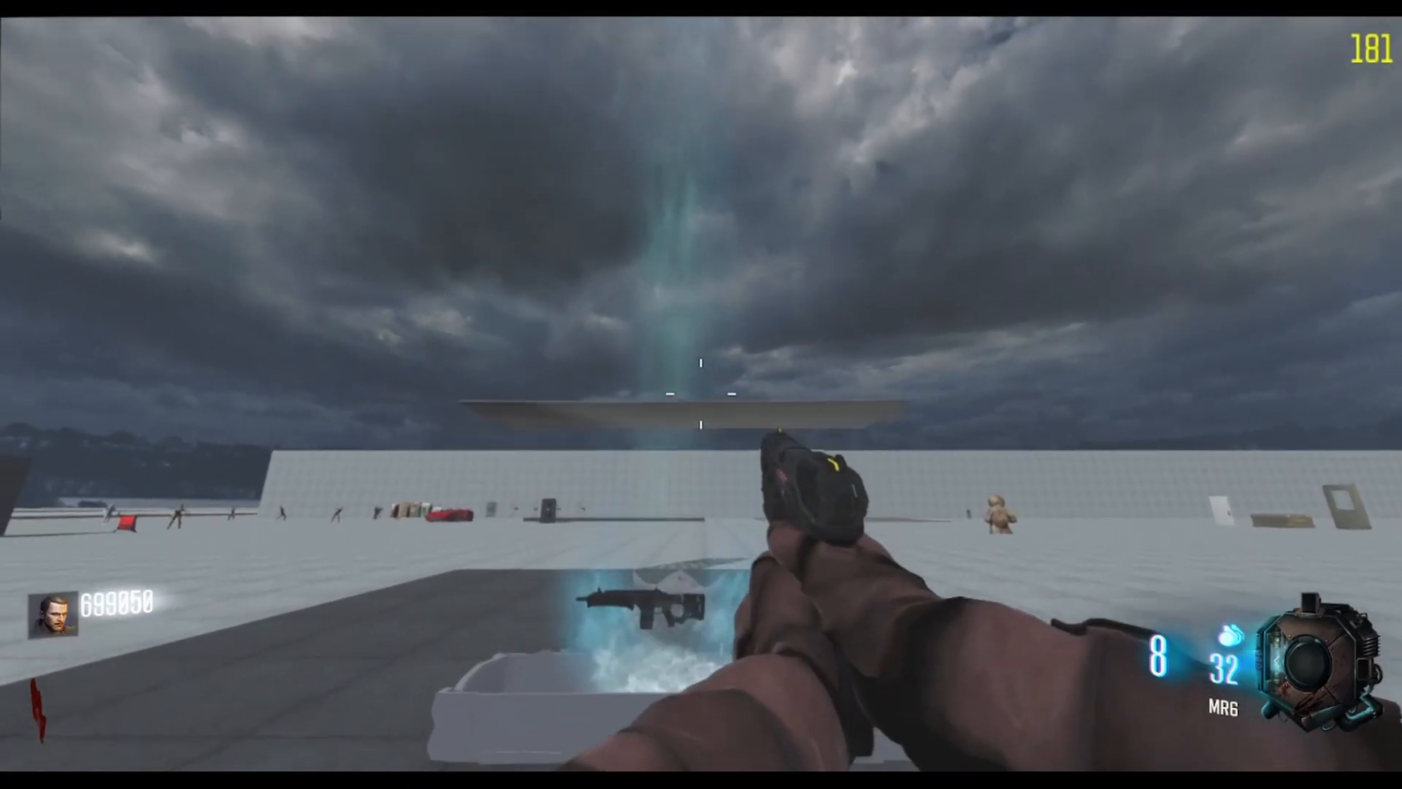
{"action": "key", "text": "w"}
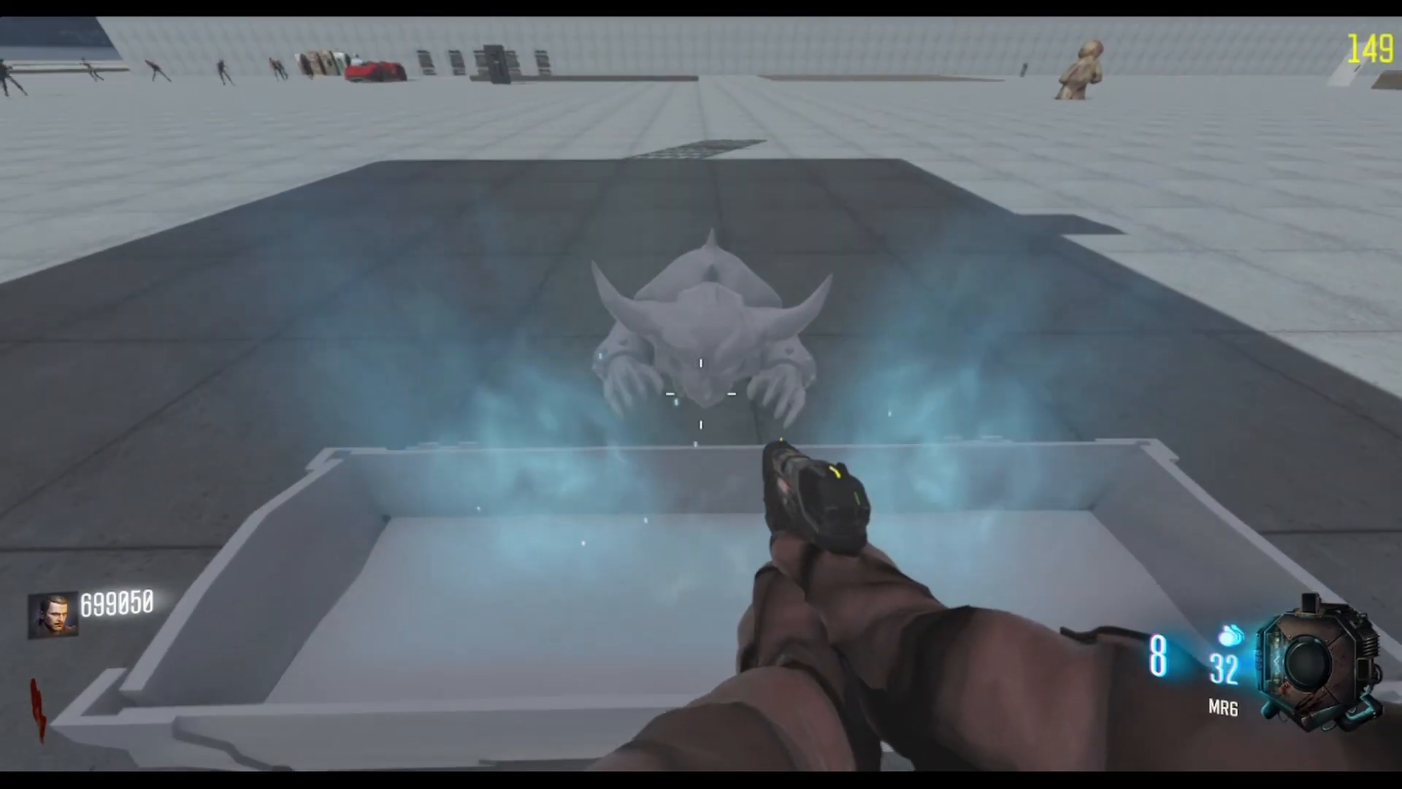
Take the GKZ-45 Mk3 from the open magic box and back away to watch the lid come down
{"action": "key", "text": "f"}
{"action": "key", "text": "s"}
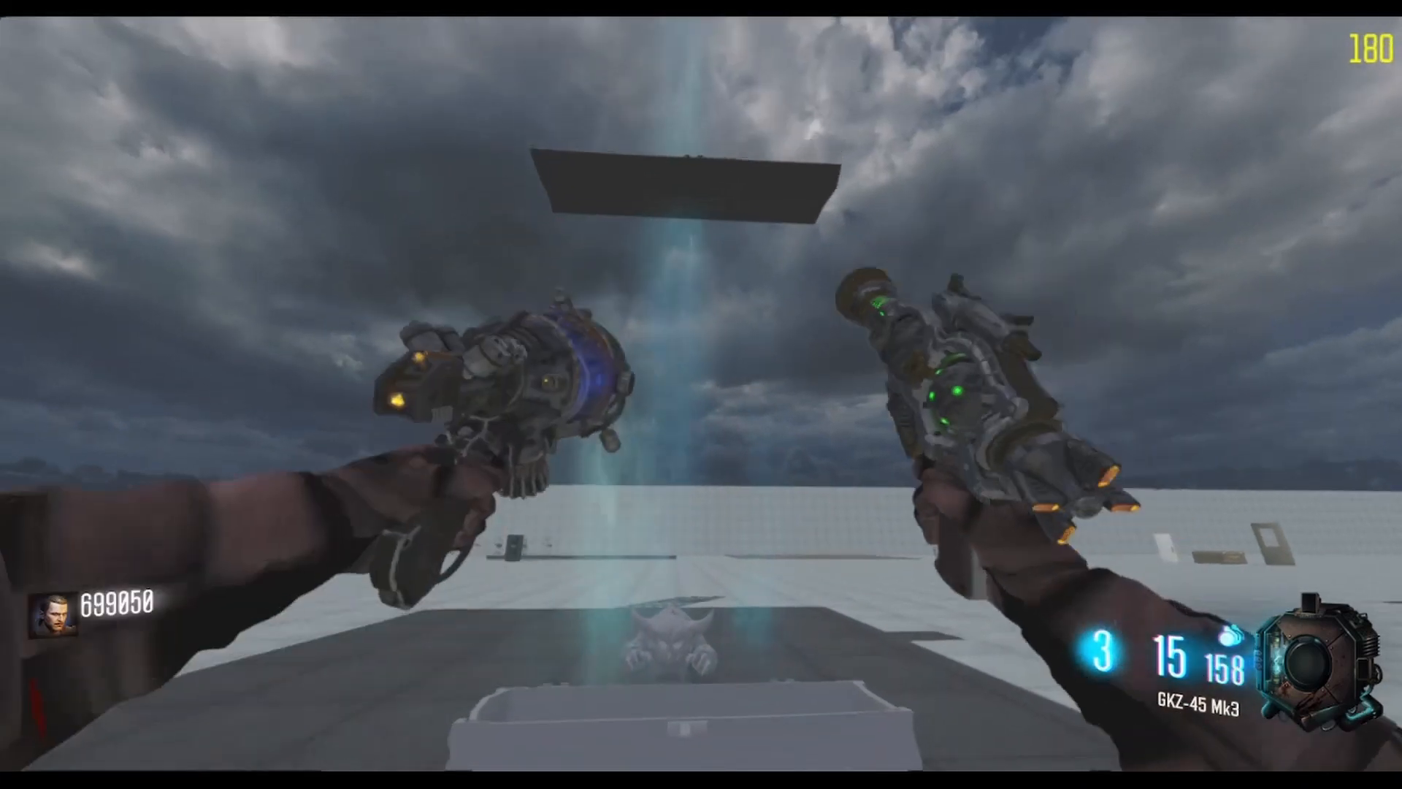
{"action": "key", "text": "s"}
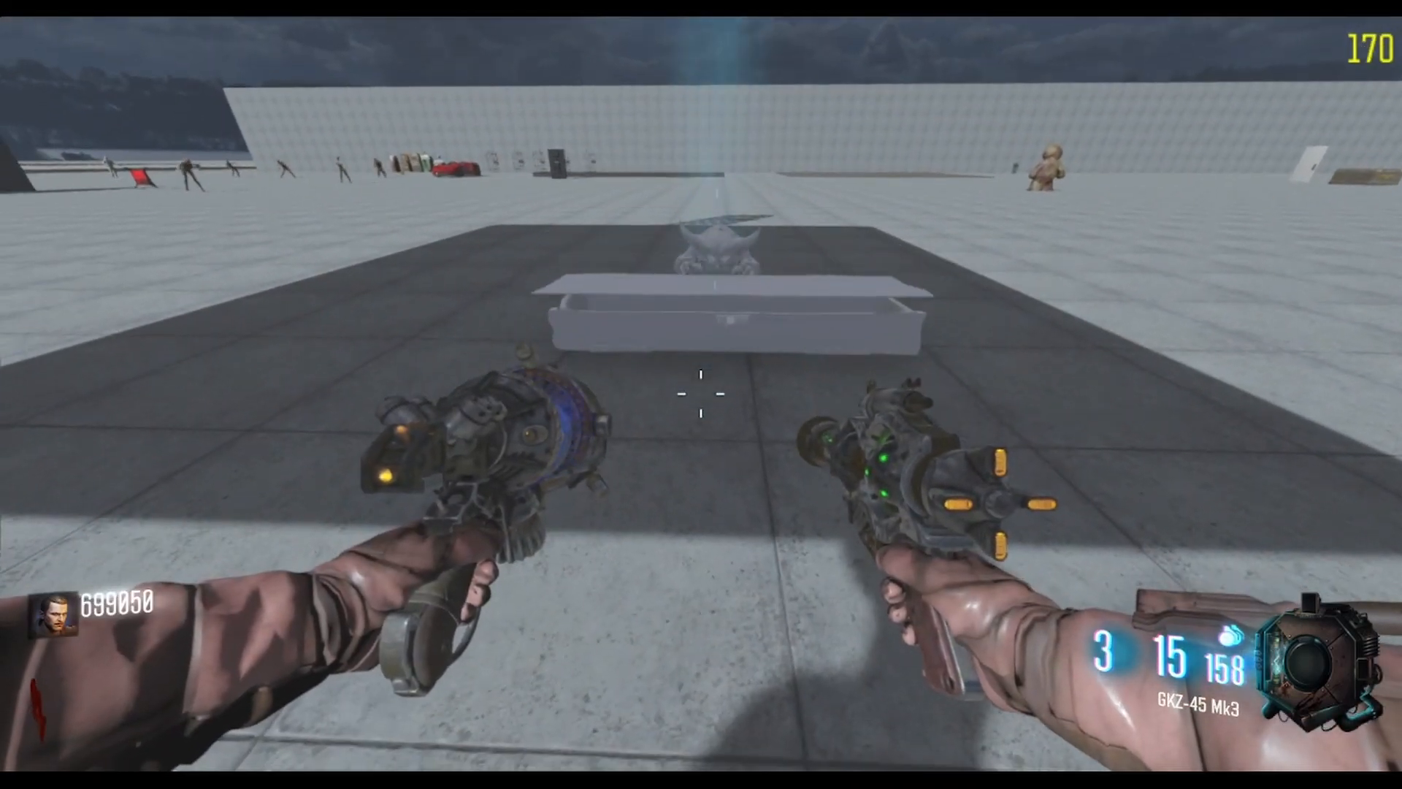
Walk around the closed magic box and examine its lid, sides and the horned creature model behind it from several angles
{"action": "key", "text": "w"}
{"action": "key", "text": "w"}
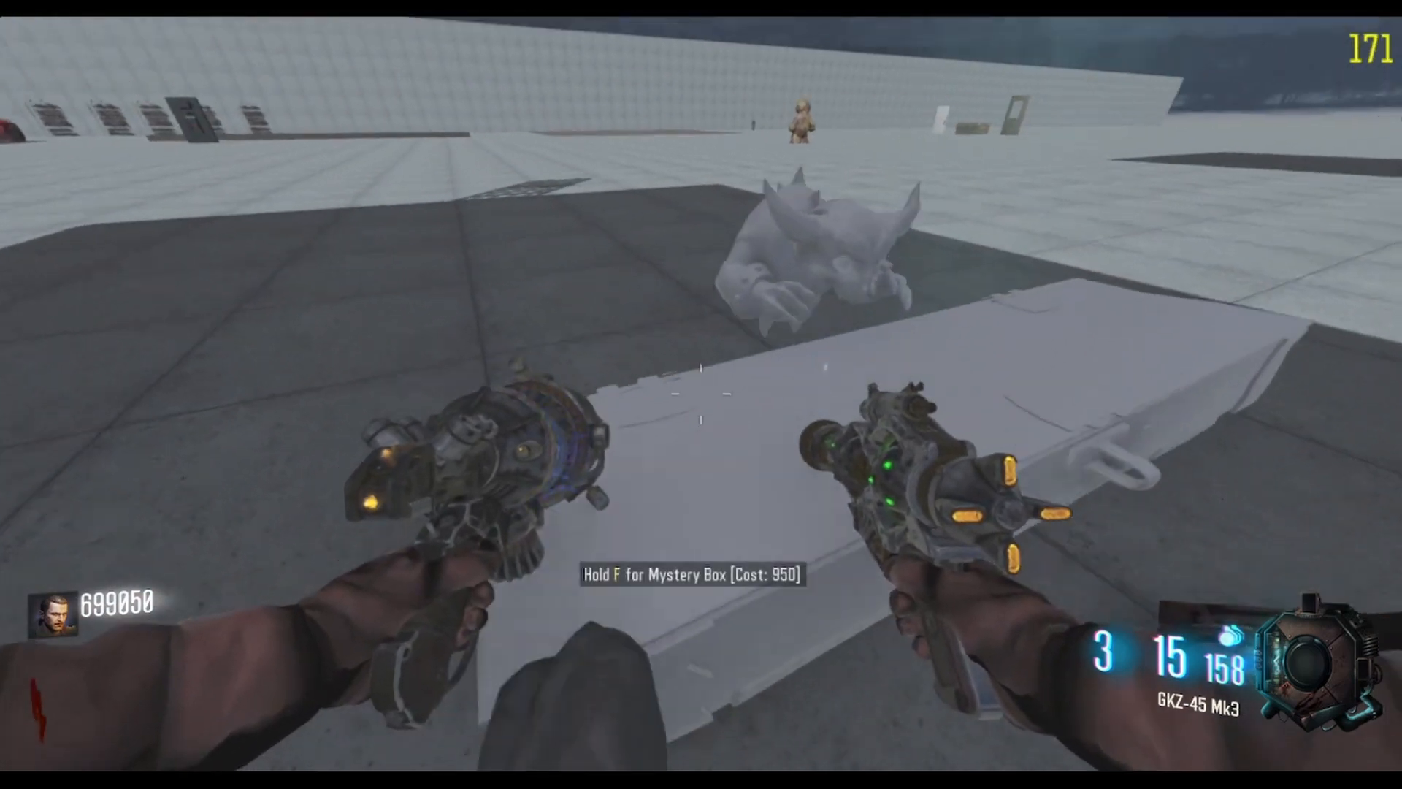
{"action": "key", "text": "d"}
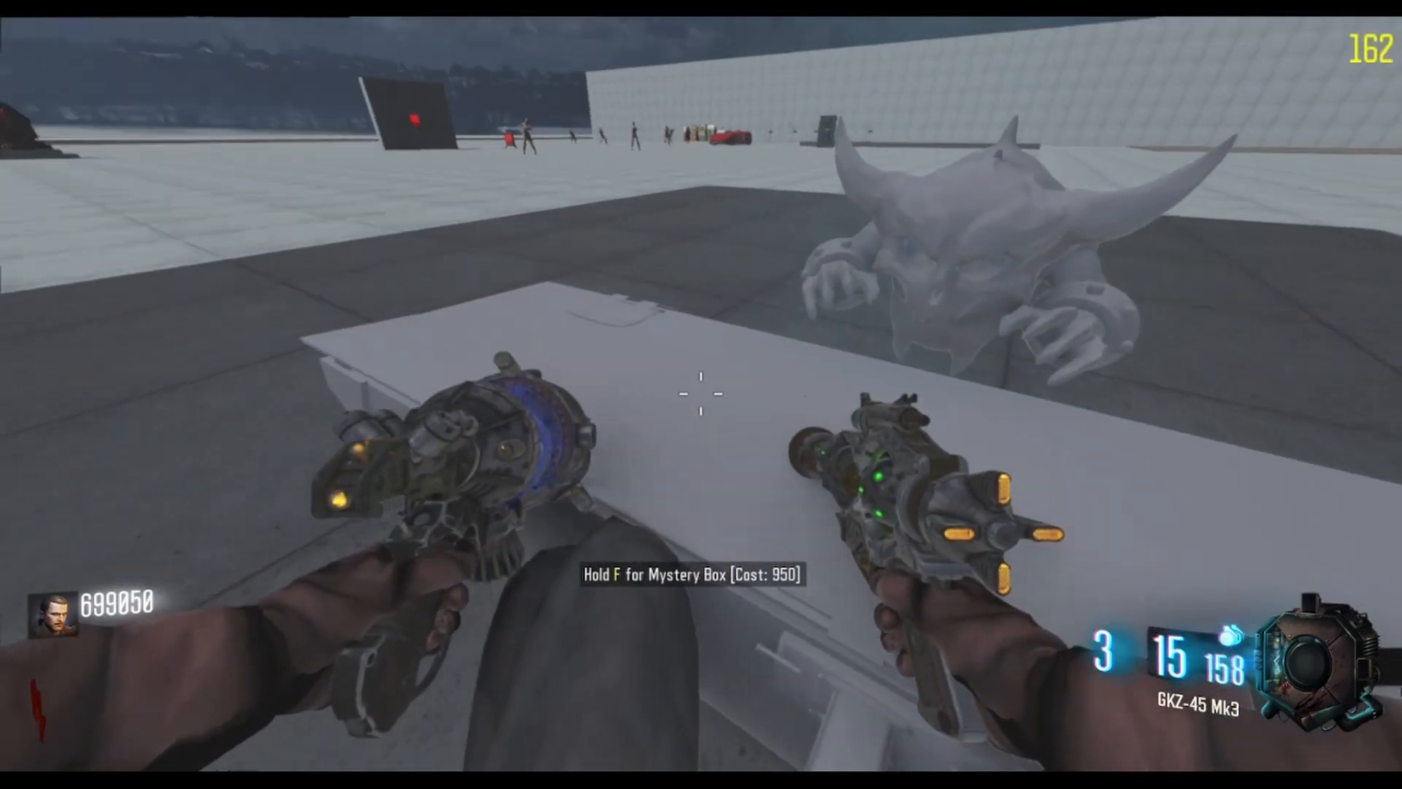
{"action": "key", "text": "a"}
{"action": "key", "text": "w"}
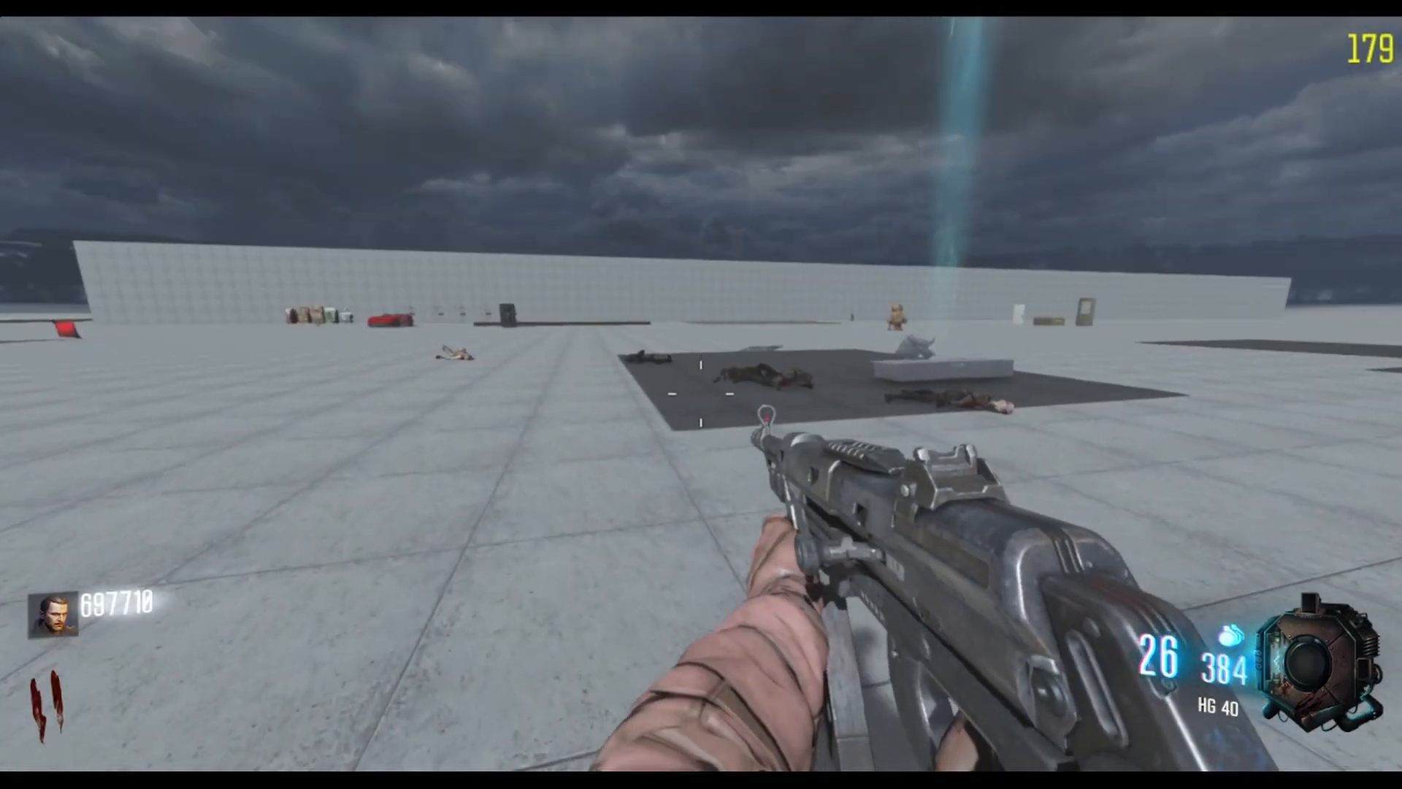
{"action": "key", "text": "w"}
{"action": "key", "text": "d"}
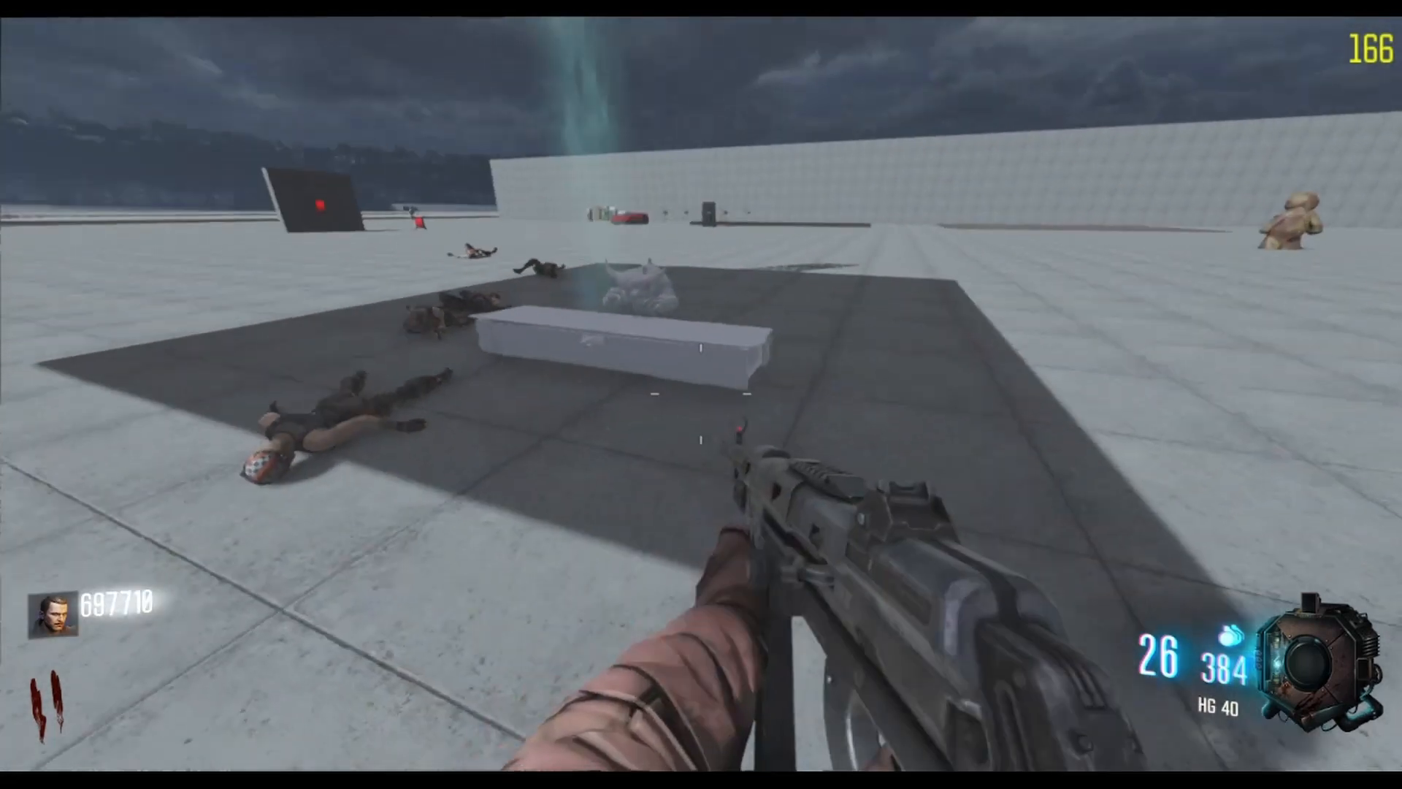